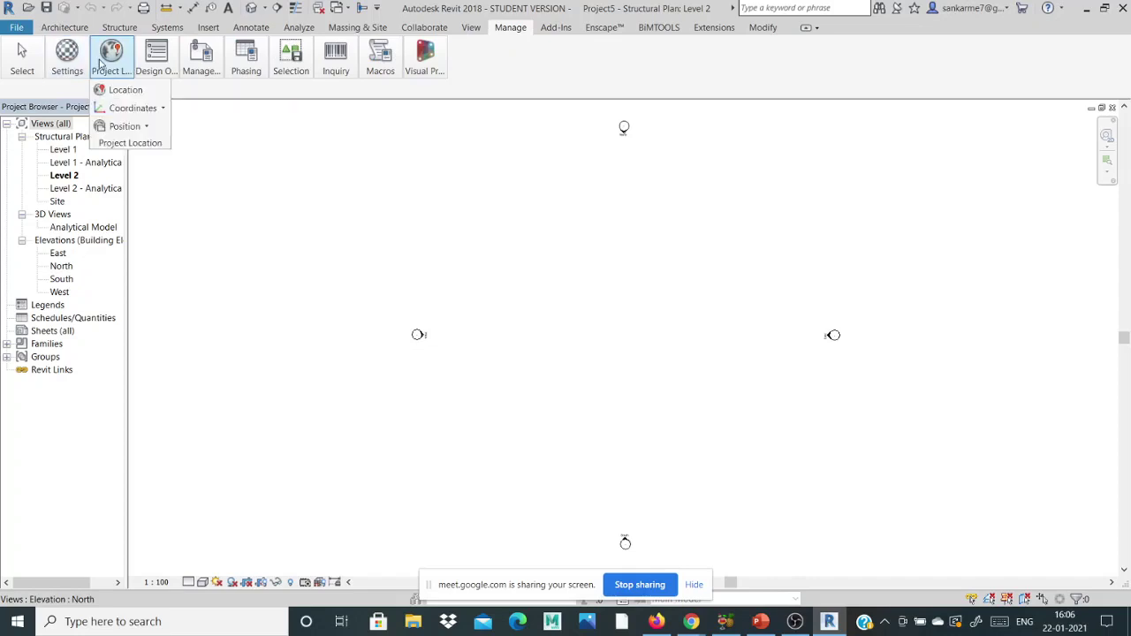
Step: Set the project's length units to feet and fractional inches
mouse_move(67, 55)
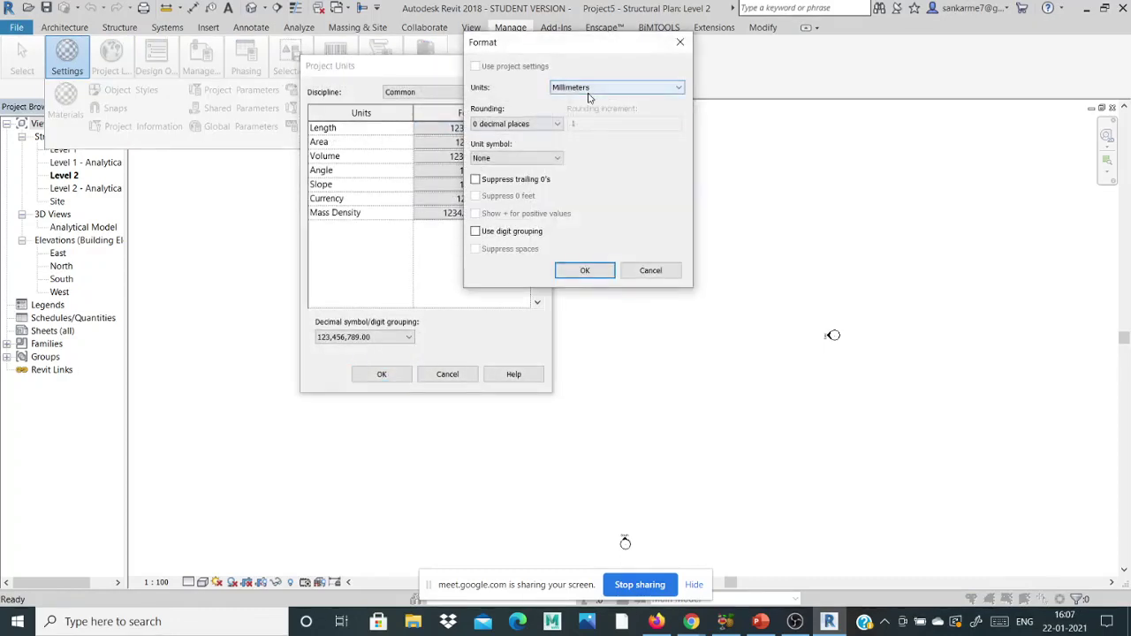
click(610, 87)
click(588, 108)
click(584, 270)
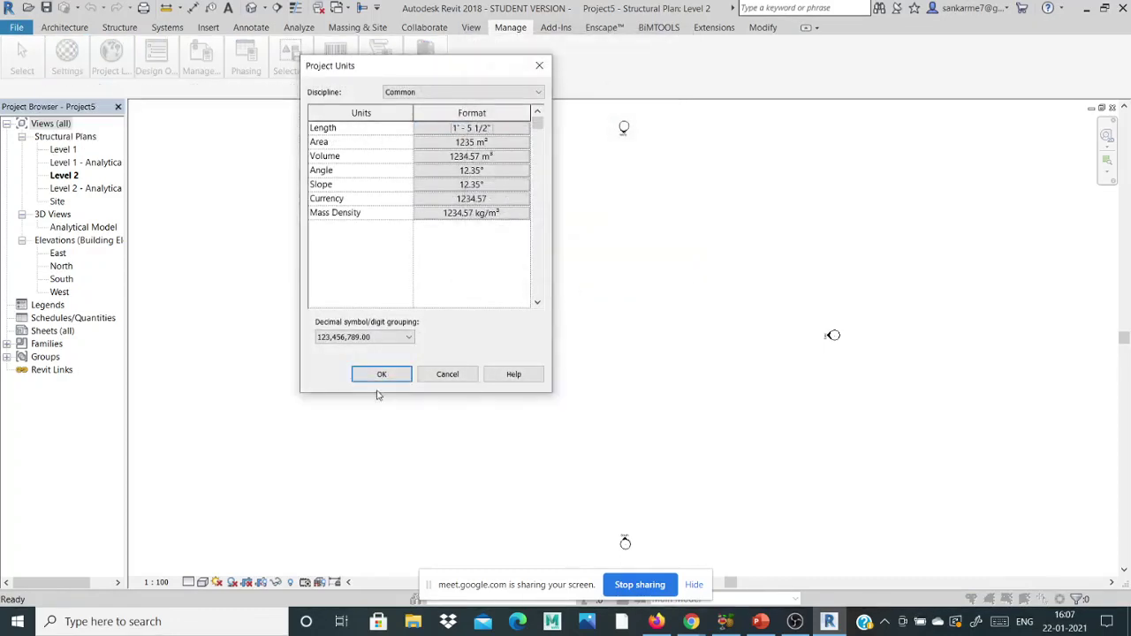
click(375, 376)
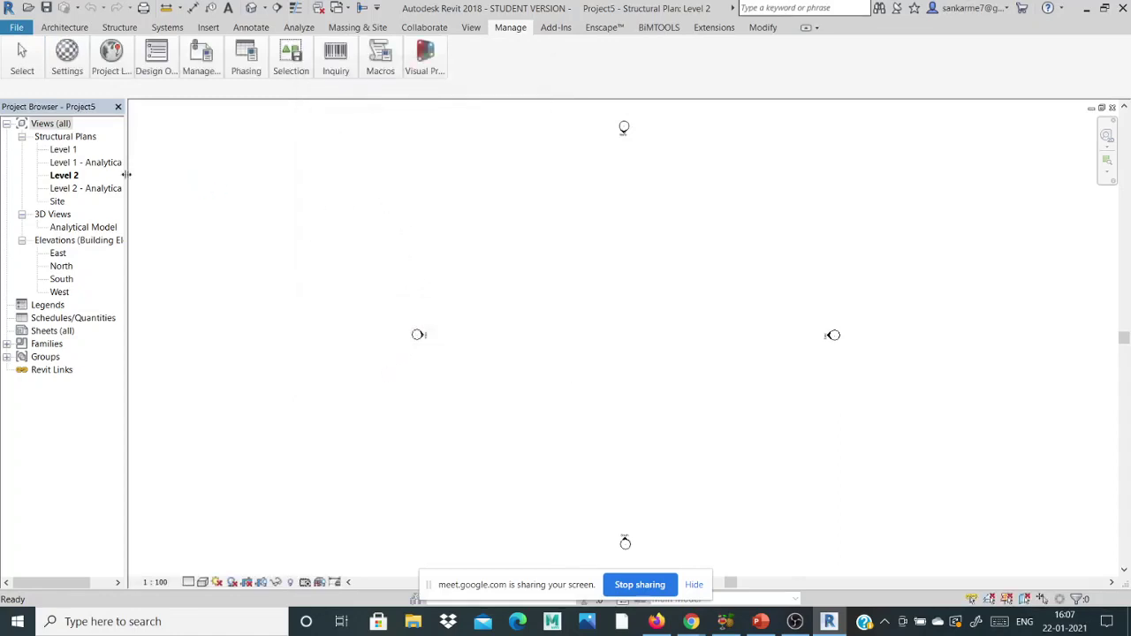
Step: Draw four parallel vertical grid lines on the Level 1 structural plan, aligned at both ends and spaced about 21 feet apart
double_click(73, 150)
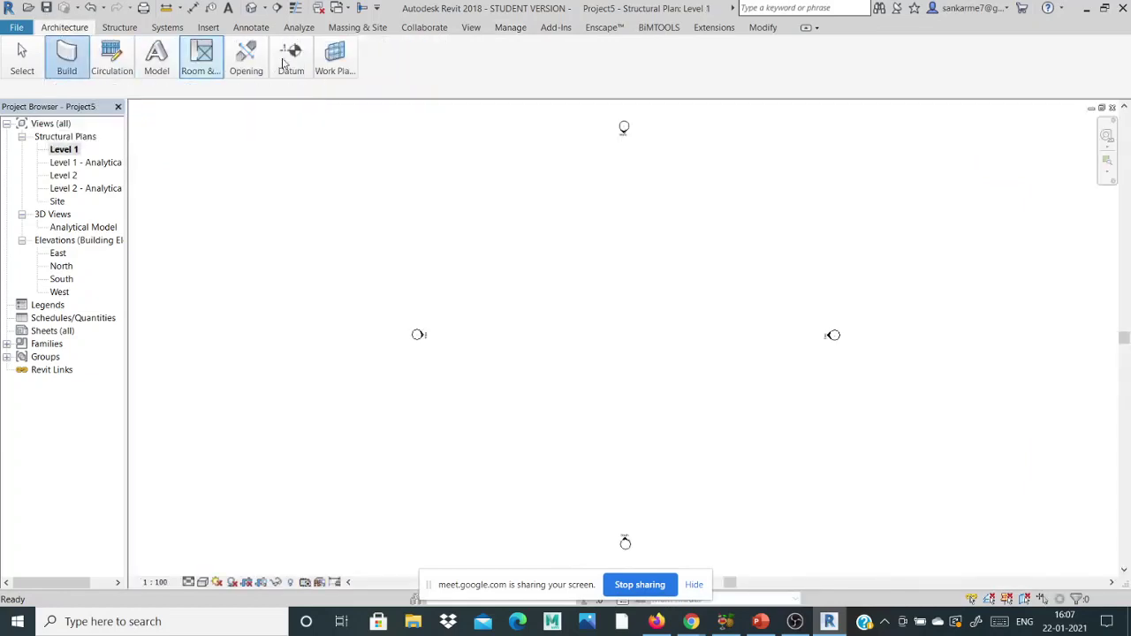
mouse_move(297, 66)
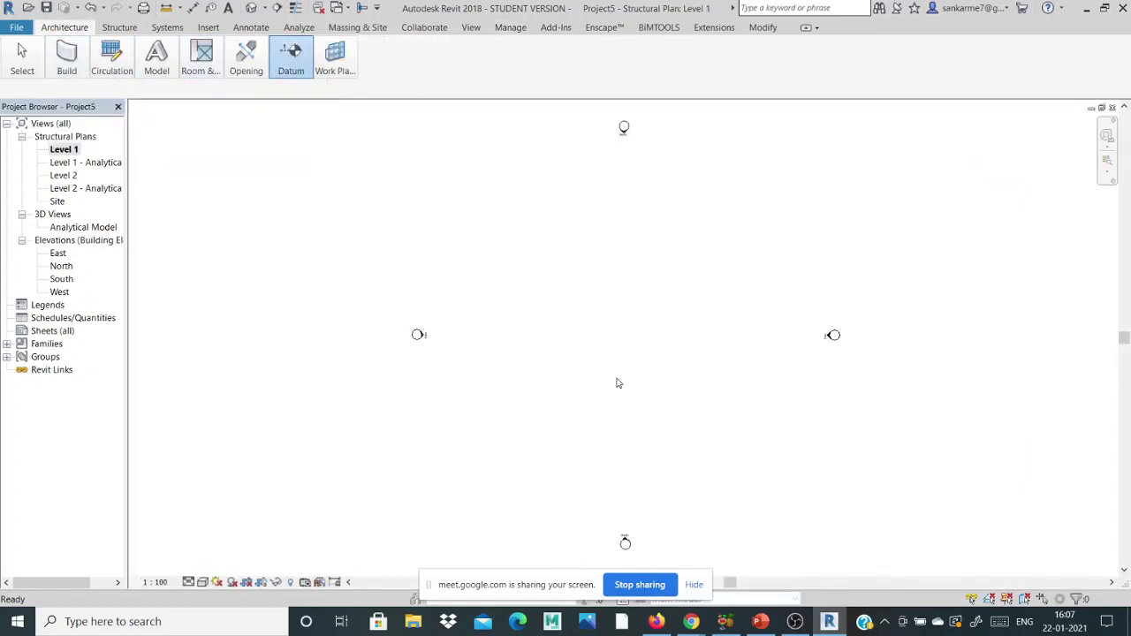
click(517, 213)
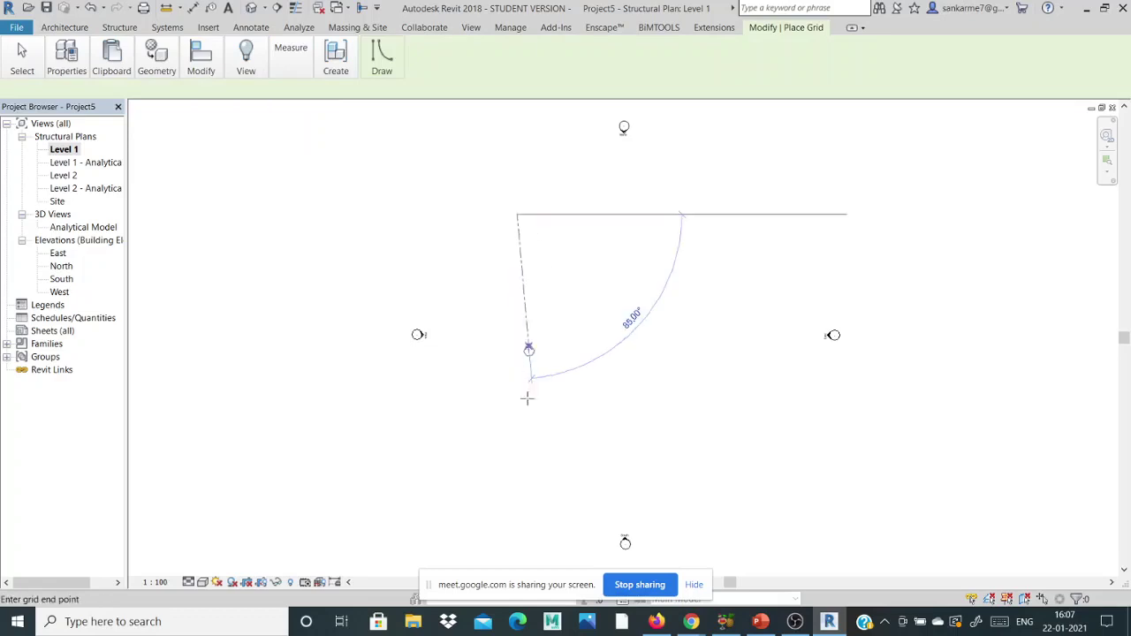
click(517, 420)
scroll(528, 225, up, 1)
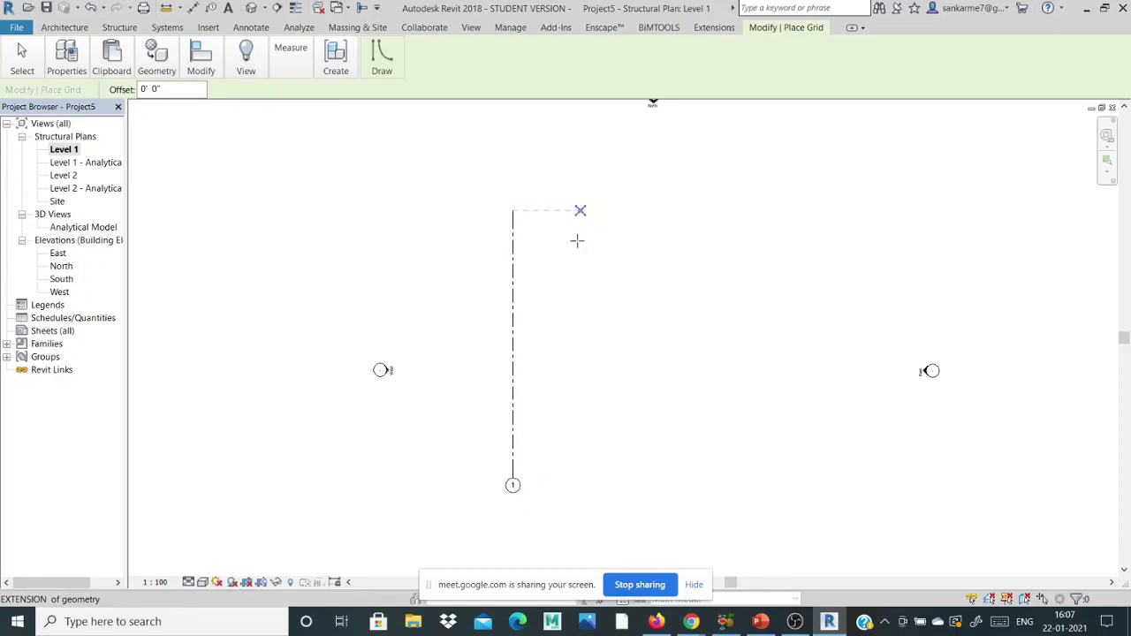
click(581, 210)
click(582, 480)
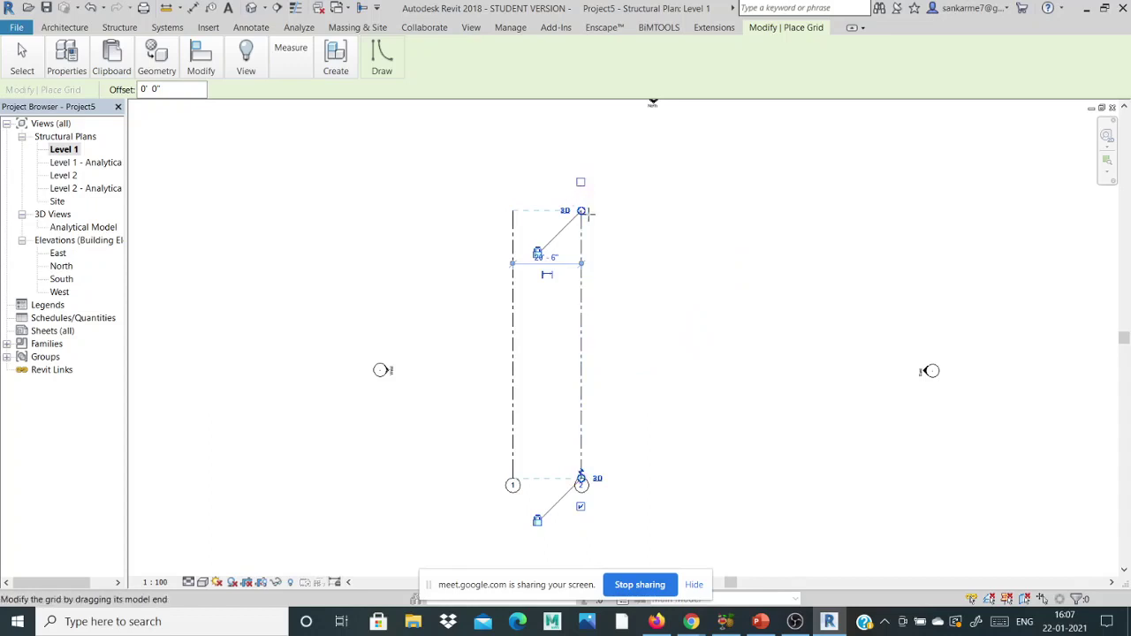
click(652, 211)
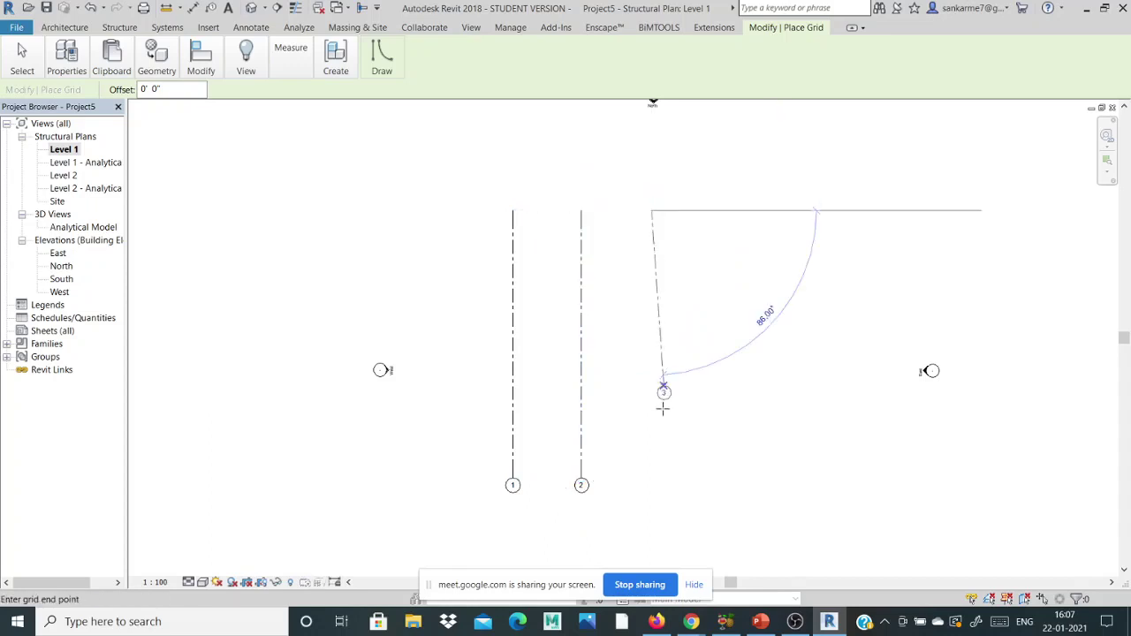
click(652, 479)
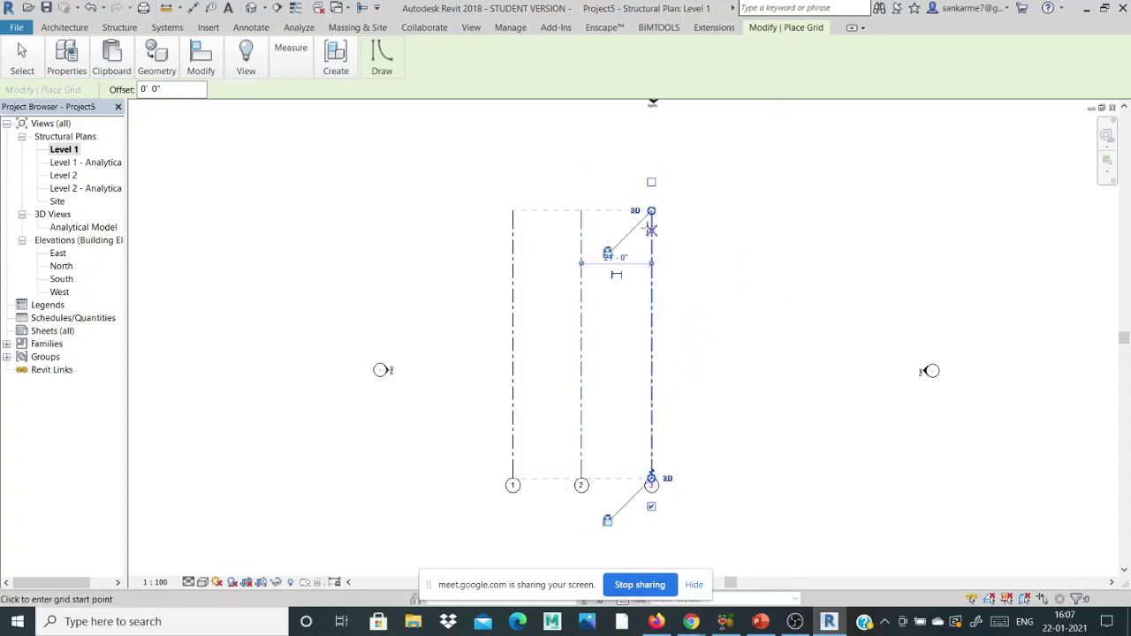
click(719, 210)
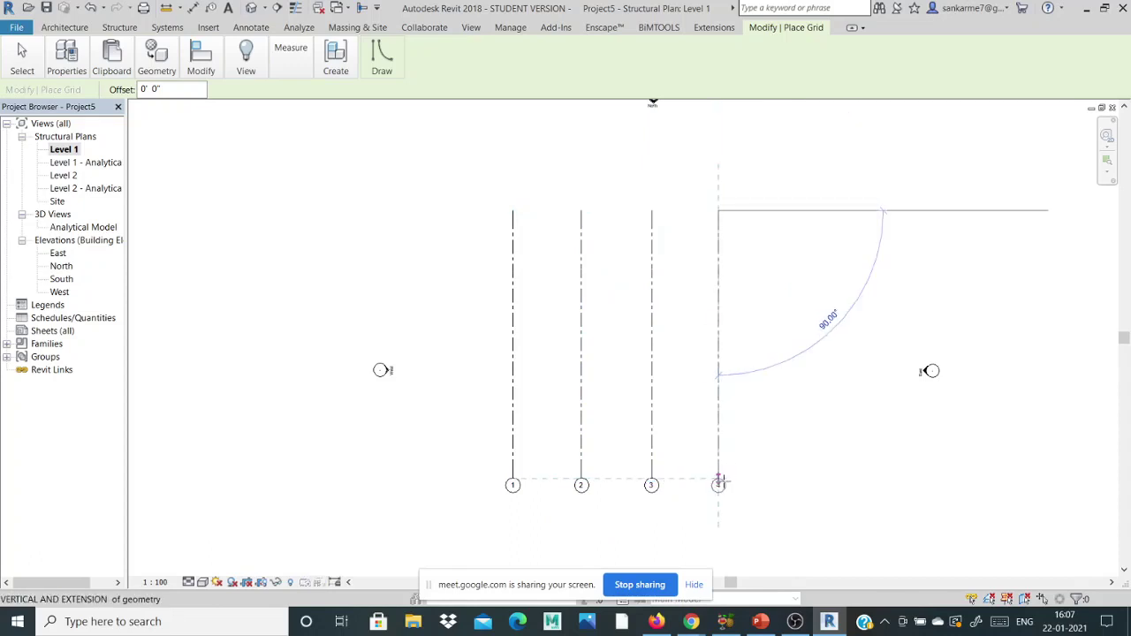
click(718, 481)
Step: Draw three aligned horizontal grid lines across the vertical ones, spaced about 21'-0" and 21'-6" from the lowest upward
click(467, 421)
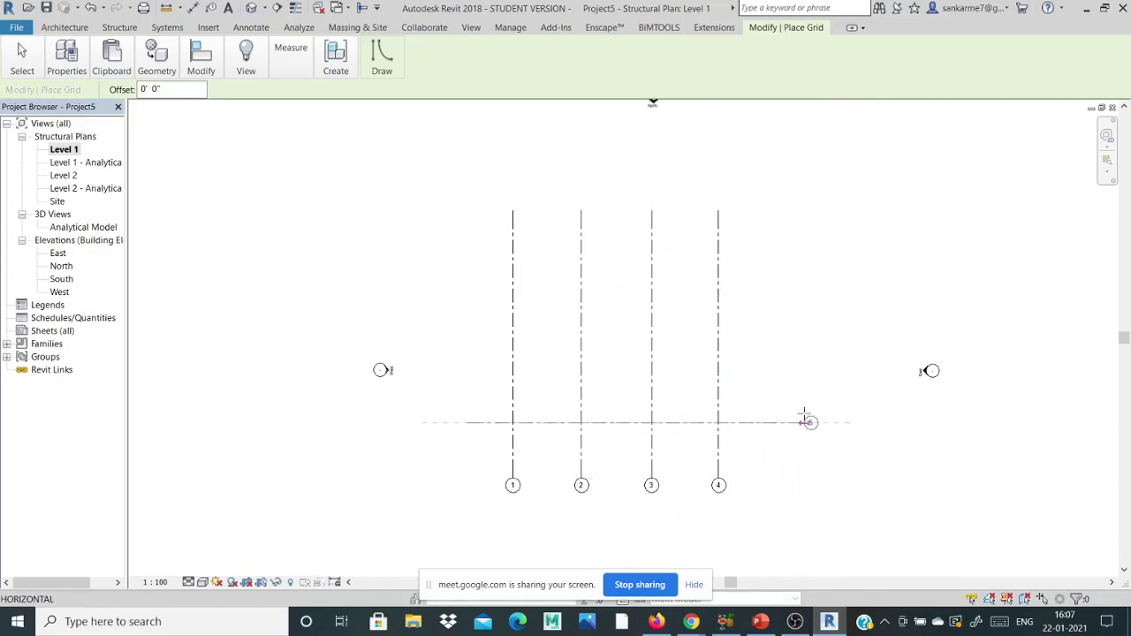
click(804, 422)
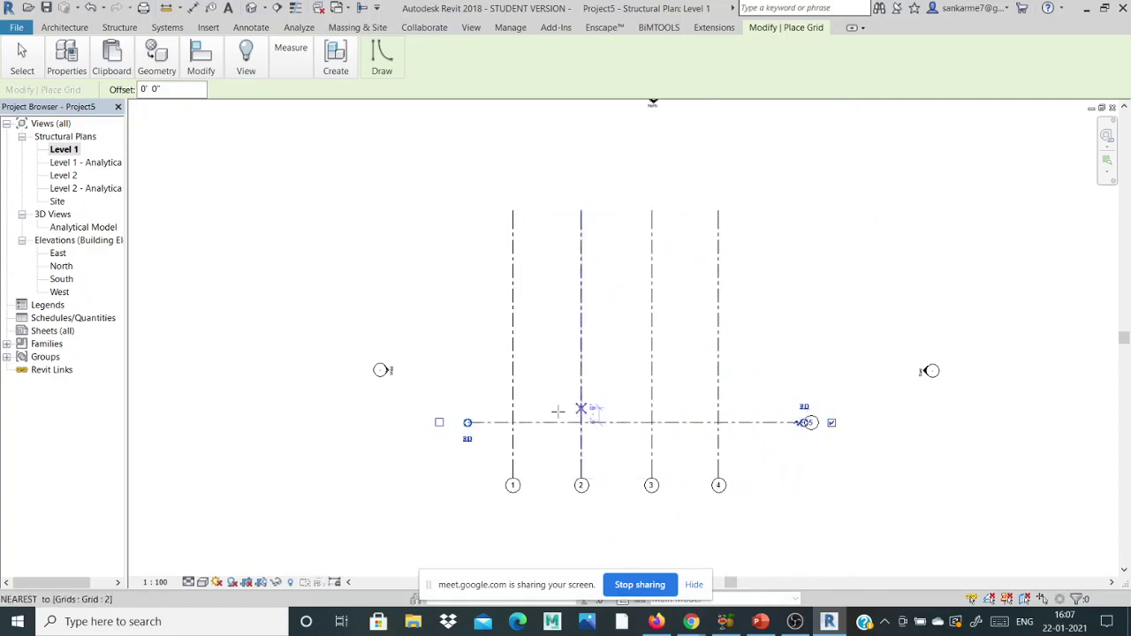
click(467, 353)
click(804, 352)
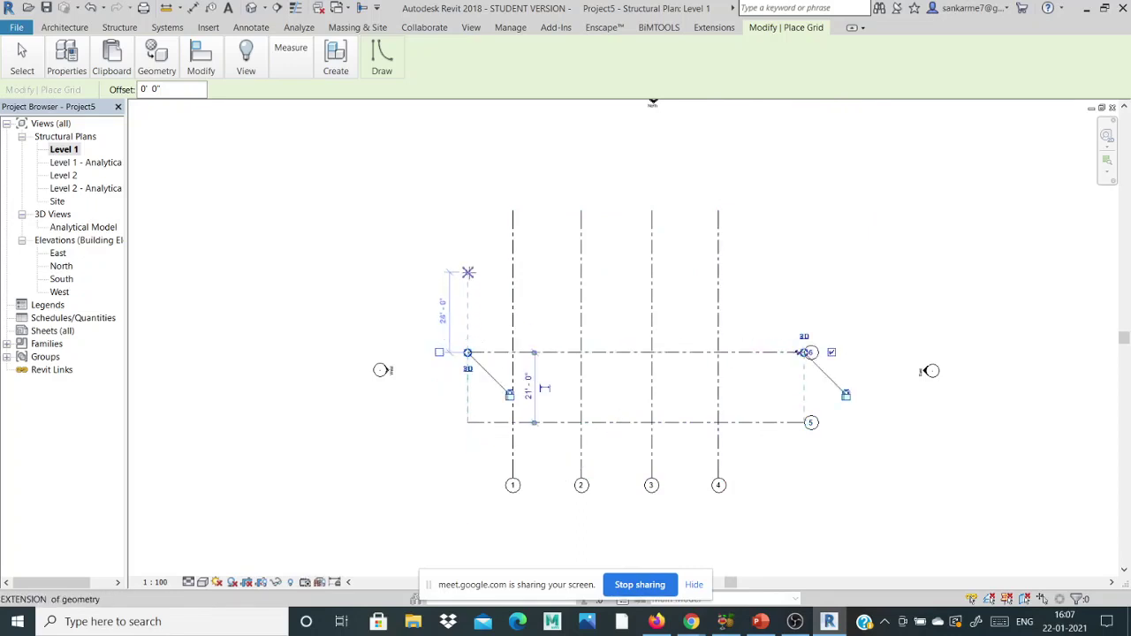
click(467, 281)
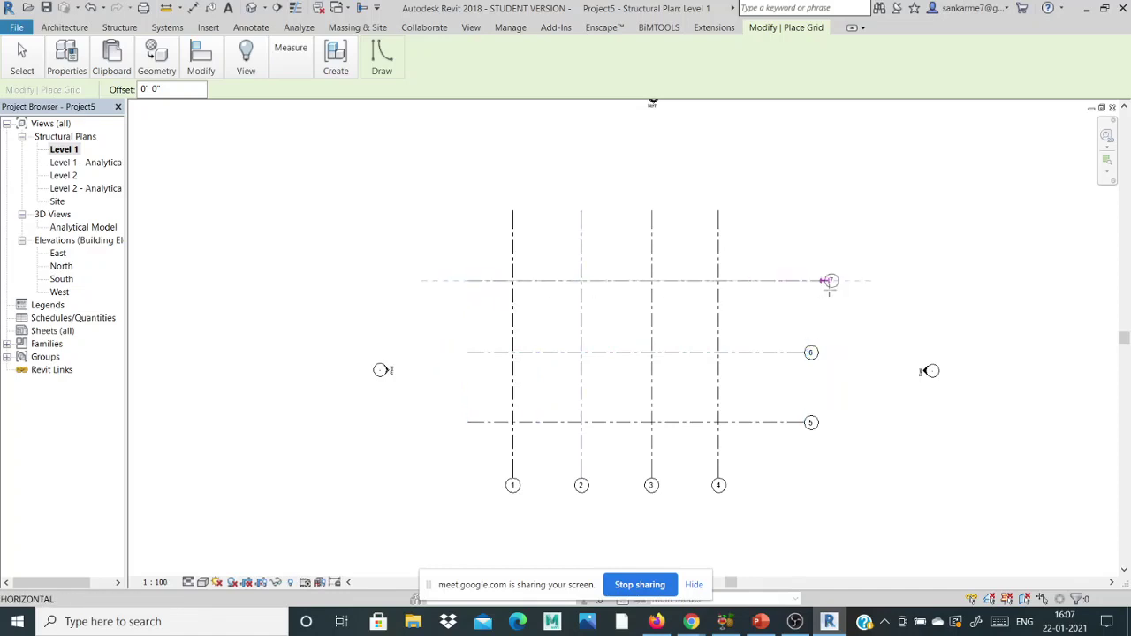
click(804, 281)
key(Escape)
key(Escape)
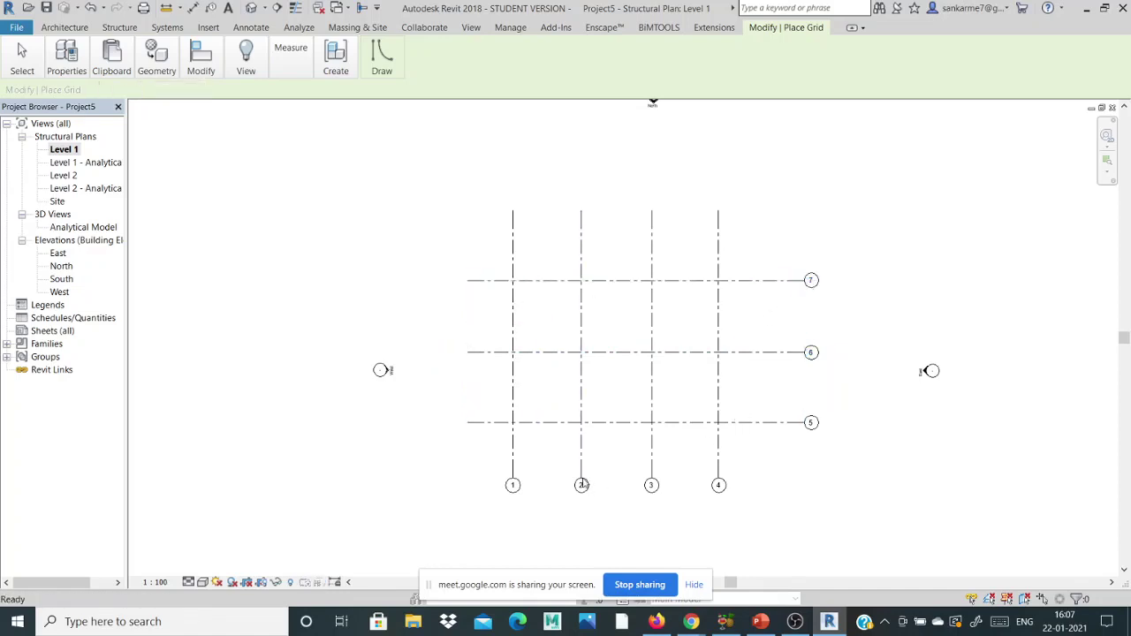
Step: Rename the three horizontal grid lines A, B and C from the uppermost to the lowest
scroll(583, 484, up, 2)
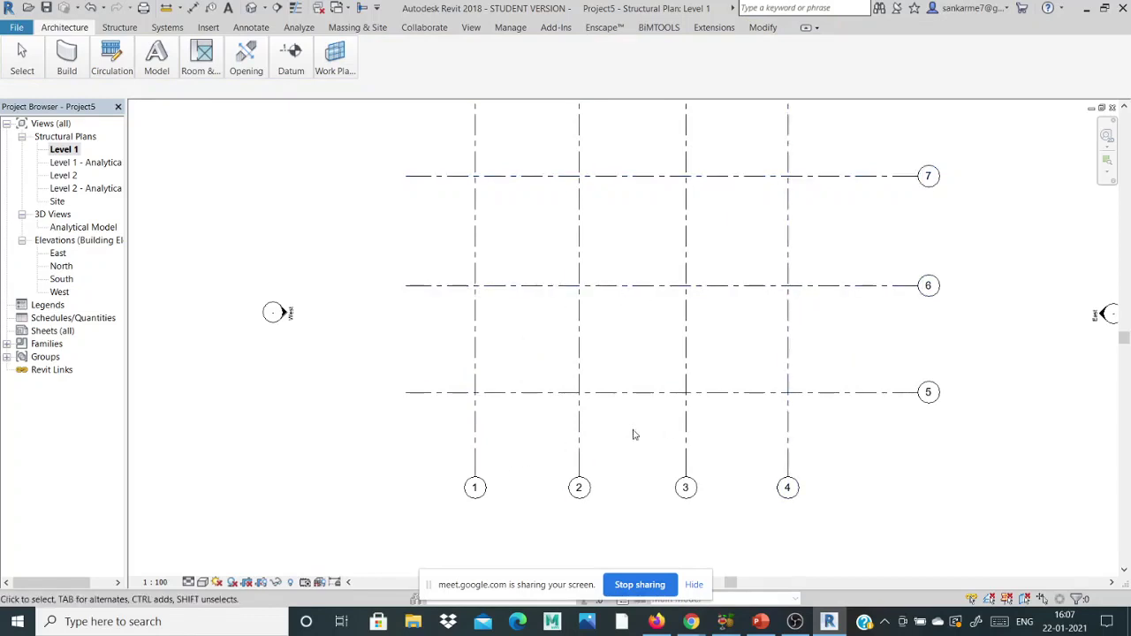
click(928, 176)
click(933, 176)
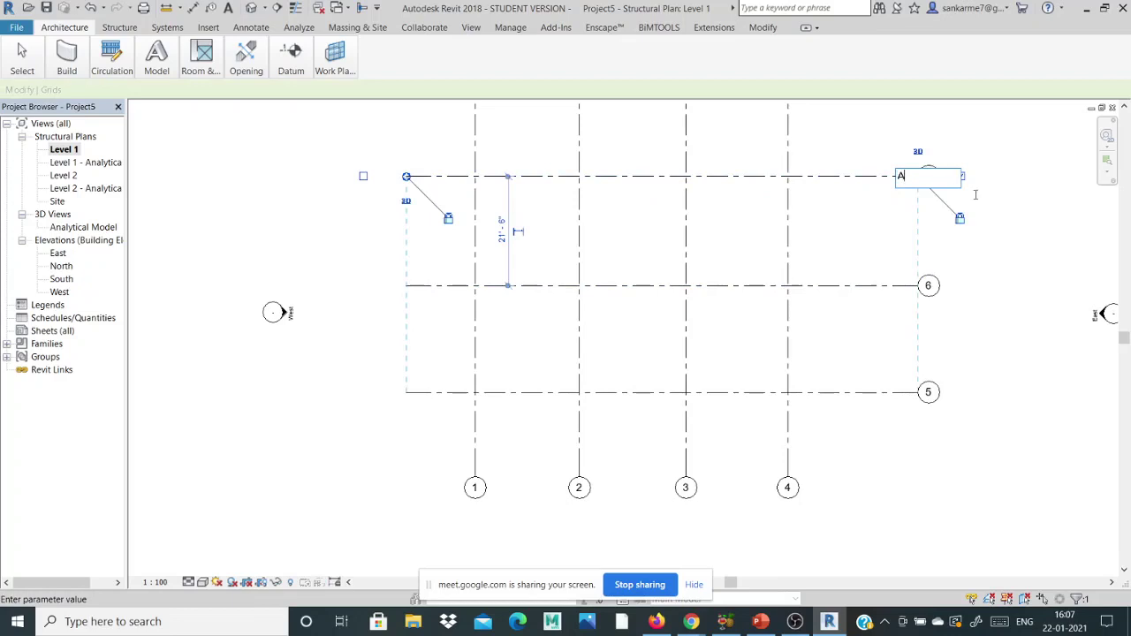
text(A)
double_click(933, 285)
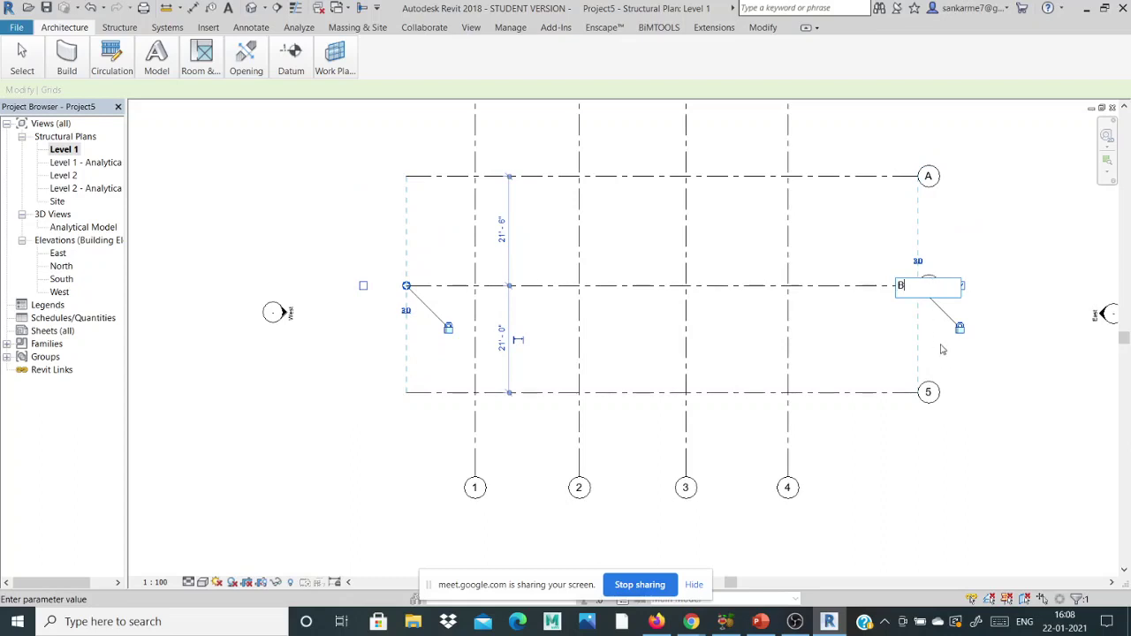
text(B)
click(939, 394)
click(932, 395)
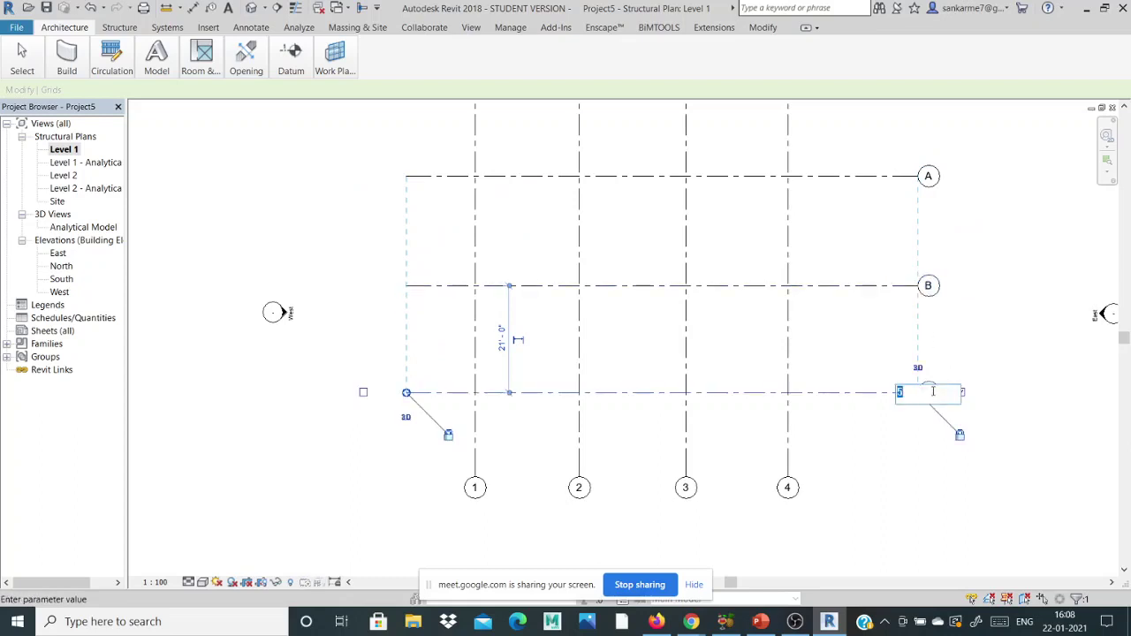
text(C)
click(939, 304)
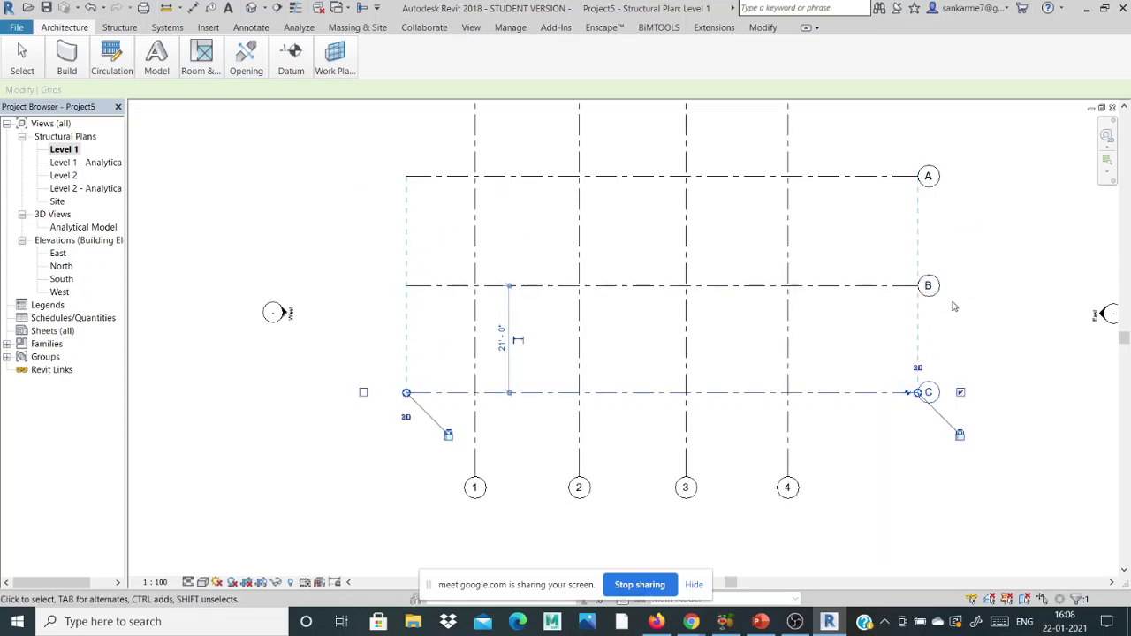
click(978, 307)
Step: Start placing a structural column and choose the Concrete-Rectangular-Column family in its type properties
scroll(564, 268, down, 2)
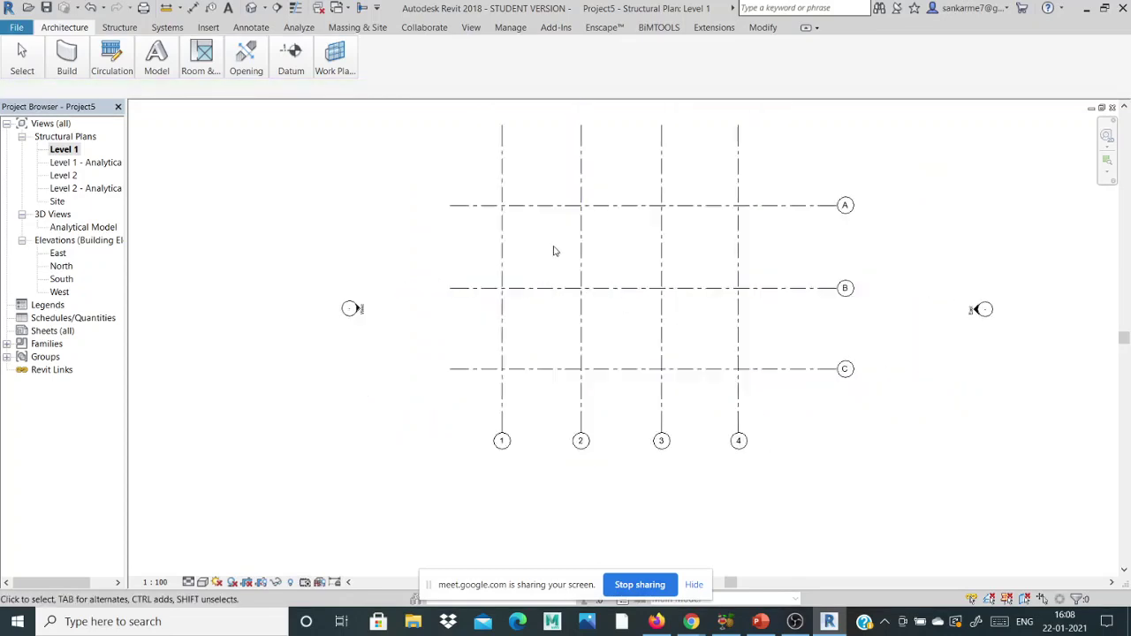
scroll(554, 251, up, 1)
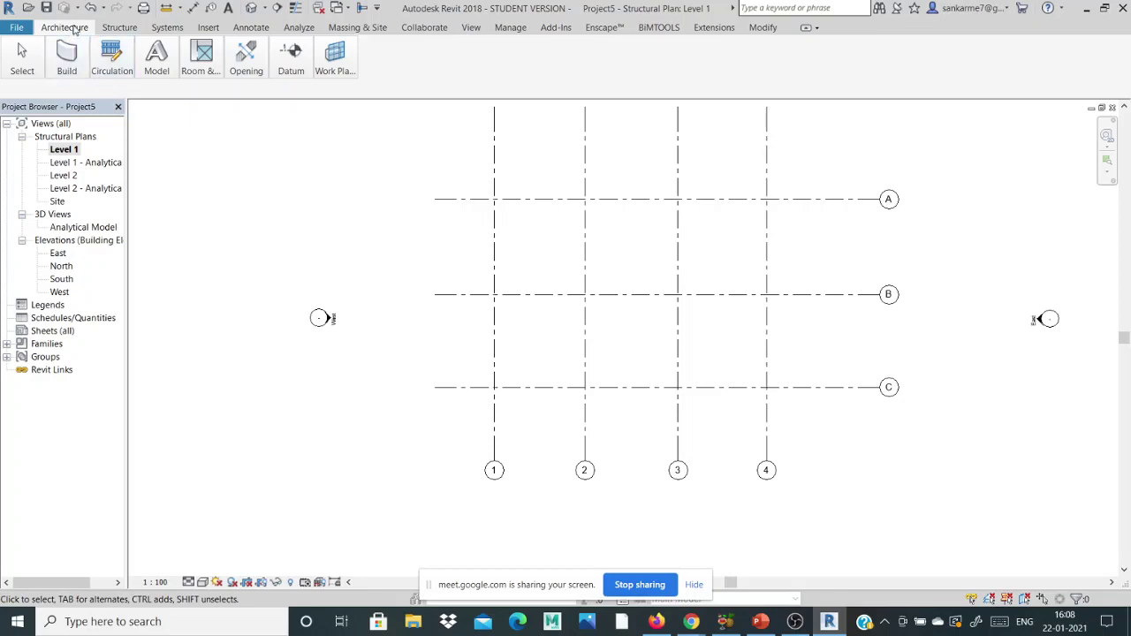
click(122, 27)
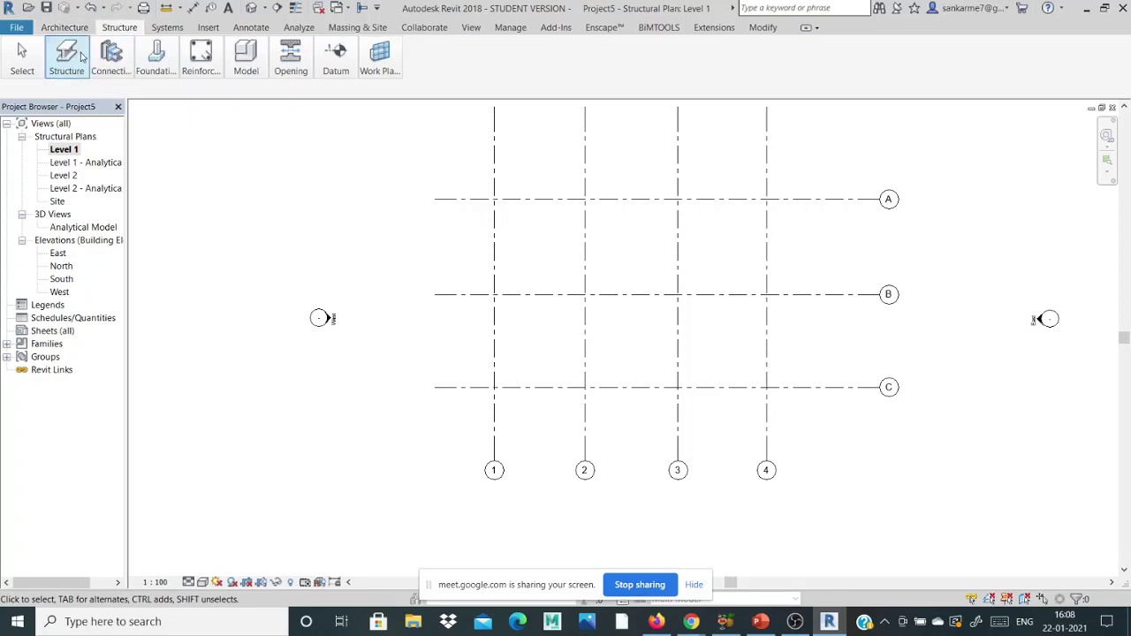
mouse_move(79, 61)
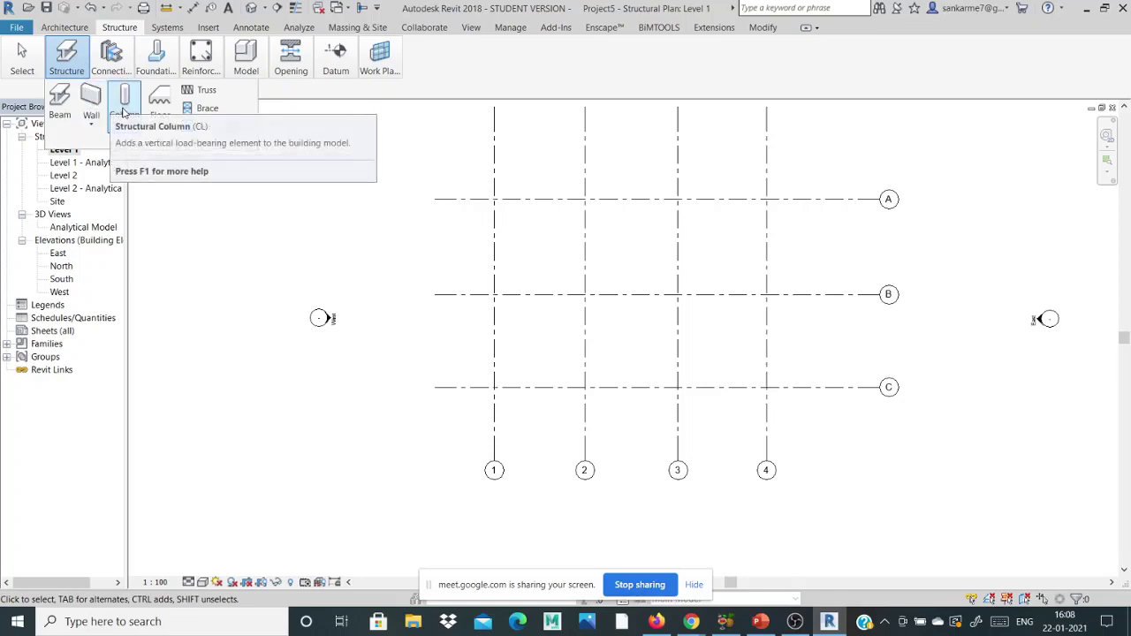
click(124, 111)
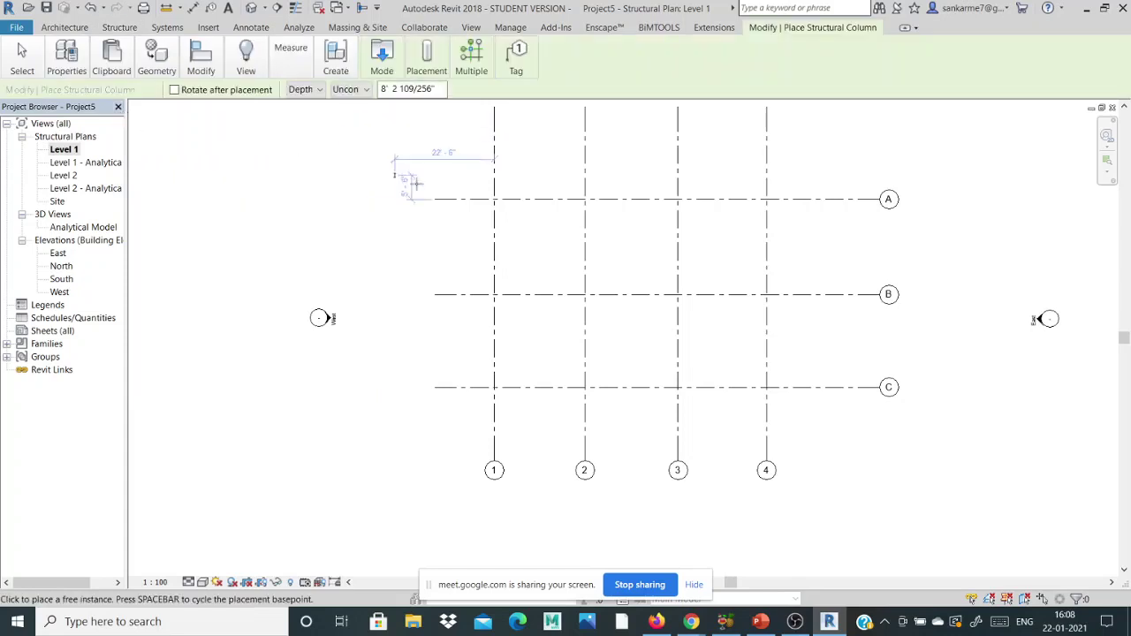
click(66, 62)
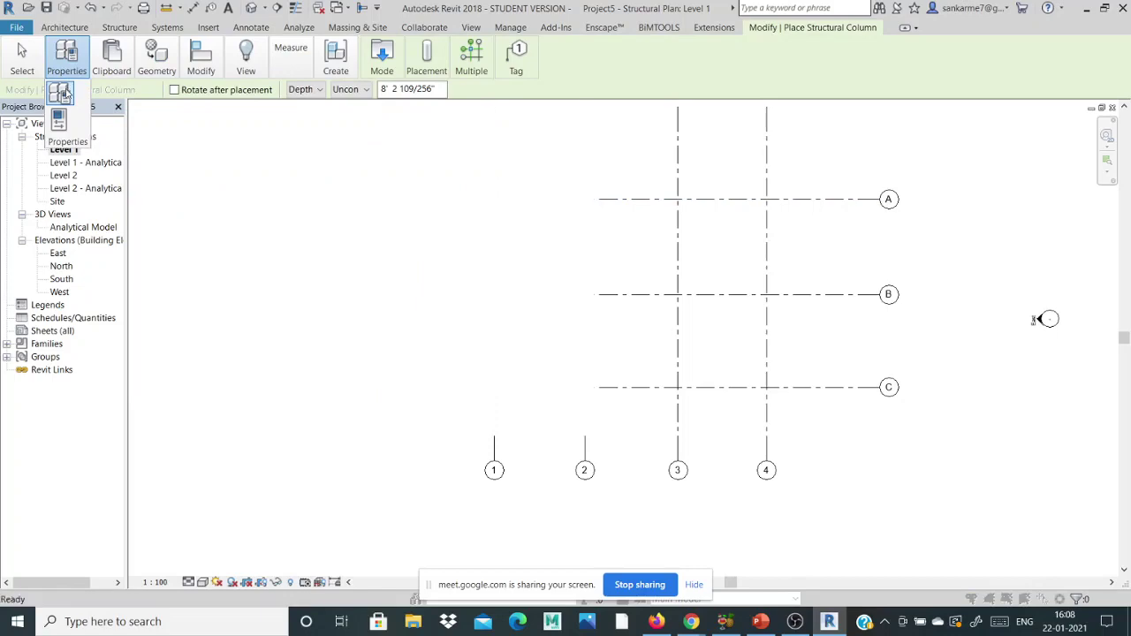
click(60, 94)
click(255, 114)
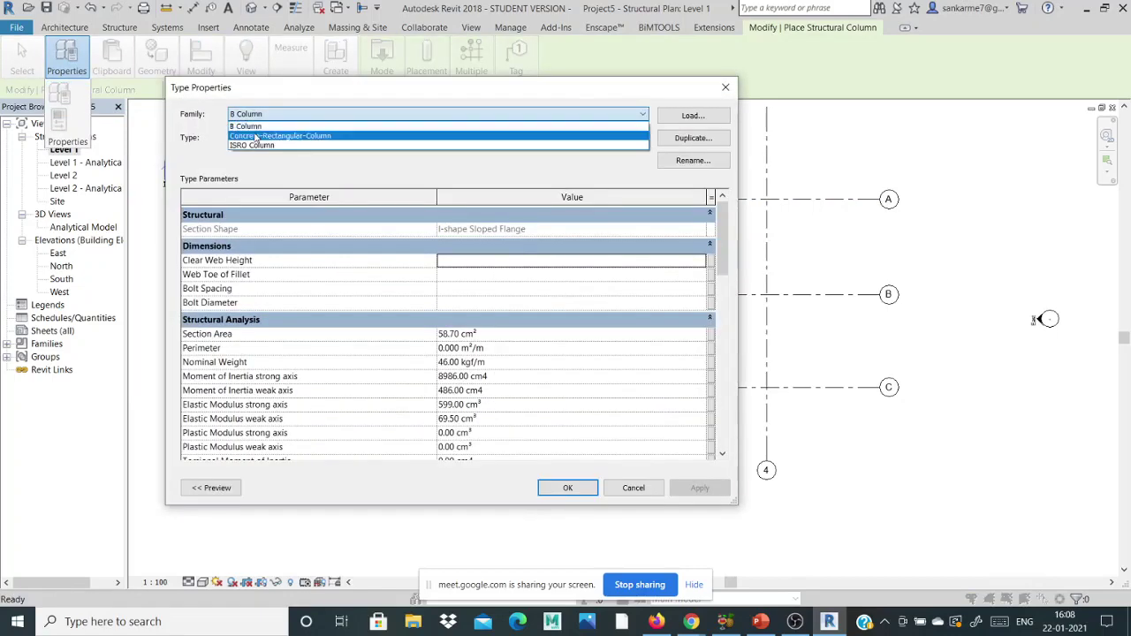
click(279, 136)
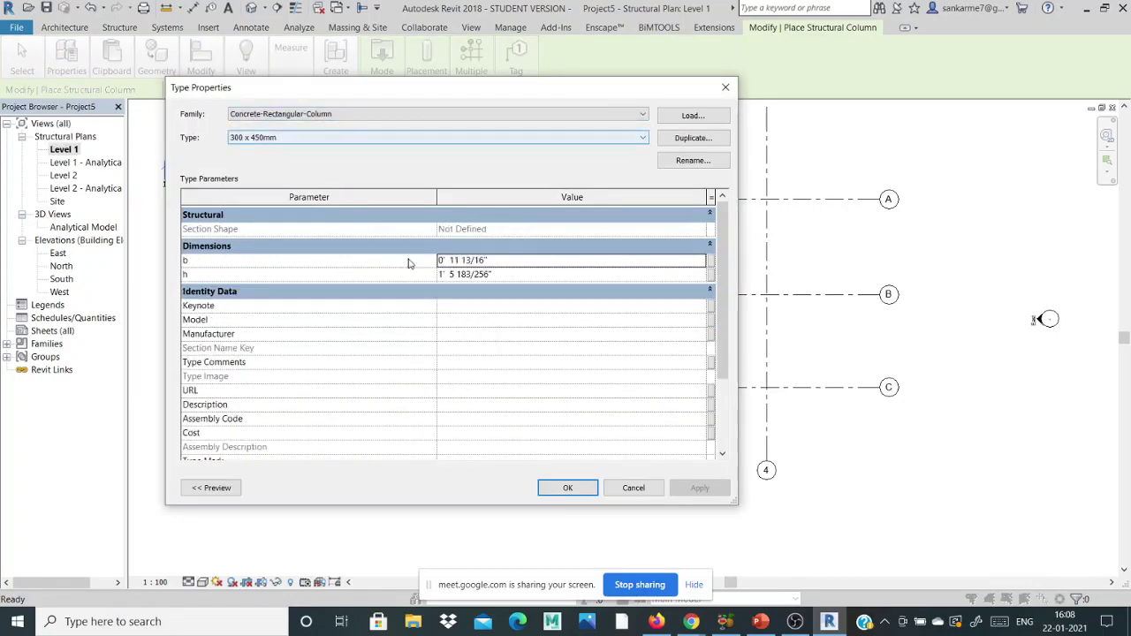
Step: Set the 300 x 450mm concrete column type's dimensions to b 0' 9" and h 1' 0"
click(528, 274)
click(521, 261)
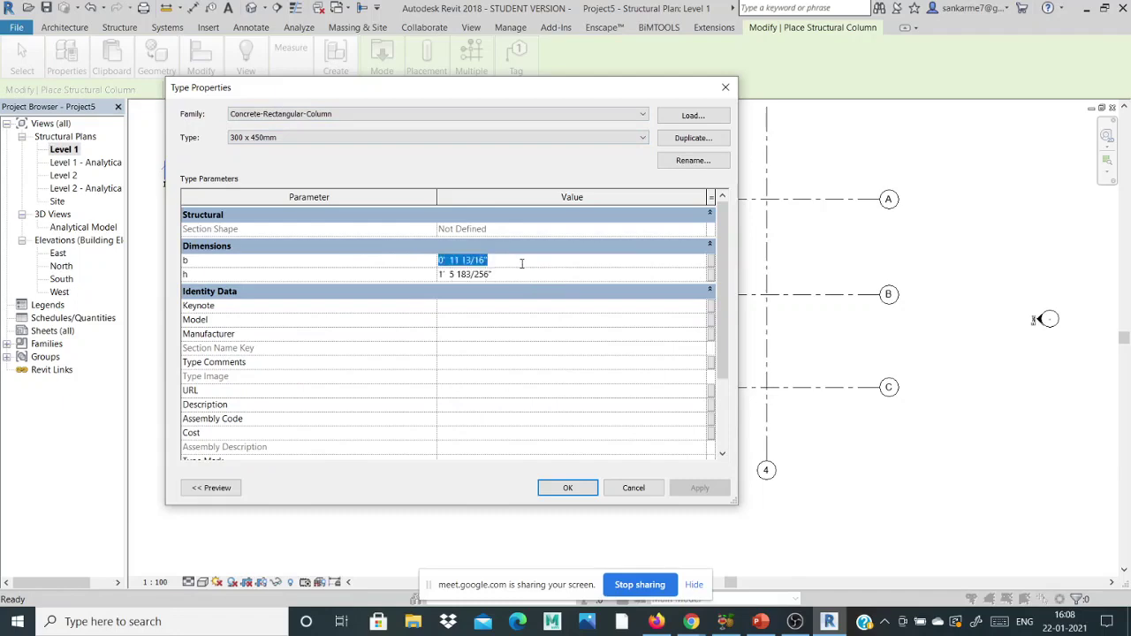
text(9)
click(520, 273)
text(1'  0)
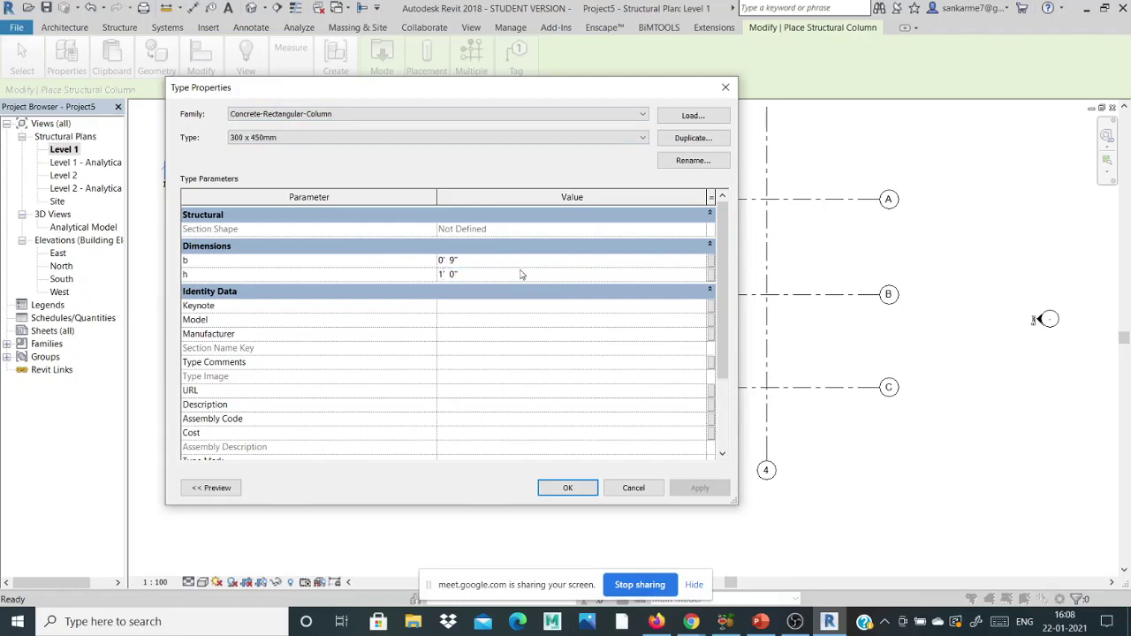
click(565, 488)
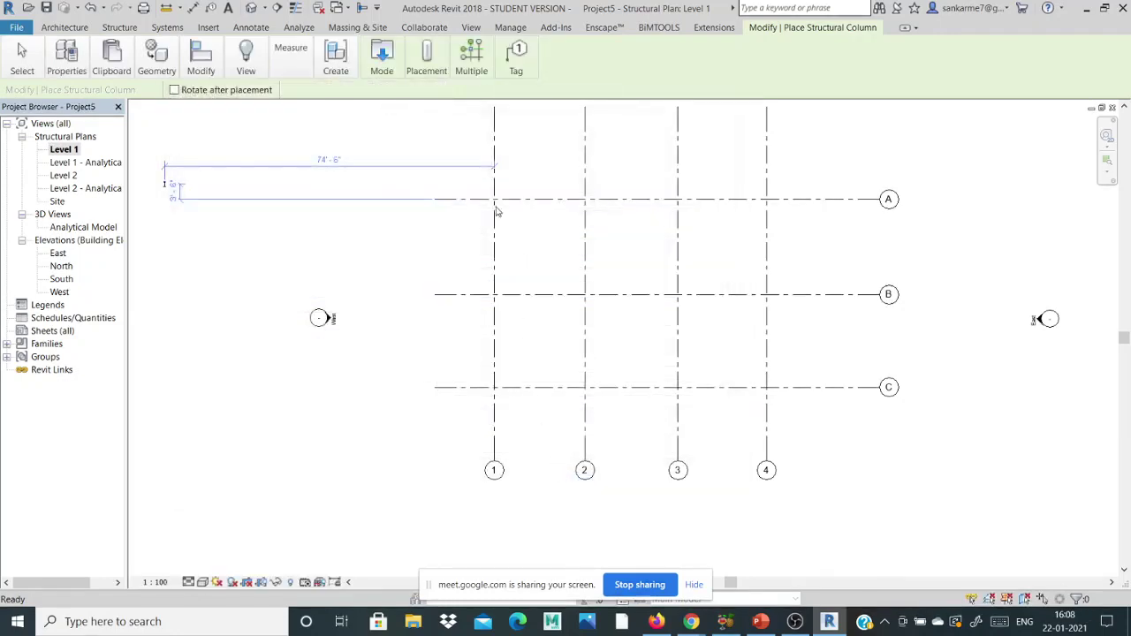
Step: Place 300 x 450mm concrete columns at the intersections of grid A with grids 1, 2, 3 and 4
scroll(496, 201, up, 5)
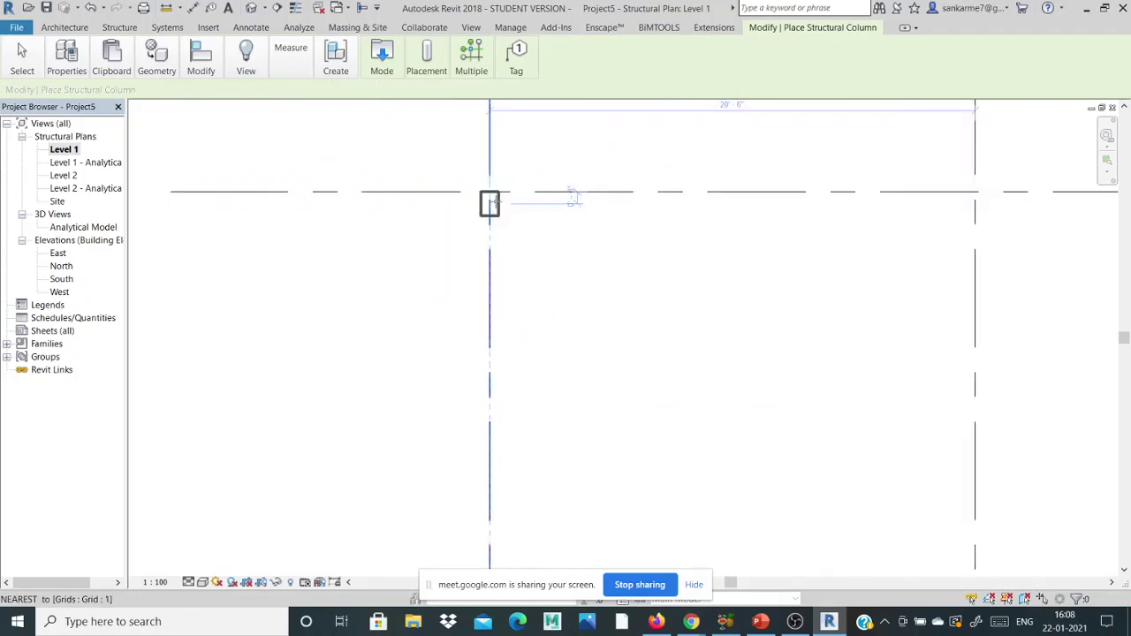
click(489, 192)
scroll(378, 228, down, 3)
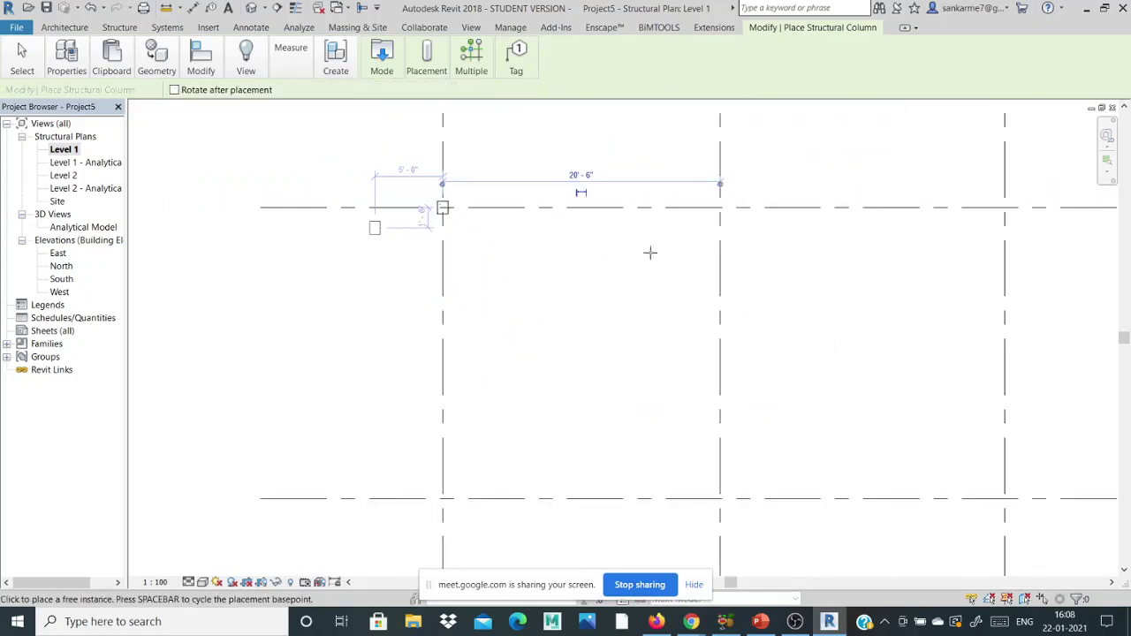
click(720, 210)
scroll(498, 239, down, 3)
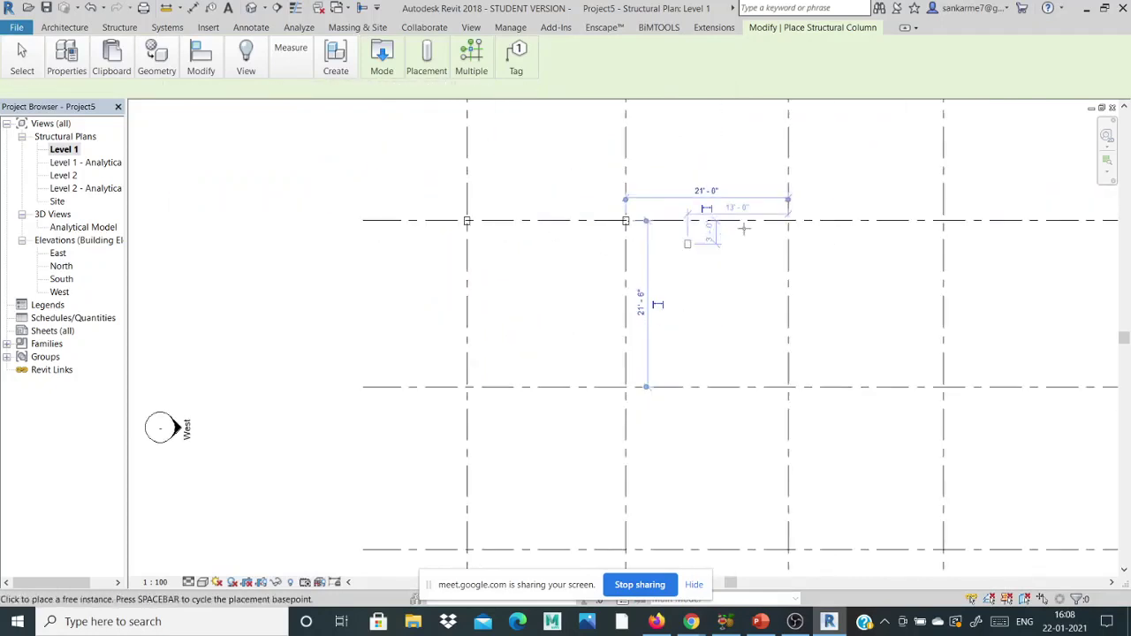
click(945, 221)
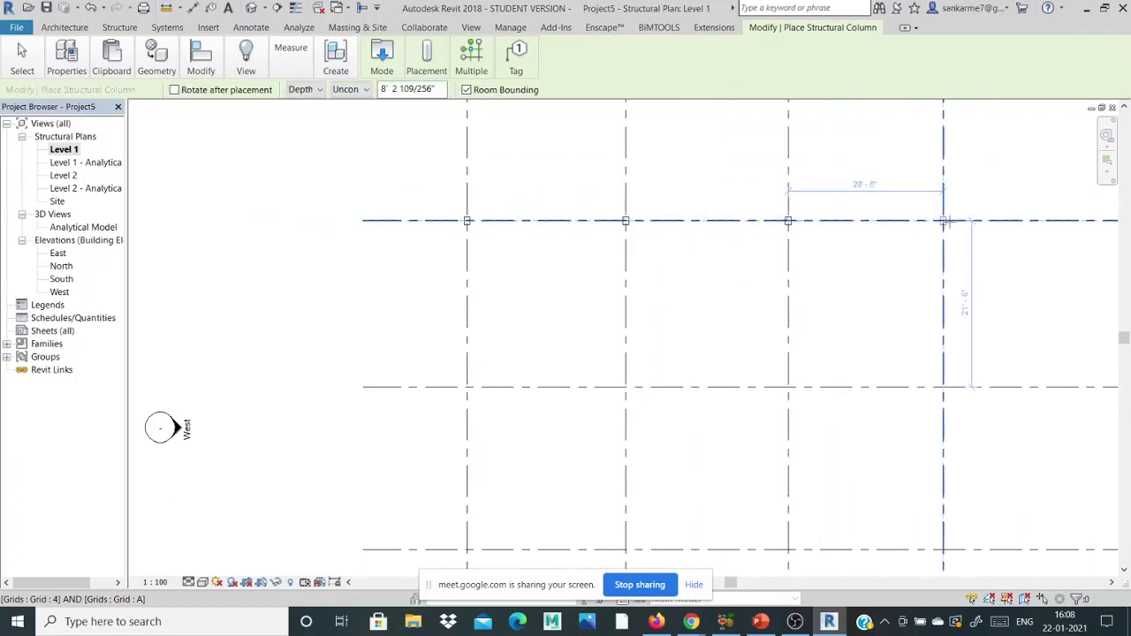
Step: Place concrete columns at the four intersections of grid B with grids 1 to 4
click(466, 386)
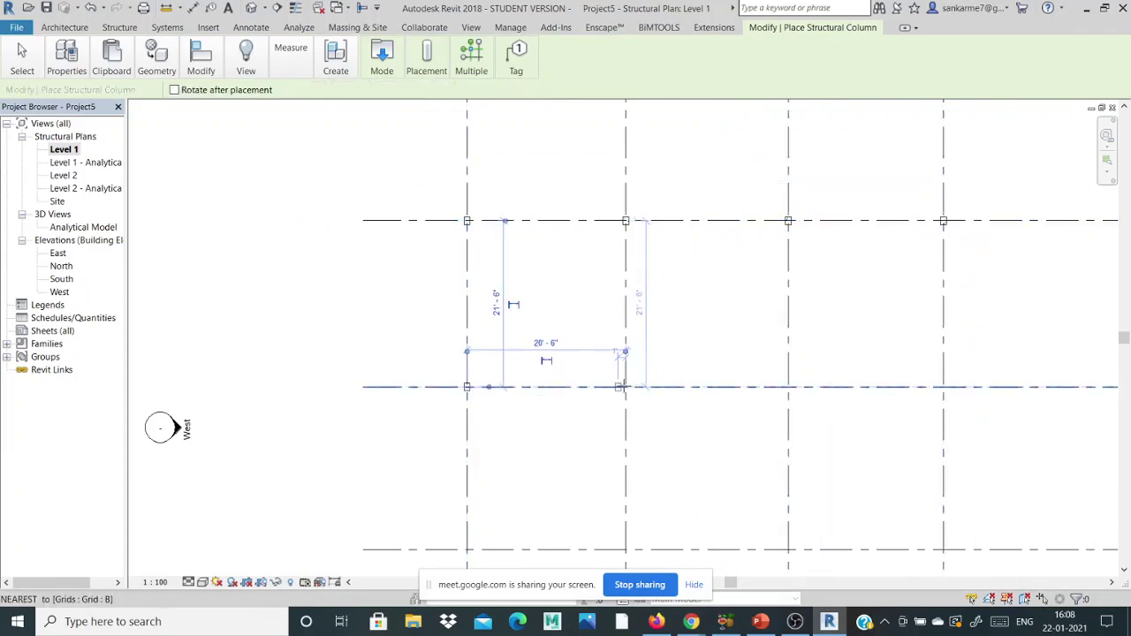
click(626, 386)
click(788, 386)
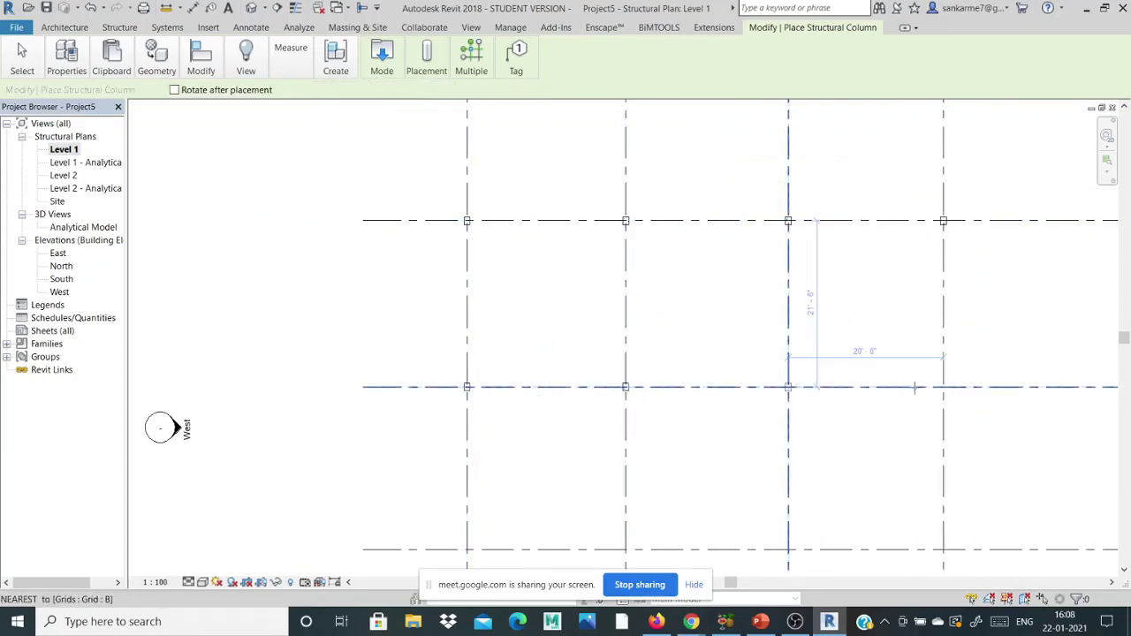
click(943, 386)
Step: Place concrete columns at the four intersections of grid C, working from grid 4 back to grid 1
click(943, 549)
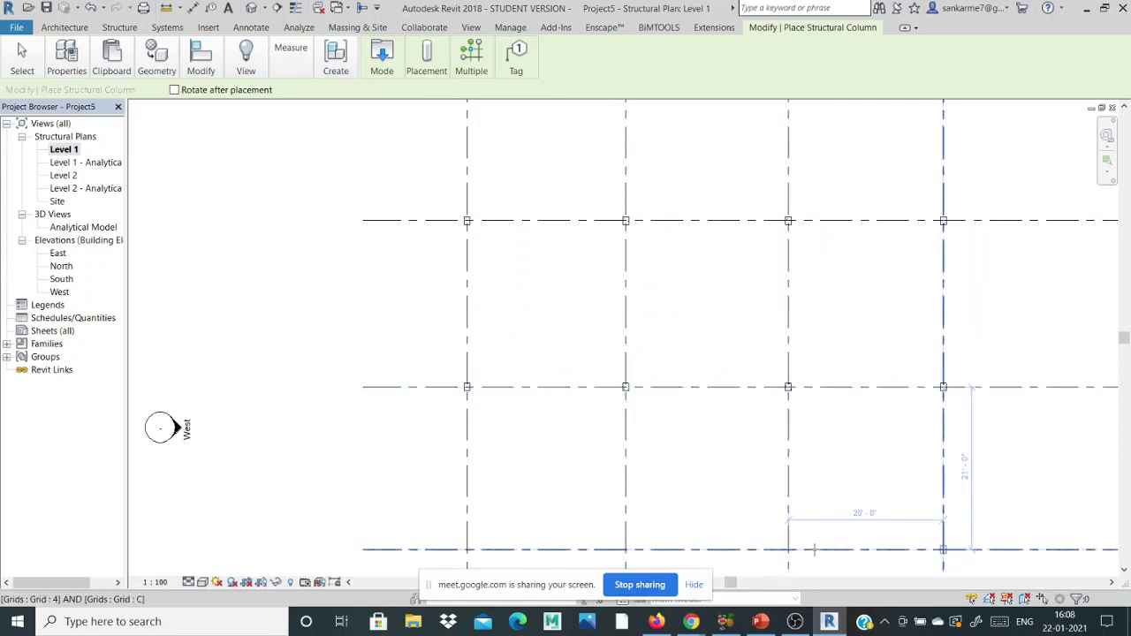
click(788, 549)
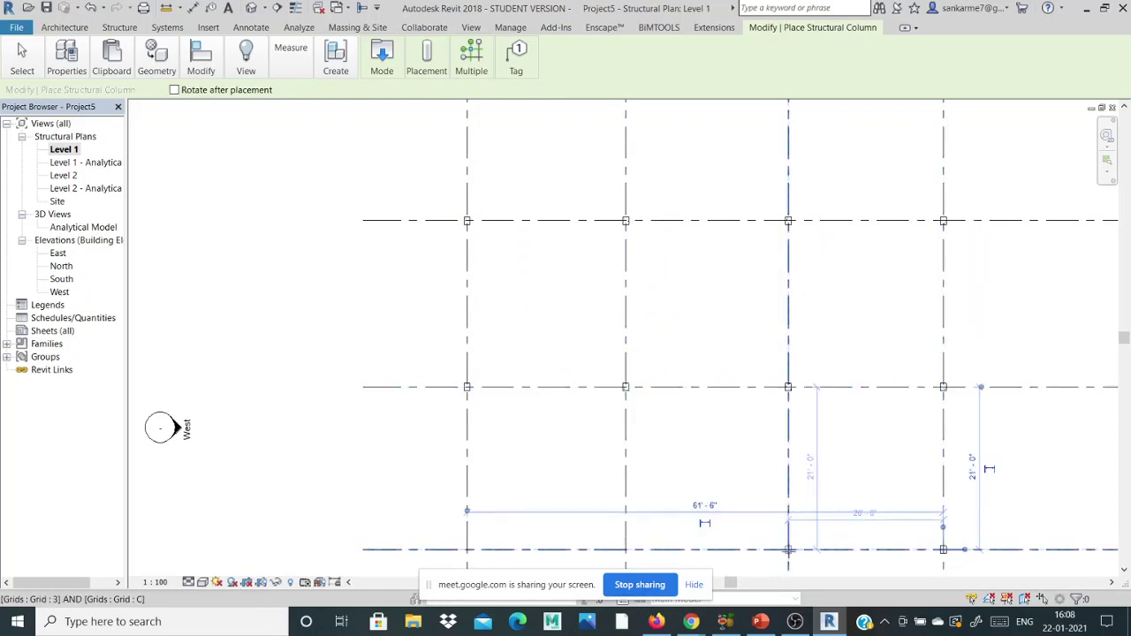
click(626, 549)
click(467, 549)
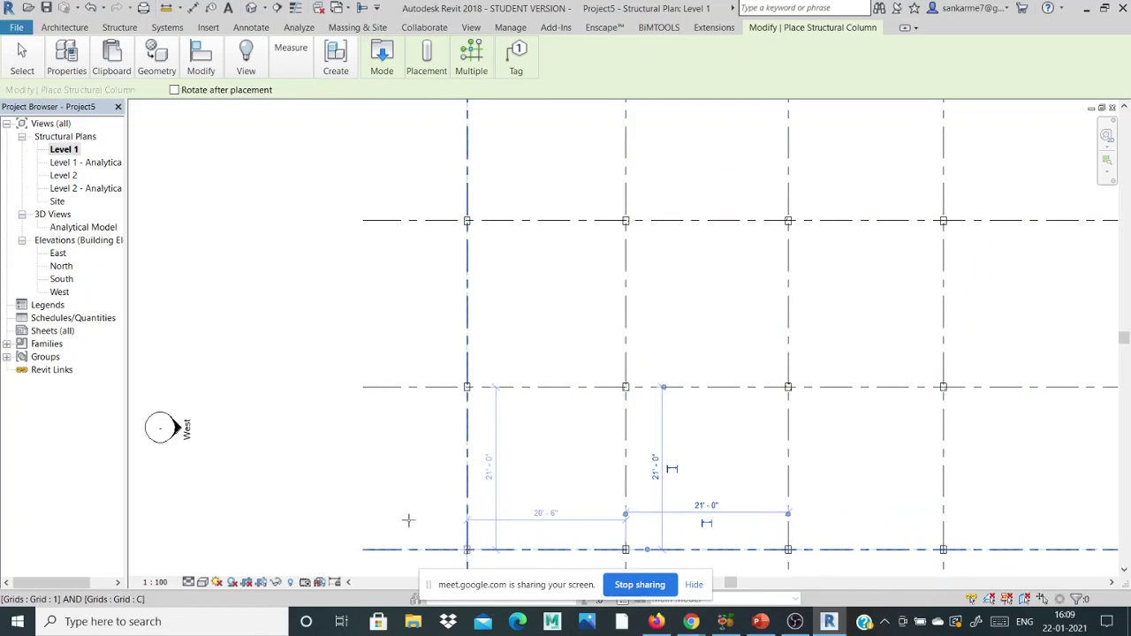
scroll(341, 336, down, 2)
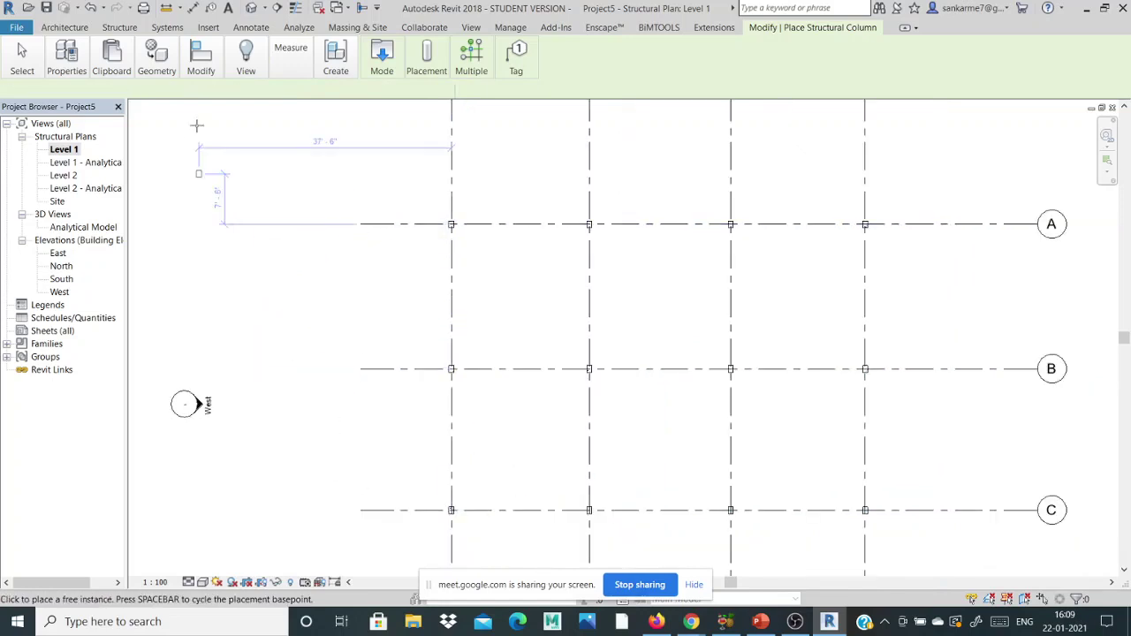
Step: Start an isolated foundation and set its M_Footing-Rectangular type to foundation thickness 1' 0", width 3' 0" and length 3' 0"
click(119, 28)
click(157, 55)
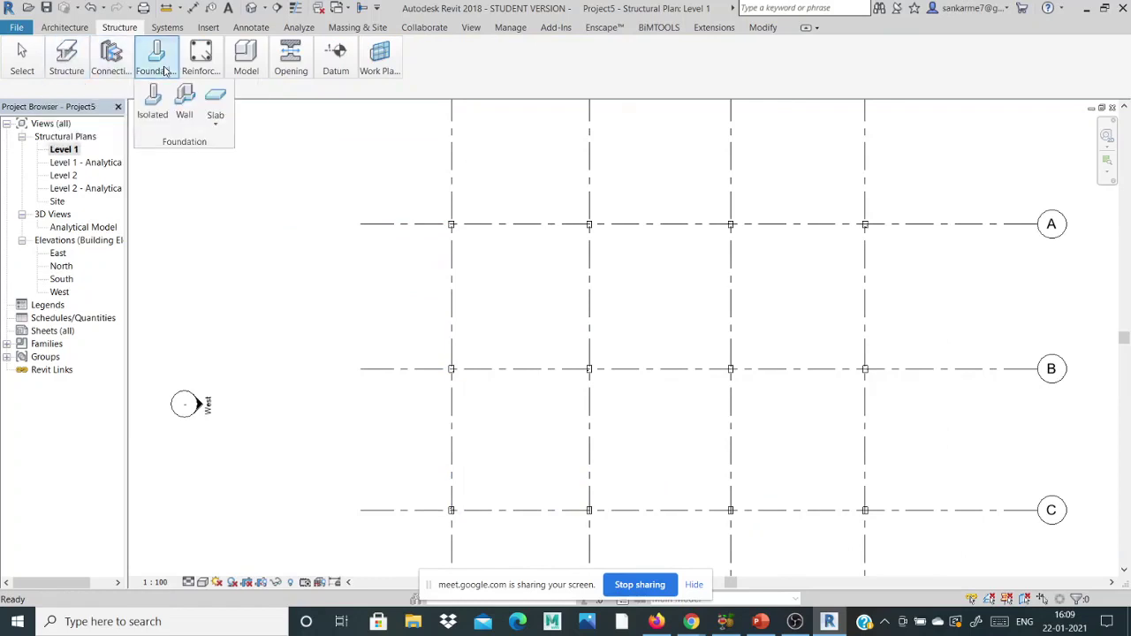
click(152, 99)
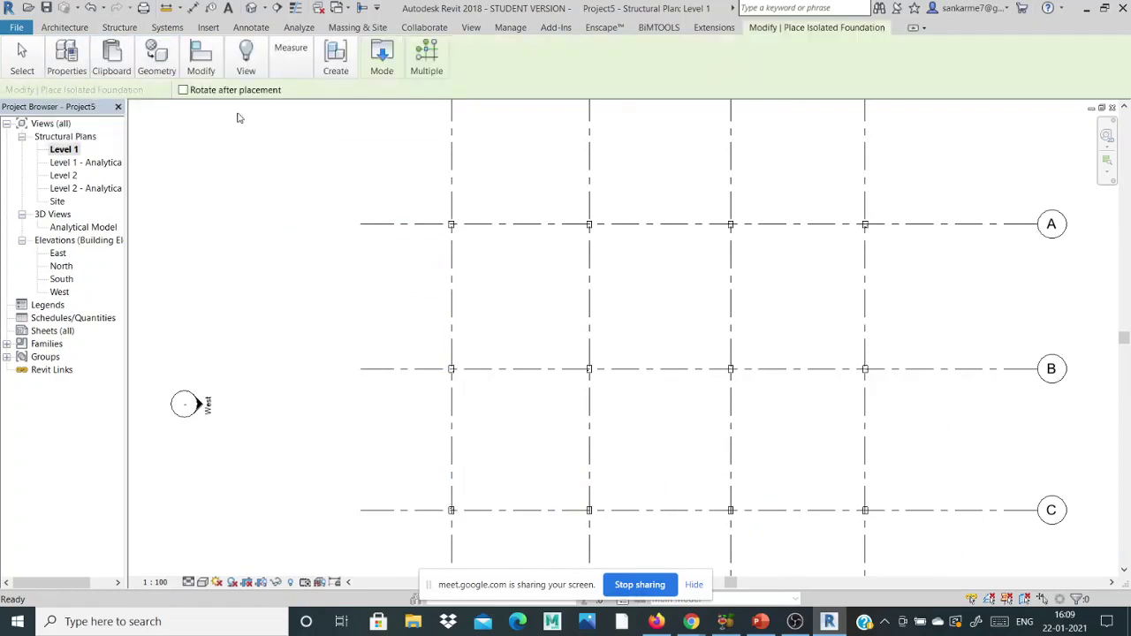
click(68, 53)
click(60, 92)
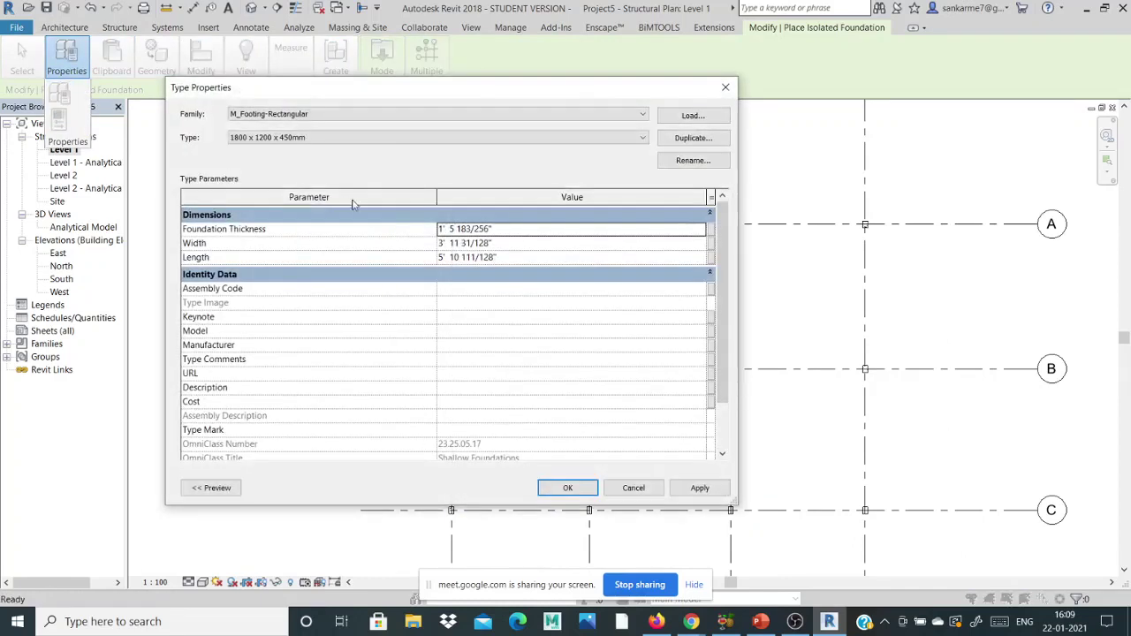
click(538, 234)
key(BackSpace)
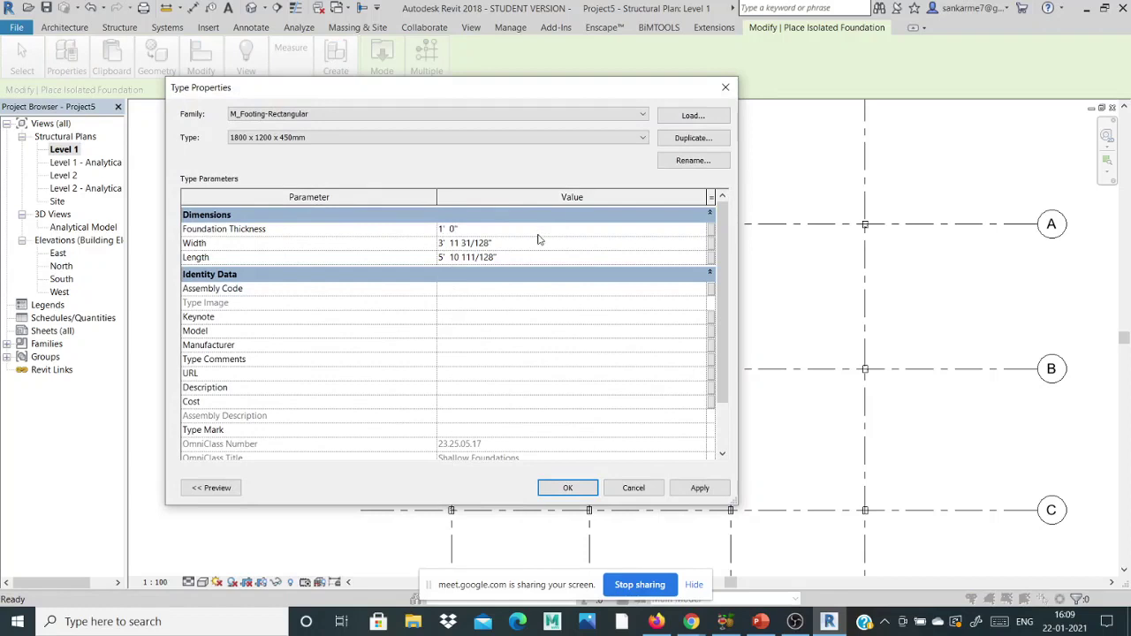
click(540, 244)
text(3' 0)
click(570, 257)
text(3)
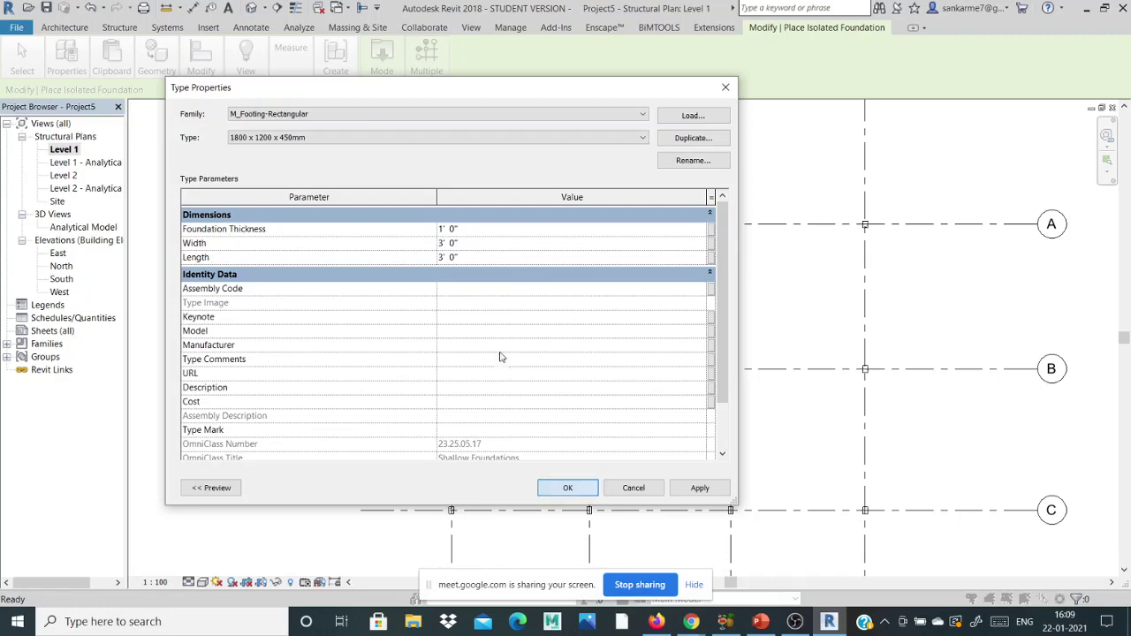
key(Return)
Step: Place isolated footings at the four columns along grid A
click(451, 224)
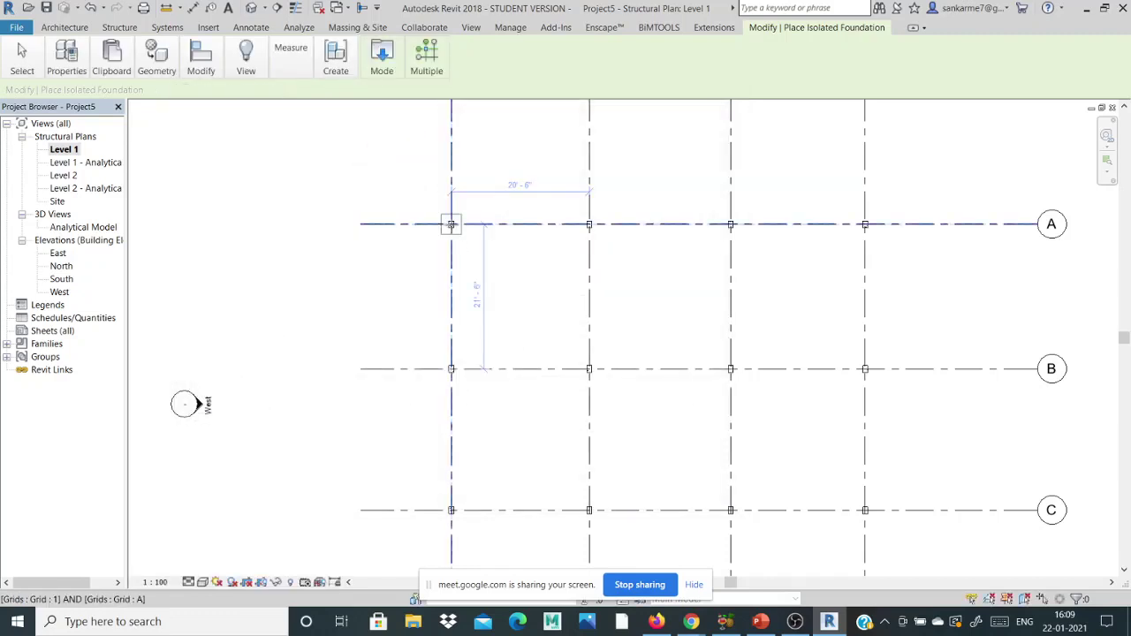
click(589, 225)
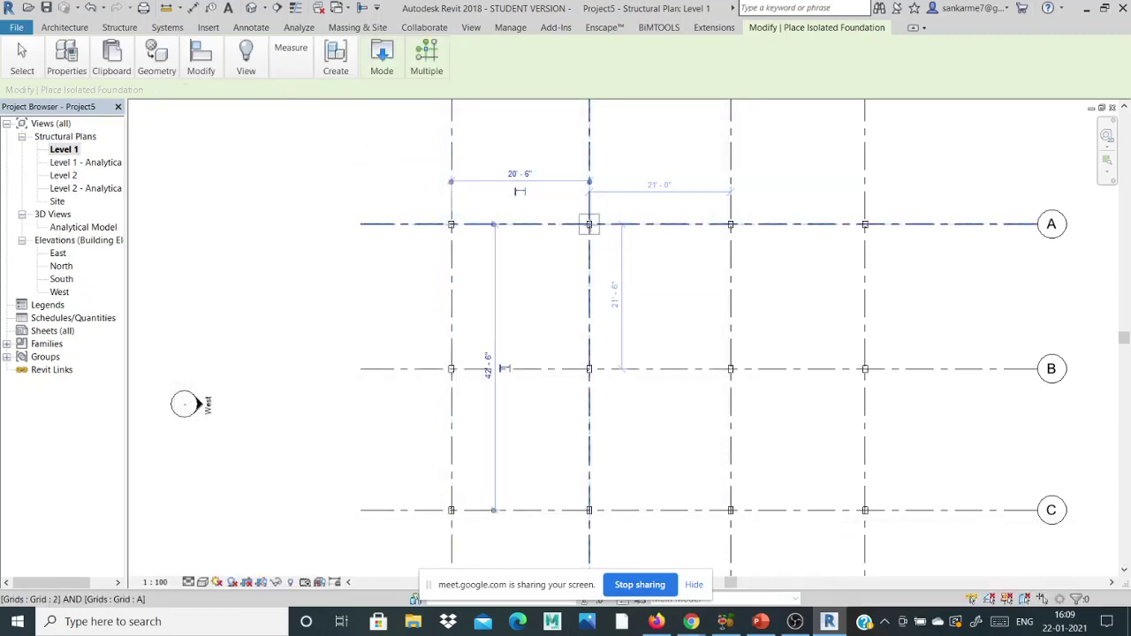
click(731, 225)
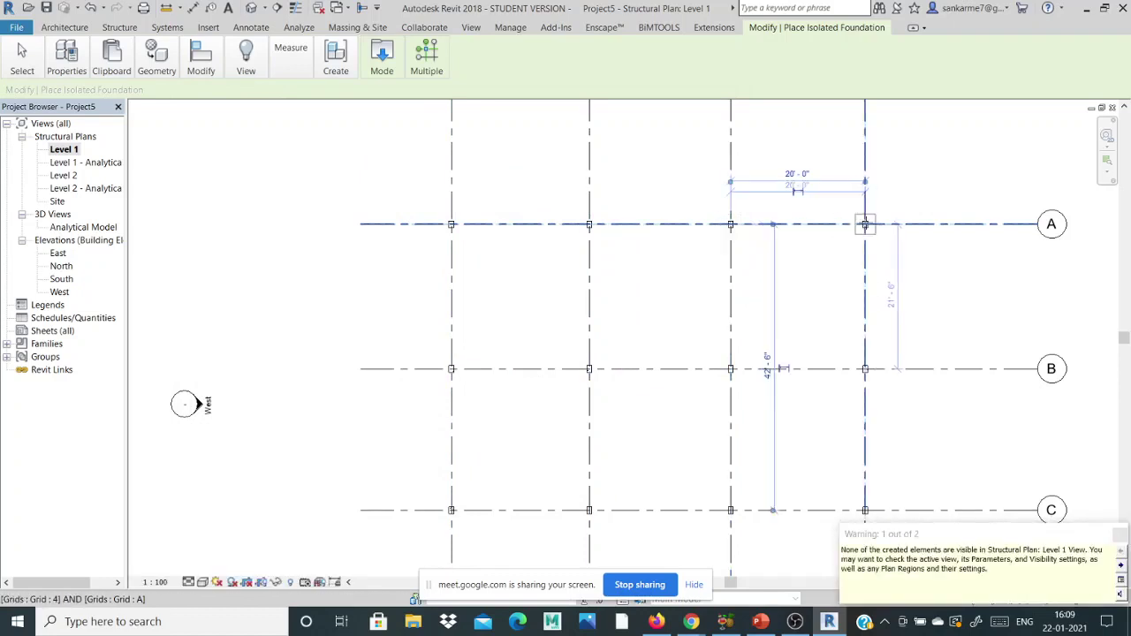
click(845, 246)
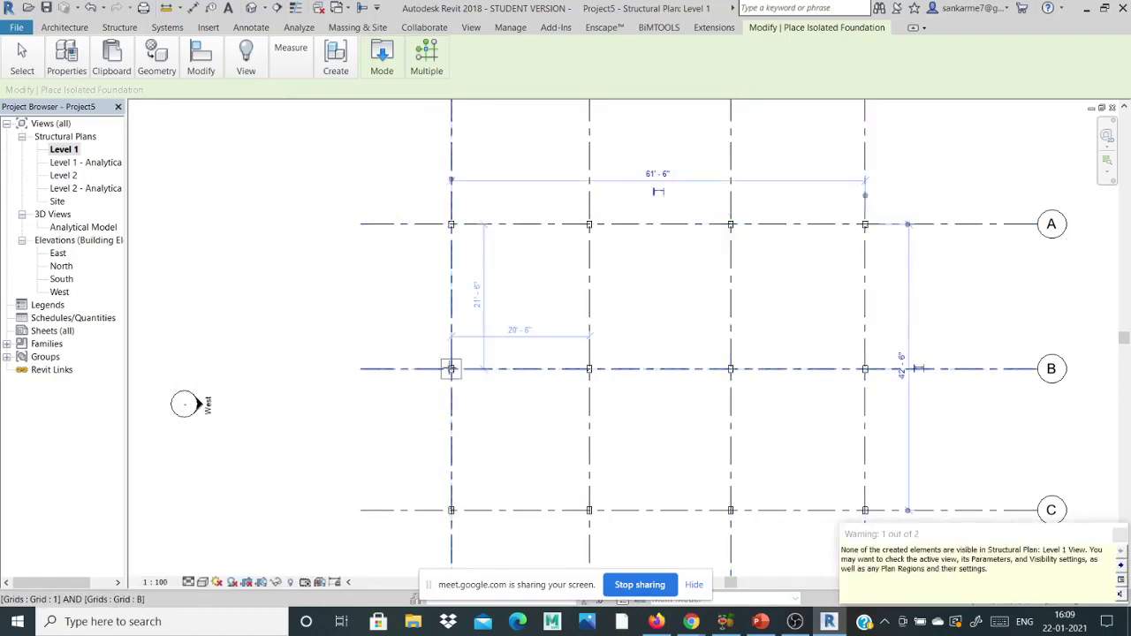
Step: Place isolated footings at the columns along grid B, through to grid 4
click(589, 368)
click(731, 368)
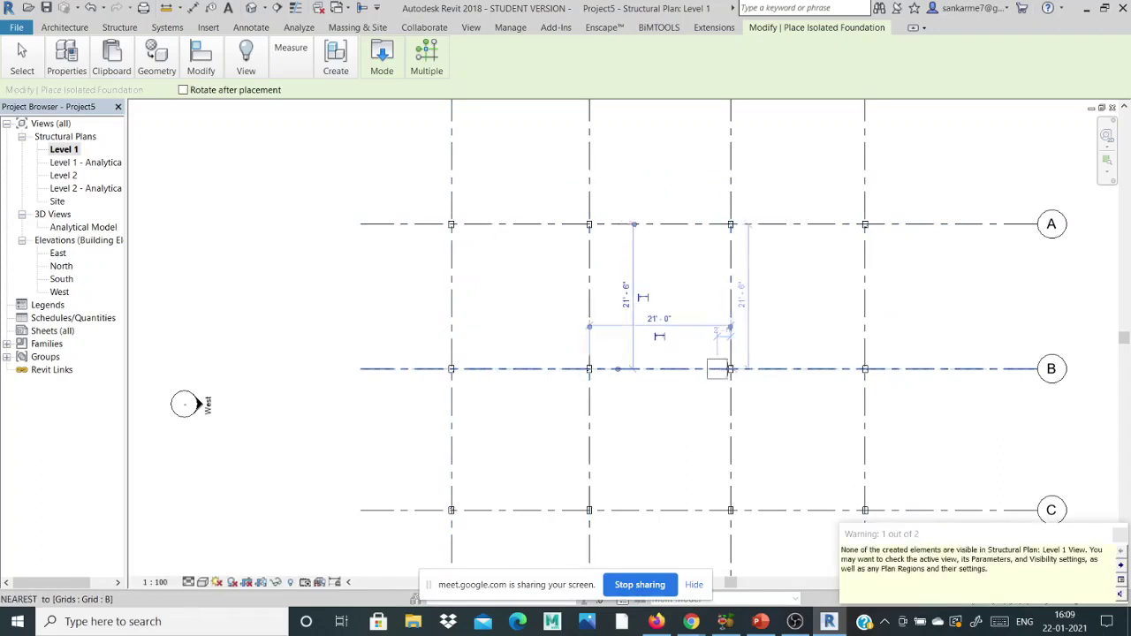
click(866, 369)
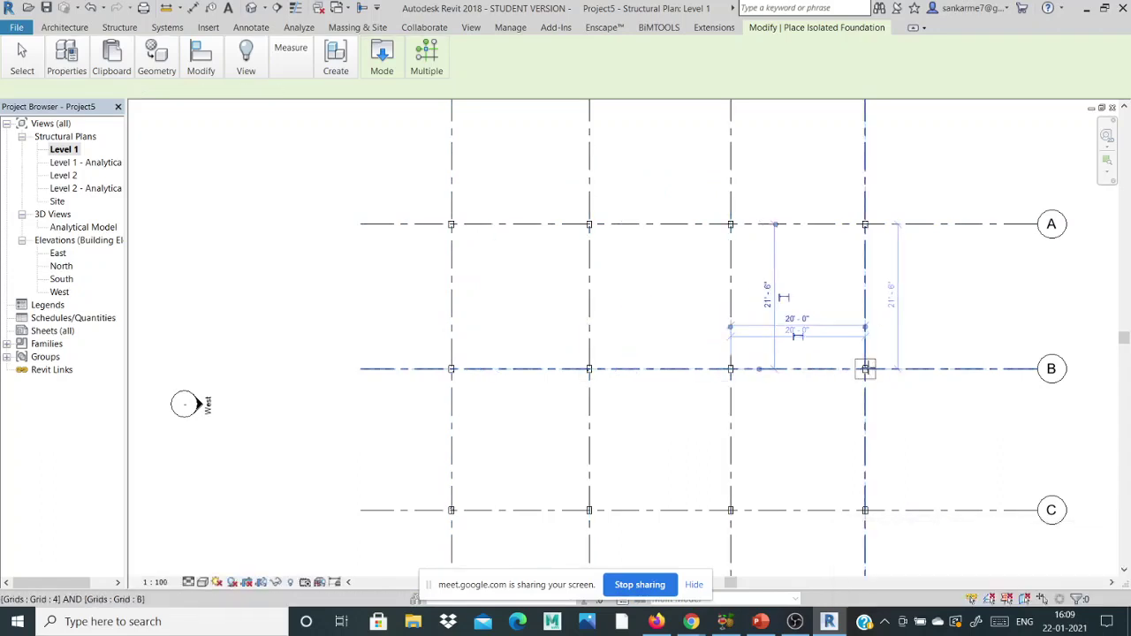
Step: Switch to the Google Meet window, read the meeting chat and return to the Revit model
mouse_move(691, 622)
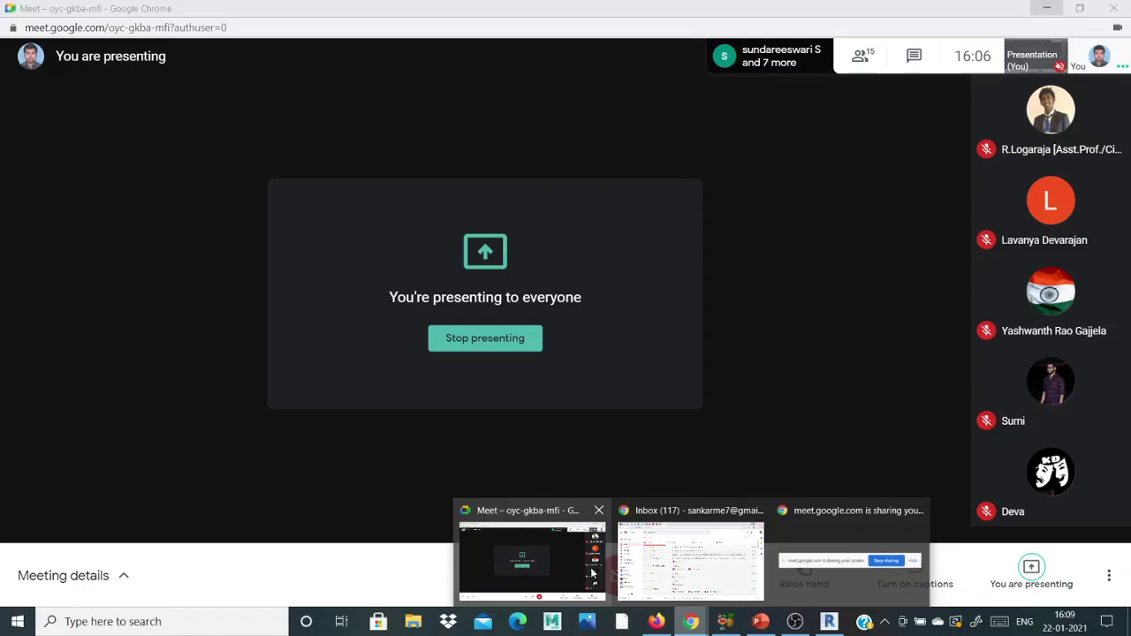
click(605, 574)
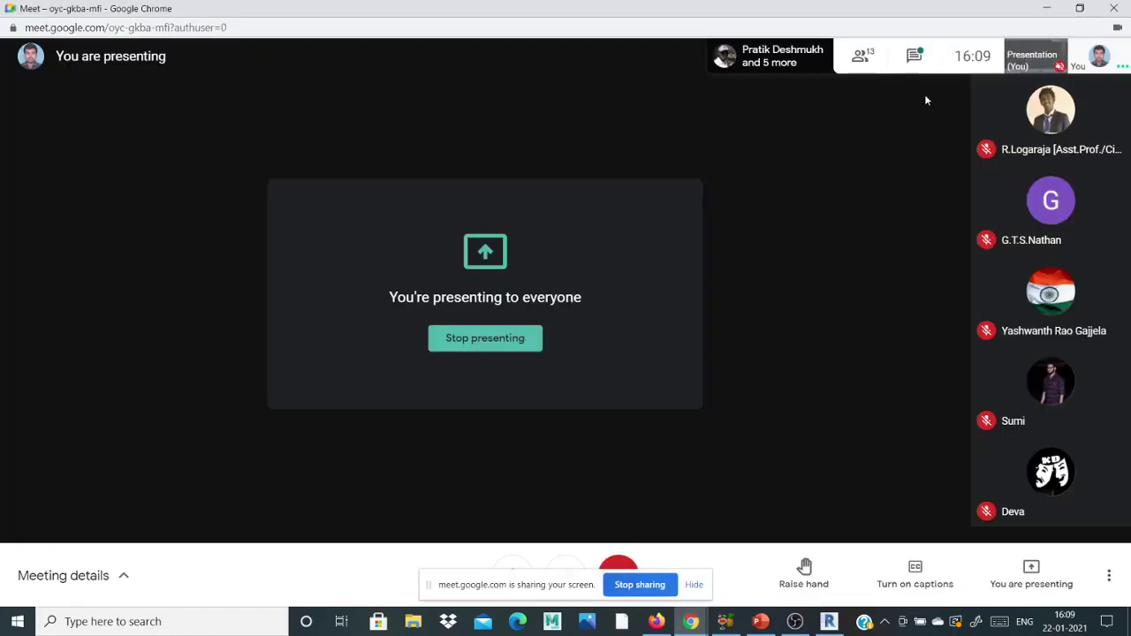
click(915, 58)
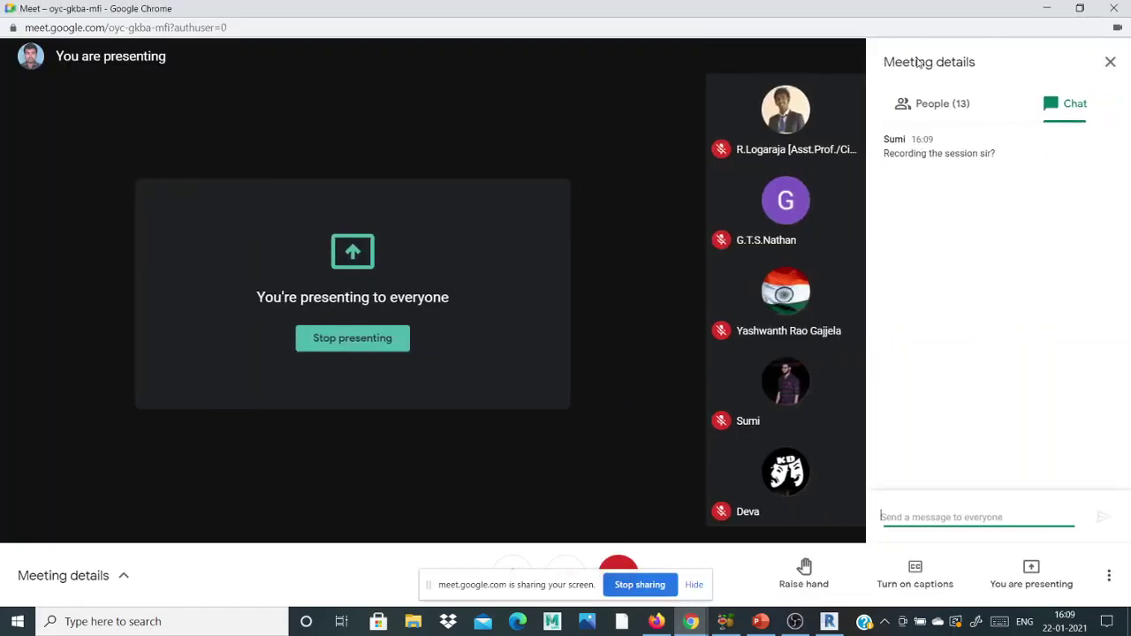
click(1047, 7)
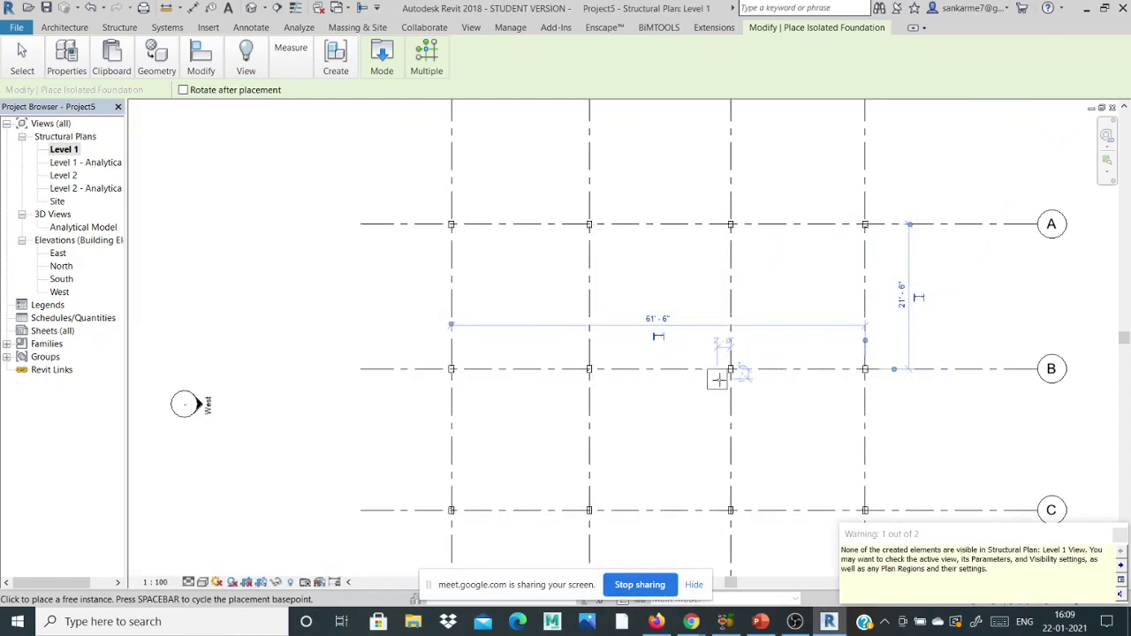
Step: Place isolated footings at the four columns along grid C and finish the foundation placement
click(865, 369)
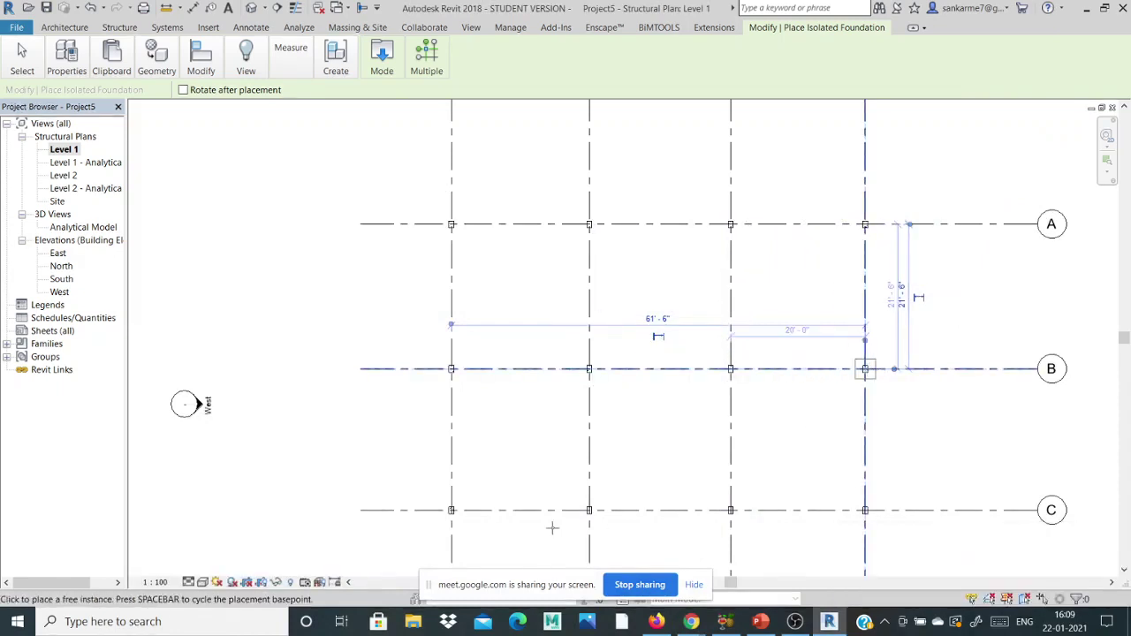
click(451, 510)
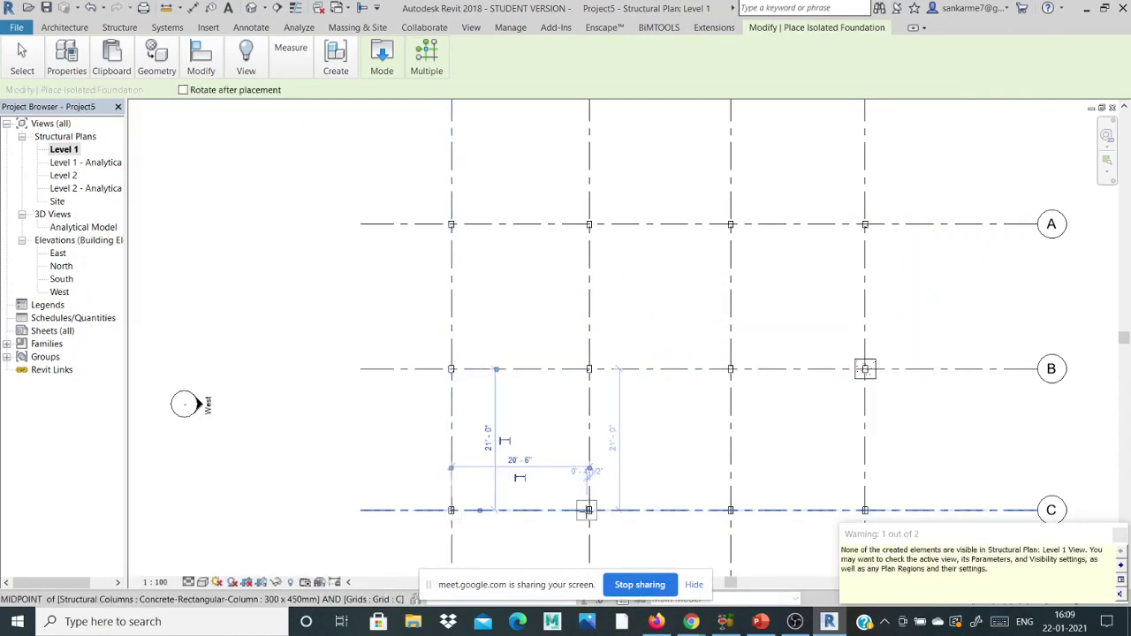
click(588, 510)
click(730, 510)
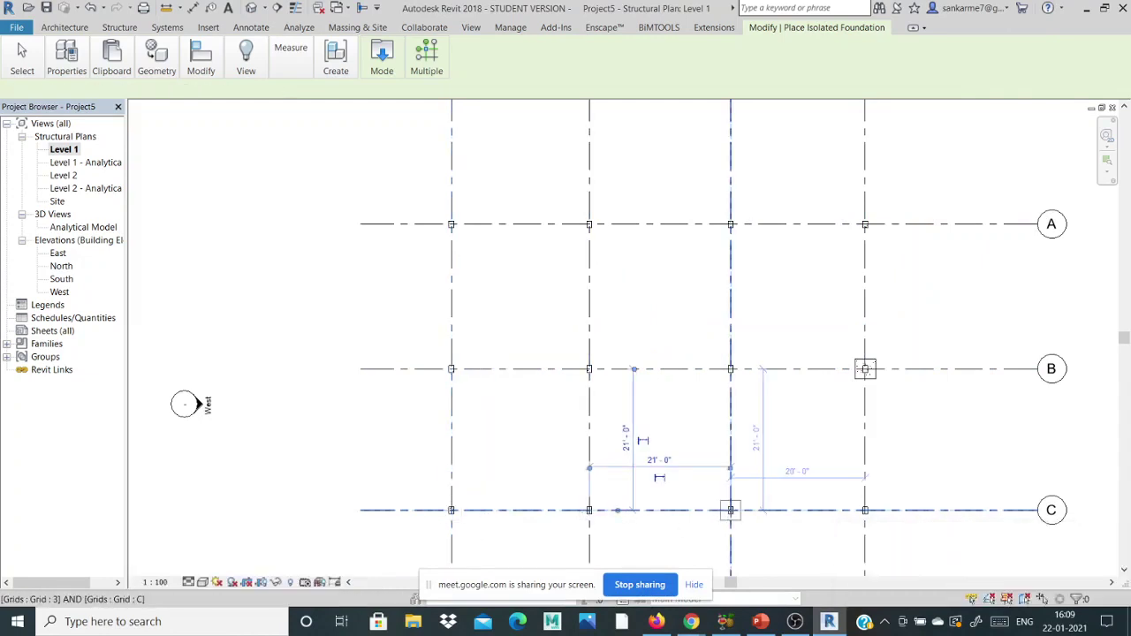
click(865, 510)
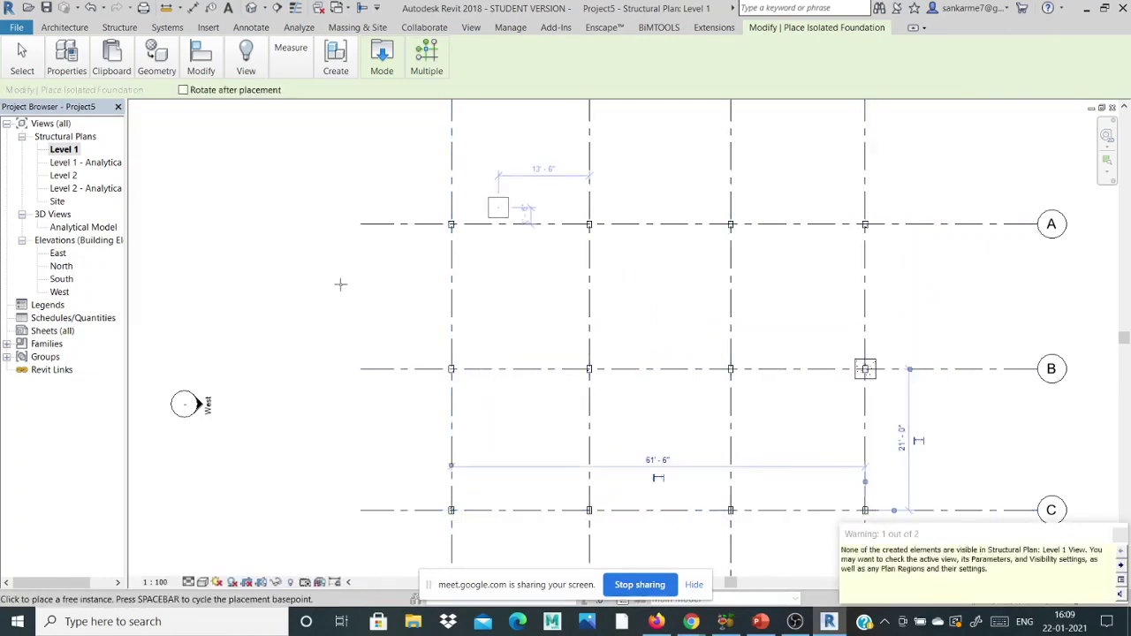
key(Escape)
Step: Open the default 3D view and delete the duplicate footing sitting on top of the column at grids 4 and B
click(471, 27)
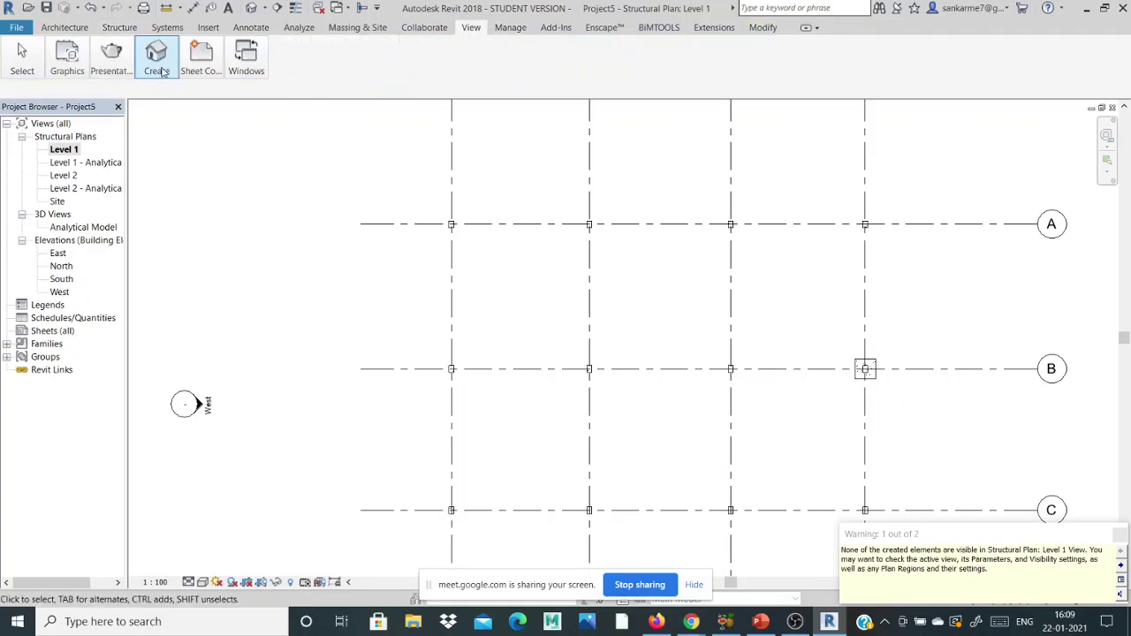
mouse_move(156, 57)
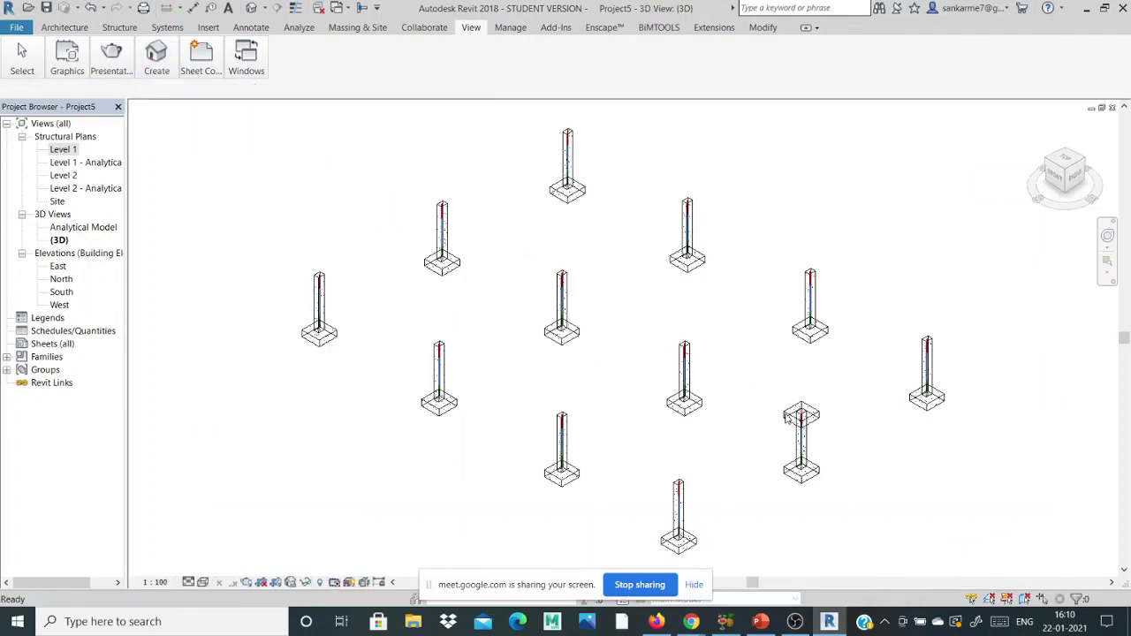
click(777, 421)
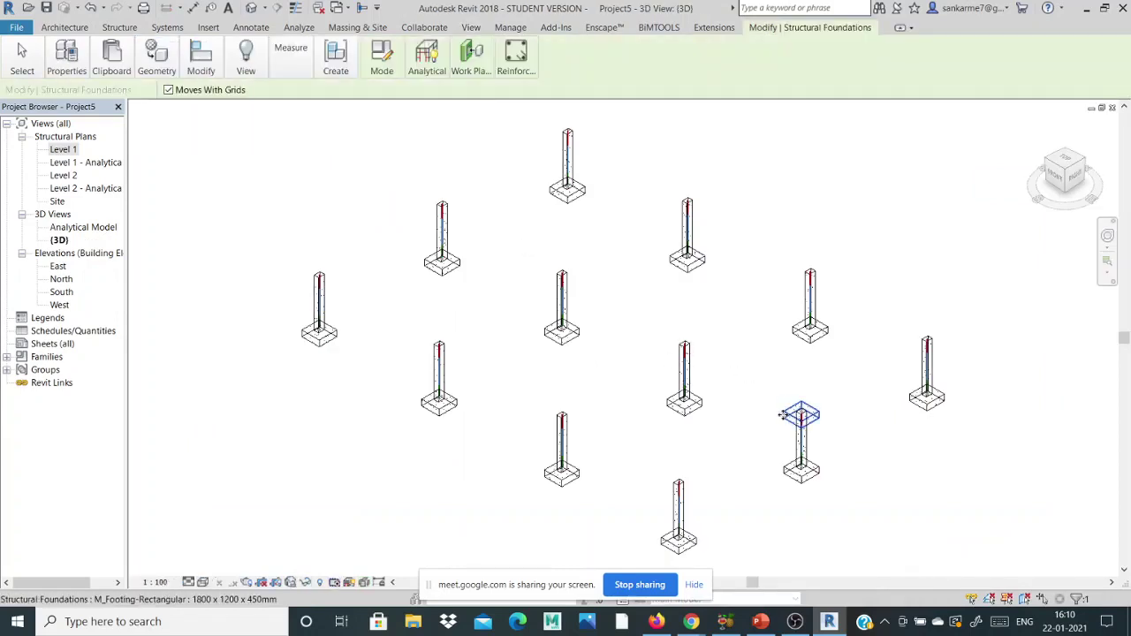
click(625, 413)
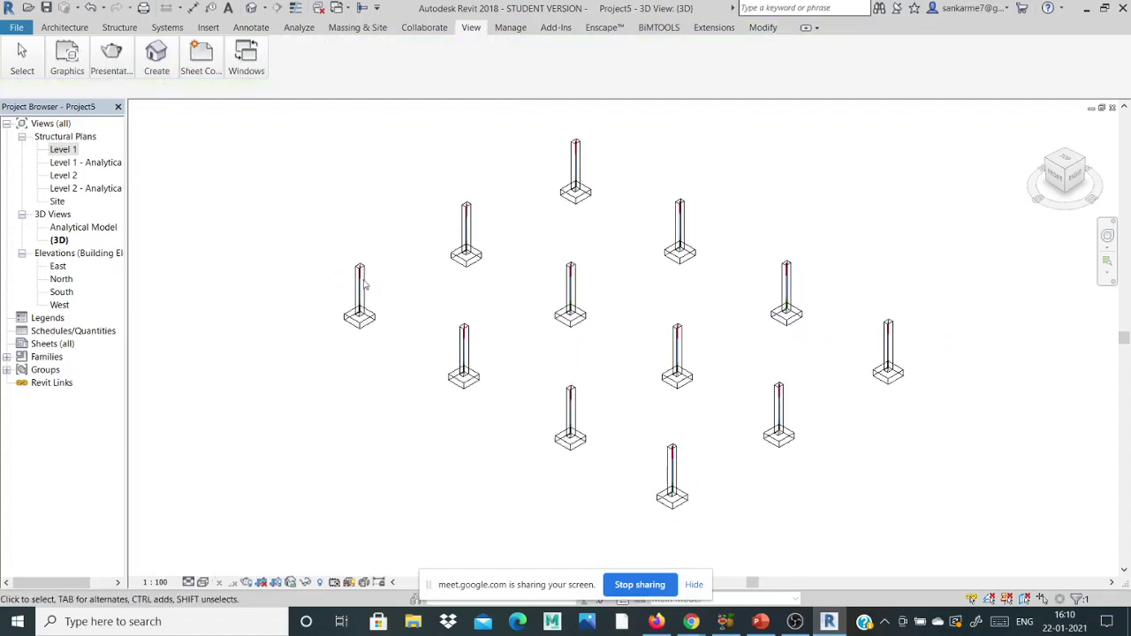
Step: Inspect the columns and footings in 3D and reopen the Level 1 structural plan
scroll(345, 283, up, 2)
scroll(342, 281, down, 3)
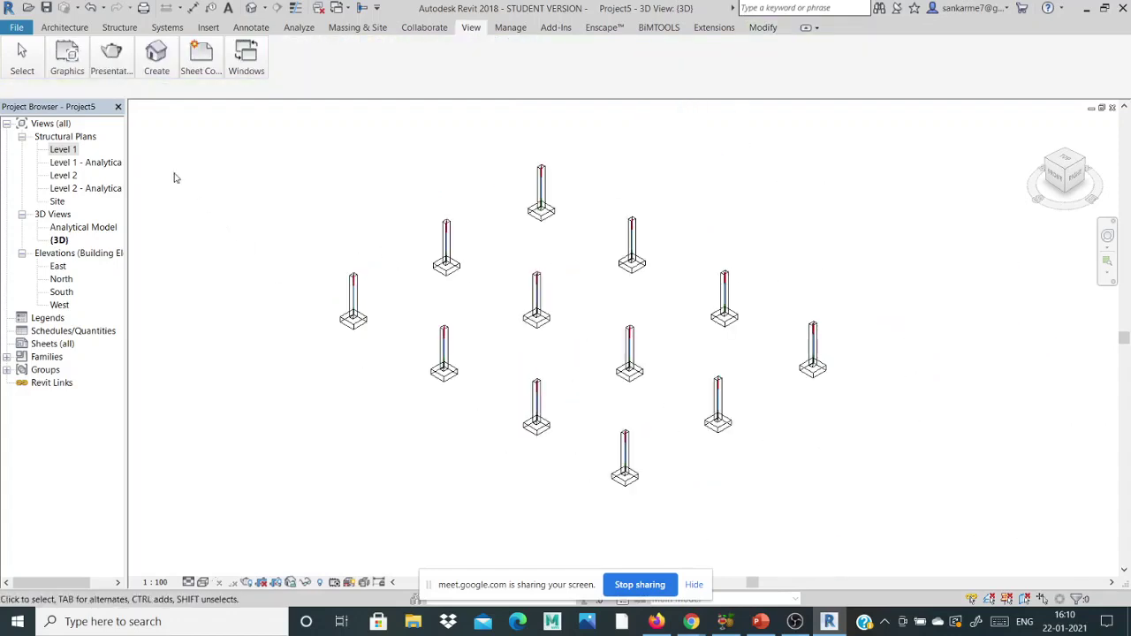
double_click(60, 150)
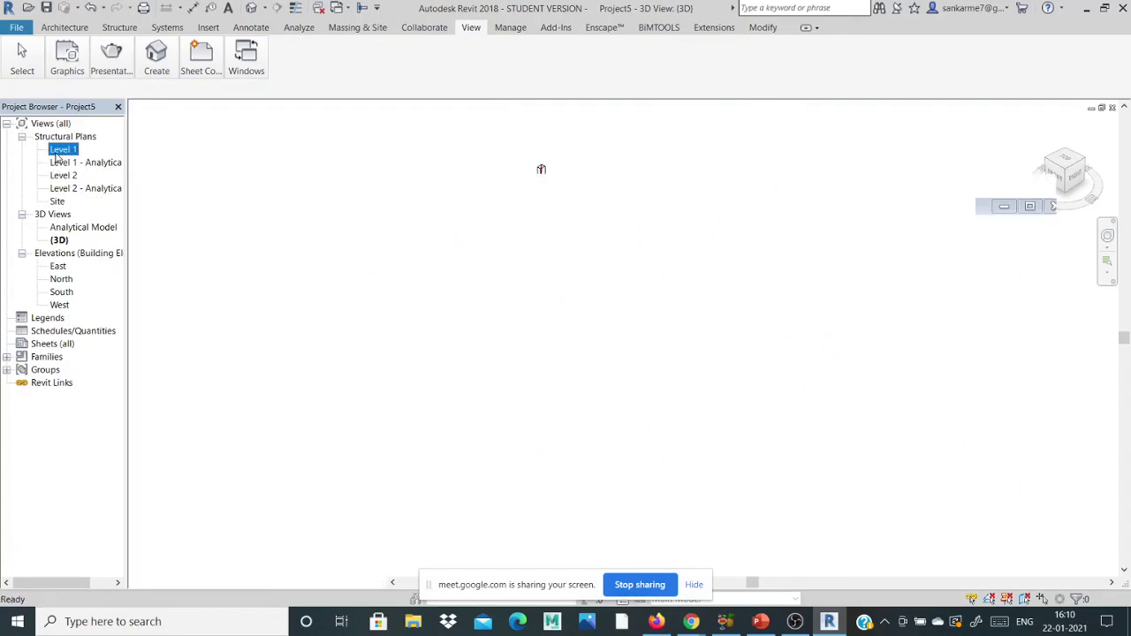
Step: Start the Beam command on the Level 1 plan and choose the Concrete-Rectangular Beam family
scroll(295, 247, down, 2)
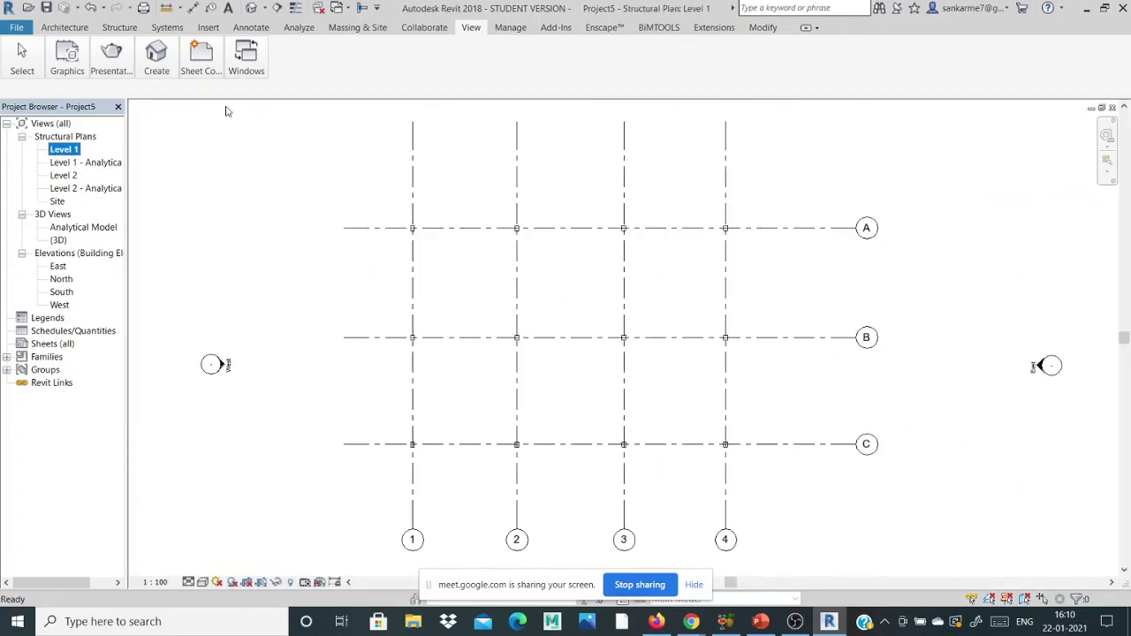
click(119, 27)
click(55, 67)
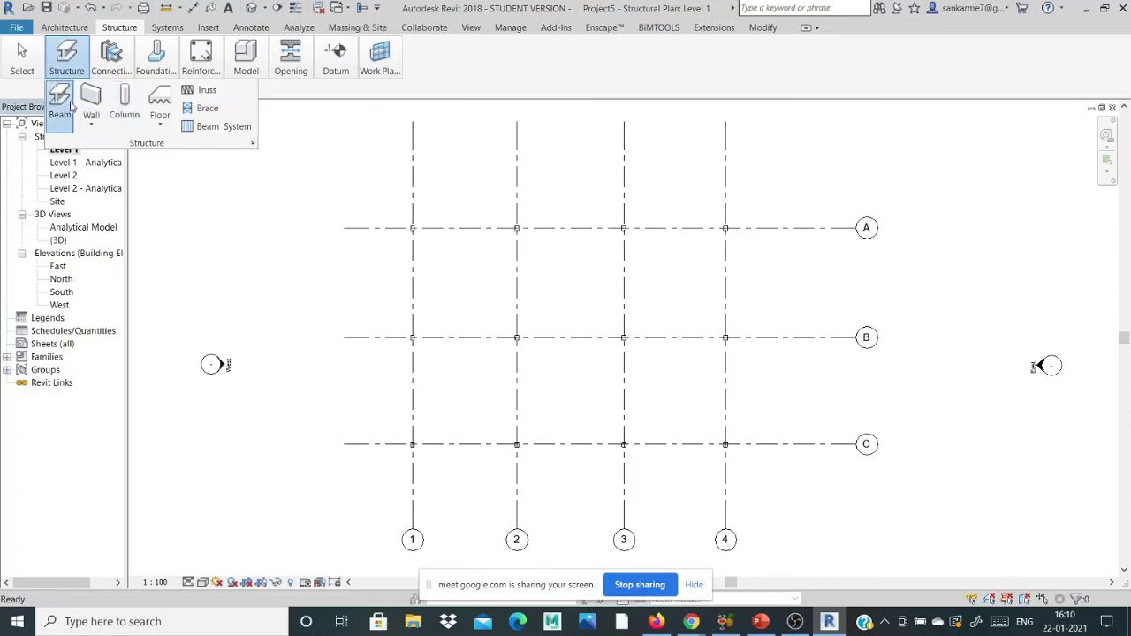
click(71, 85)
mouse_move(67, 60)
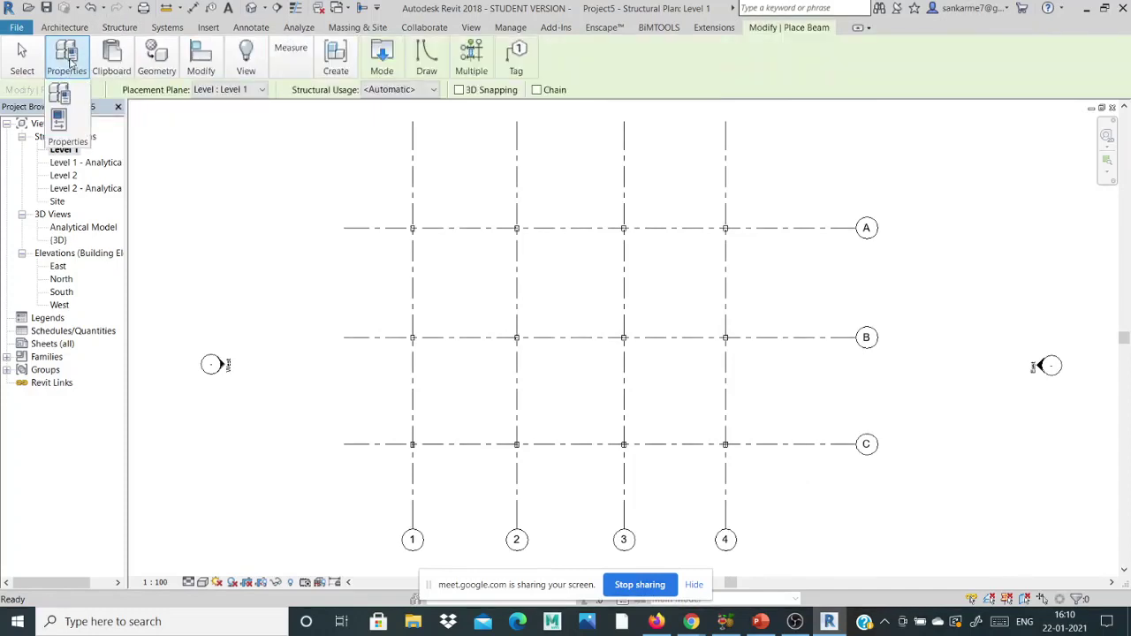
click(59, 118)
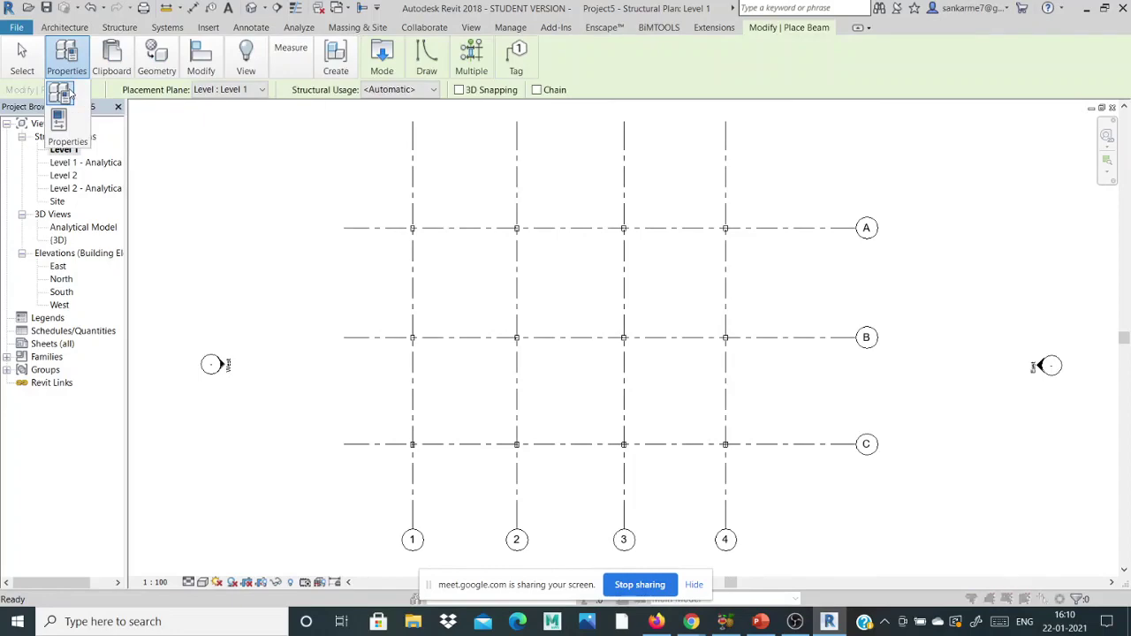
click(300, 139)
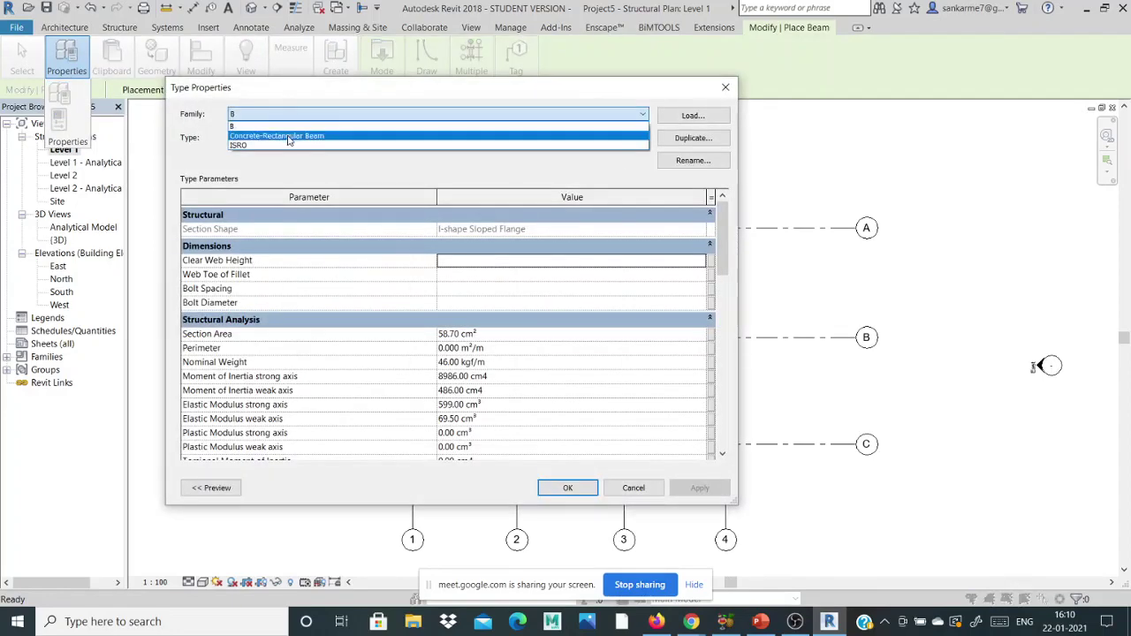
click(265, 150)
Step: Set the 300 x 600mm beam type's width b to 9" and its depth h to 1'3"
click(533, 259)
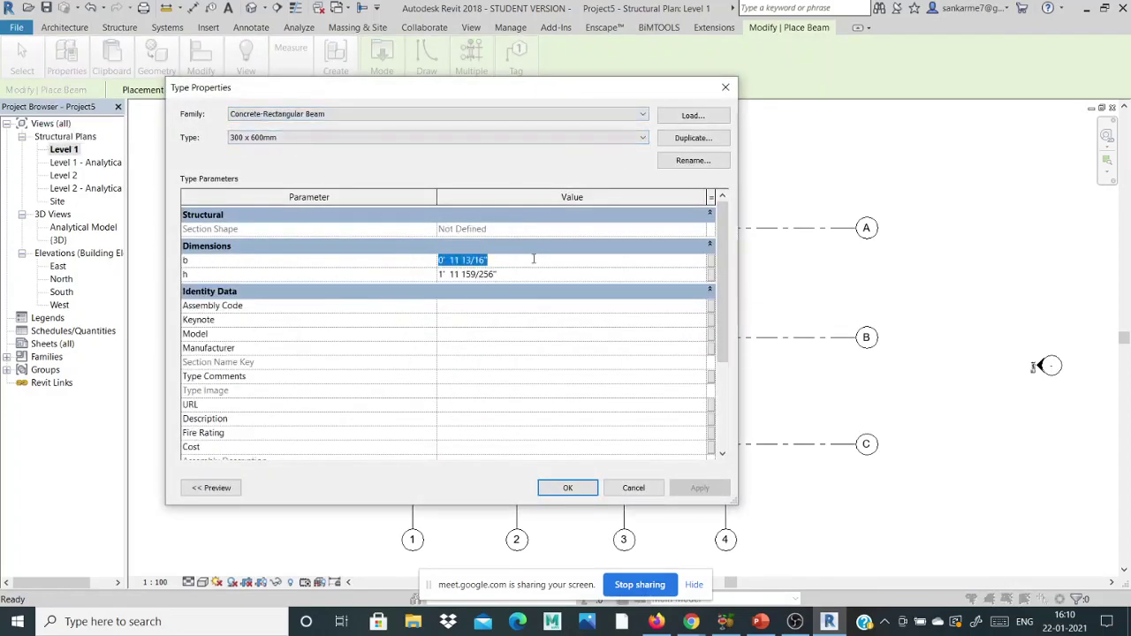
key(BackSpace)
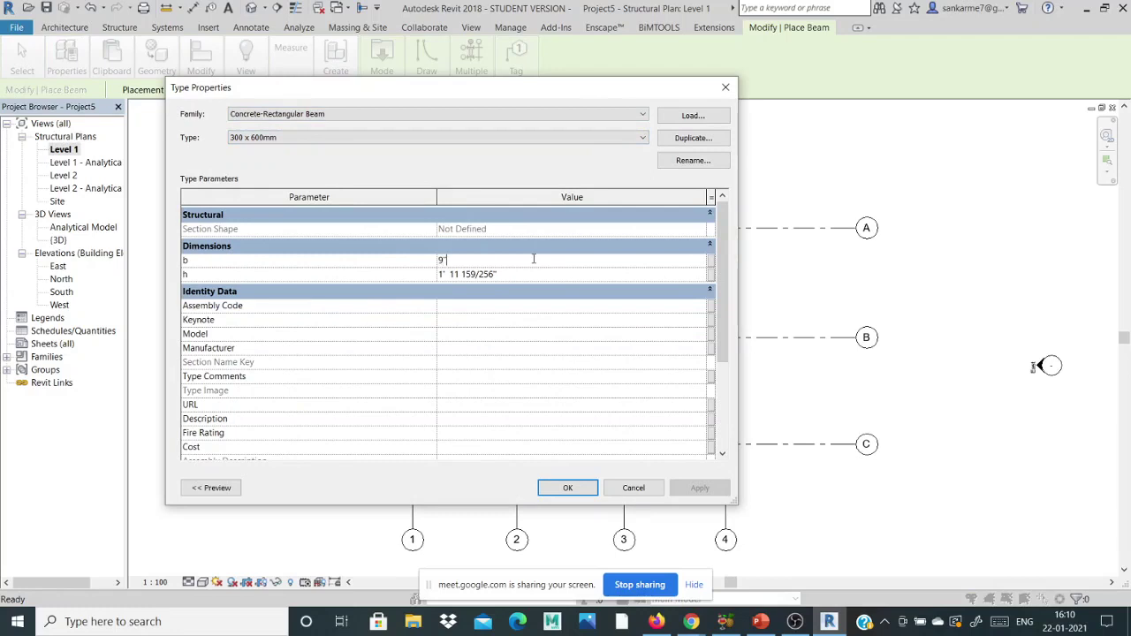
click(518, 275)
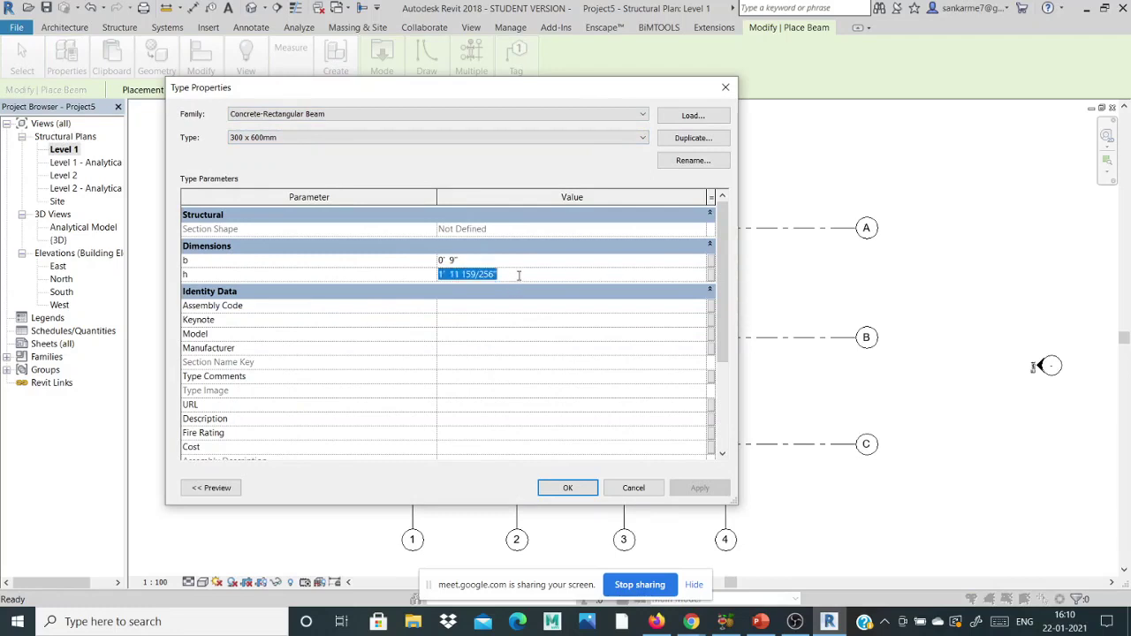
text(1'3)
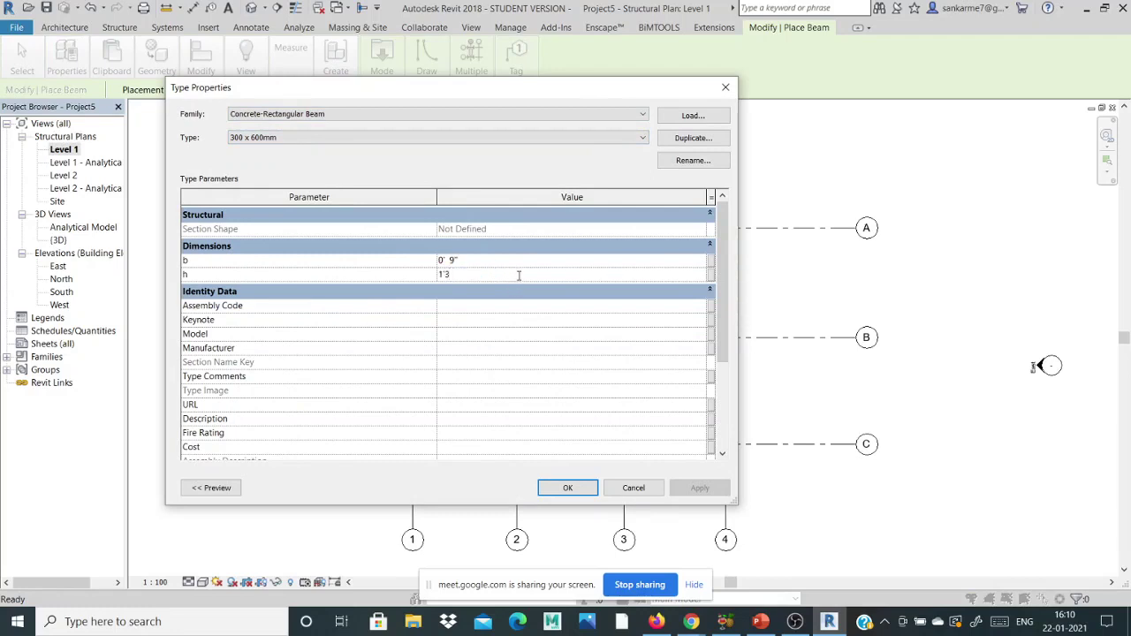
key(Return)
click(579, 491)
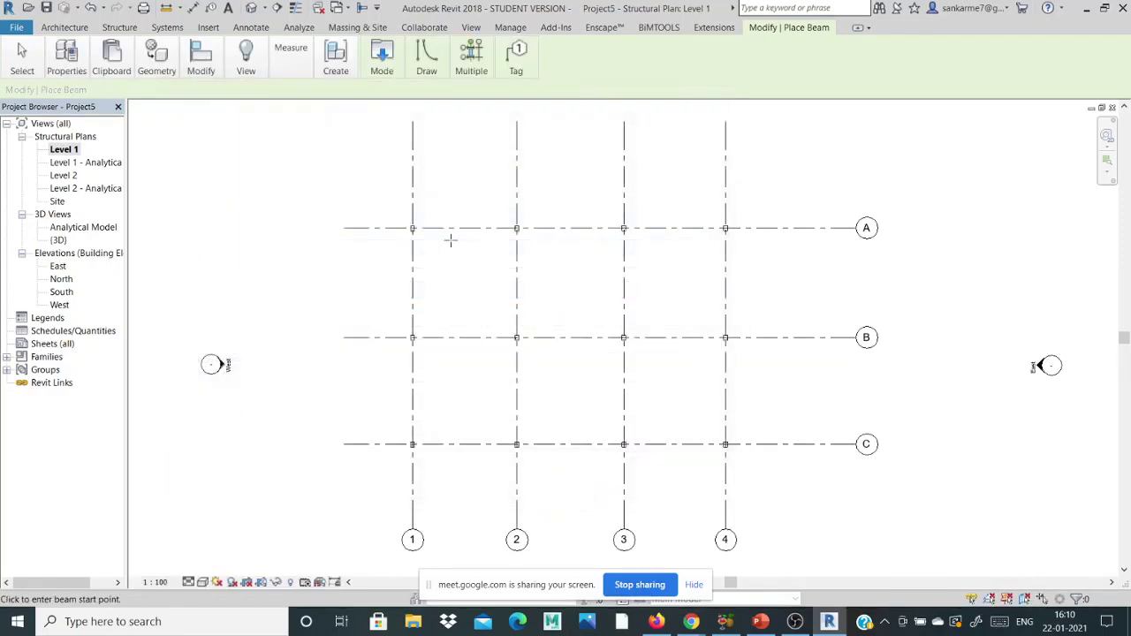
Step: Place beams along grid A between the columns from grid 1 to 2 and from grid 2 to 3
scroll(446, 238, up, 4)
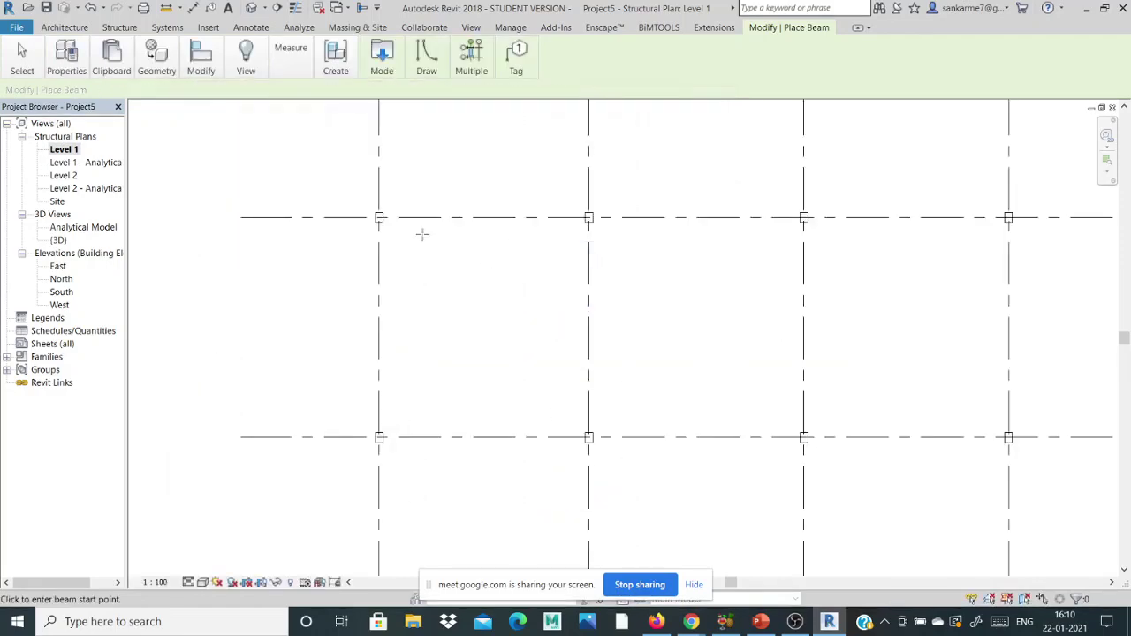
click(359, 209)
click(679, 209)
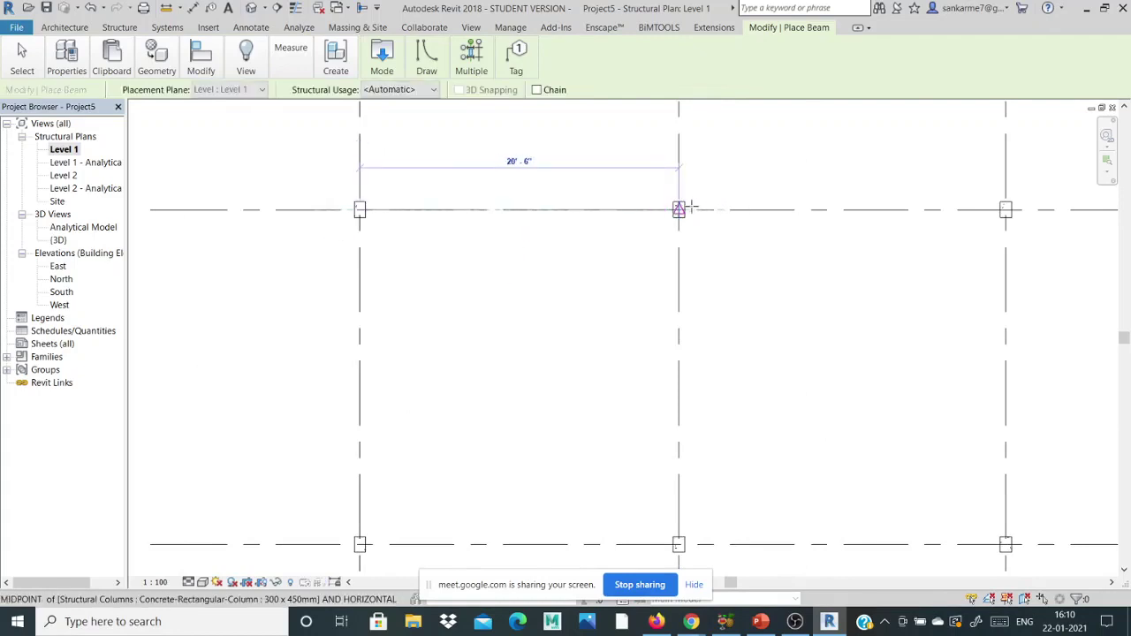
click(690, 210)
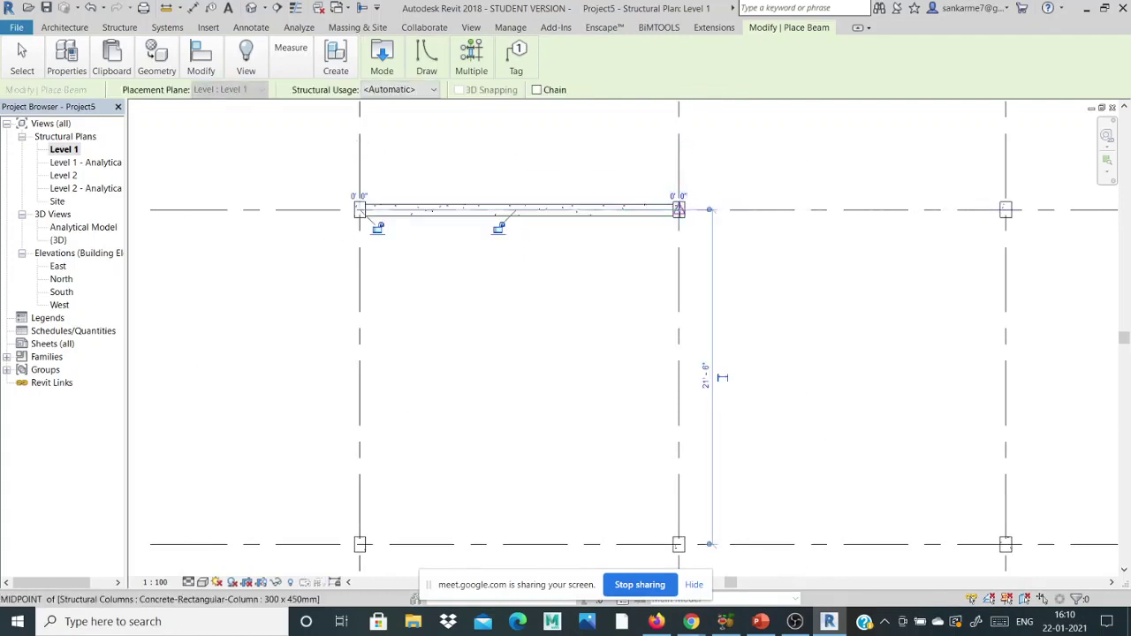
click(1006, 210)
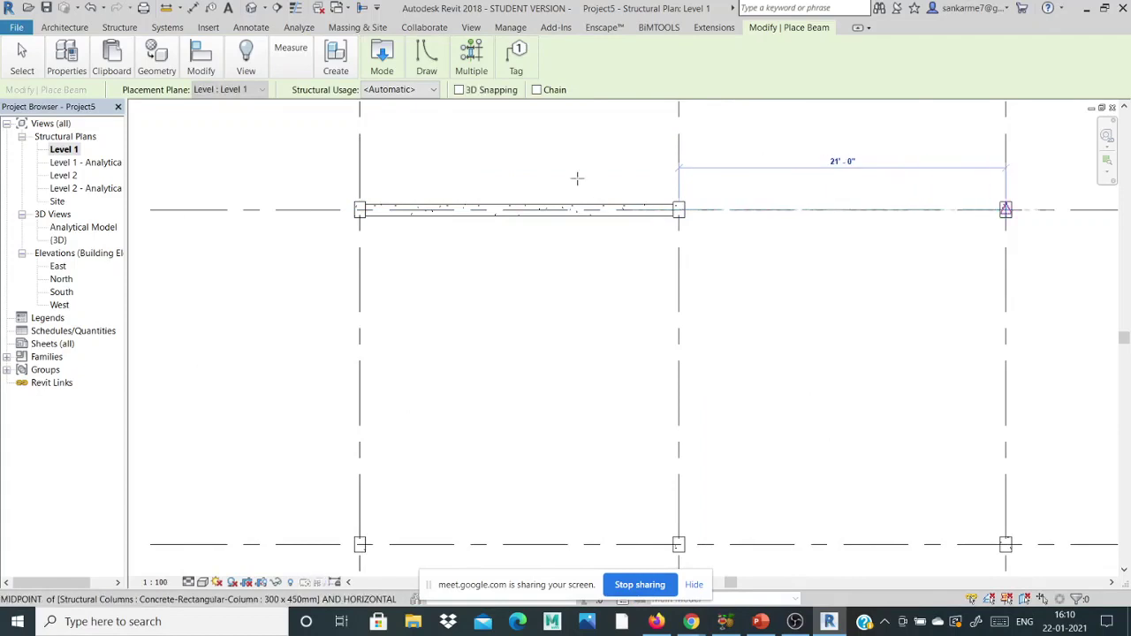
Step: Place beams along grids 1, 2 and 3 between the columns on grids A and B
scroll(515, 176, down, 2)
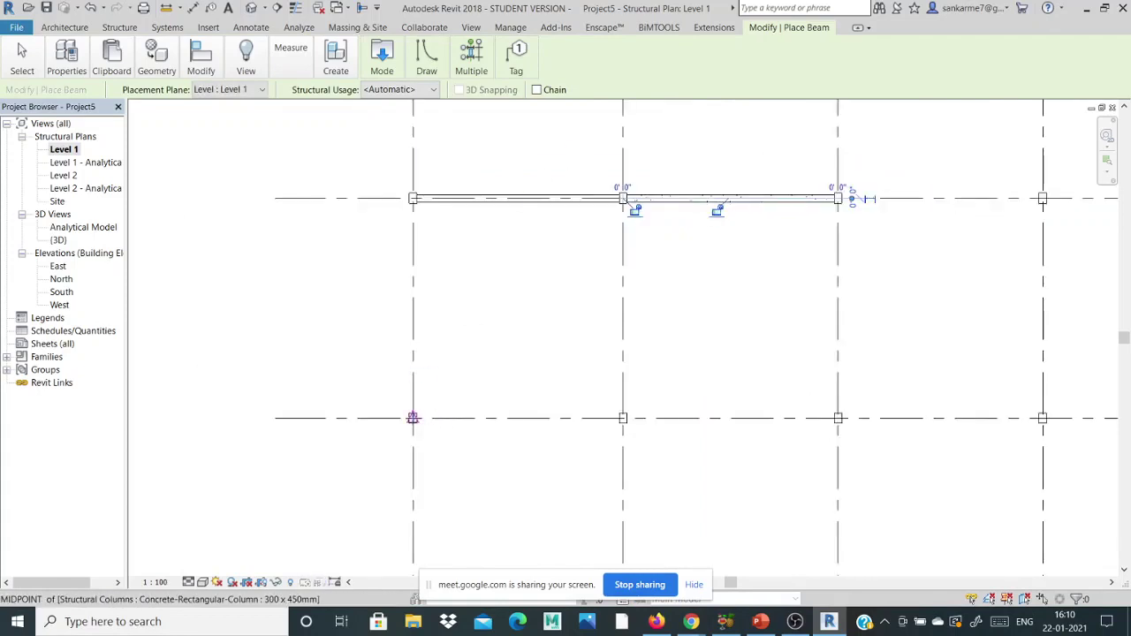
click(413, 418)
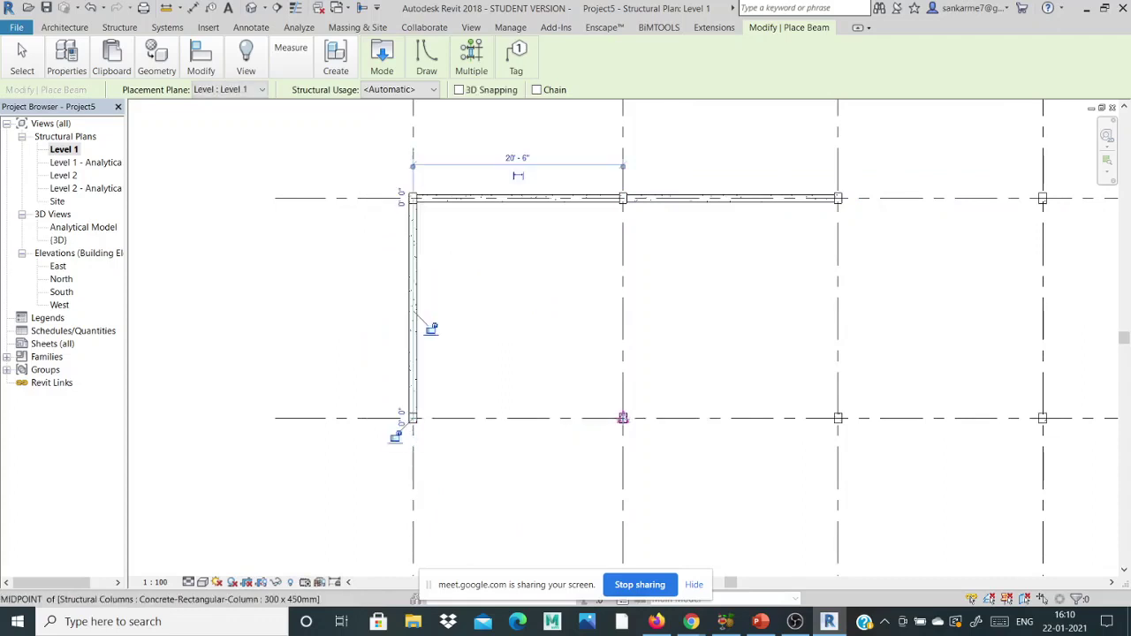
click(623, 417)
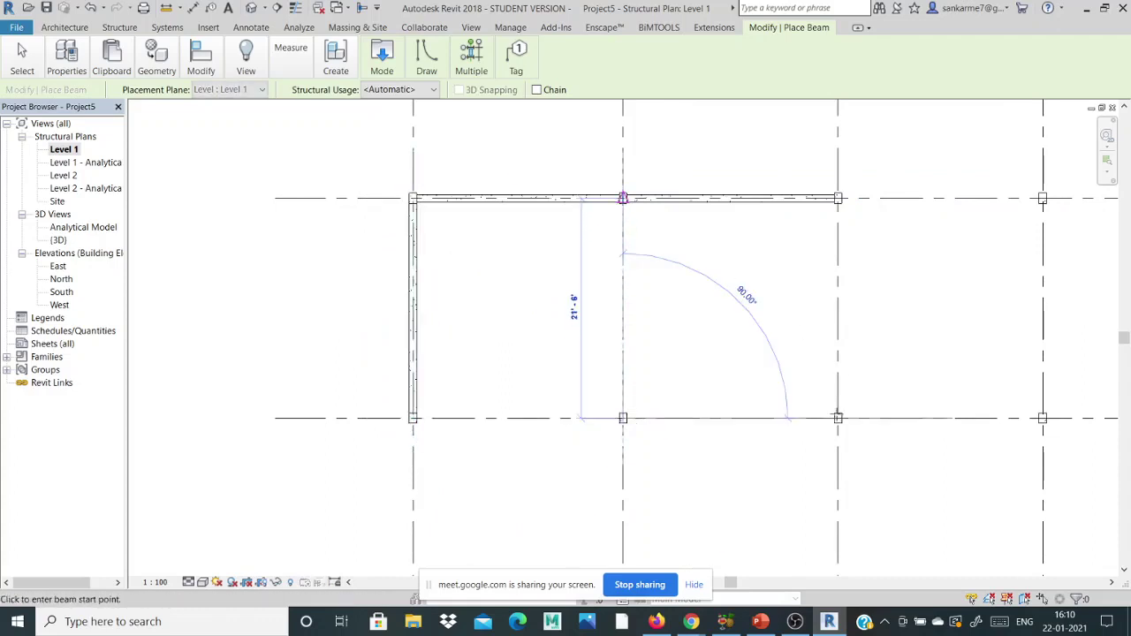
click(838, 417)
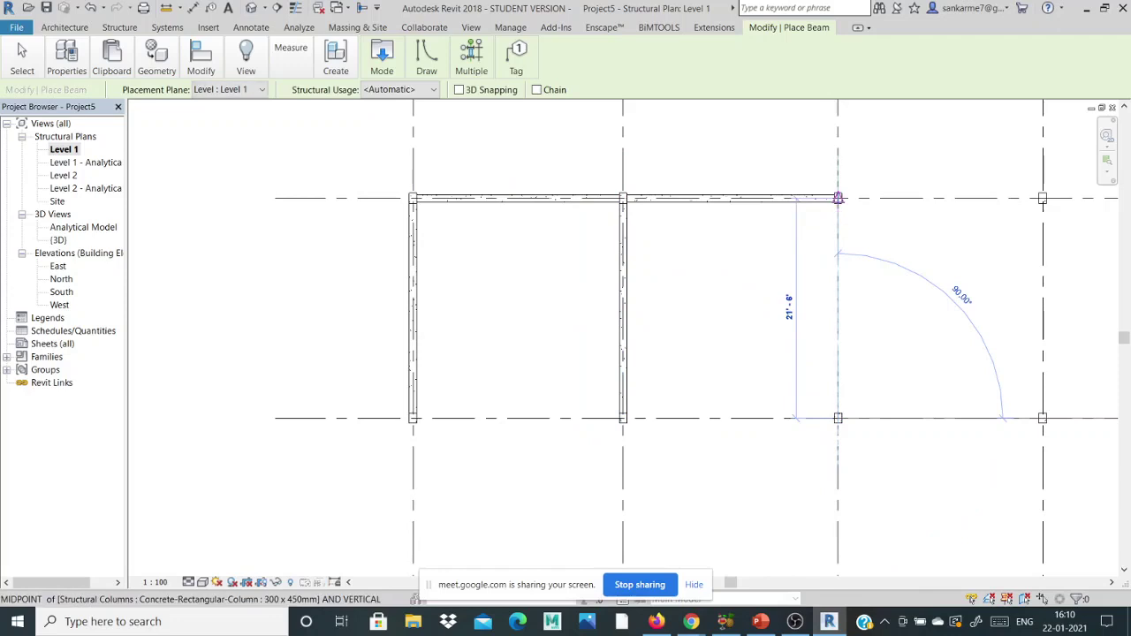
click(838, 198)
scroll(566, 172, down, 2)
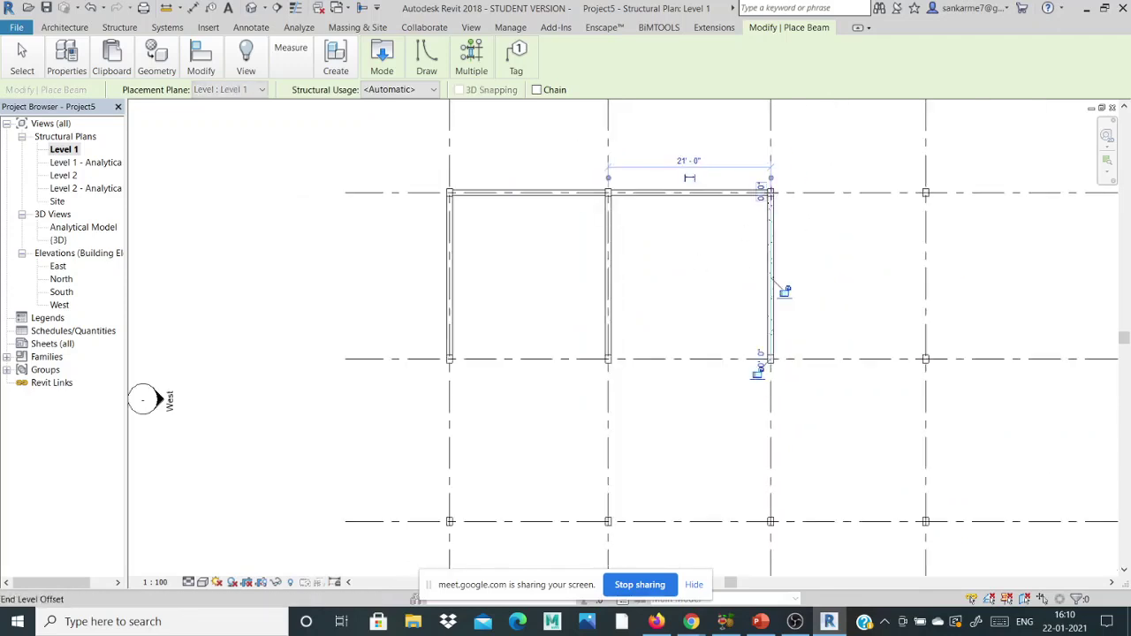
click(786, 198)
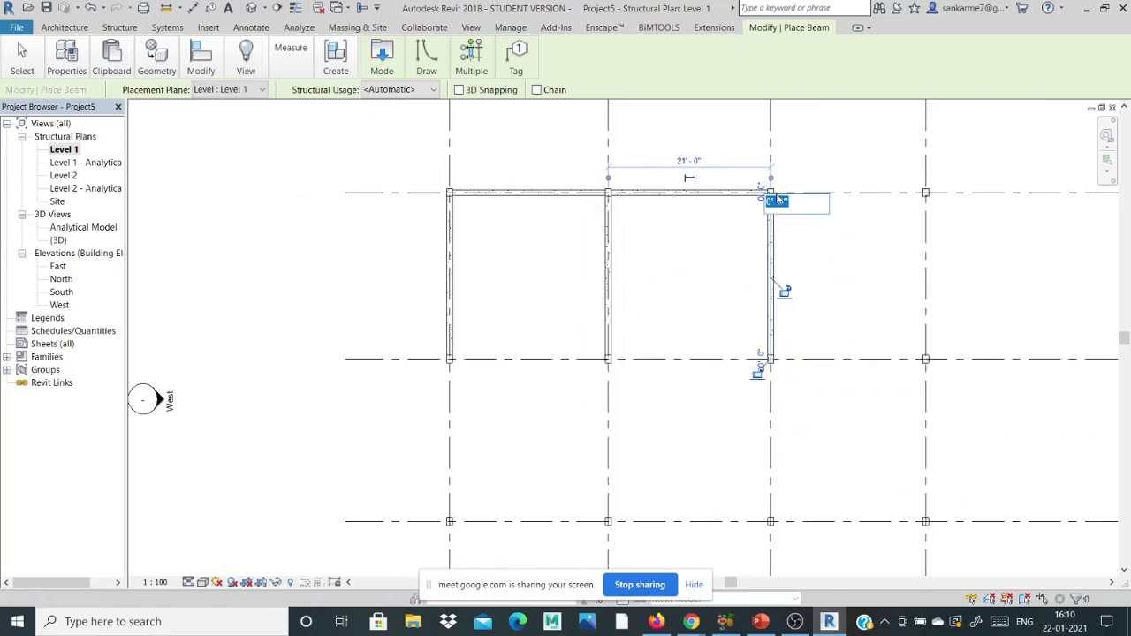
key(Escape)
key(Escape)
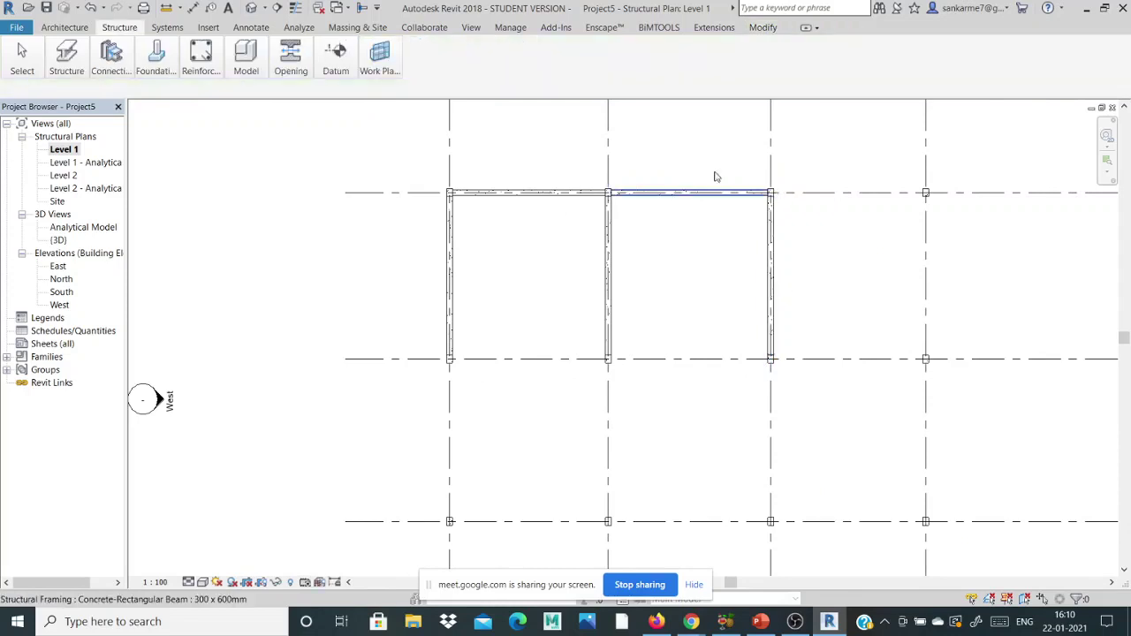
Step: Complete the end bay with beams along grid A from grid 3 to 4 and along grid 4 from grid A to B
click(57, 99)
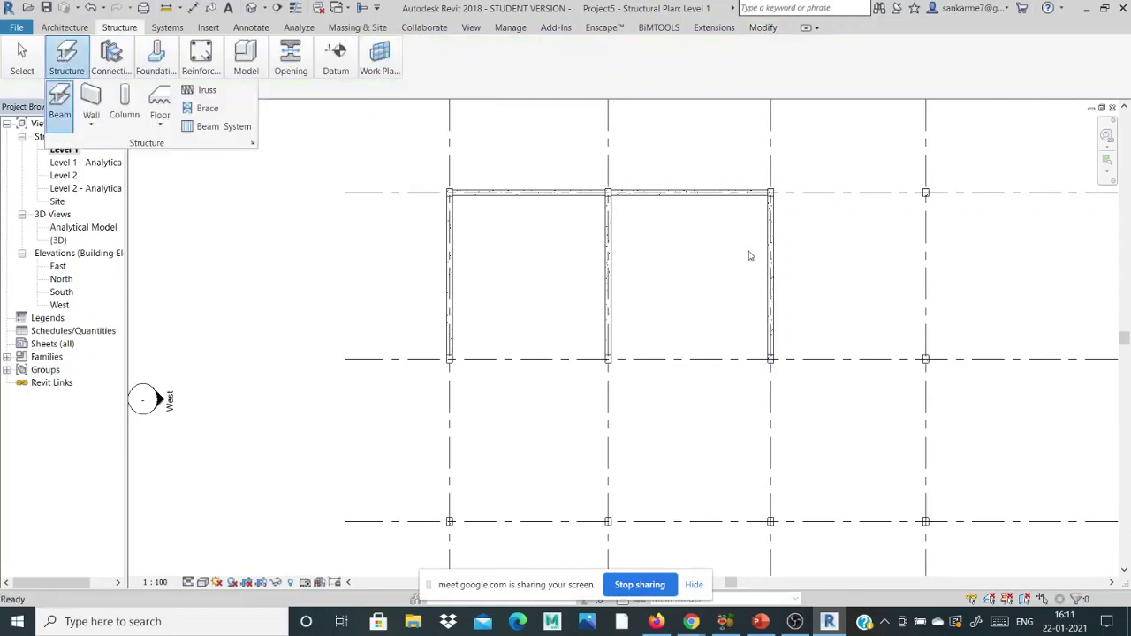
click(770, 192)
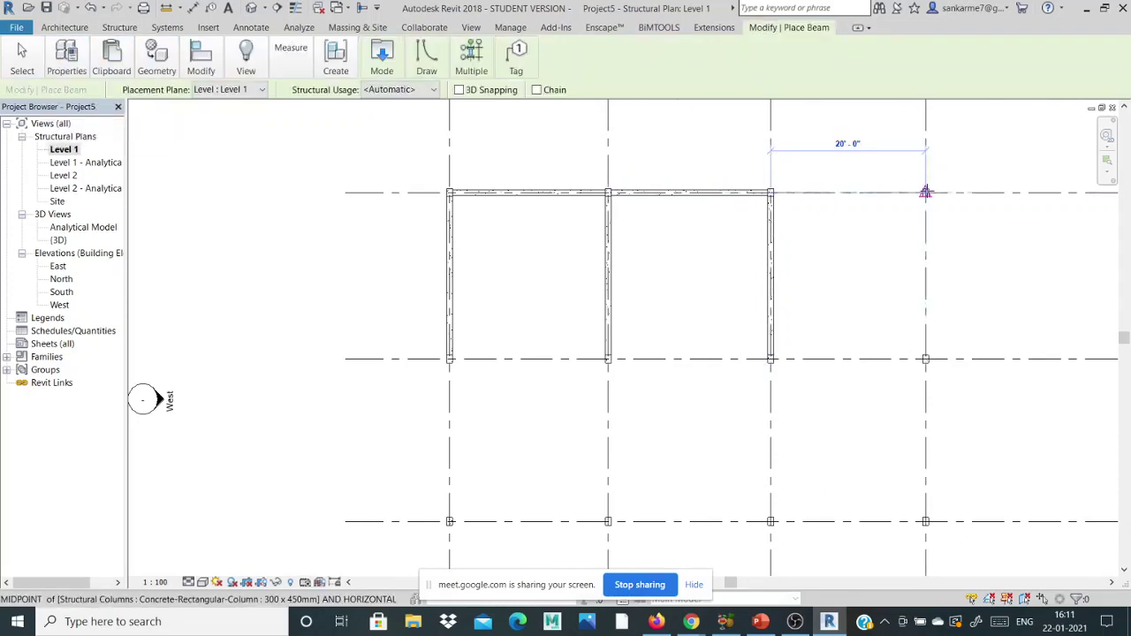
click(926, 193)
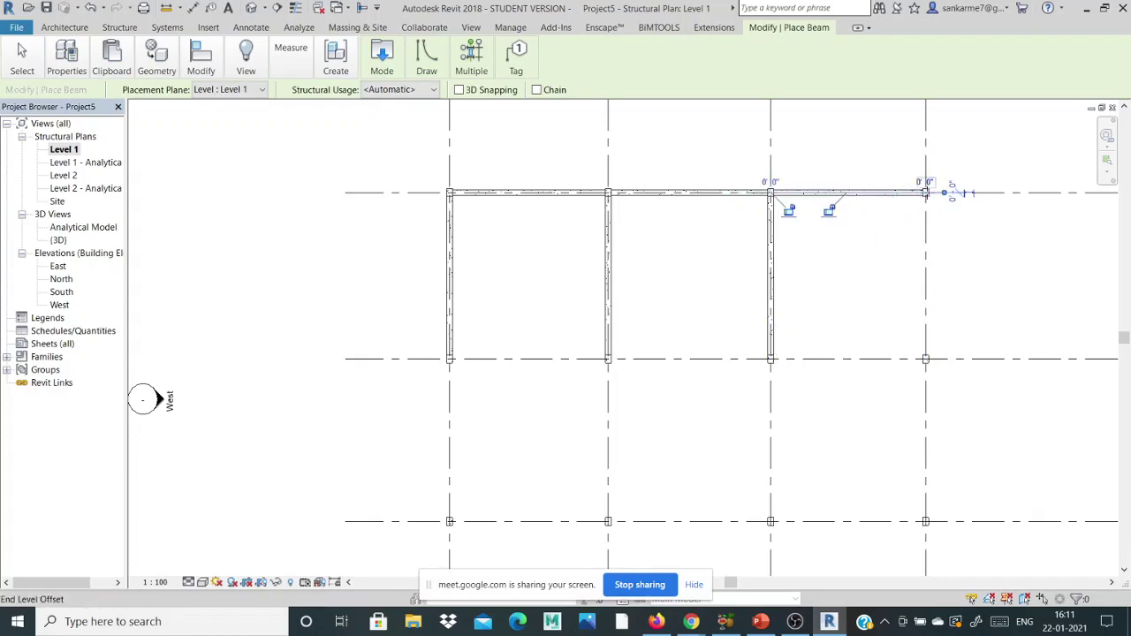
click(926, 193)
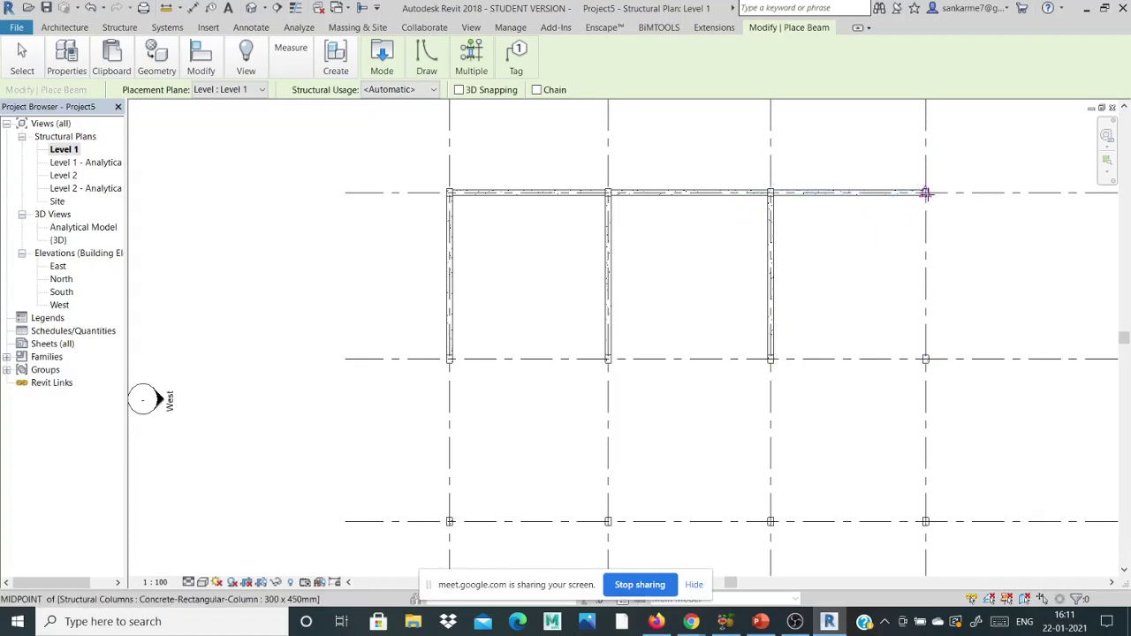
click(925, 358)
Step: Place beams along grid B between the columns from grid 1 through grid 4
click(450, 358)
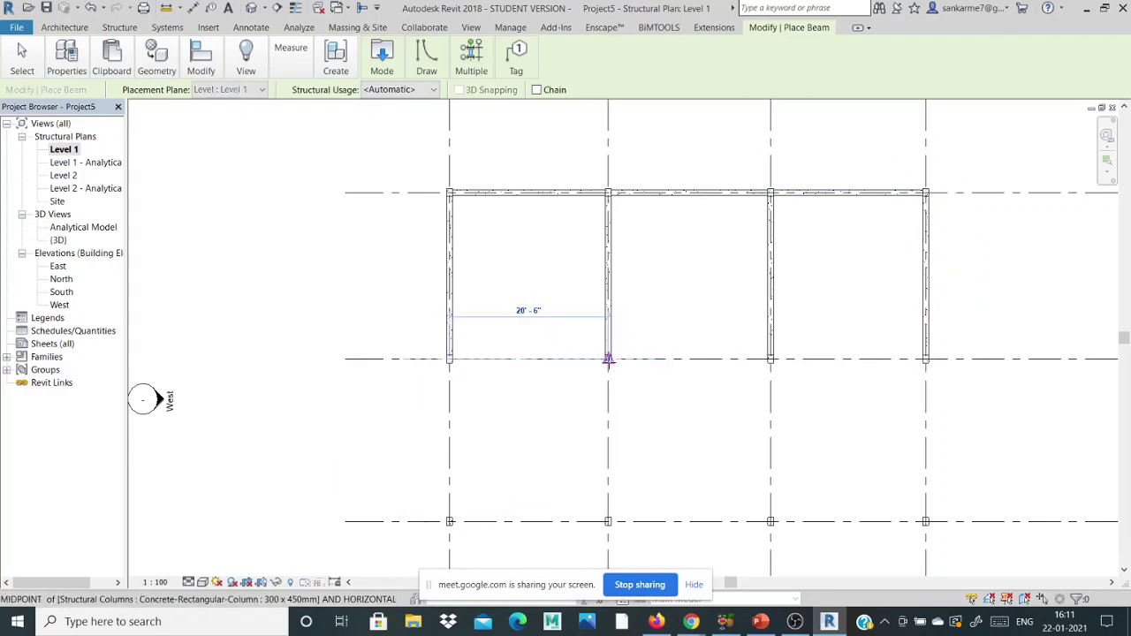
click(608, 358)
click(608, 358)
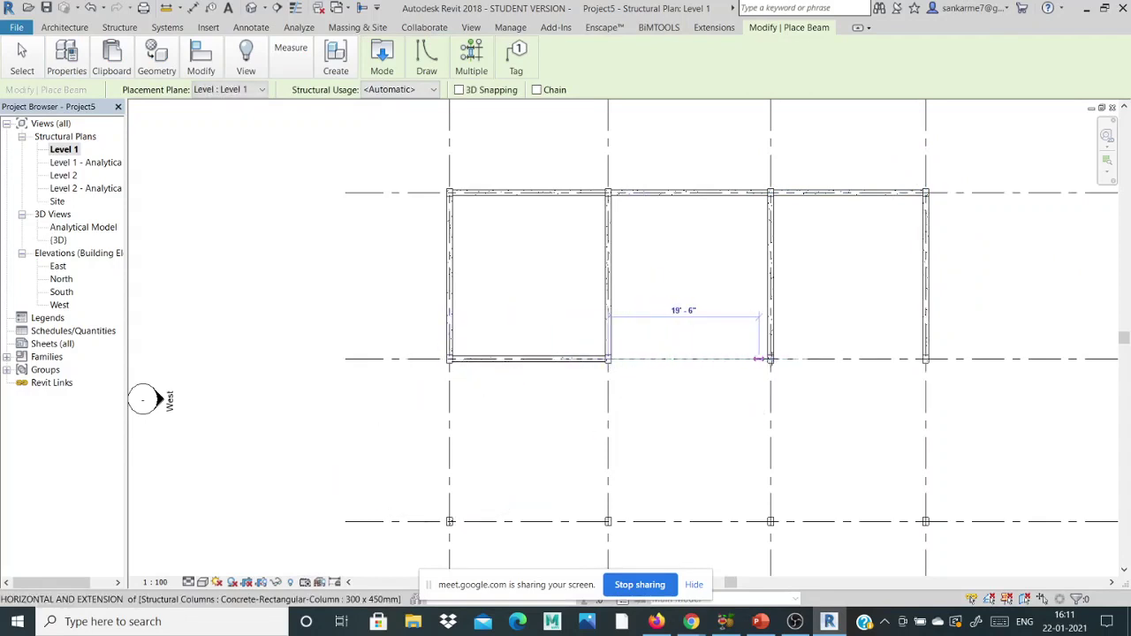
click(771, 358)
click(770, 358)
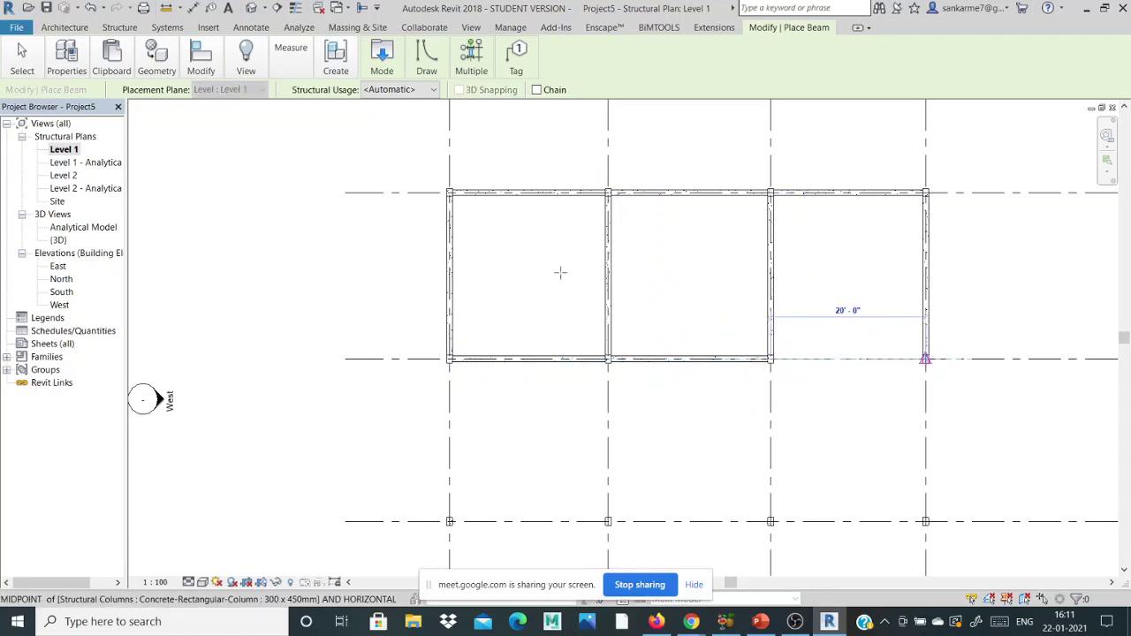
Step: Place beams along grids 1, 2, 3 and 4 between the columns on grids B and C
scroll(495, 239, down, 1)
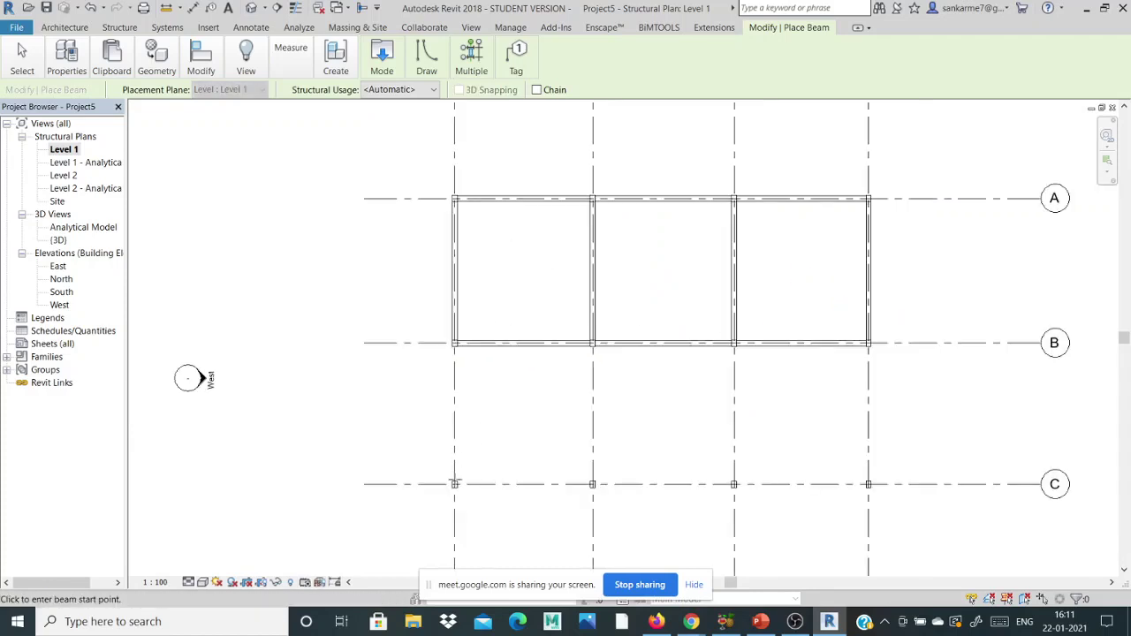
scroll(454, 483, up, 2)
scroll(467, 472, down, 3)
scroll(456, 256, up, 2)
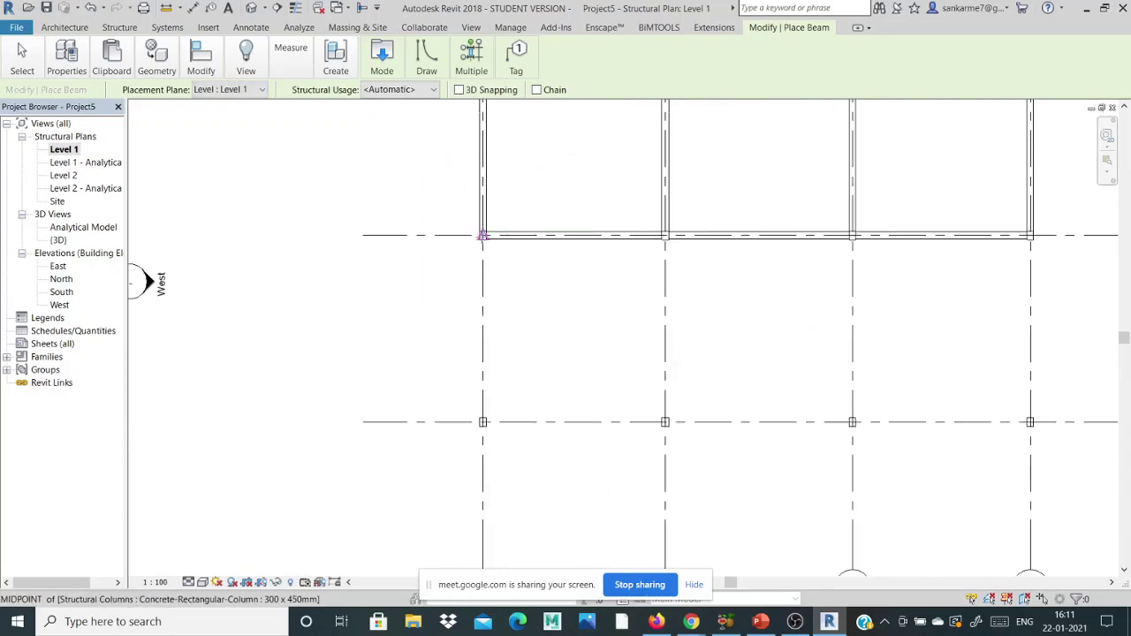
click(483, 235)
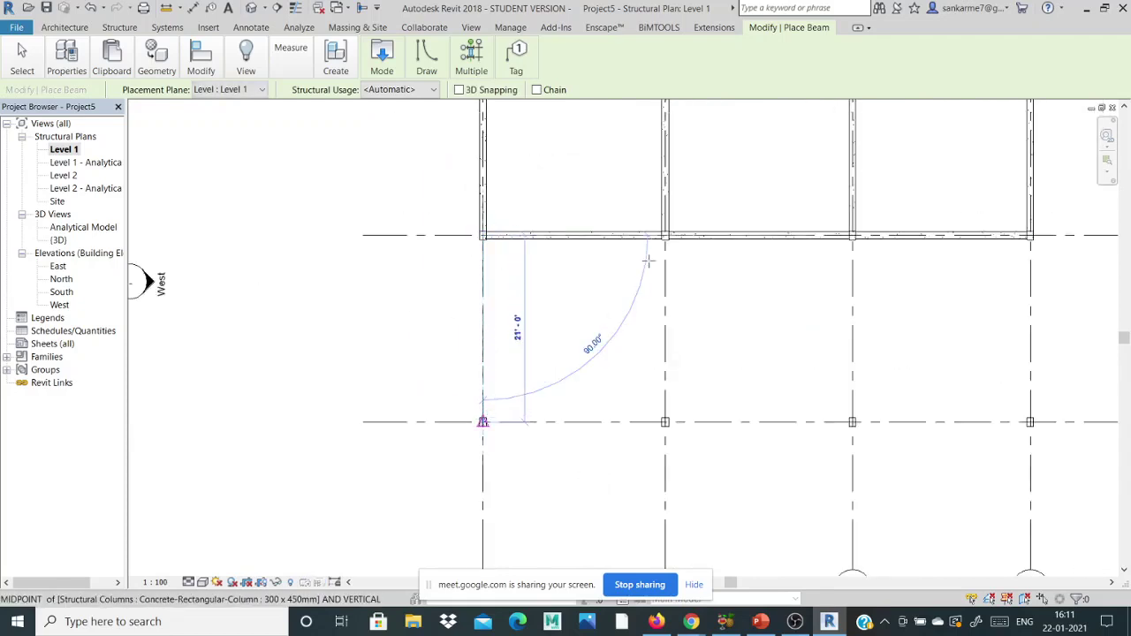
click(483, 421)
click(666, 235)
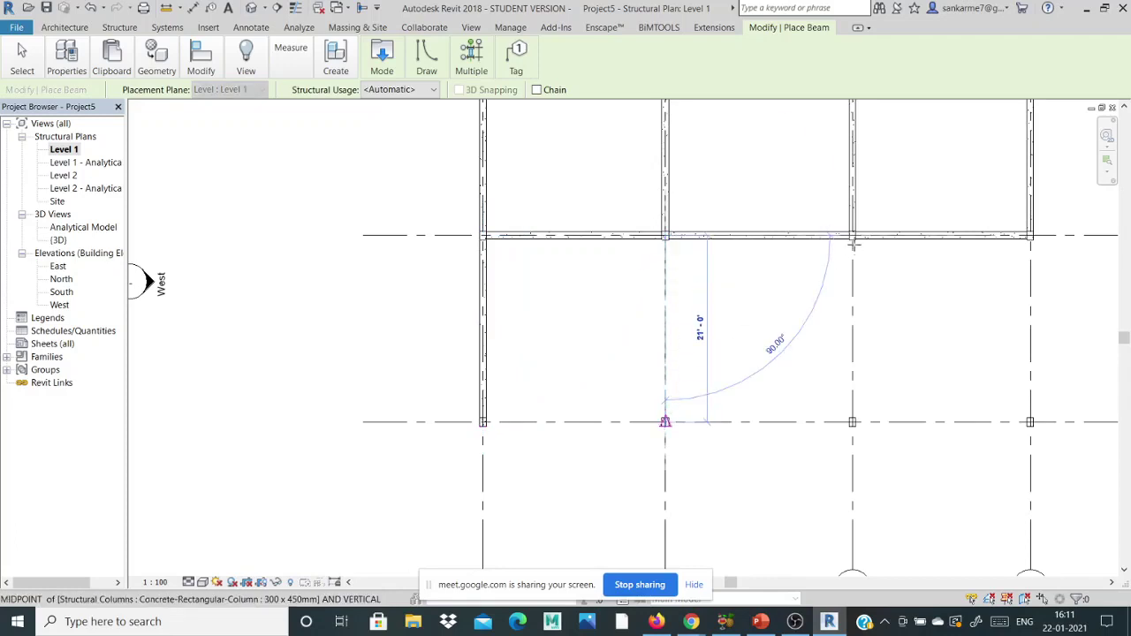
click(665, 422)
click(853, 235)
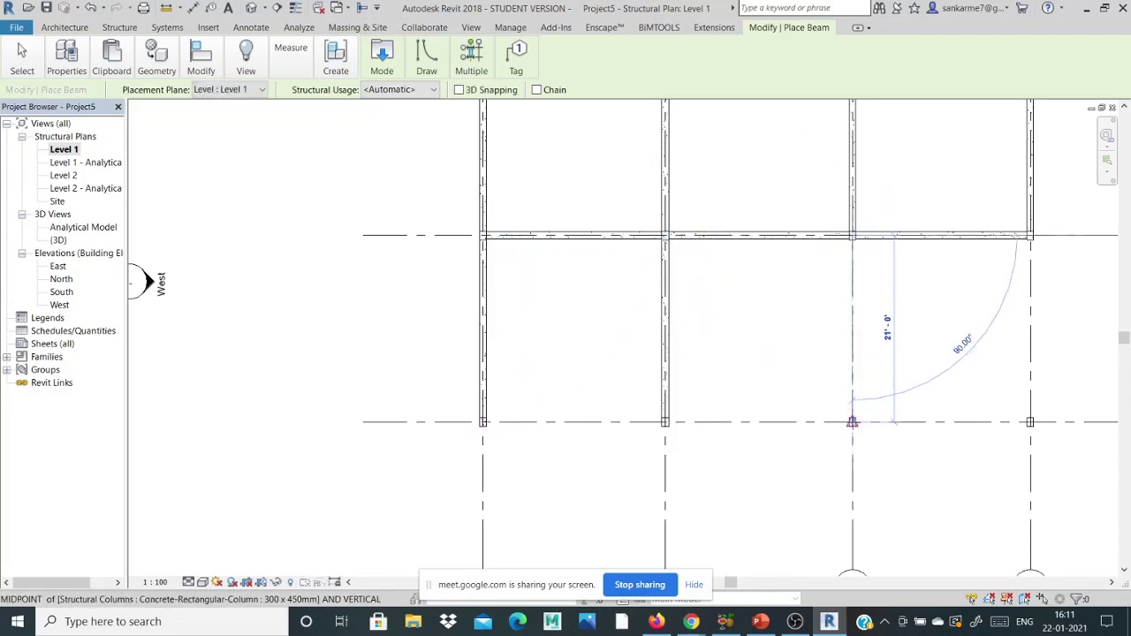
click(853, 422)
click(1029, 235)
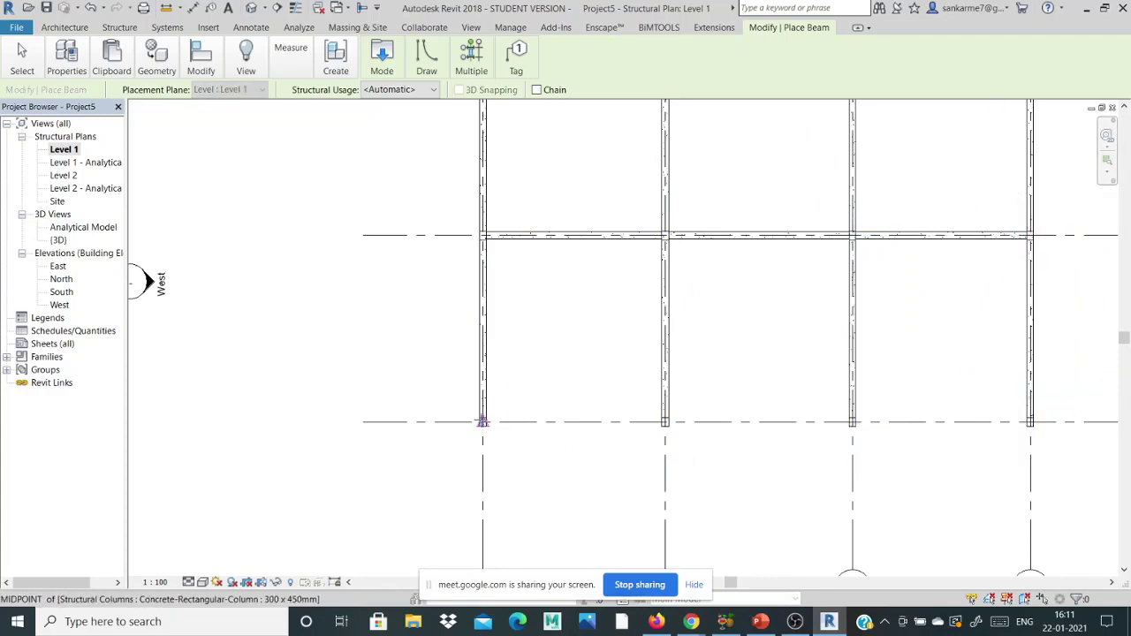
Step: Place beams along grid C between the columns from grid 1 through grid 4
click(483, 422)
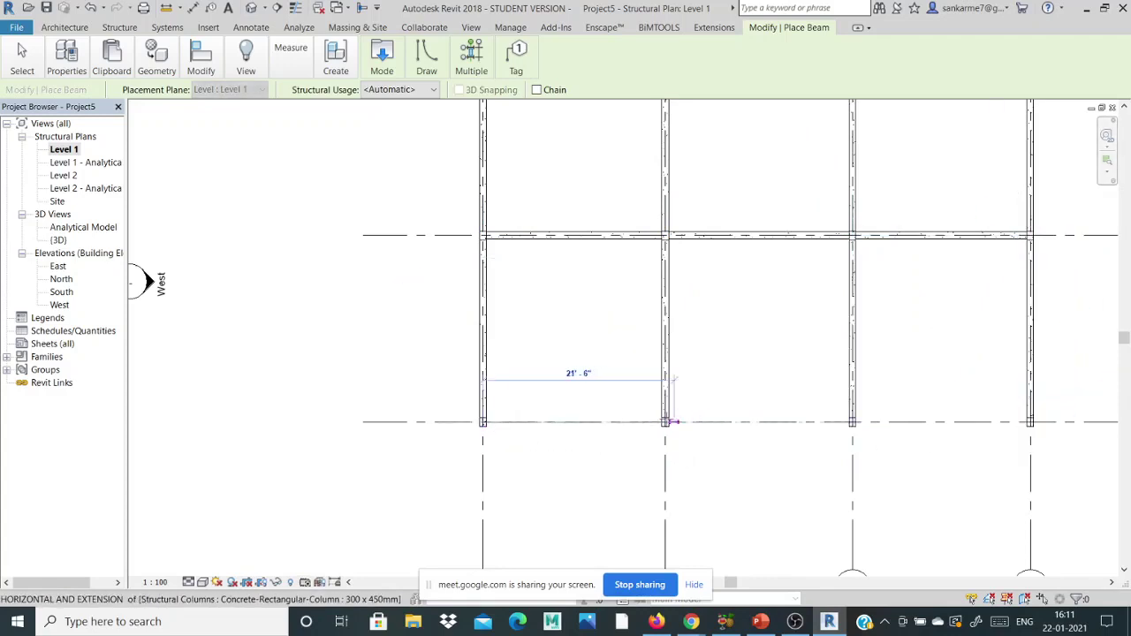
click(685, 424)
click(672, 424)
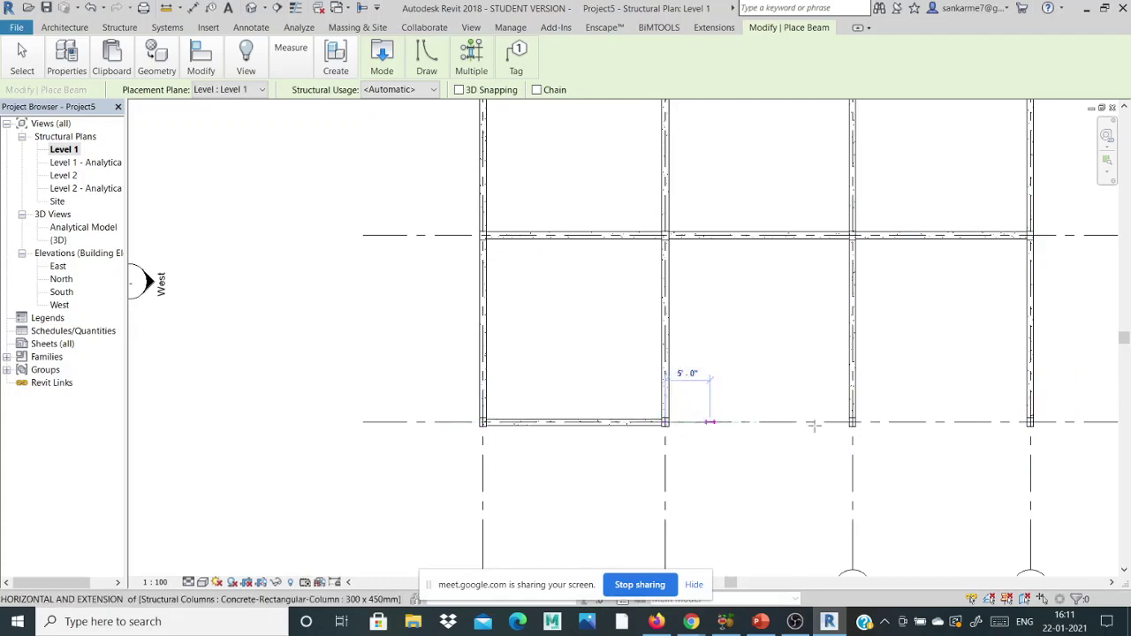
click(862, 424)
click(854, 422)
key(Escape)
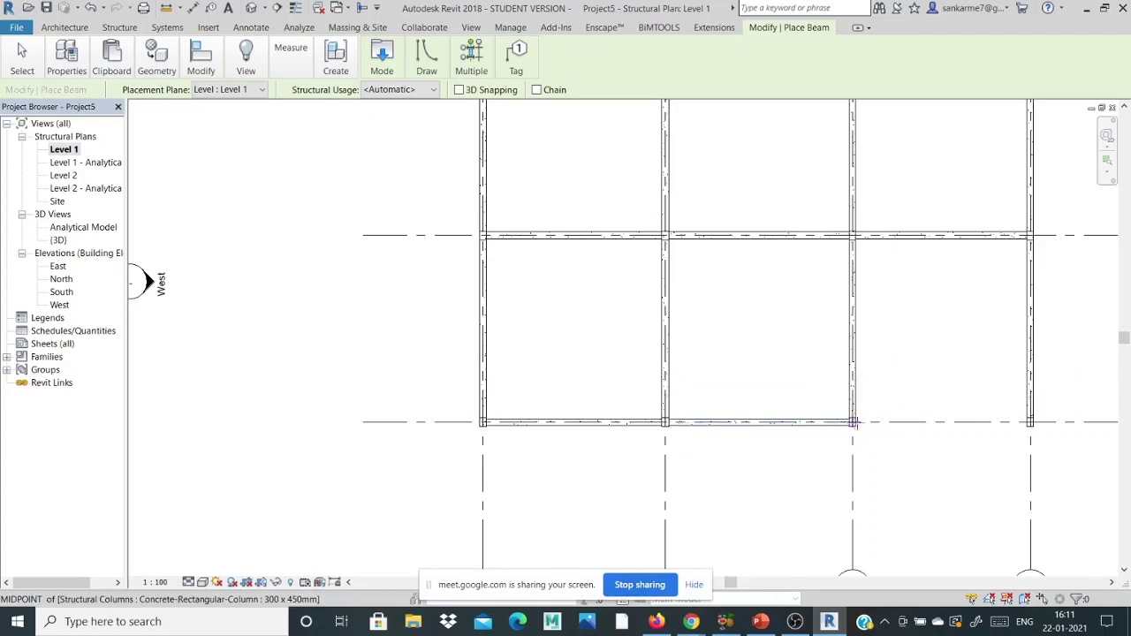
click(852, 423)
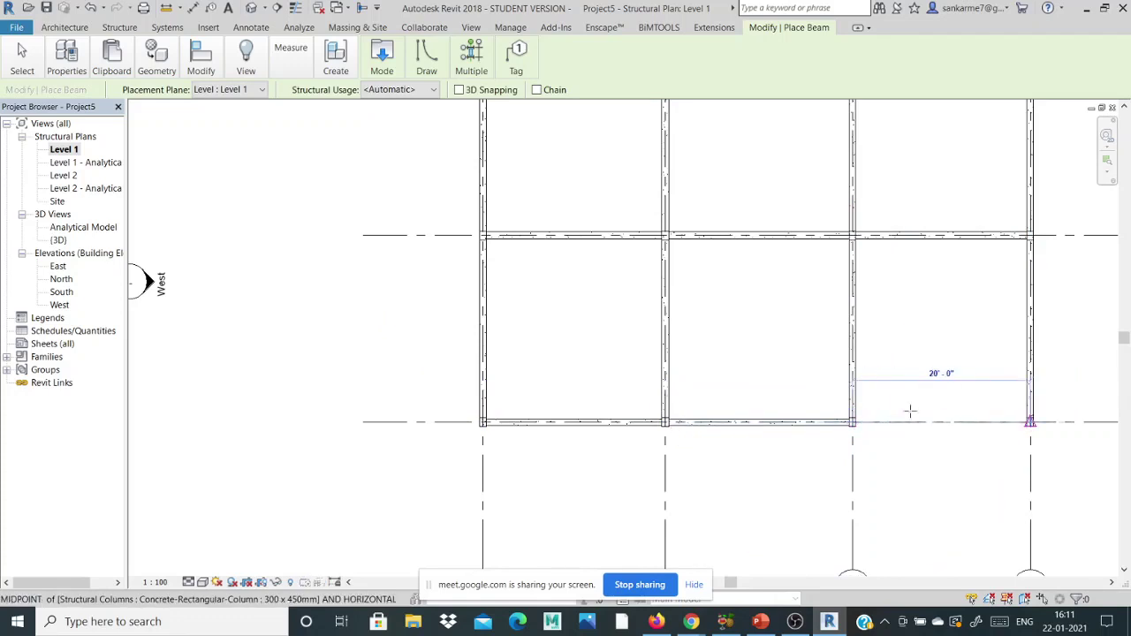
key(Escape)
scroll(550, 389, down, 3)
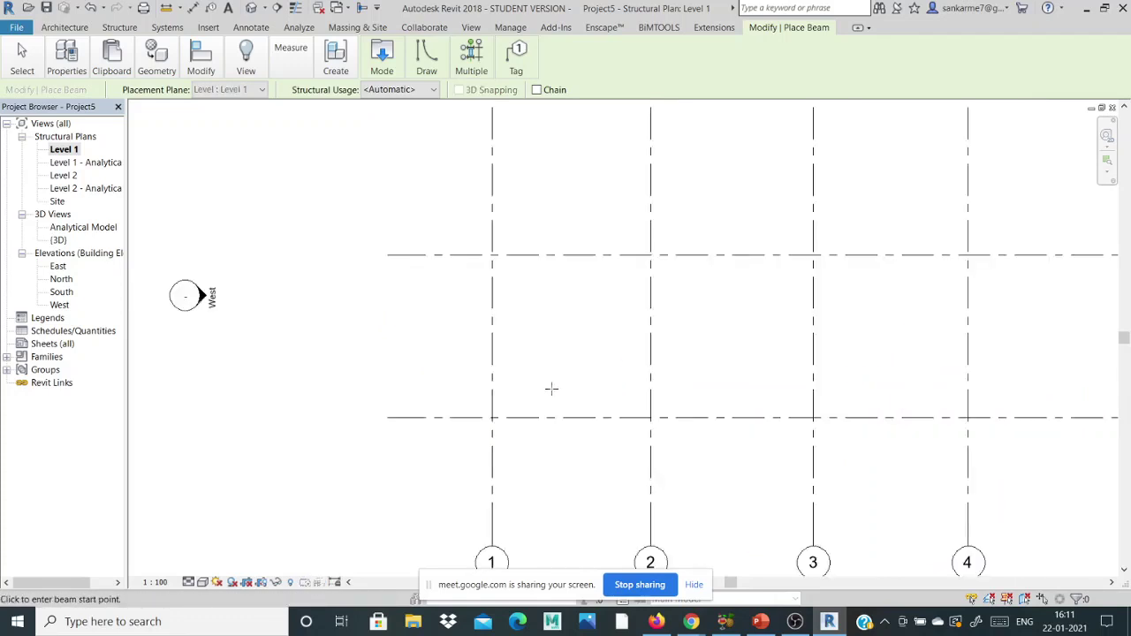
Step: Open the default 3D view and examine the joints between beams, columns and footings across the frame
click(472, 28)
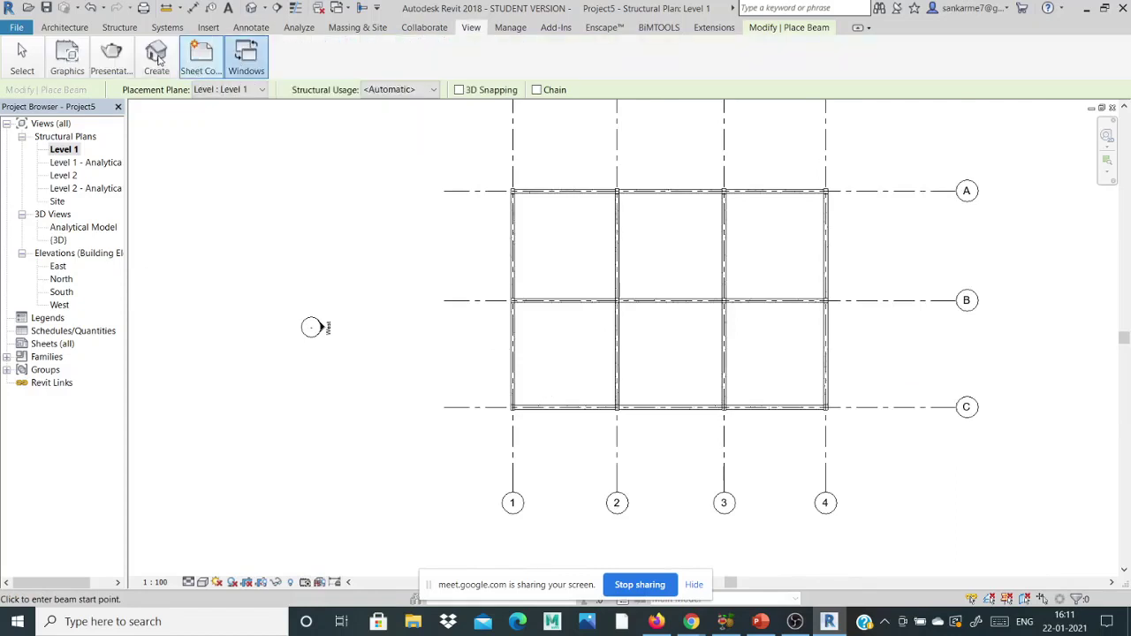
click(156, 56)
click(152, 99)
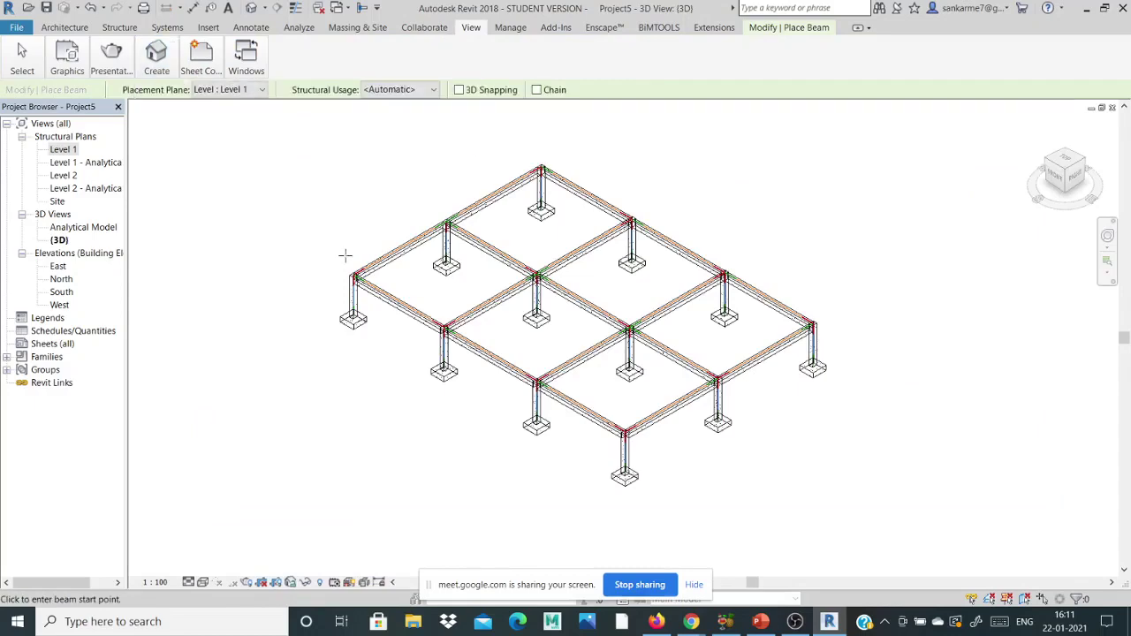
scroll(534, 416, up, 6)
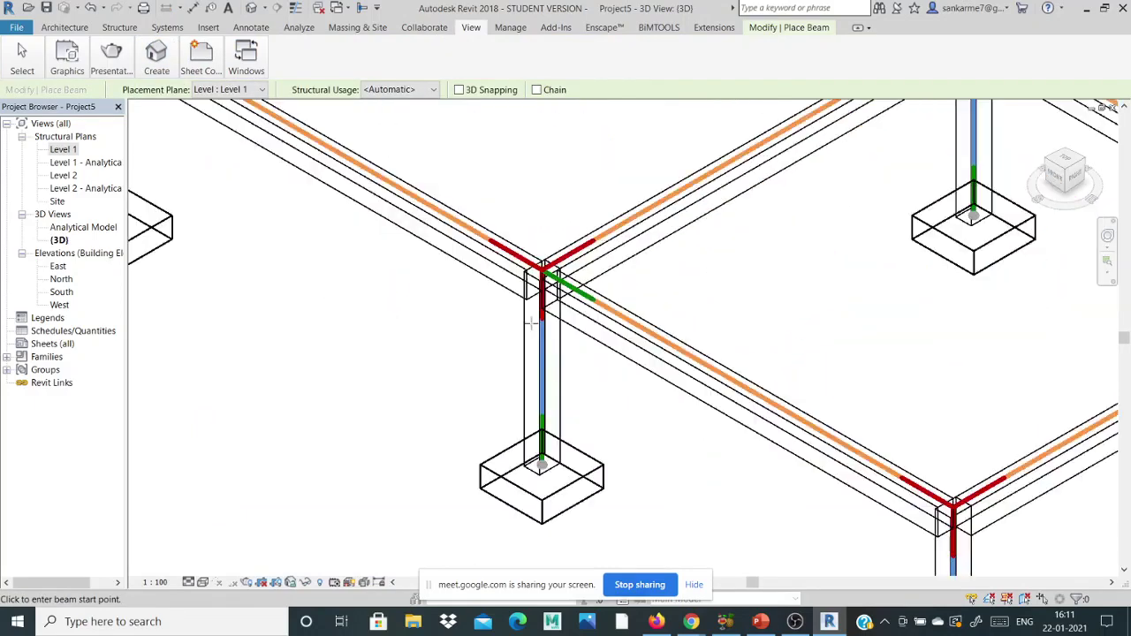
scroll(566, 371, down, 6)
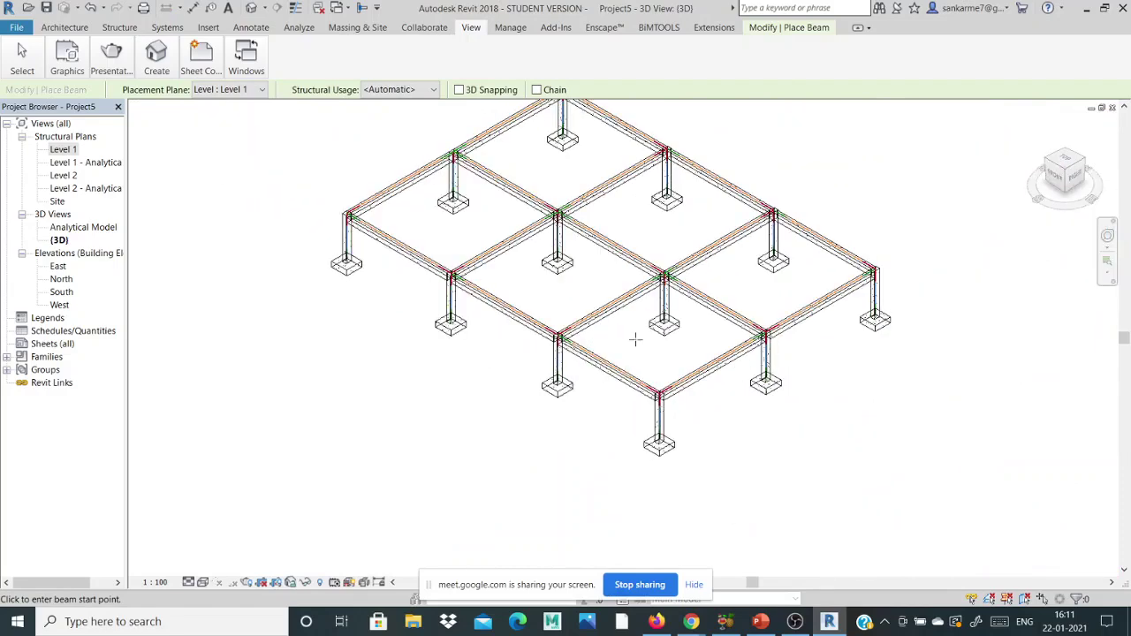
scroll(694, 473, up, 2)
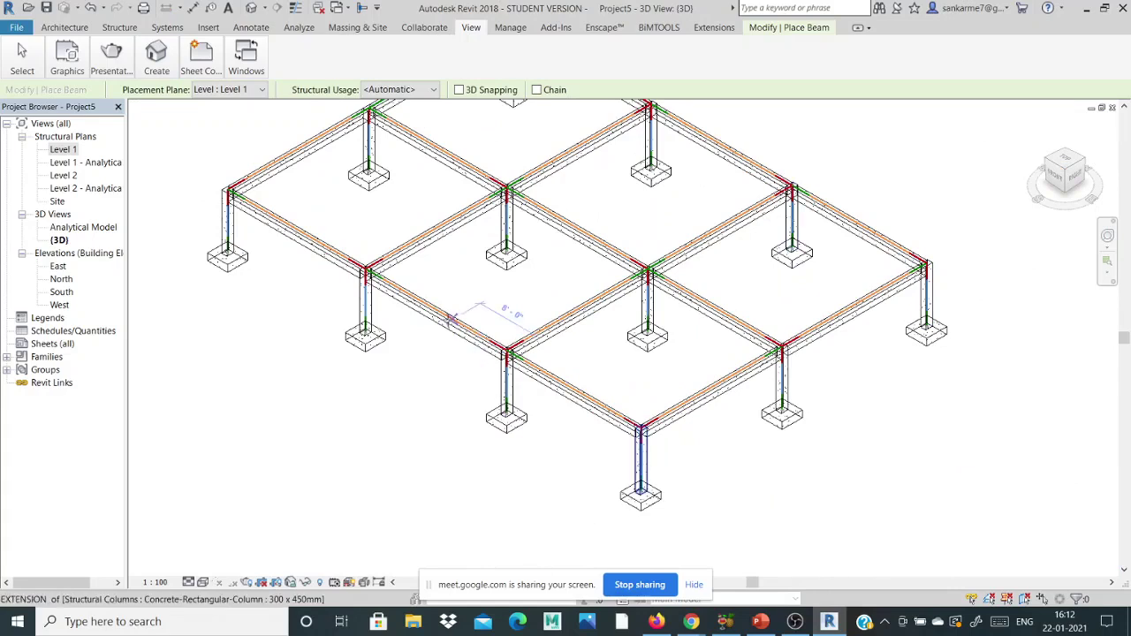
scroll(471, 421, down, 2)
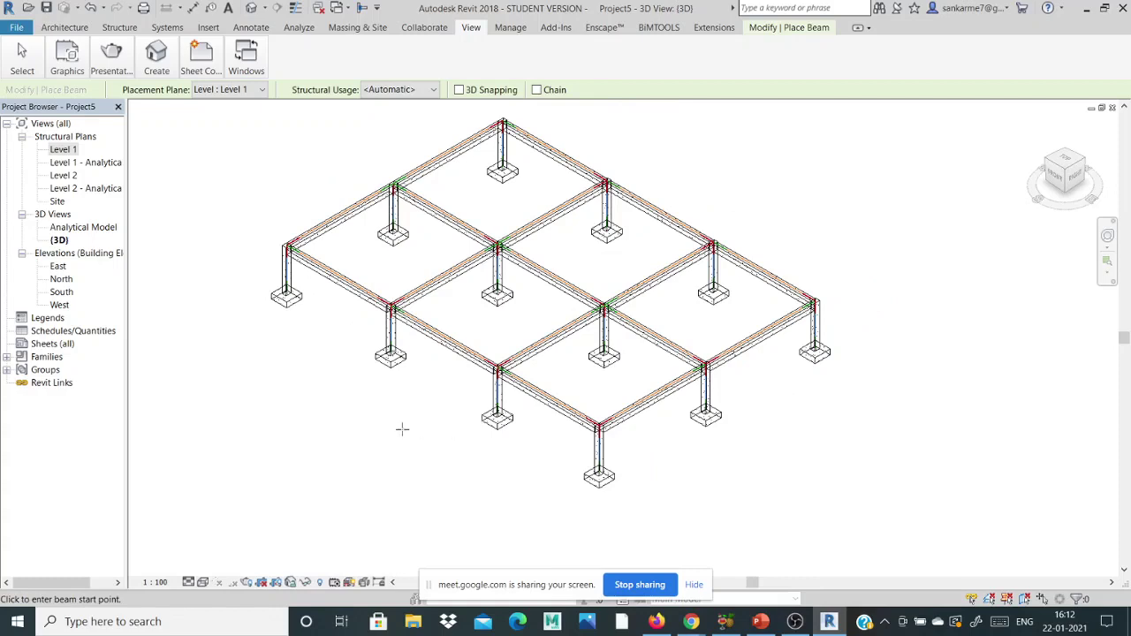
Step: Open the Analytical Model 3D view of the frame
click(295, 28)
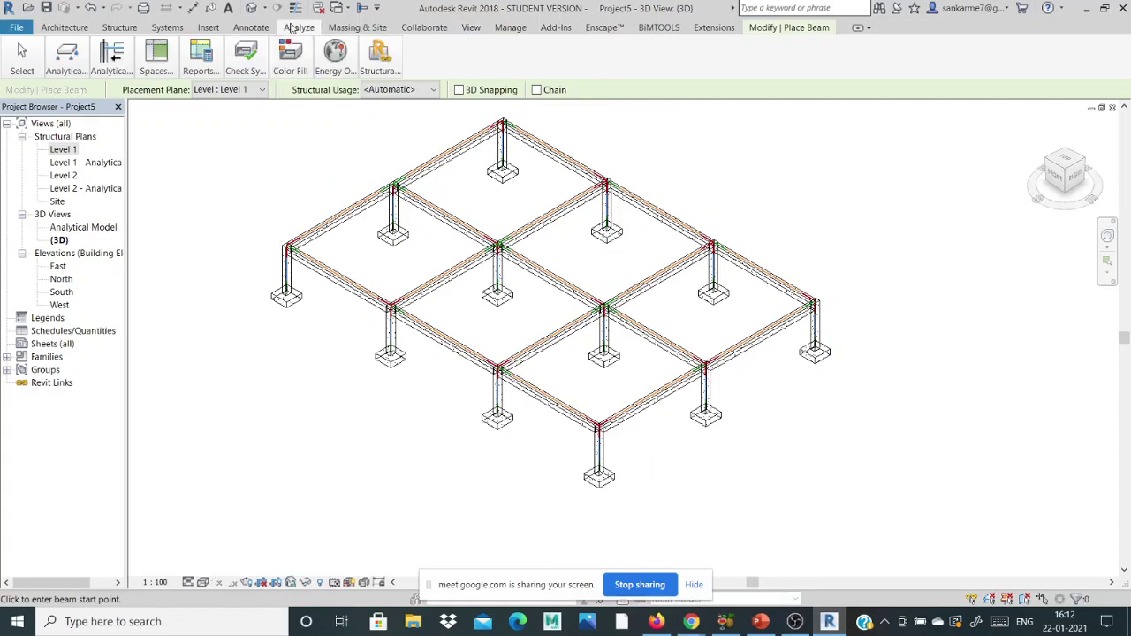
mouse_move(63, 70)
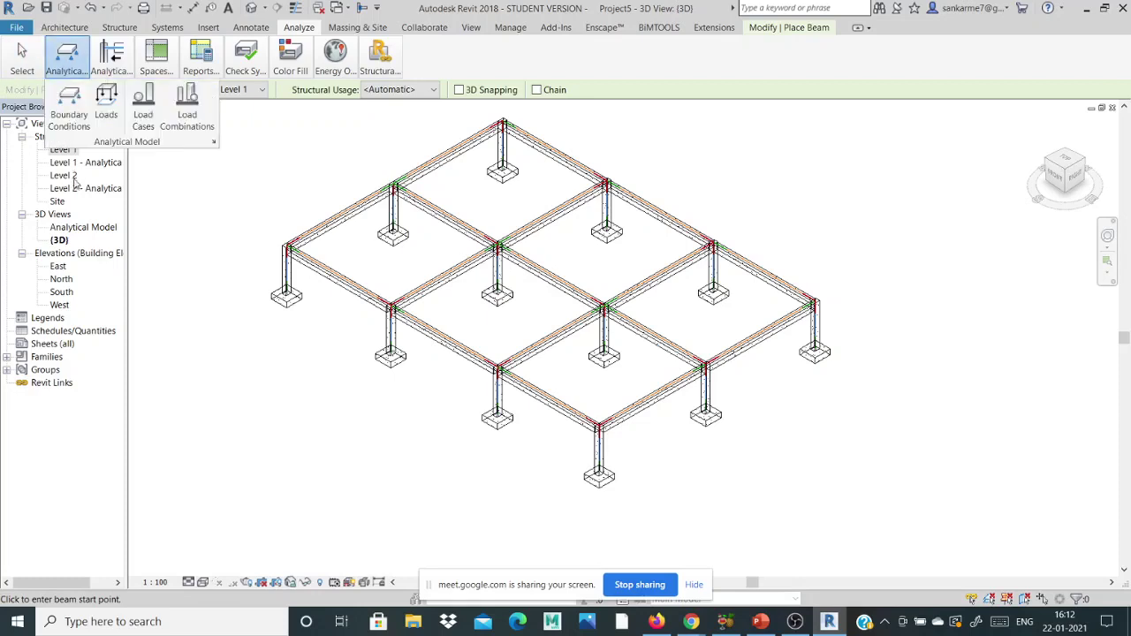
double_click(77, 228)
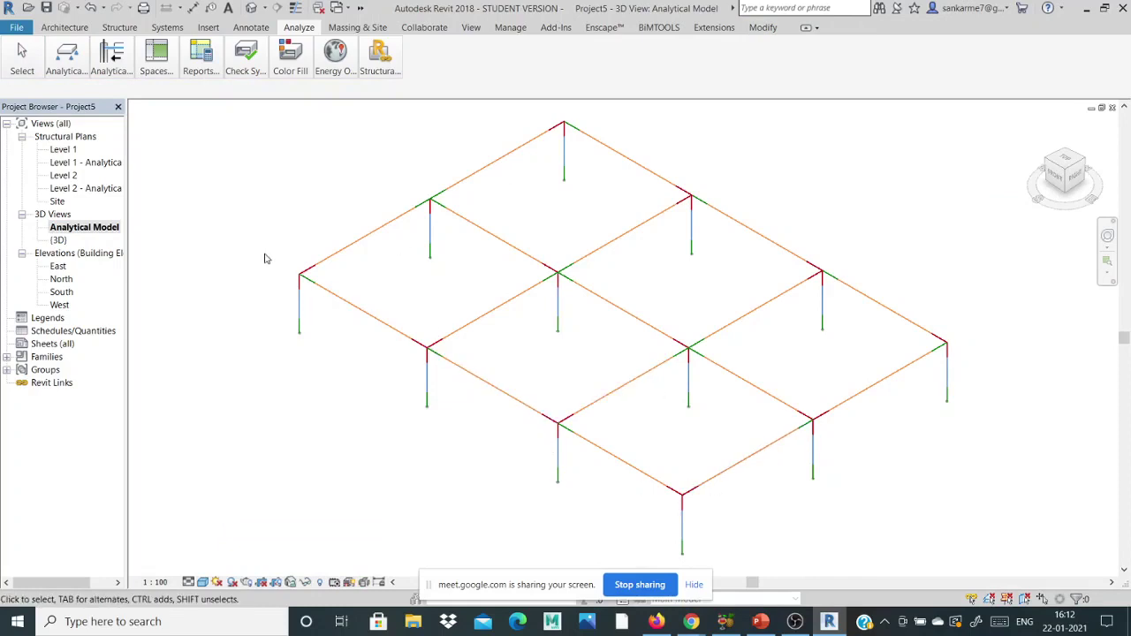
scroll(265, 258, down, 1)
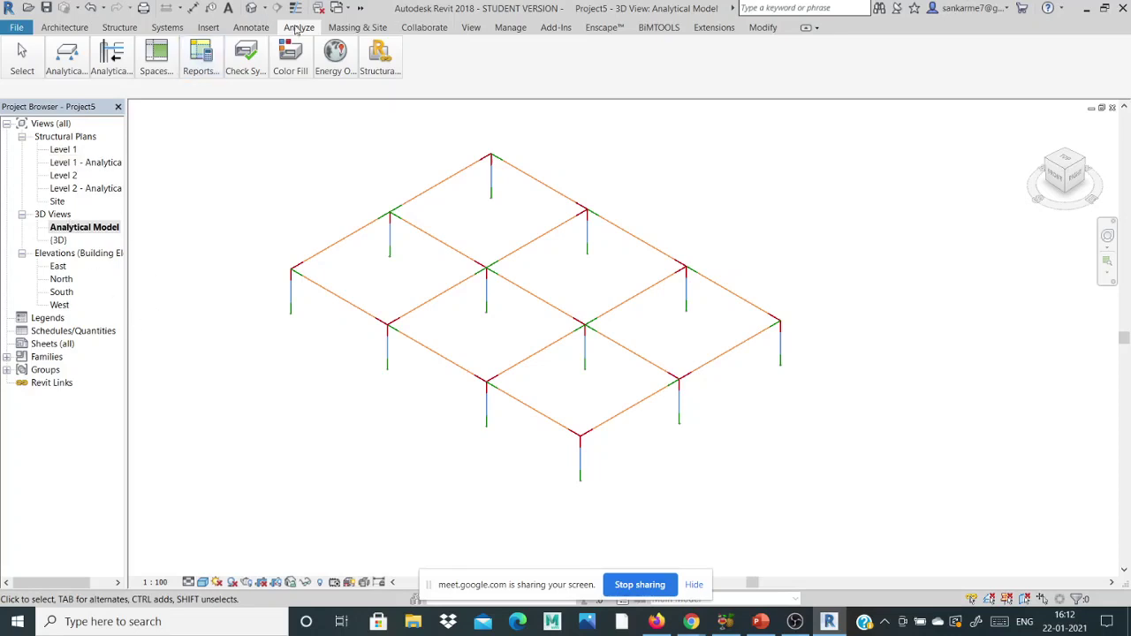
Step: Assign Fixed point boundary conditions to the bases of the six columns on grids 1 and 2
click(66, 55)
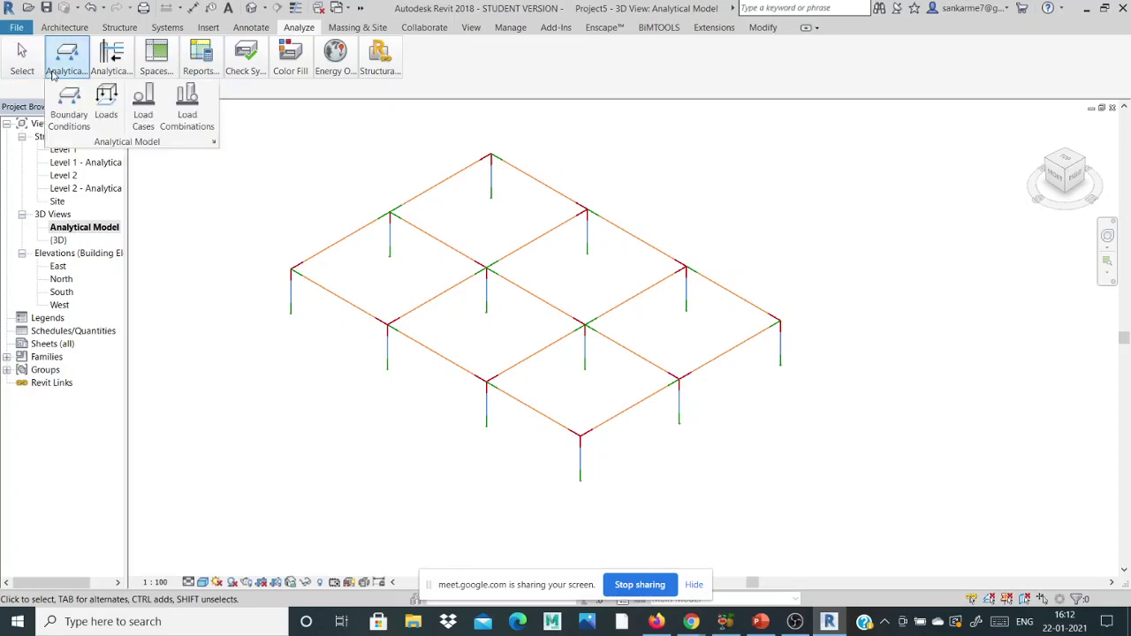
click(70, 105)
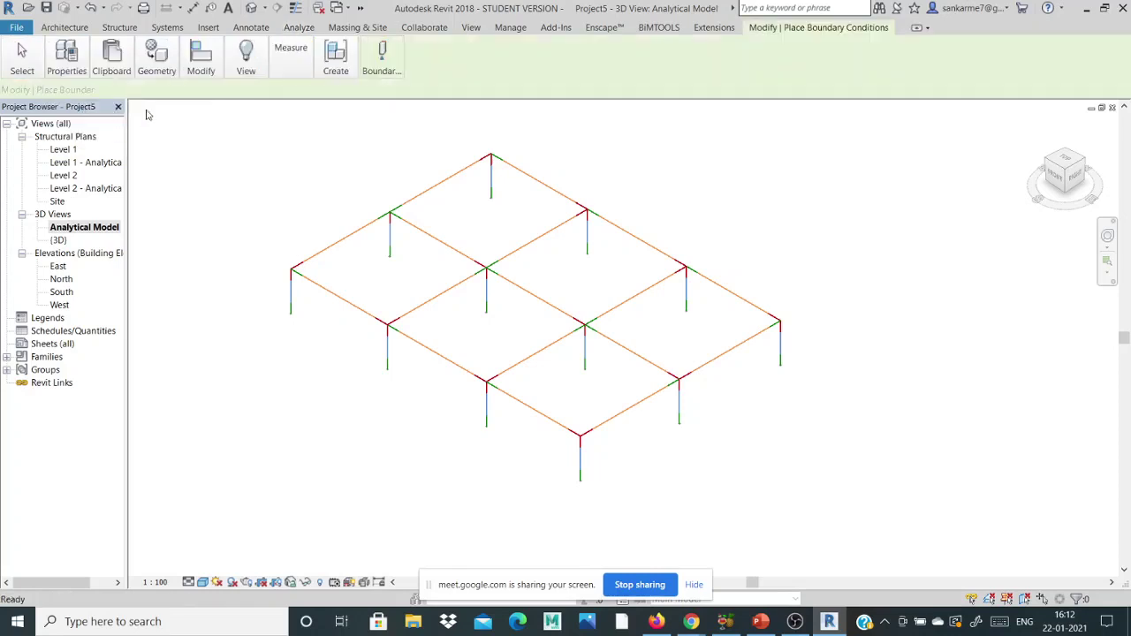
click(292, 315)
click(390, 259)
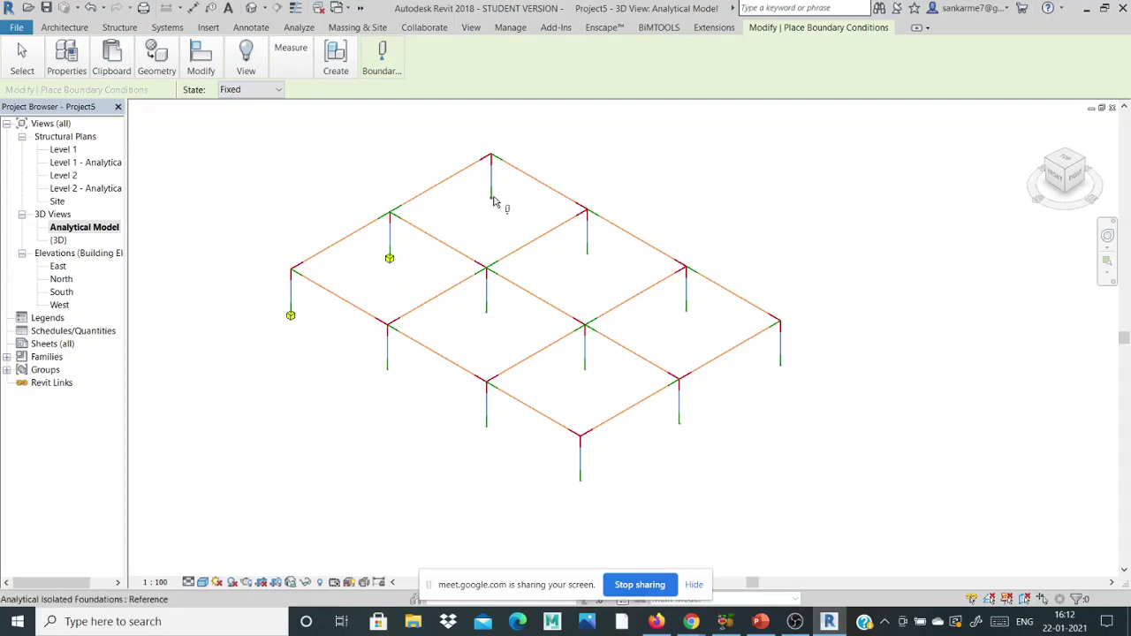
click(493, 201)
click(586, 256)
click(486, 315)
click(386, 372)
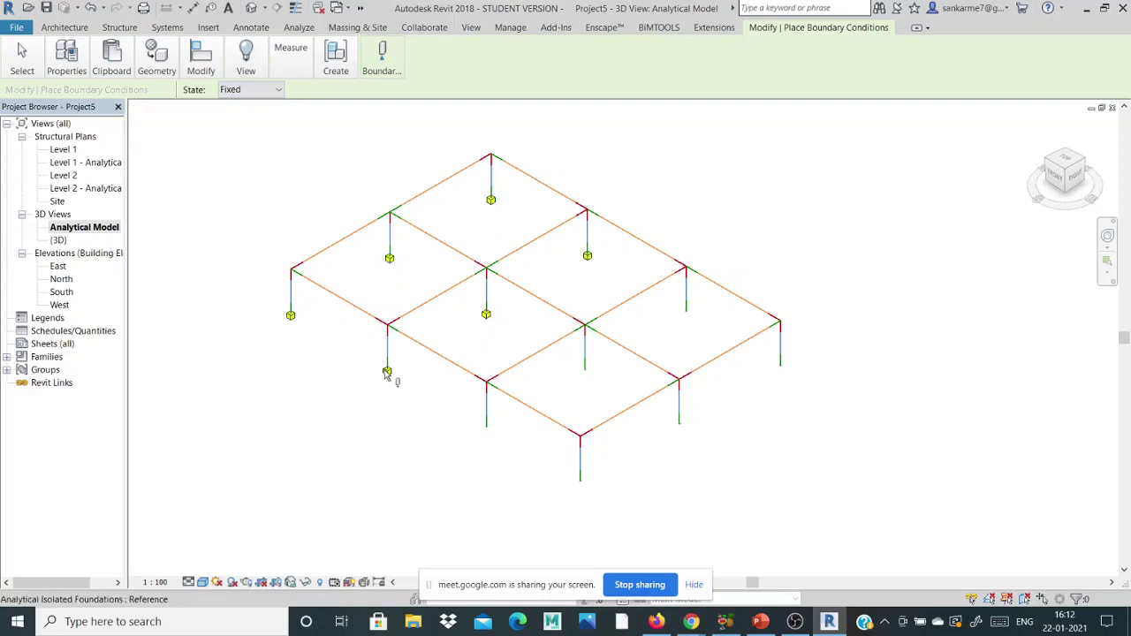
Step: Assign Fixed point boundary conditions to the bases of the six columns on grids 3 and 4
click(486, 428)
click(585, 371)
click(687, 313)
click(781, 370)
click(680, 425)
click(581, 485)
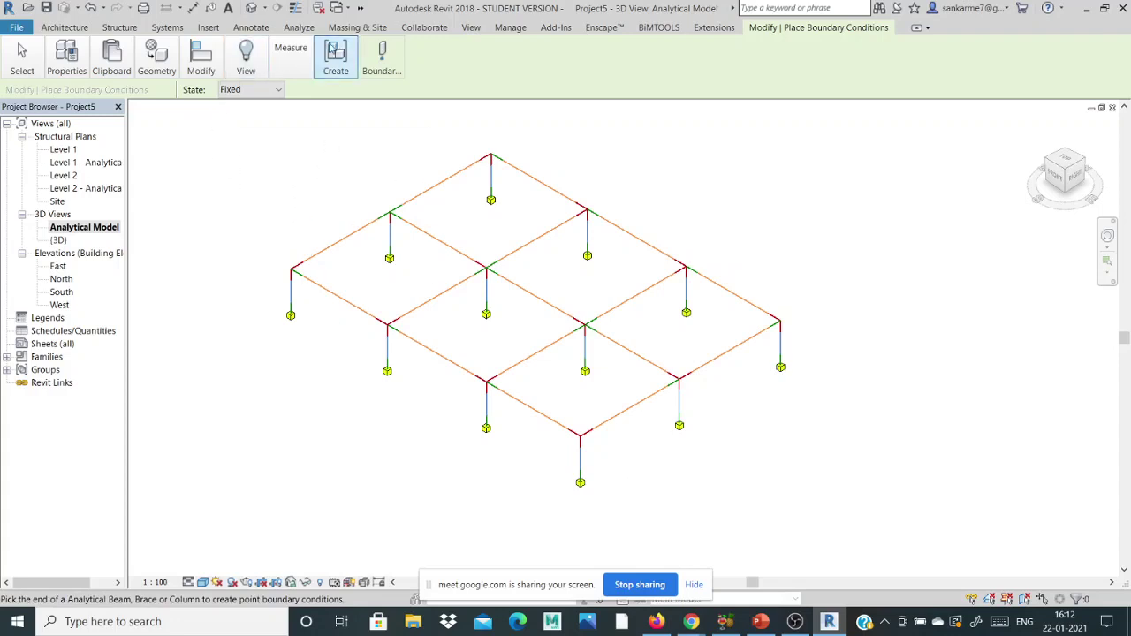
Step: Start a line load, show its properties and set the load case to LL1 (2)
click(299, 28)
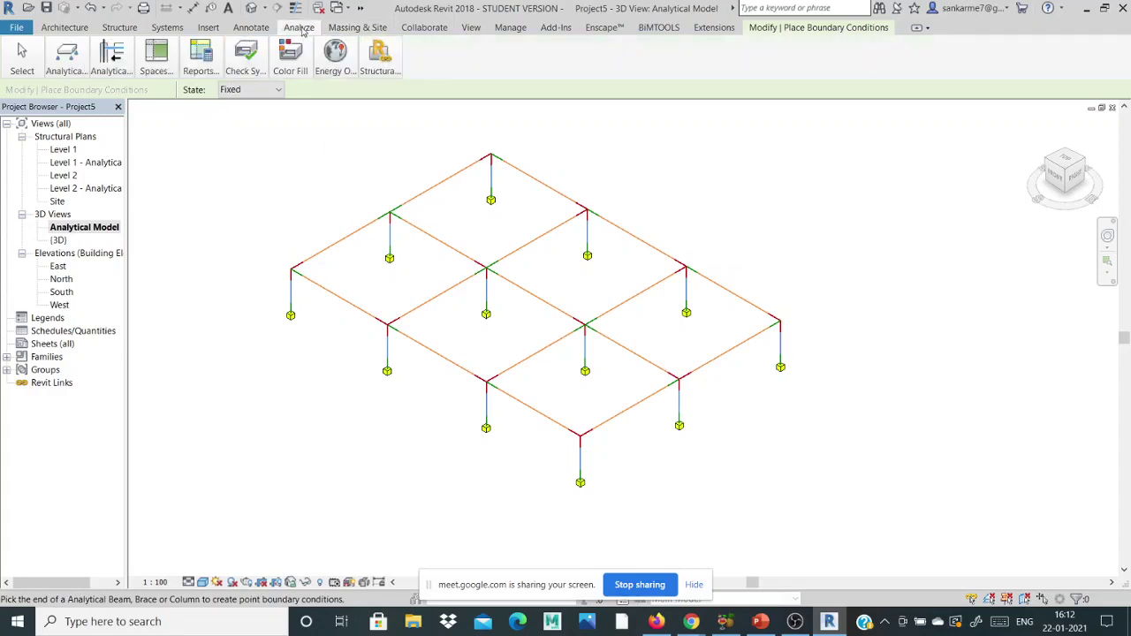
click(69, 58)
click(105, 101)
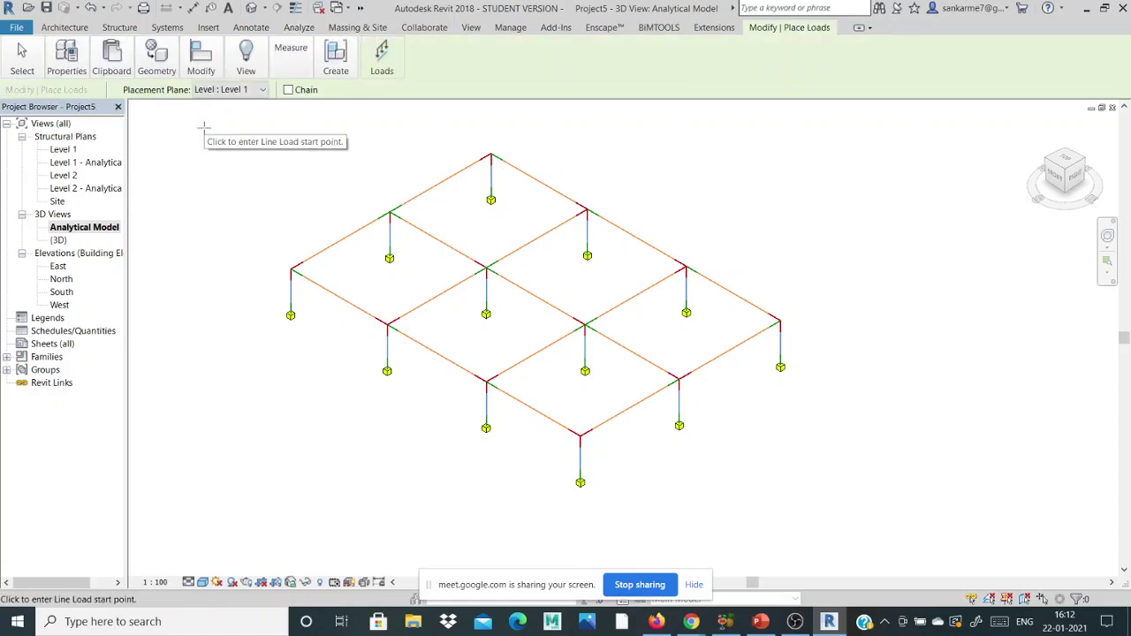
mouse_move(74, 56)
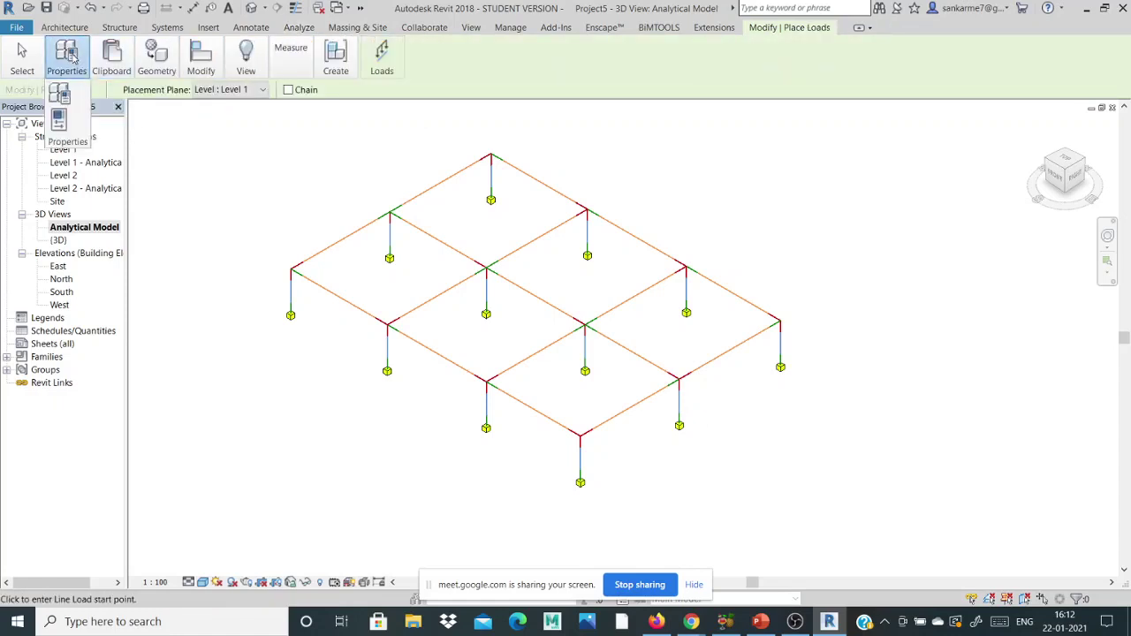
click(62, 119)
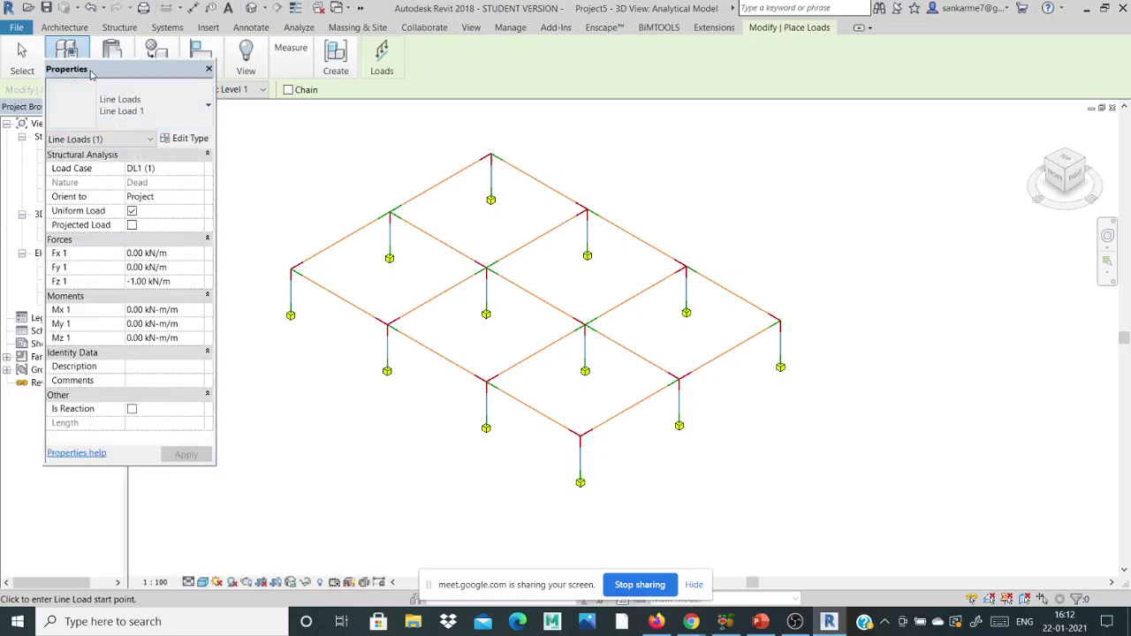
drag(91, 71, 95, 71)
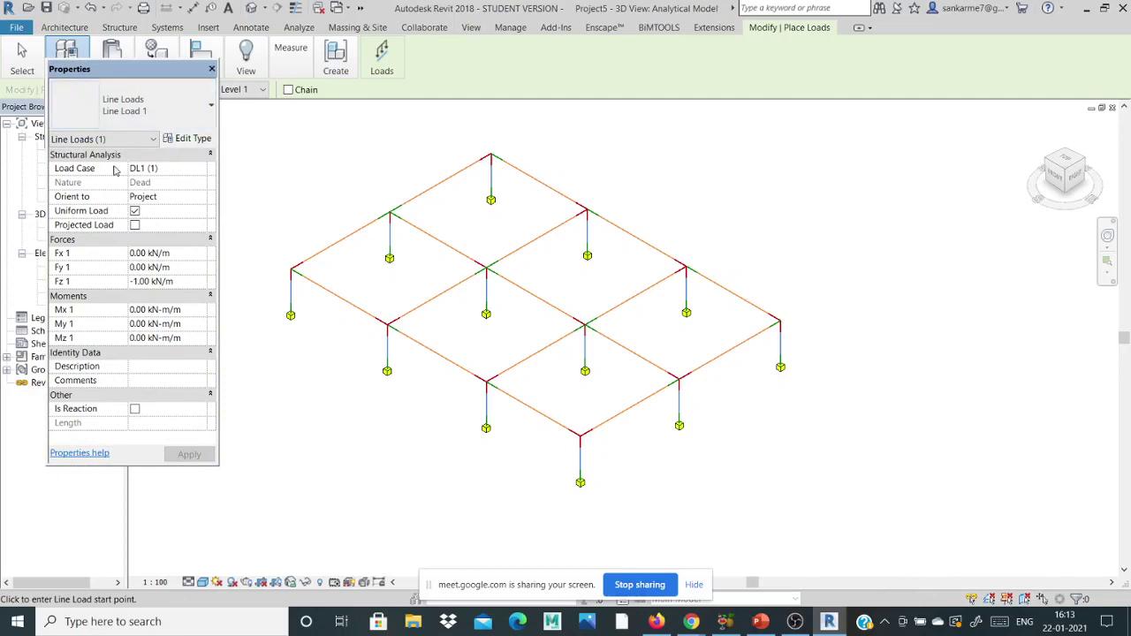
click(175, 169)
click(200, 169)
click(199, 168)
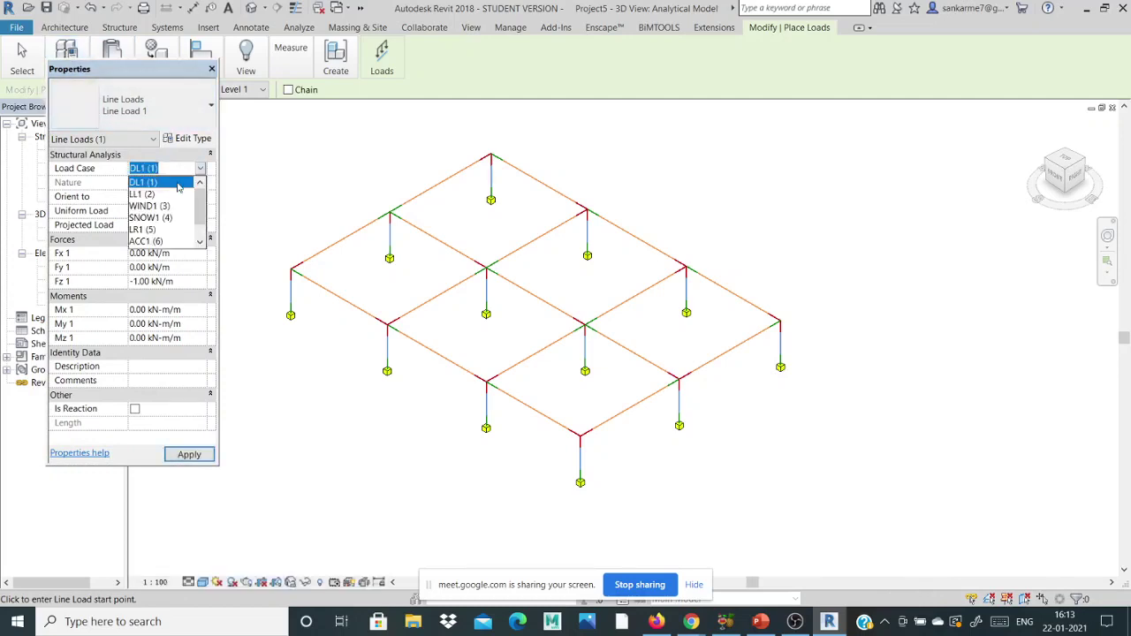
click(143, 194)
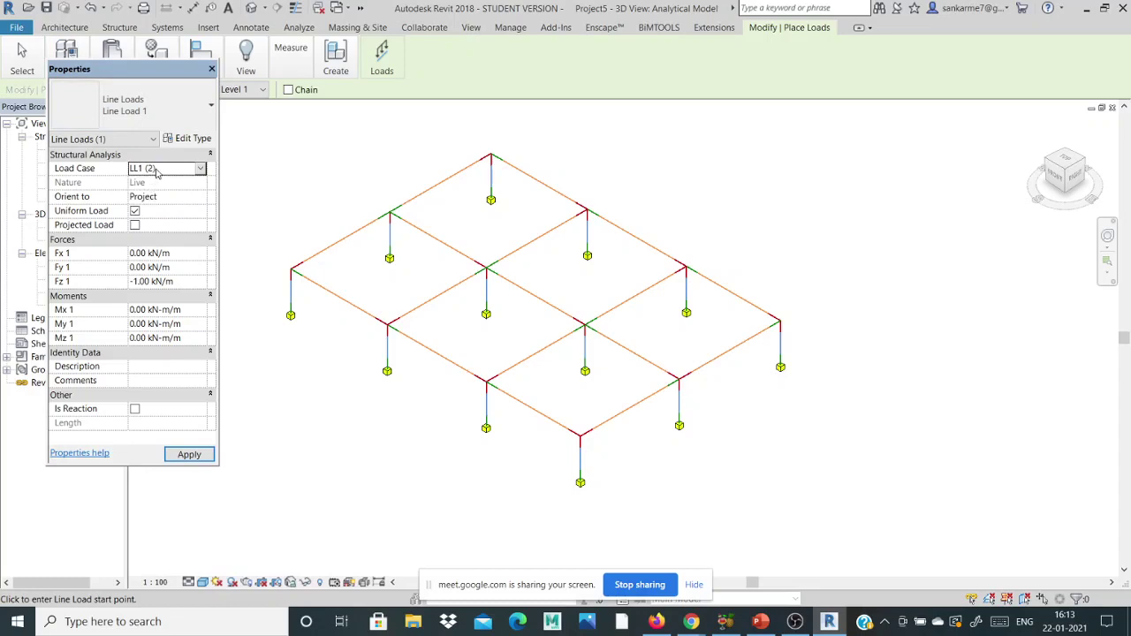
Step: Set the line load's Fz 1 force to -10 kN/m and apply it
click(190, 281)
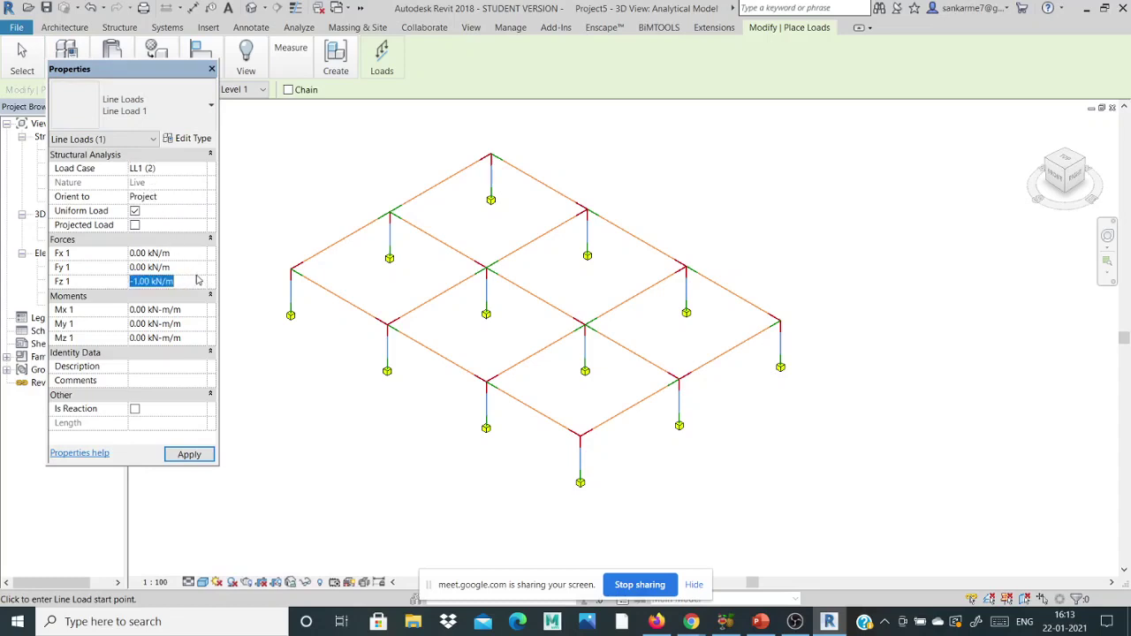
key(BackSpace)
key(Return)
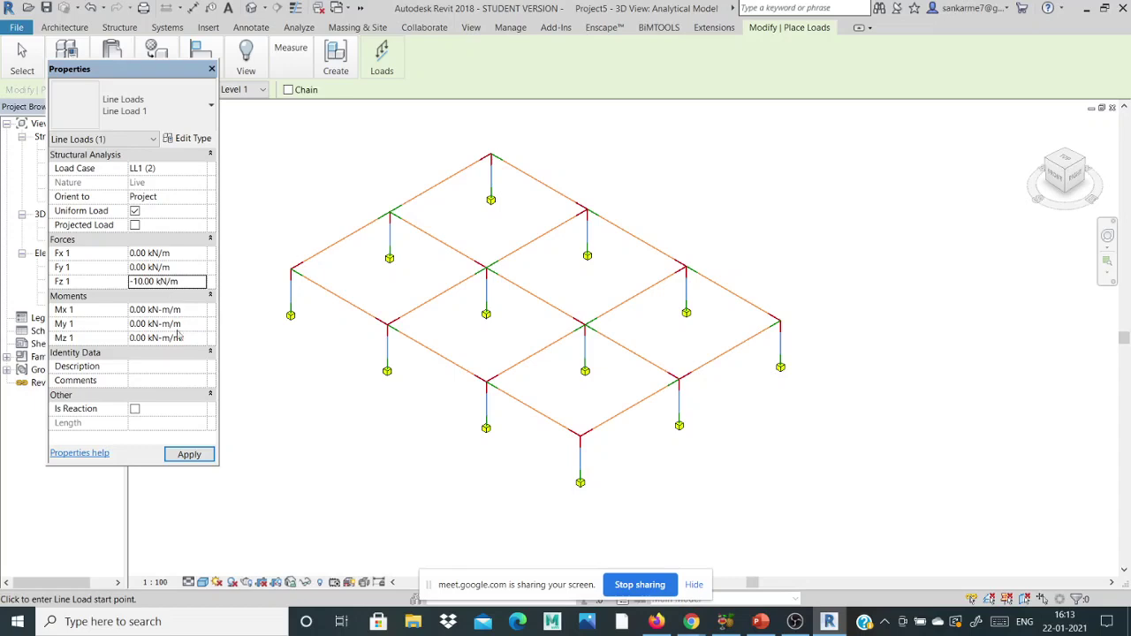
click(189, 454)
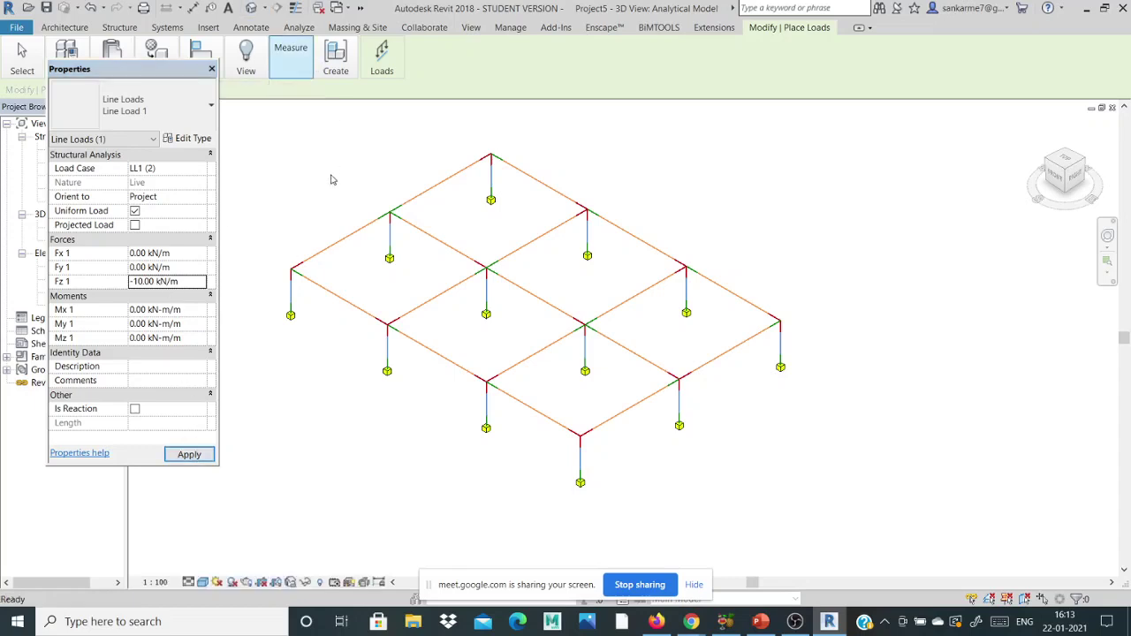
Step: Draw line loads along the beams on grids 1, 2 and 3, each running from grid C to grid A
click(382, 58)
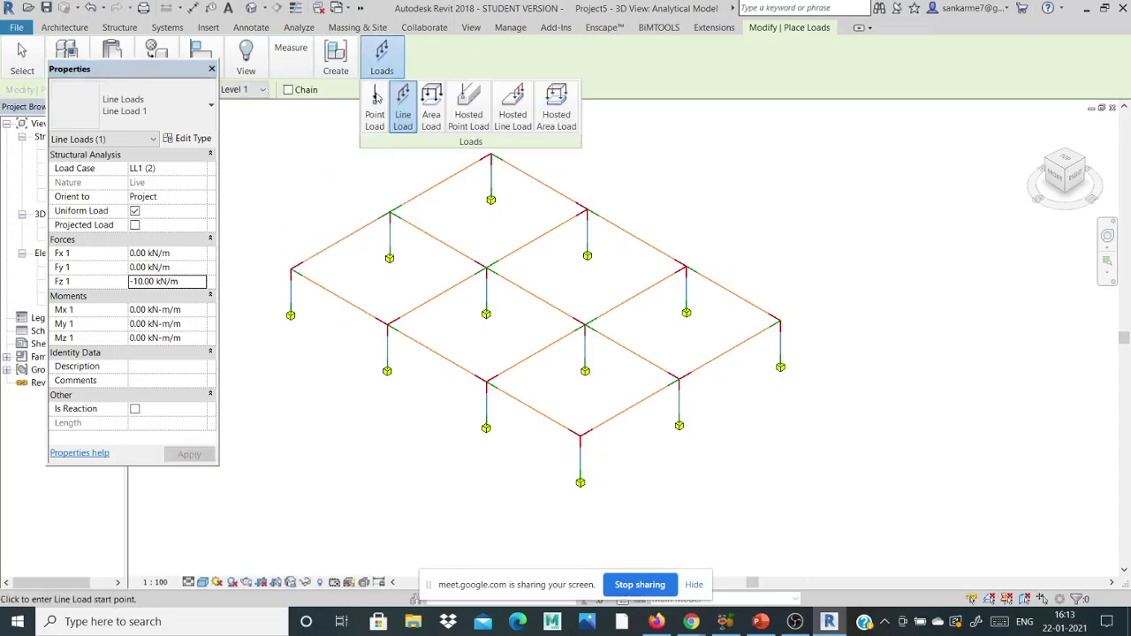
click(293, 265)
click(491, 153)
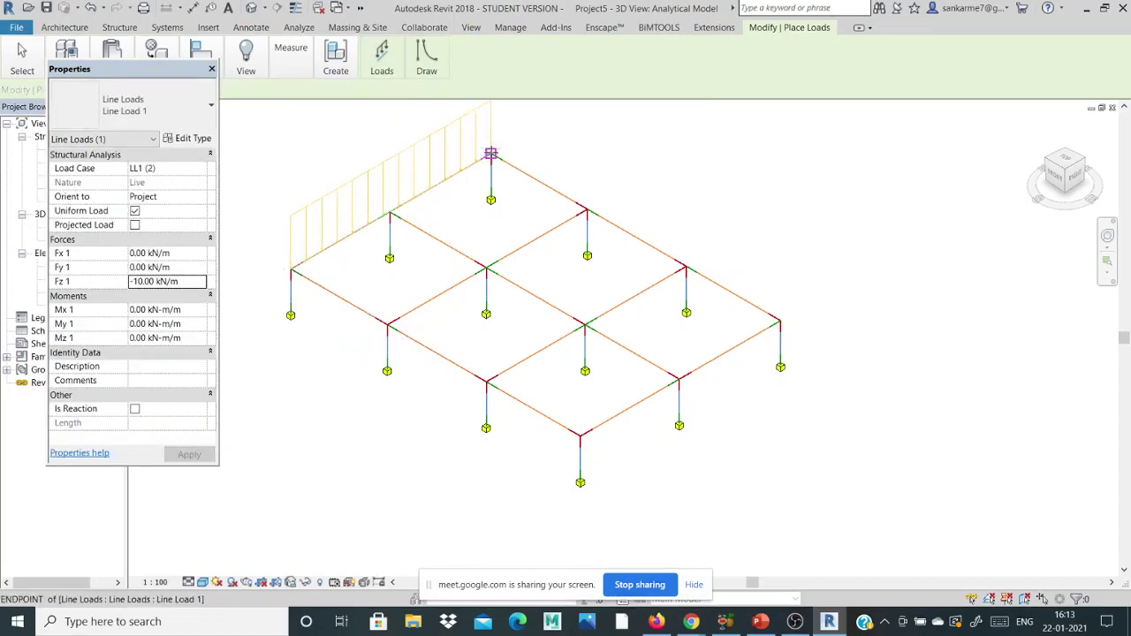
click(387, 324)
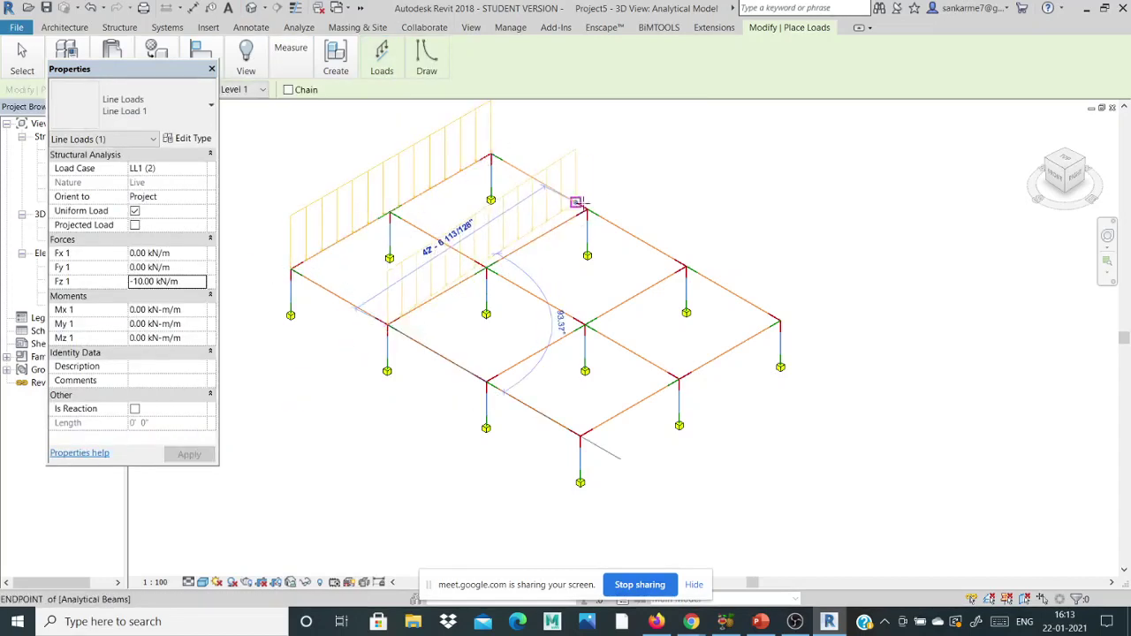
click(585, 212)
click(486, 382)
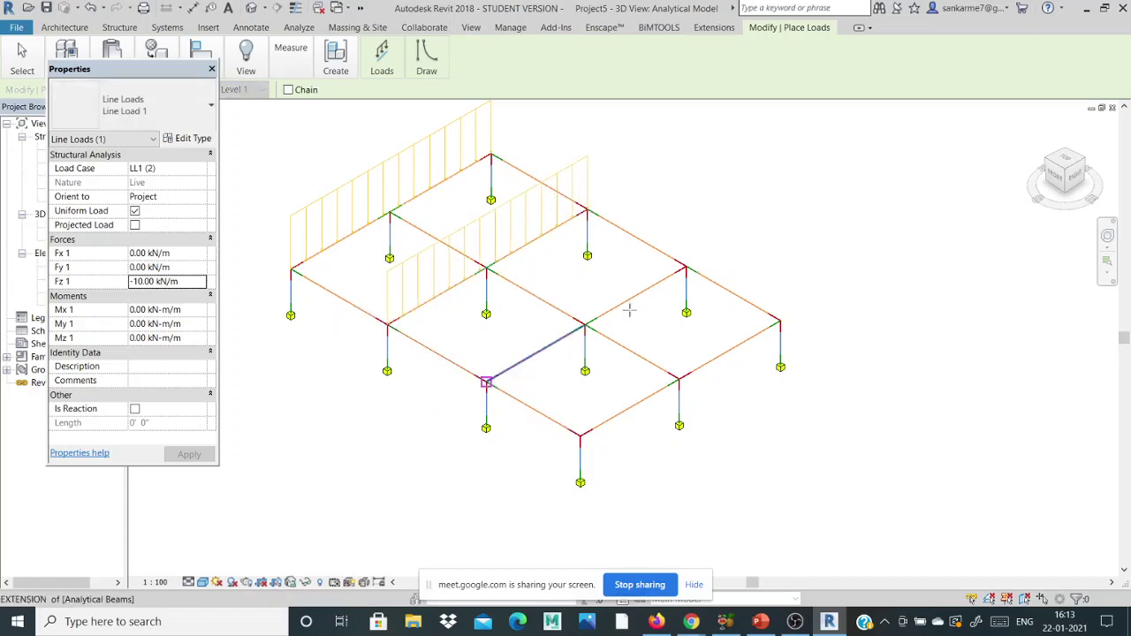
click(685, 265)
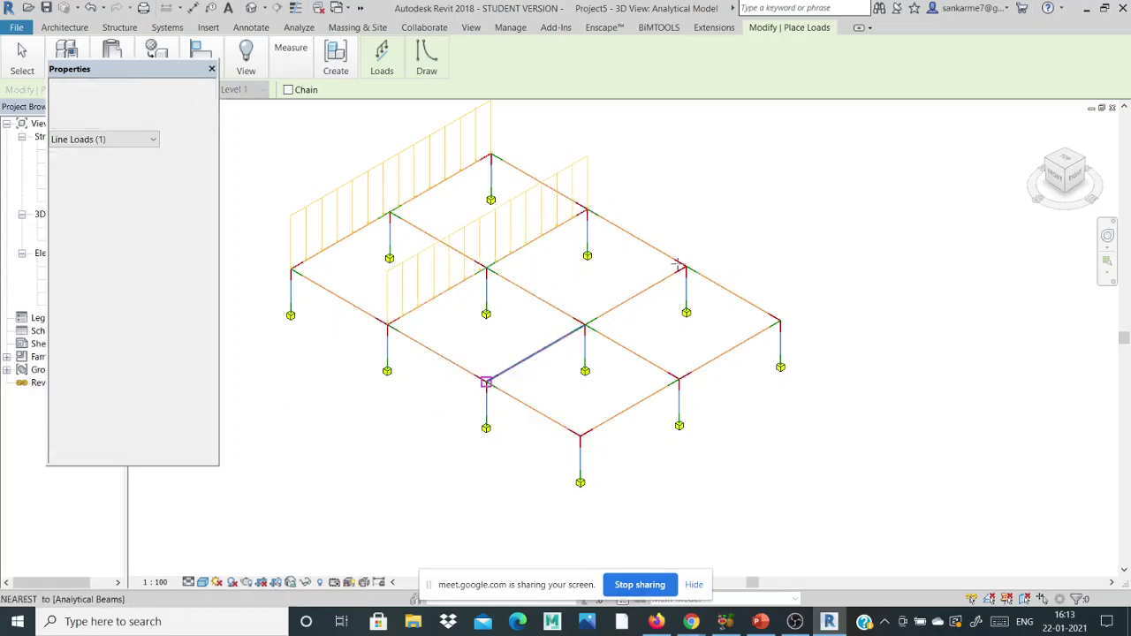
Step: Draw line loads along the grid 4 beam from grid C to A, and along the outer beams on grids C and A from grid 1 to 4
click(580, 435)
click(781, 320)
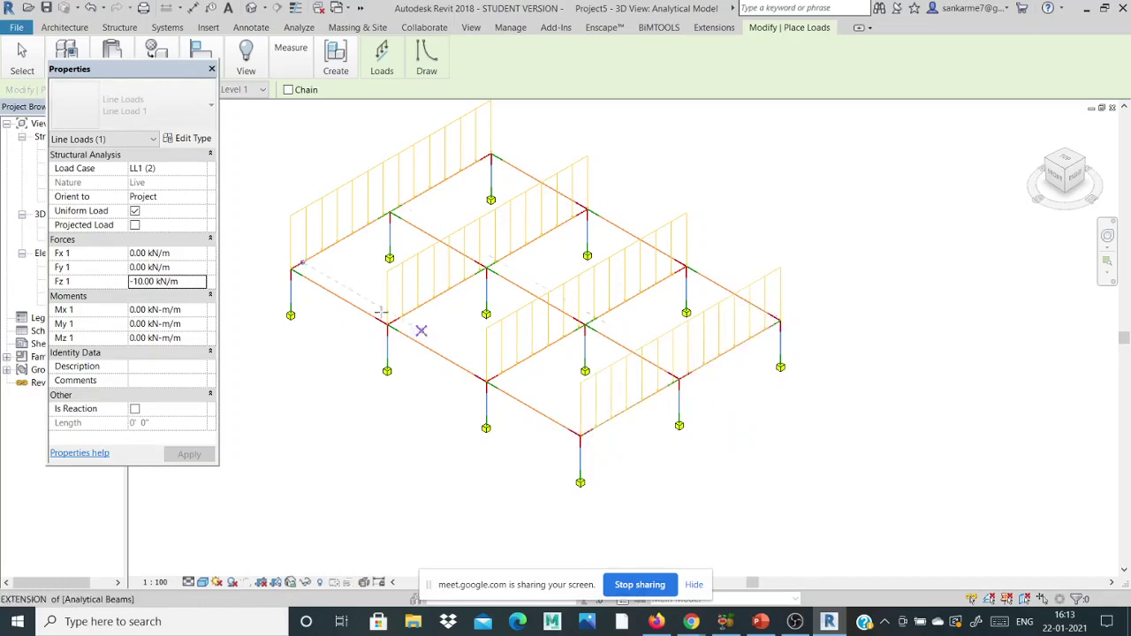
click(291, 268)
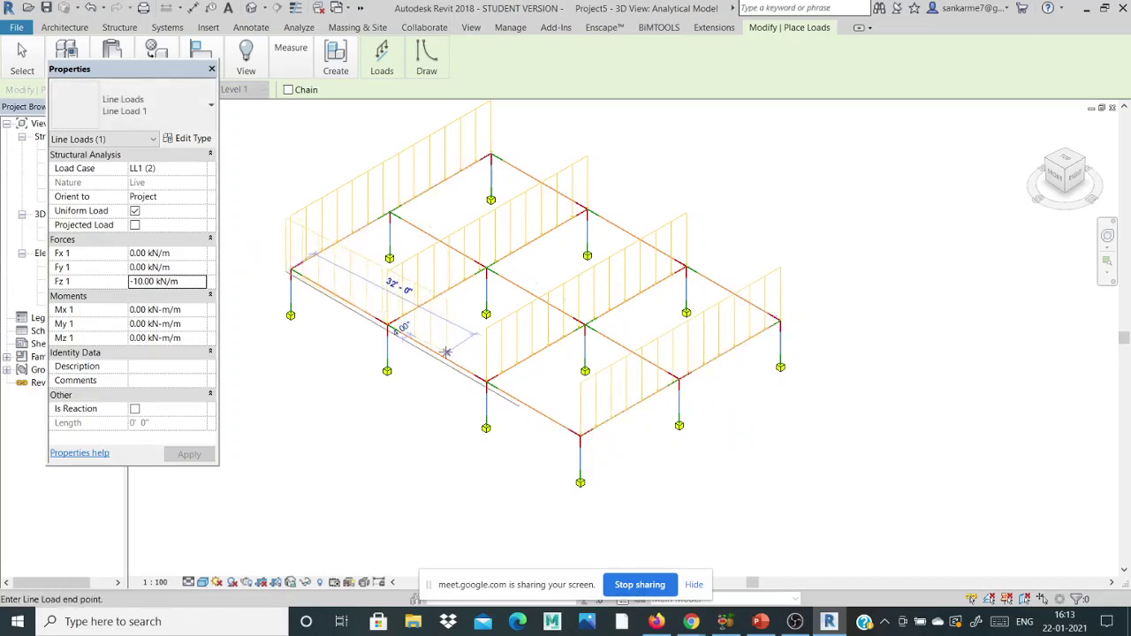
key(Escape)
click(291, 269)
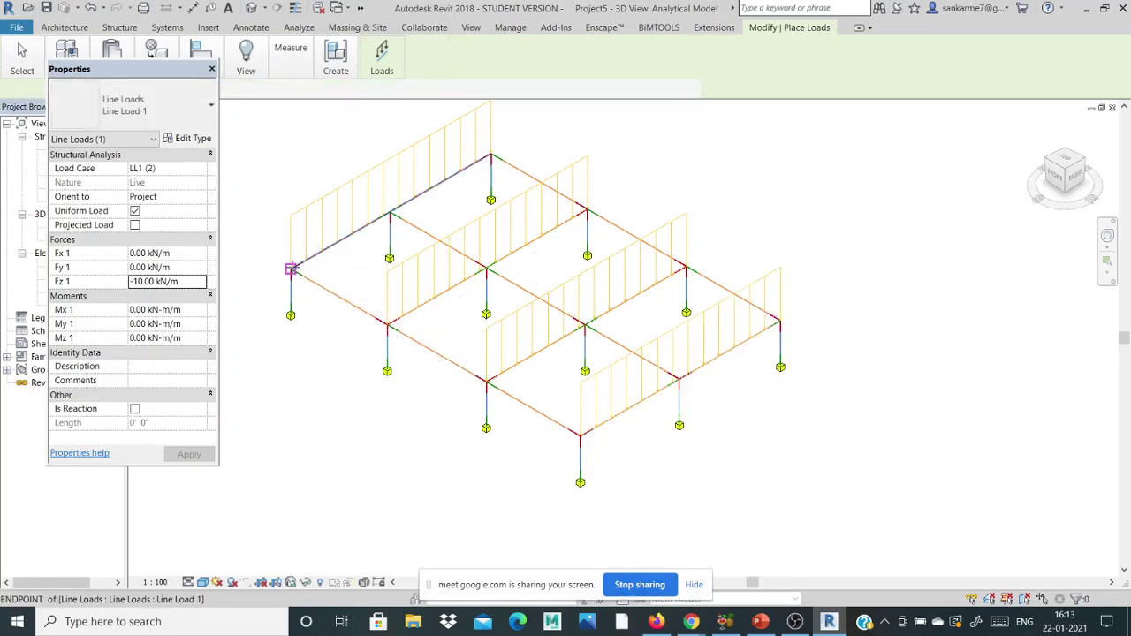
click(580, 433)
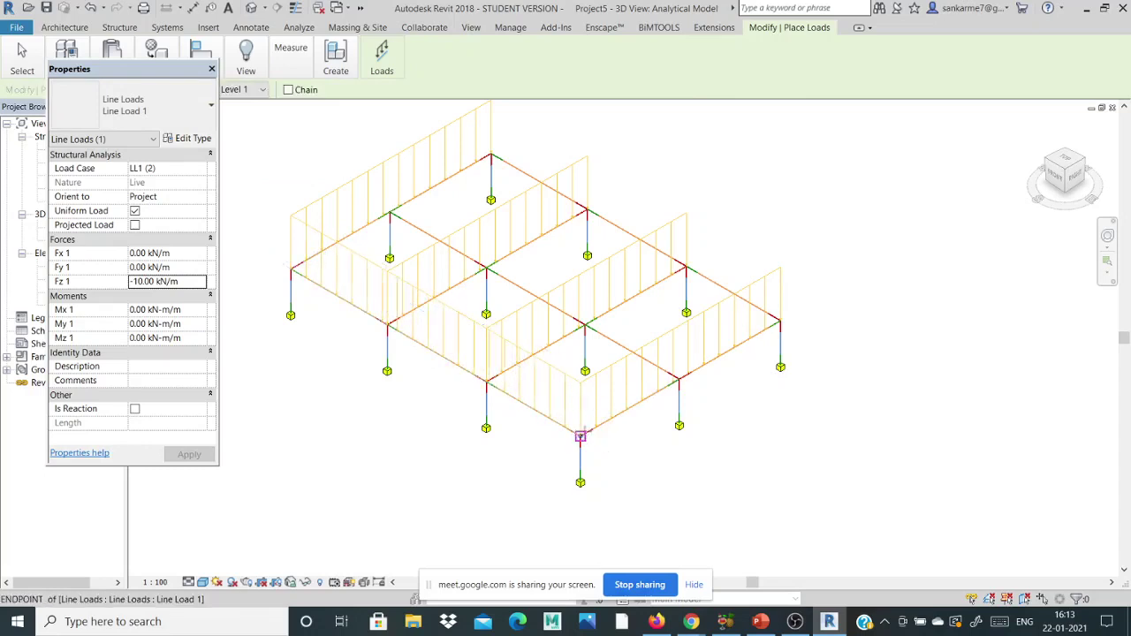
click(490, 155)
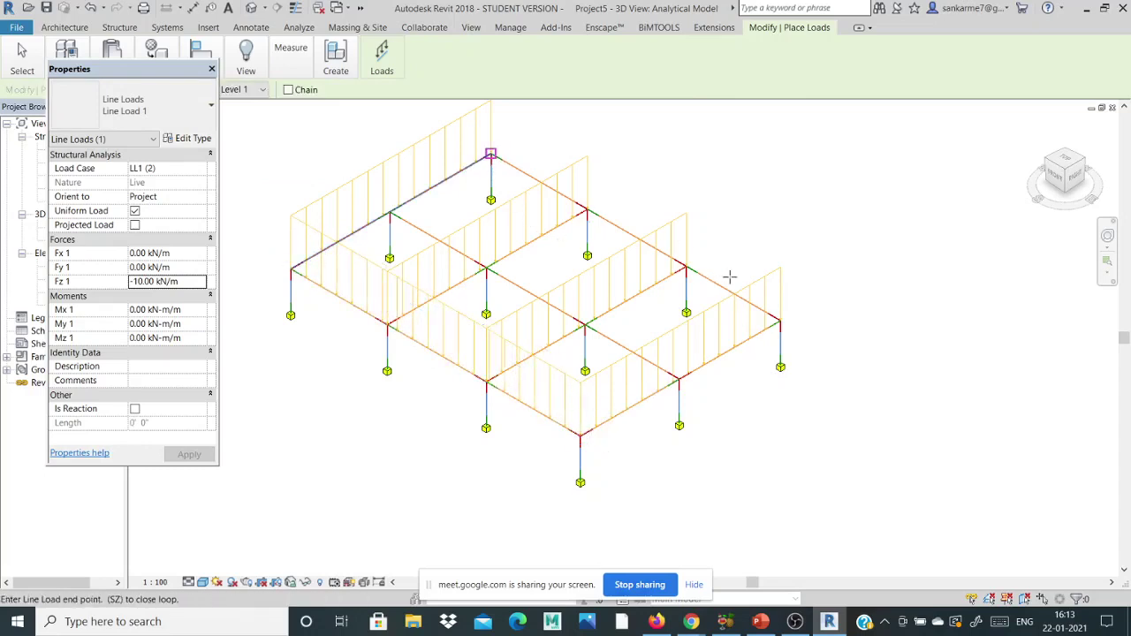
click(780, 320)
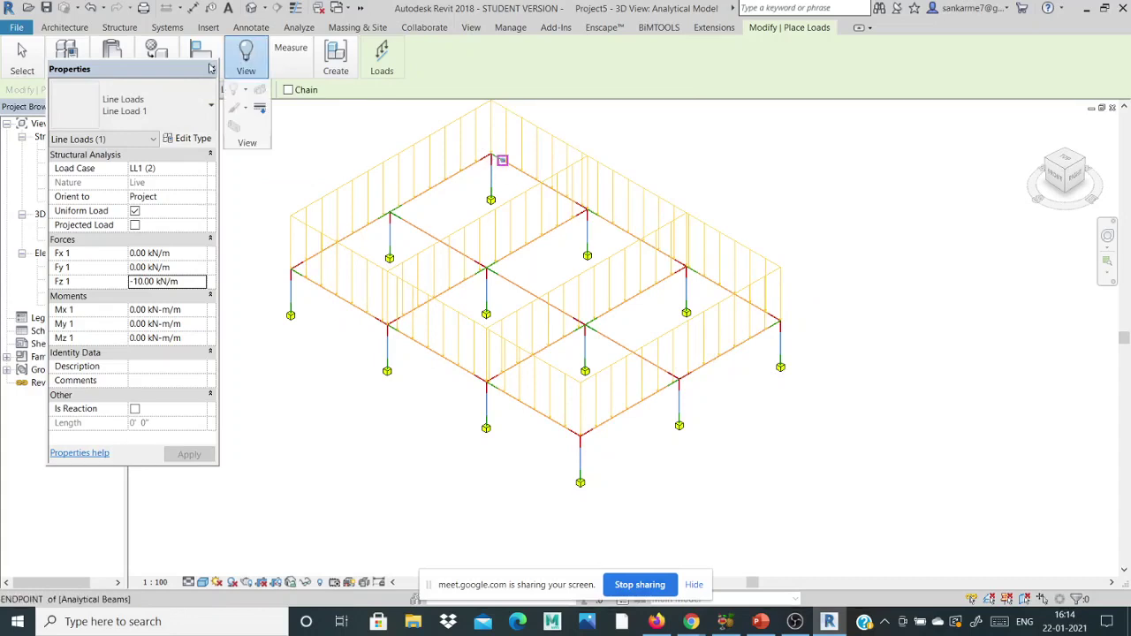
click(212, 68)
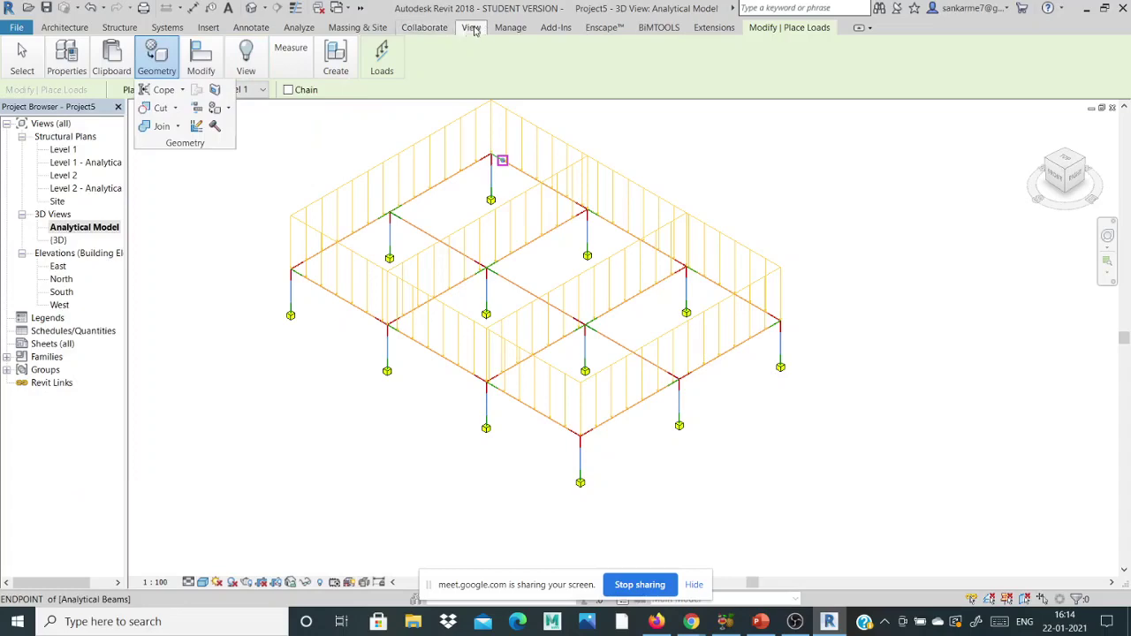
Step: In the load case settings, delete the load cases SEIS1, TEMP1, ACC1, LR1, SNOW1 and WIND1, keeping only DL1 and LL1
click(299, 28)
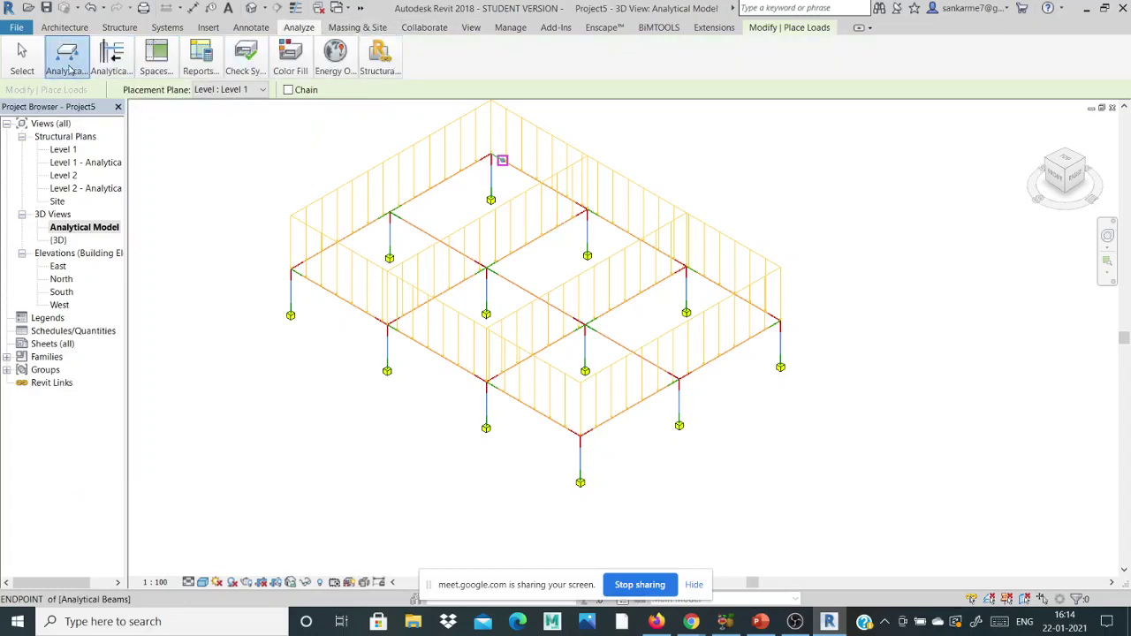
mouse_move(70, 71)
click(143, 117)
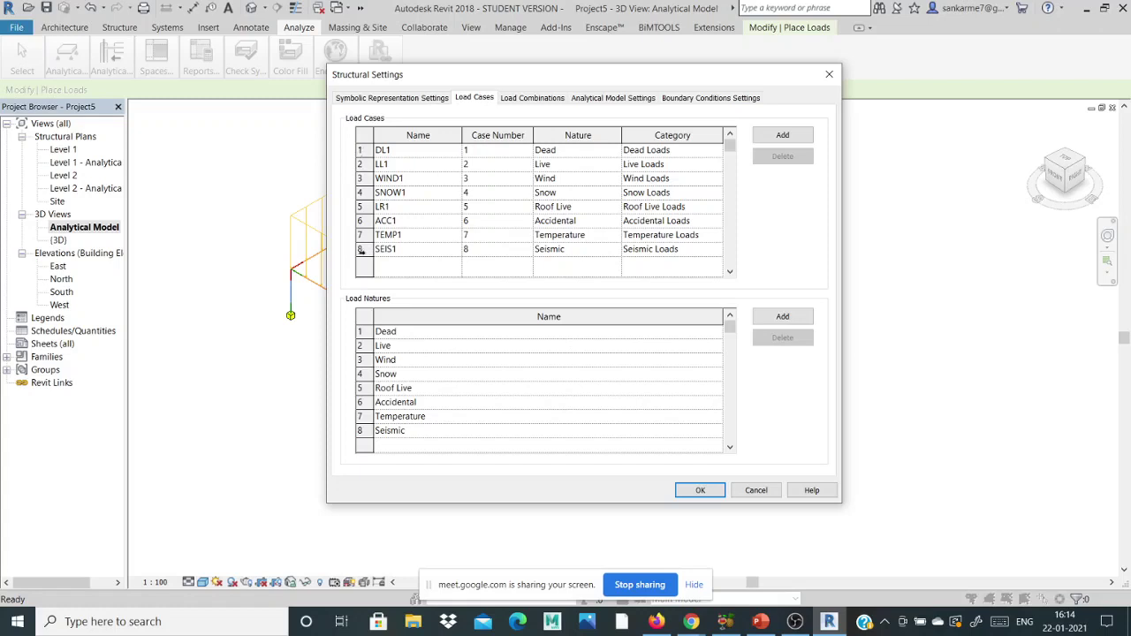
click(360, 249)
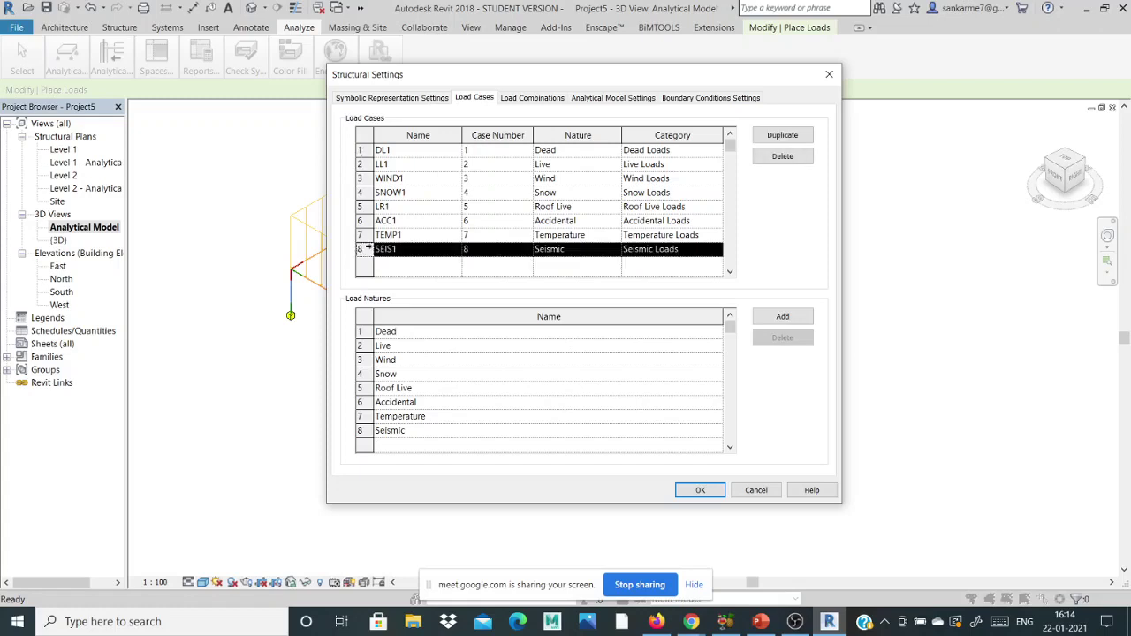
click(782, 157)
click(598, 344)
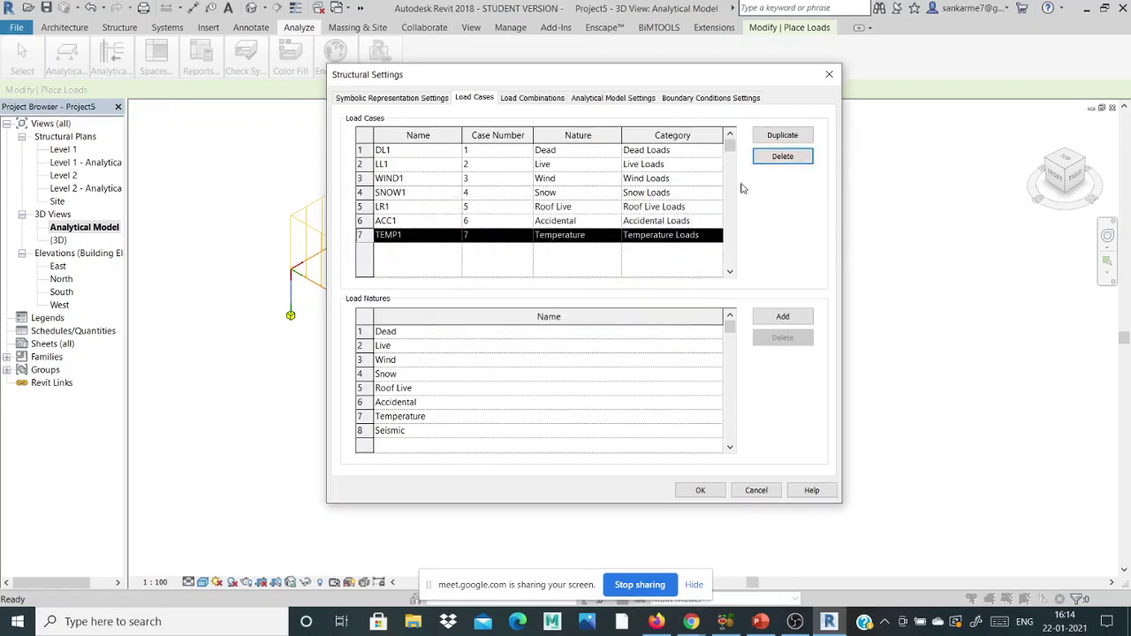
click(764, 161)
click(764, 161)
click(764, 161)
click(764, 160)
click(764, 161)
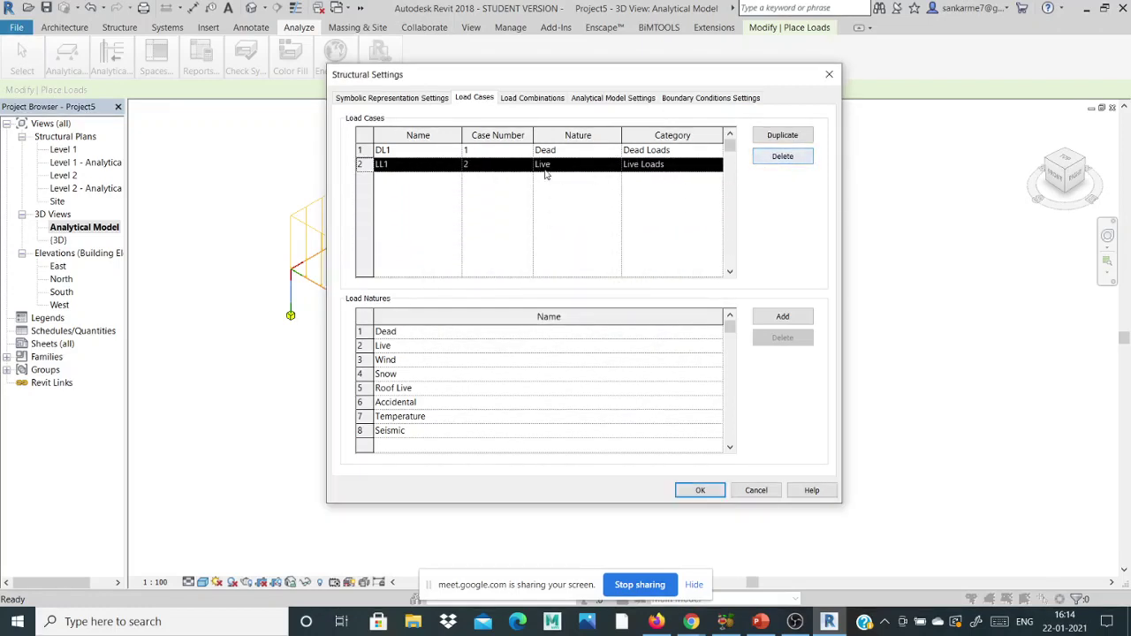
click(363, 149)
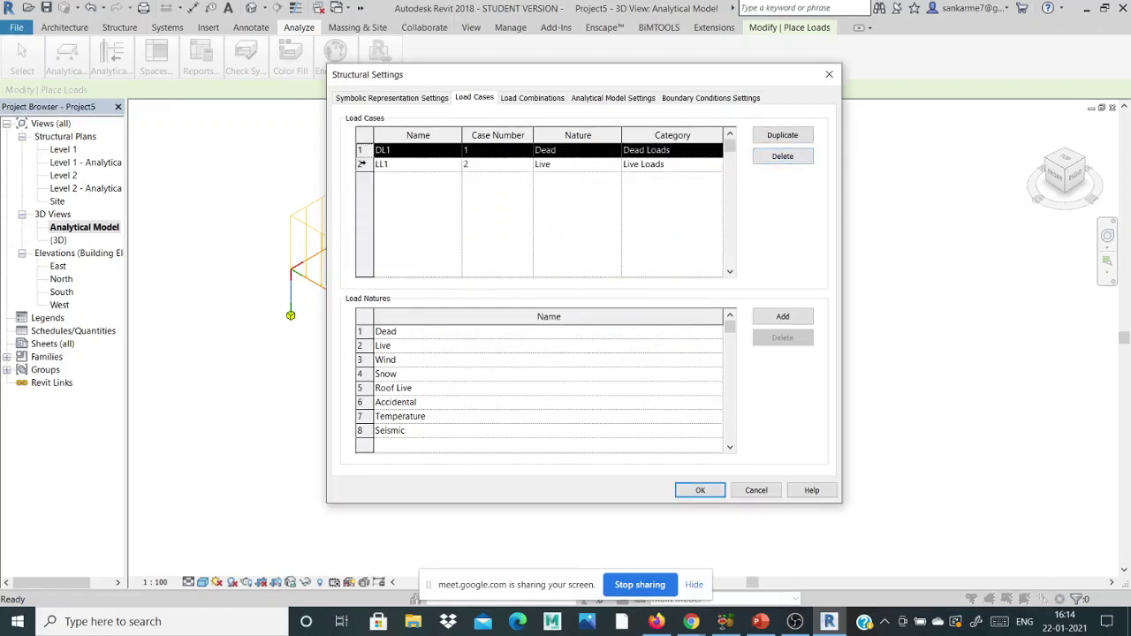
click(362, 164)
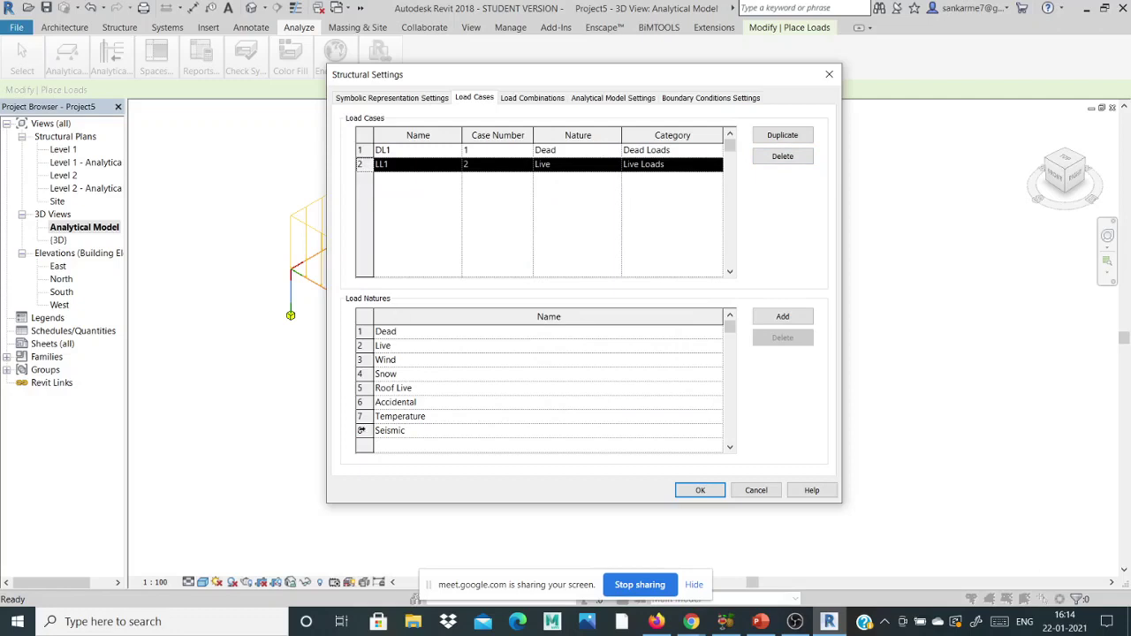
Step: Delete the load natures Seismic, Temperature, Accidental, Roof Live, Snow and Wind, and accept the load case settings
click(361, 430)
click(783, 338)
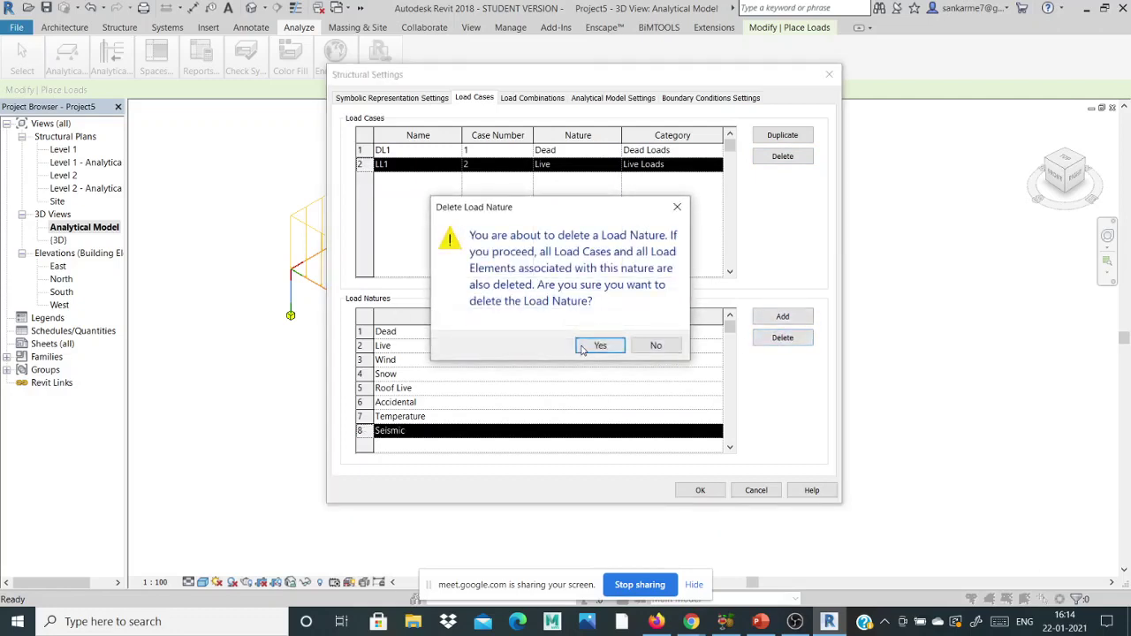
click(601, 346)
click(782, 337)
click(782, 338)
click(782, 338)
click(782, 338)
click(782, 337)
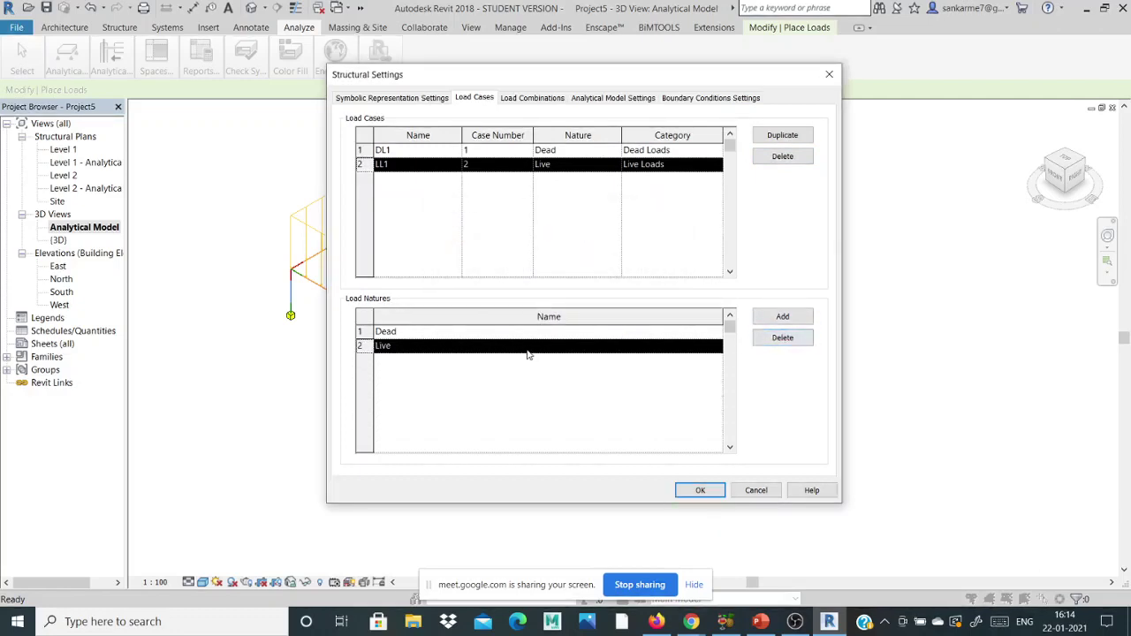
click(492, 345)
click(480, 336)
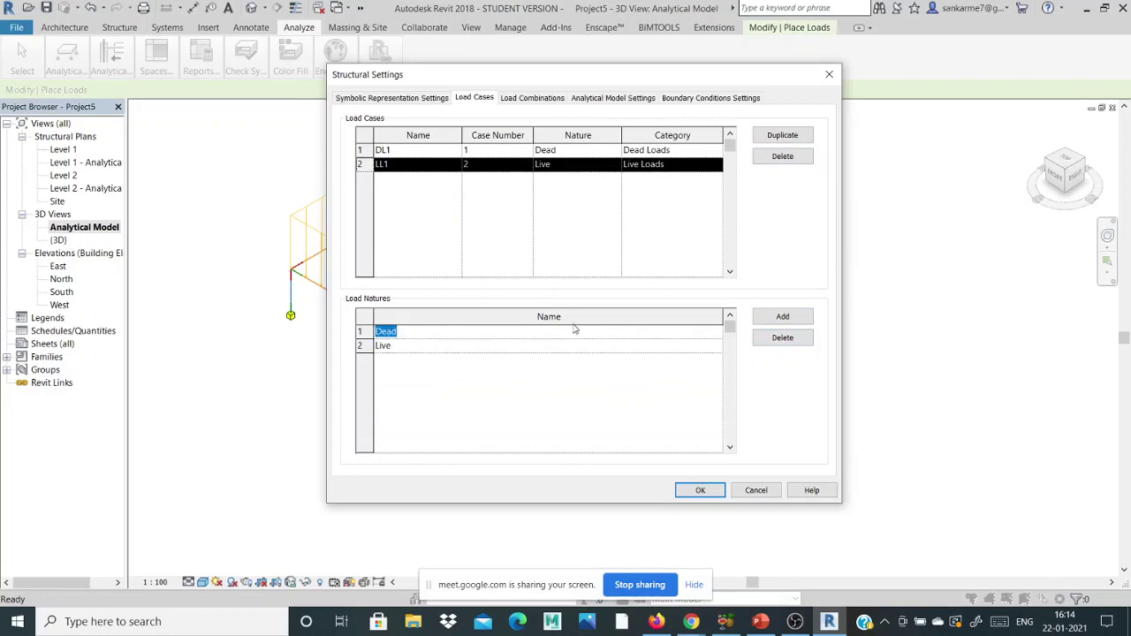
click(698, 489)
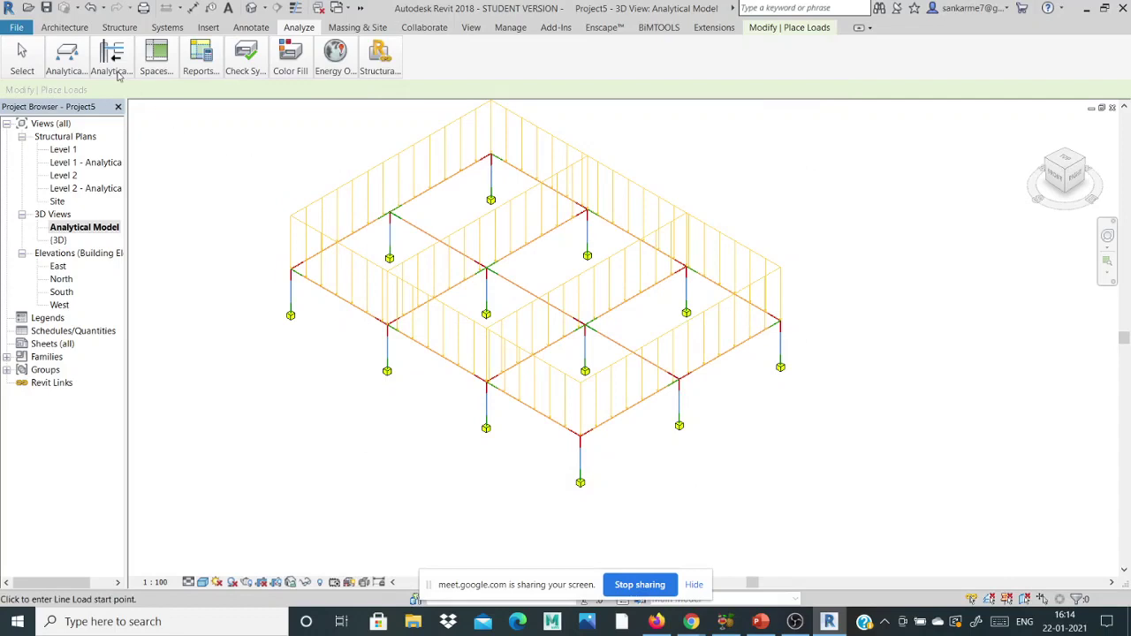
Step: Add a new load combination and give its formula a DL1 term with factor 1.5
mouse_move(67, 57)
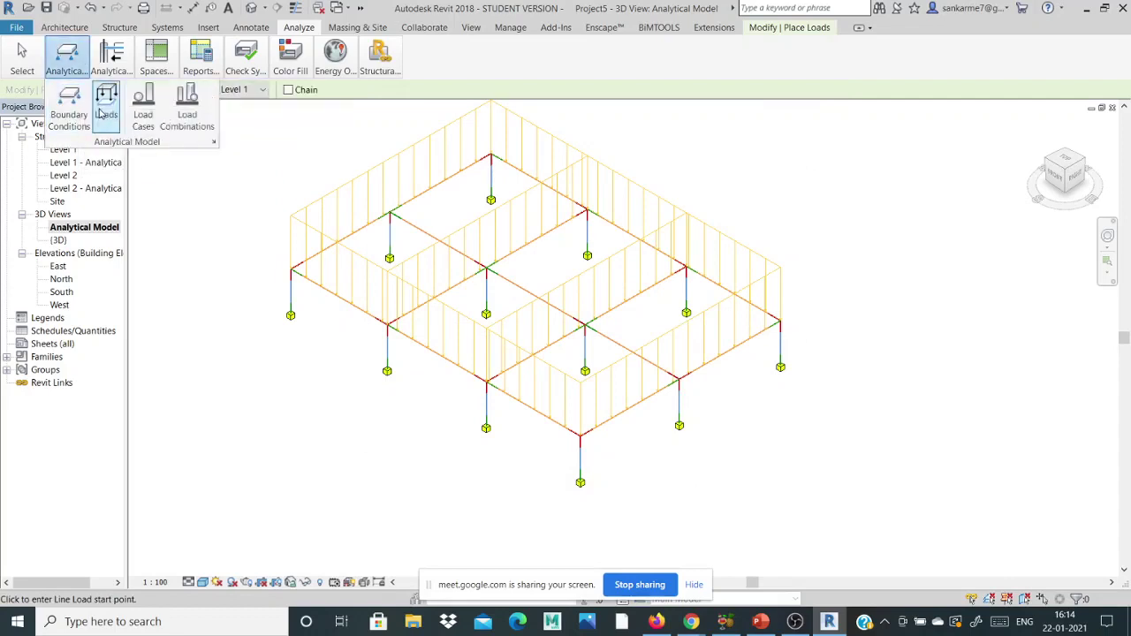
click(183, 116)
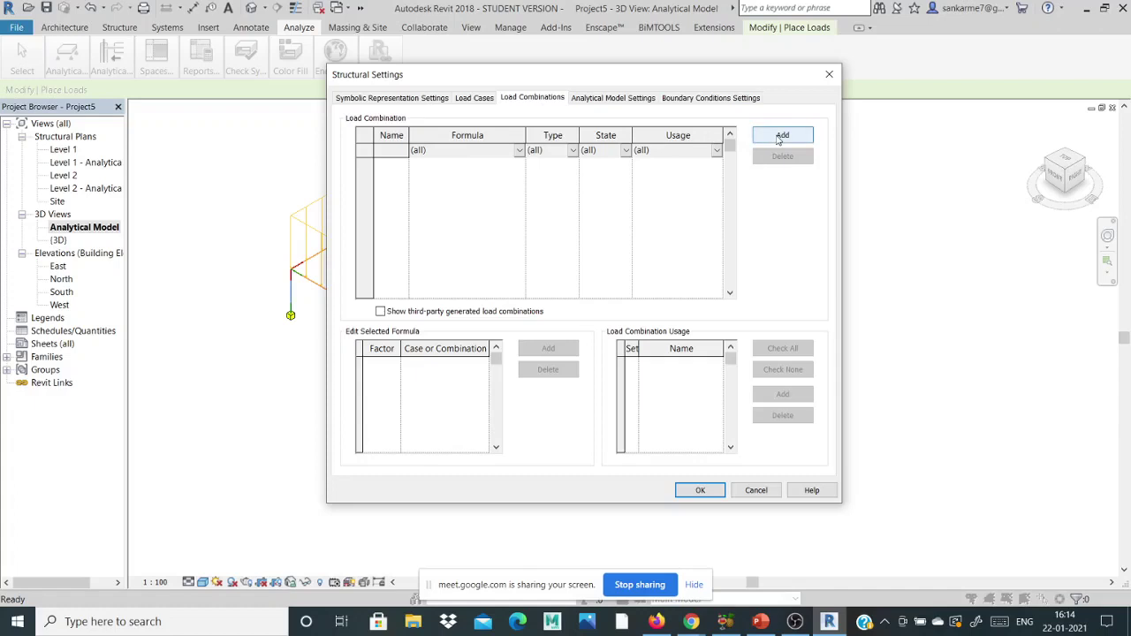
click(782, 136)
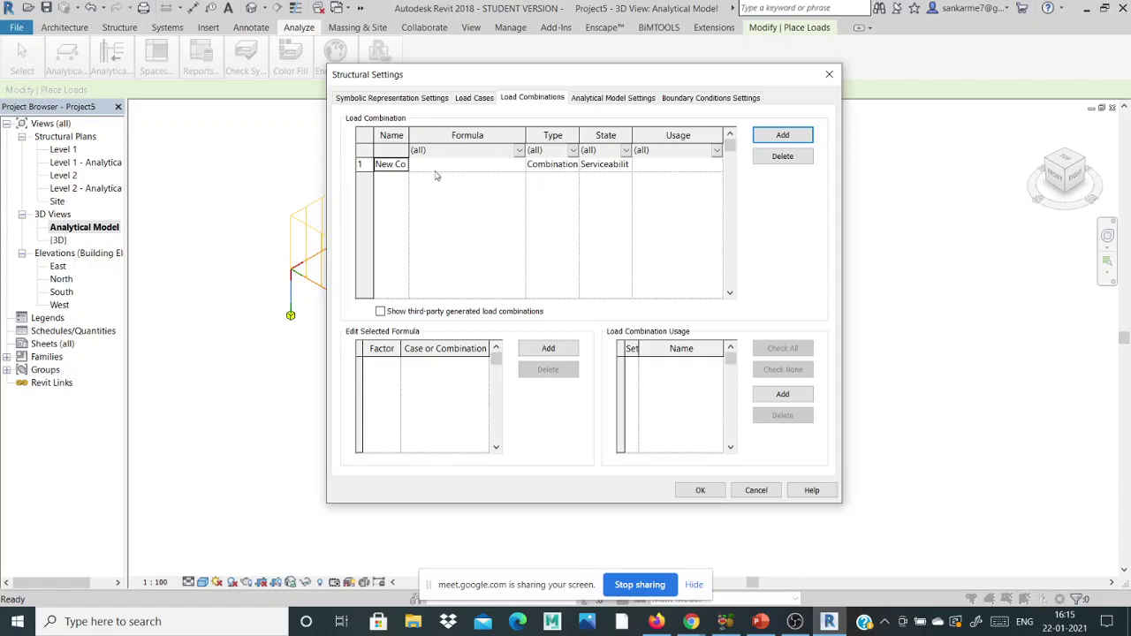
click(539, 350)
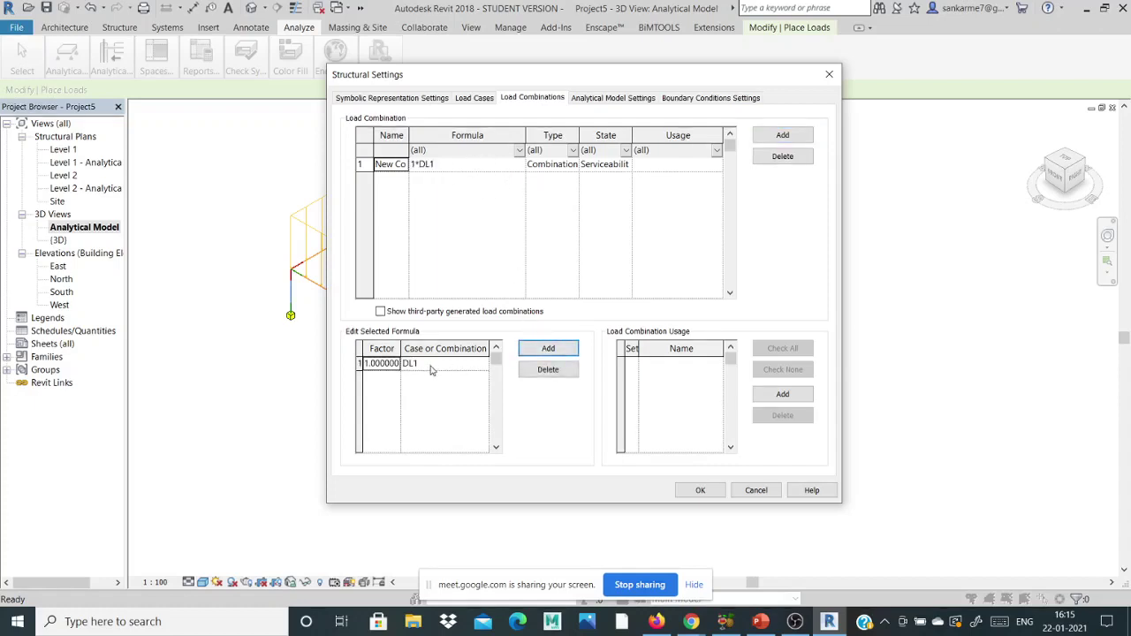
click(402, 364)
drag(402, 363, 349, 365)
text(1.5)
click(453, 376)
Step: Add a second term to the combination formula using load case LL1 with factor 1.5
click(536, 354)
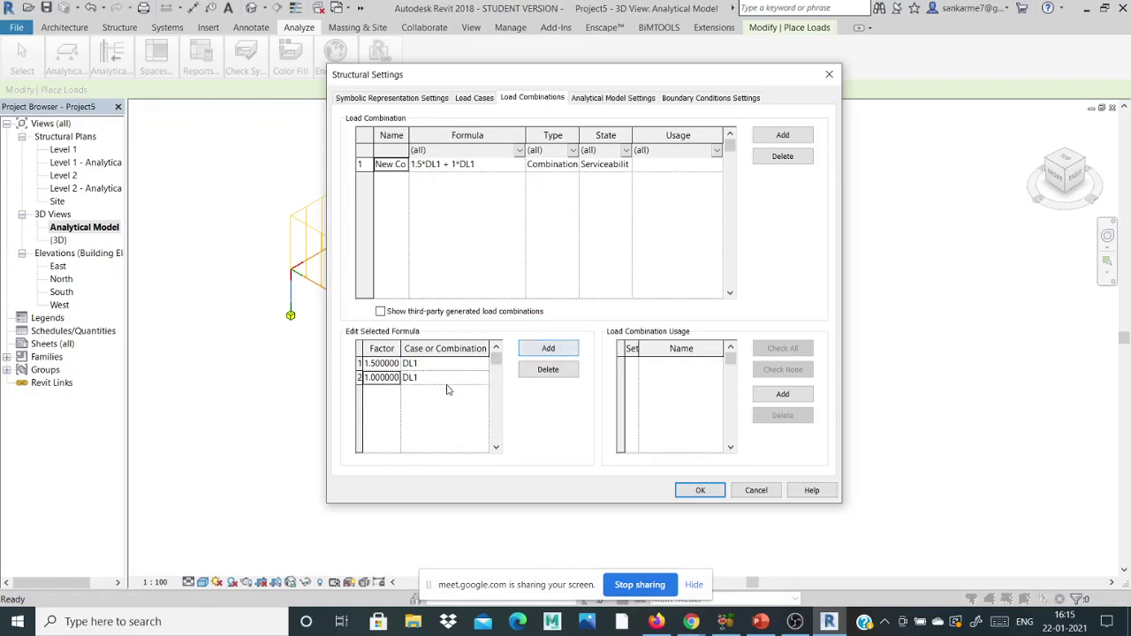
click(463, 382)
click(482, 380)
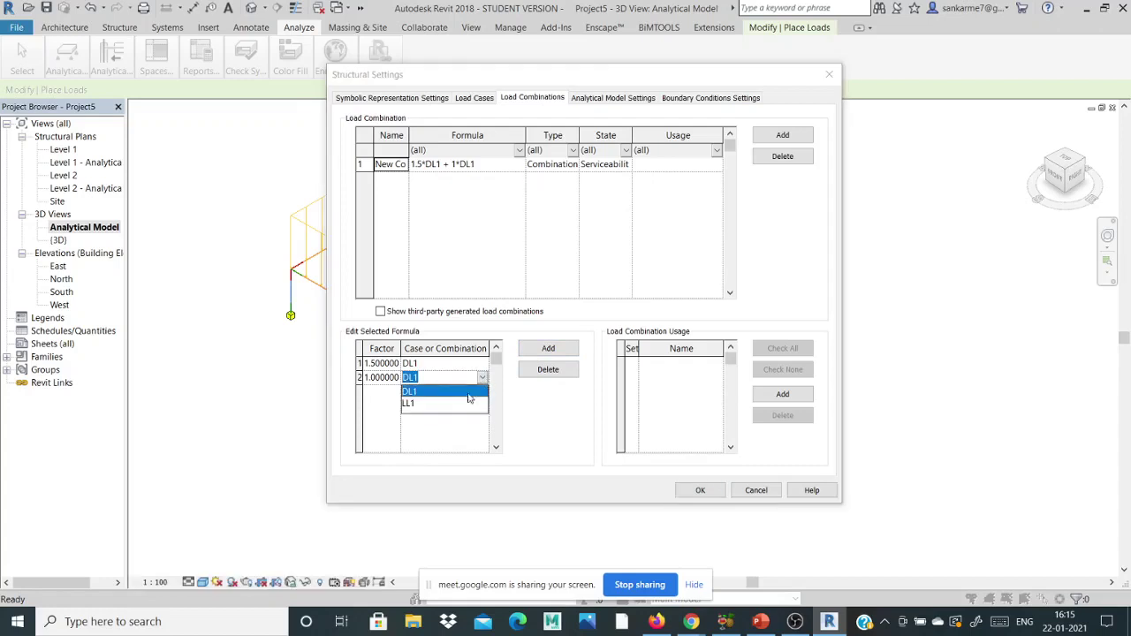
click(429, 405)
click(395, 377)
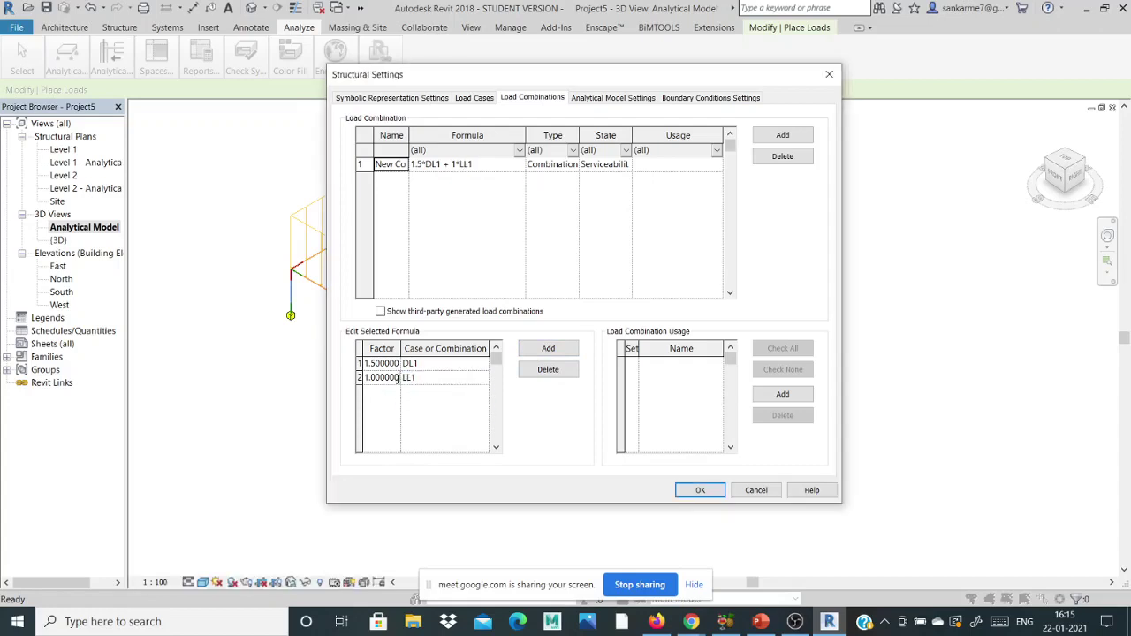
double_click(397, 377)
text(1.5)
click(465, 386)
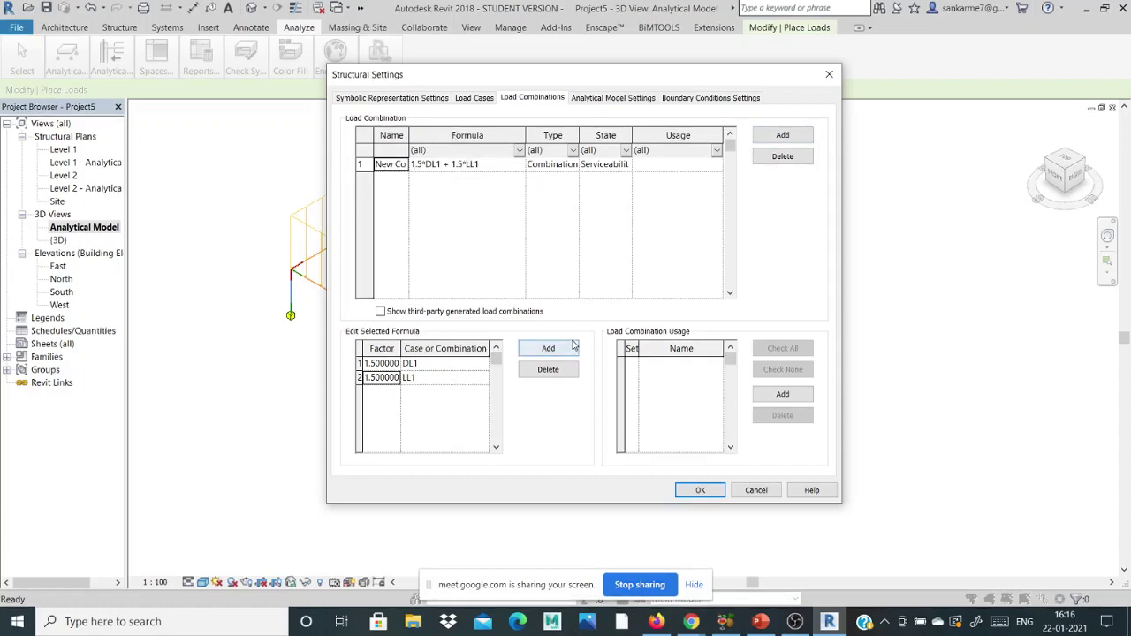
click(441, 365)
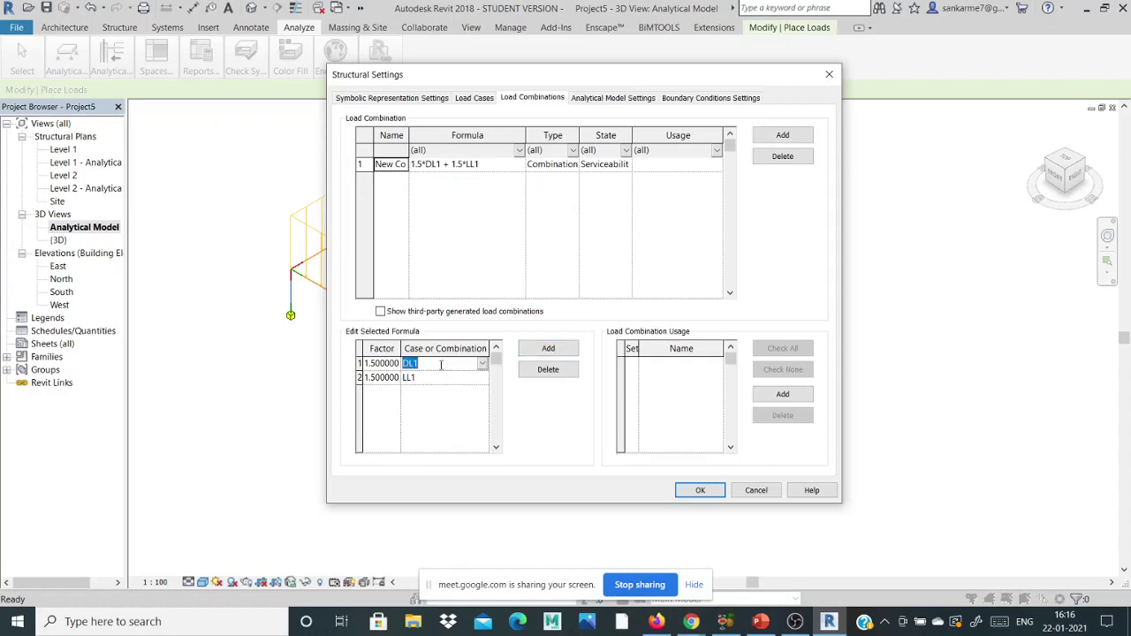
click(382, 363)
click(428, 379)
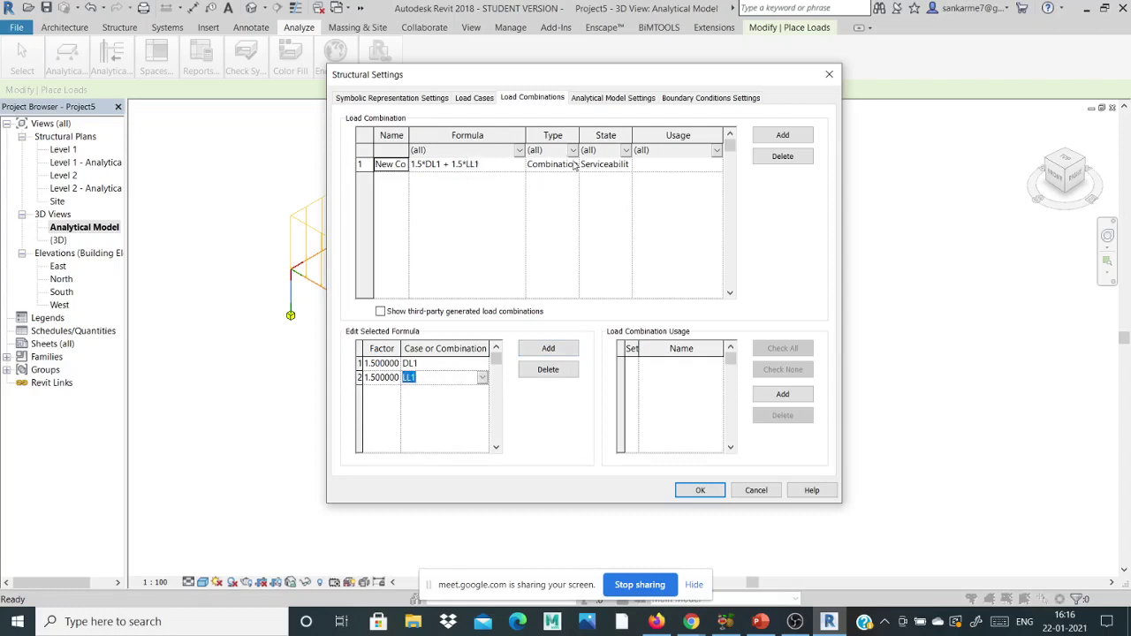
click(623, 169)
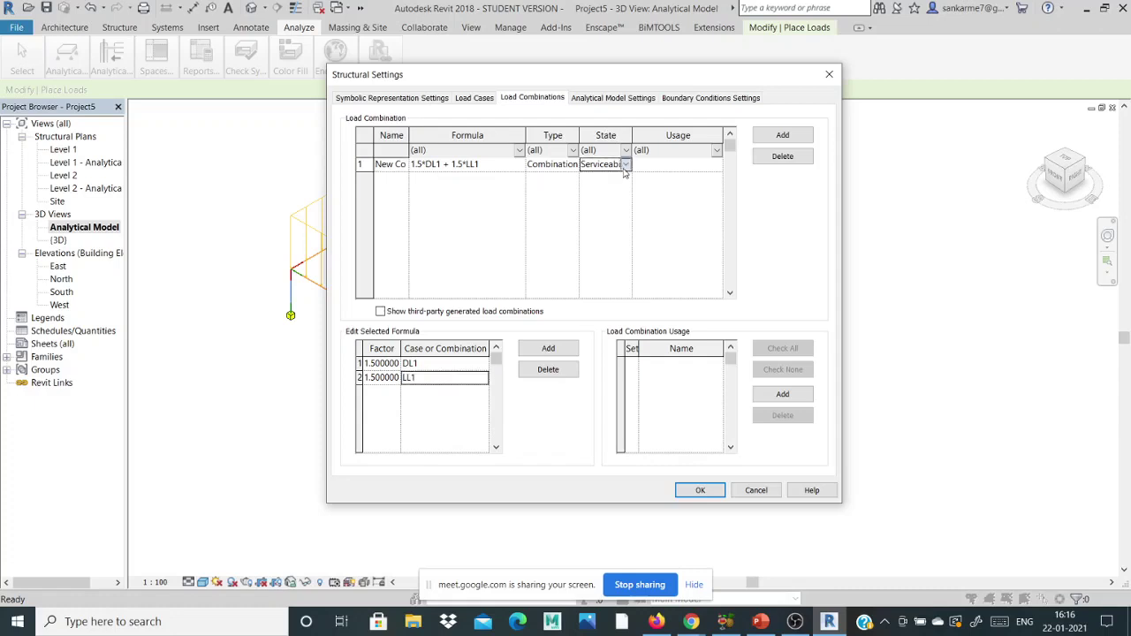
click(625, 166)
click(623, 173)
click(663, 178)
Step: Add a load combination usage, set it for the combination and accept the structural settings
click(782, 395)
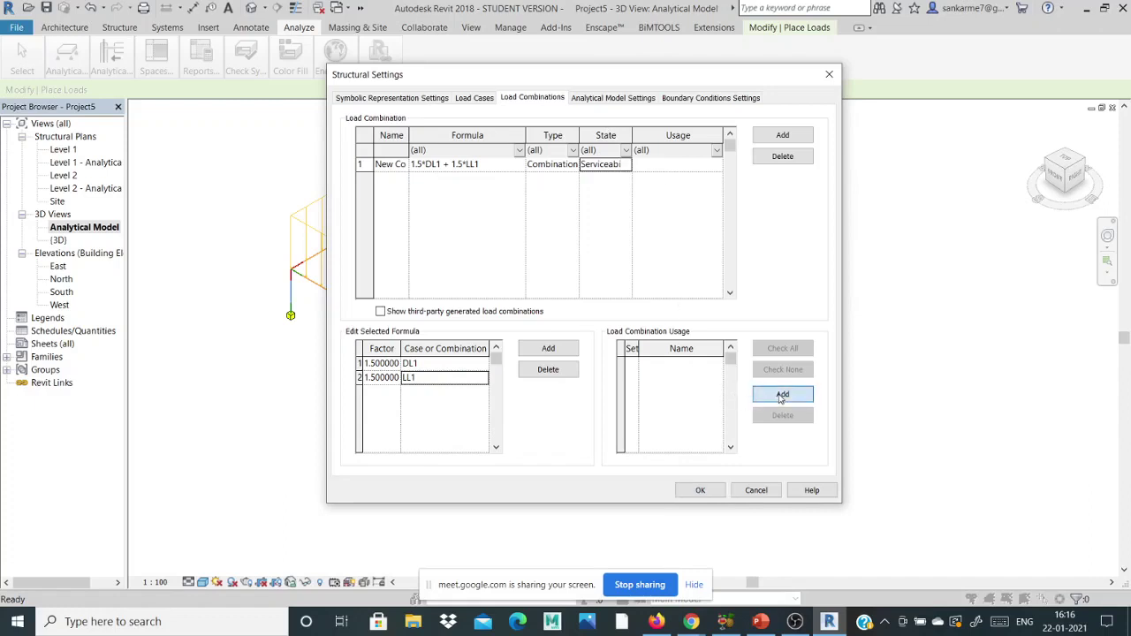
click(633, 364)
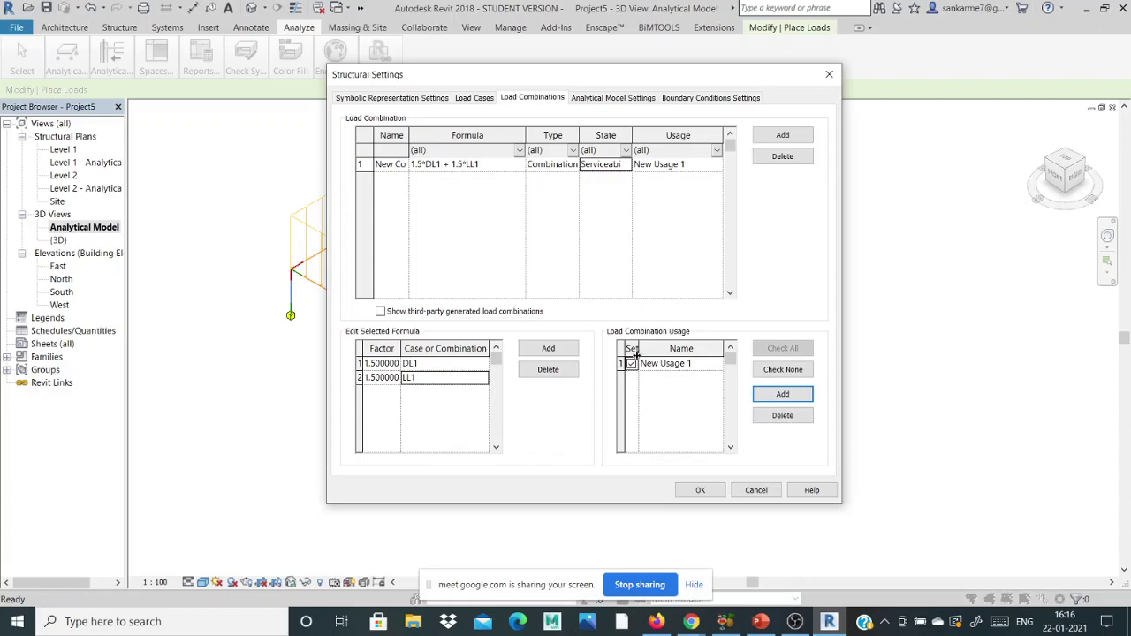
click(666, 173)
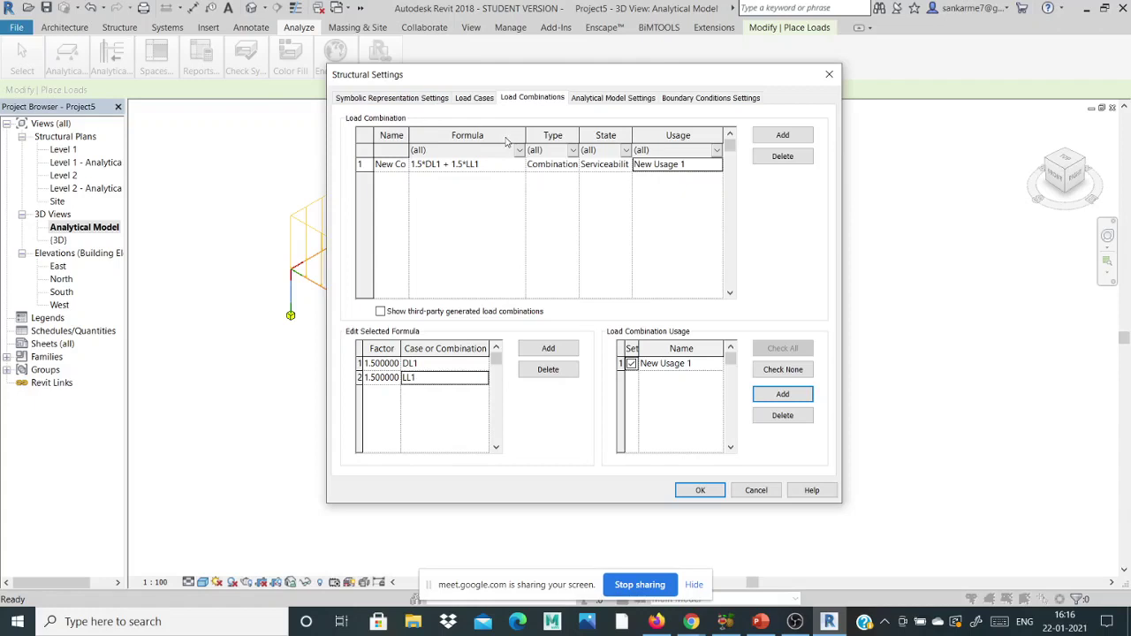
click(691, 490)
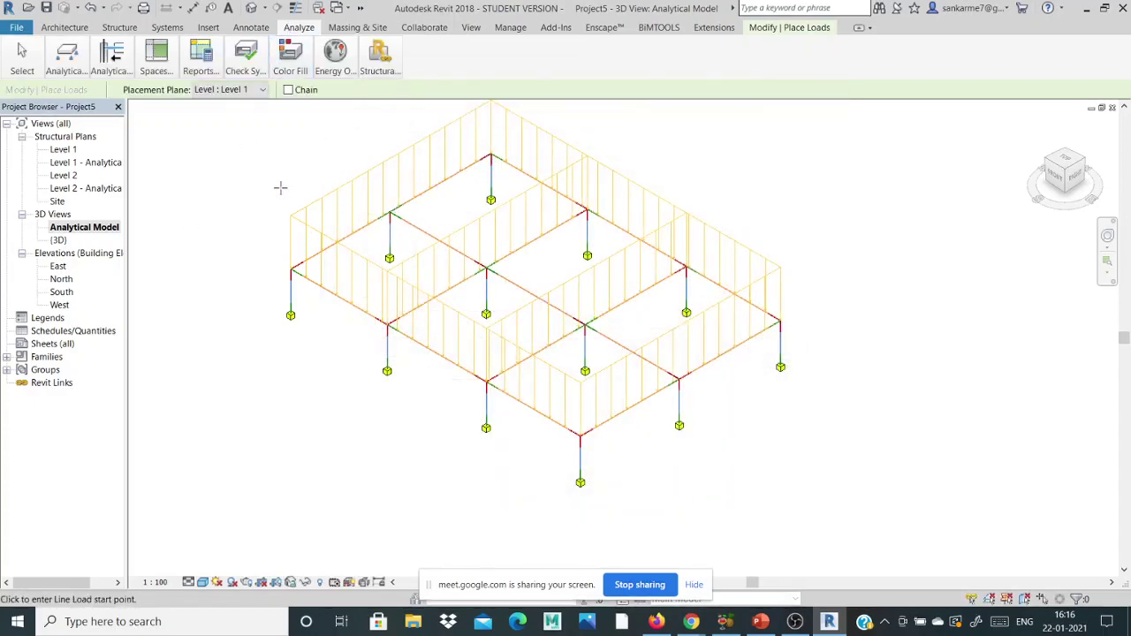
scroll(280, 188, up, 2)
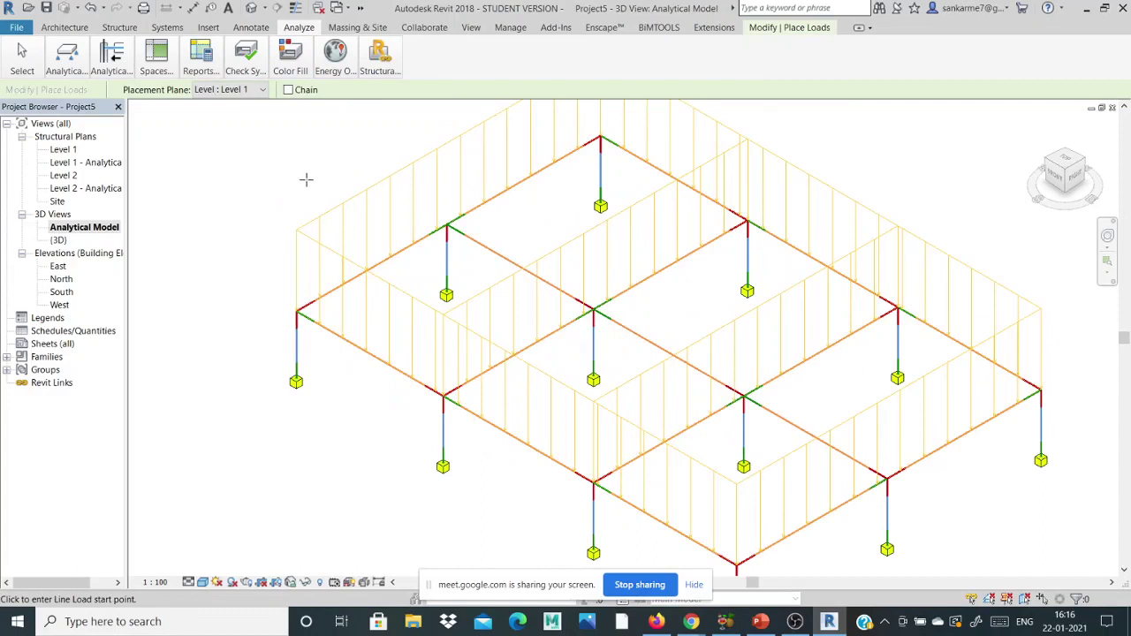
scroll(221, 343, down, 2)
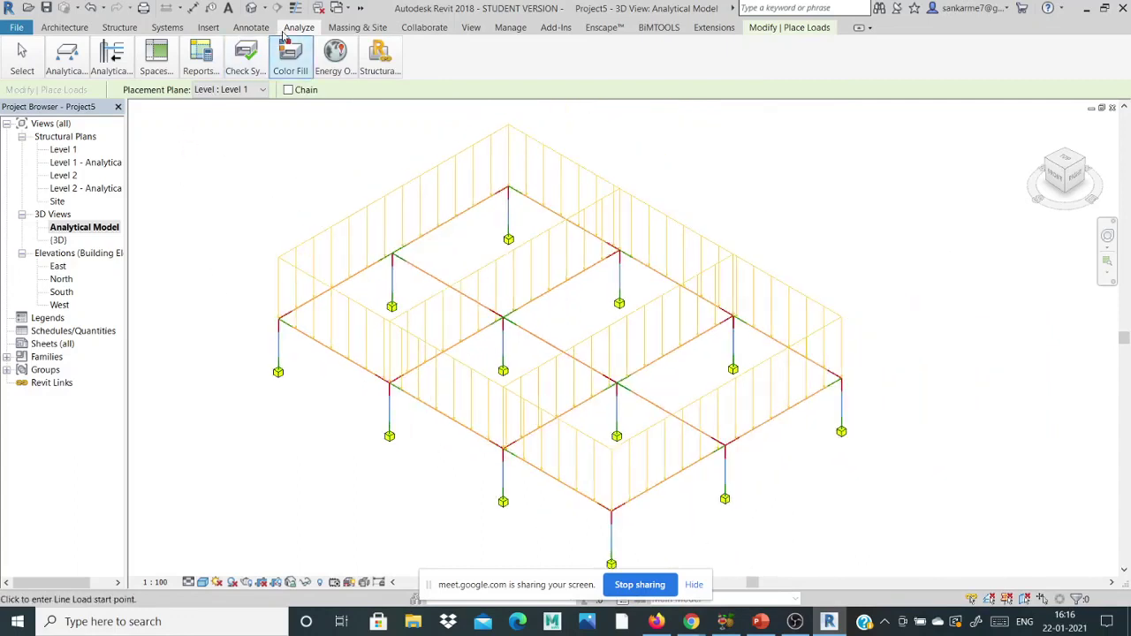
Step: Start placing point boundary conditions and review the available support states, keeping Fixed
click(66, 58)
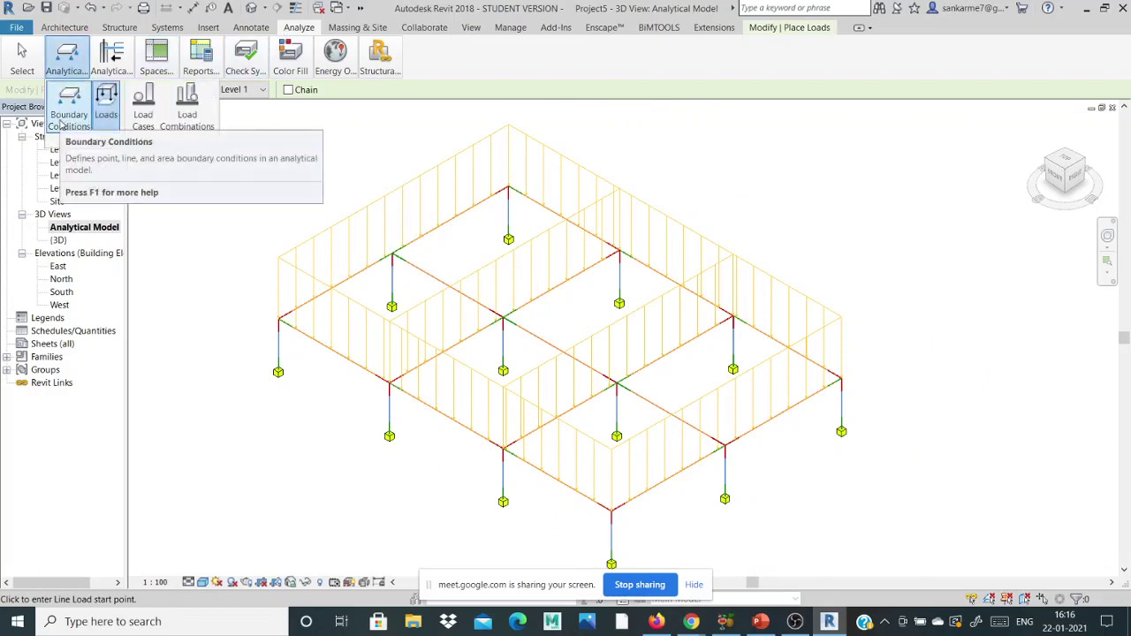
click(64, 115)
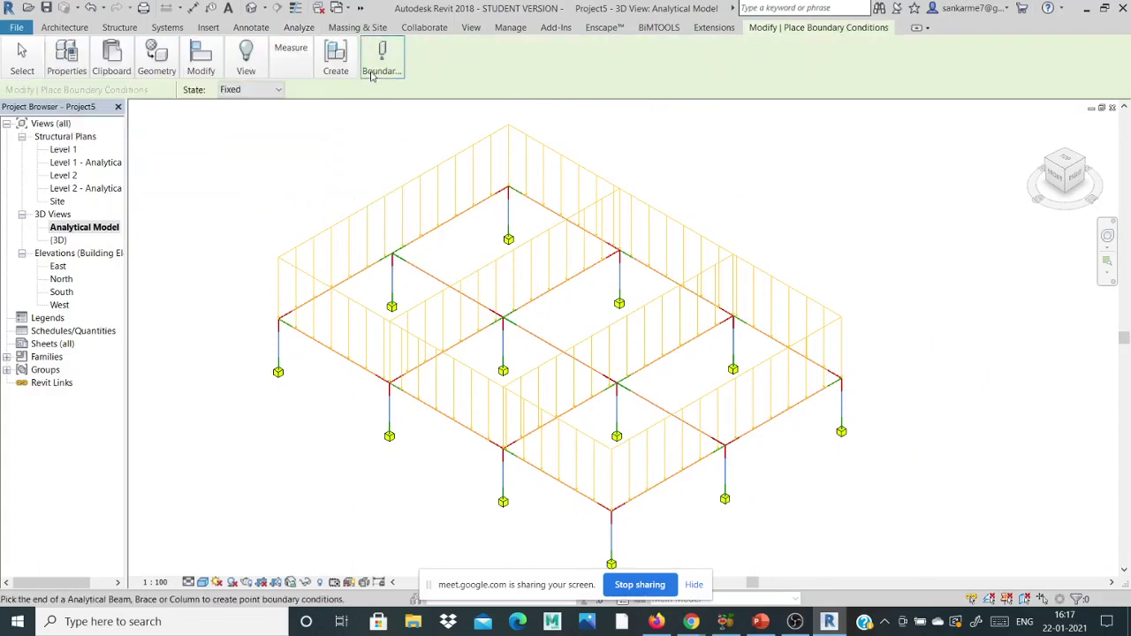
mouse_move(368, 78)
click(253, 90)
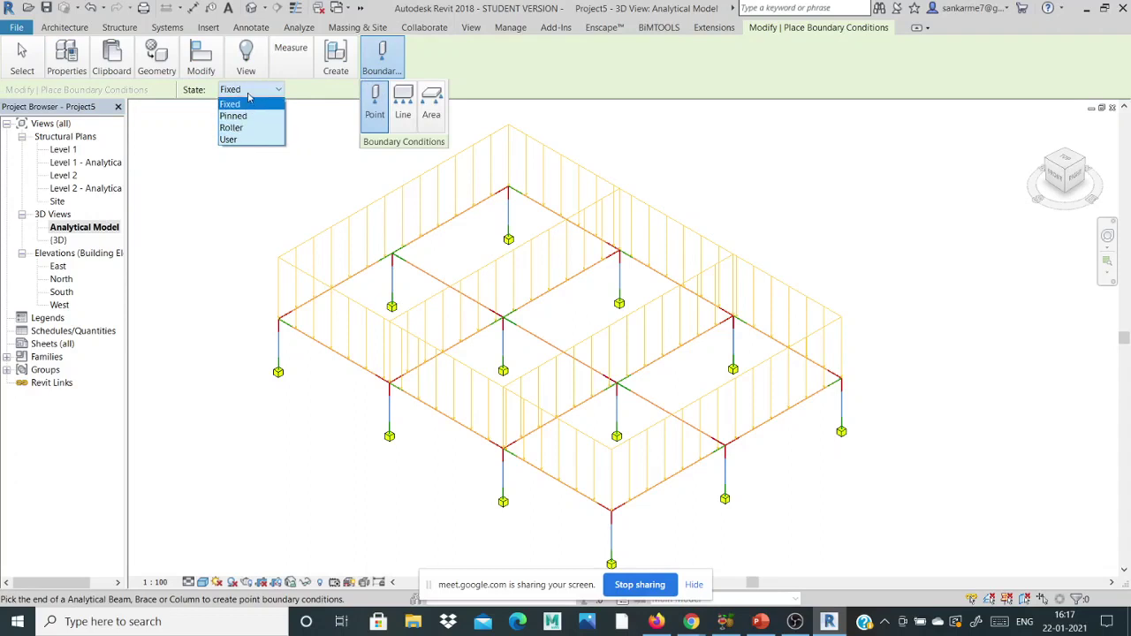
click(255, 105)
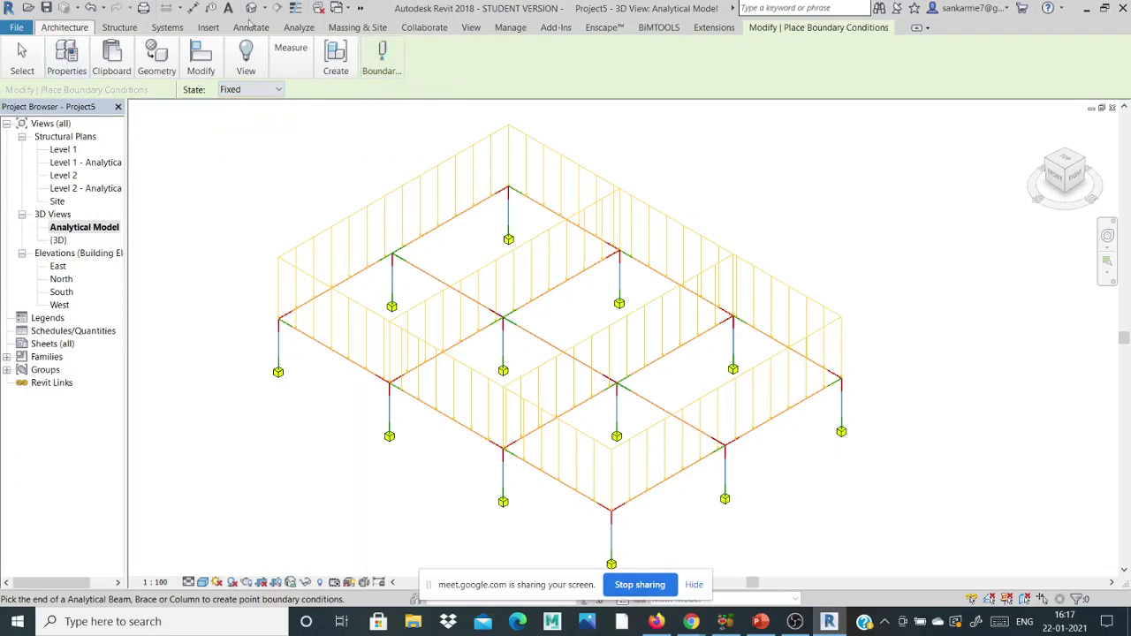
Step: Start placing loads and review the available load types, including the area load
click(299, 26)
mouse_move(106, 75)
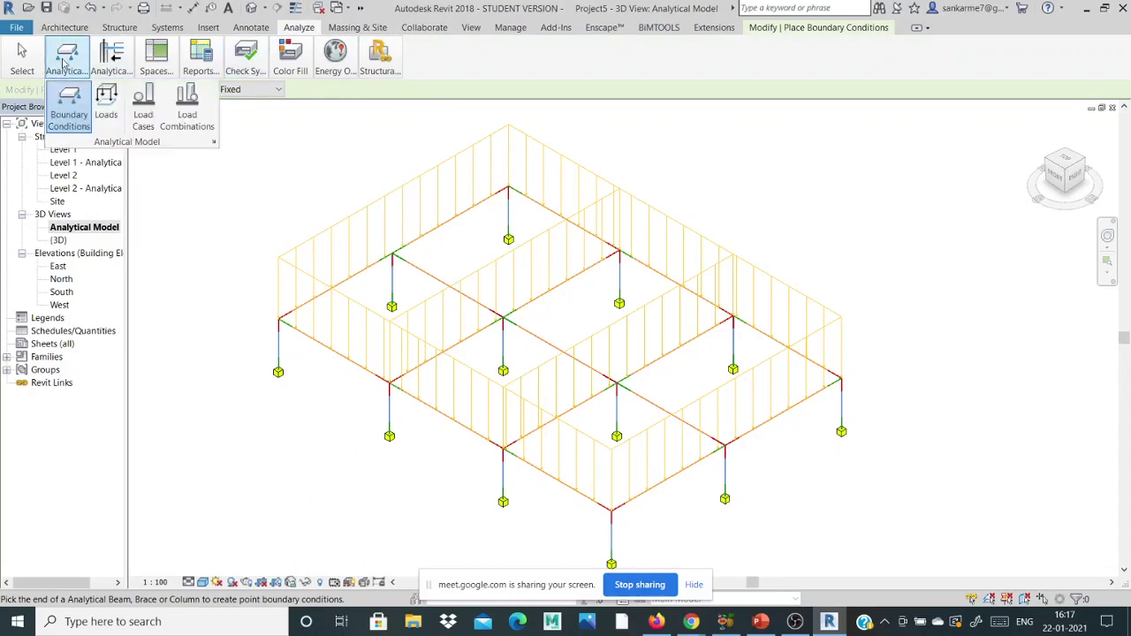
click(106, 104)
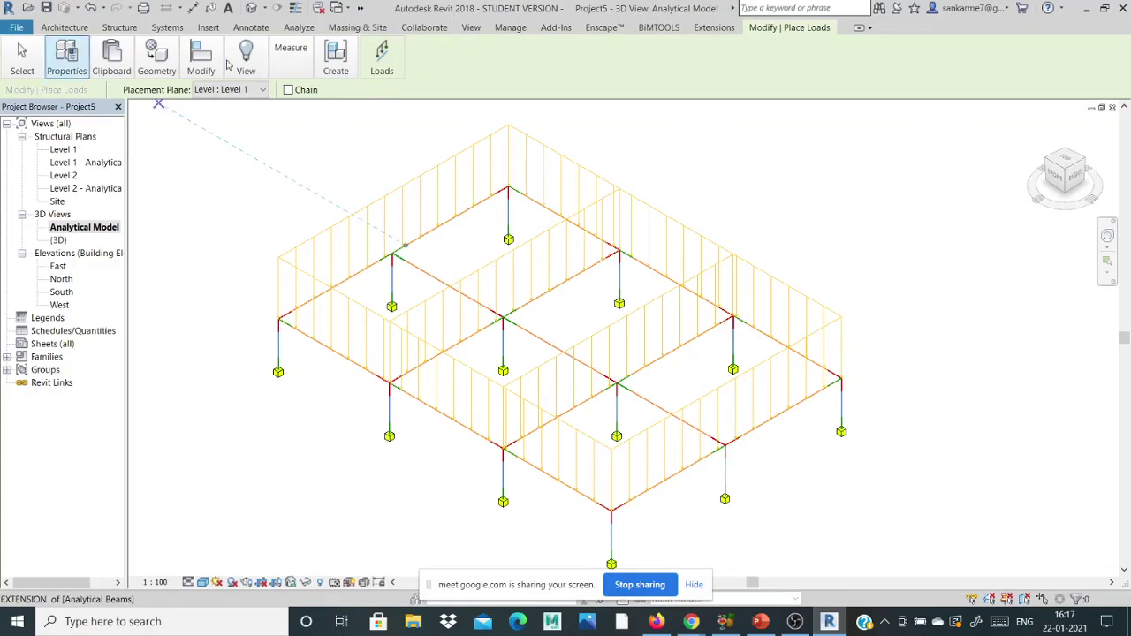
mouse_move(389, 60)
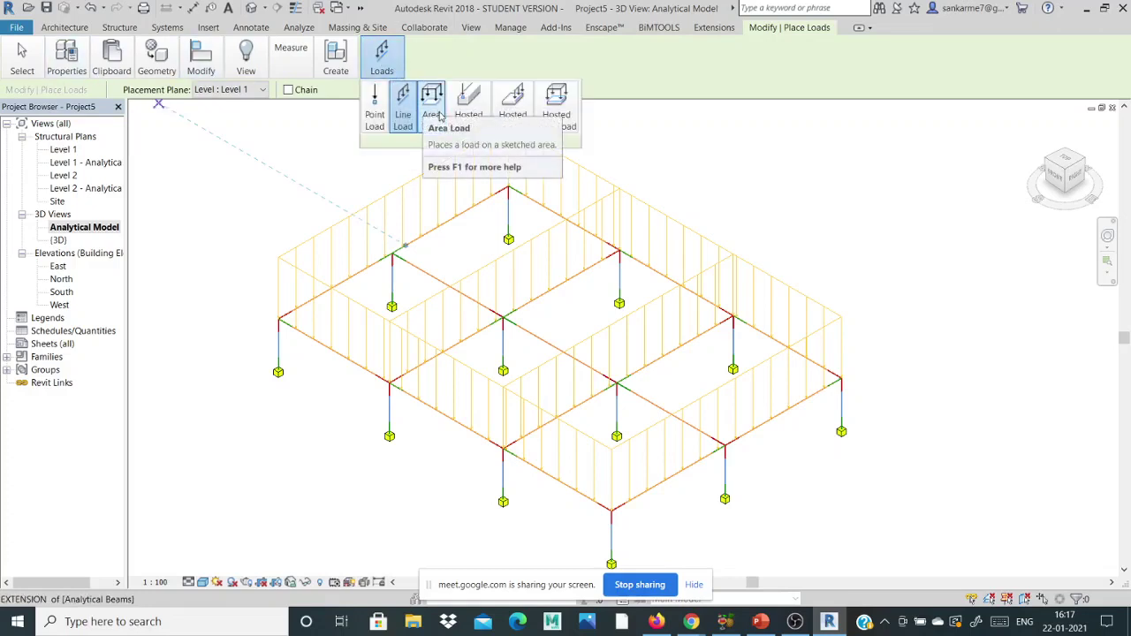
Step: Review the formula terms and usage of the existing load combination, and accept the structural settings
click(299, 28)
mouse_move(66, 55)
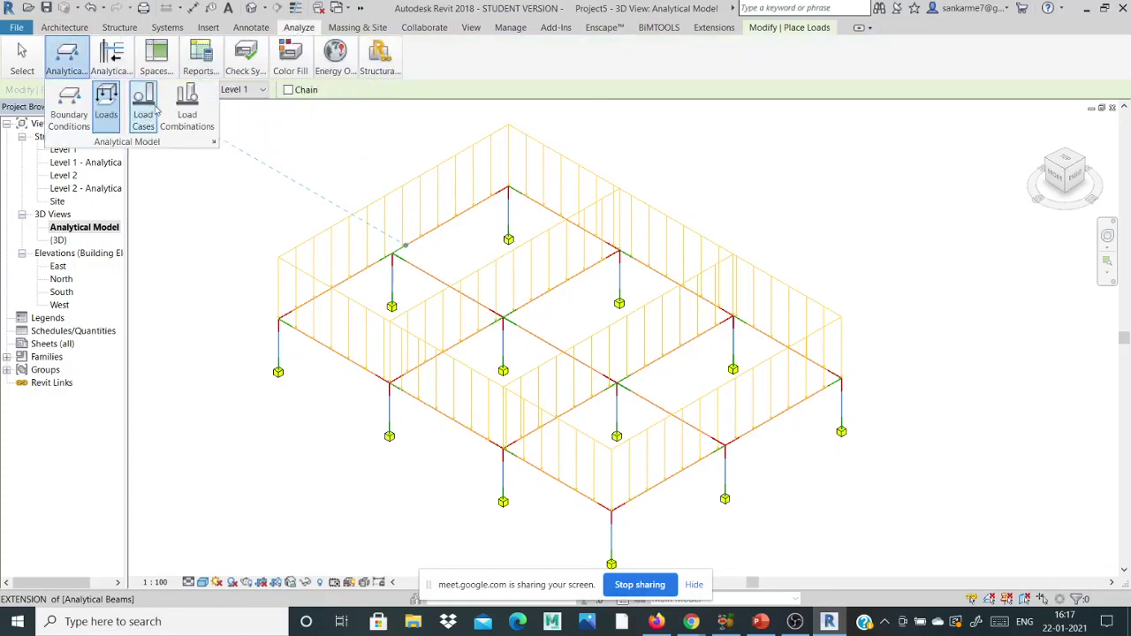
click(185, 108)
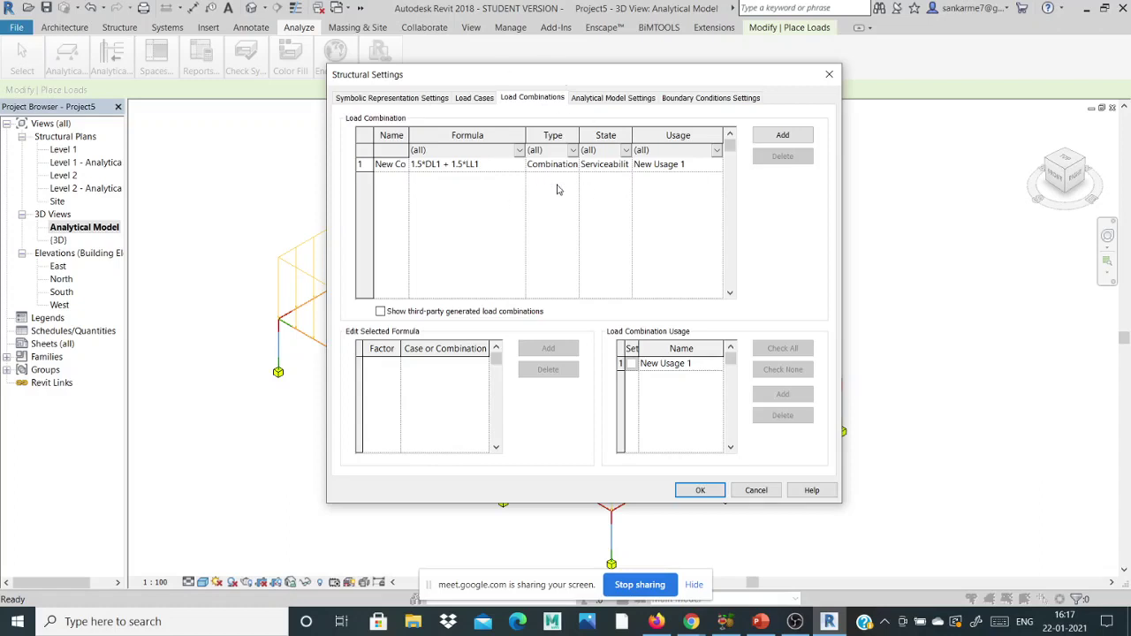
click(497, 166)
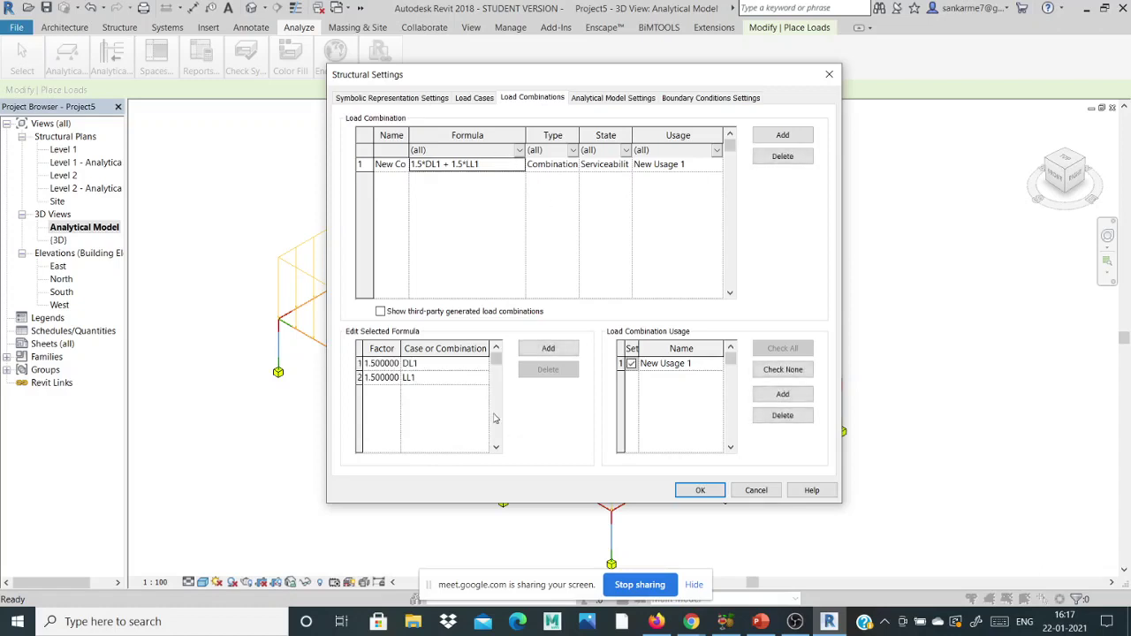
click(661, 166)
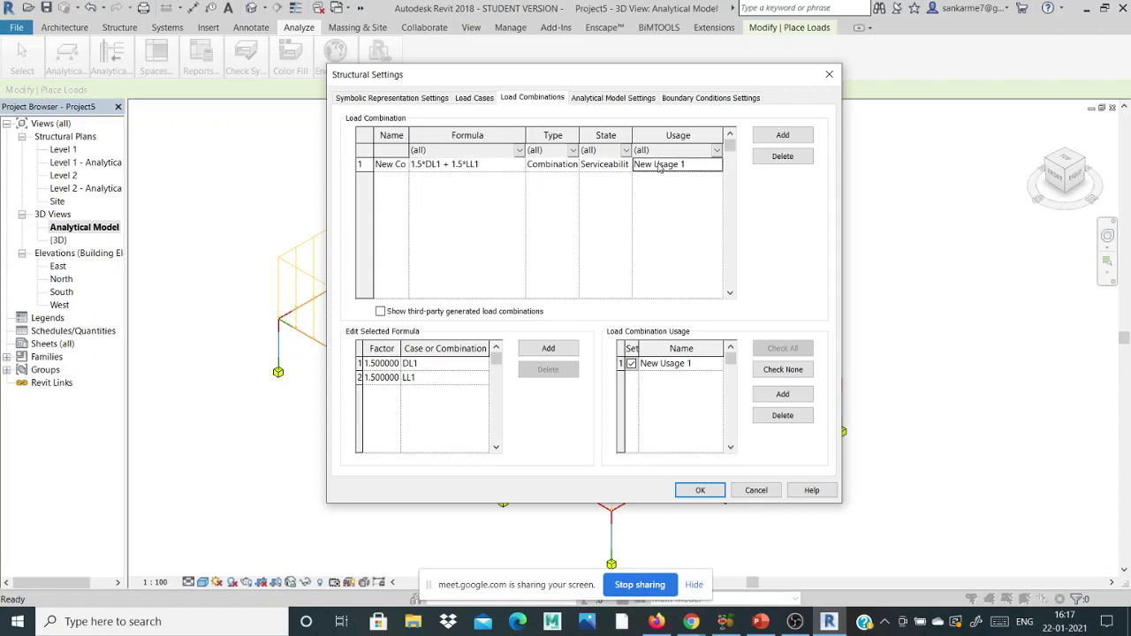
click(698, 491)
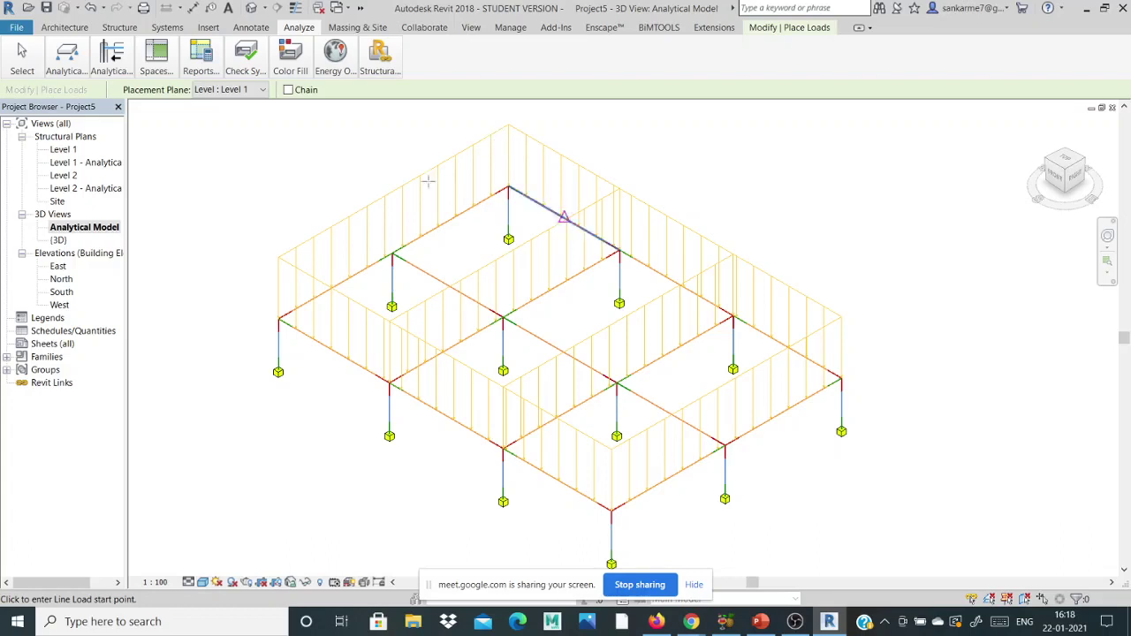
Step: End load placement and send the model to Robot Structural Analysis using direct integration
click(387, 58)
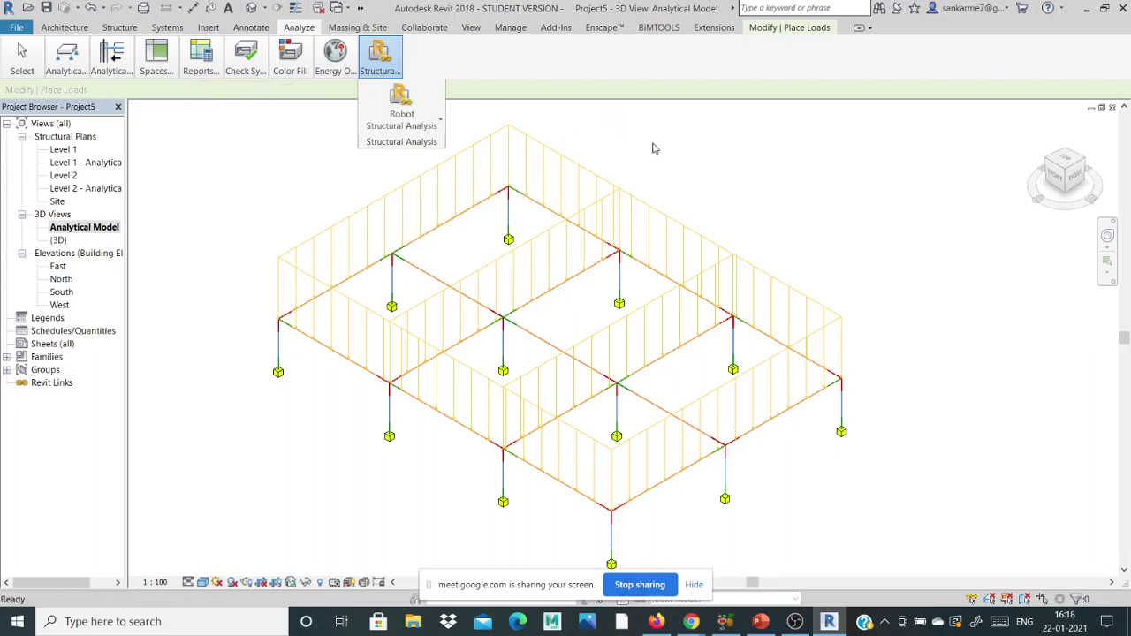
key(Escape)
key(Escape)
click(401, 72)
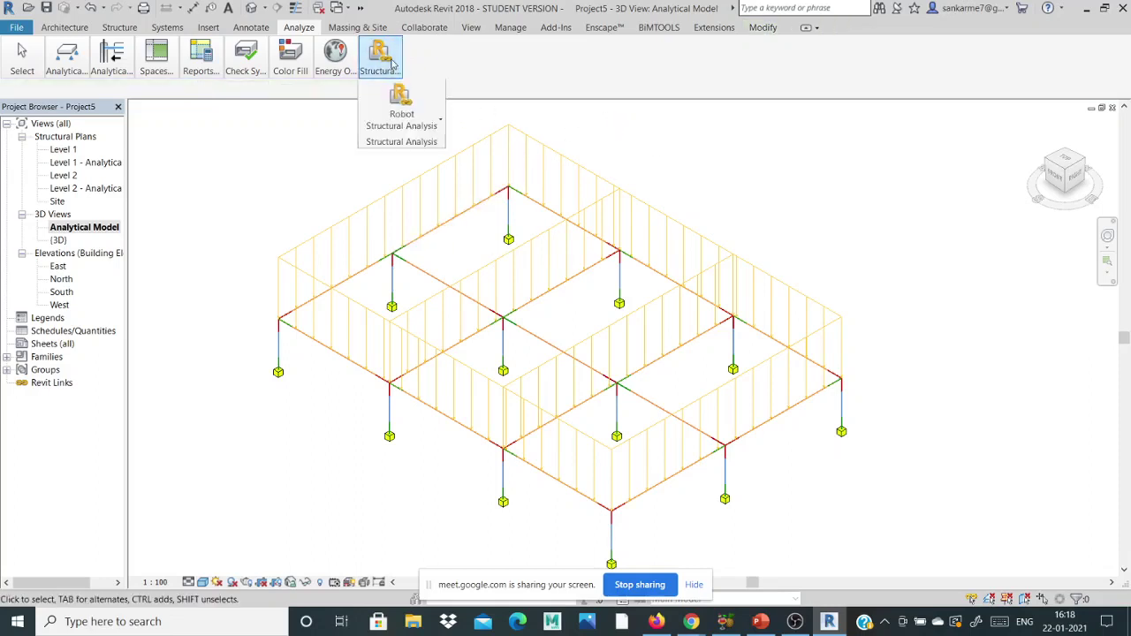
click(434, 127)
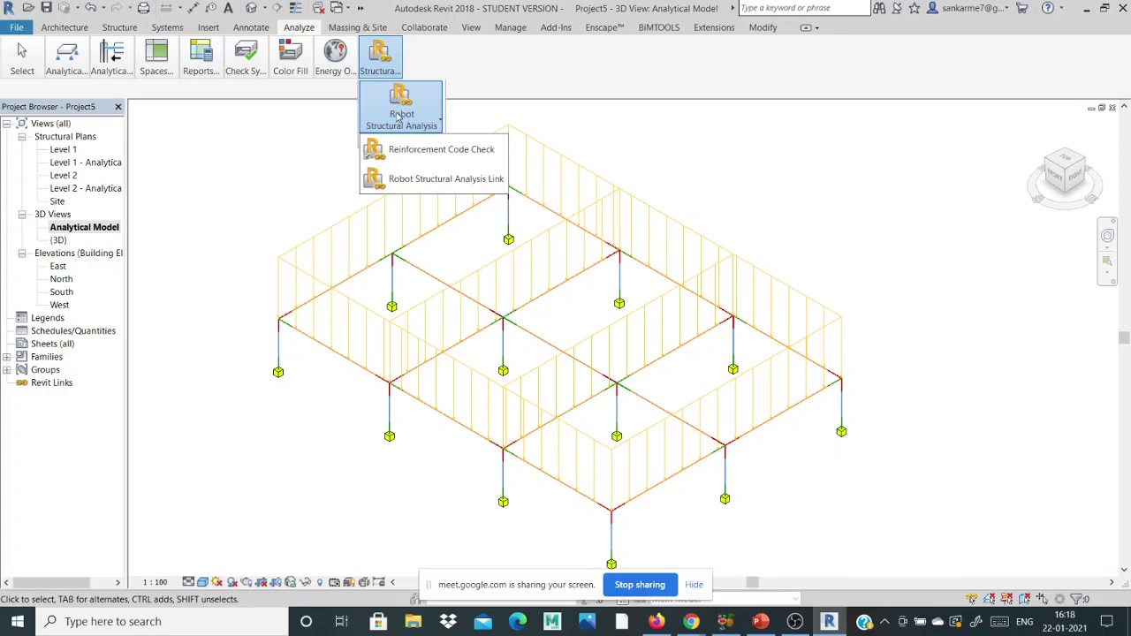
click(404, 180)
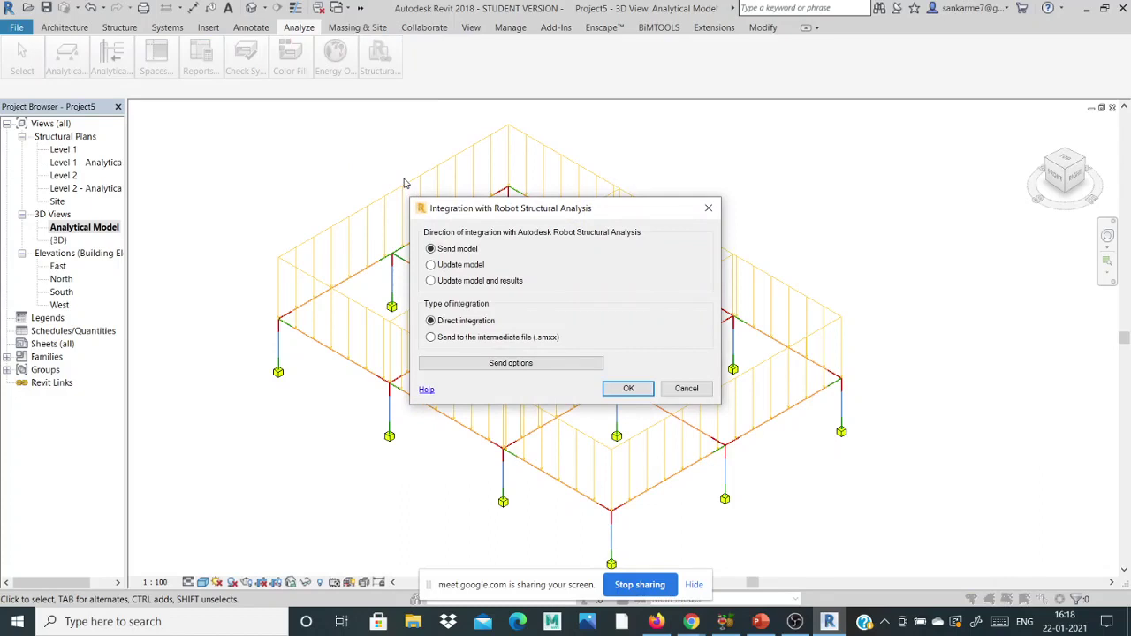
click(648, 391)
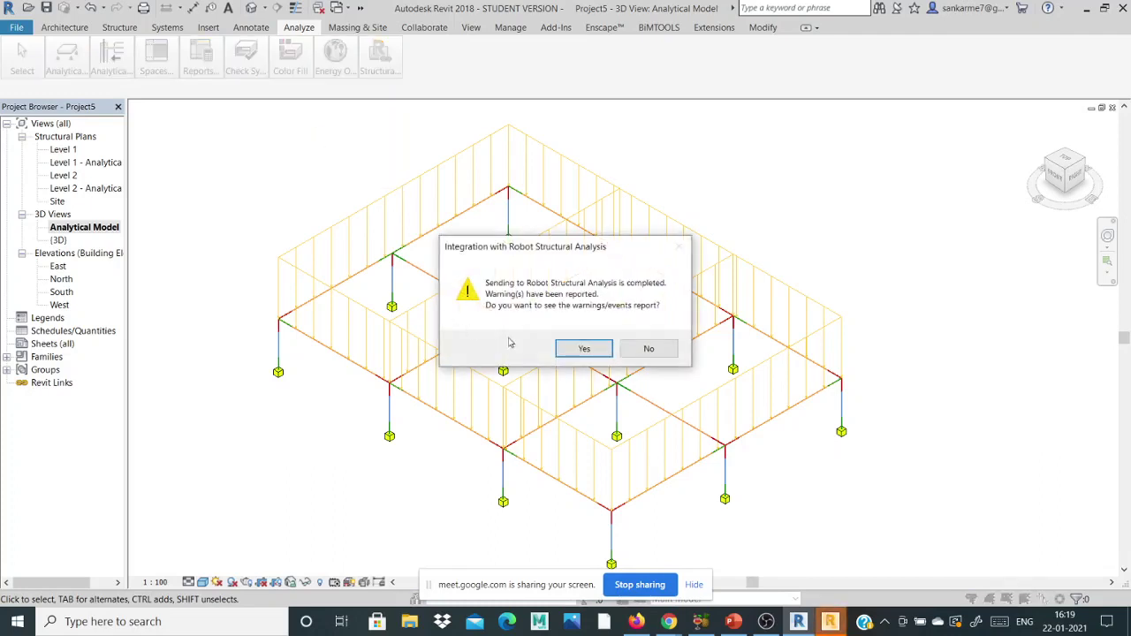
Step: Read through the warnings and events report of the model transfer and close it
click(582, 348)
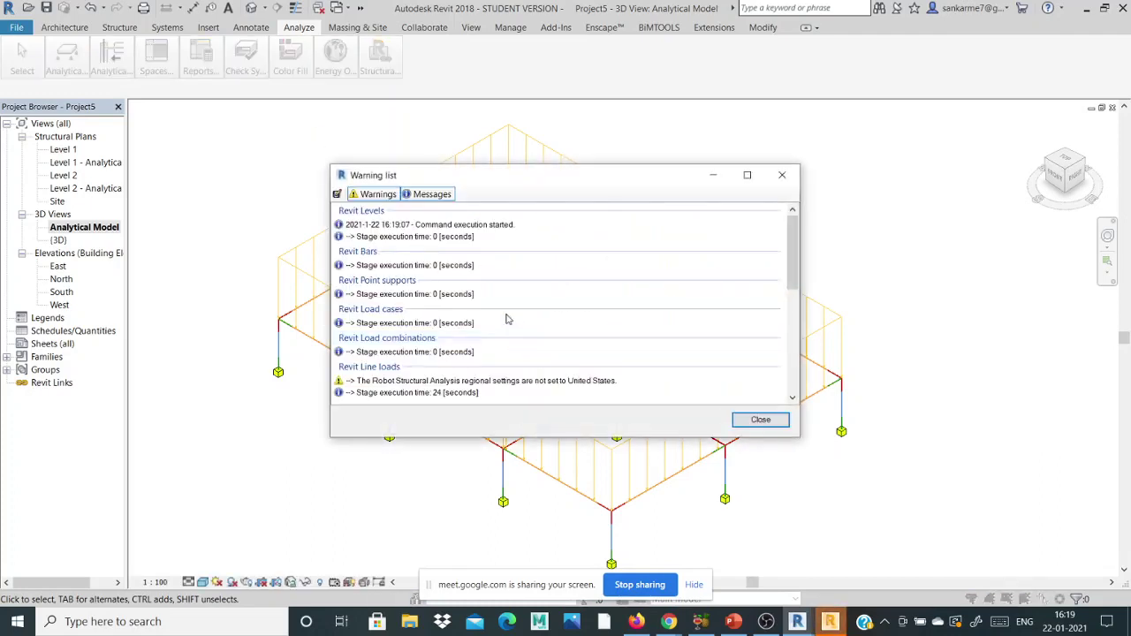
scroll(442, 300, down, 5)
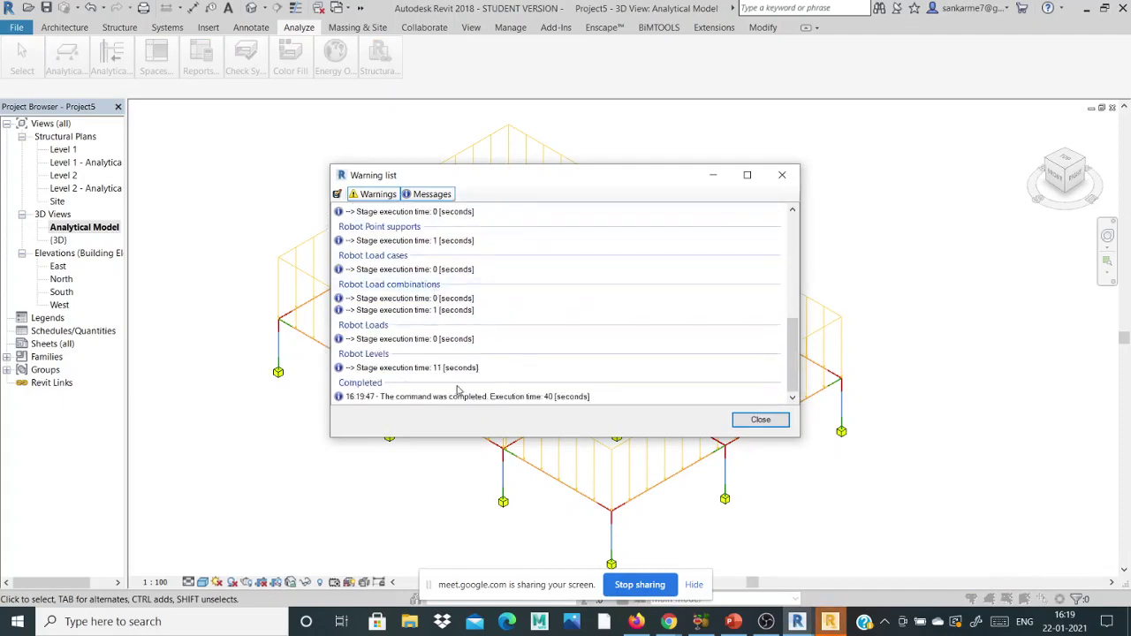
scroll(455, 390, up, 4)
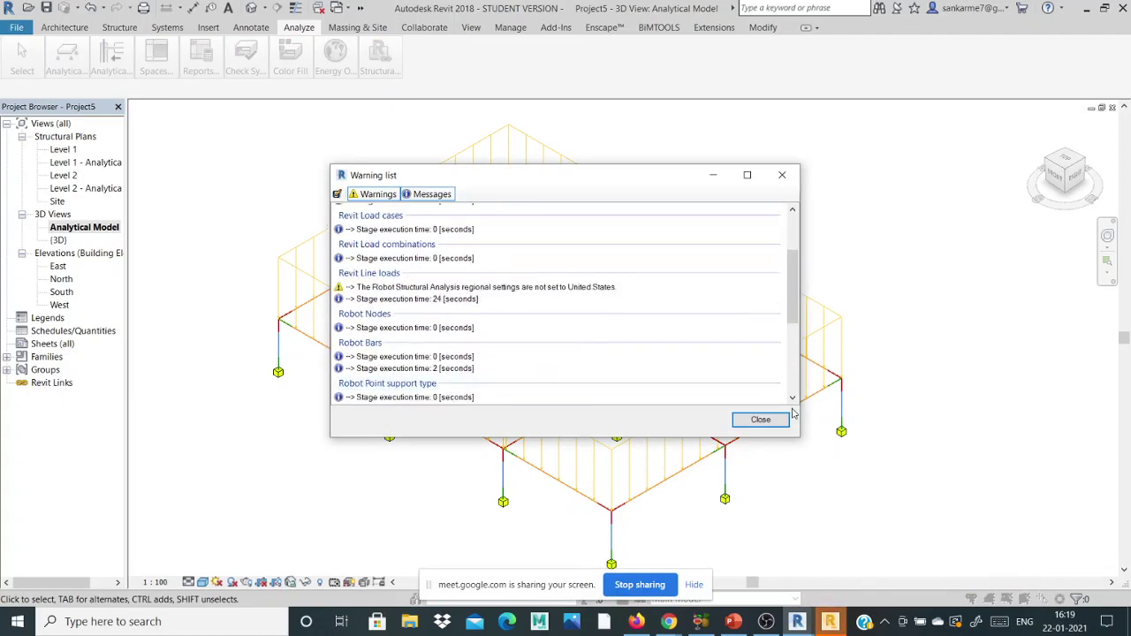
click(761, 419)
Step: Switch to Robot Structural Analysis, expand the beams of the transferred frame and select beam 16
click(831, 623)
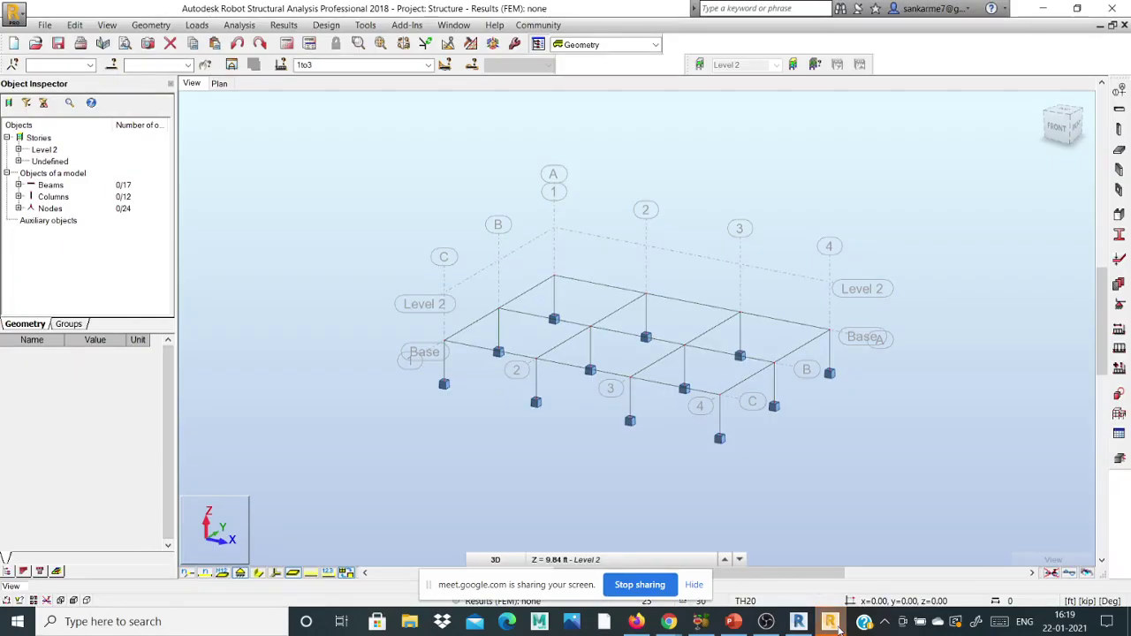
scroll(617, 341, up, 4)
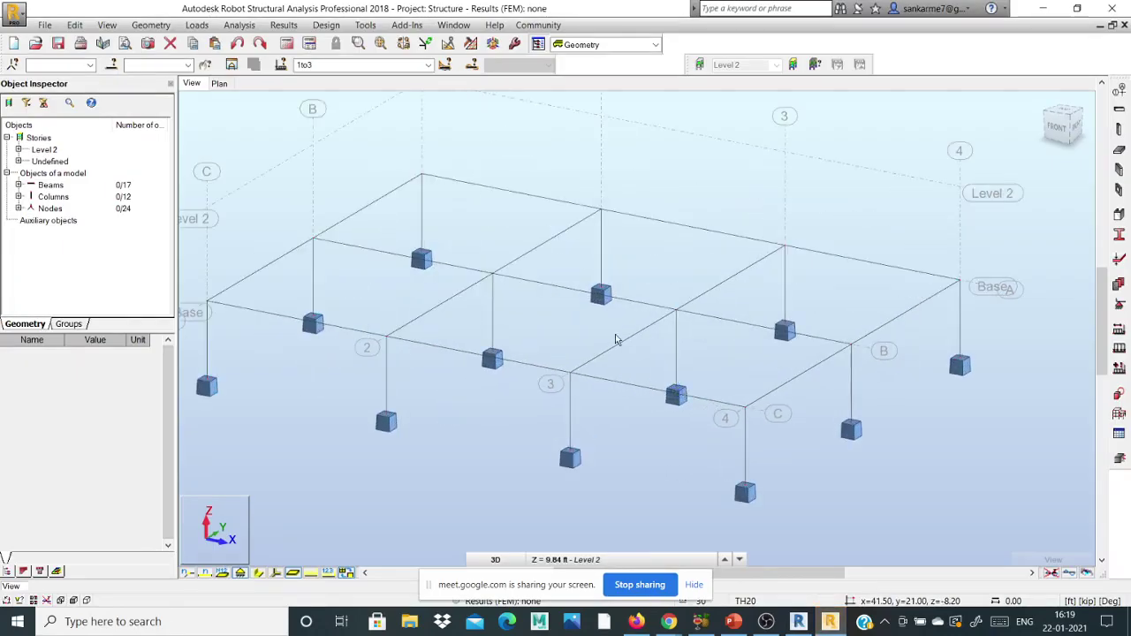
scroll(619, 354, down, 1)
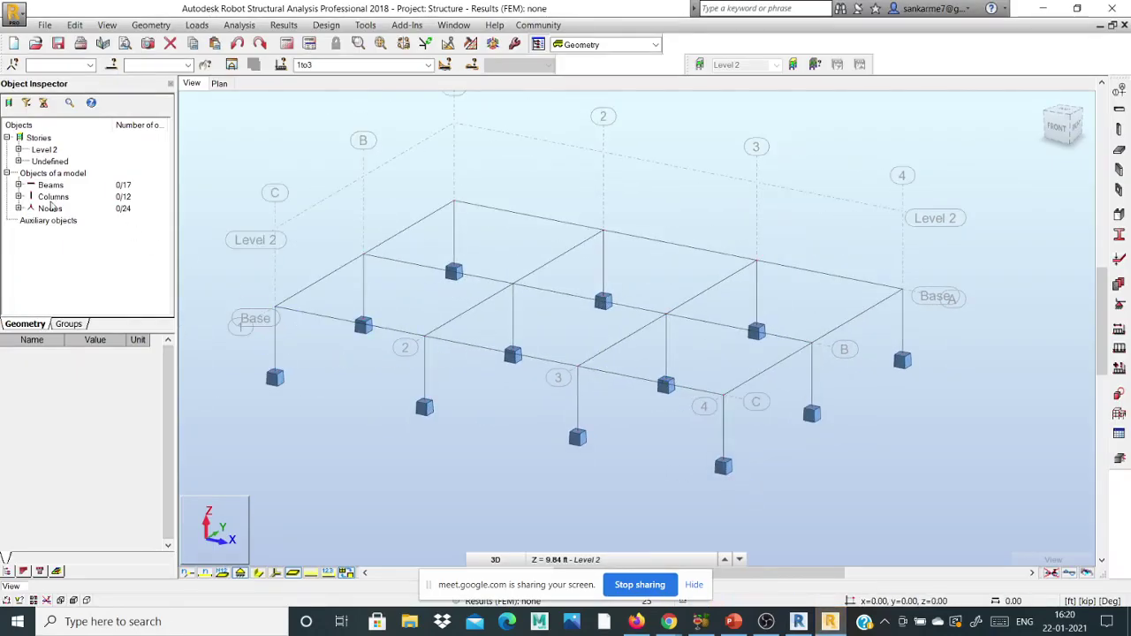
click(19, 184)
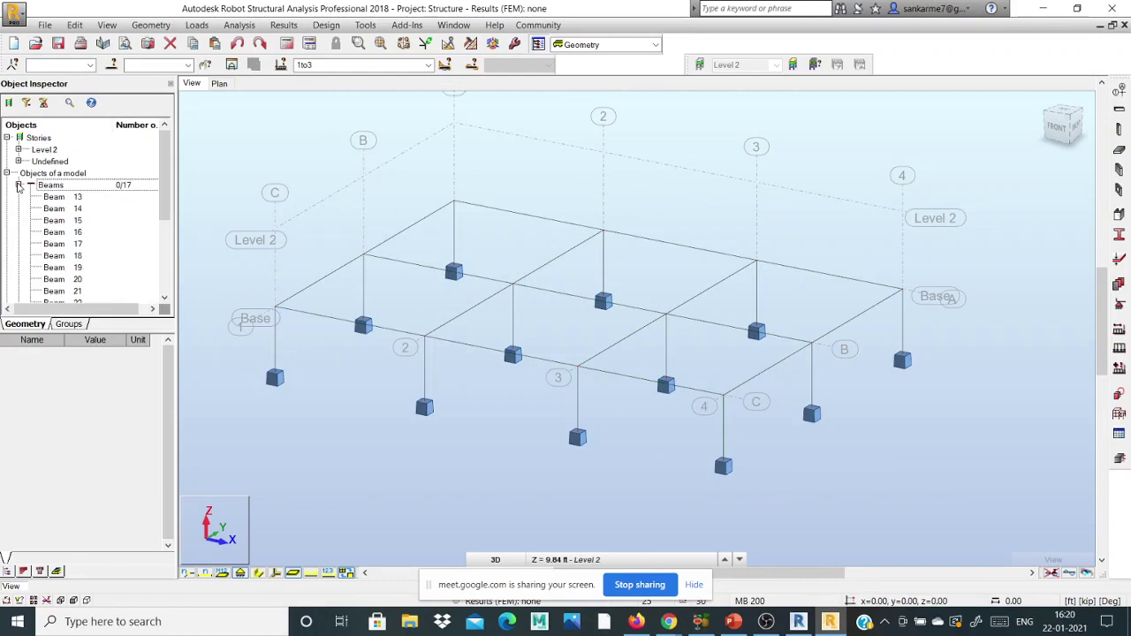
click(75, 232)
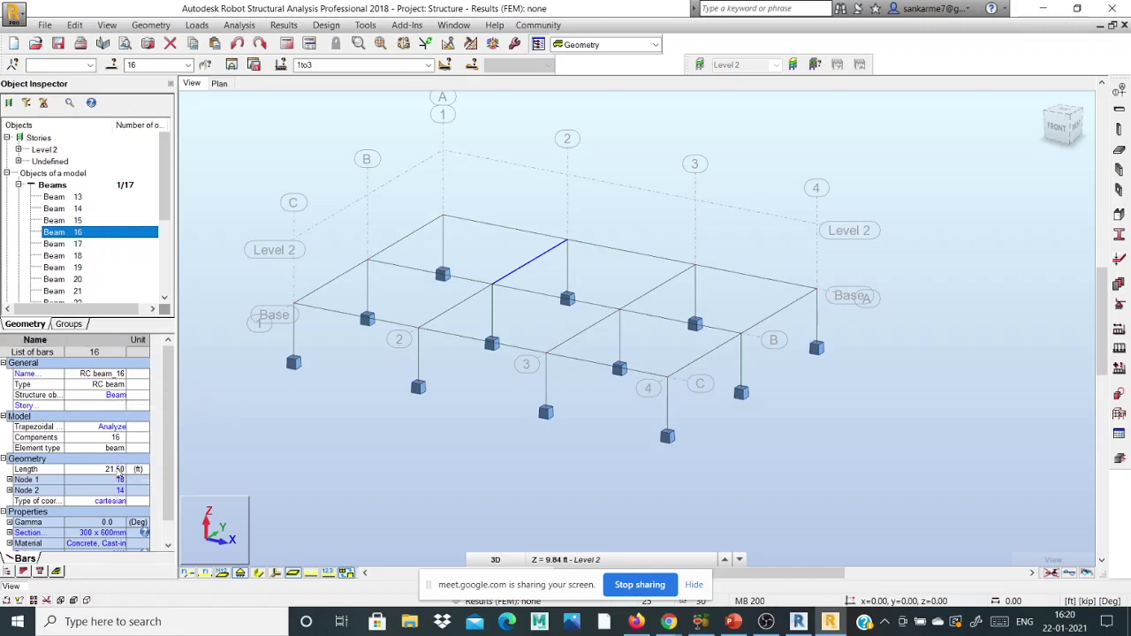
Step: Review the available section choices for beam 16, keeping 300 x 600mm
click(84, 534)
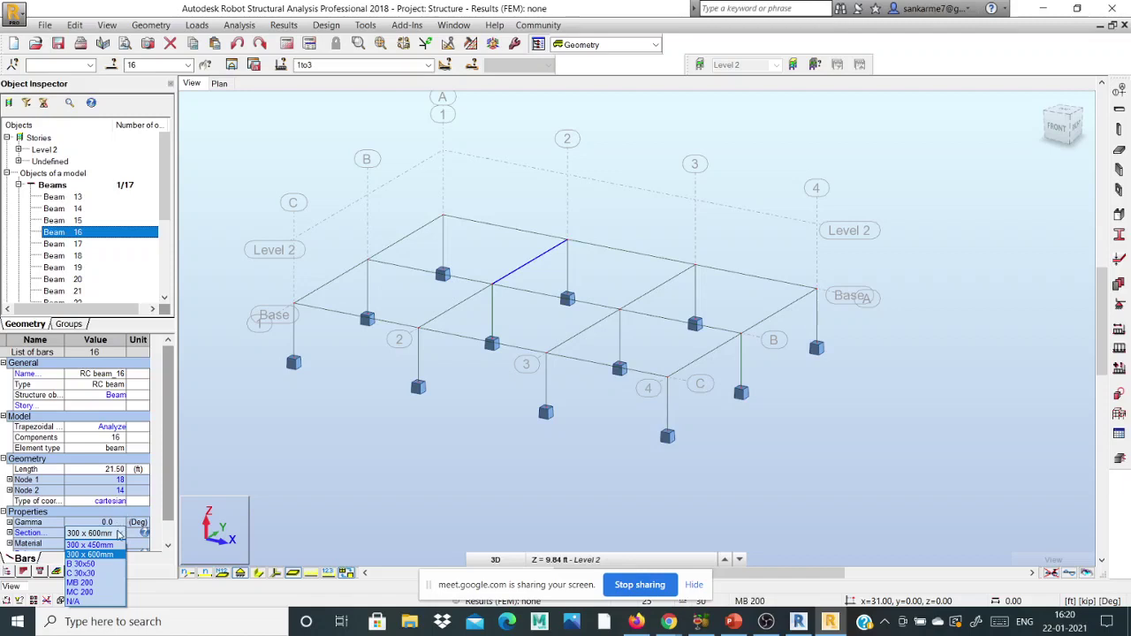
click(124, 517)
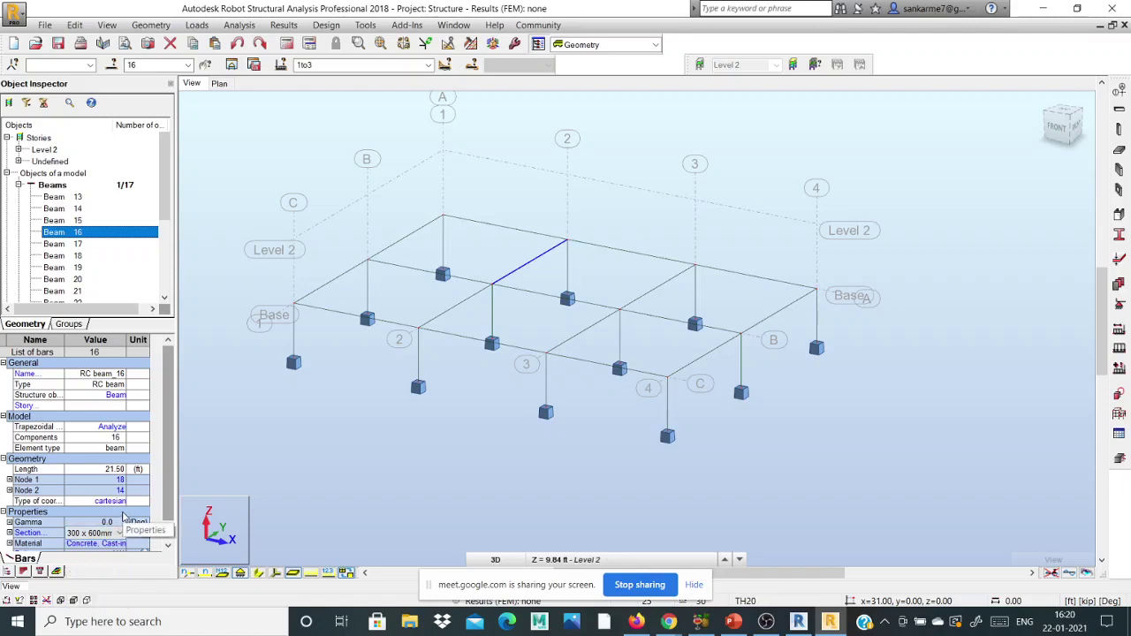
click(122, 533)
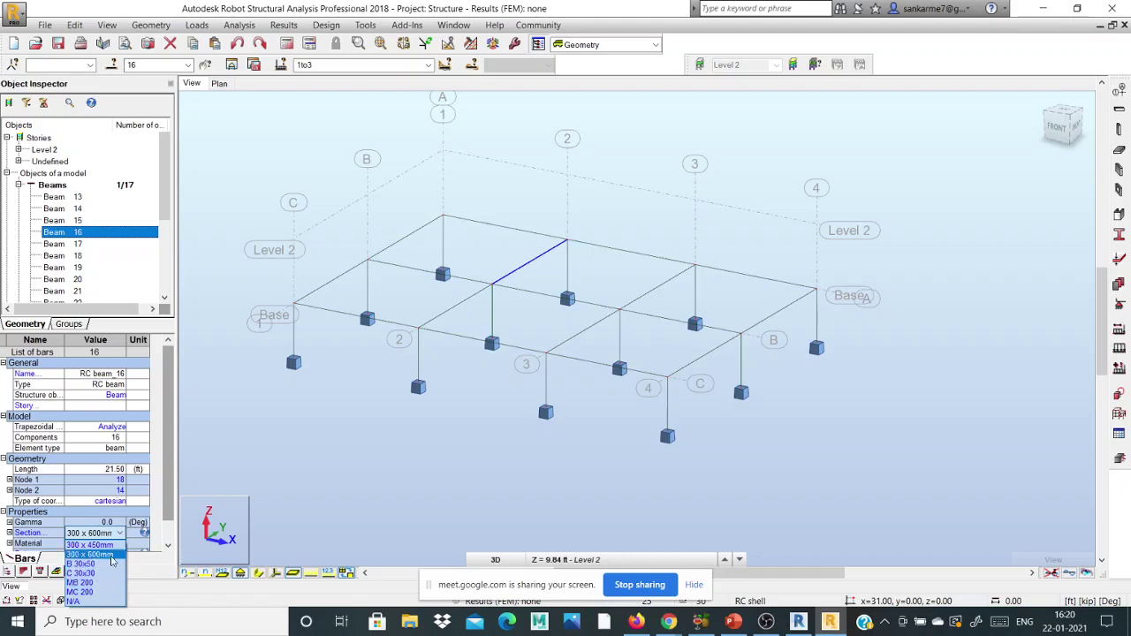
click(103, 446)
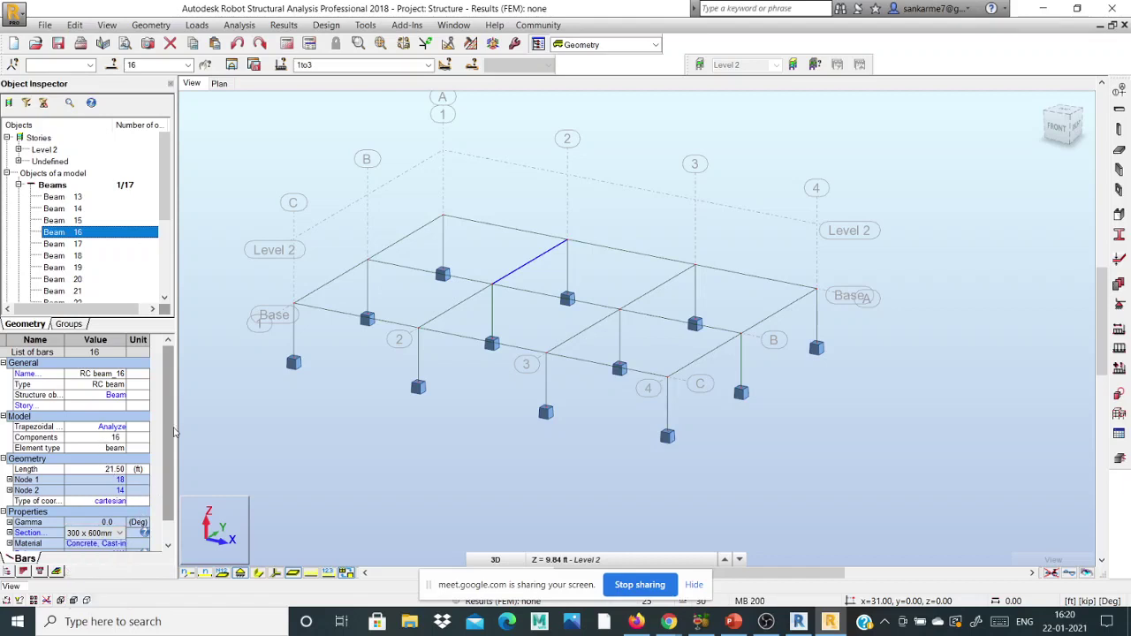
mouse_move(171, 431)
mouse_down()
mouse_move(170, 474)
mouse_move(160, 426)
mouse_up()
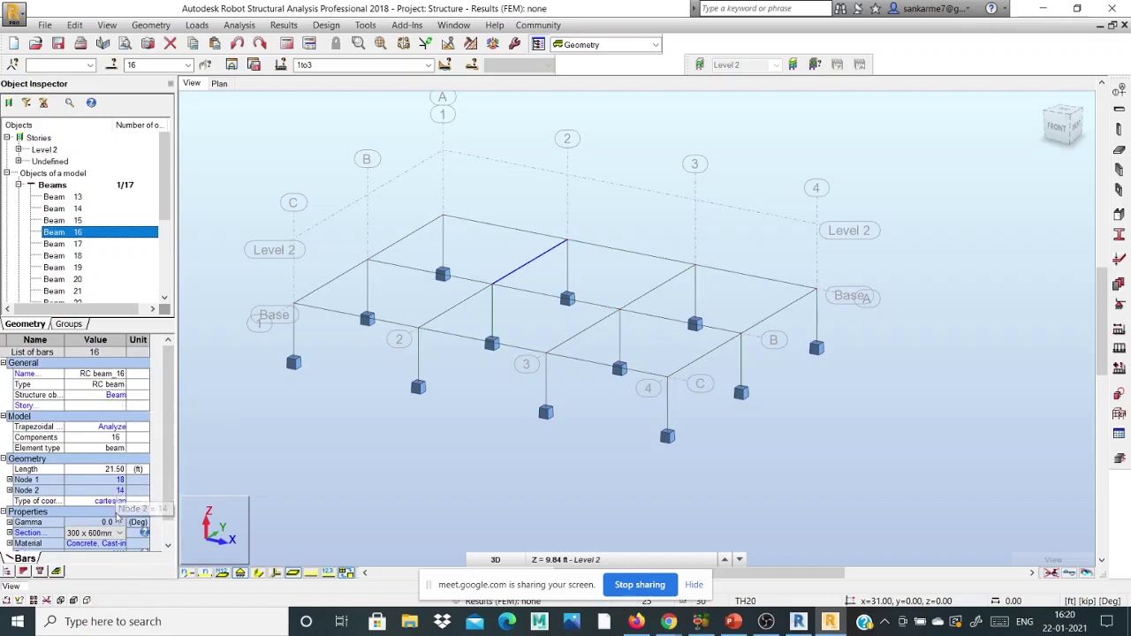
Step: Inspect the properties of the grid C beam between grids 2 and 3, and of the column at C2
click(358, 317)
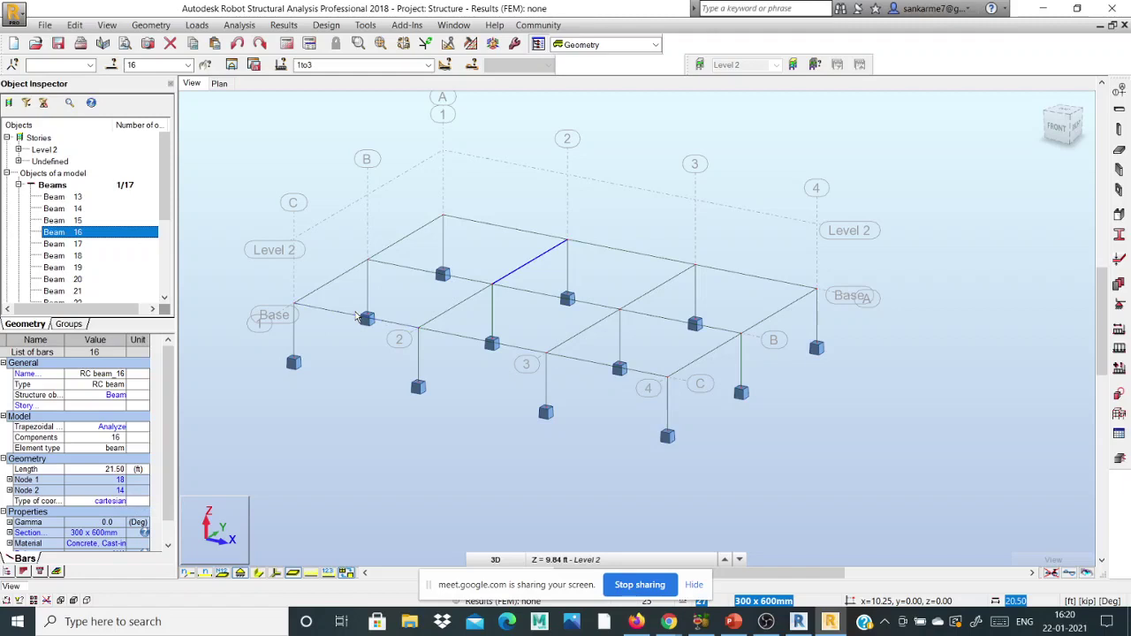
click(468, 336)
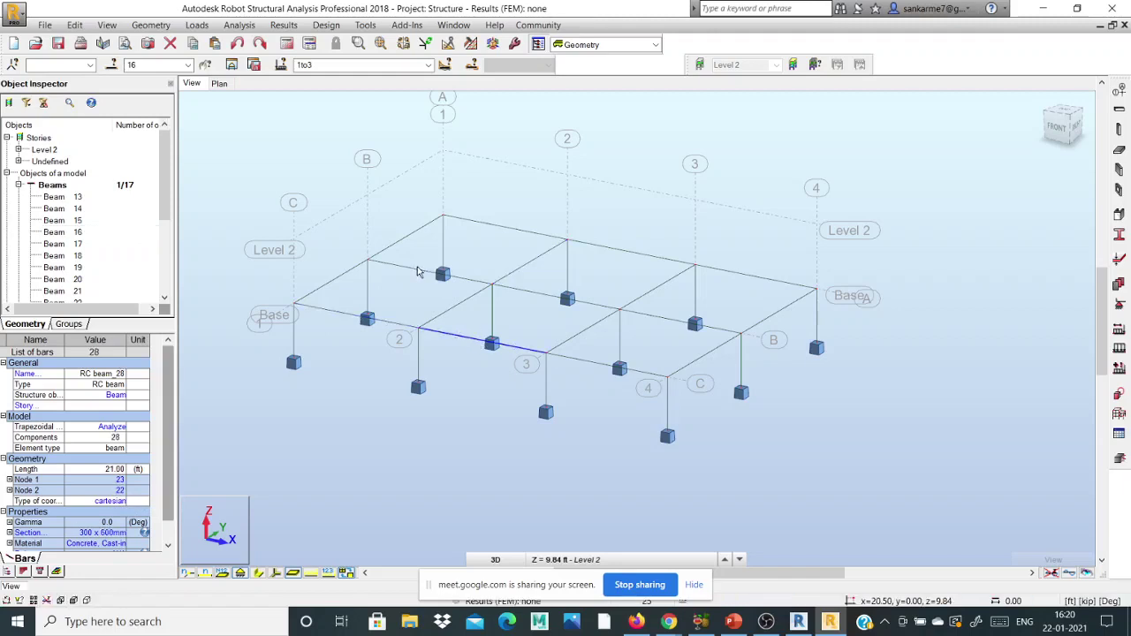
scroll(419, 272, up, 2)
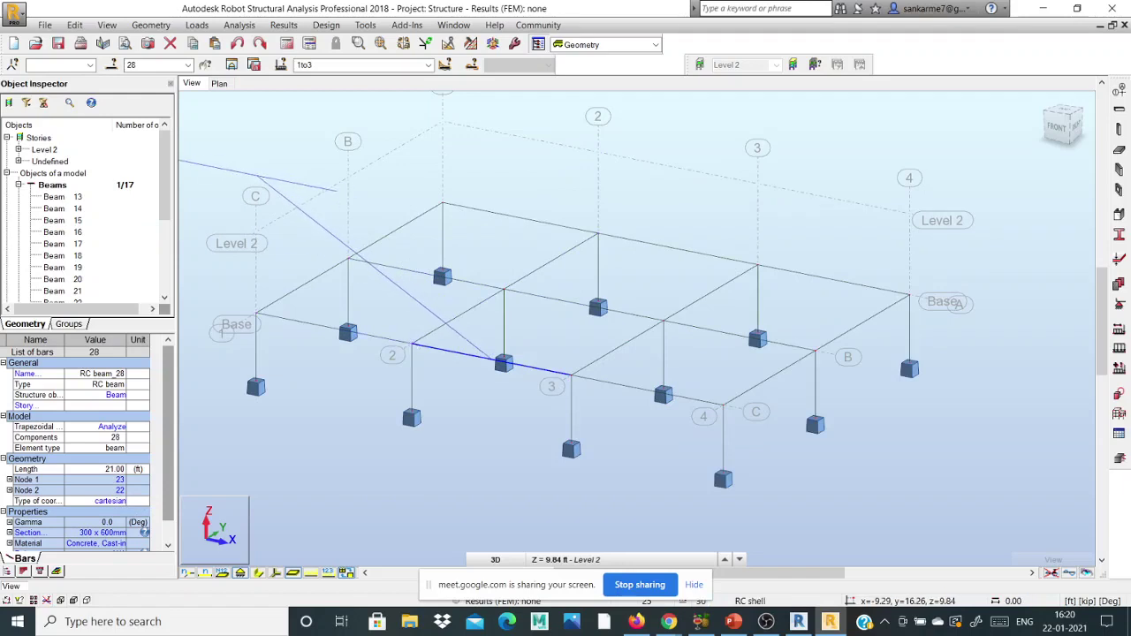
click(417, 380)
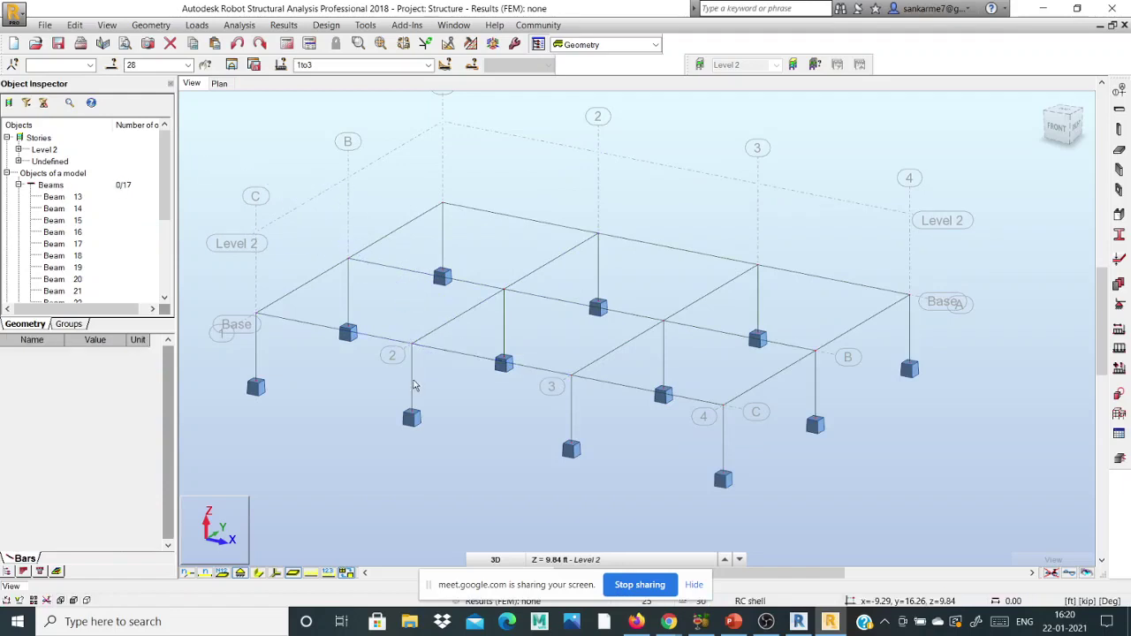
click(413, 375)
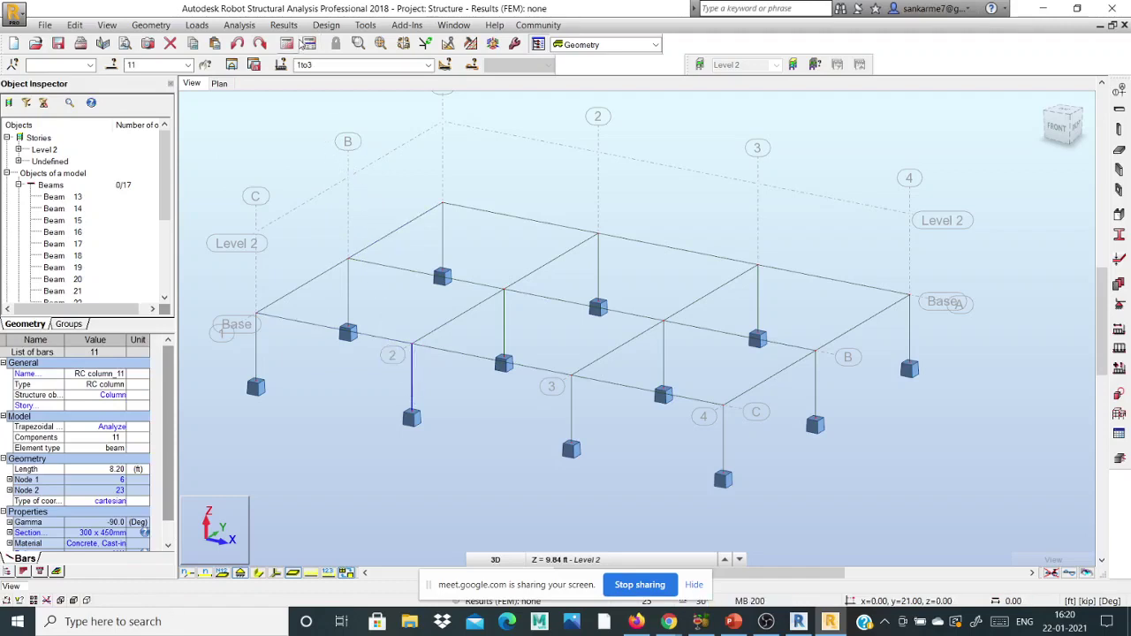
Step: Run the calculations from the analysis types with New Combination 1 as the current case, closing the calculation messages and the dialog
key(Escape)
click(241, 24)
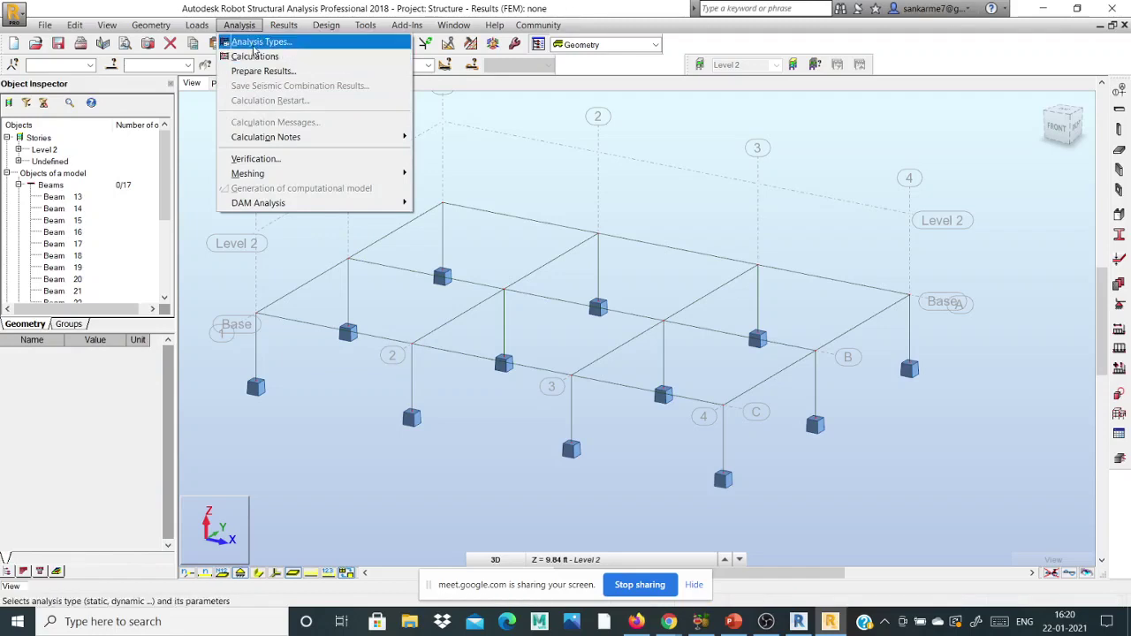
click(255, 51)
click(258, 45)
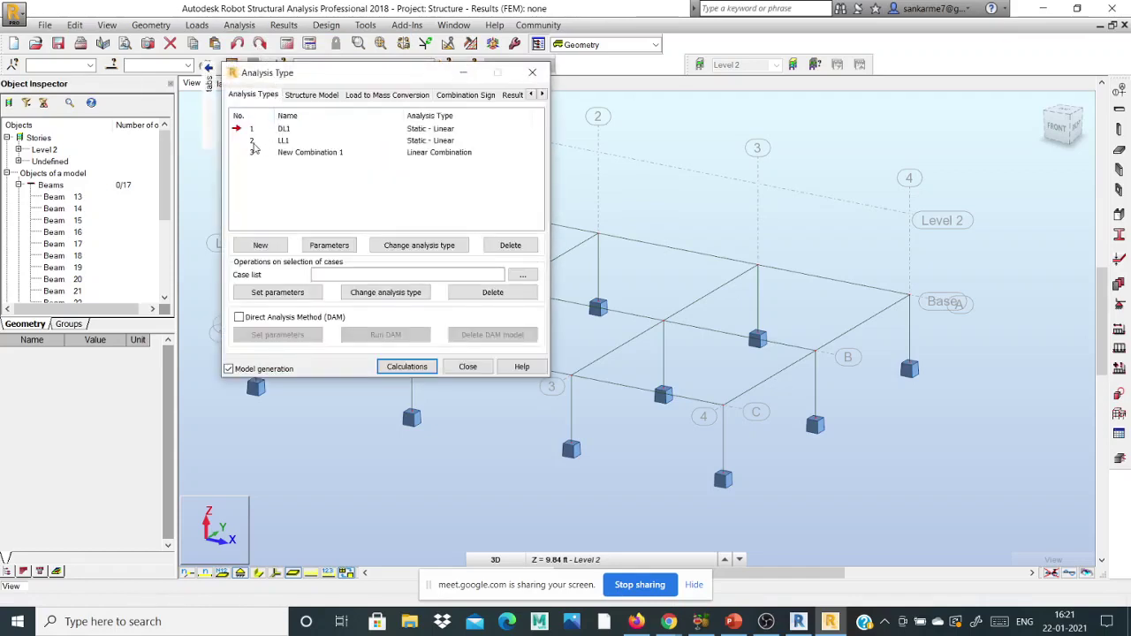
click(251, 152)
click(420, 367)
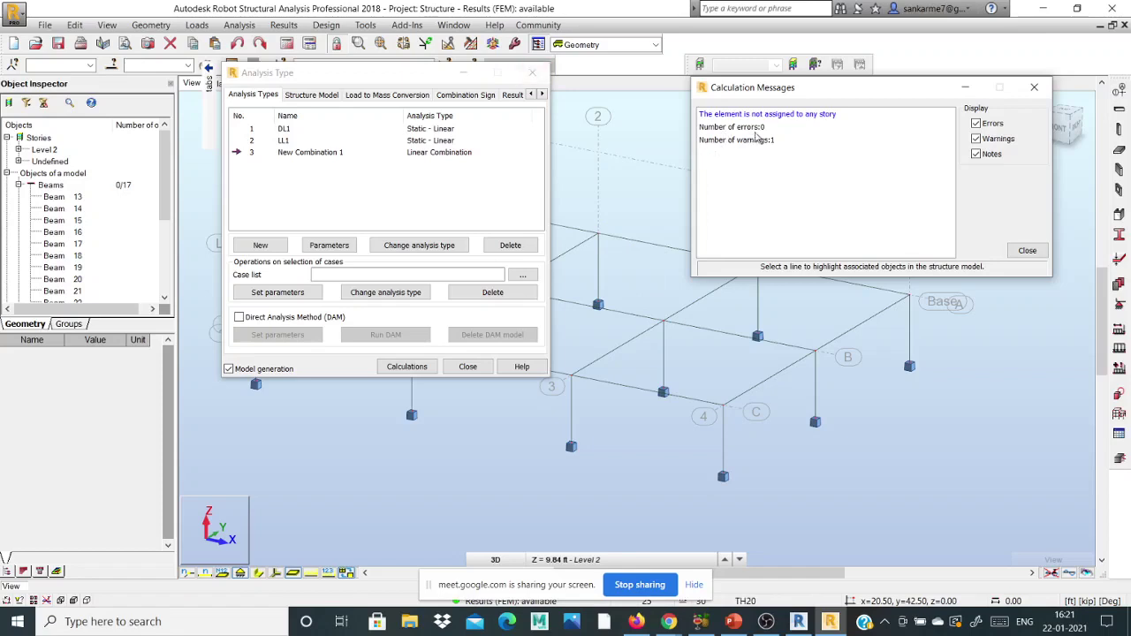
click(1027, 250)
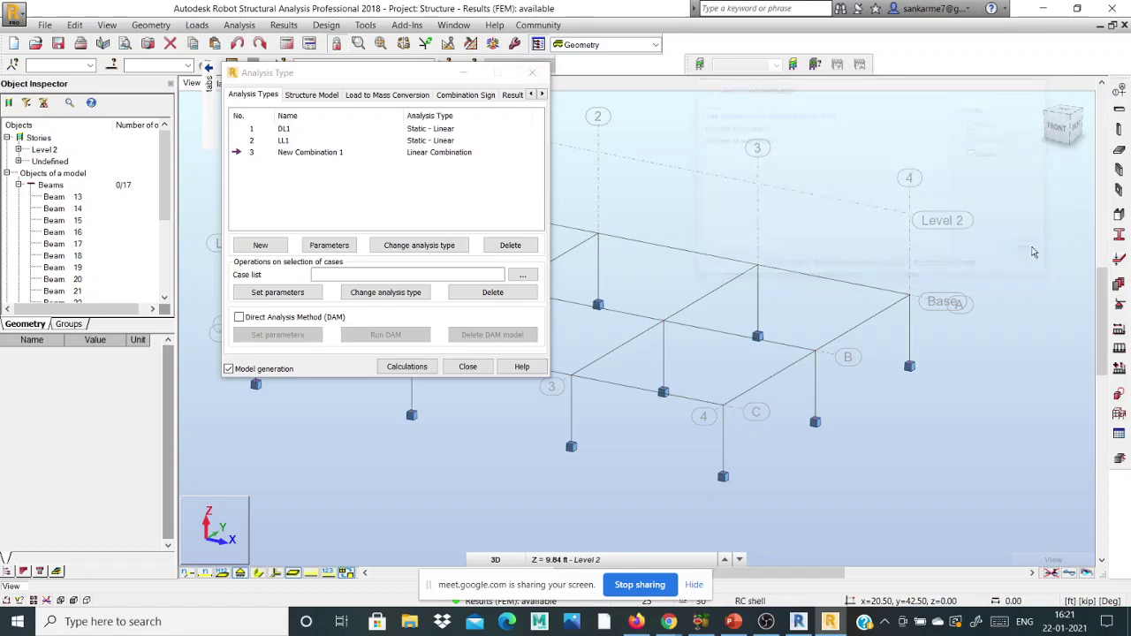
click(539, 77)
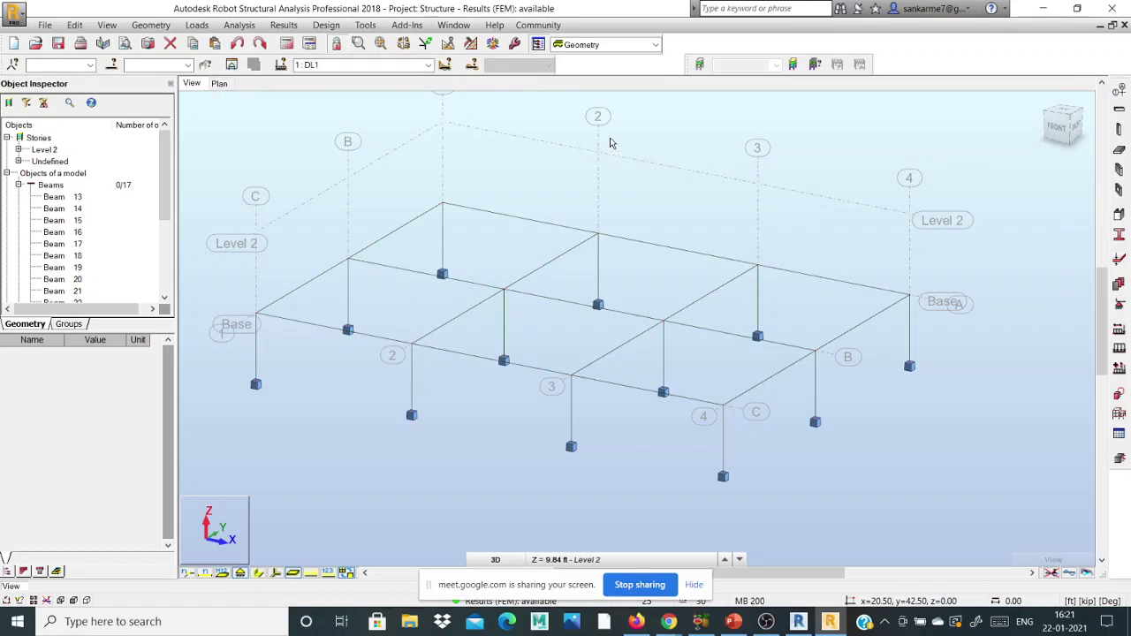
Step: Select the New Combination 1 load case and display its Mz moment diagram on the bars
click(428, 65)
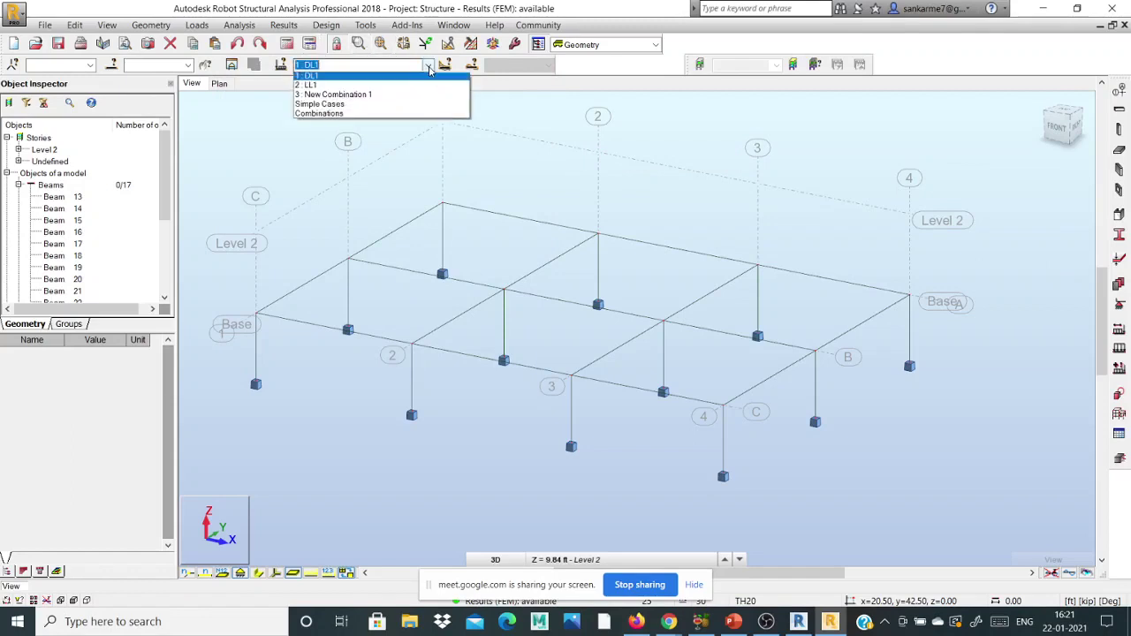
click(339, 96)
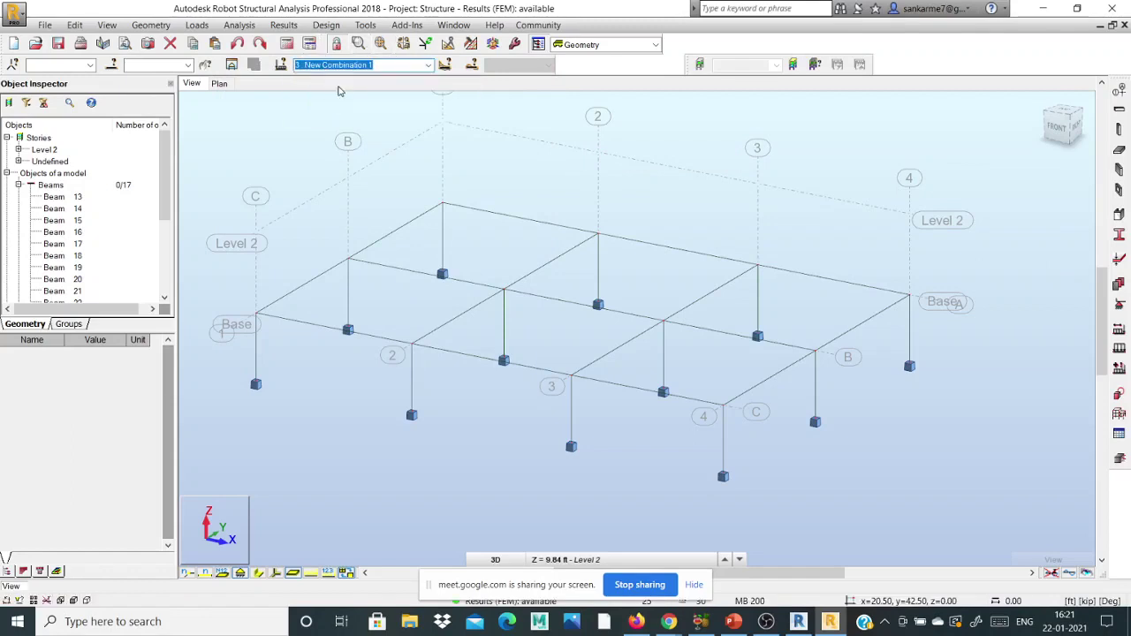
click(287, 26)
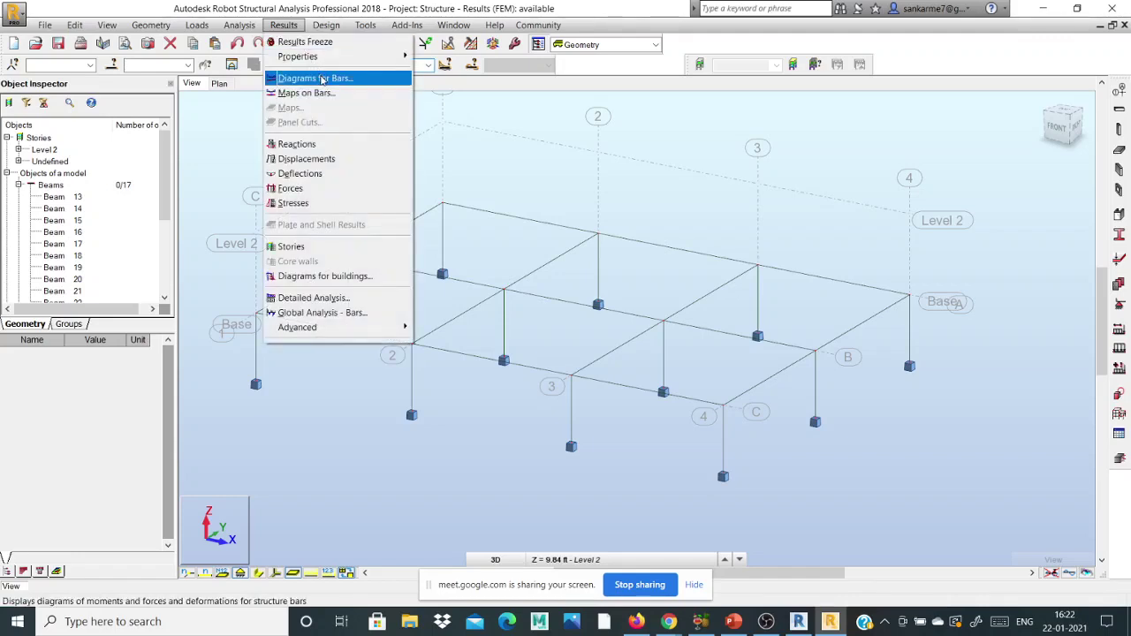
click(322, 79)
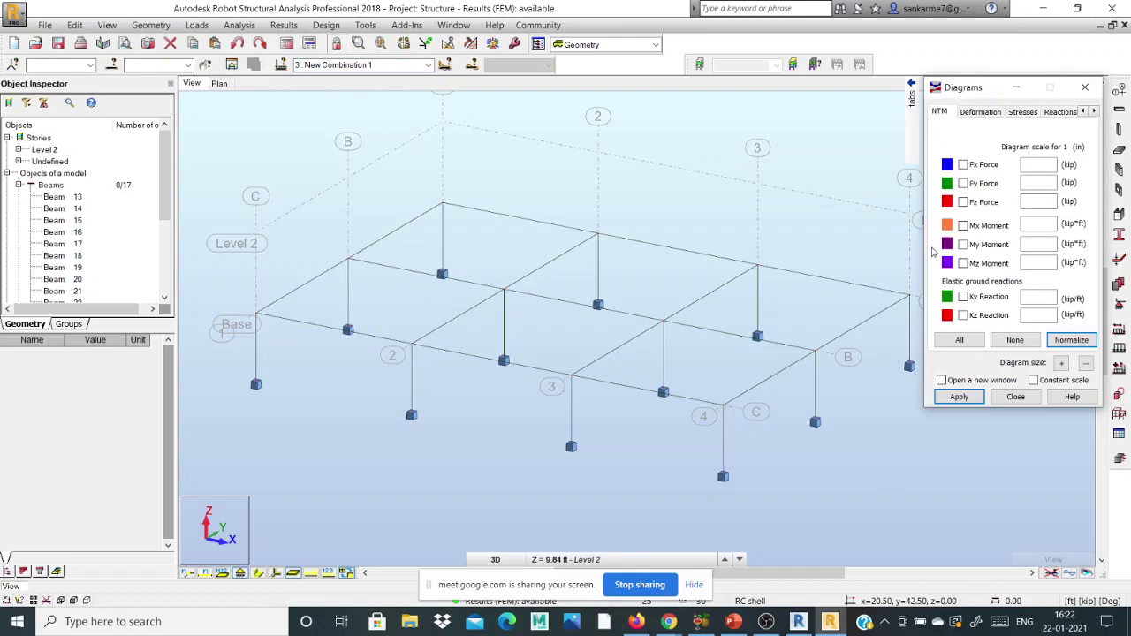
click(963, 264)
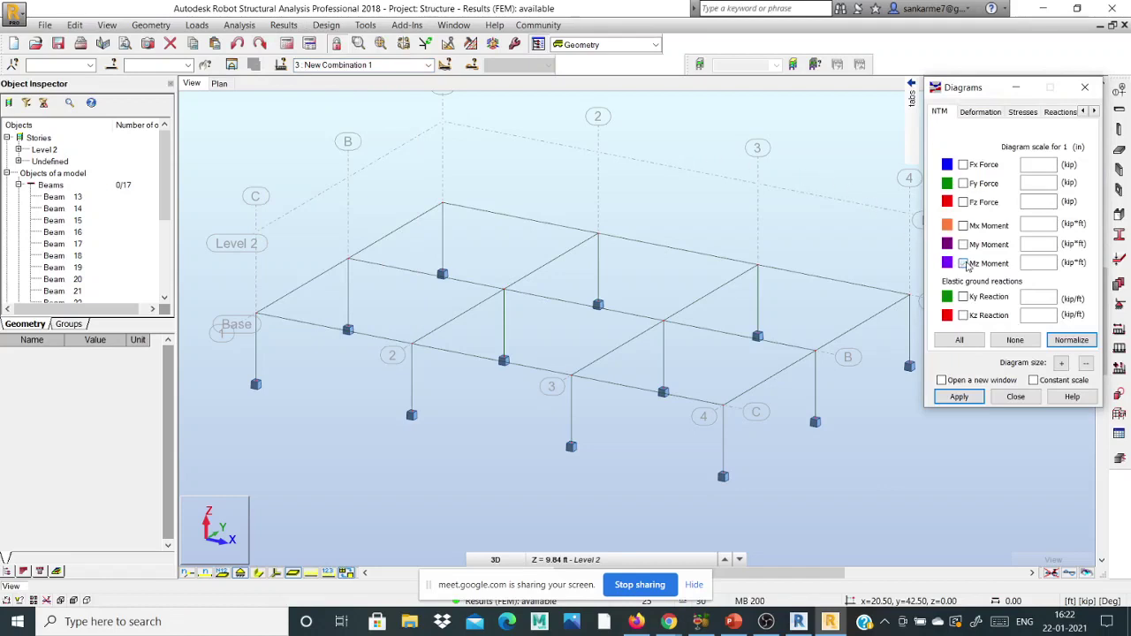
click(959, 397)
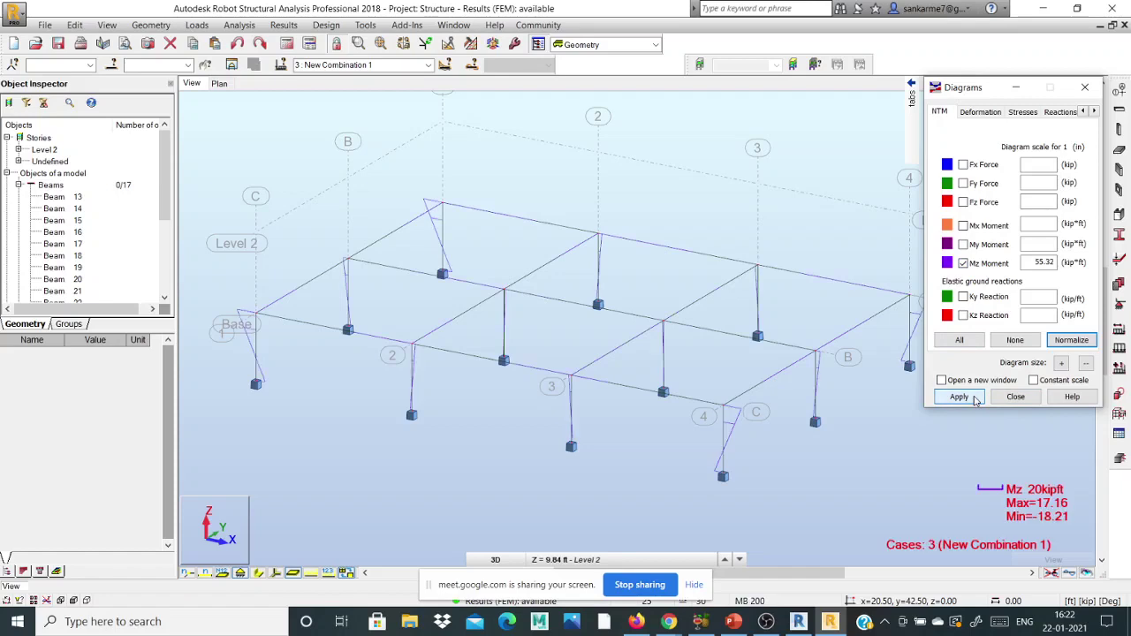
Step: Replace the Mz diagram with the My moment diagram and inspect it across the frame
click(990, 262)
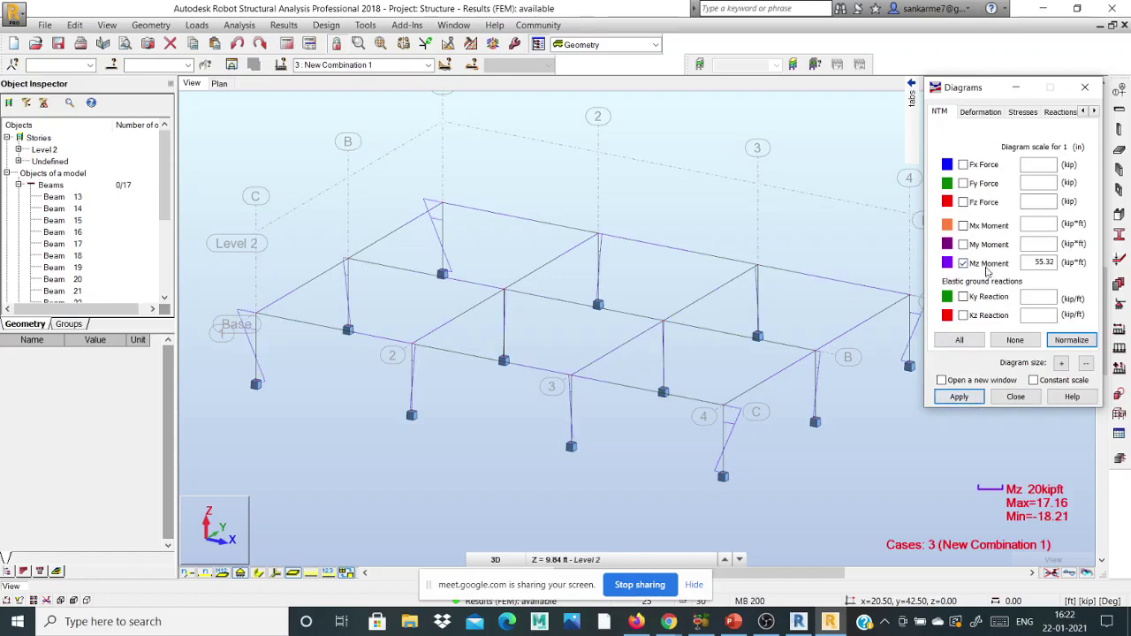
click(982, 245)
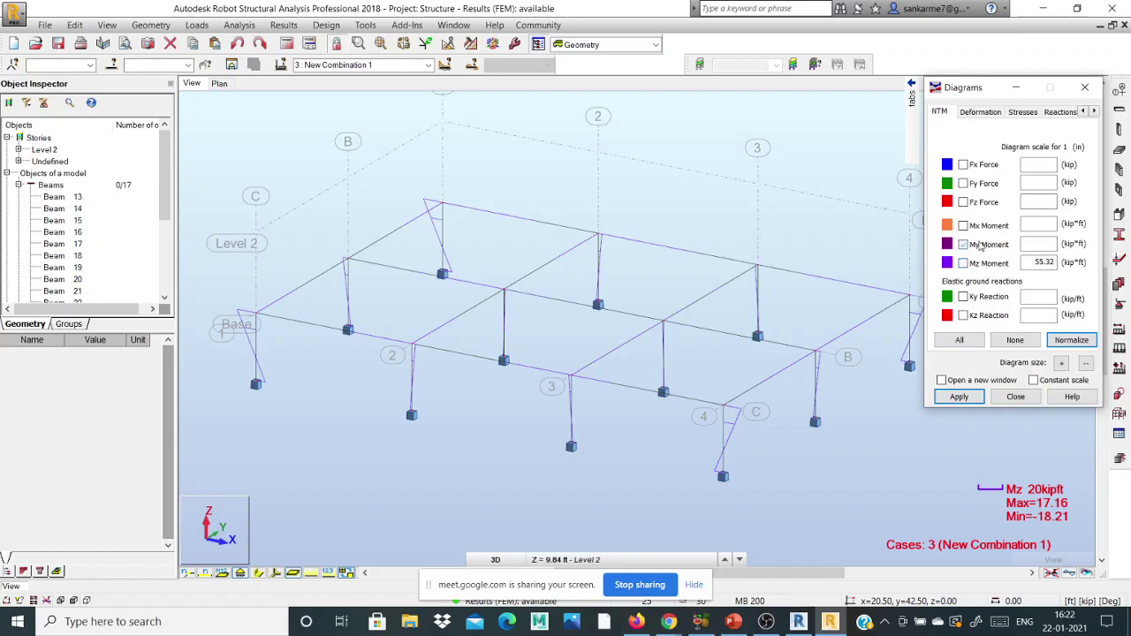
click(959, 397)
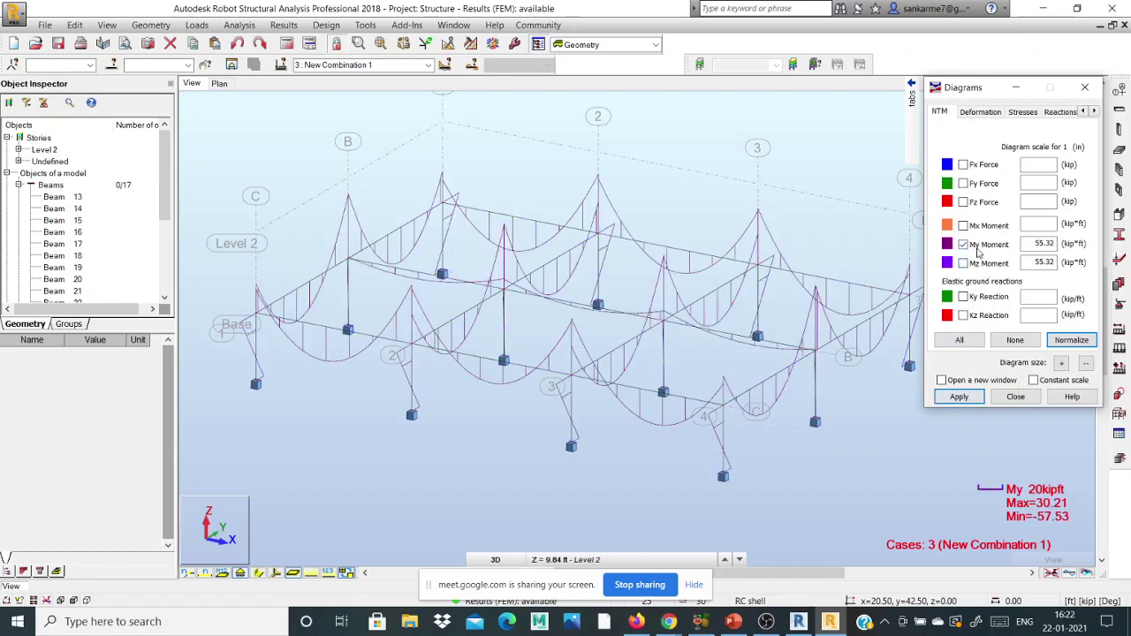
drag(980, 88, 930, 89)
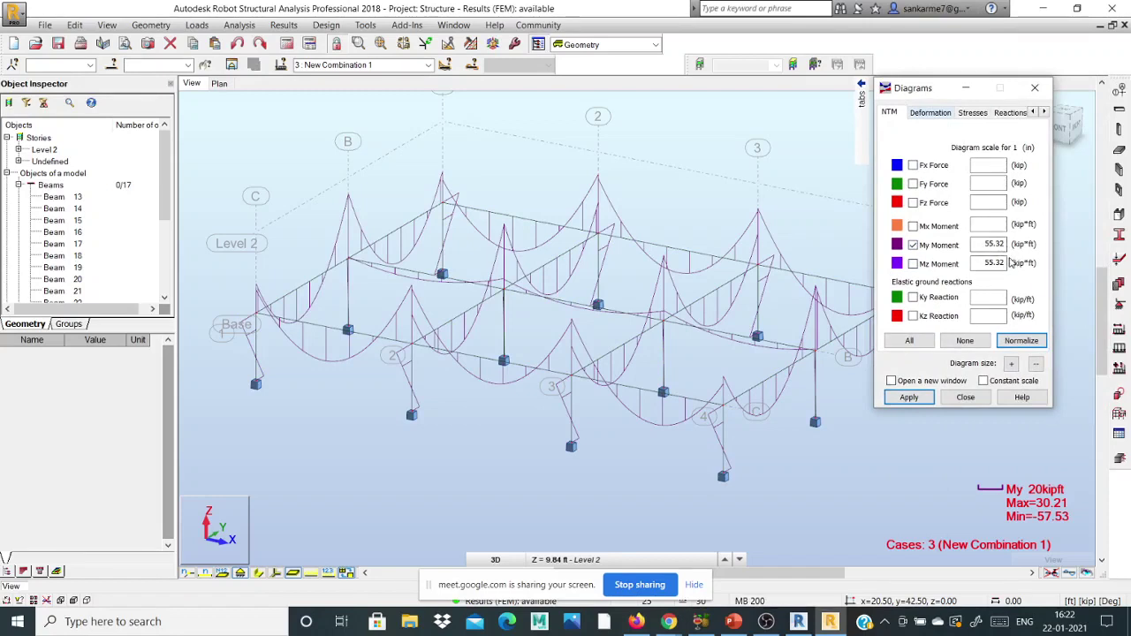
click(910, 398)
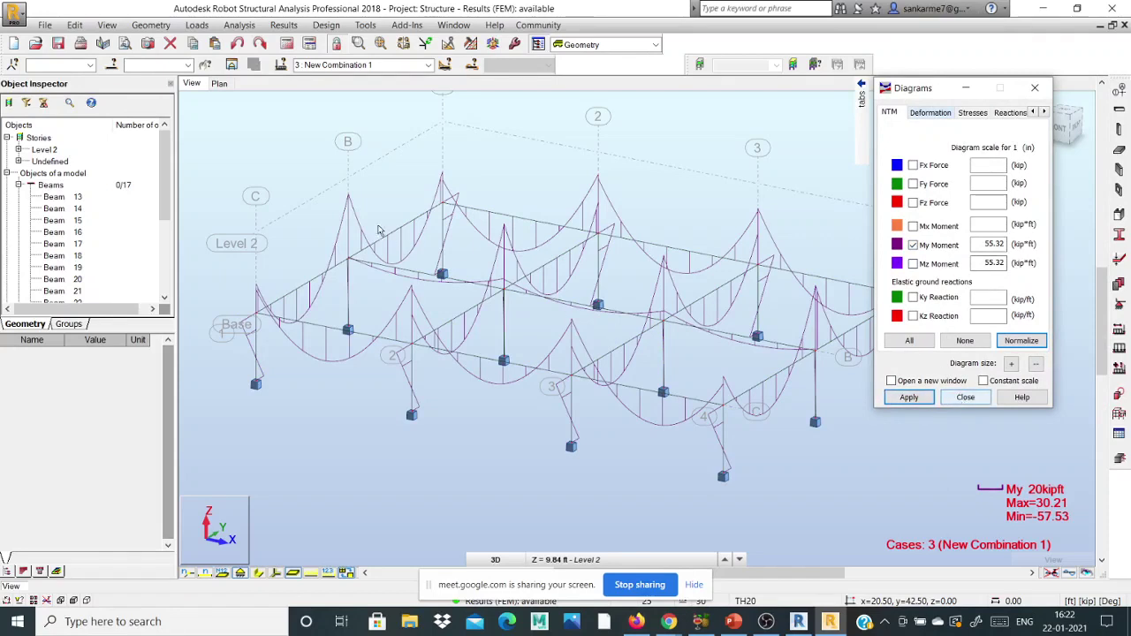
scroll(397, 226, up, 1)
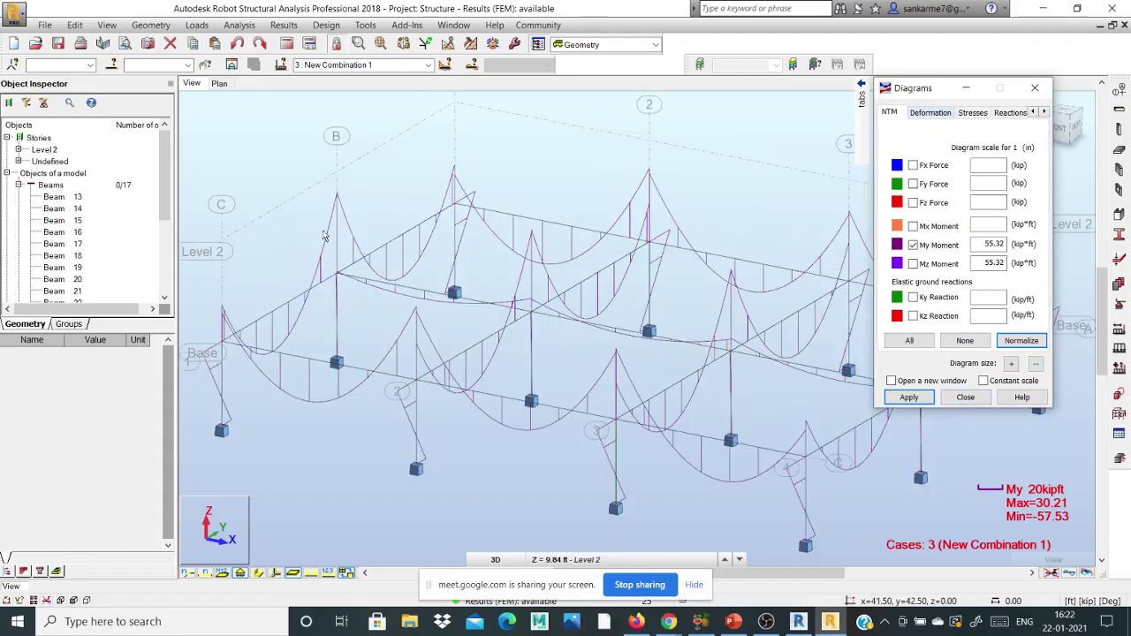
scroll(435, 241, down, 1)
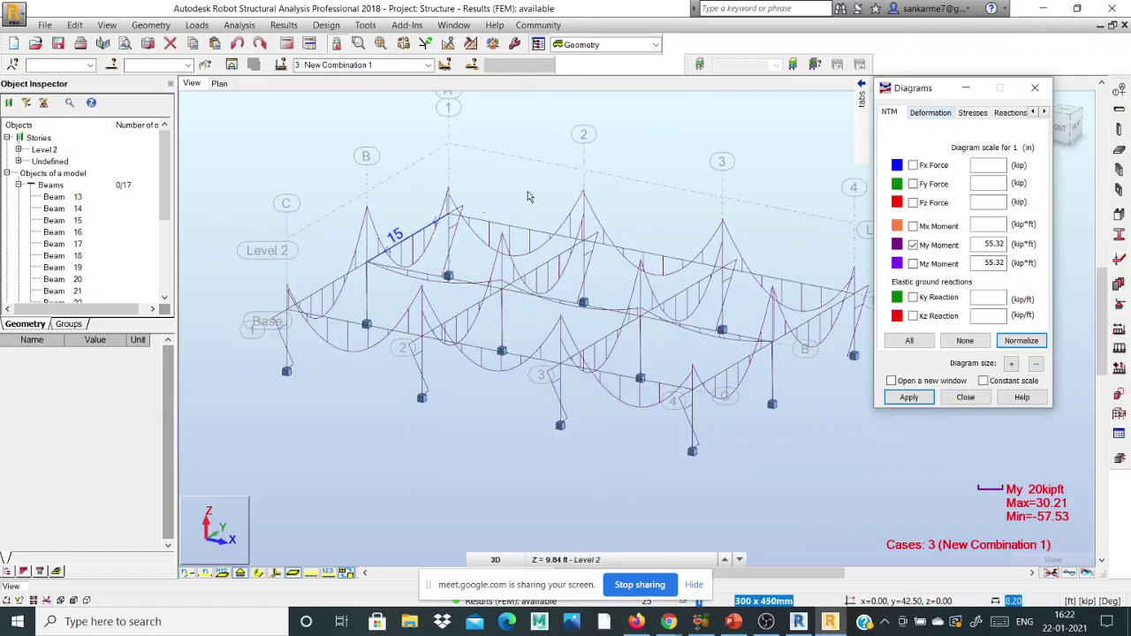
click(544, 48)
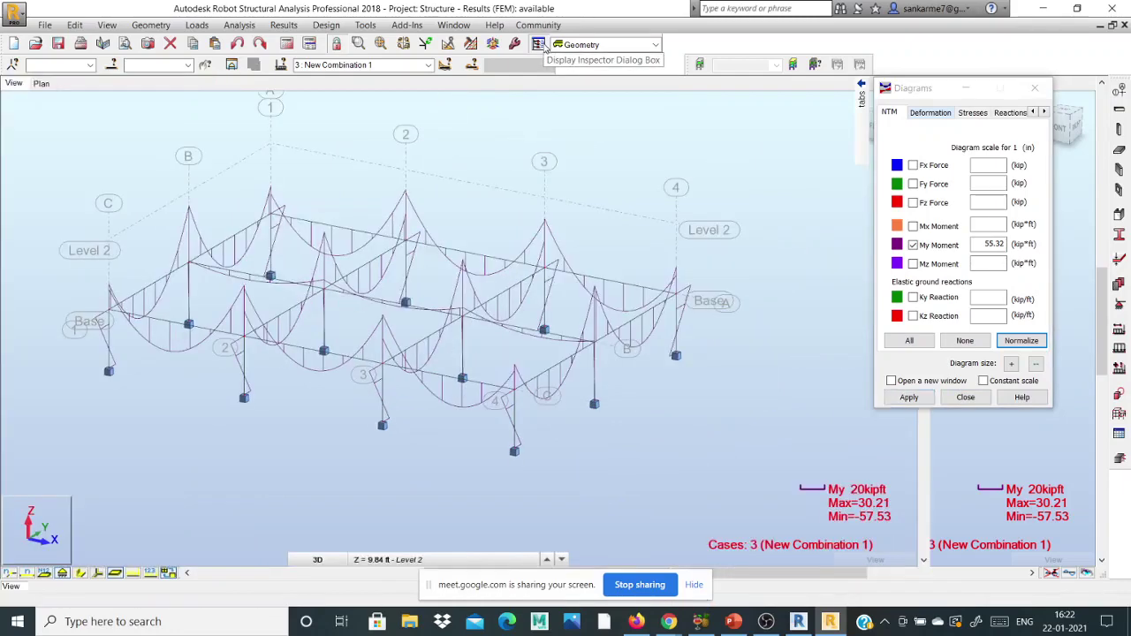
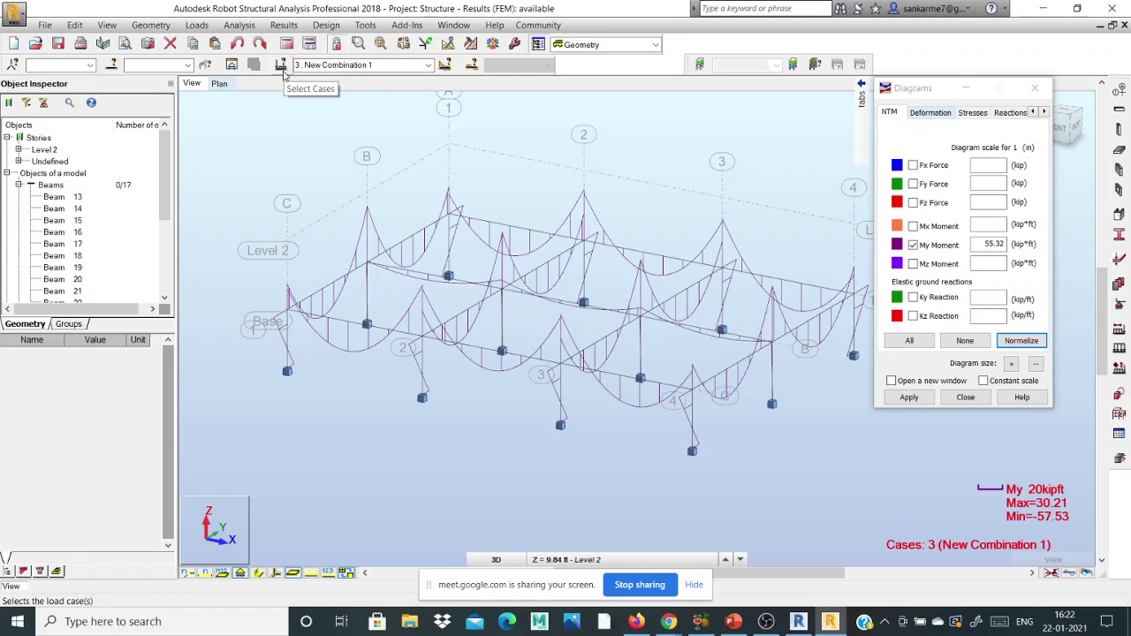
click(108, 26)
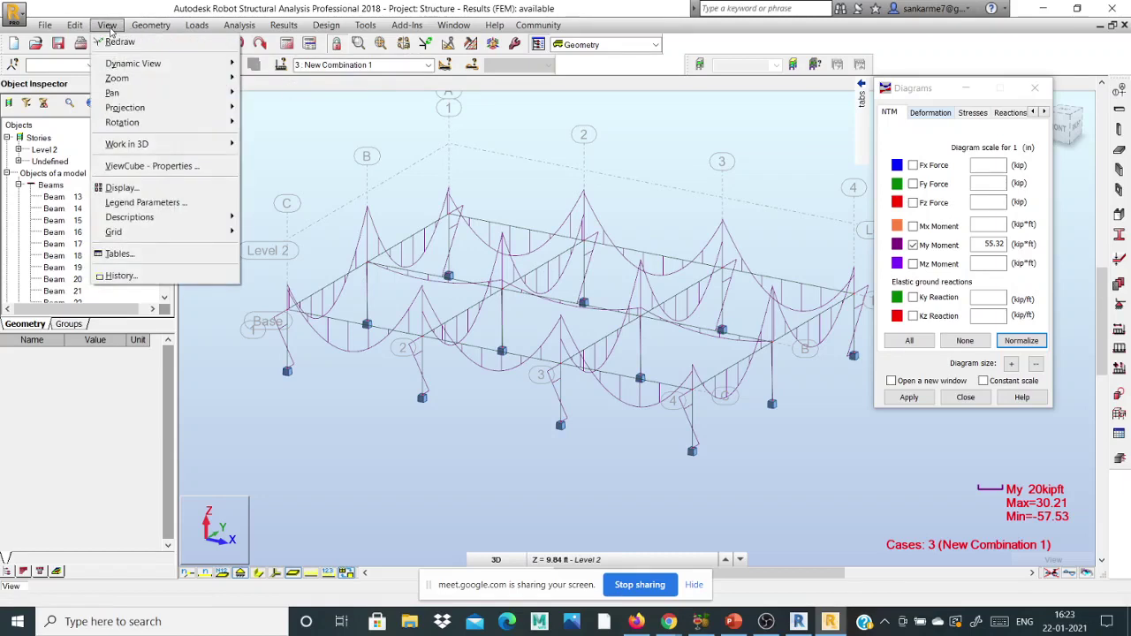
click(108, 26)
click(141, 26)
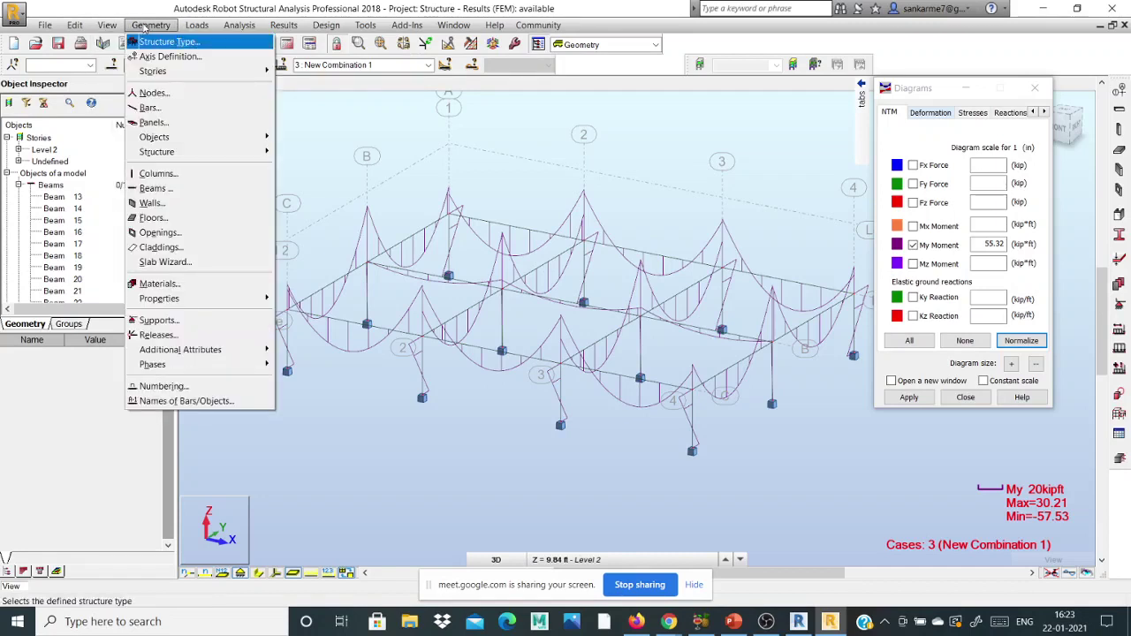
mouse_move(76, 30)
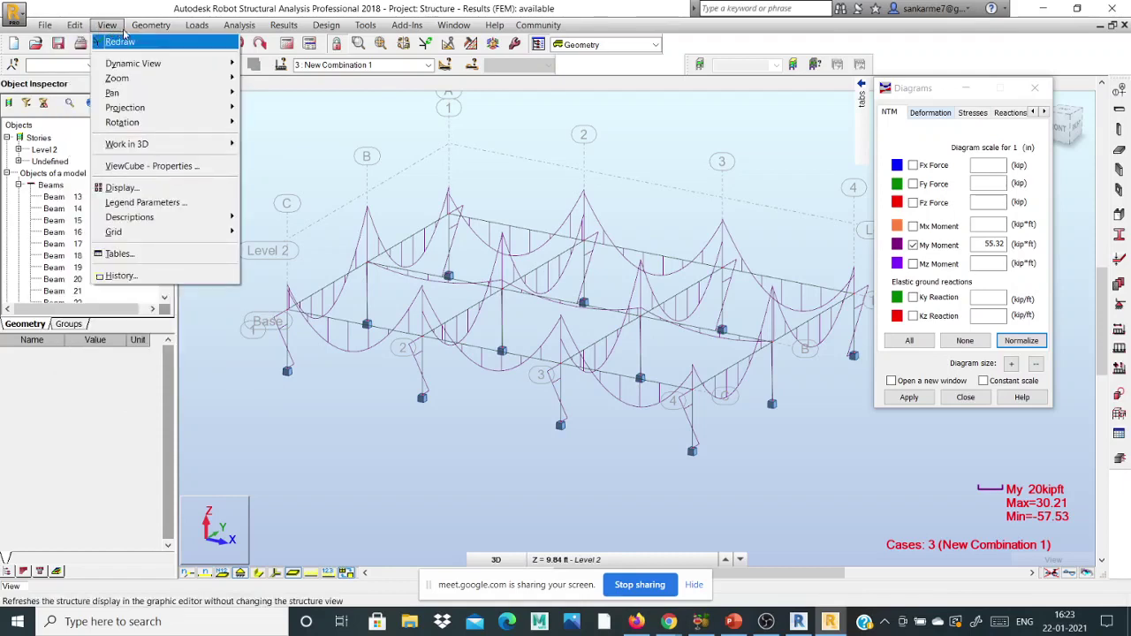
mouse_move(150, 27)
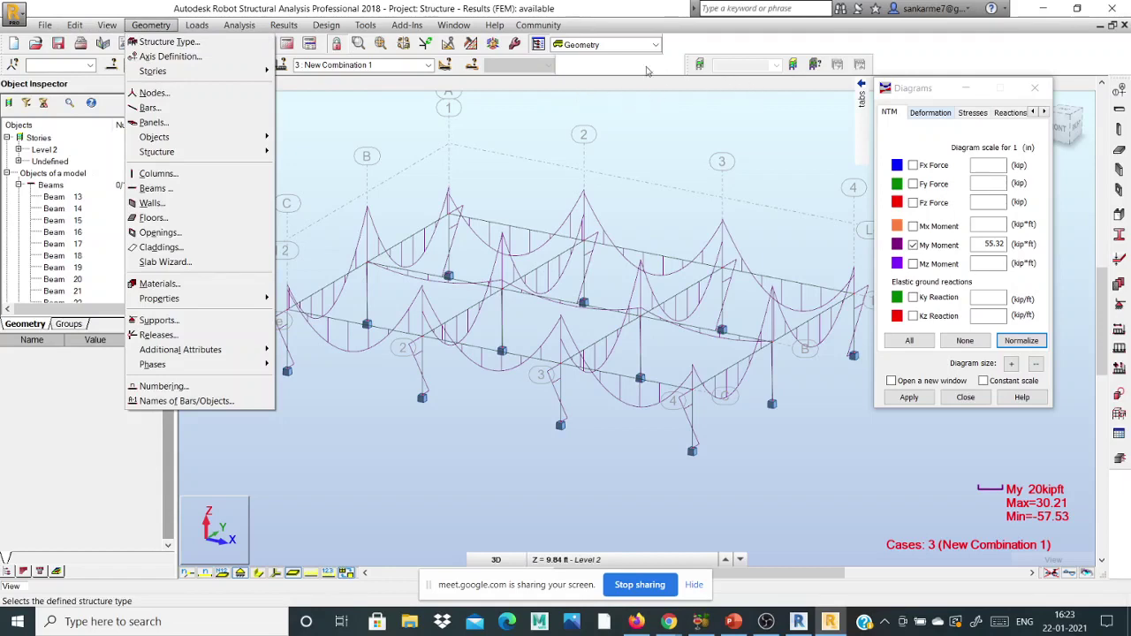
click(623, 82)
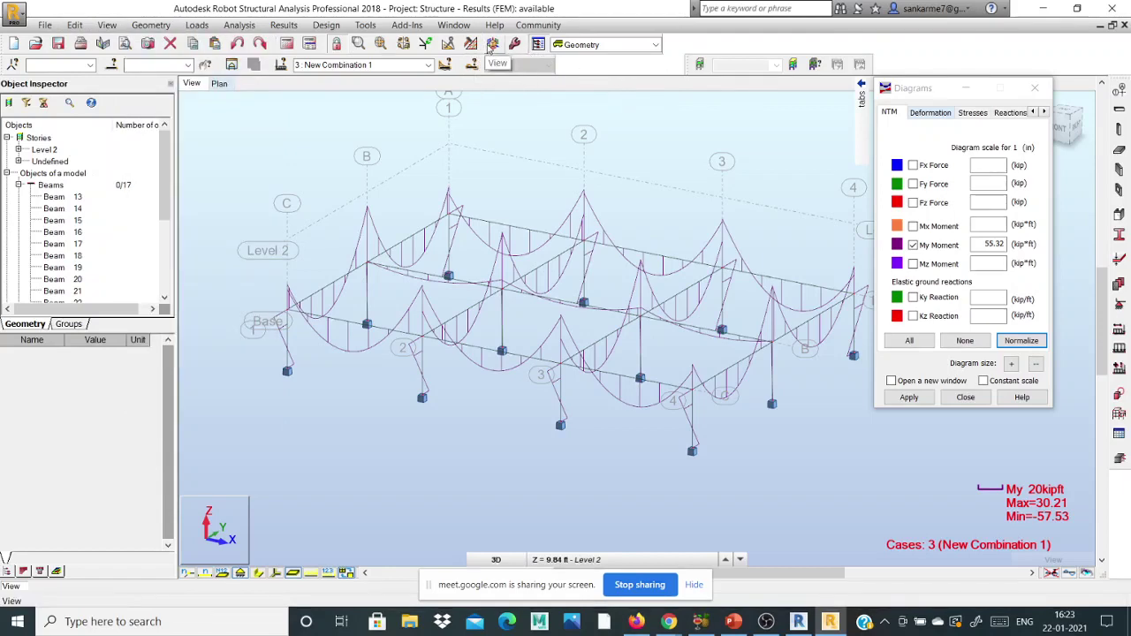
Step: Set the force unit to kN in the job preferences' units and formats
click(515, 45)
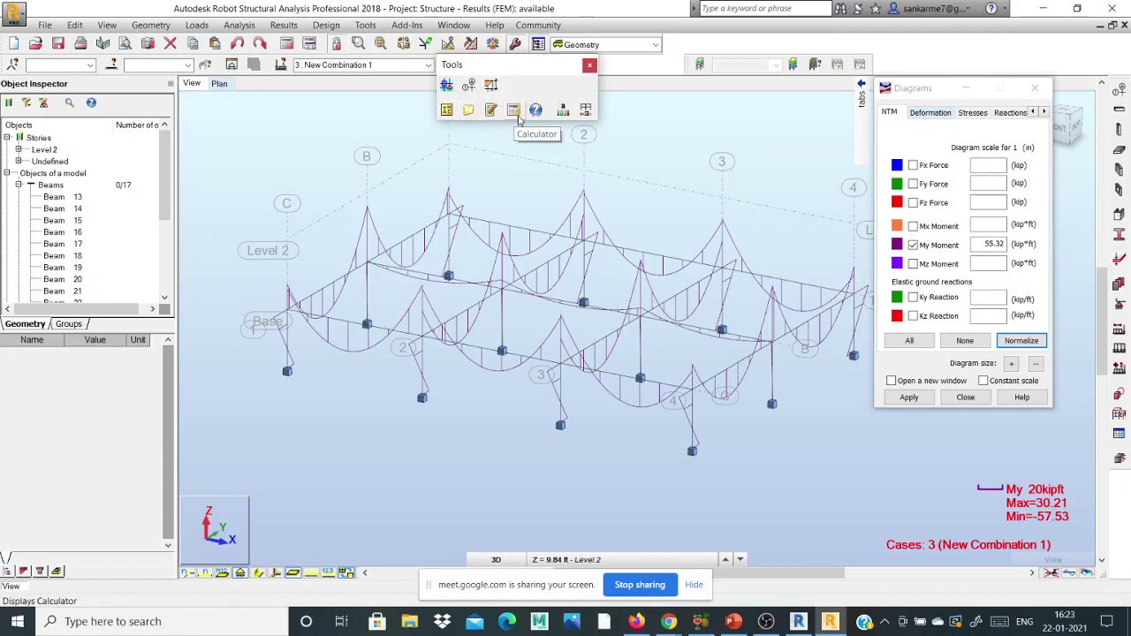
click(586, 110)
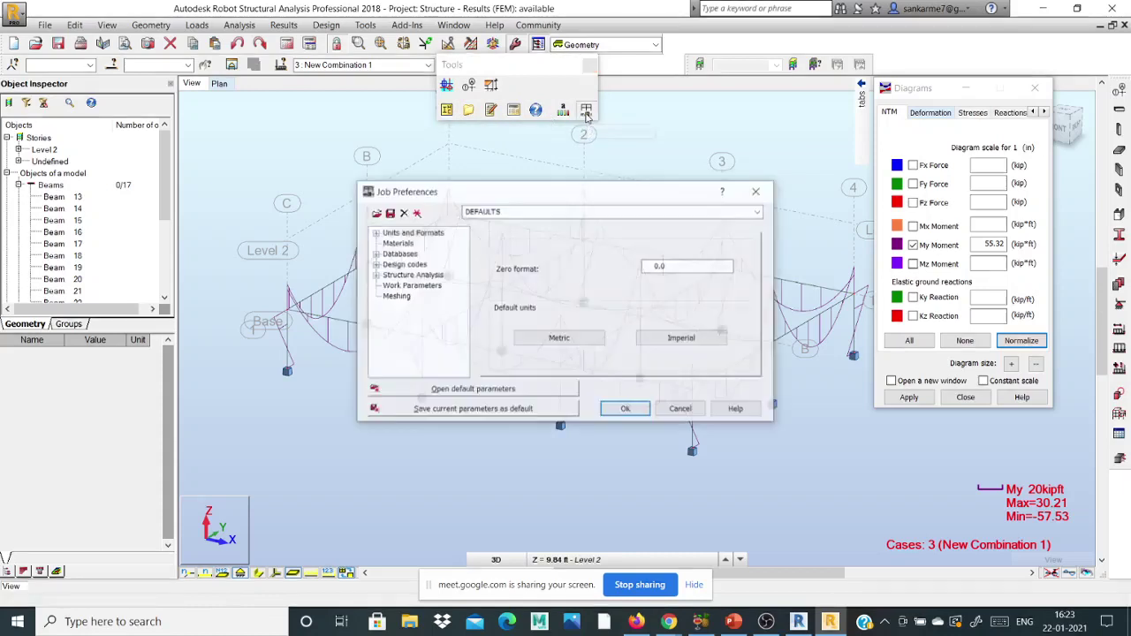
click(375, 232)
click(410, 244)
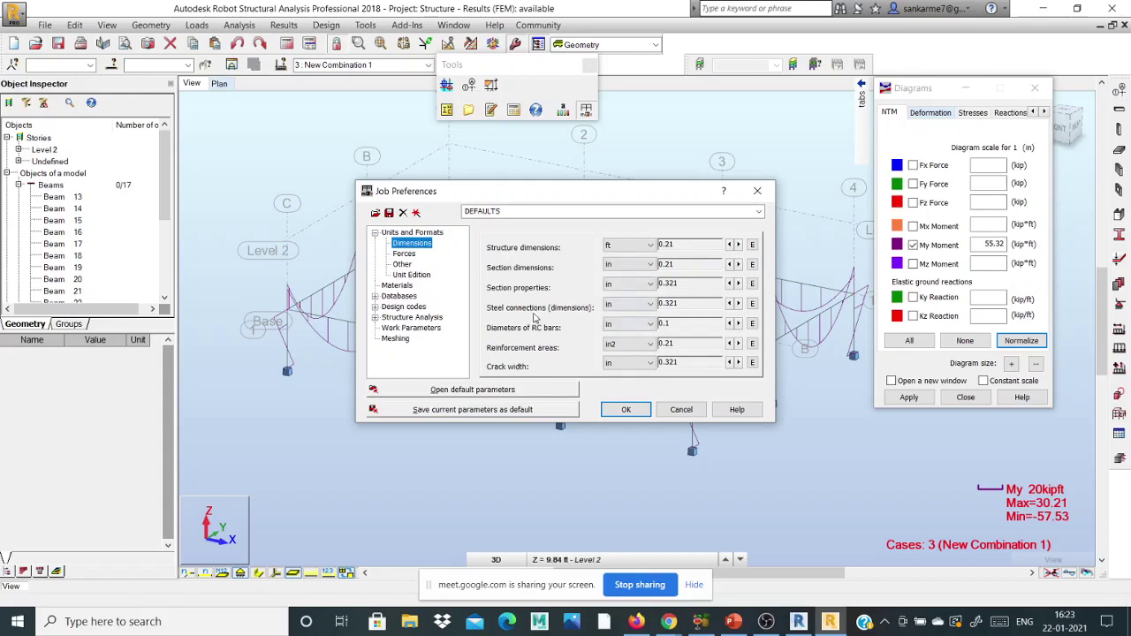
click(405, 253)
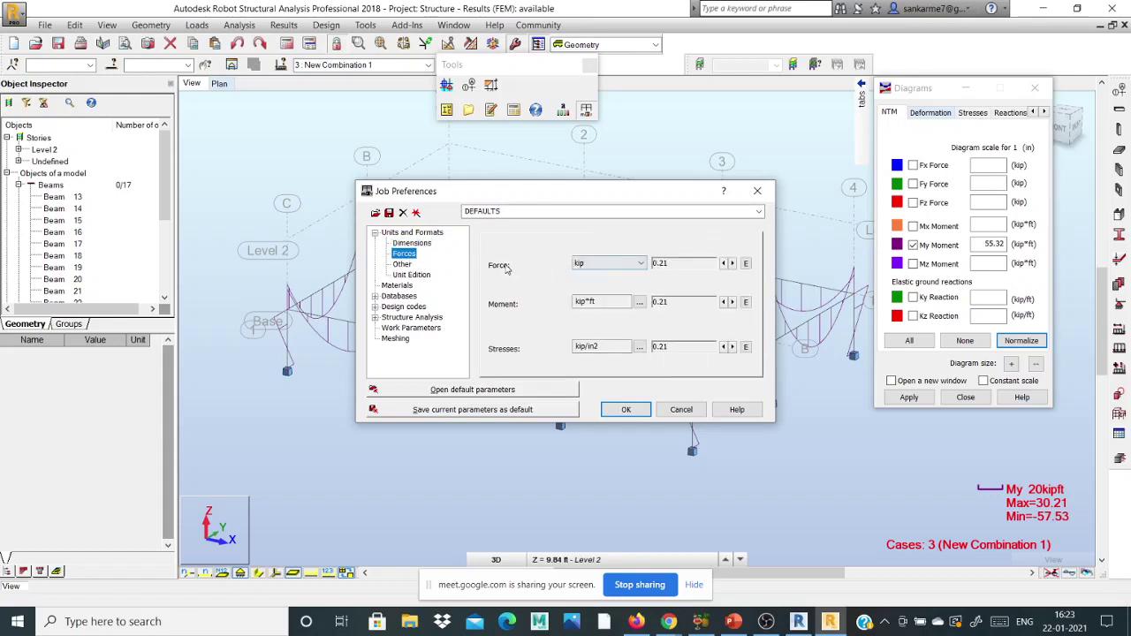
click(602, 265)
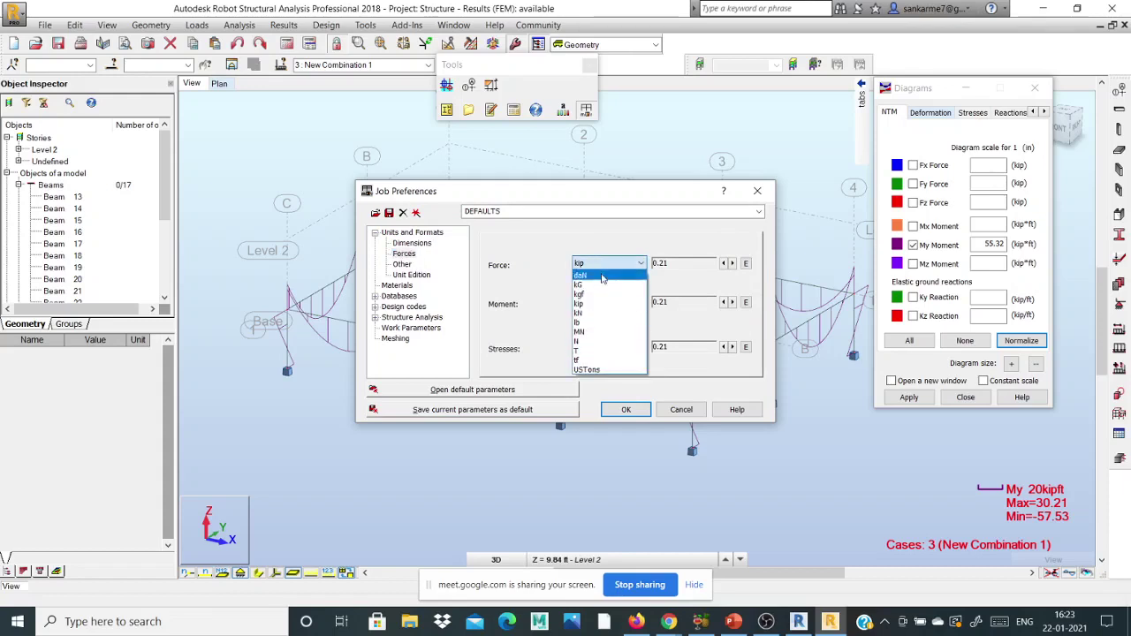
click(602, 313)
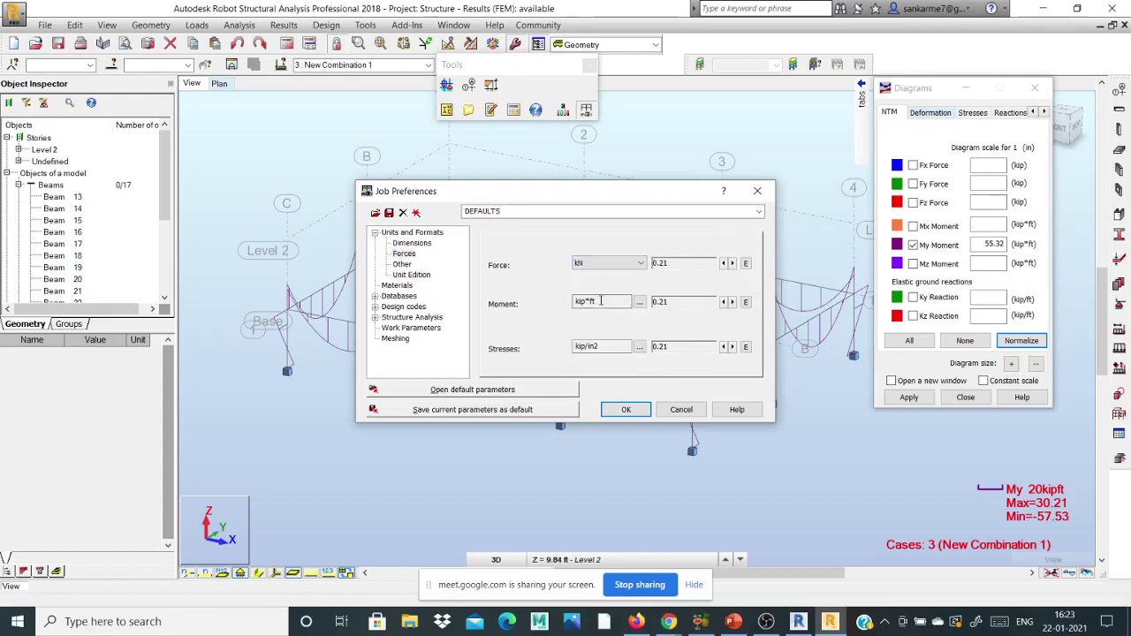
Step: Set the moment unit to kN*m, using kN for force and m for length
click(602, 302)
click(638, 303)
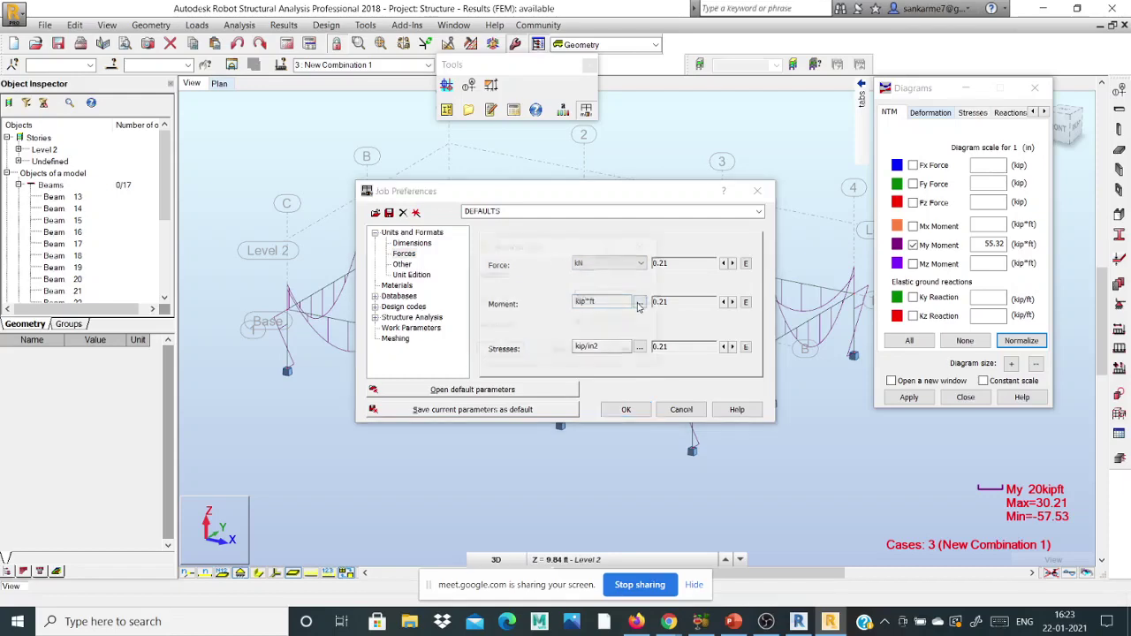
click(627, 301)
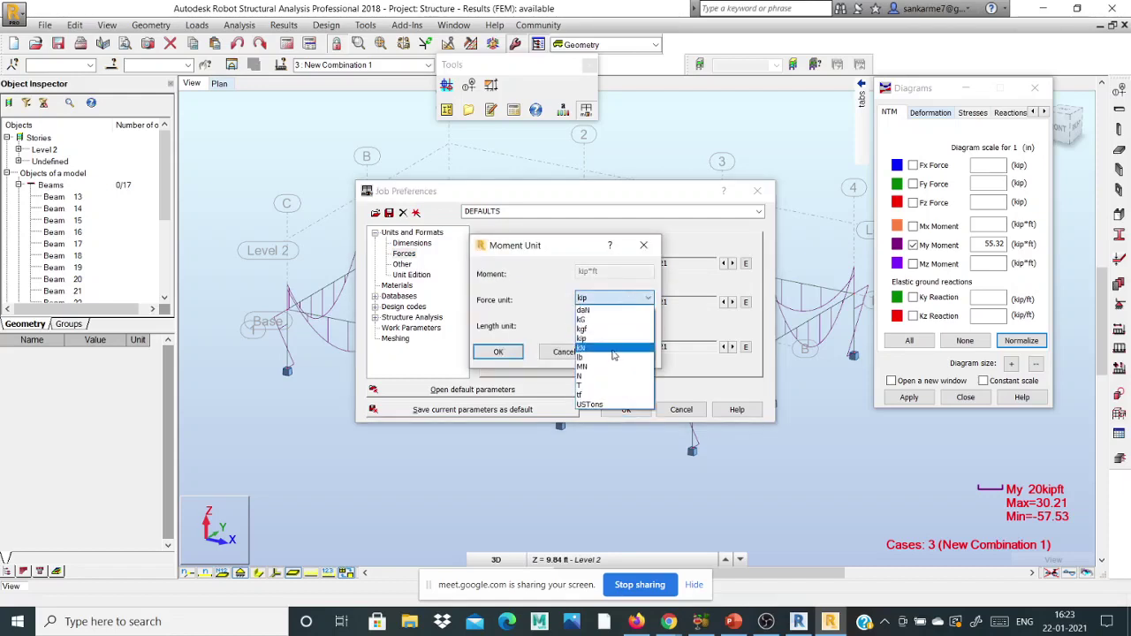
click(606, 348)
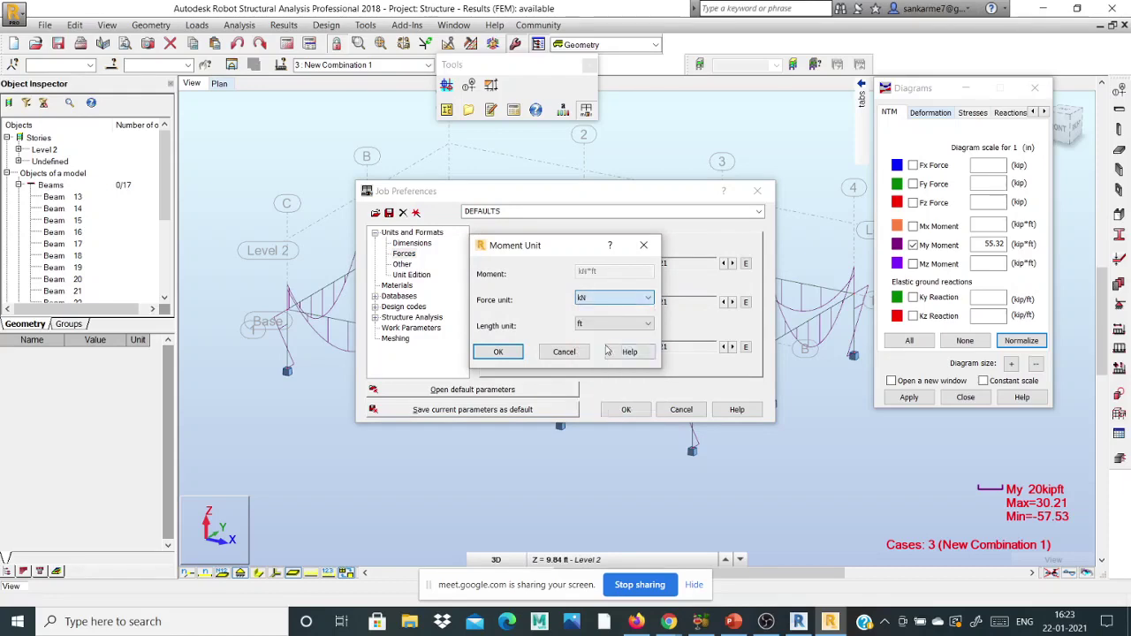
click(611, 325)
click(602, 366)
click(499, 353)
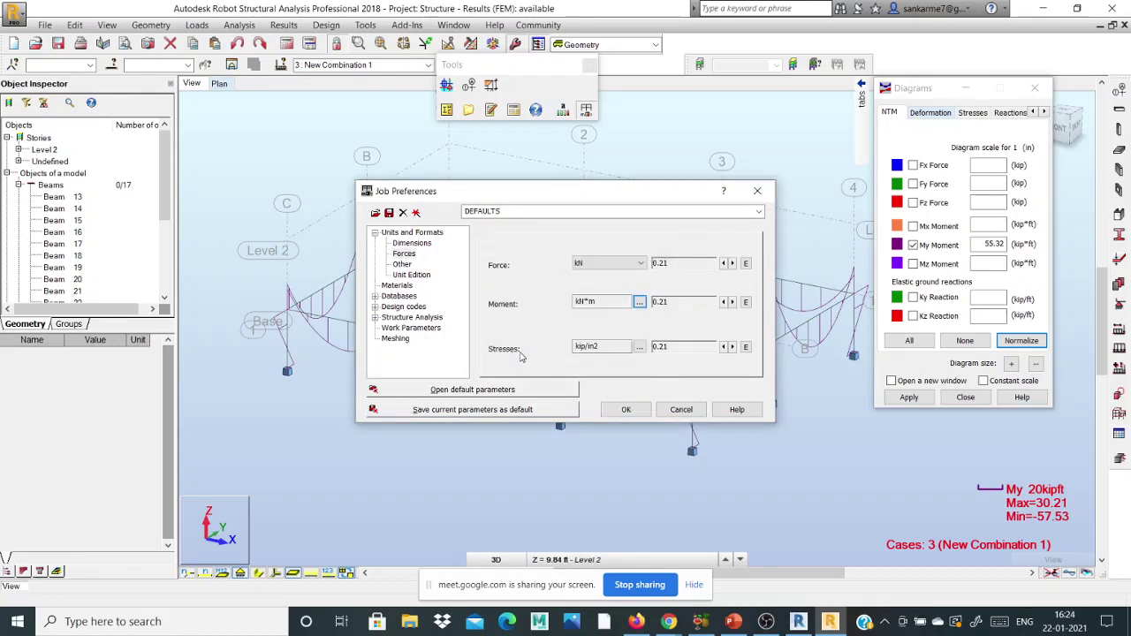
Step: Set the stress unit to kN/m2, using kN for force and m2 for area
click(639, 347)
click(618, 299)
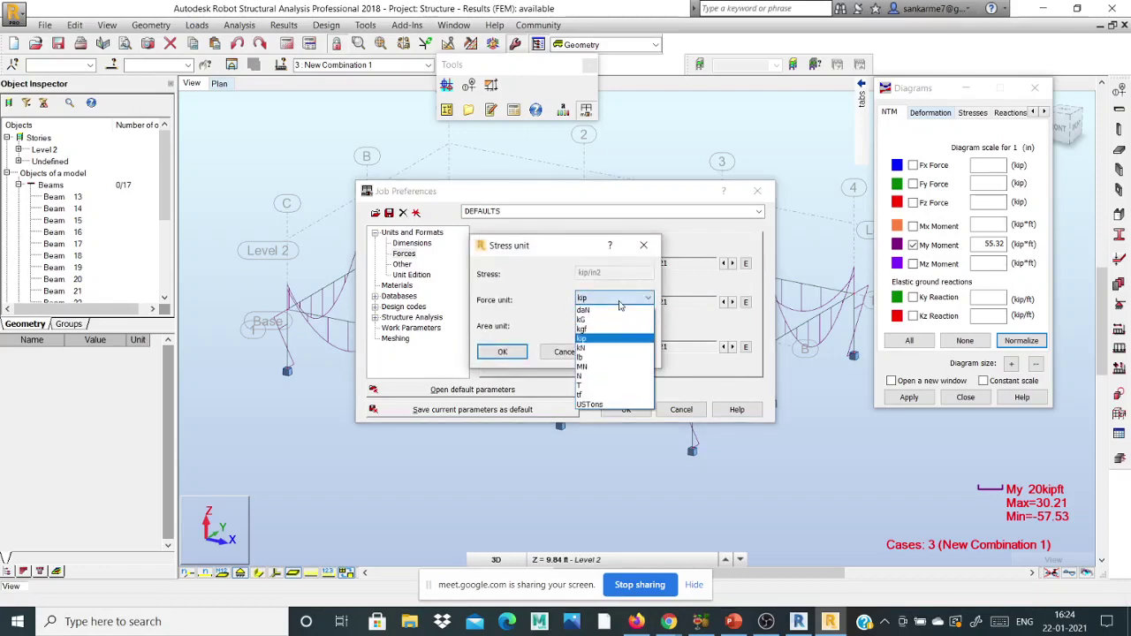
click(599, 348)
click(612, 326)
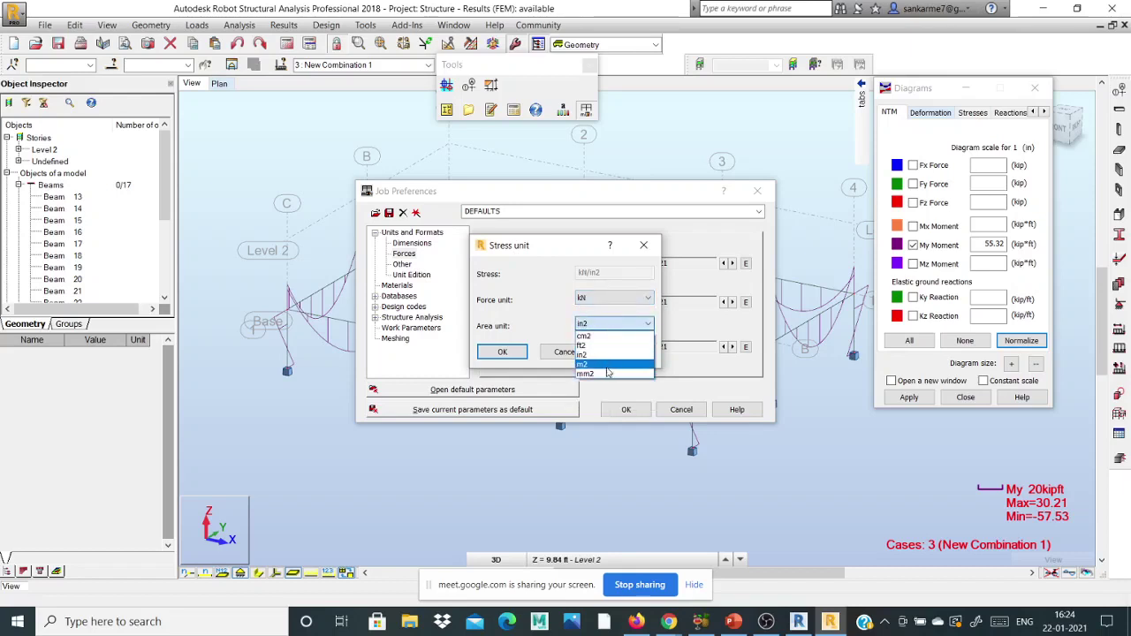
click(606, 366)
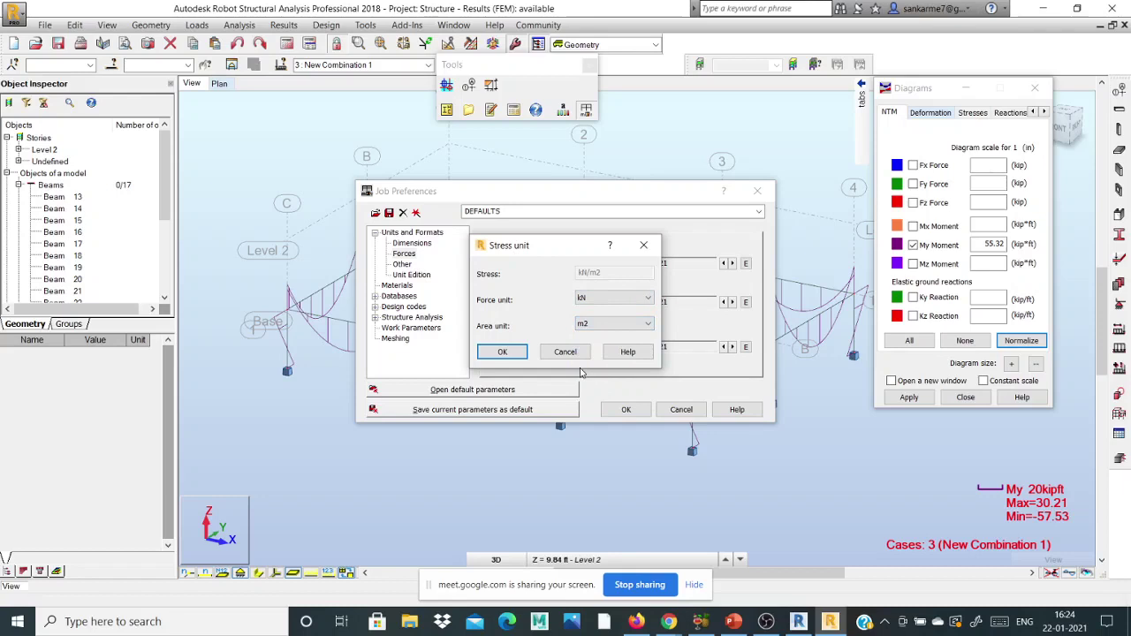
click(517, 354)
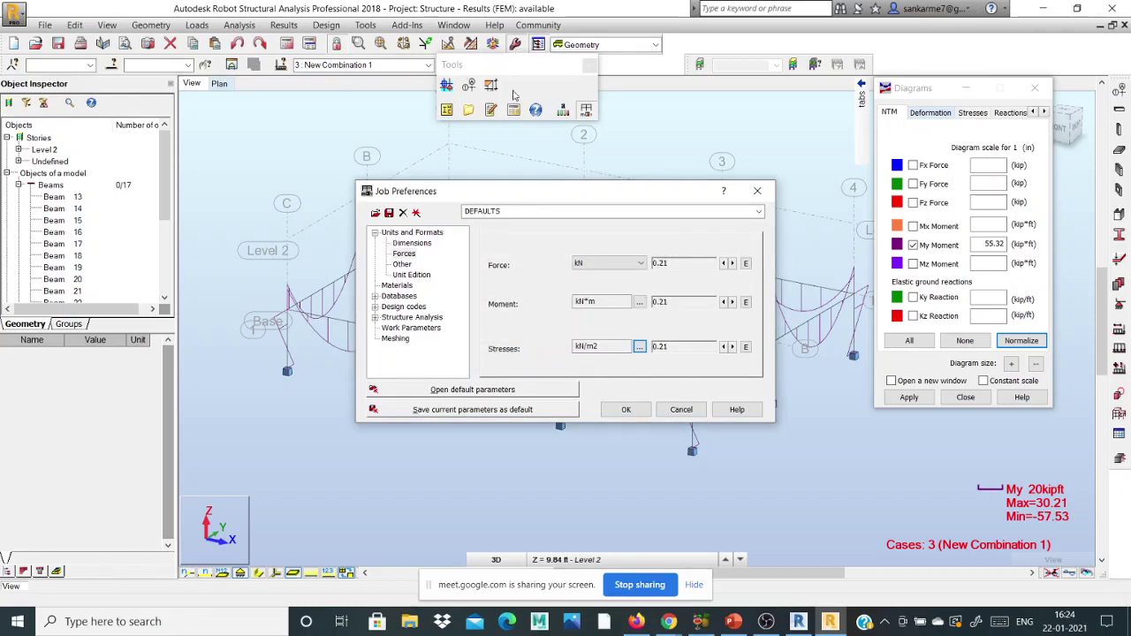
Step: Check the force and dimension units, apply the job preferences and close the Tools toolbar
click(403, 264)
click(404, 254)
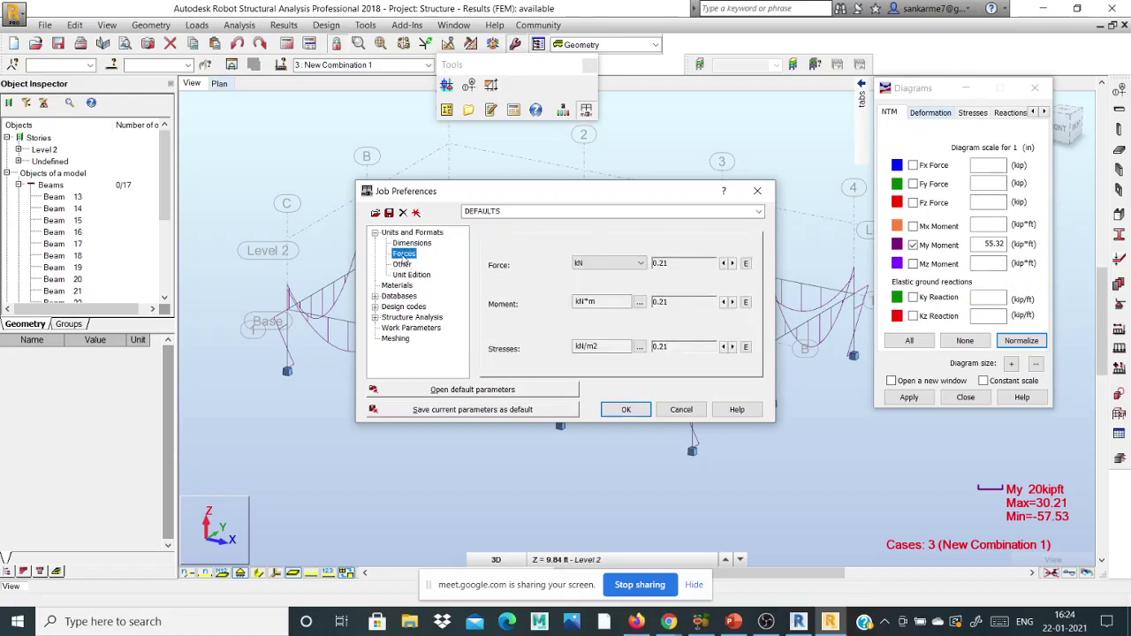
click(409, 243)
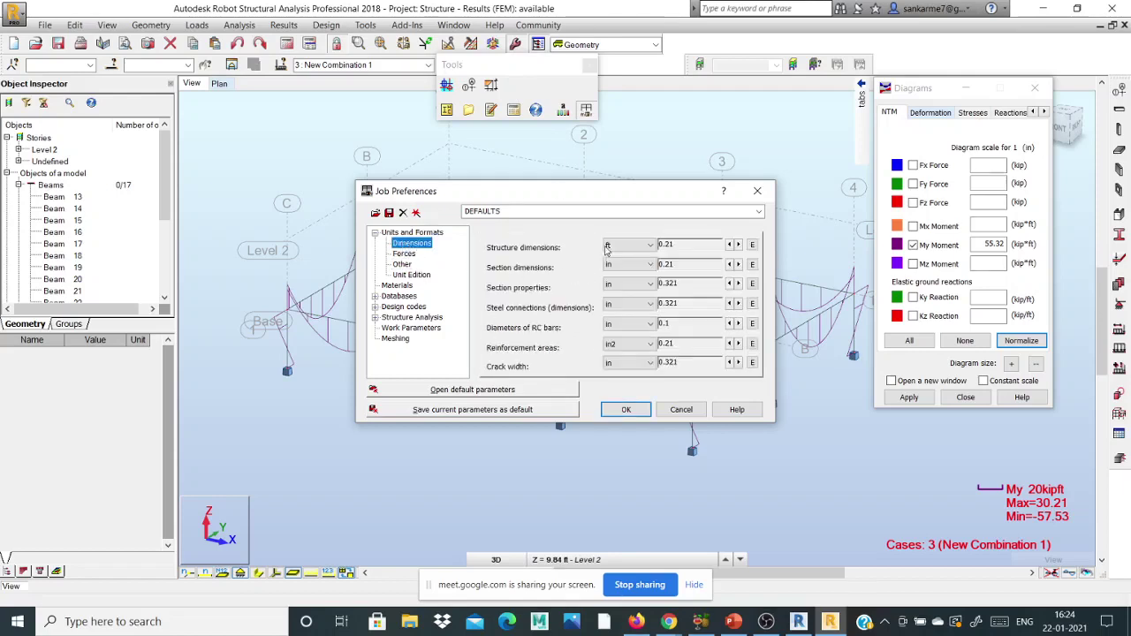
click(623, 410)
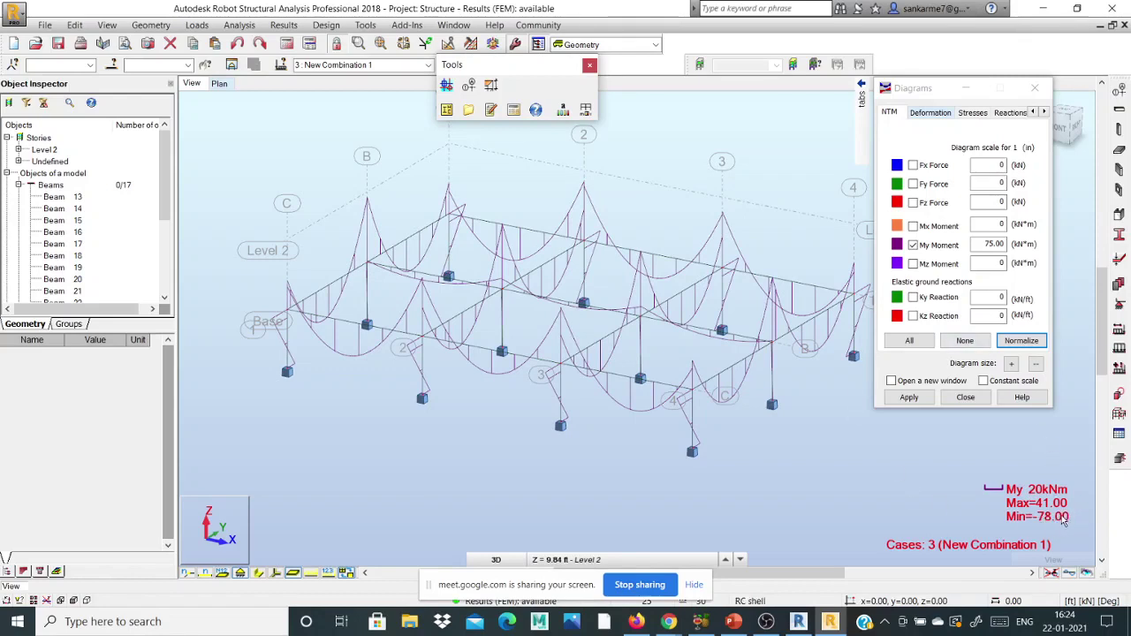
click(590, 67)
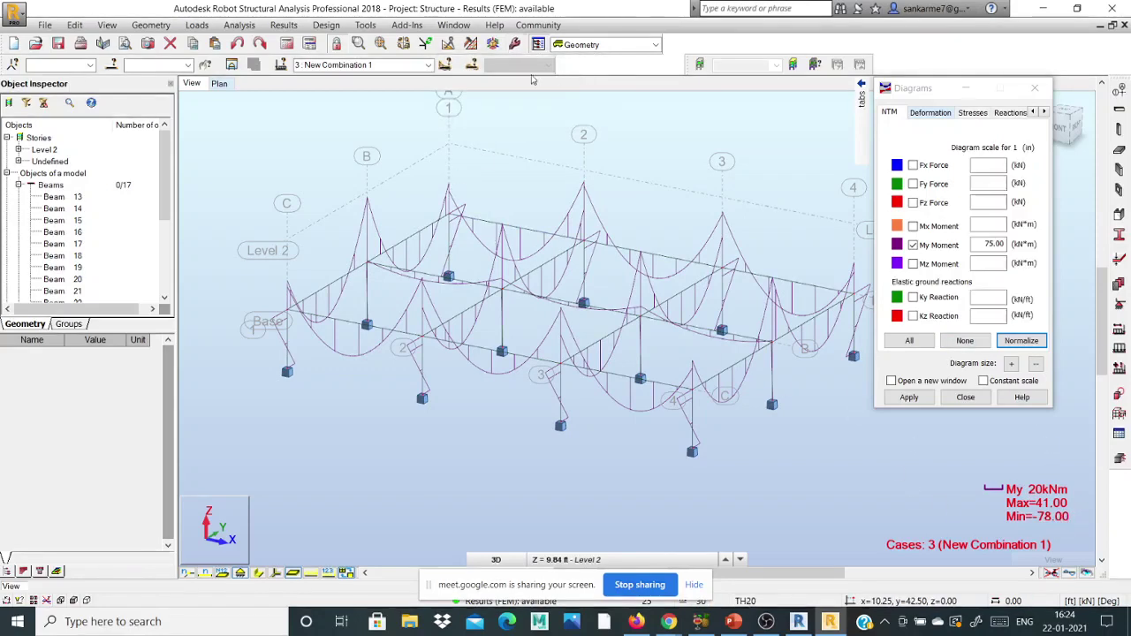
Step: View the My moment diagram for load case DL1 and for load case LL1
click(428, 64)
click(350, 79)
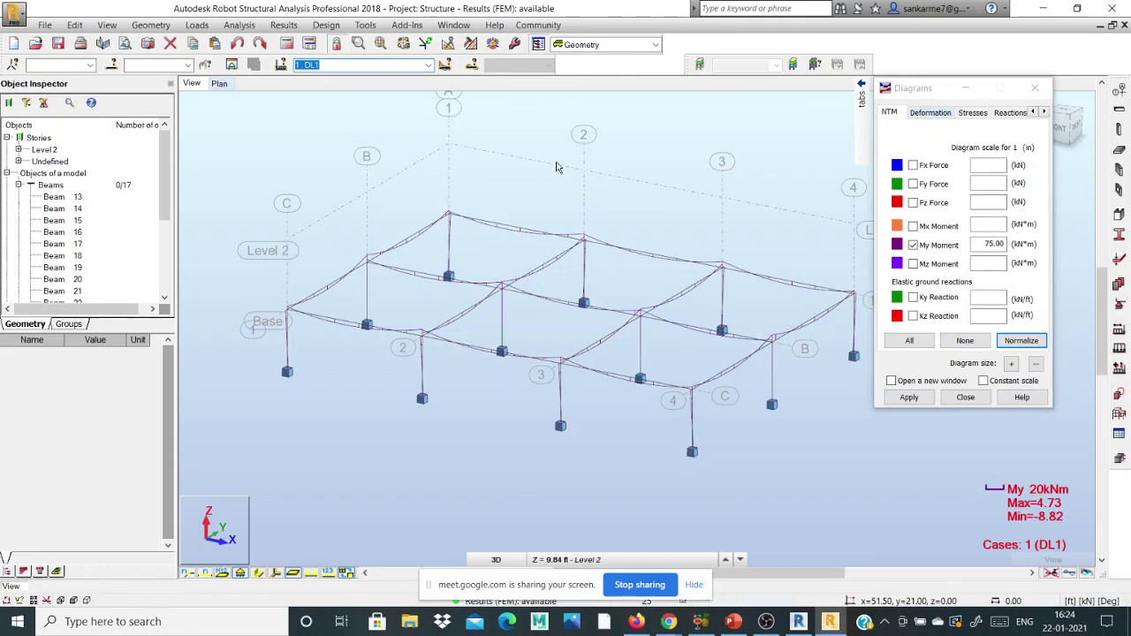
click(426, 65)
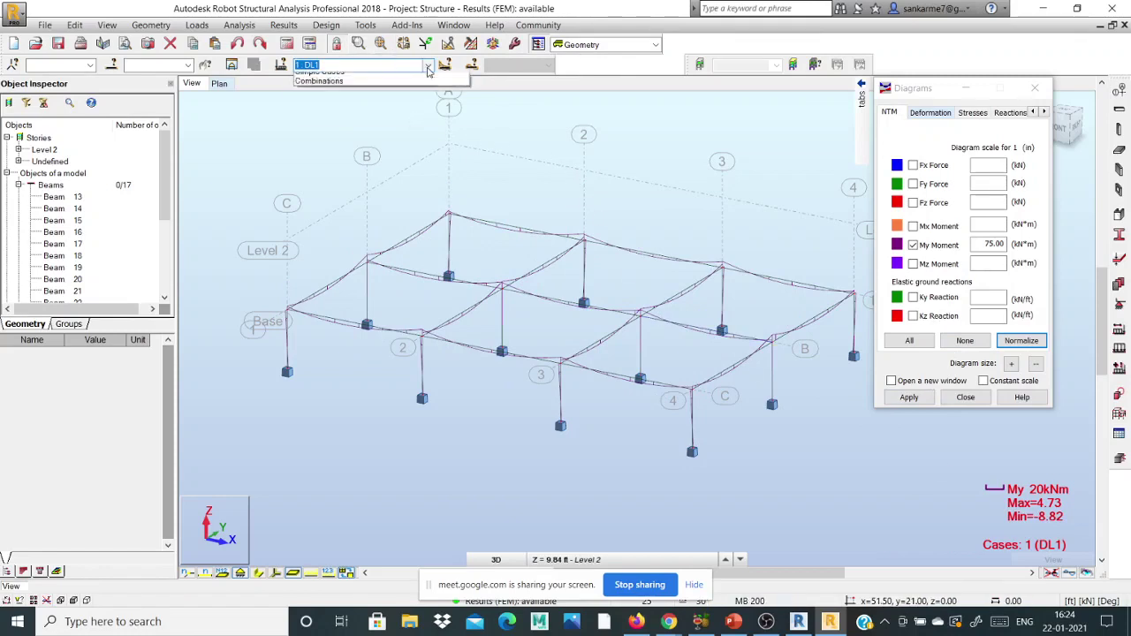
click(344, 89)
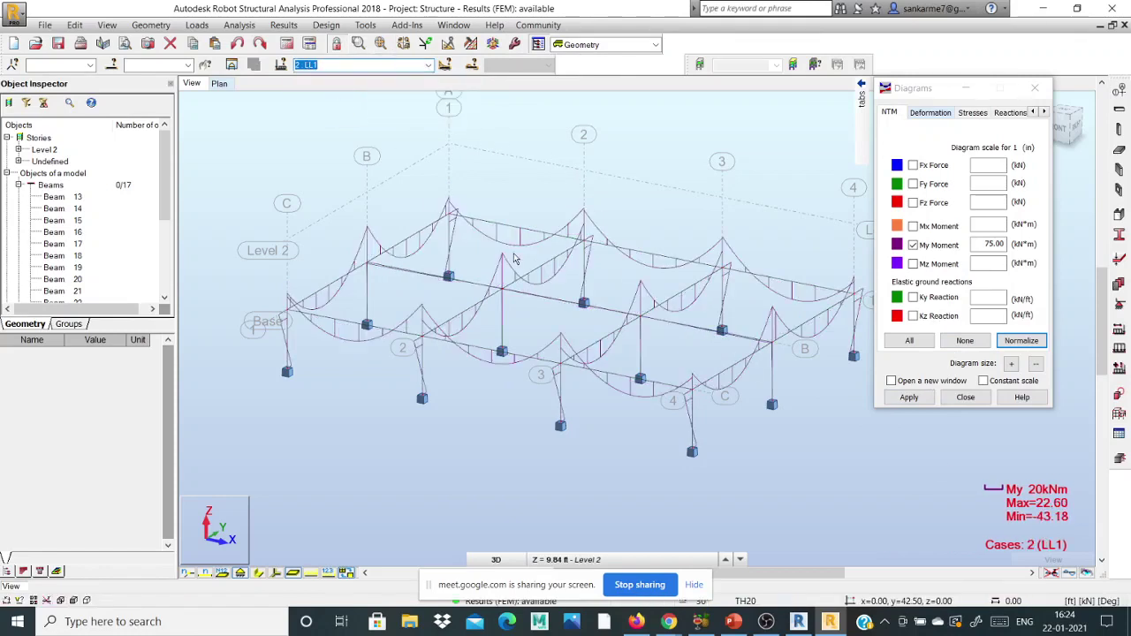
scroll(462, 248, up, 3)
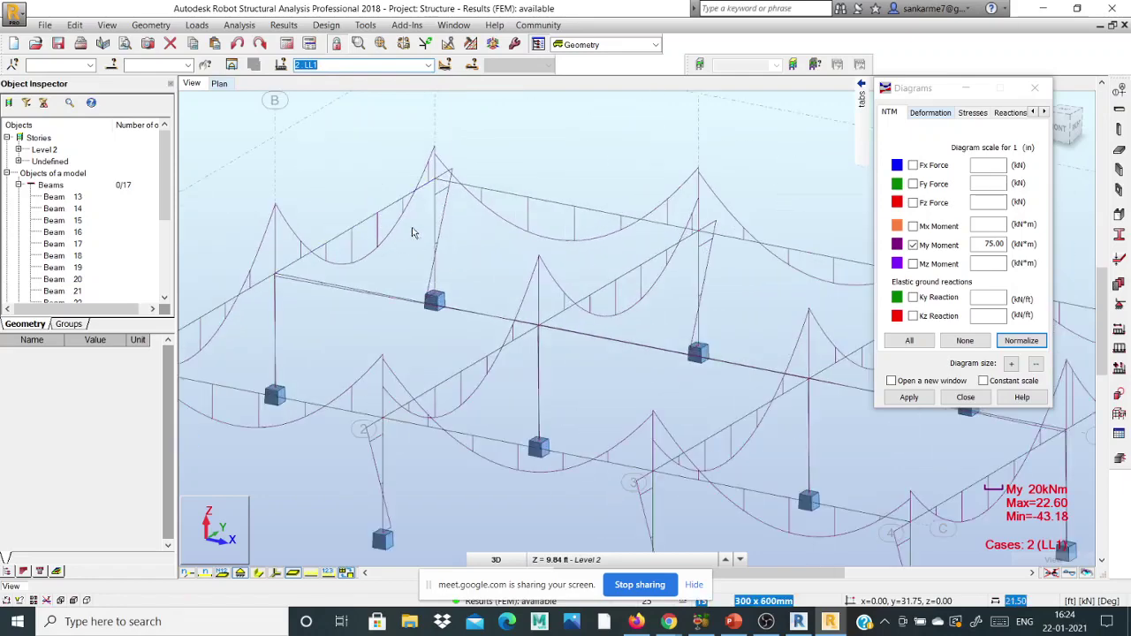
scroll(526, 233, down, 5)
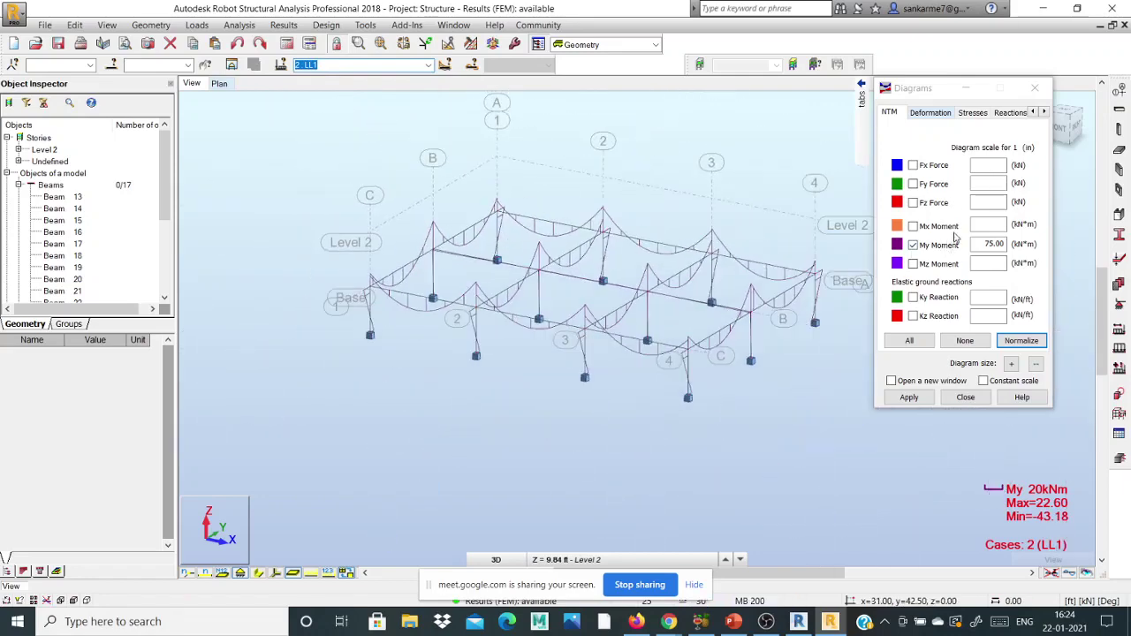
Step: Add value labels at the local extremes of the My moment diagram and inspect them on the frame
click(1045, 112)
click(1044, 112)
click(1045, 112)
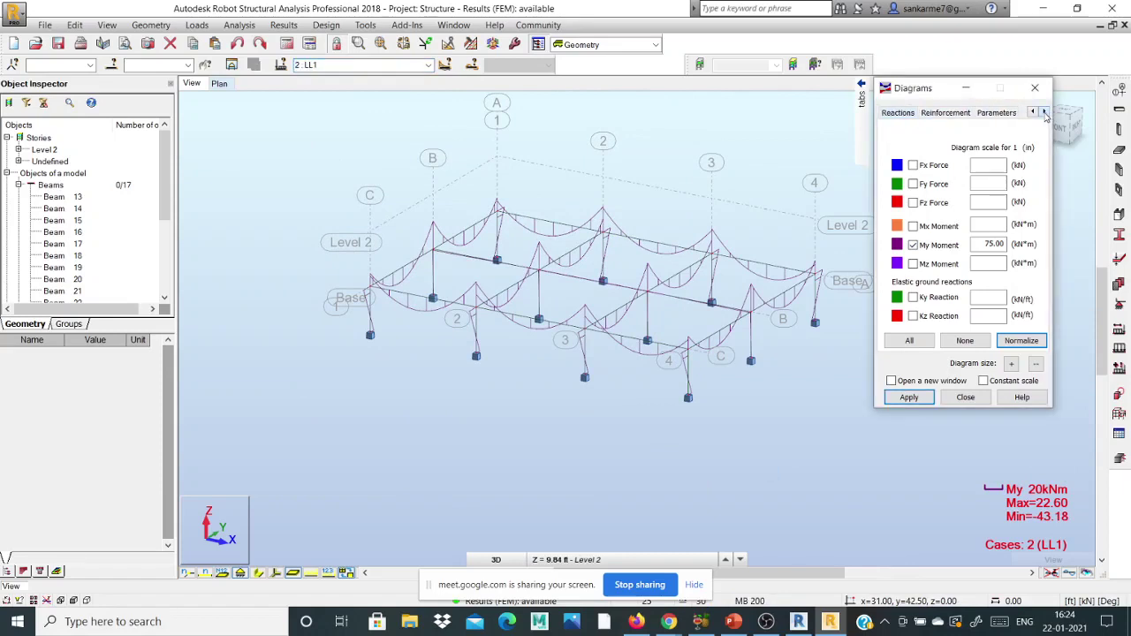
click(1008, 112)
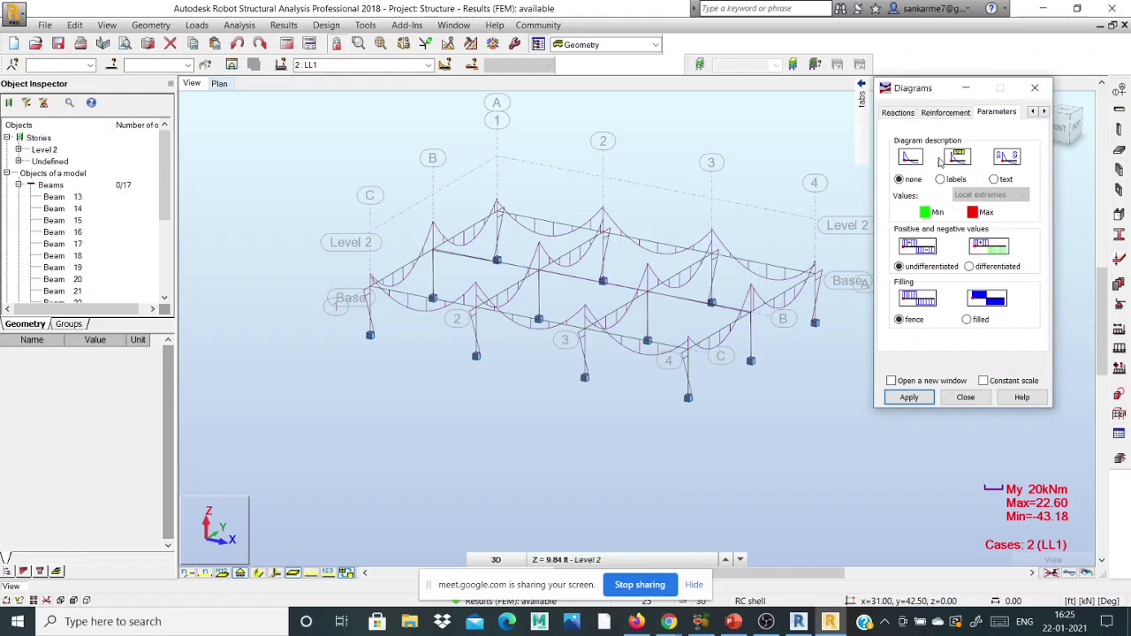
scroll(851, 244, up, 3)
scroll(852, 244, down, 2)
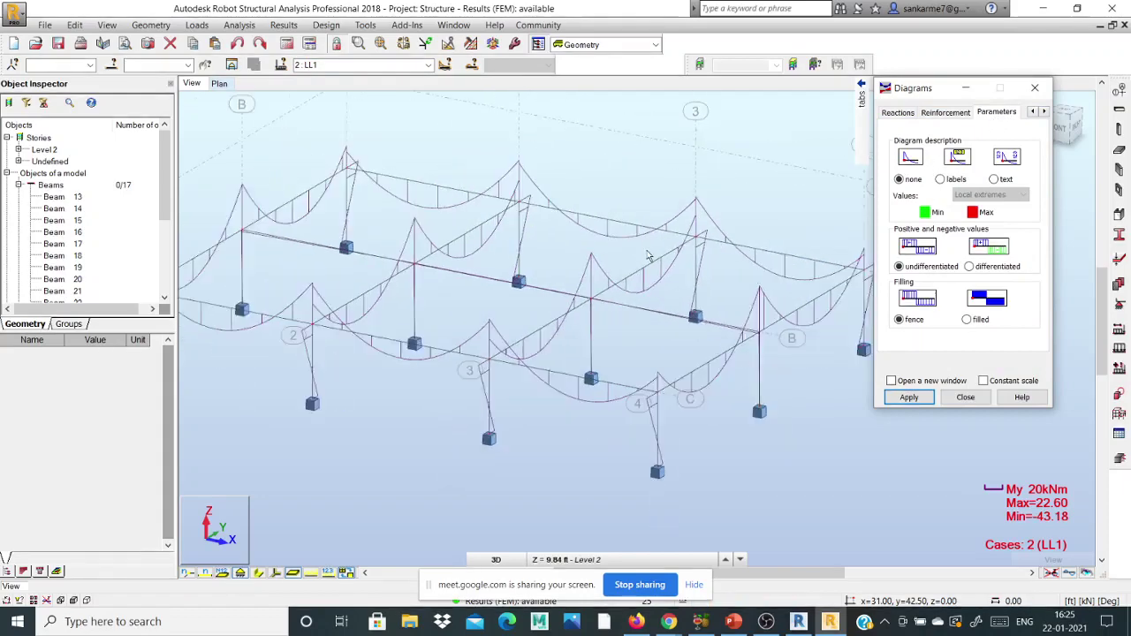
click(951, 180)
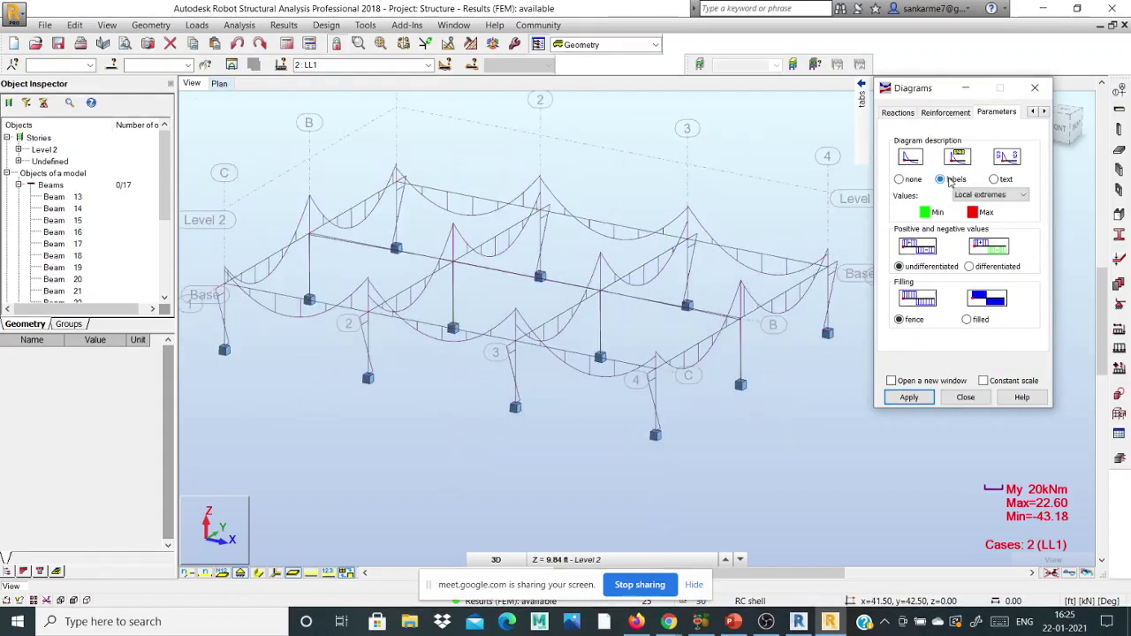
click(910, 398)
scroll(539, 325, up, 5)
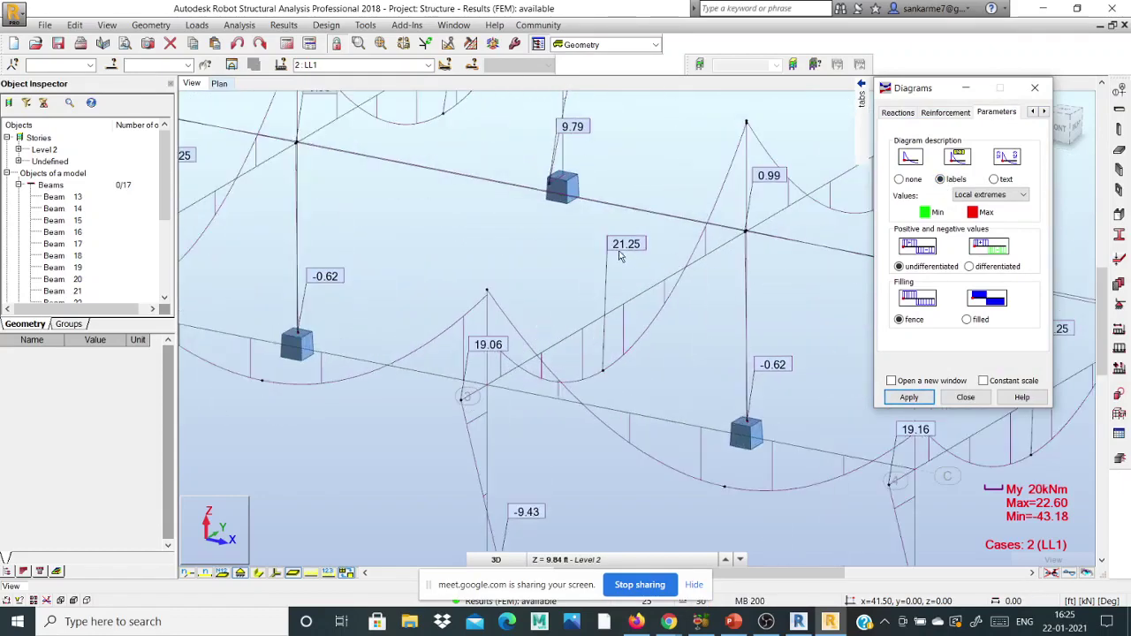
scroll(619, 256, down, 5)
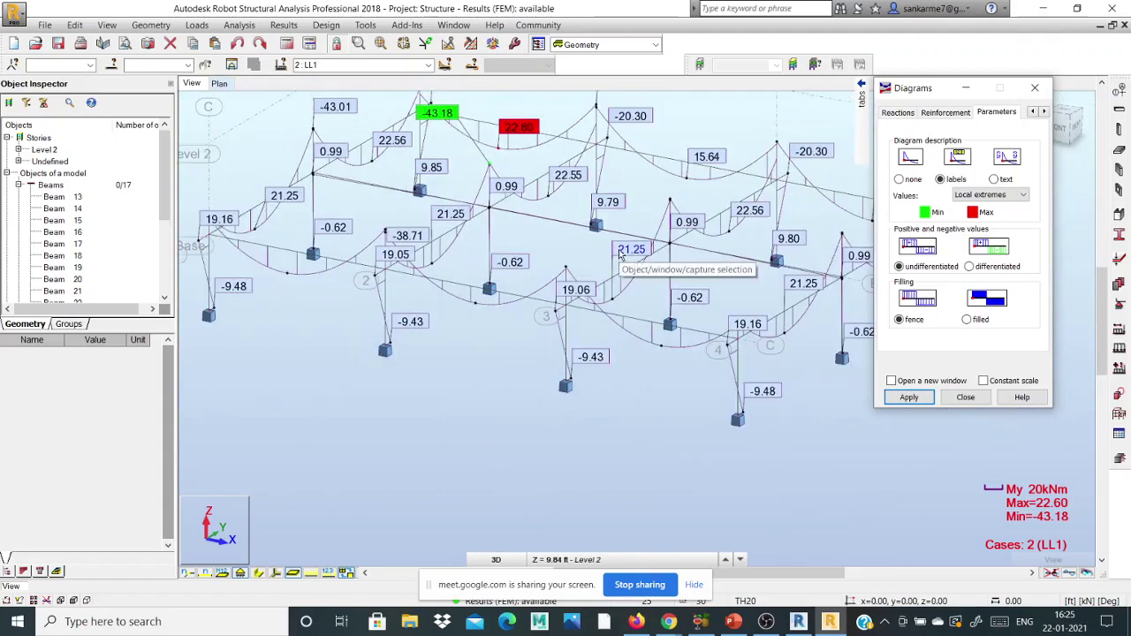
Step: Switch the load case to New Combination 1 and examine the labelled minimum and maximum My moments
click(428, 65)
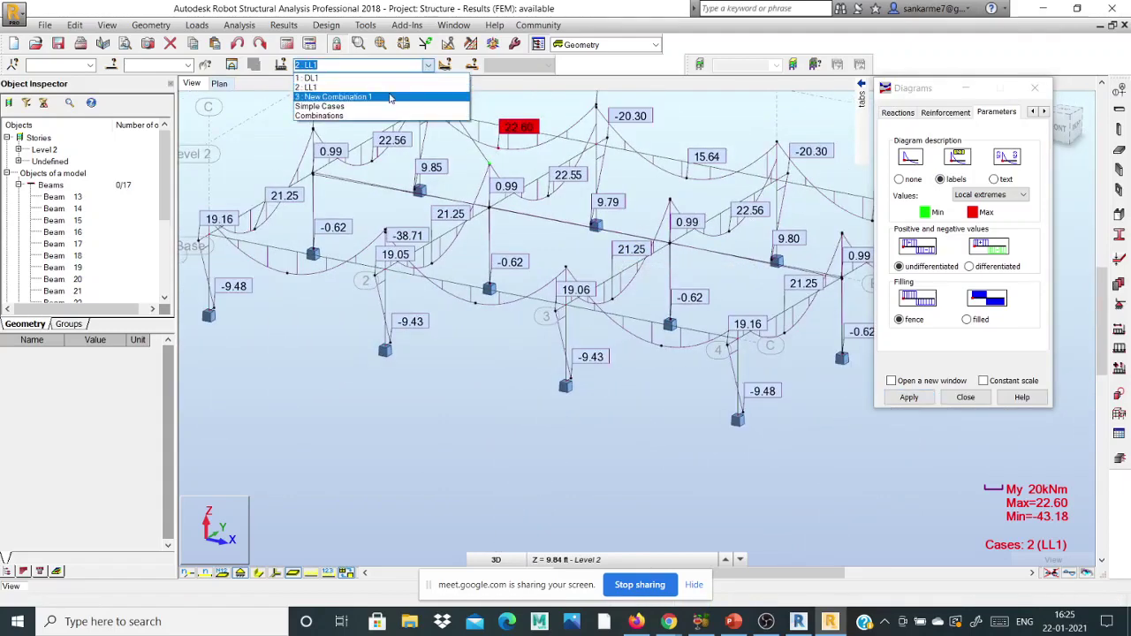
click(389, 97)
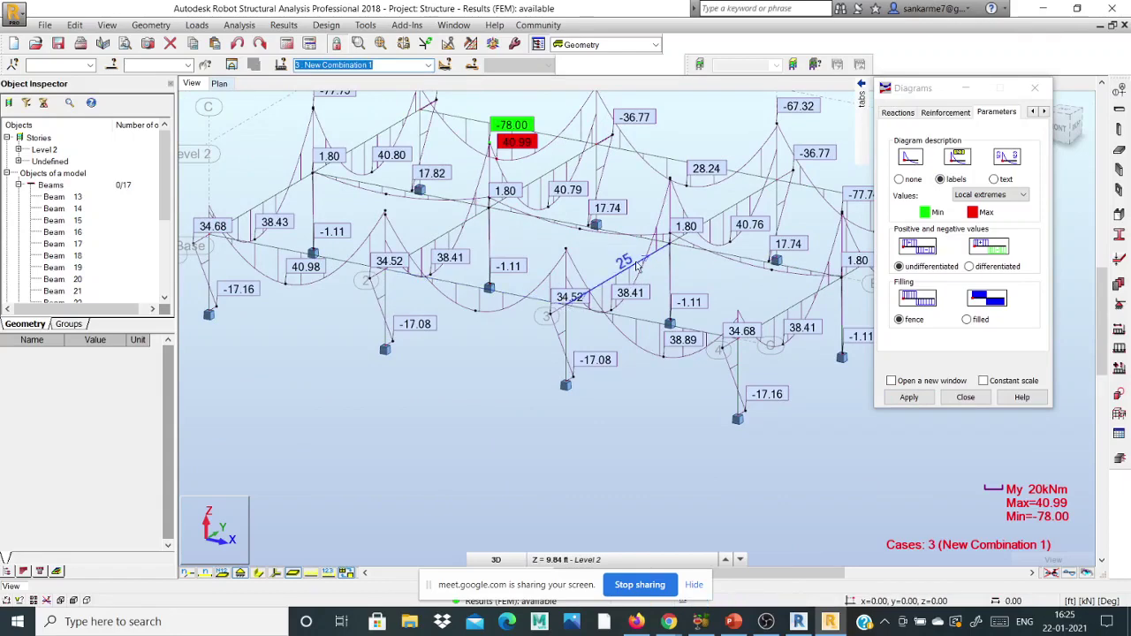
scroll(566, 265, down, 2)
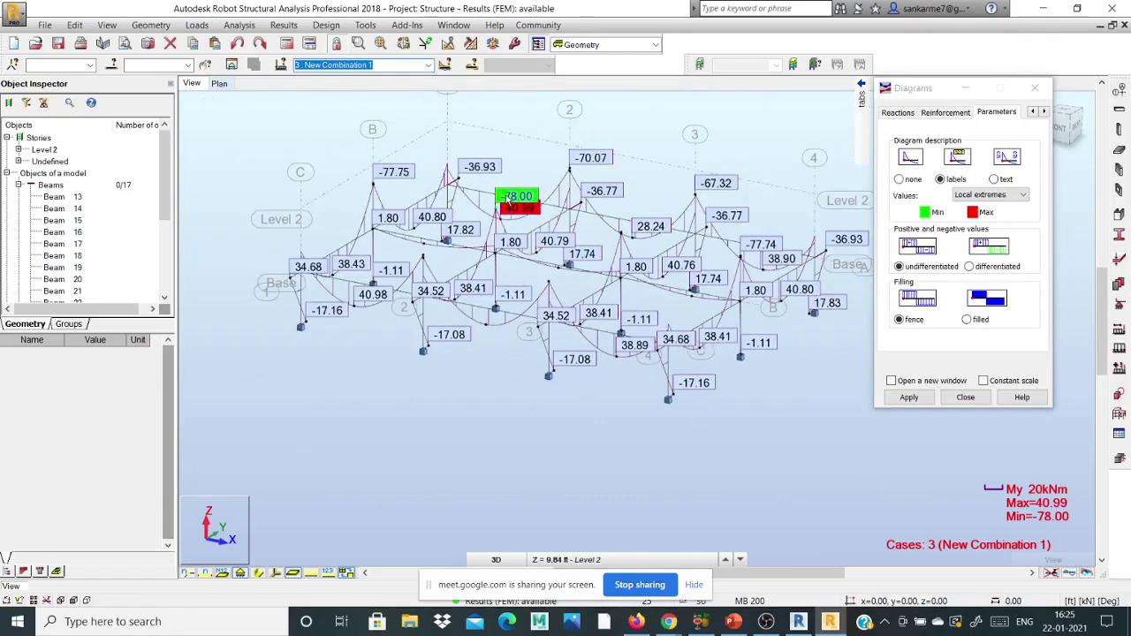
scroll(508, 198, up, 3)
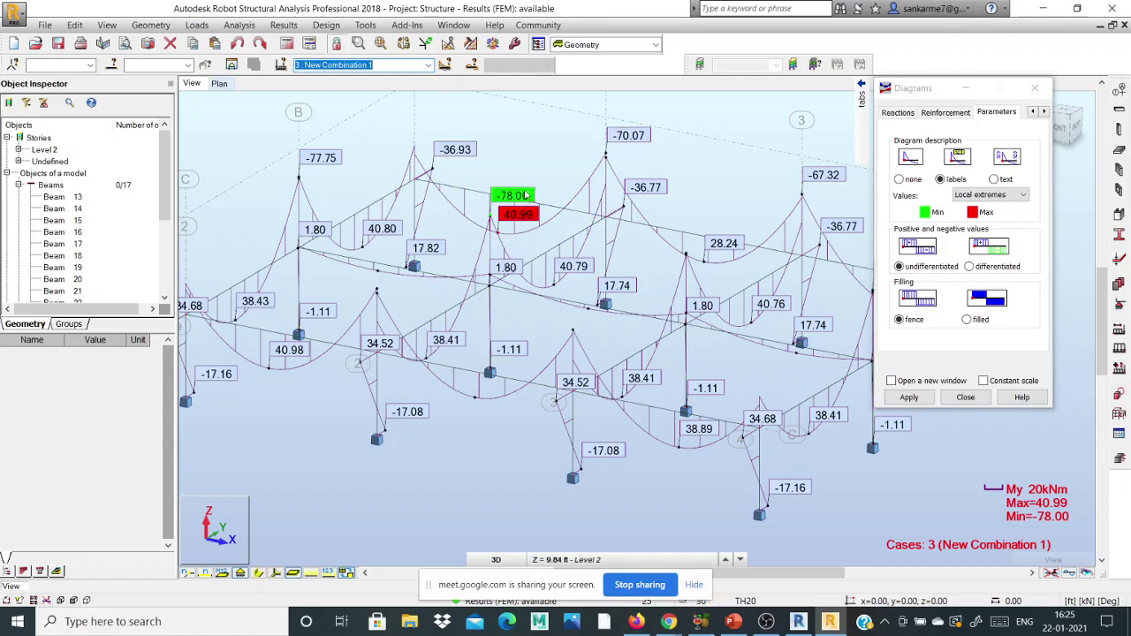
scroll(489, 177, down, 2)
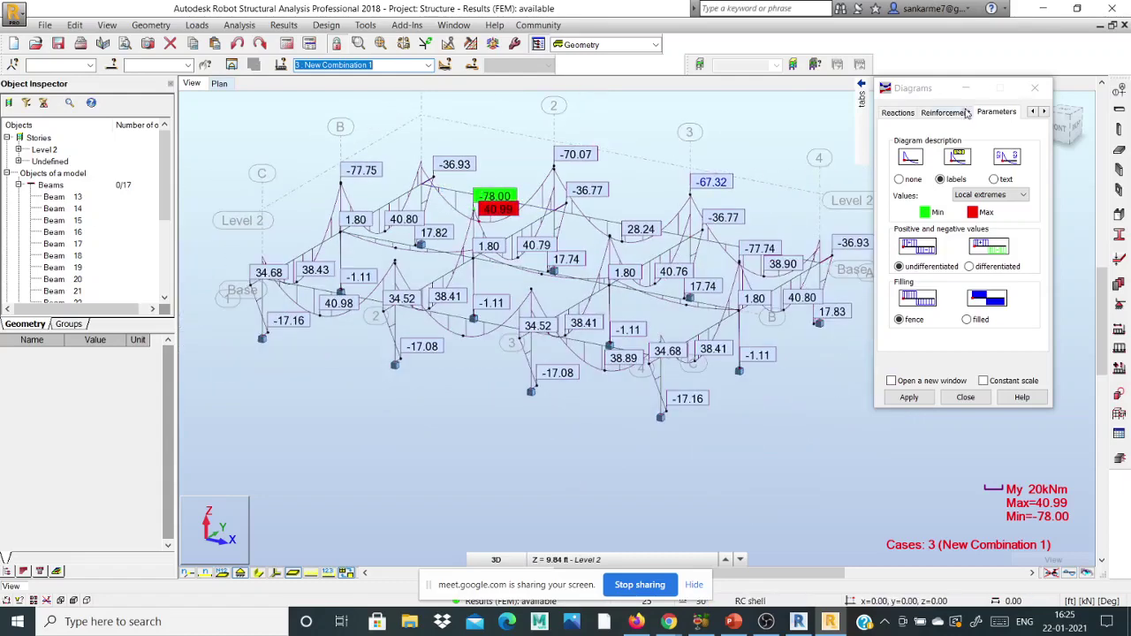
click(1033, 112)
click(1033, 111)
click(1034, 111)
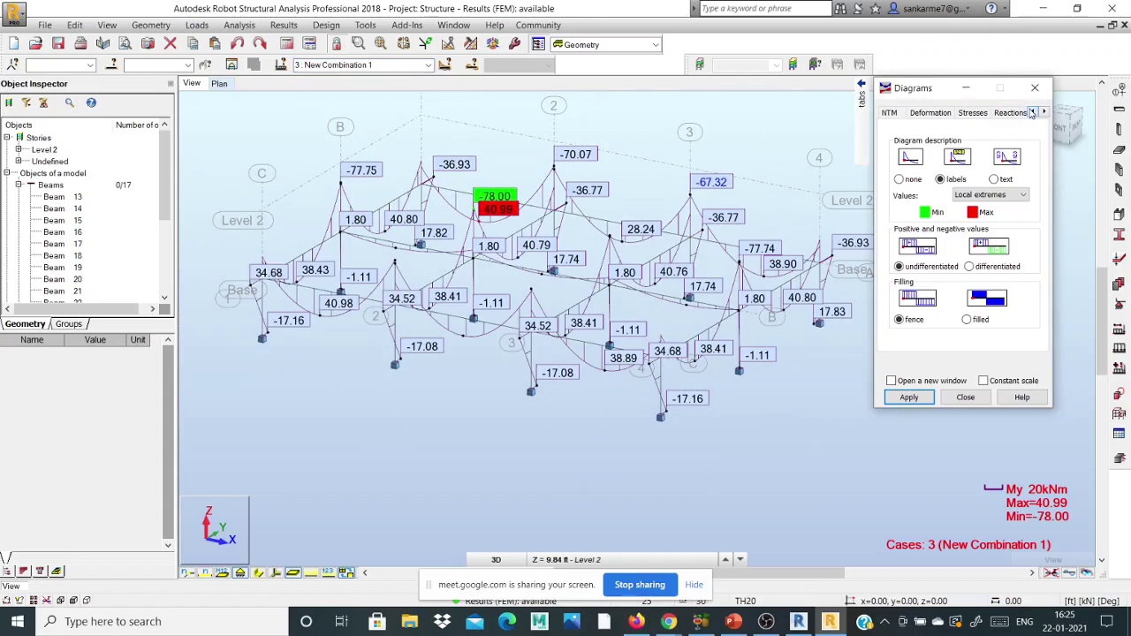
click(913, 118)
click(890, 113)
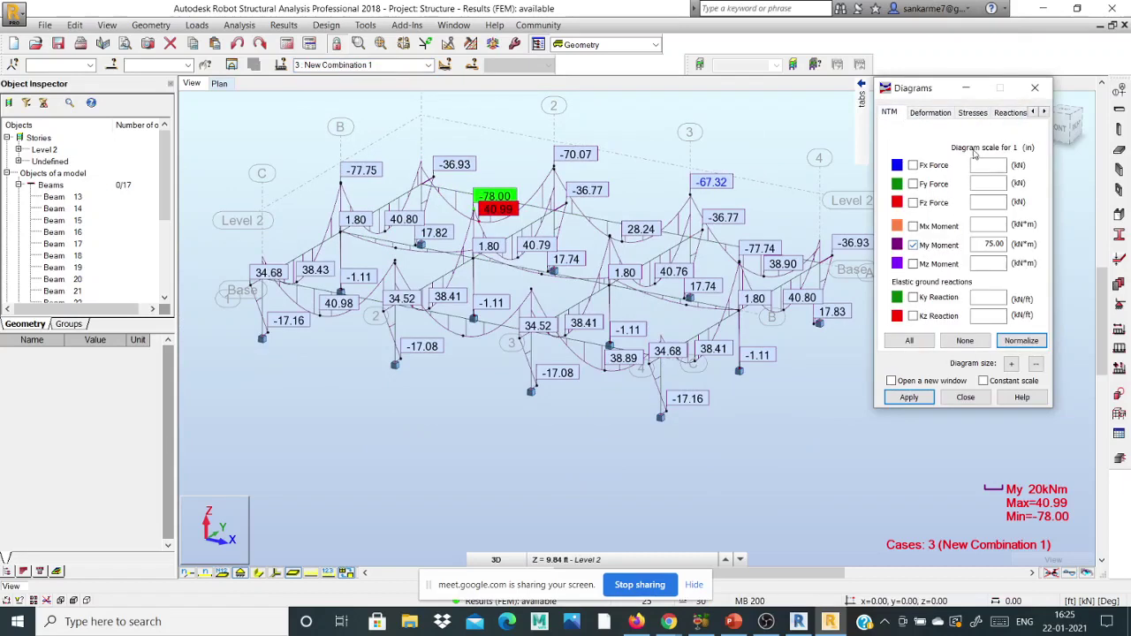
click(1044, 112)
click(1044, 112)
click(1044, 113)
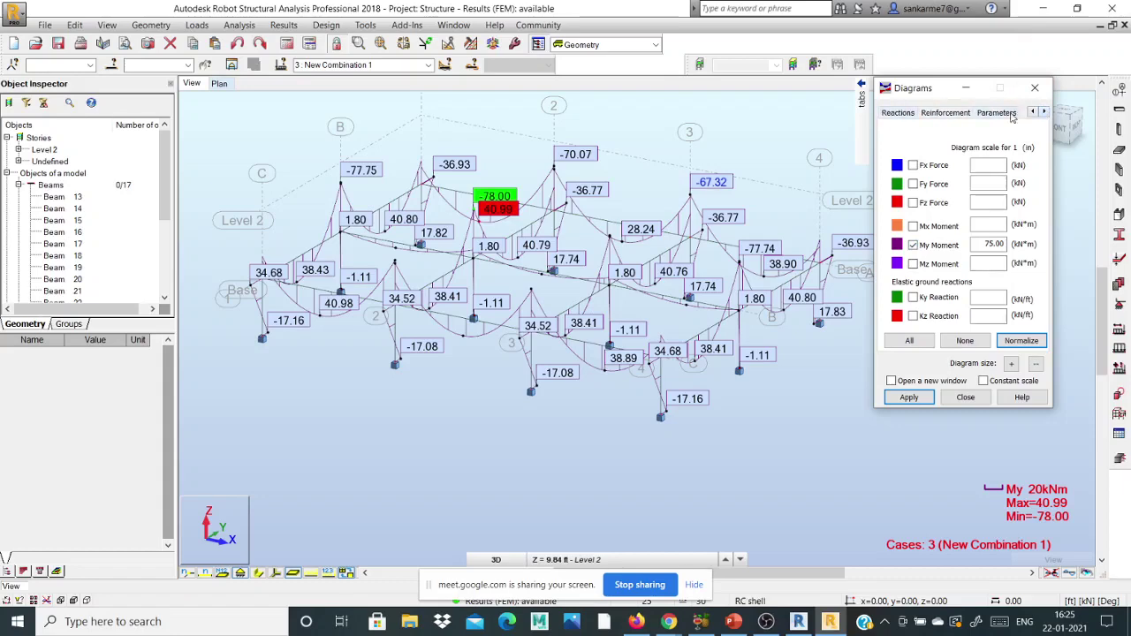
click(1006, 113)
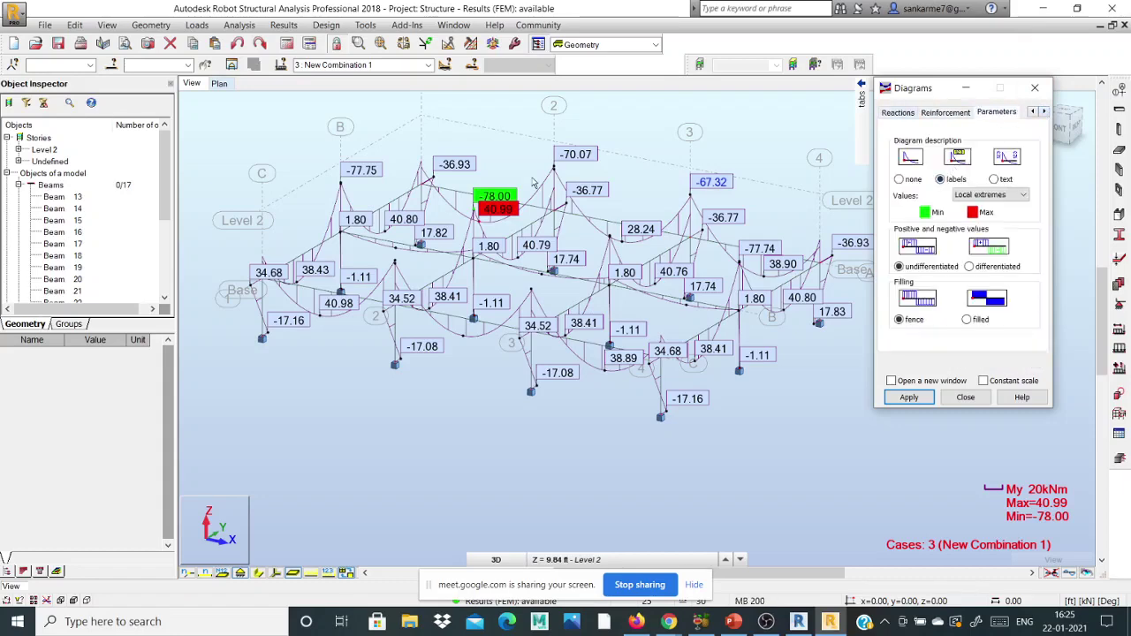
Step: Change the My moment diagram from fence to filled display and inspect it around beam 13
scroll(304, 248, up, 3)
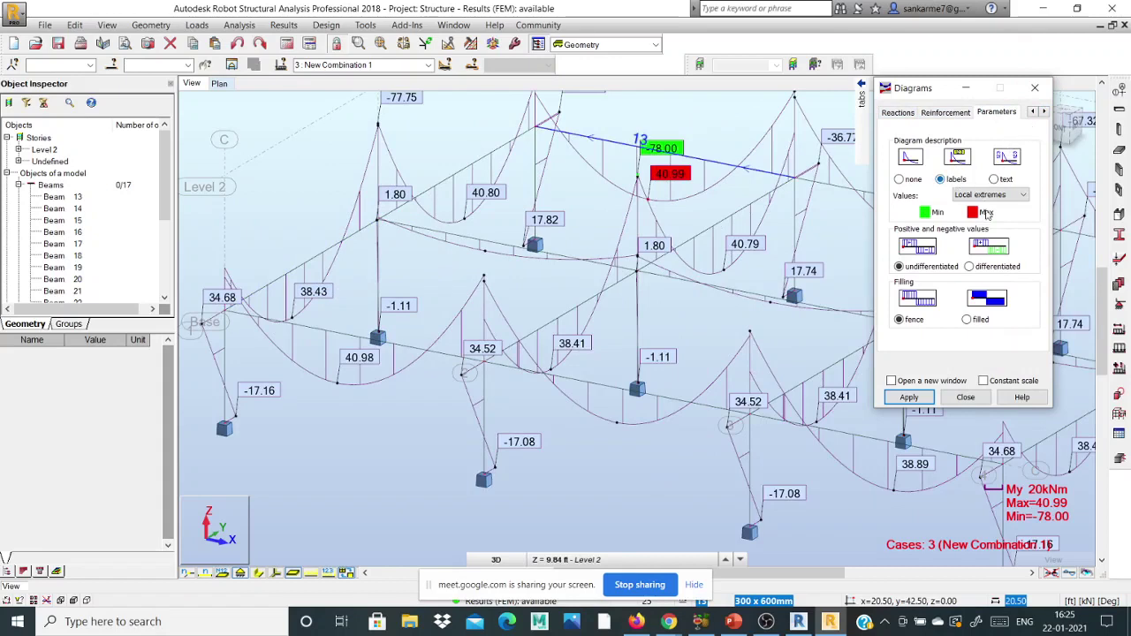
click(967, 320)
click(909, 398)
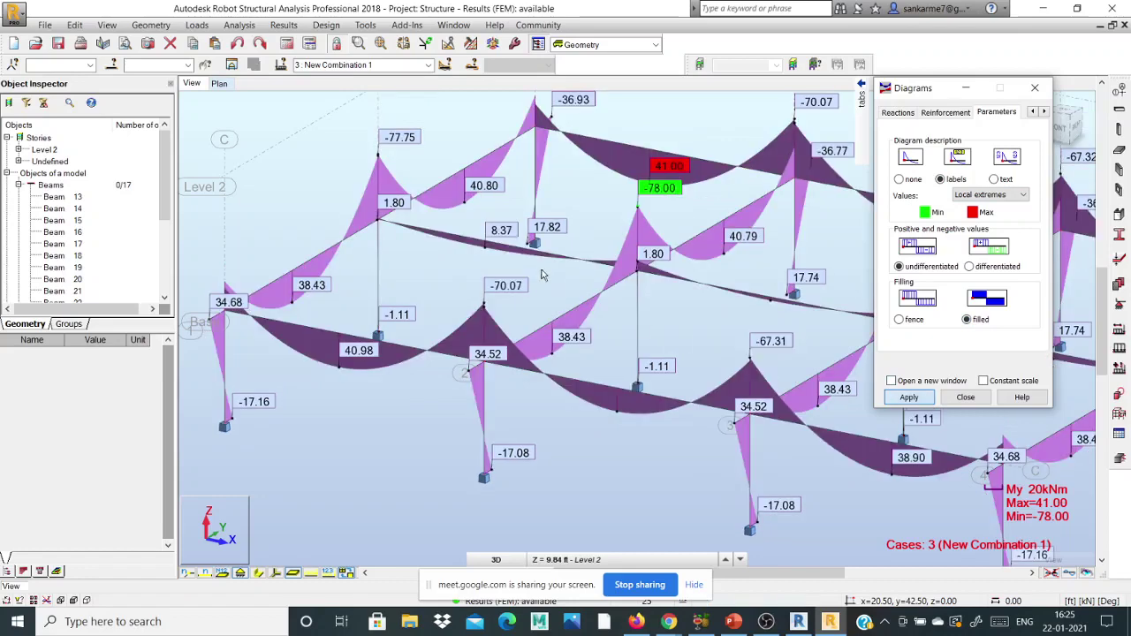
scroll(466, 270, down, 1)
scroll(466, 270, down, 2)
scroll(422, 245, up, 2)
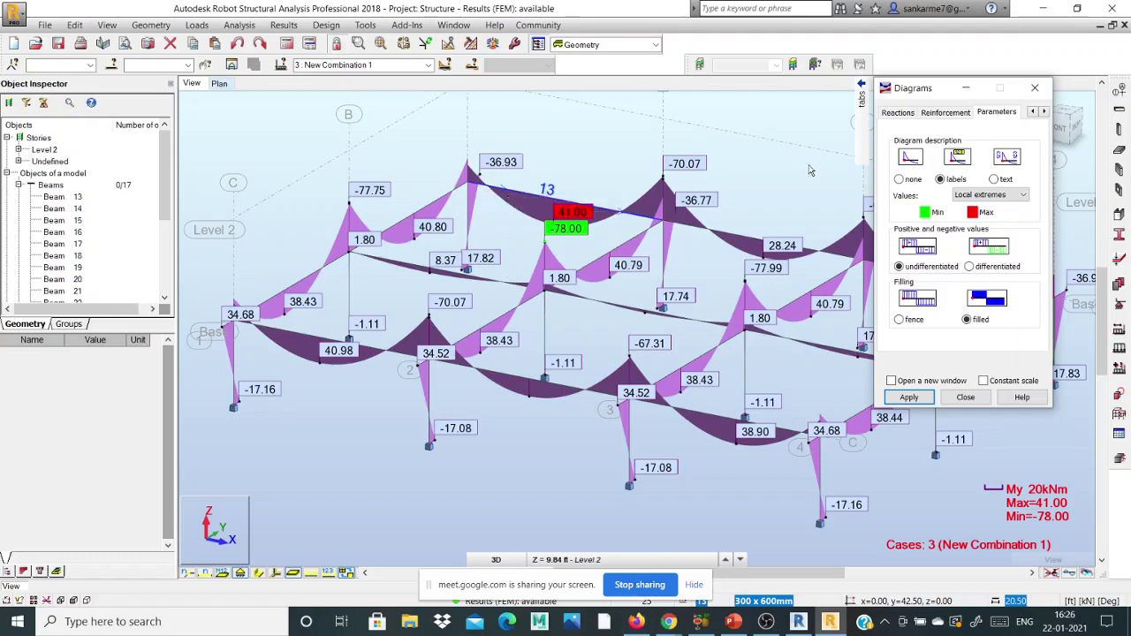
Step: Turn off the My moment diagram and display the Fy force diagram for the frame
click(1032, 113)
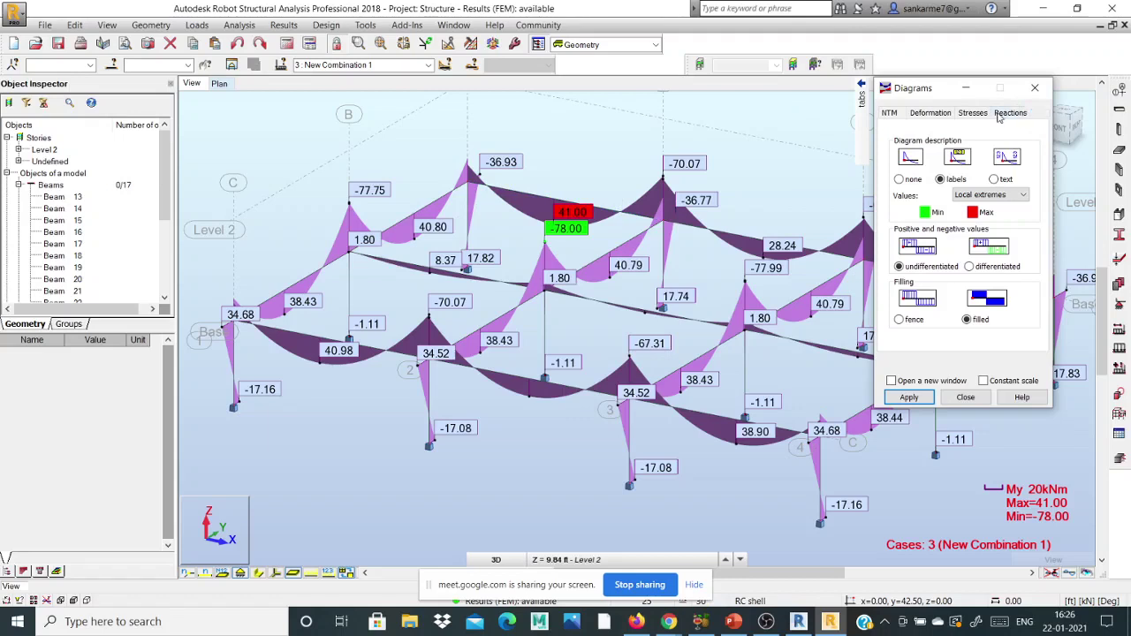
click(894, 113)
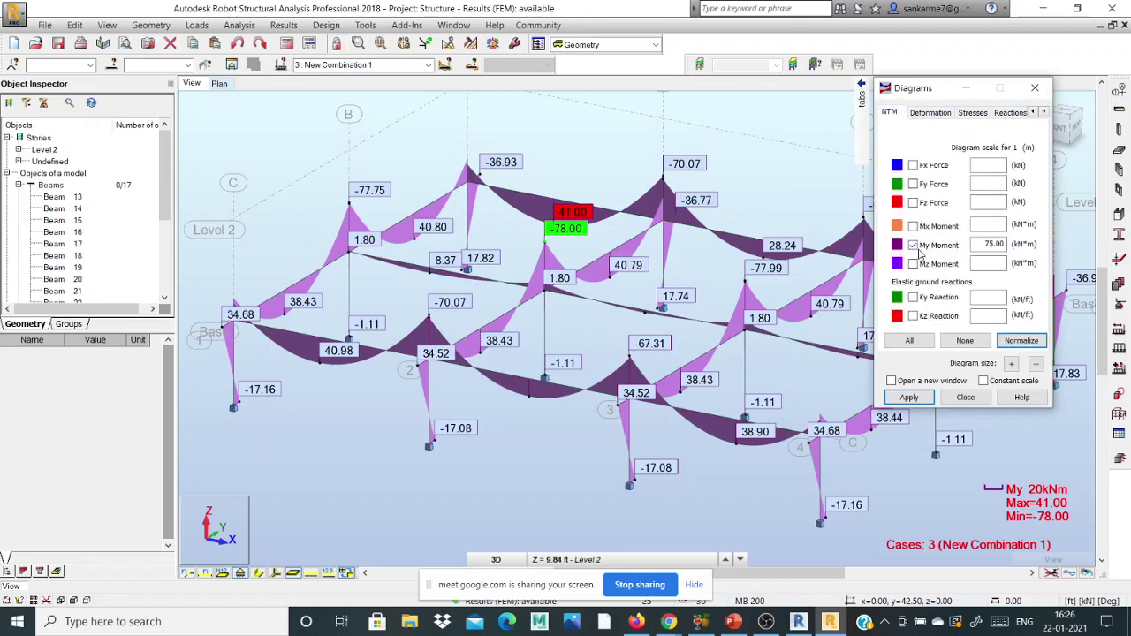
click(907, 398)
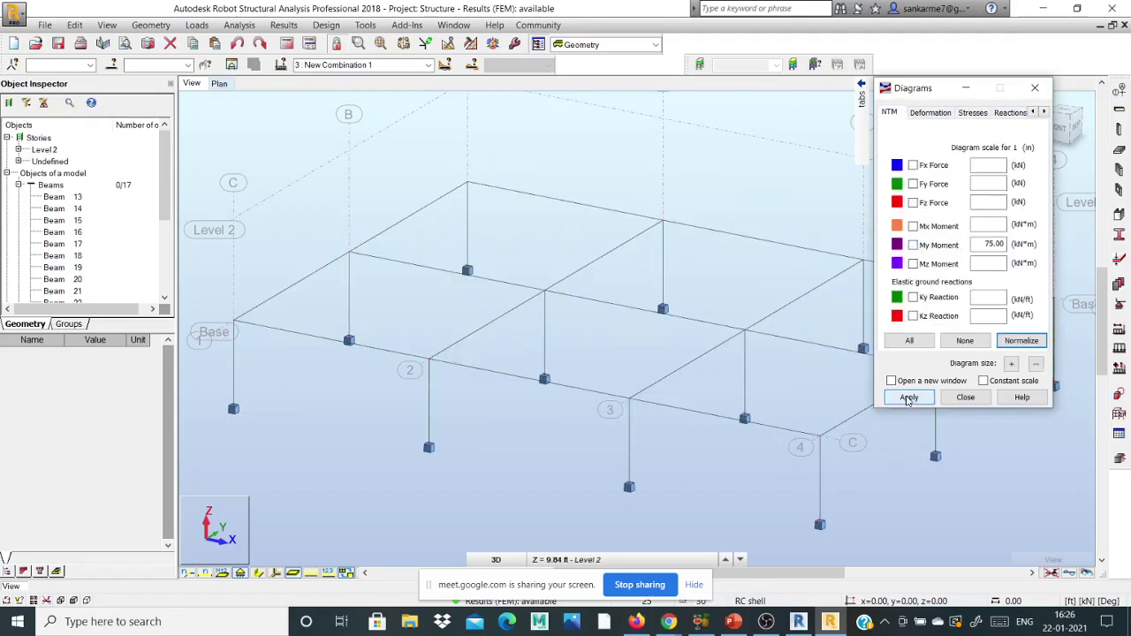
click(914, 184)
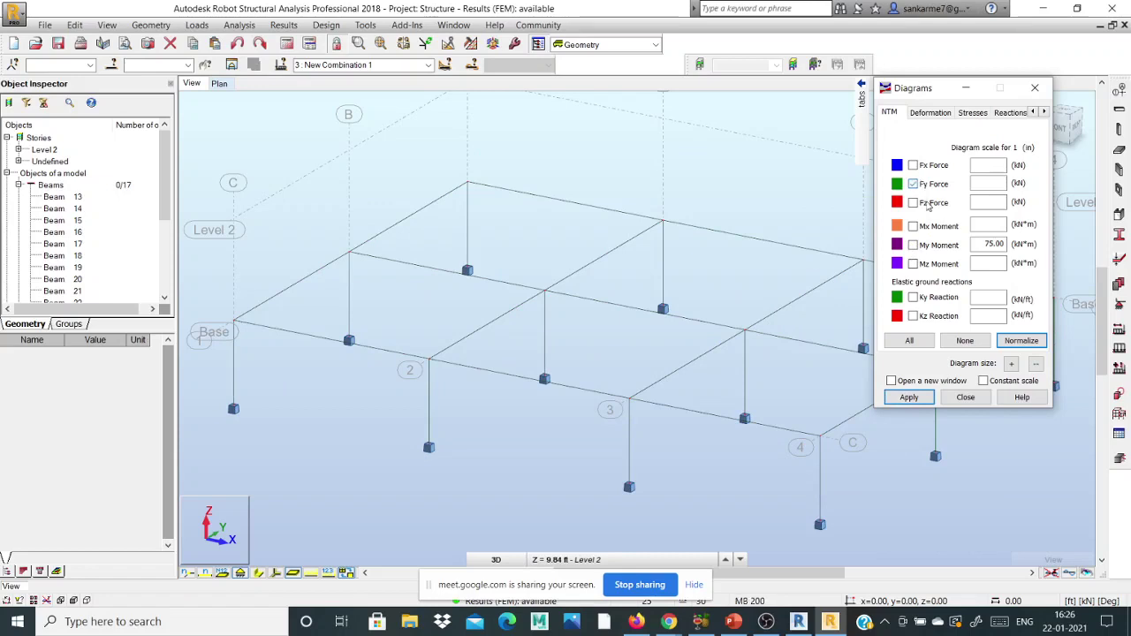
click(909, 397)
Step: Replace the Fy diagram with the Fz force diagram and examine the labelled shear values along the beams and columns
click(913, 202)
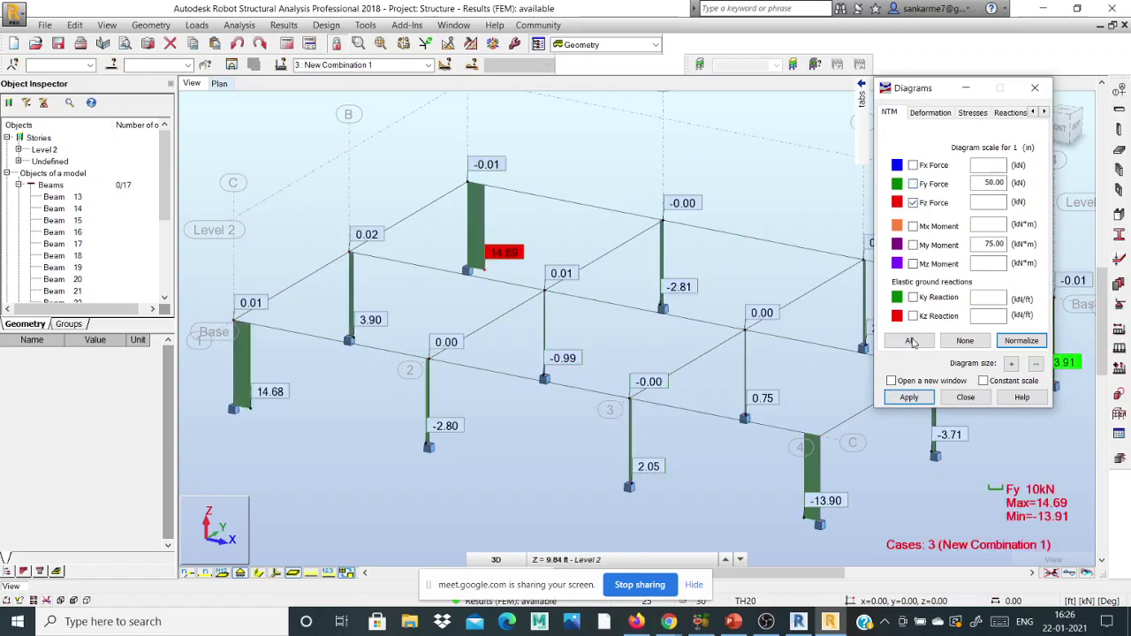
click(909, 397)
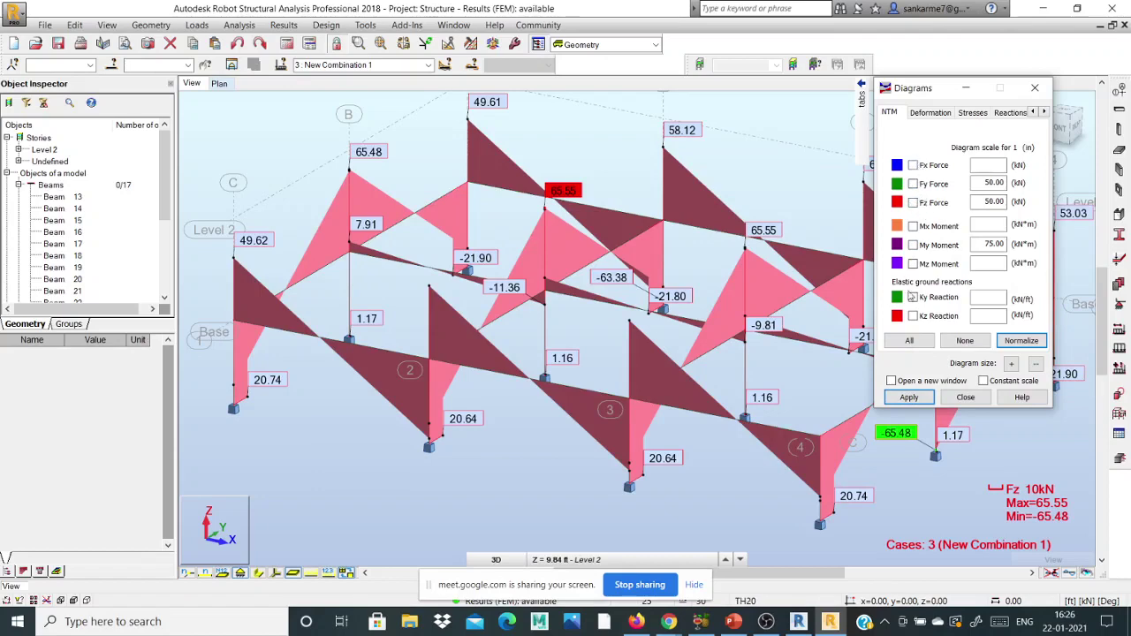
scroll(844, 226, up, 2)
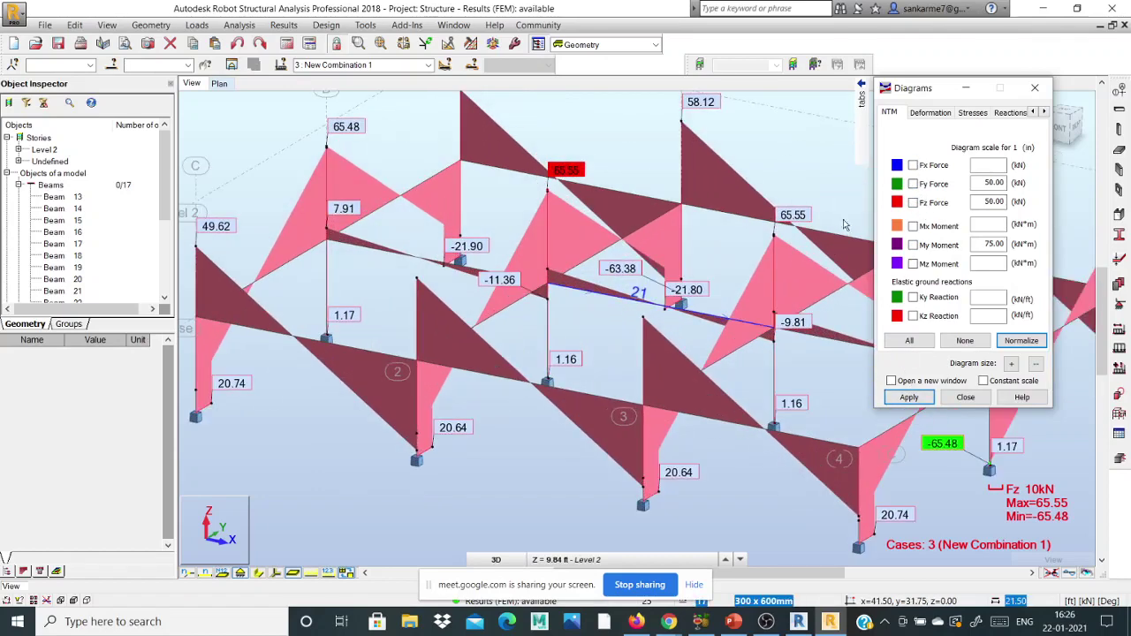
click(920, 206)
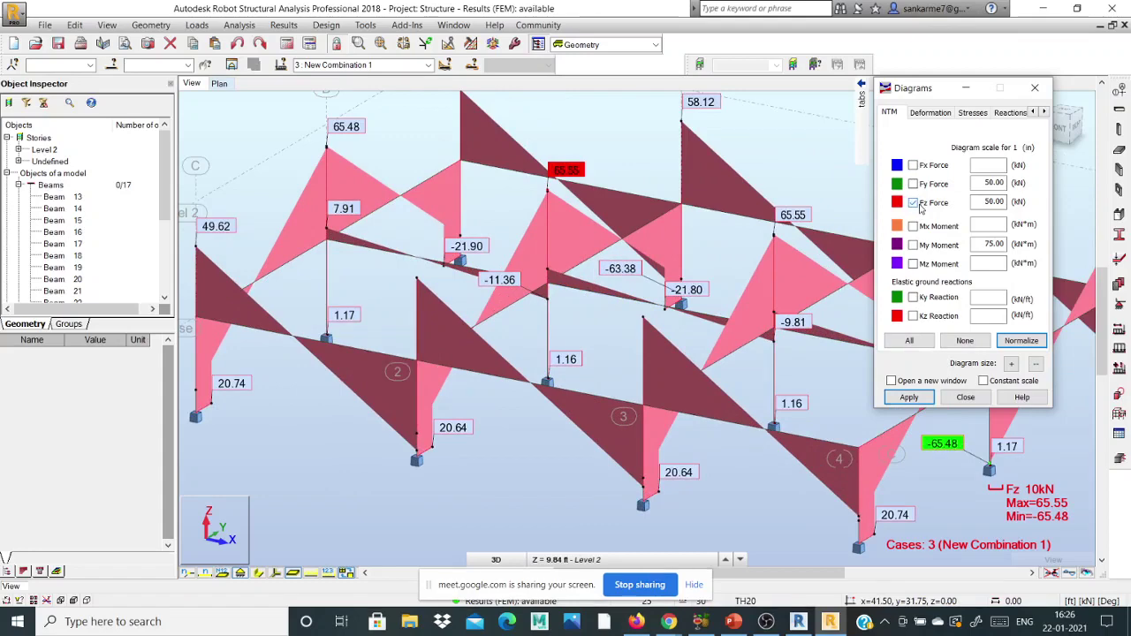
click(909, 397)
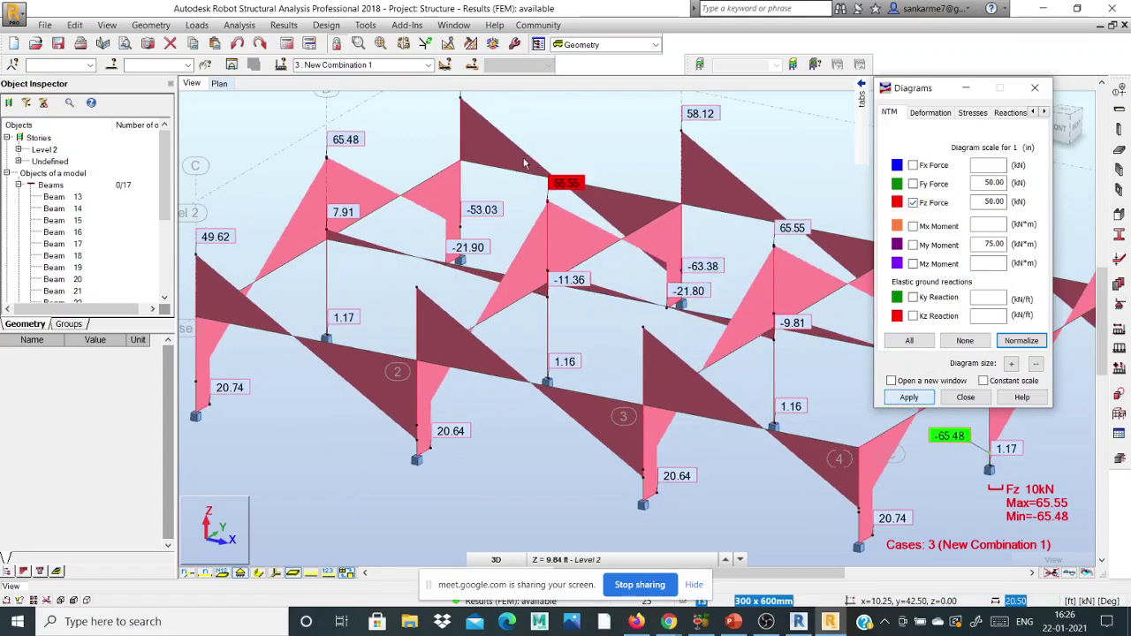
scroll(460, 135, down, 1)
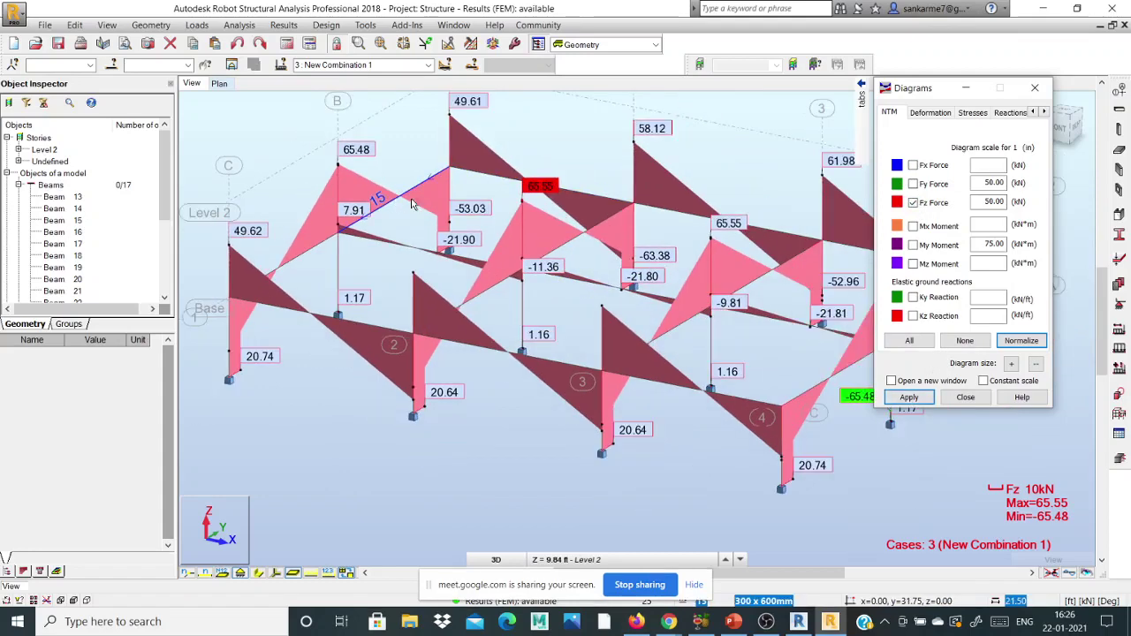
scroll(519, 158, down, 2)
scroll(603, 223, up, 2)
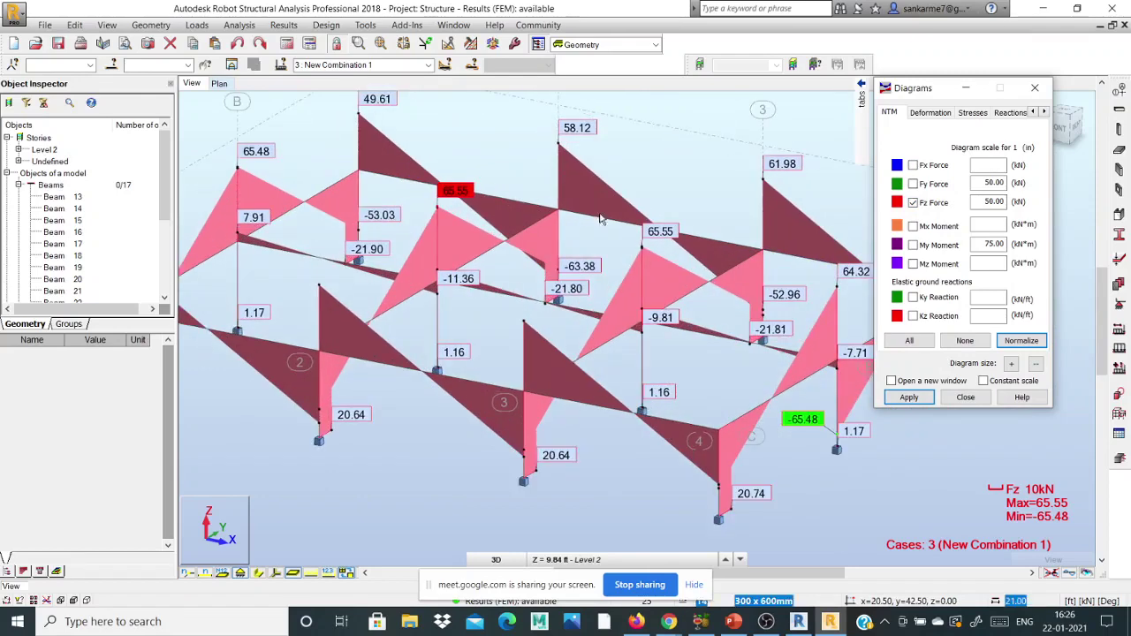
scroll(638, 266, down, 1)
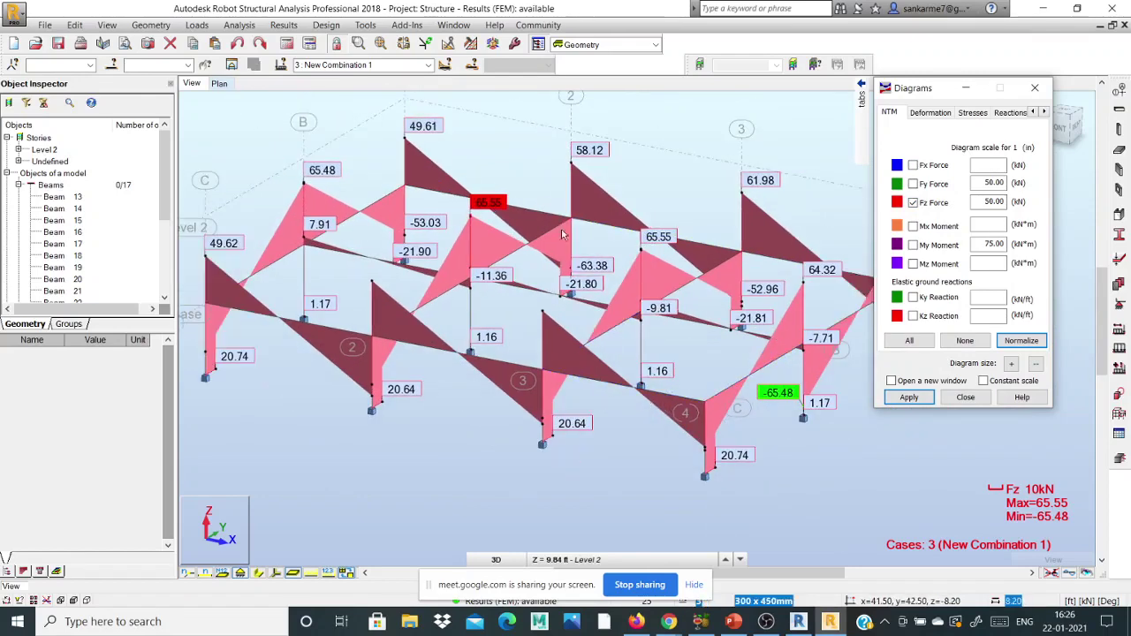
click(1044, 112)
click(1044, 112)
click(1044, 112)
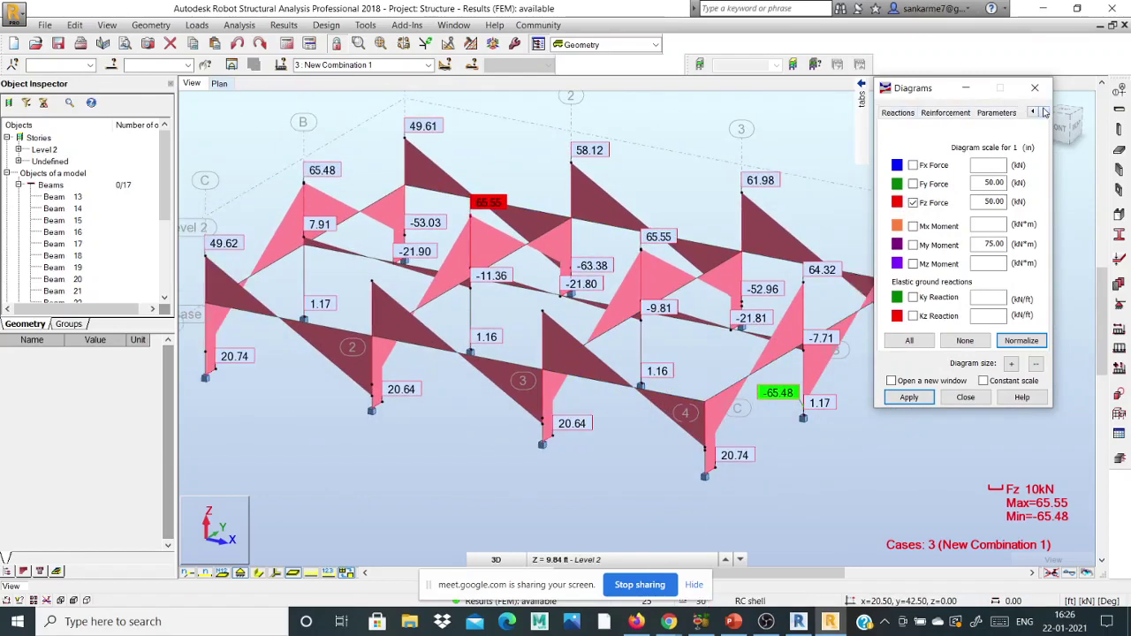
click(996, 112)
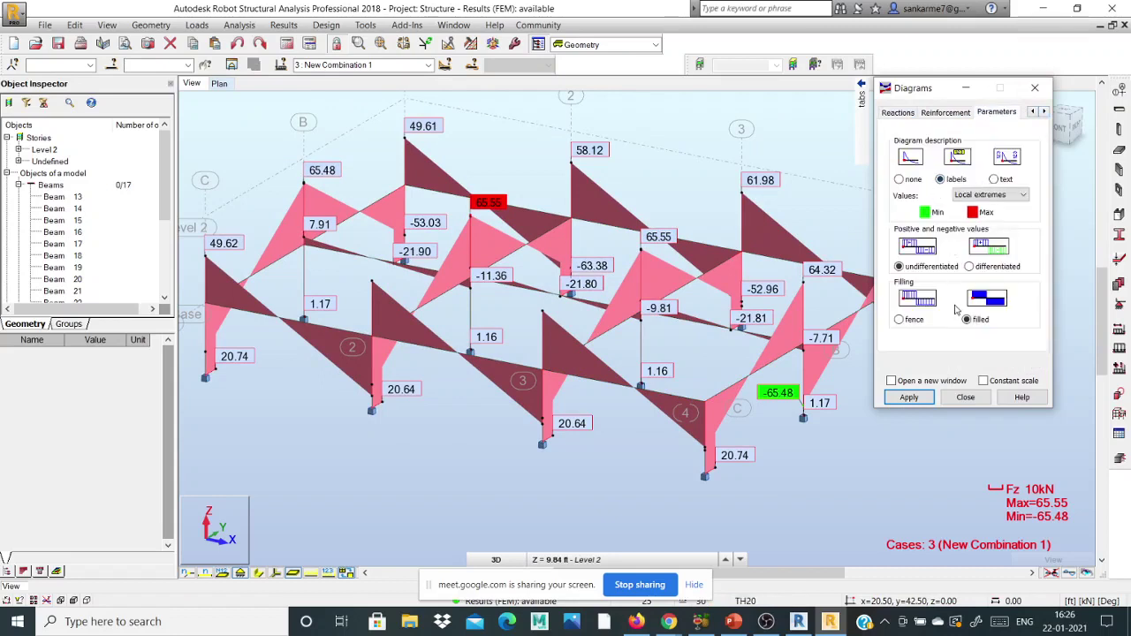
click(899, 113)
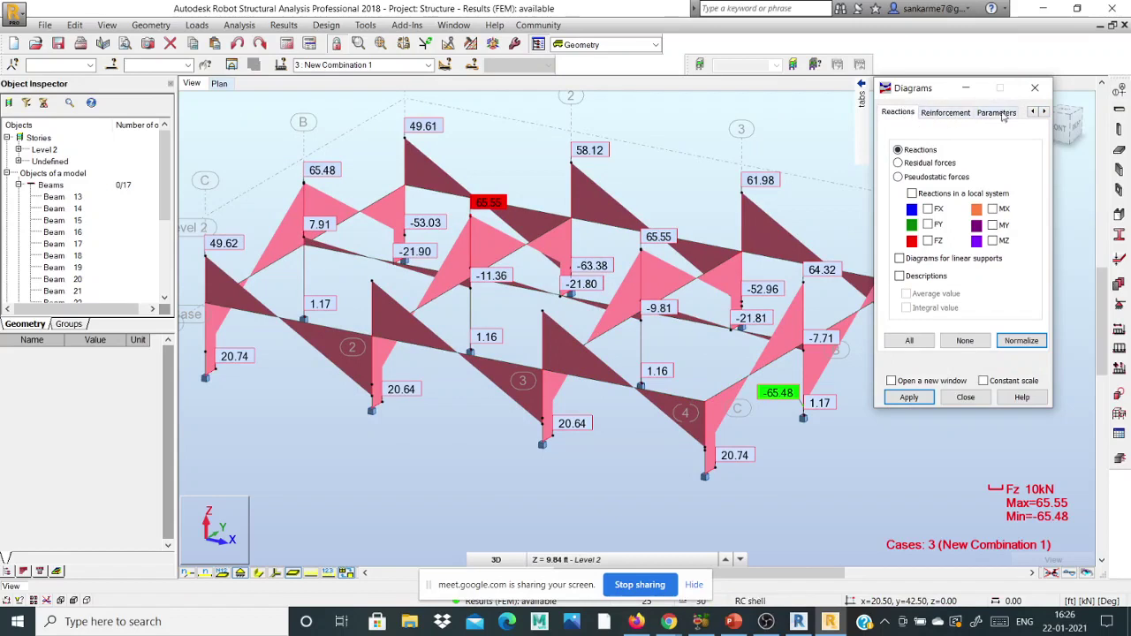
Step: Try adding the Kz elastic ground reaction diagram alongside Fz, and remove it again
click(1033, 113)
click(1033, 113)
click(891, 113)
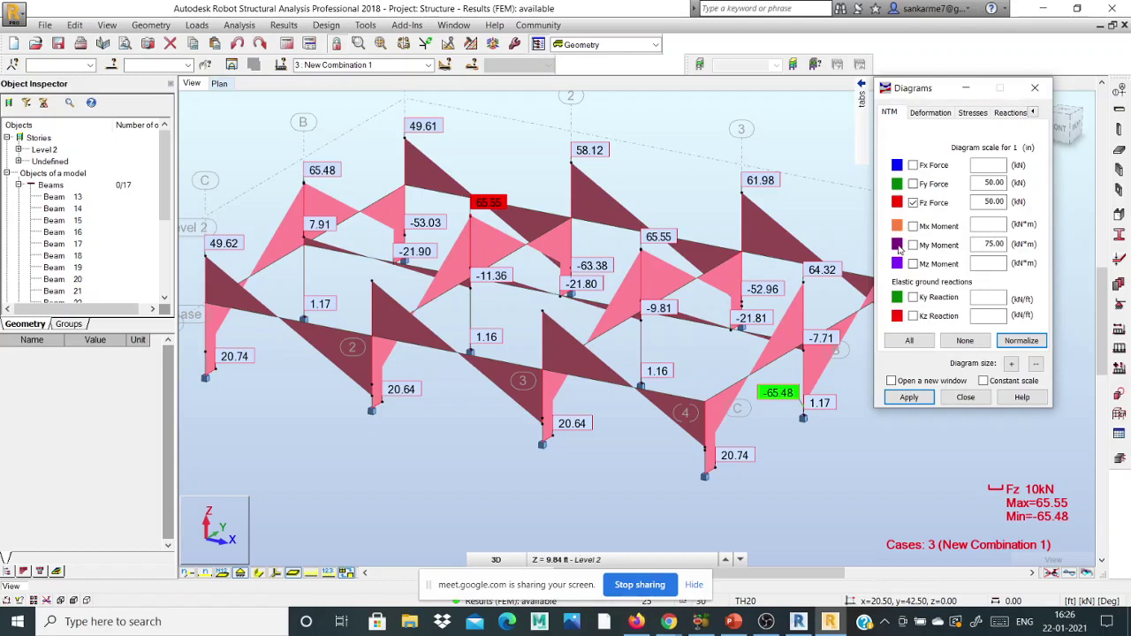
click(923, 320)
click(909, 398)
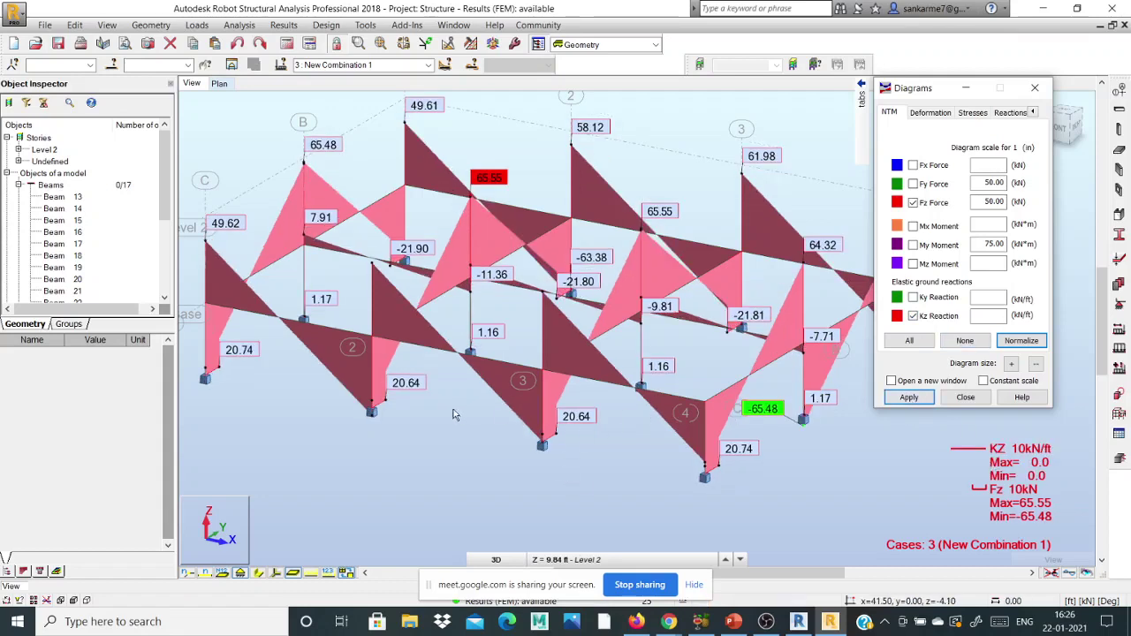
click(913, 315)
click(932, 113)
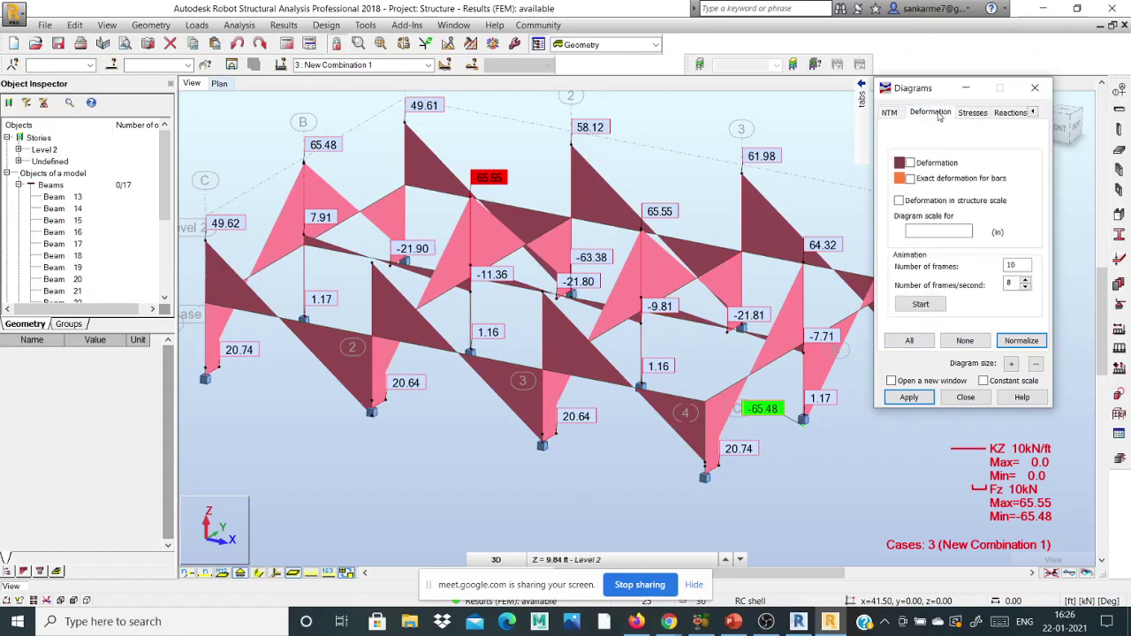
click(972, 113)
click(1007, 113)
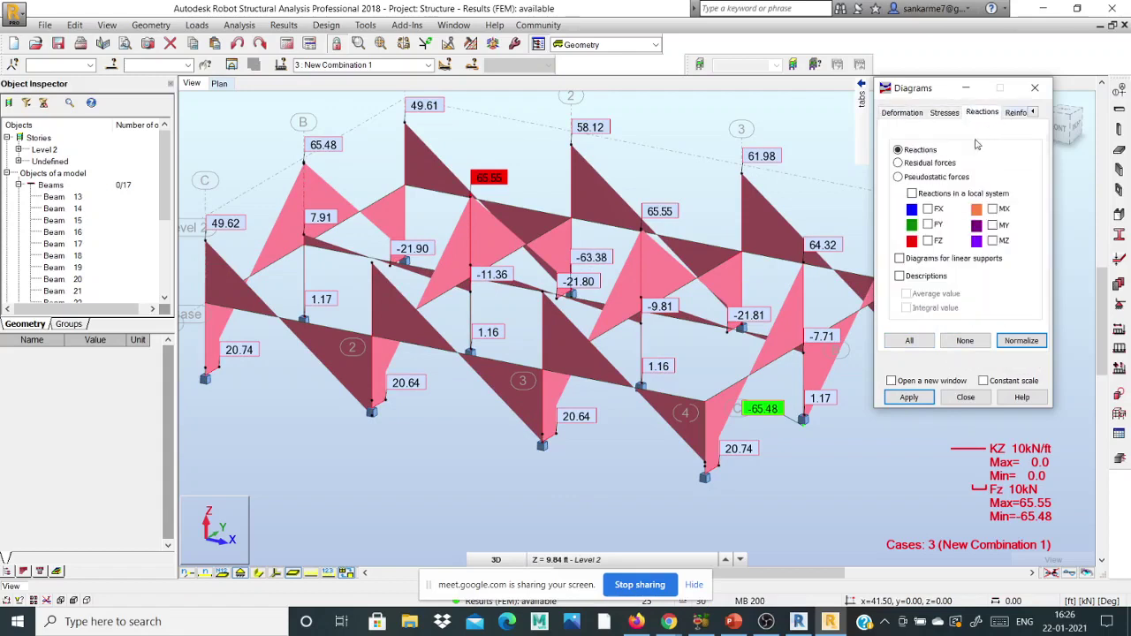
click(910, 398)
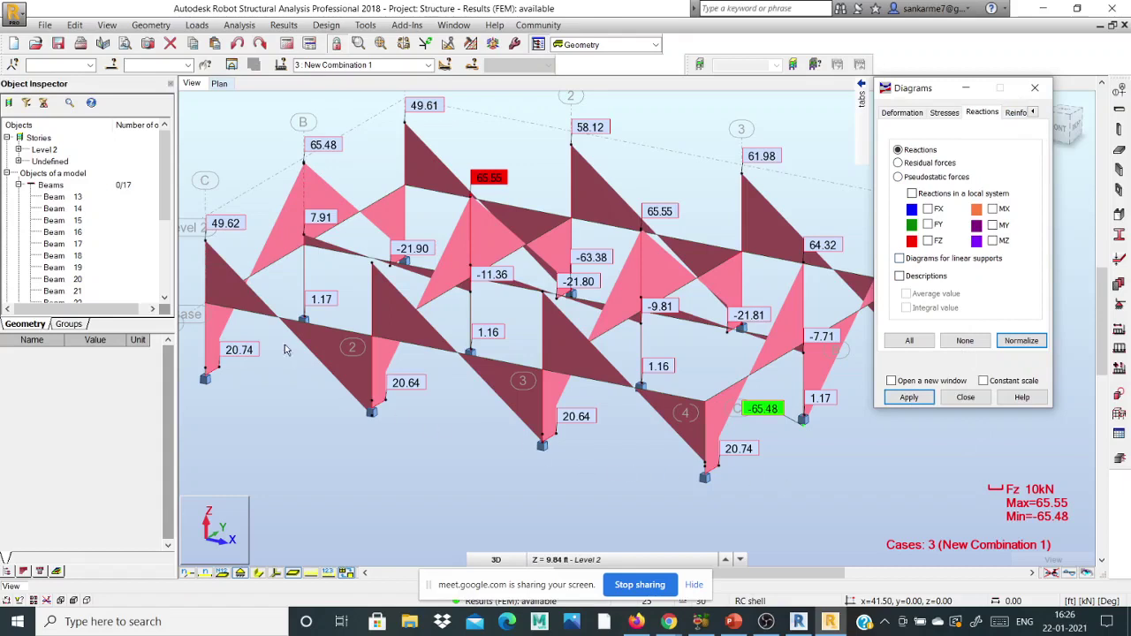
Step: Close the diagram settings and view the Fz force diagram over the whole frame
scroll(608, 287, down, 1)
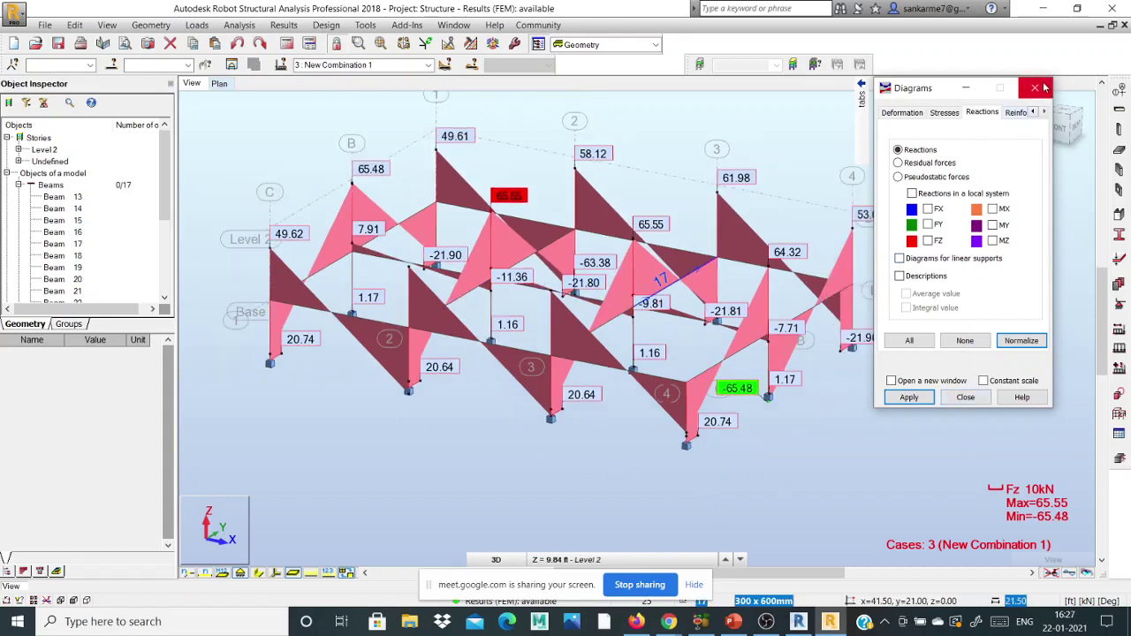
click(894, 114)
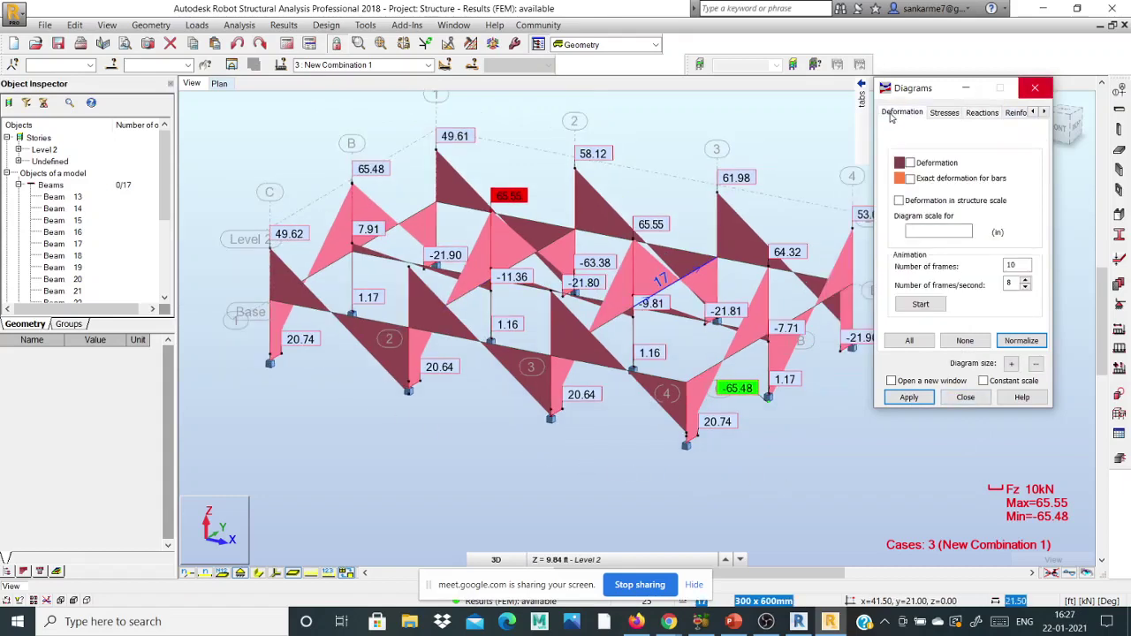
click(1035, 88)
scroll(673, 301, down, 2)
scroll(674, 301, up, 2)
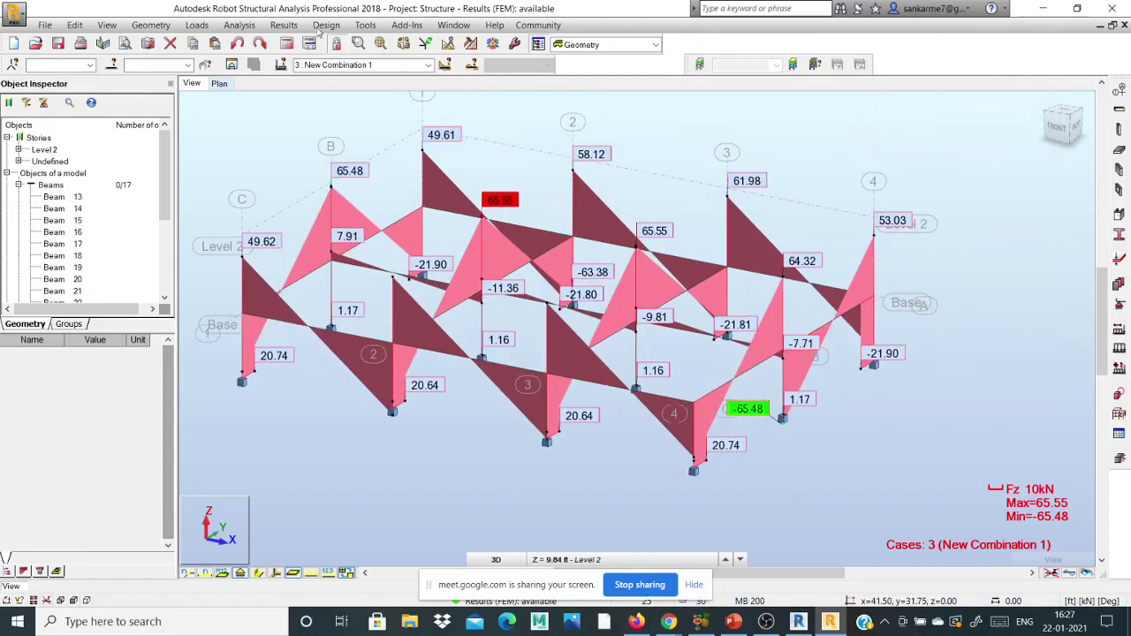
Step: Open the table of support reactions, examine the combination case rows and FZ values for nodes 1, 2 and 4, and close it
click(285, 25)
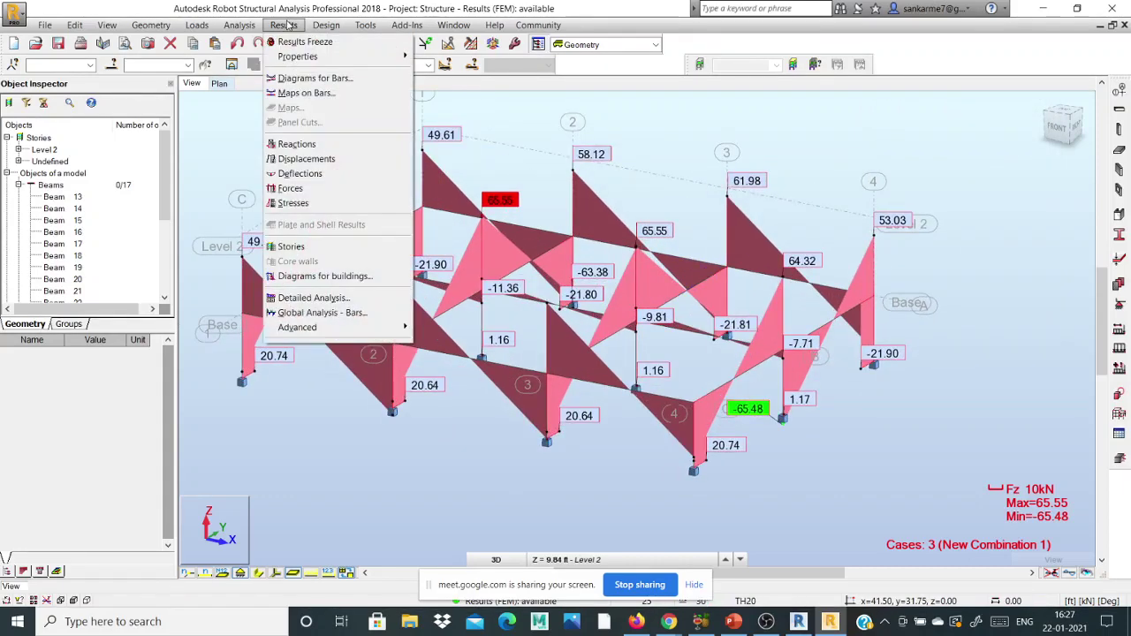
click(323, 146)
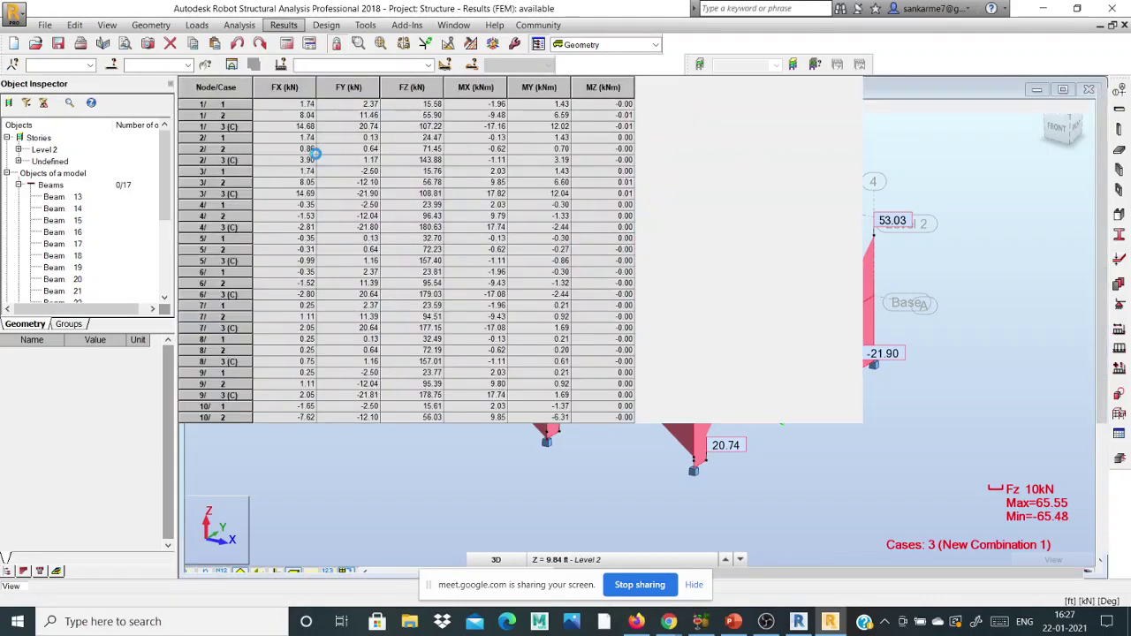
click(226, 107)
click(232, 126)
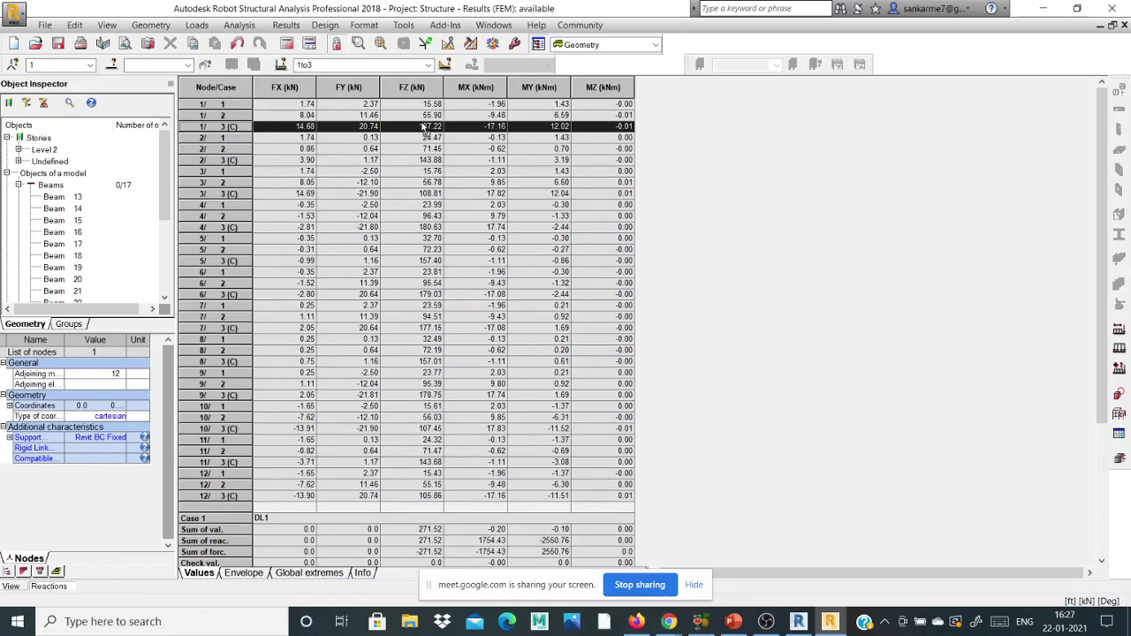
click(235, 160)
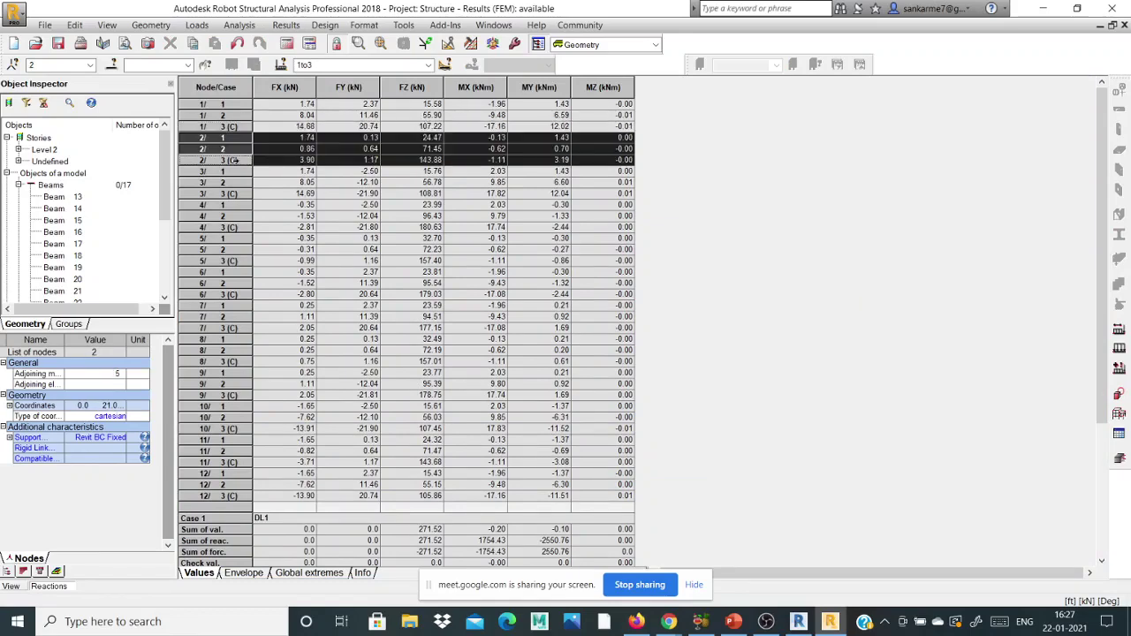
scroll(271, 313, down, 4)
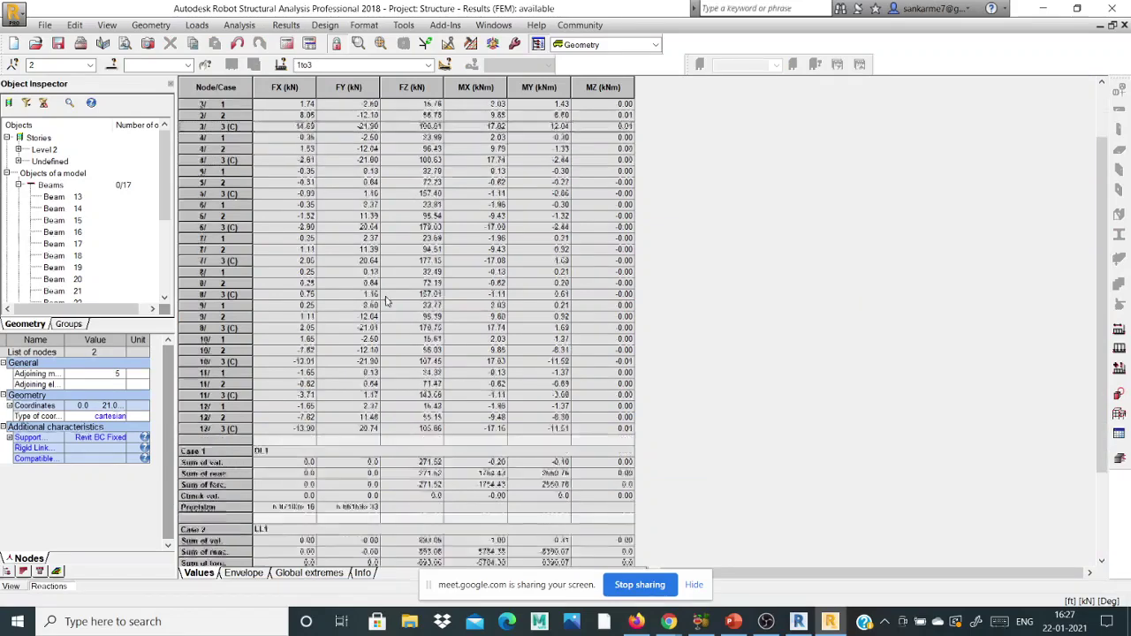
scroll(226, 227, up, 4)
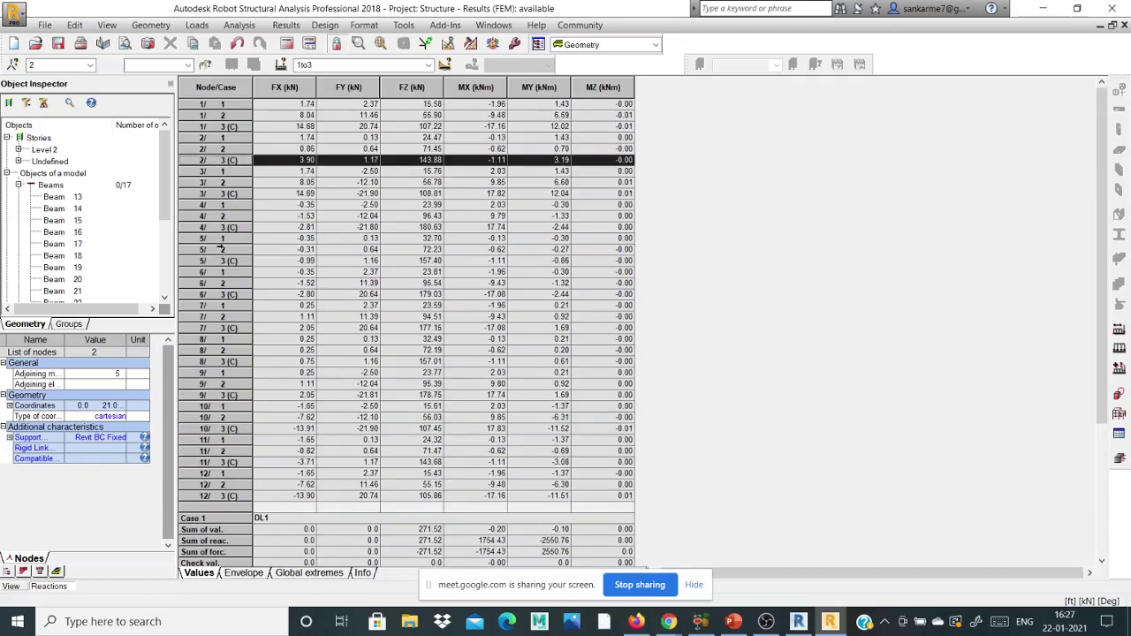
click(223, 228)
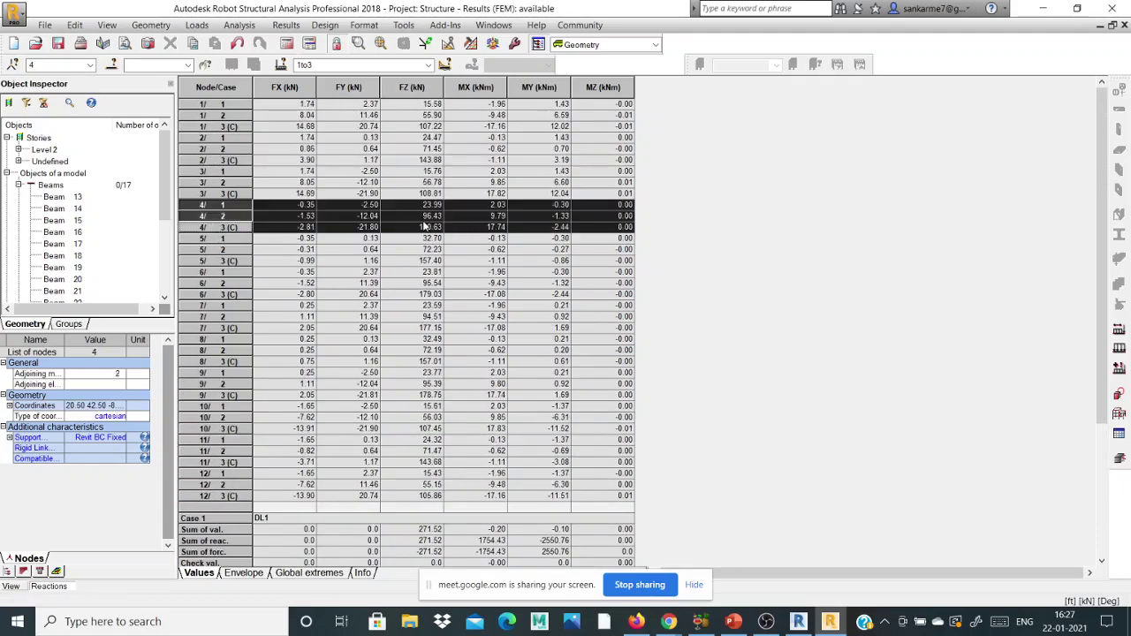
drag(425, 217, 422, 227)
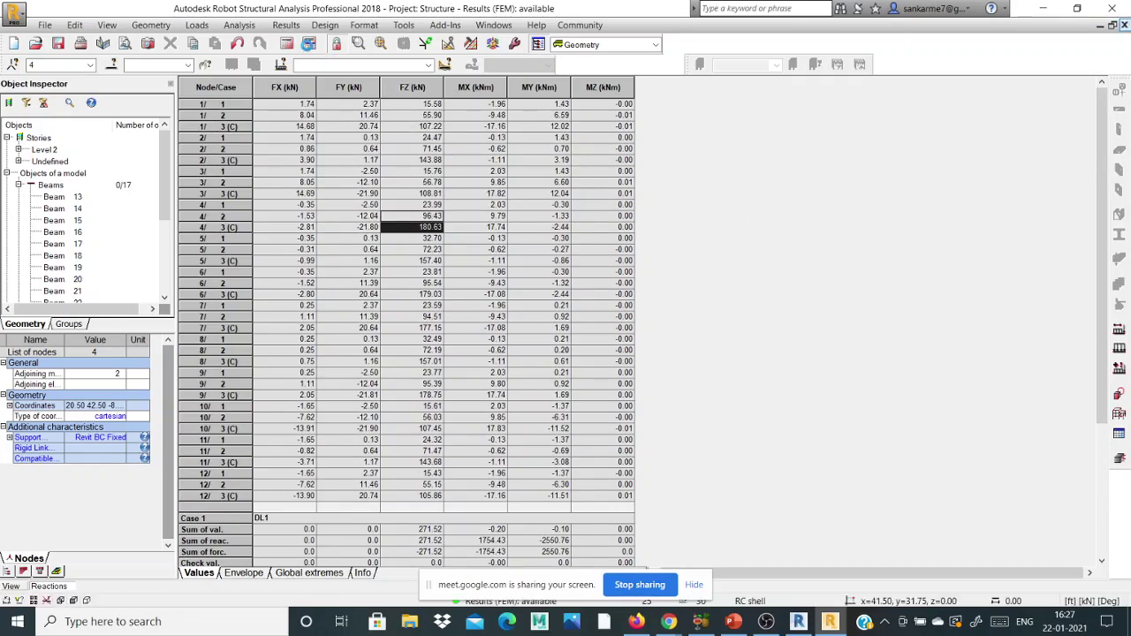
click(308, 44)
Step: Open the table of bar forces, examine the forces and moments by bar, node and load case, and close it
click(286, 25)
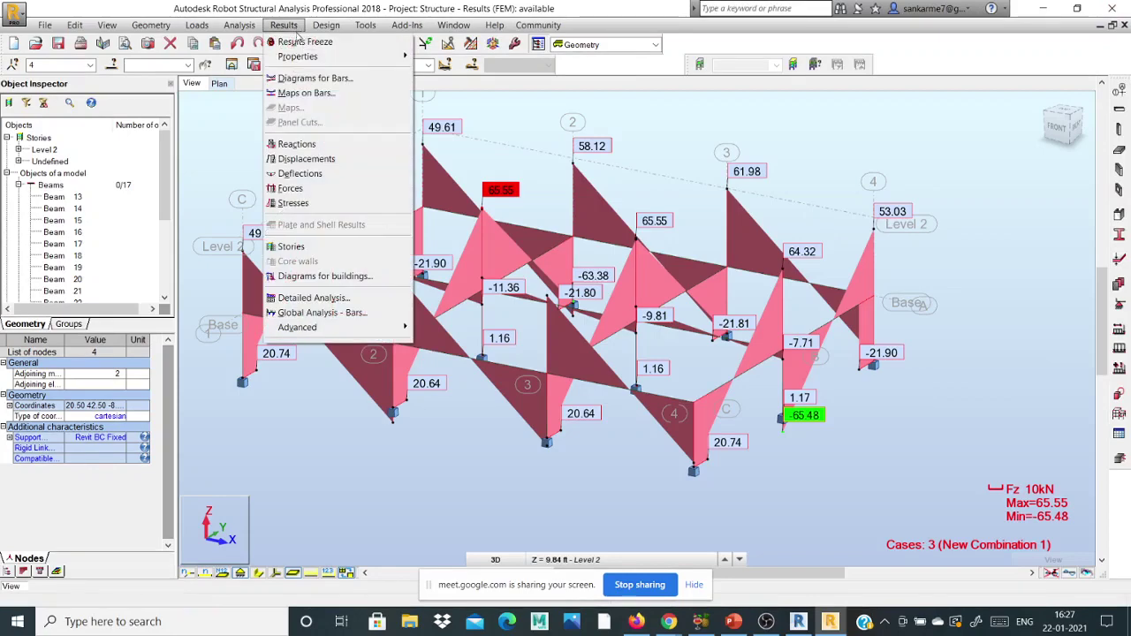
click(329, 189)
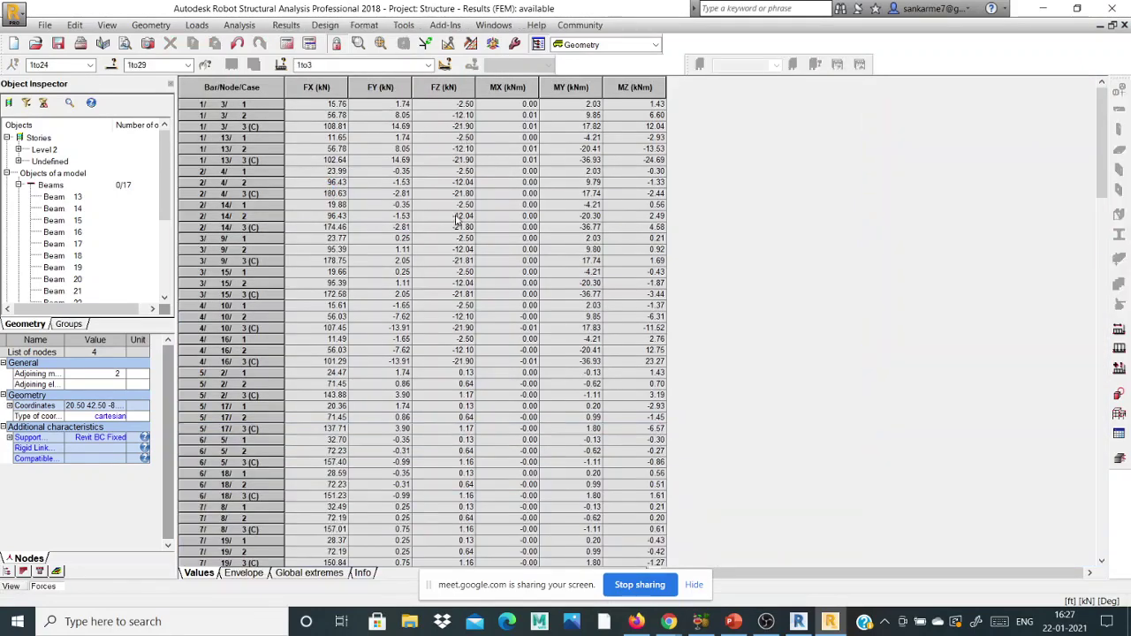
click(457, 139)
click(298, 177)
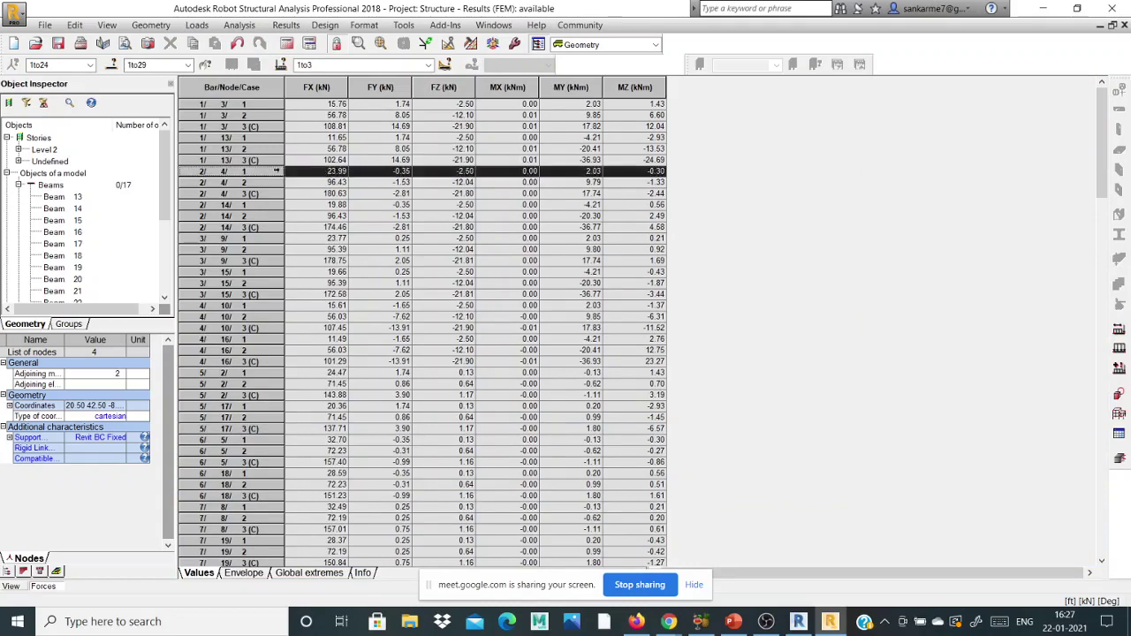
click(591, 139)
click(585, 158)
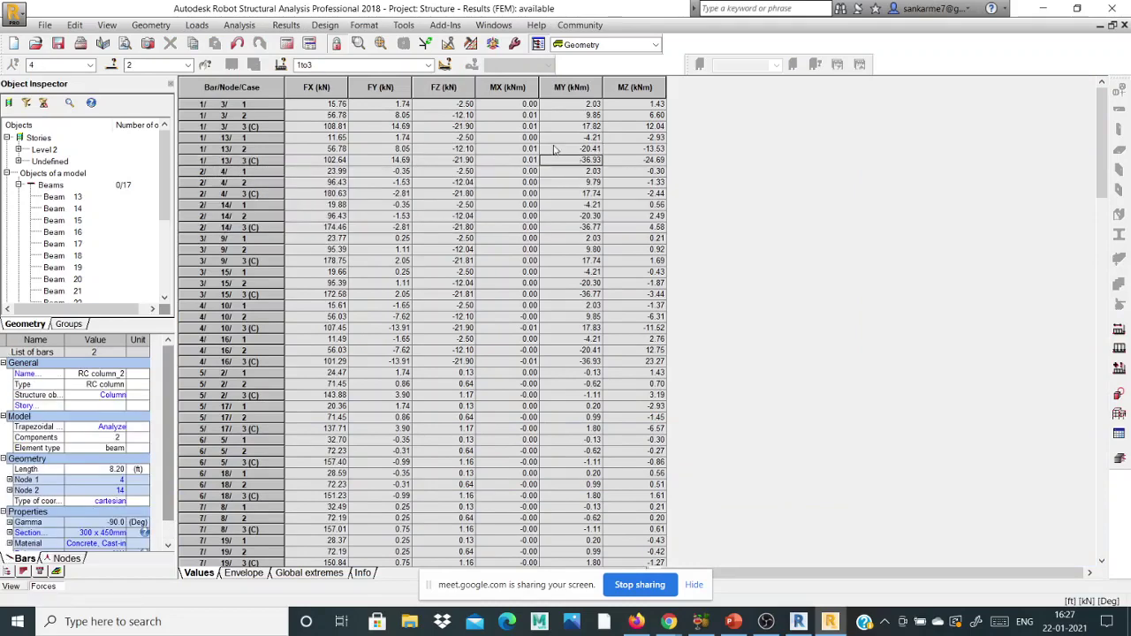
click(530, 136)
click(617, 129)
scroll(597, 247, down, 5)
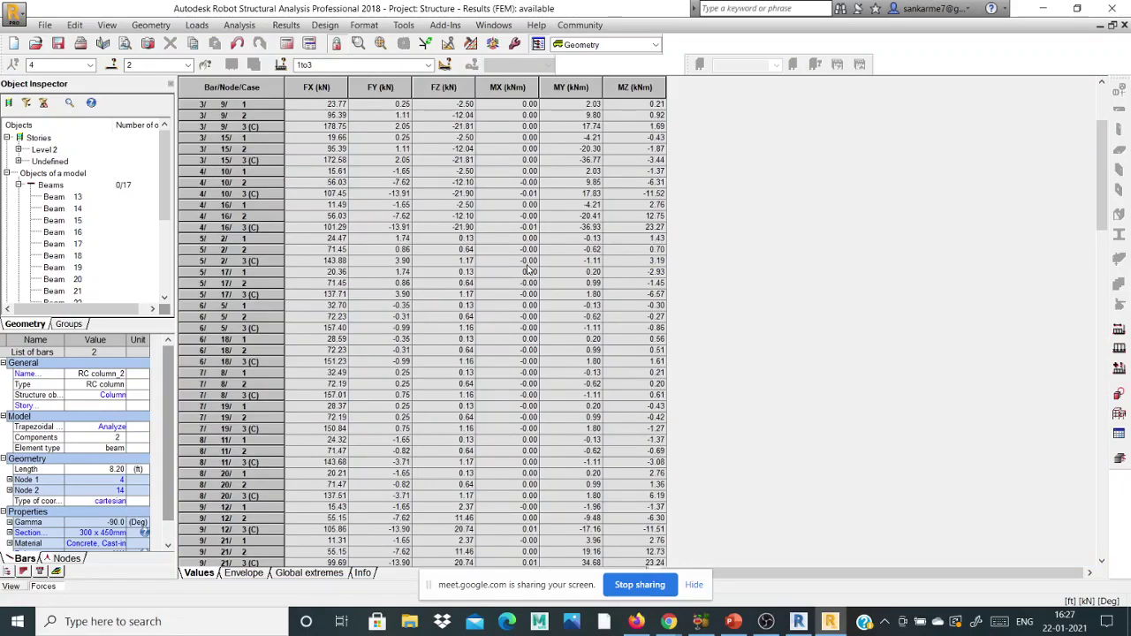
scroll(541, 255, up, 5)
click(1124, 25)
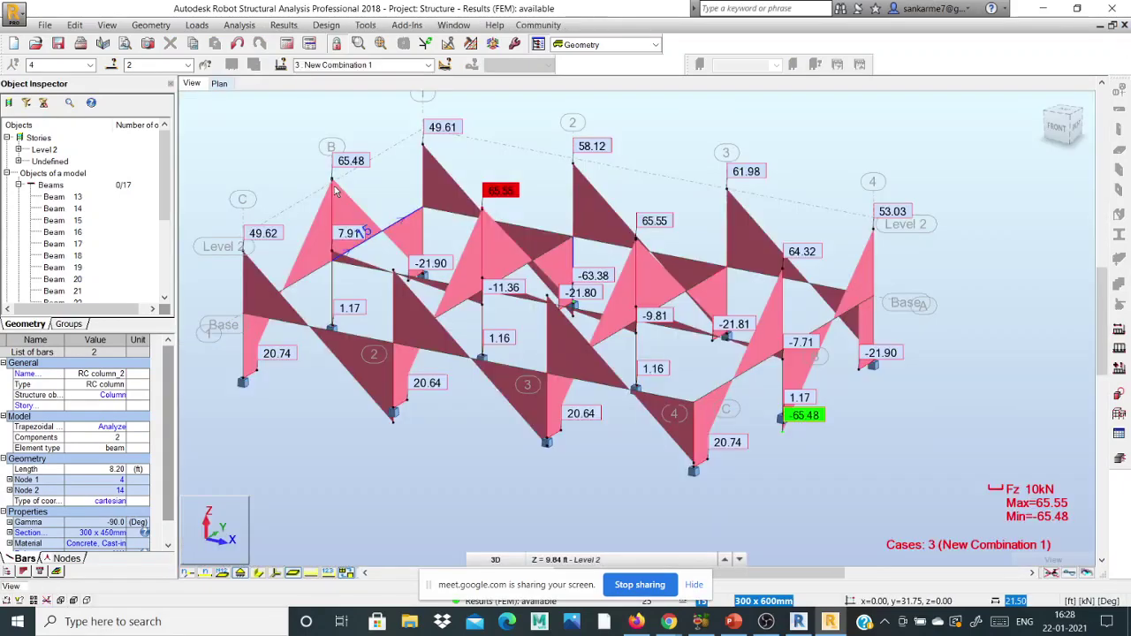
Step: Open the table of maximum bar deflections, examine the UX, UY and UZ values, and close it
click(284, 25)
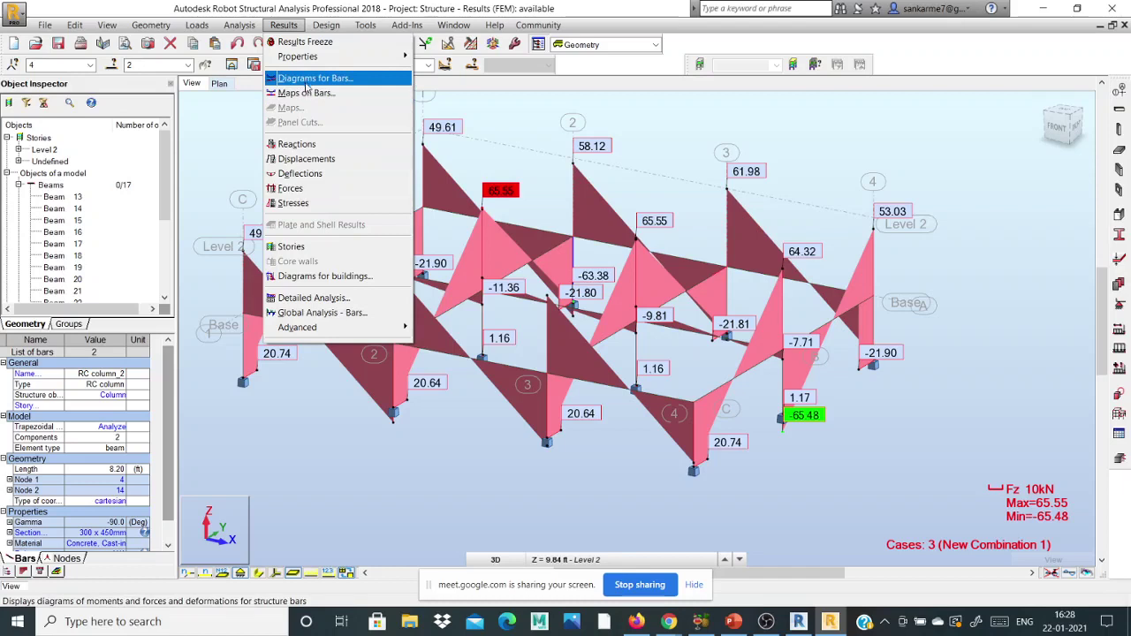
click(325, 162)
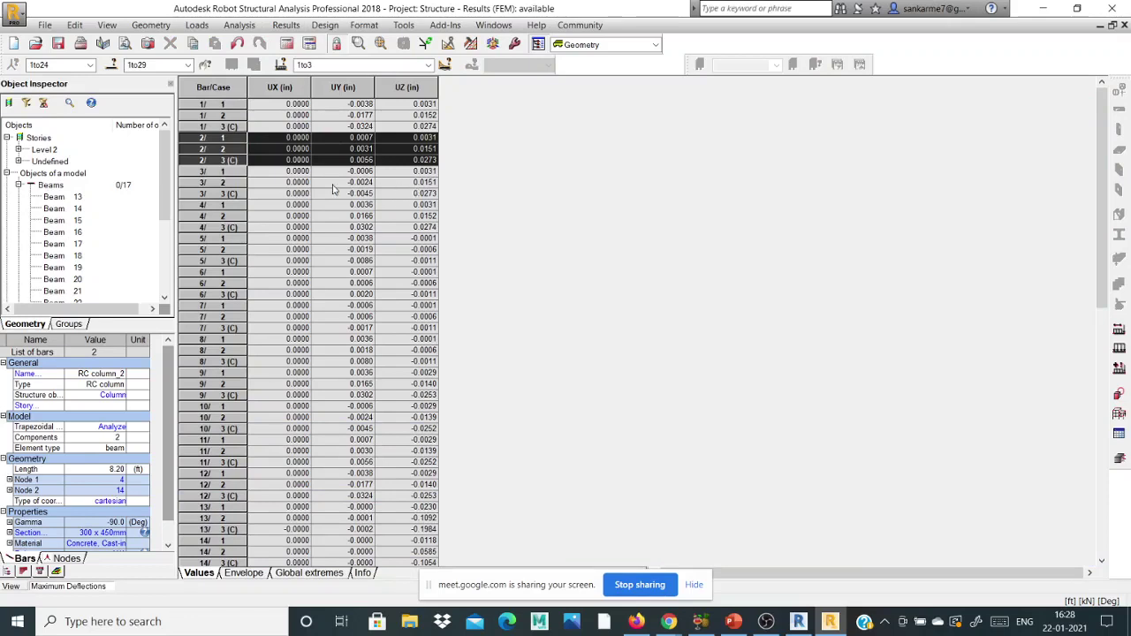
scroll(333, 190, down, 2)
scroll(333, 189, up, 2)
click(1124, 26)
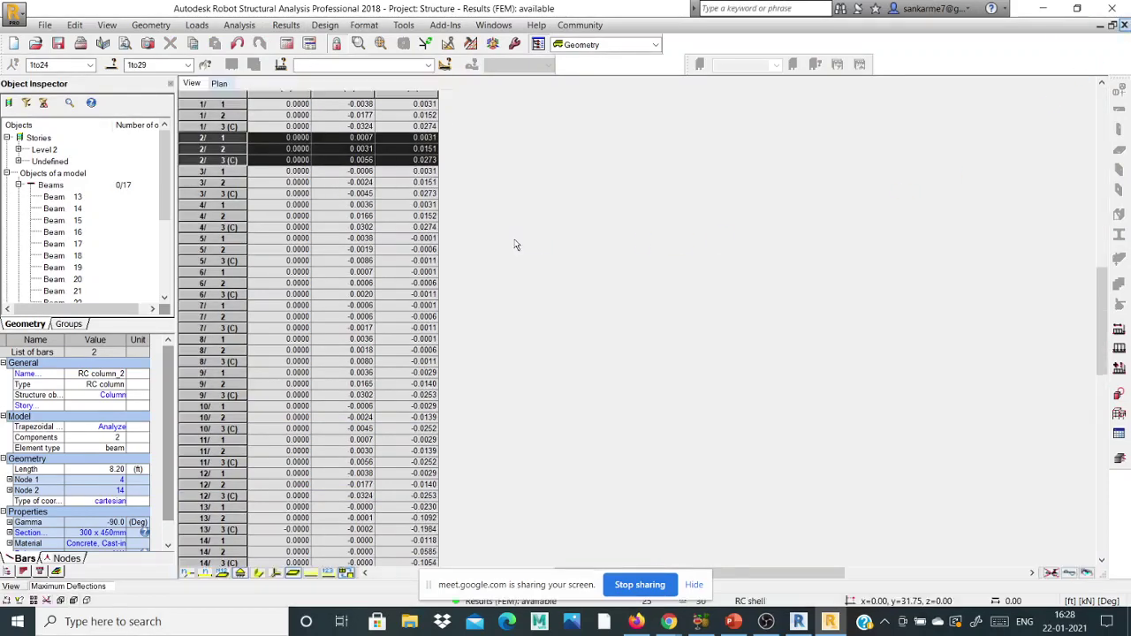
scroll(517, 246, down, 3)
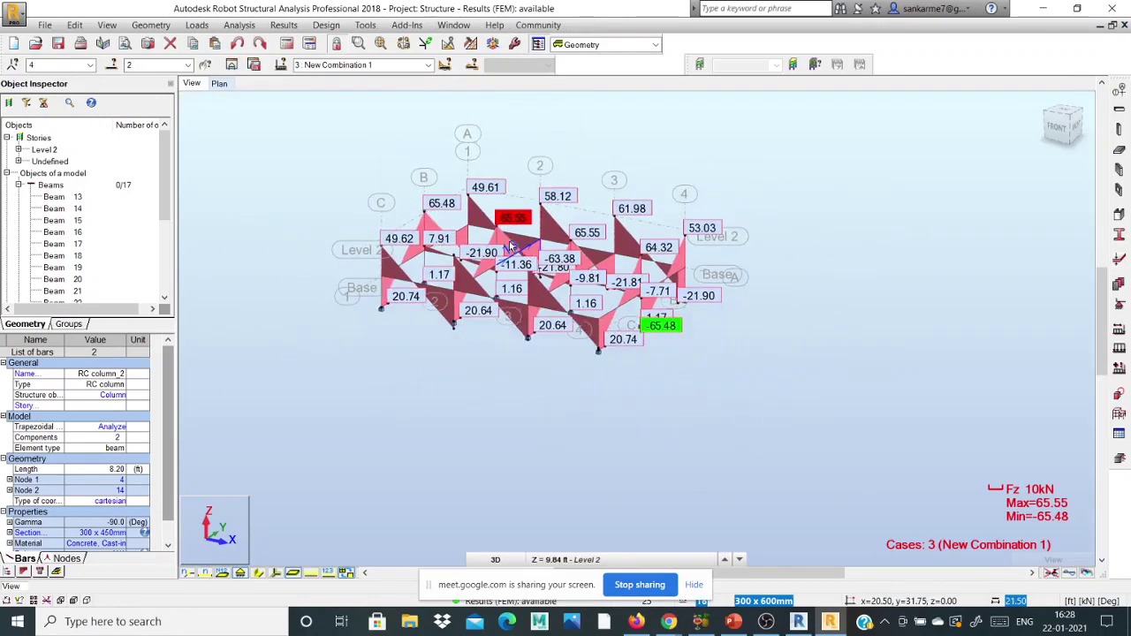
scroll(511, 243, up, 3)
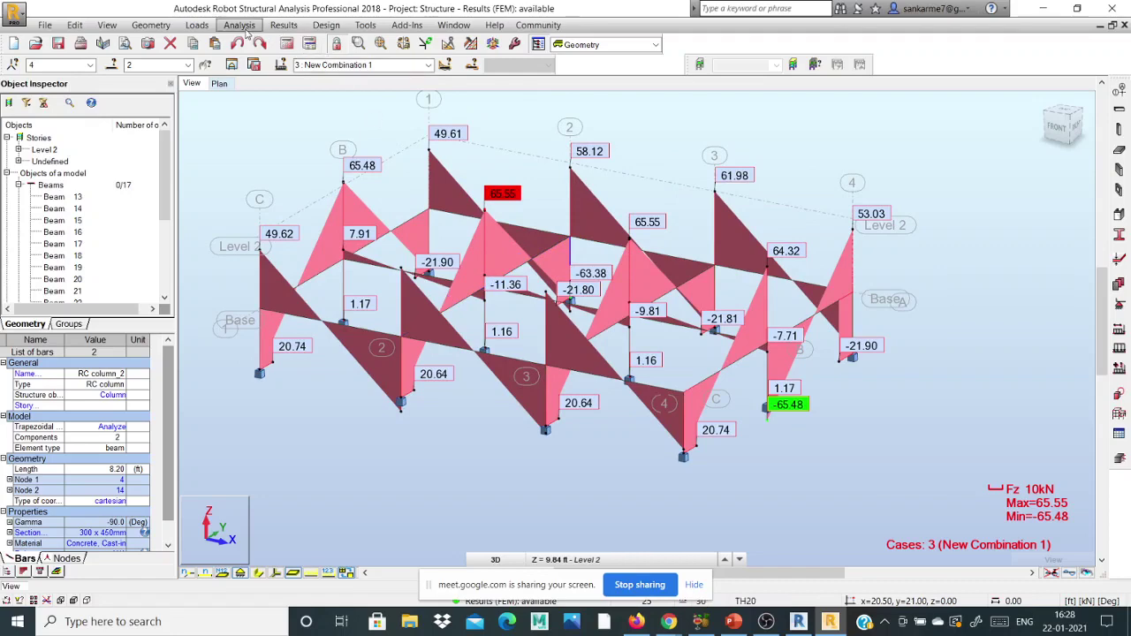
click(282, 26)
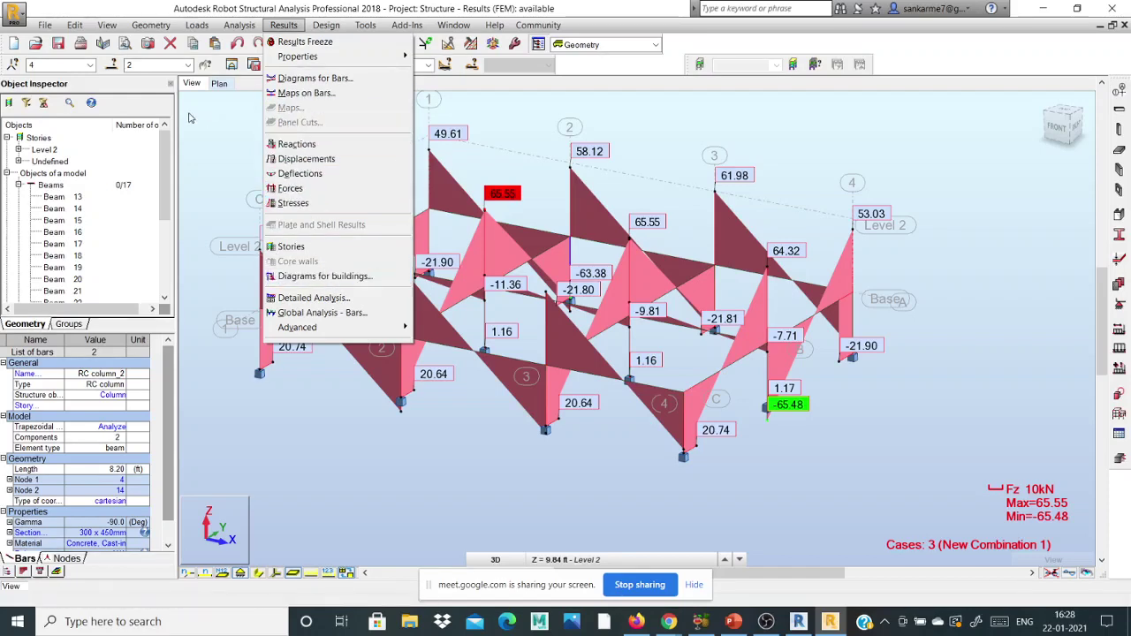
click(253, 157)
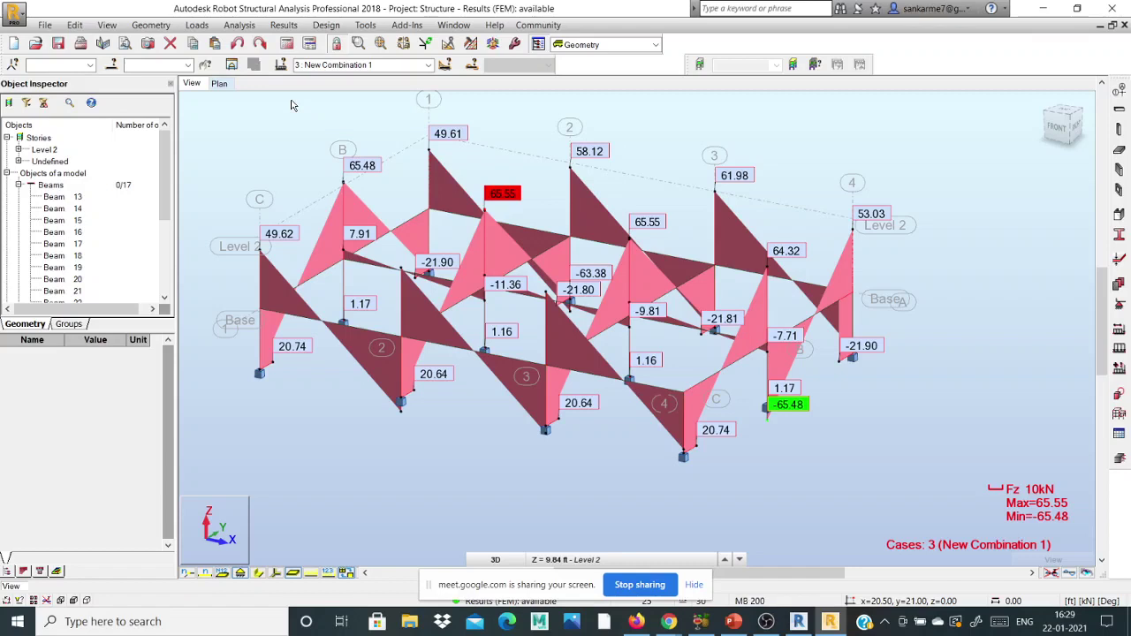
click(291, 26)
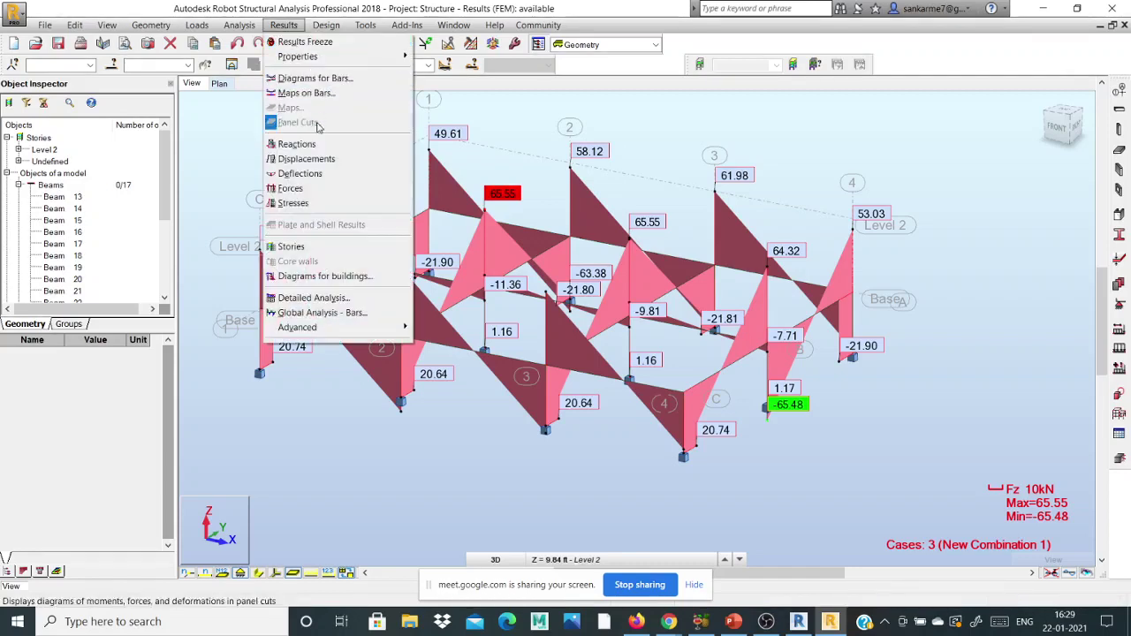
click(573, 101)
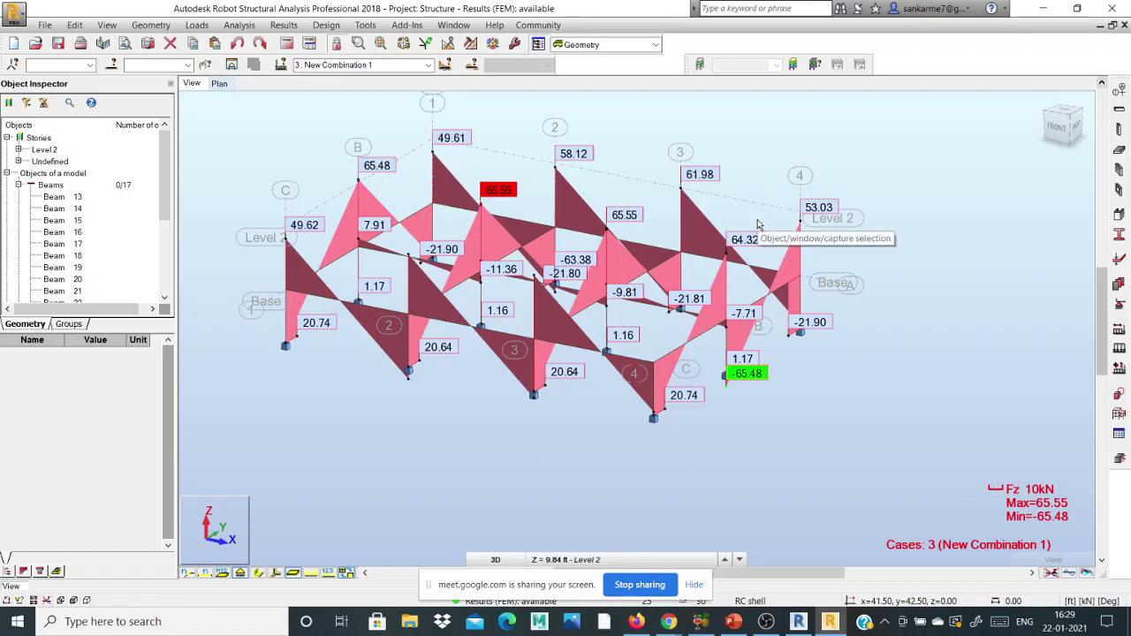
Step: Open the provided reinforcement design for the 20.50 ft front beam between grids 1 and 2, using simple cases and IS:875 (Part5)
click(358, 309)
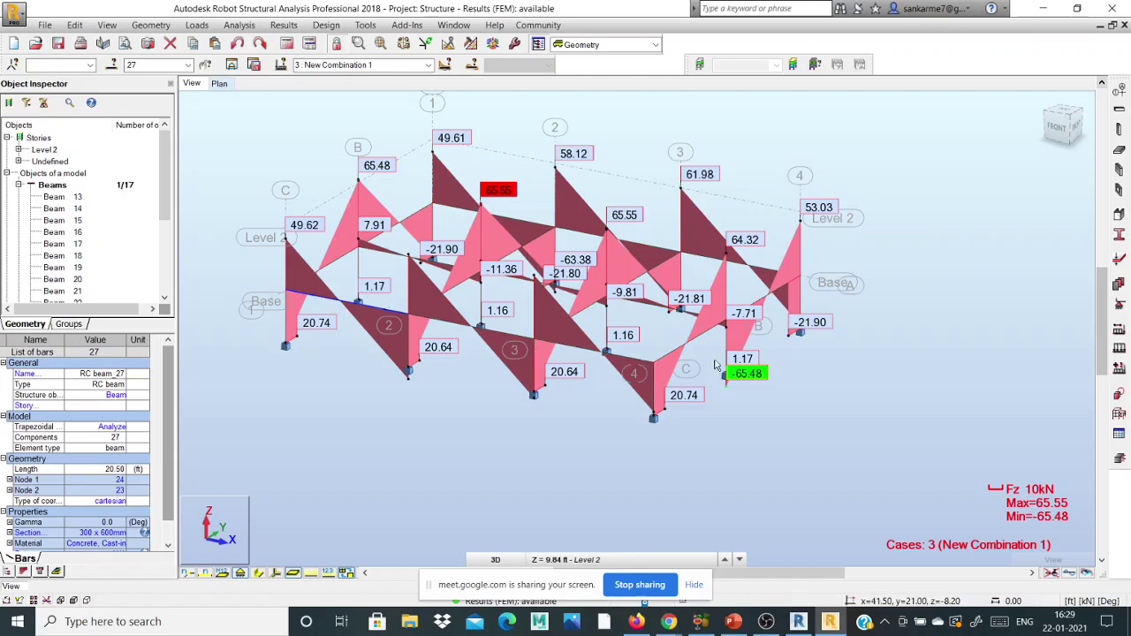
click(1120, 460)
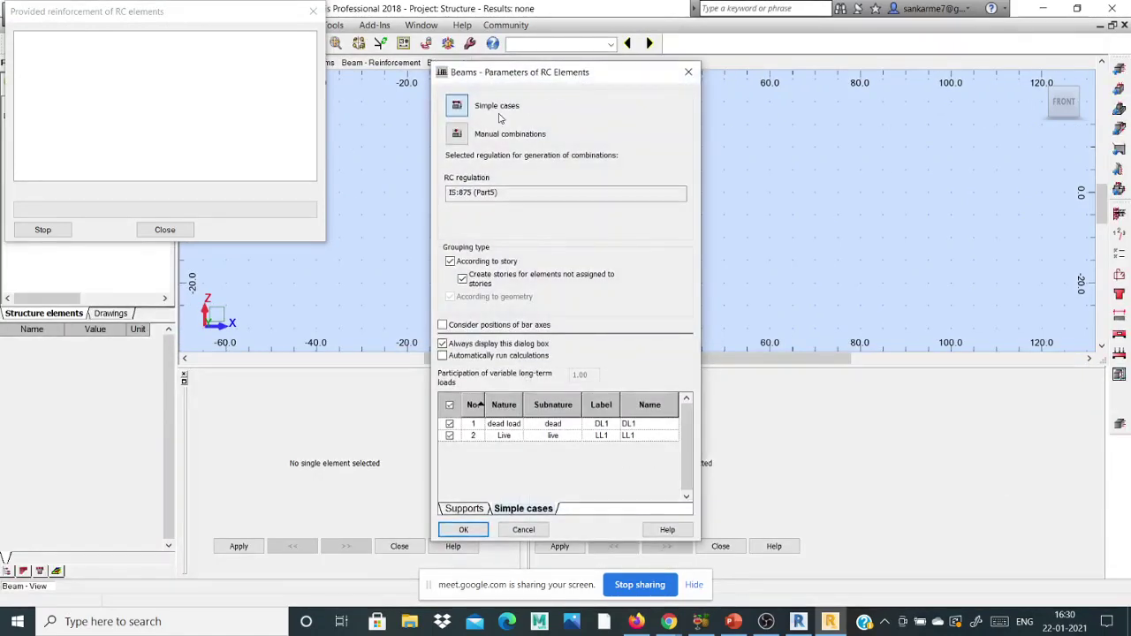
click(511, 195)
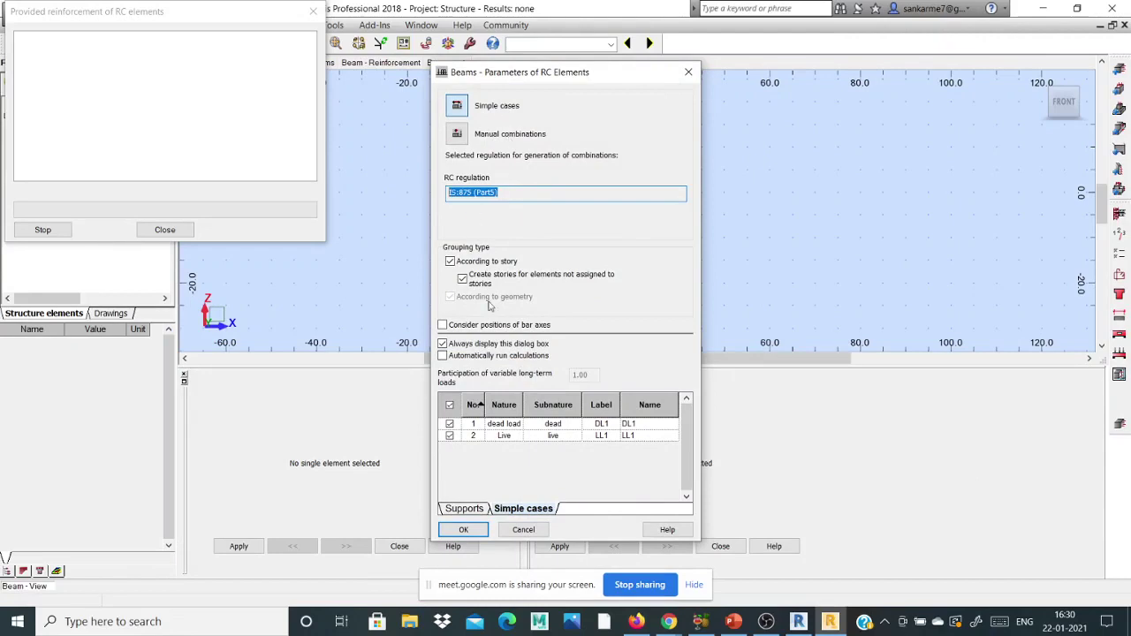
click(474, 533)
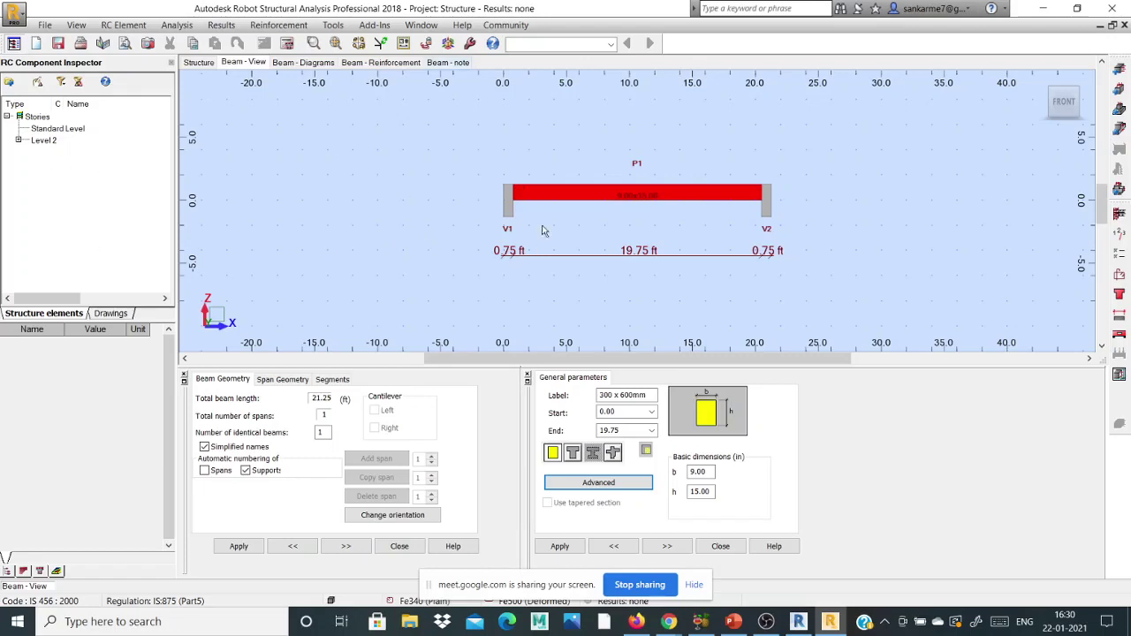
Step: Inspect the beam's elevation, then calculate it and review its bending moment and shear diagrams
scroll(630, 183, up, 2)
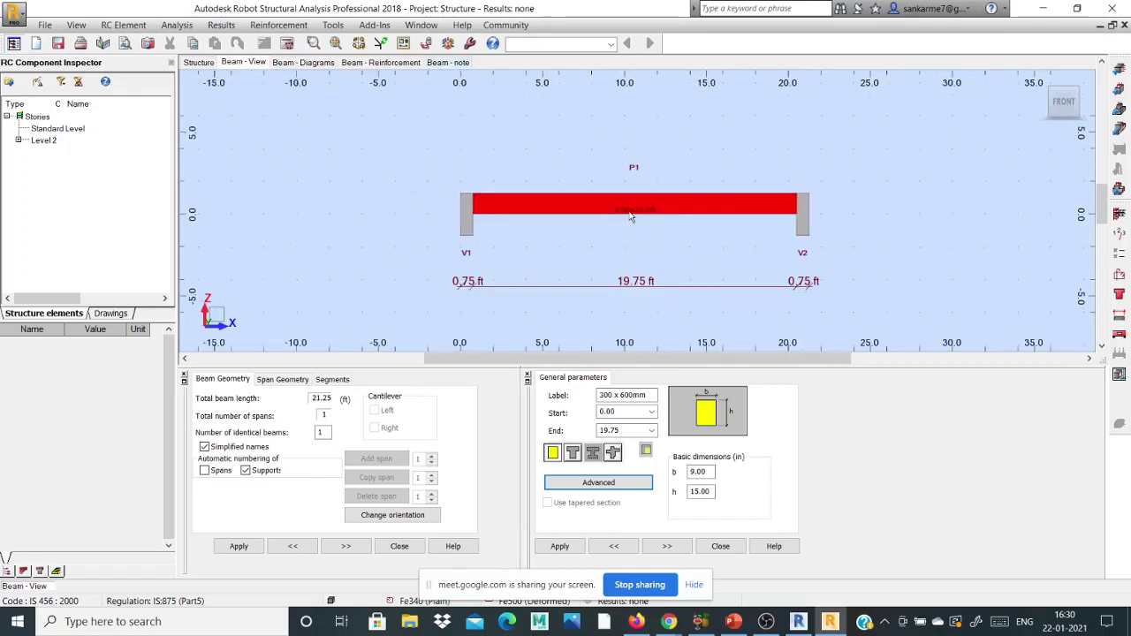
scroll(629, 216, up, 1)
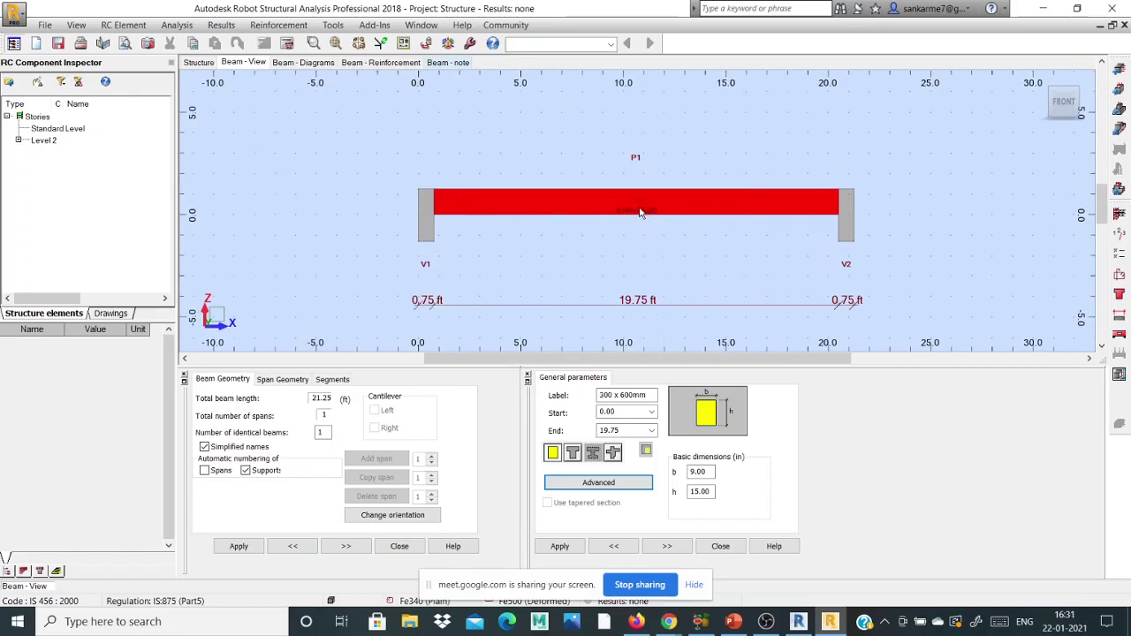
scroll(557, 174, down, 1)
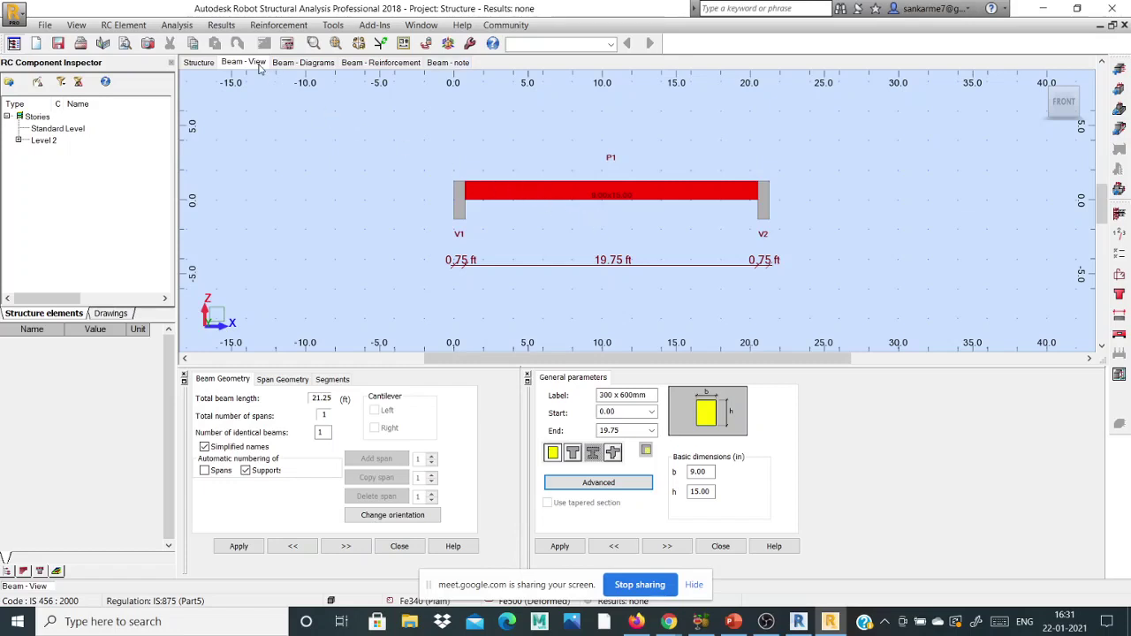
click(296, 62)
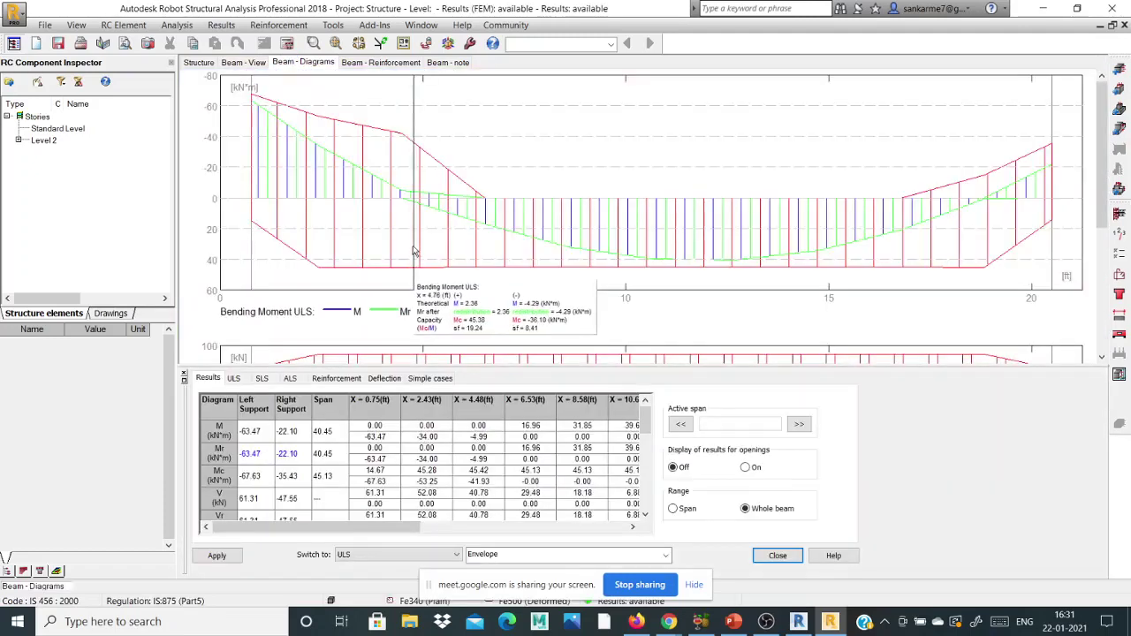
scroll(546, 217, down, 5)
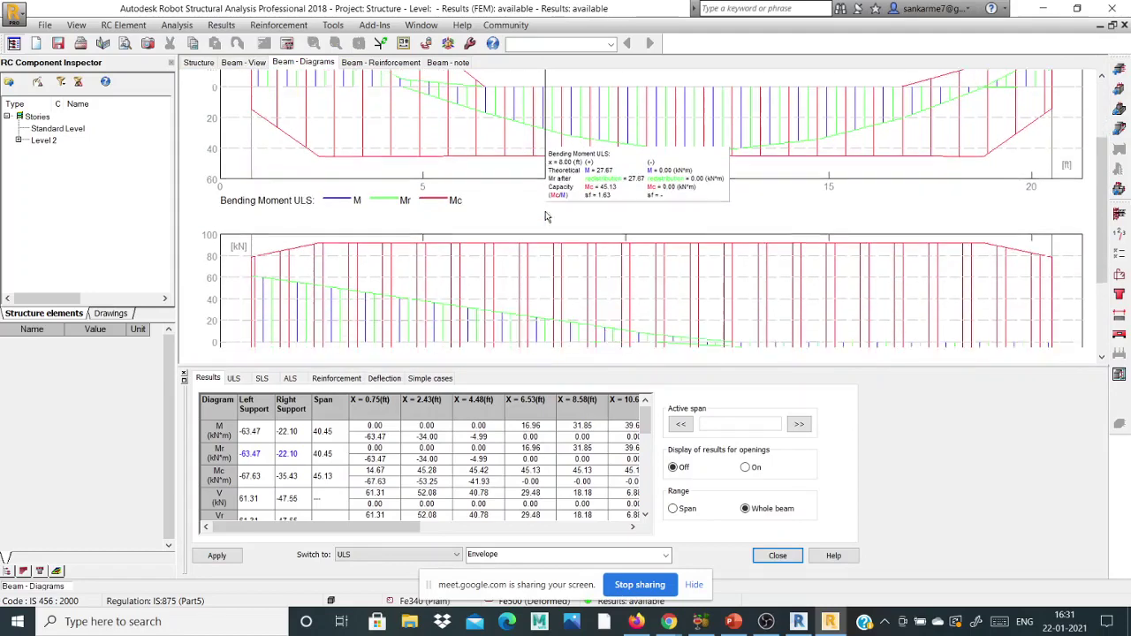
scroll(545, 217, up, 5)
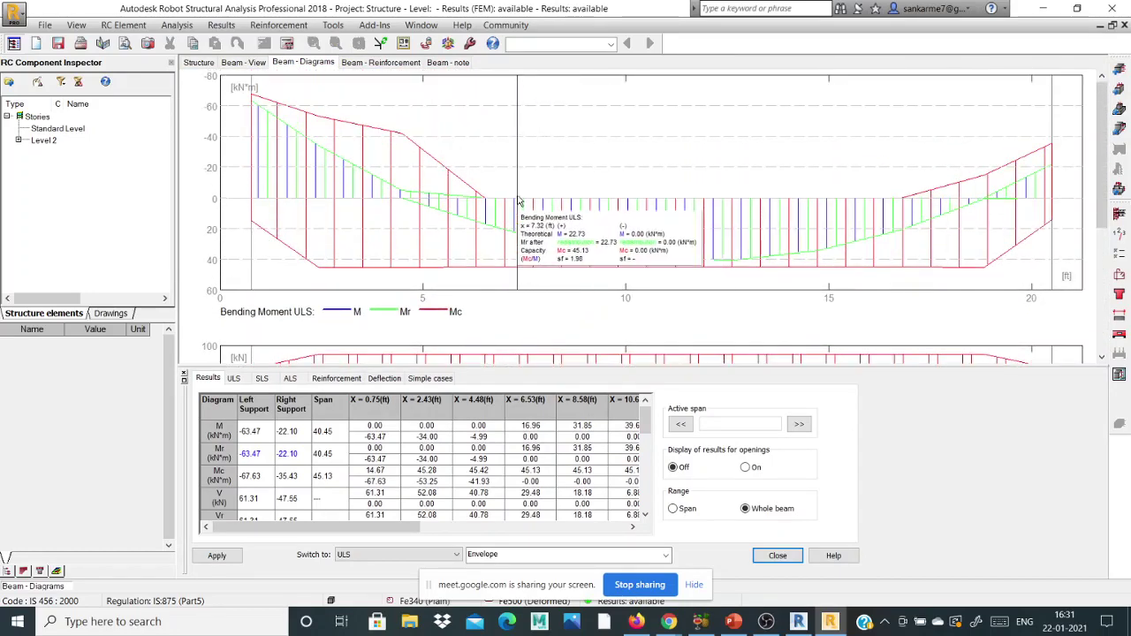
Step: Open the beam's reinforcement table and check the reinforcement types available for the first two main-top bar rows
click(363, 62)
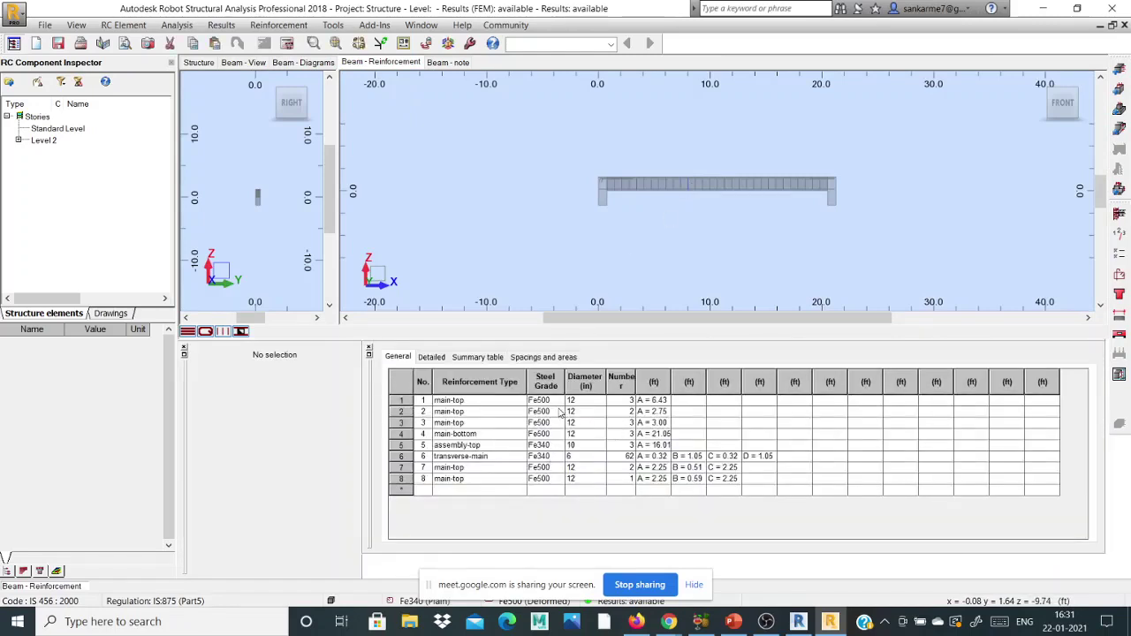
click(558, 406)
click(442, 403)
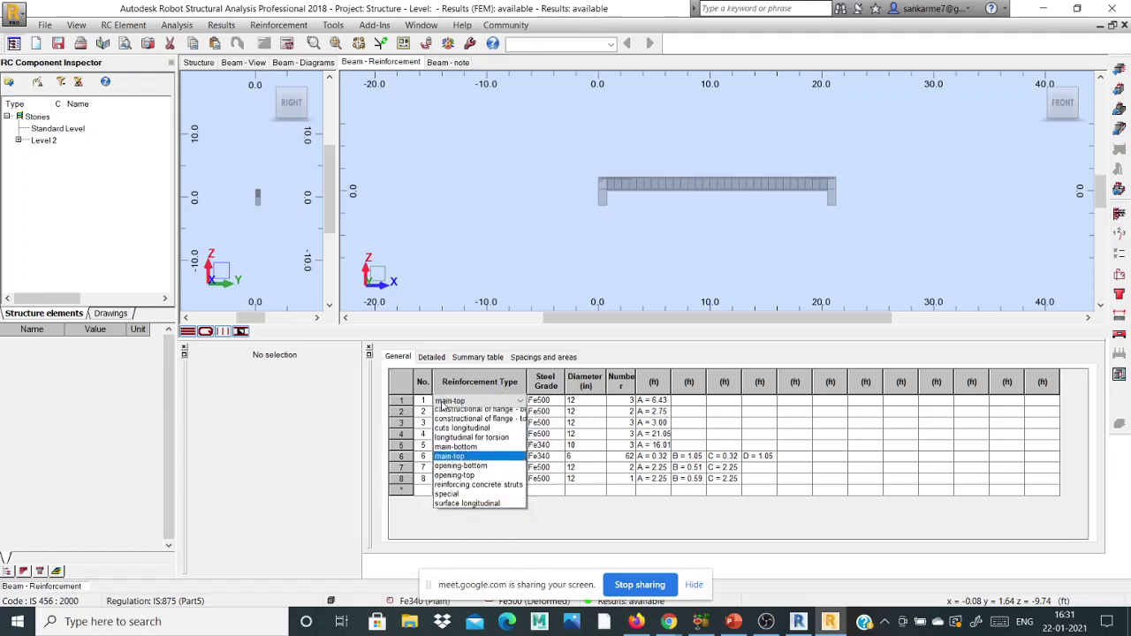
click(462, 413)
click(462, 412)
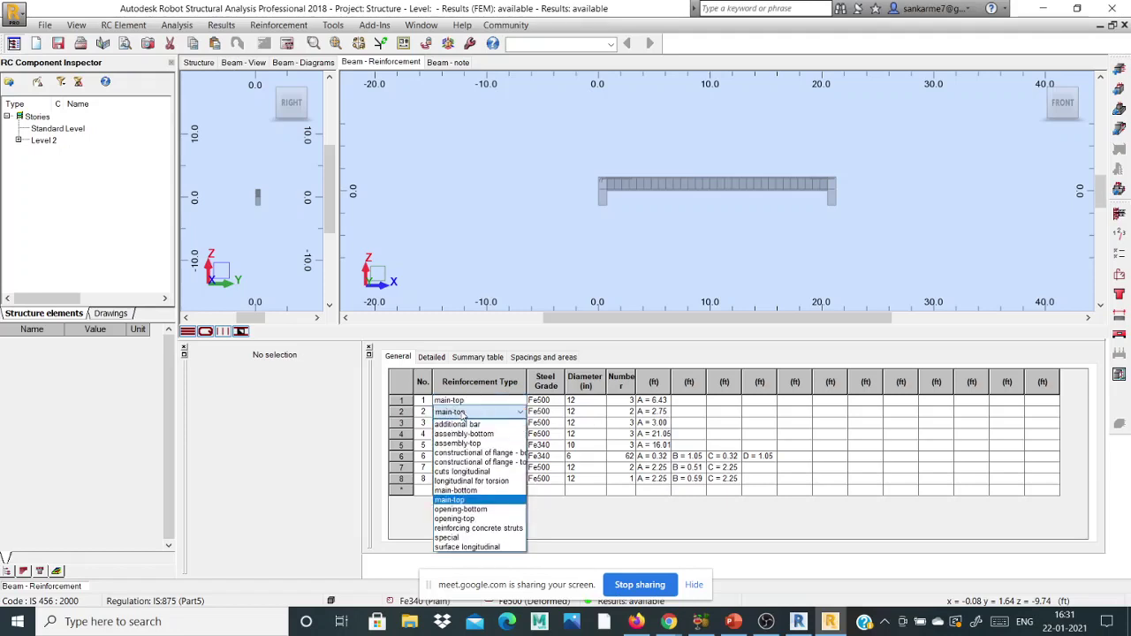
click(466, 424)
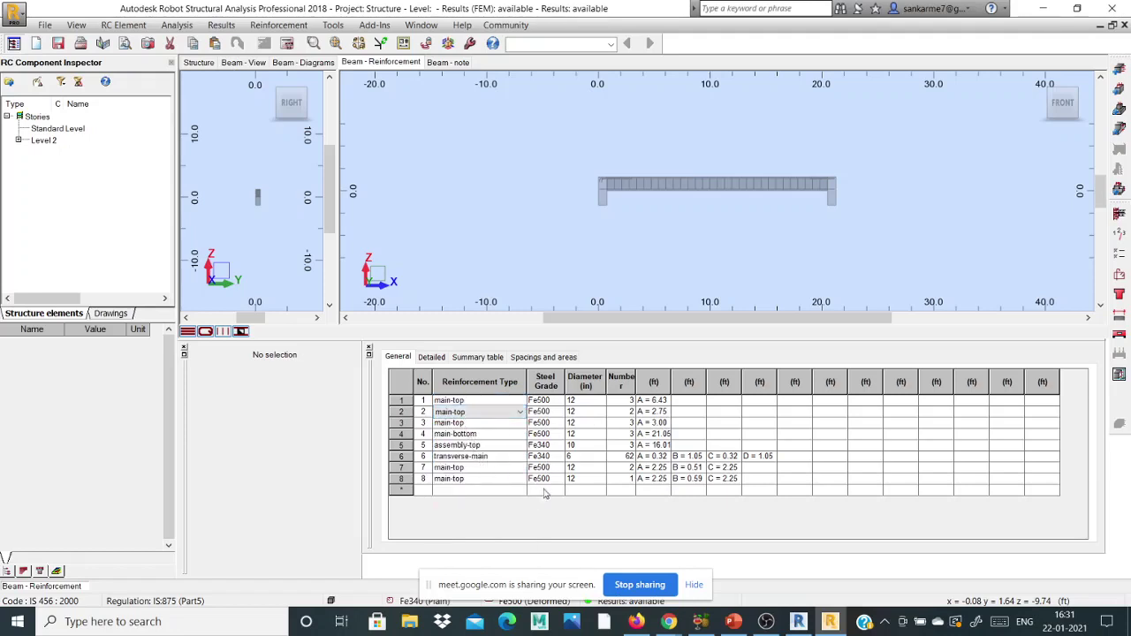
Step: Set the diameter of the first main-top reinforcement row to 16
click(594, 404)
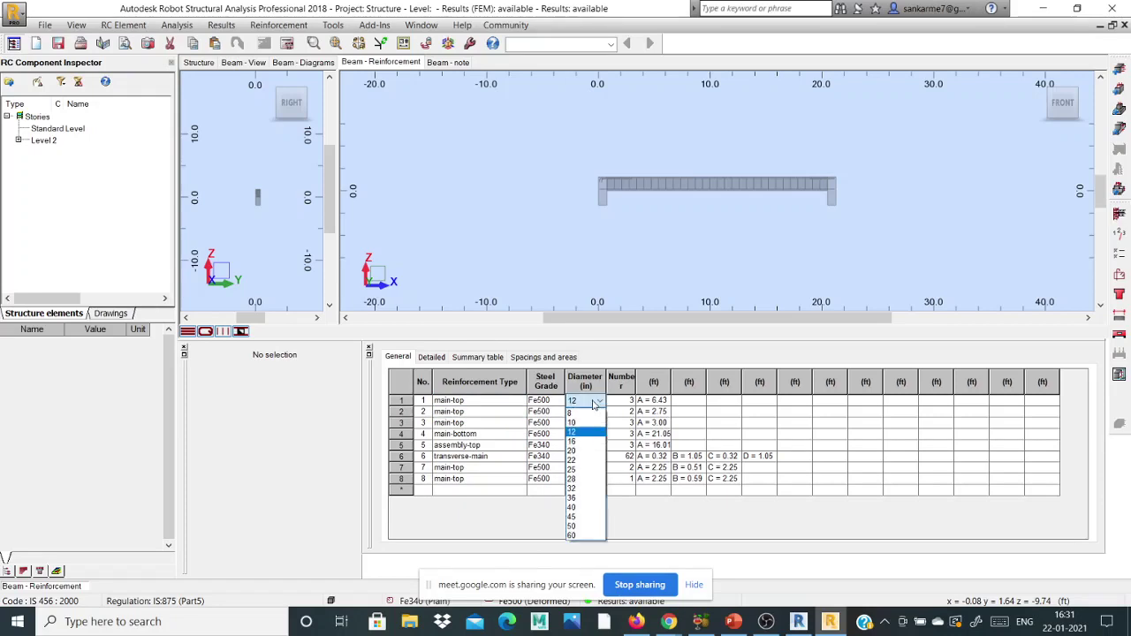
click(590, 442)
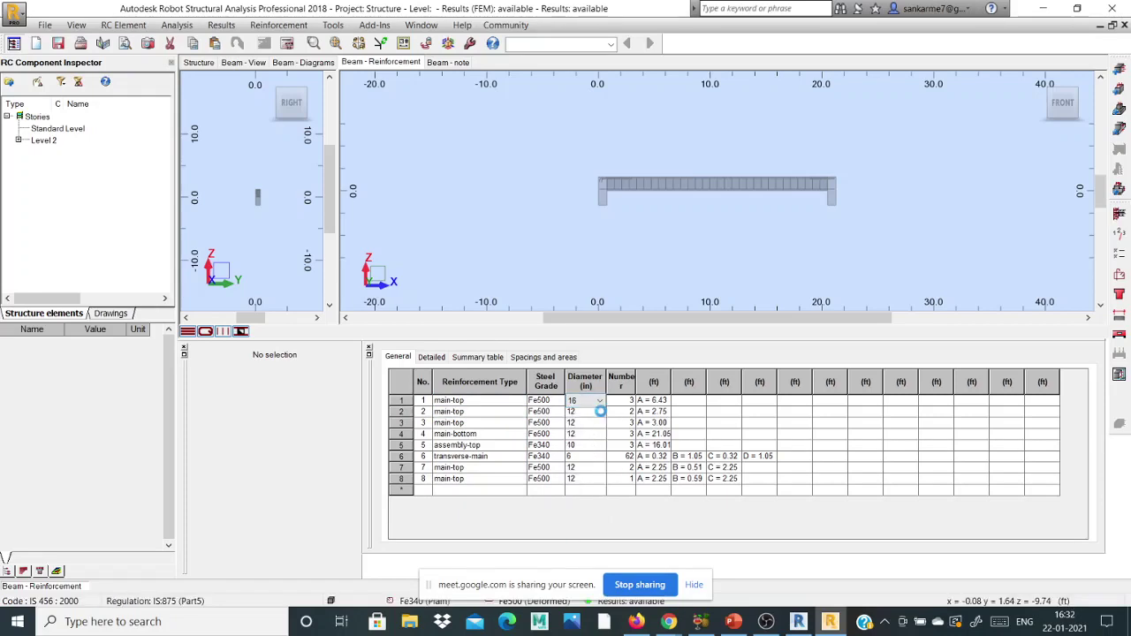
click(601, 412)
click(600, 412)
click(600, 411)
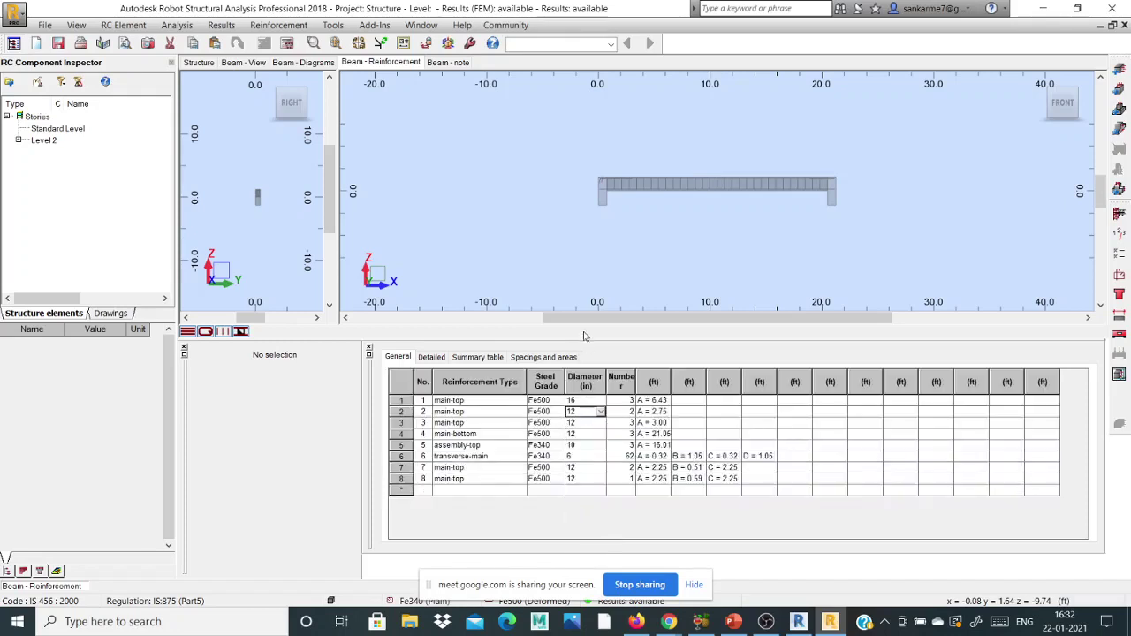
Step: Examine the bars in the beam elevation and review the detailed, summary, and spacings and areas reinforcement tables
scroll(607, 212, up, 4)
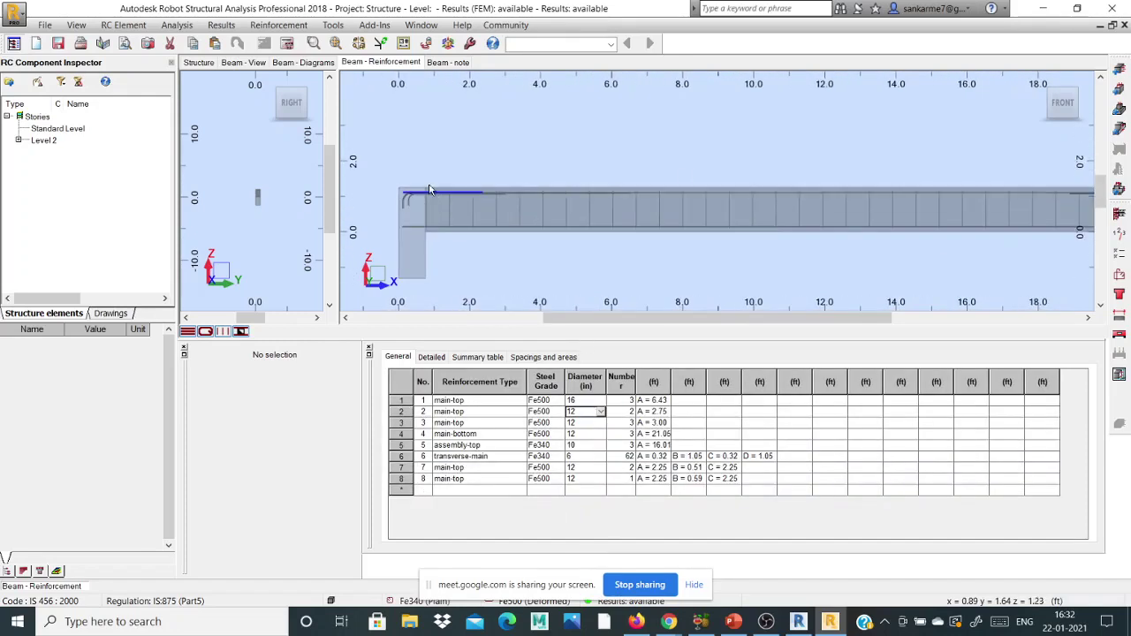
scroll(549, 180, down, 1)
scroll(549, 181, down, 1)
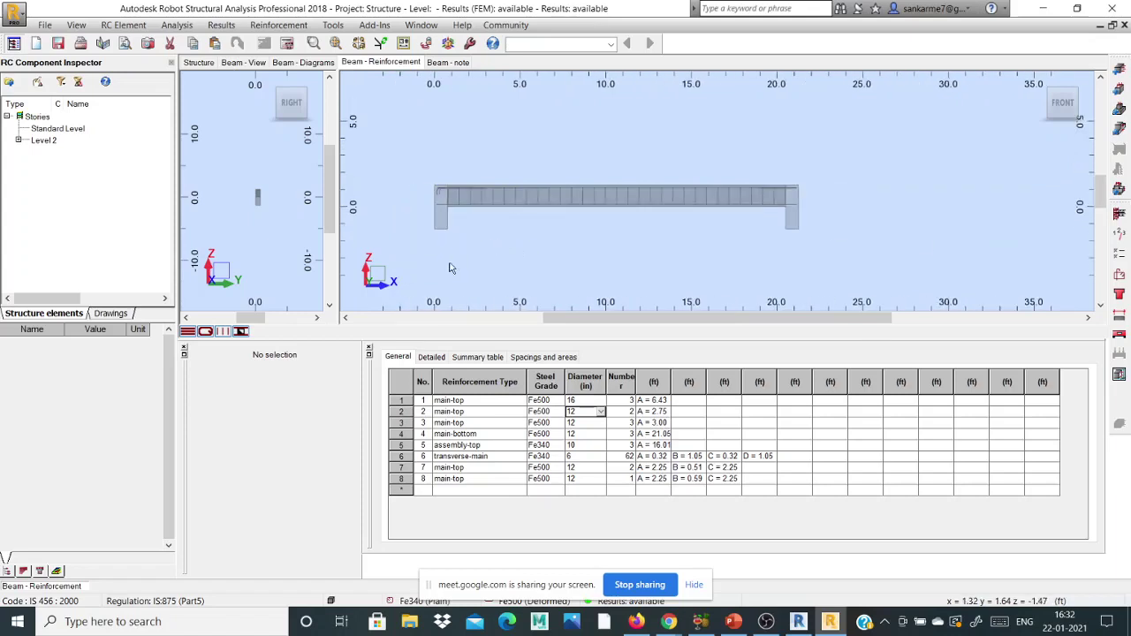
click(431, 357)
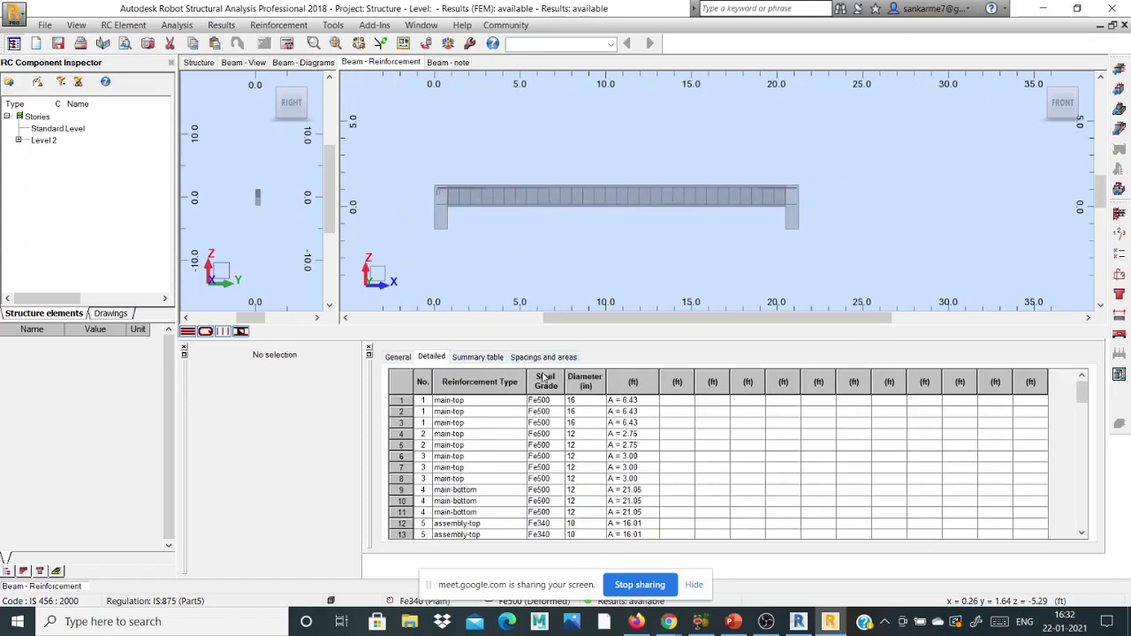
click(479, 357)
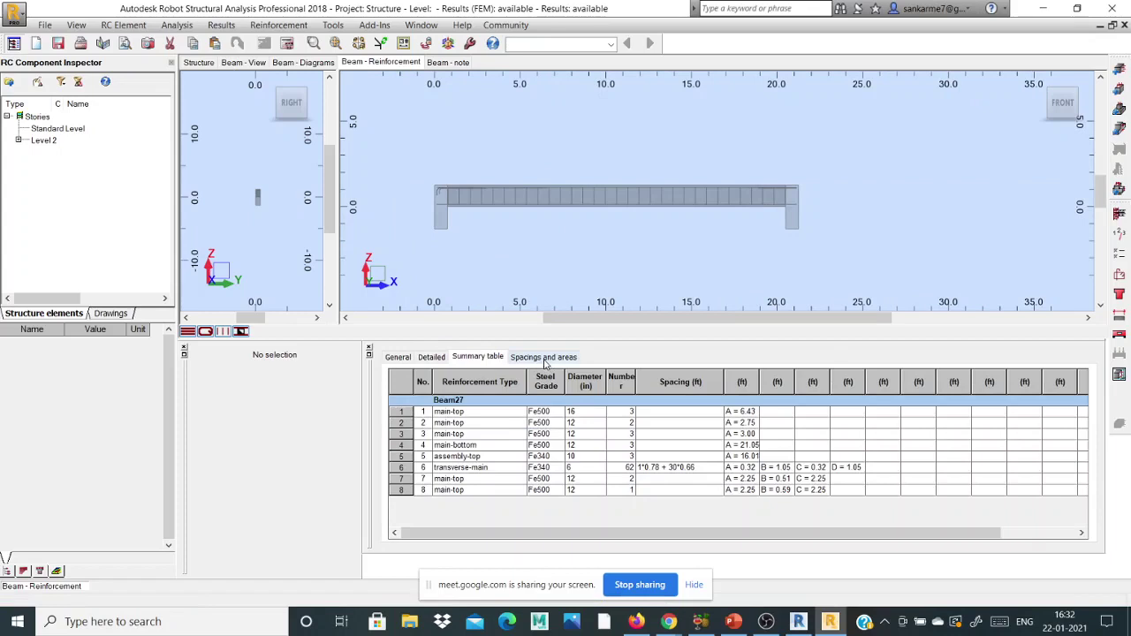
click(543, 357)
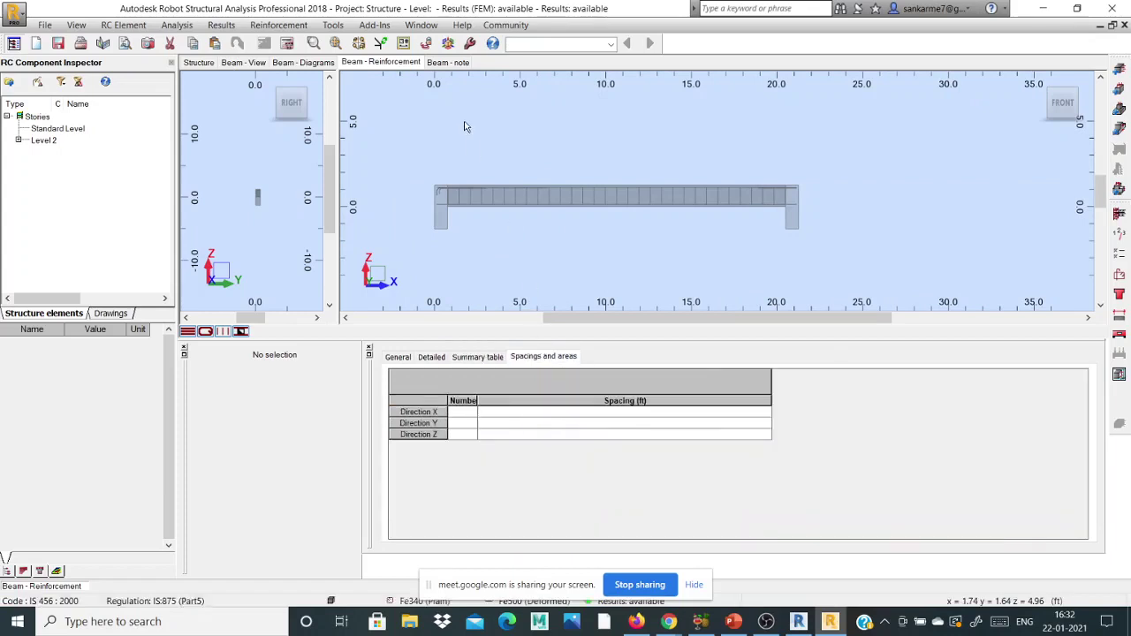
scroll(463, 123, down, 1)
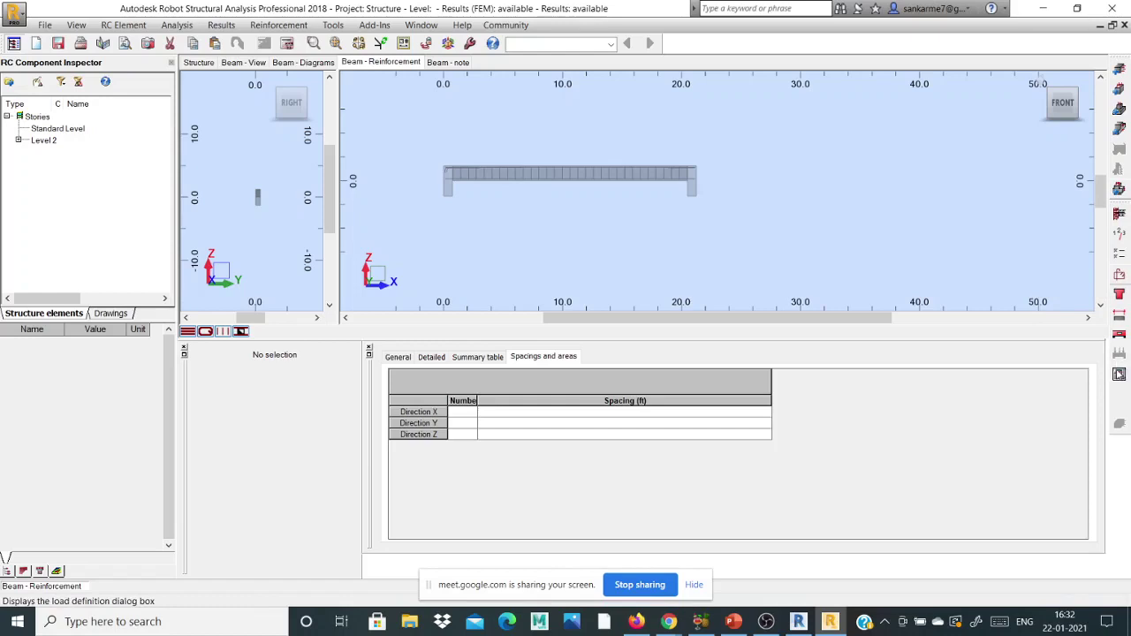
Step: Generate the beam's final reinforcement drawing and inspect its elevation and sections A-A and B-B
click(1119, 376)
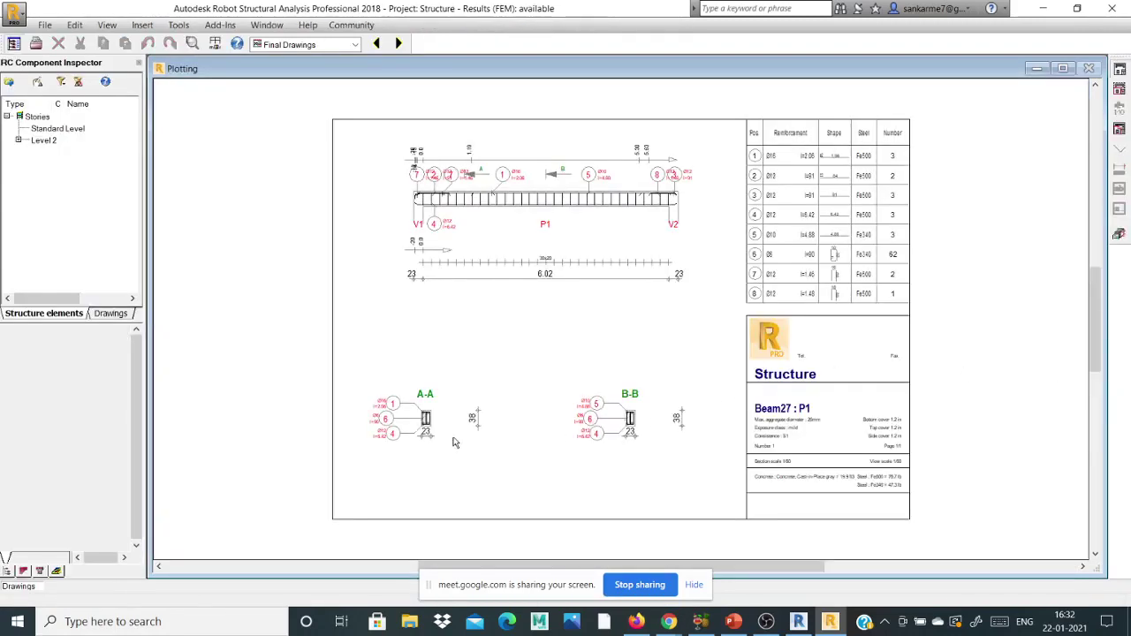
scroll(399, 437, up, 1)
scroll(399, 437, up, 1)
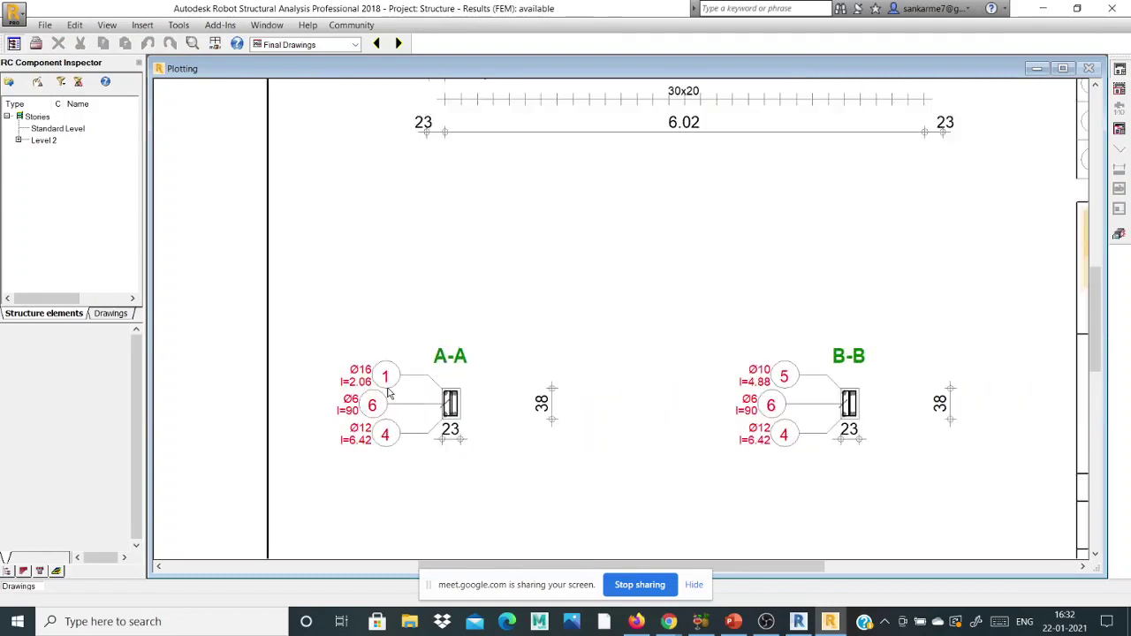
scroll(424, 437, down, 2)
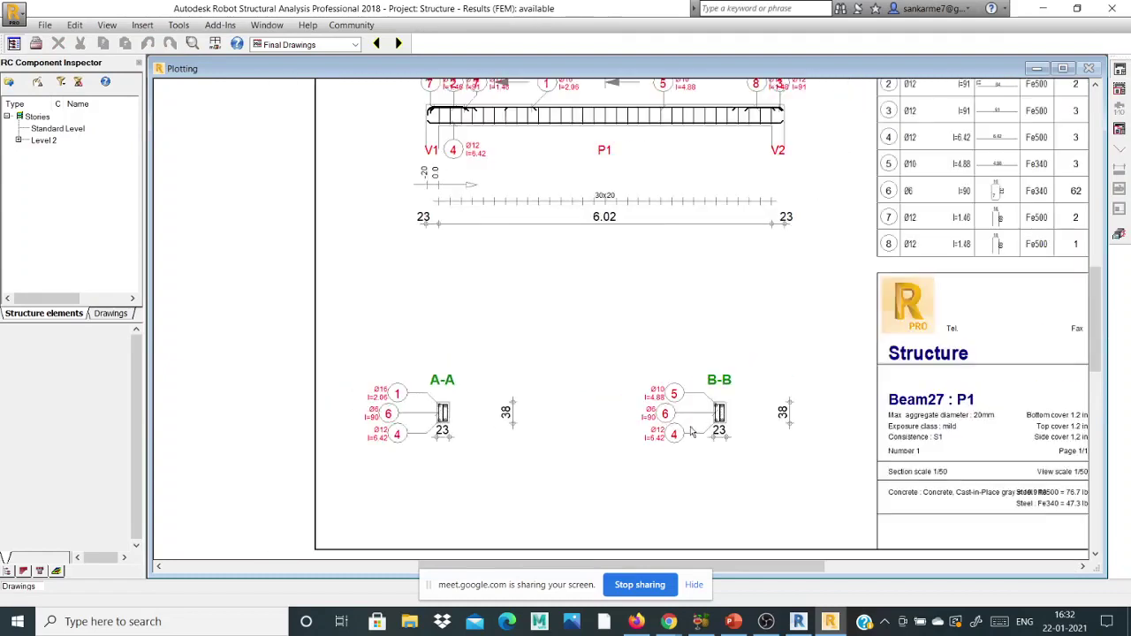
scroll(628, 313, down, 1)
scroll(614, 234, up, 1)
scroll(614, 234, up, 1)
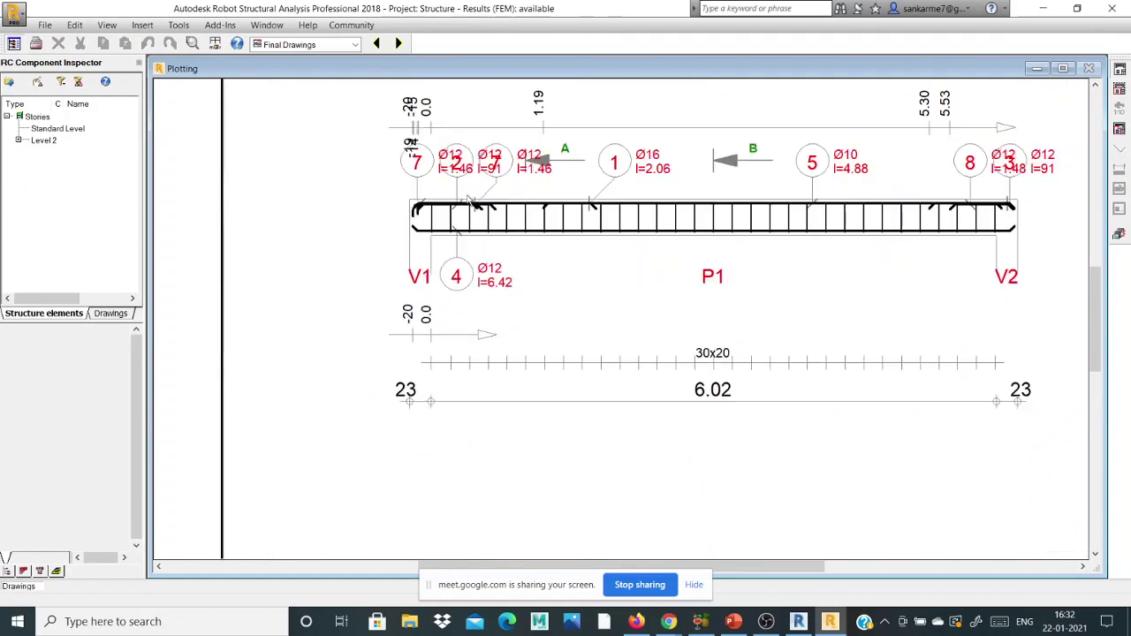
scroll(389, 219, down, 2)
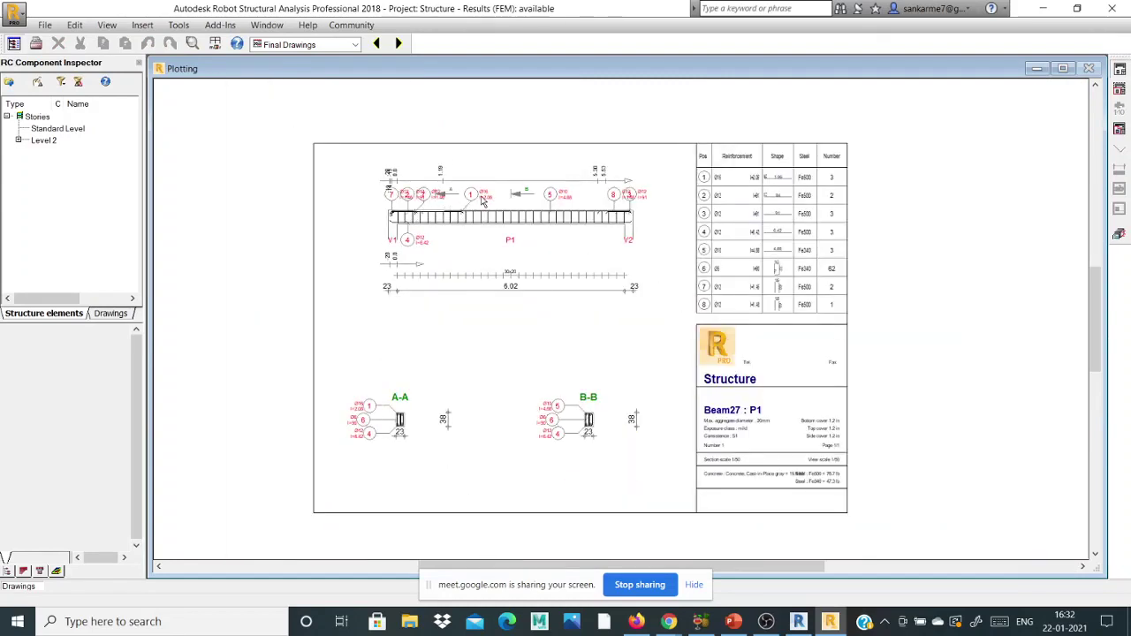
scroll(368, 228, up, 2)
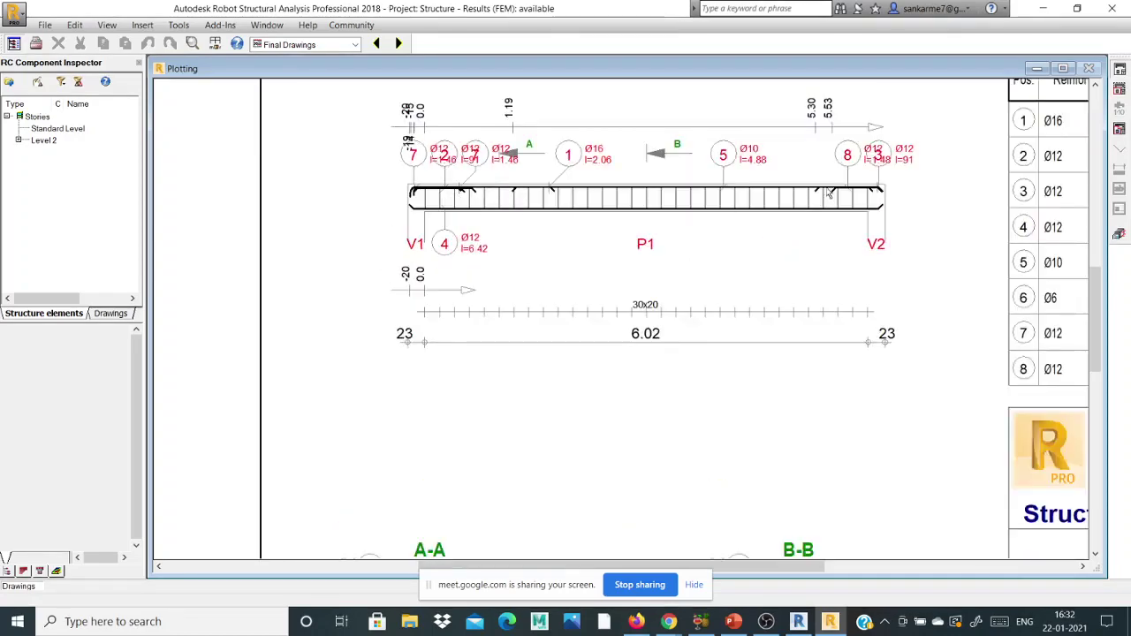
Step: Leave the final drawing and check the diameters available for the second main-top row in the general reinforcement table
scroll(554, 203, down, 1)
scroll(554, 203, down, 1)
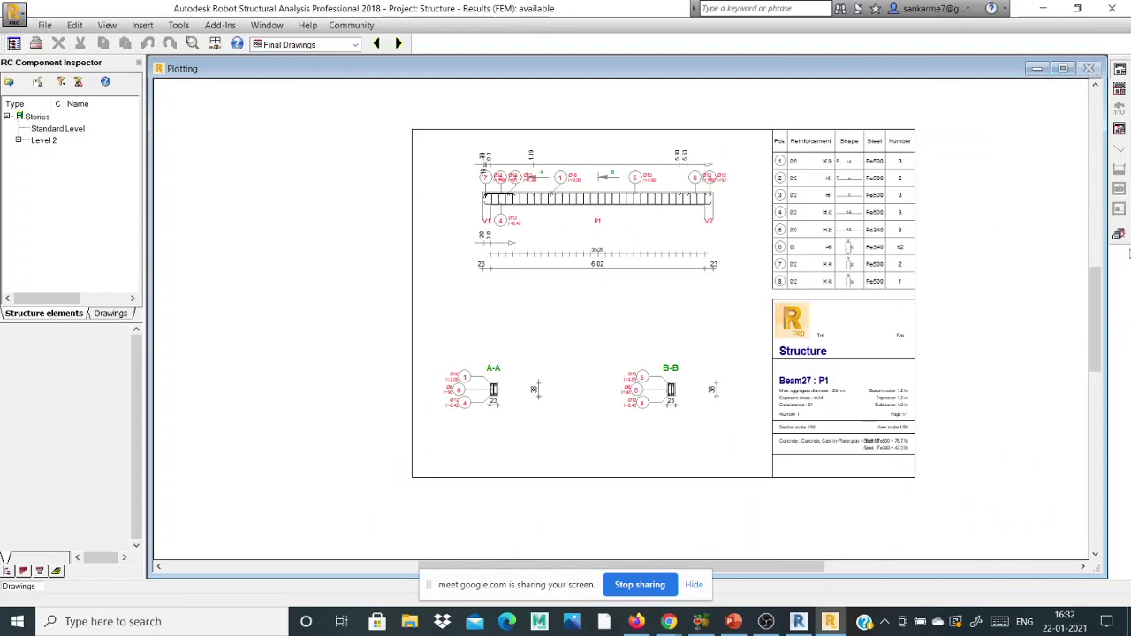
click(1120, 234)
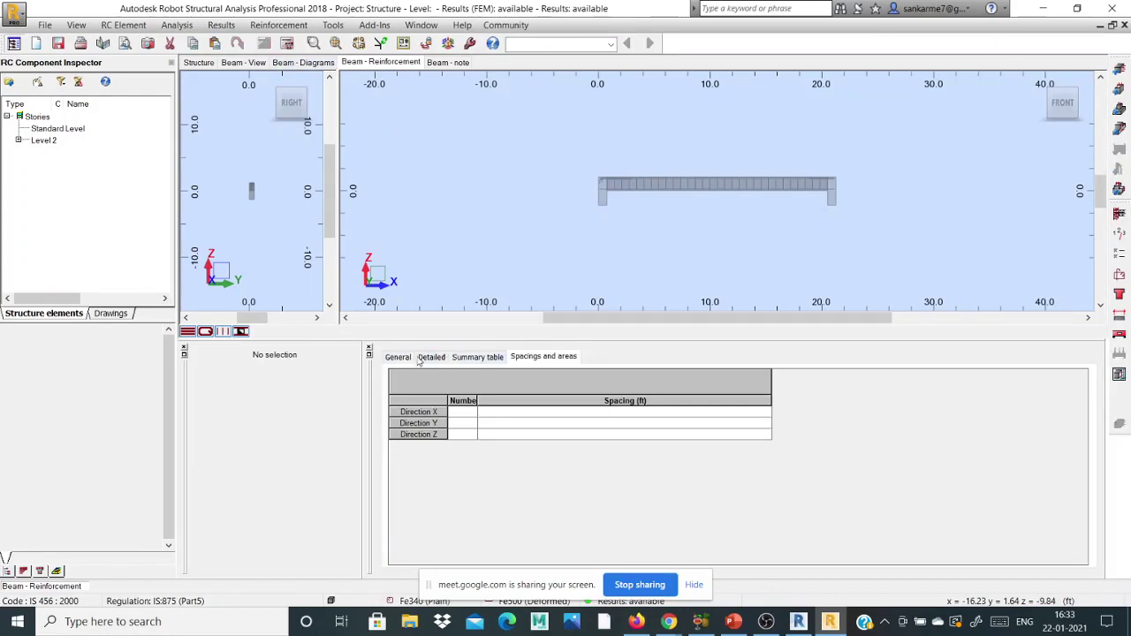
click(403, 359)
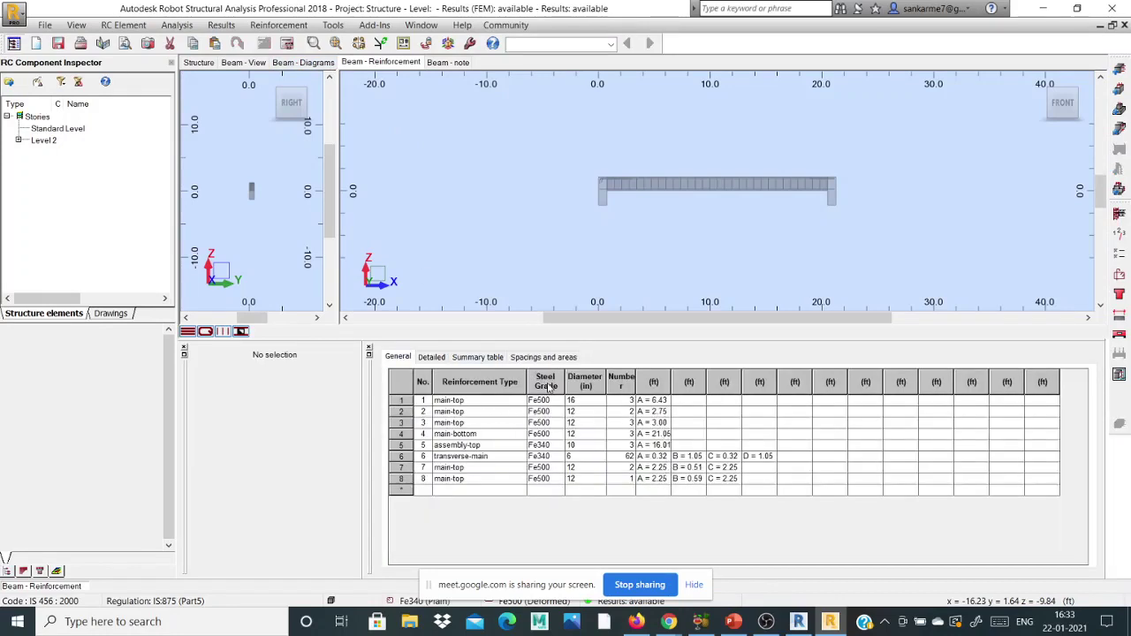
click(552, 403)
click(599, 413)
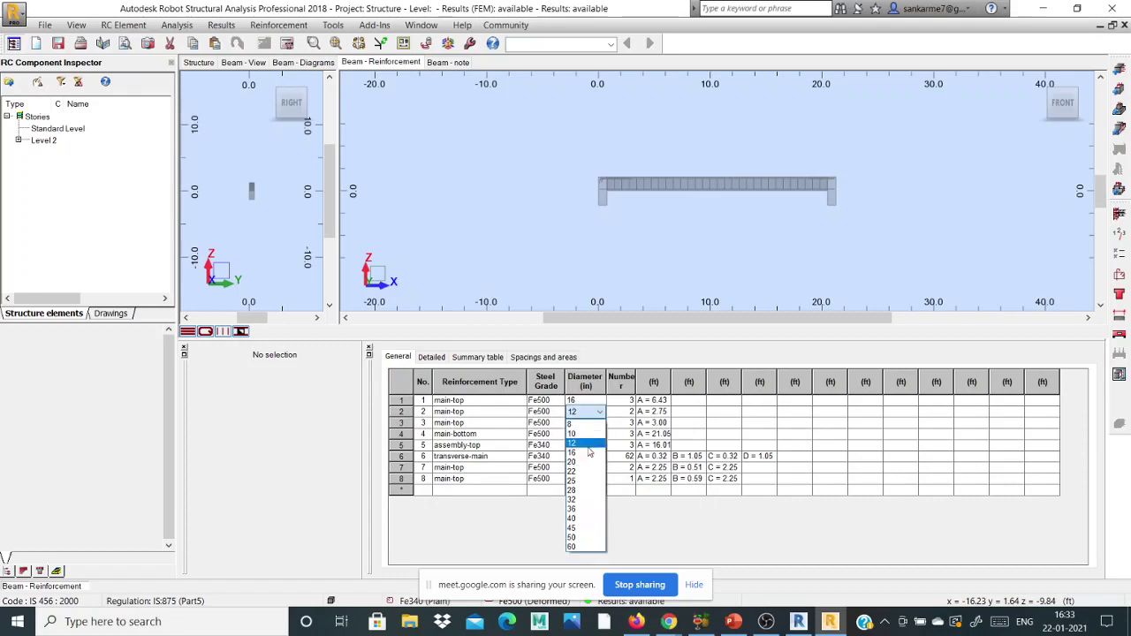
click(599, 413)
click(533, 434)
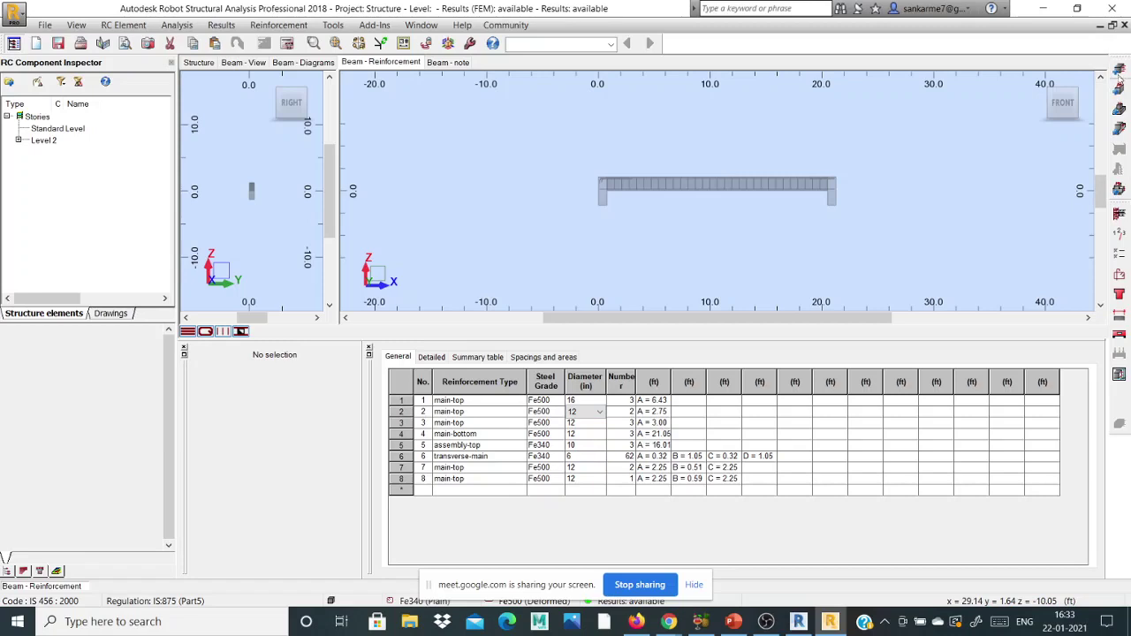
Step: In the reinforcement pattern, set the number of layers to Auto for bottom and top reinforcement, keeping the bottom maximum at 2
click(1119, 276)
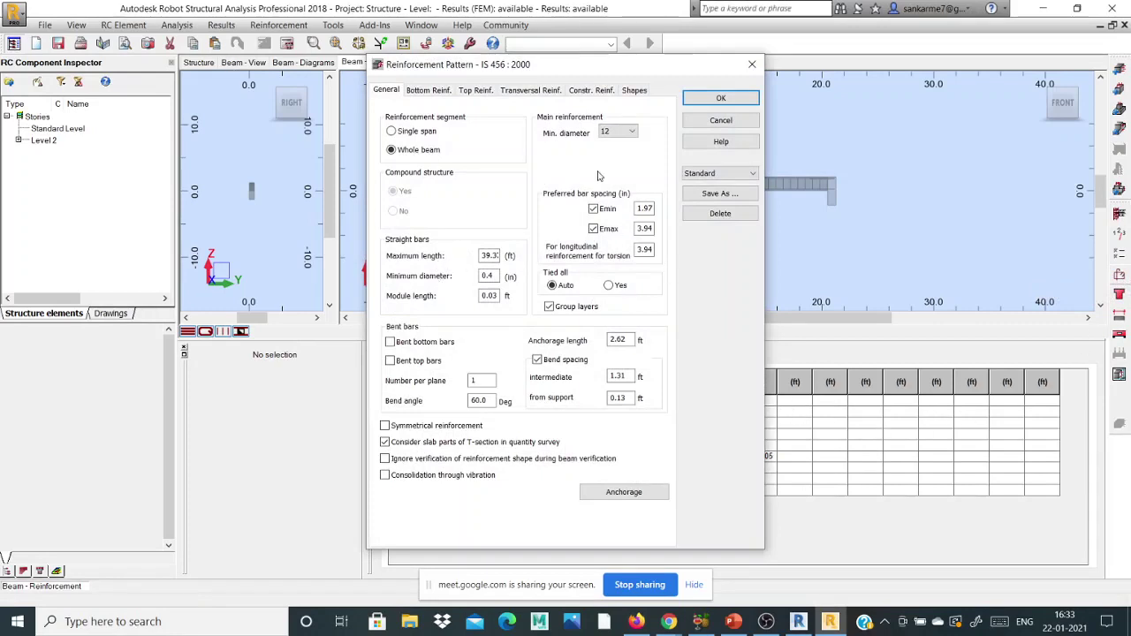
click(454, 91)
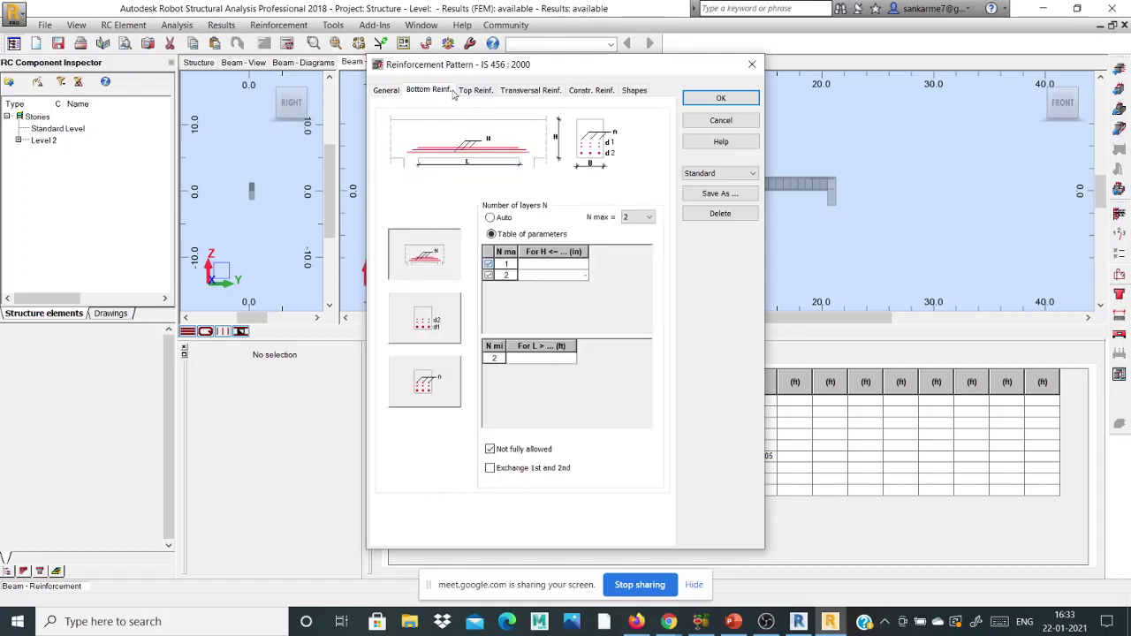
click(475, 90)
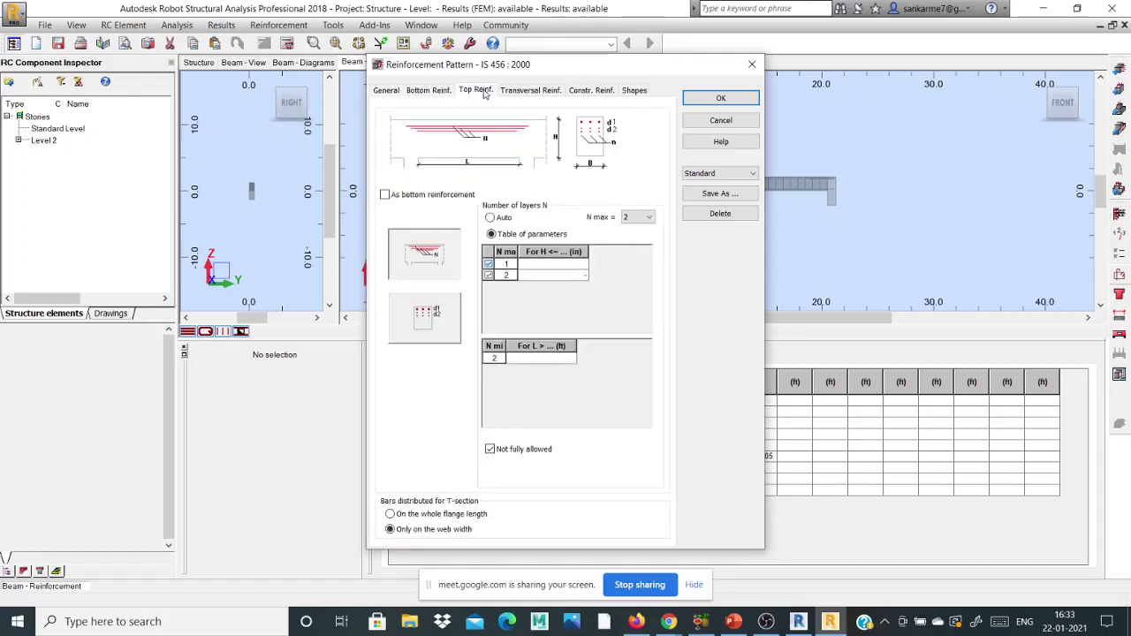
click(530, 91)
click(435, 93)
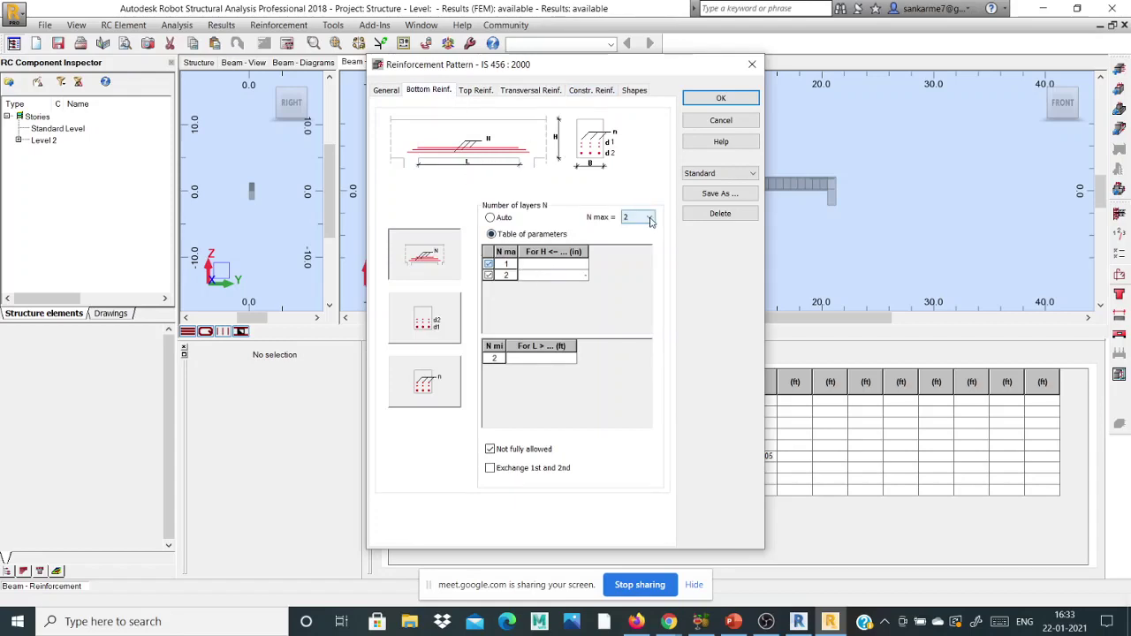
click(513, 217)
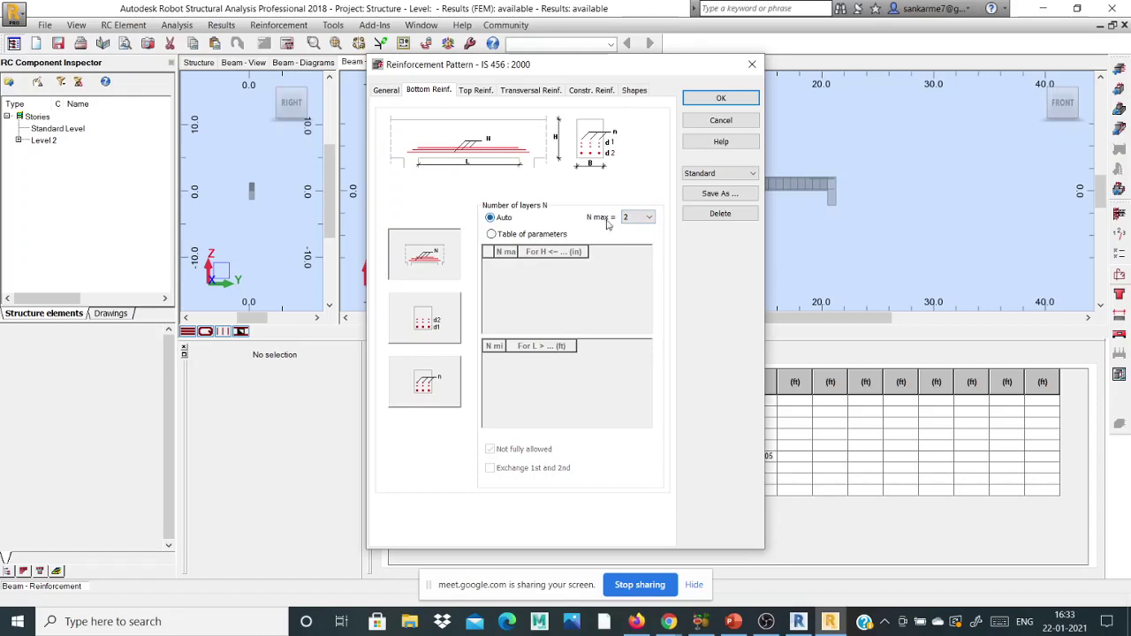
click(646, 217)
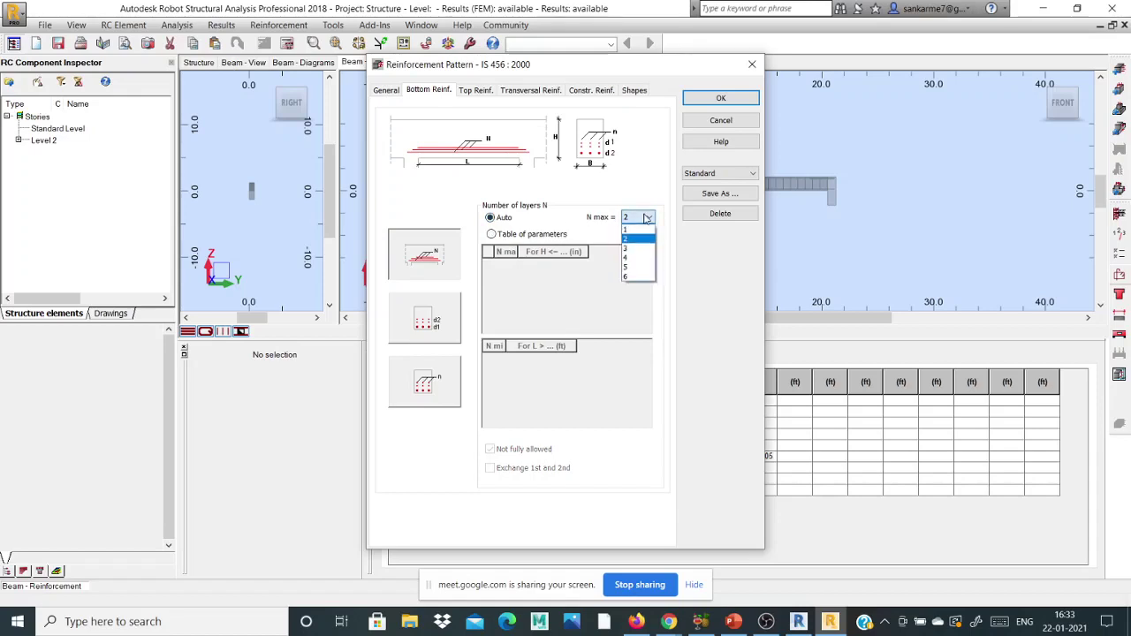
click(637, 238)
click(475, 91)
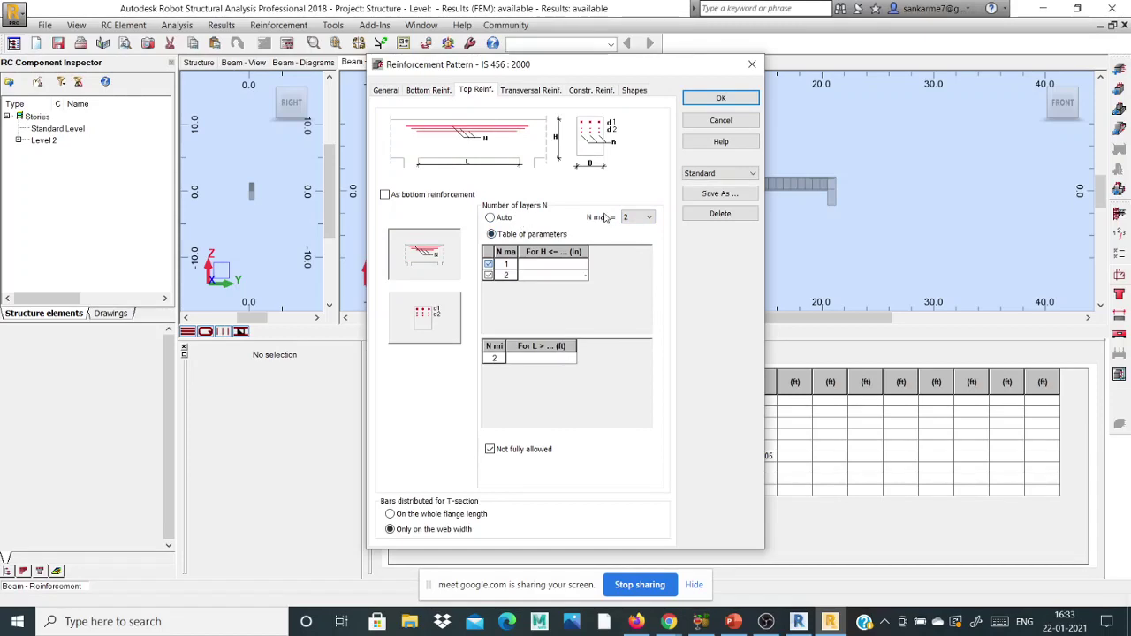
click(490, 217)
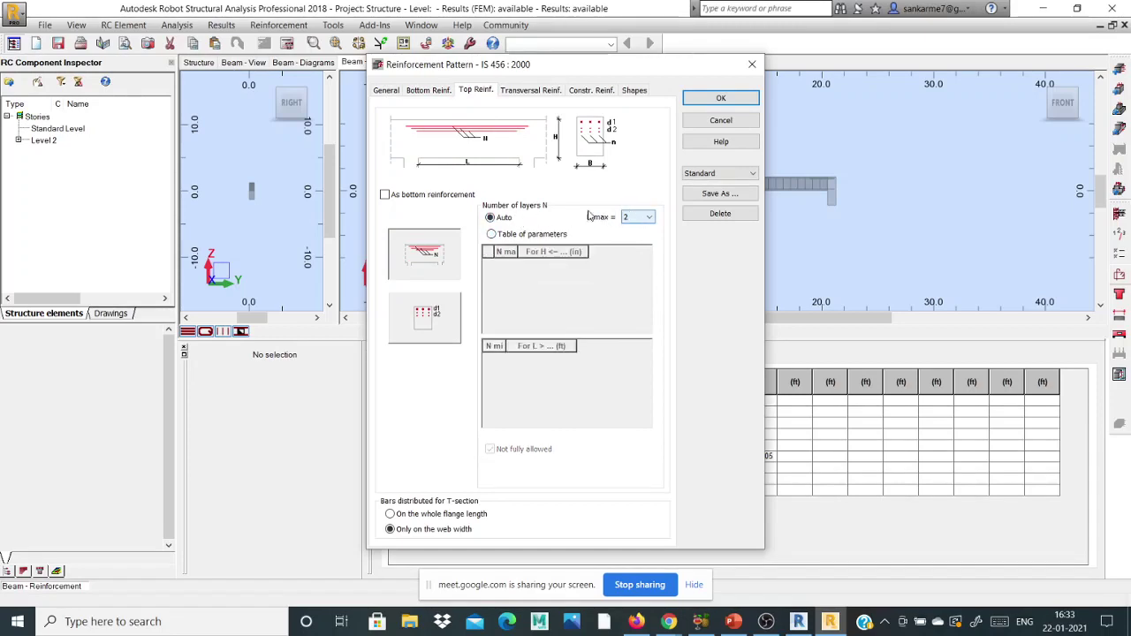
Step: Review the pattern's transversal, constructional and shape settings, then apply the pattern and delete the manually modified reinforcement
click(531, 90)
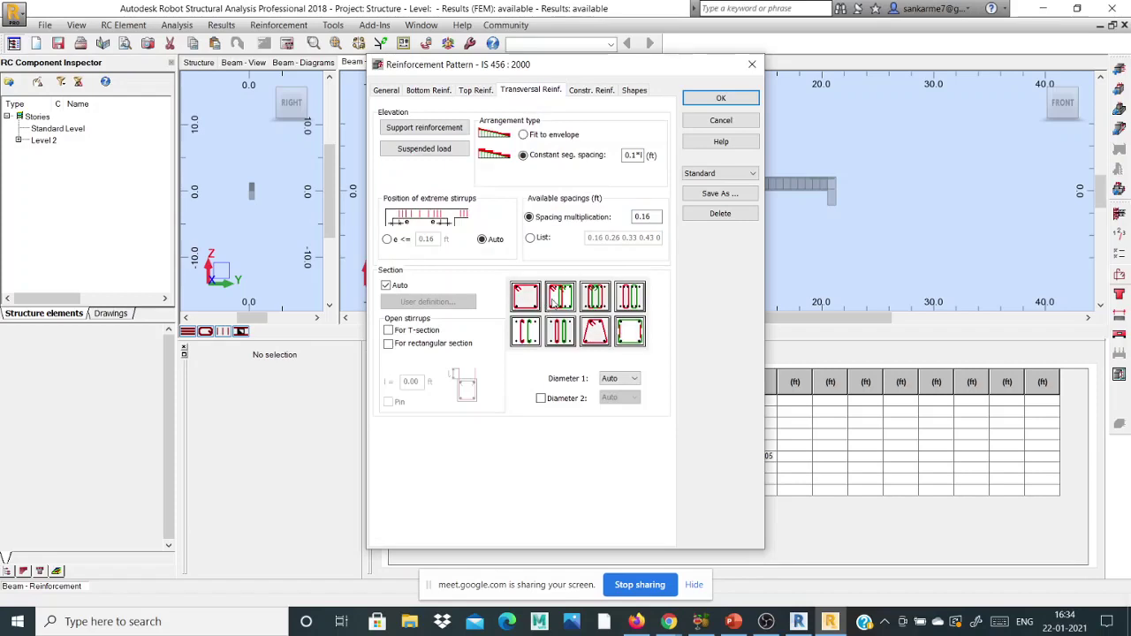
click(529, 301)
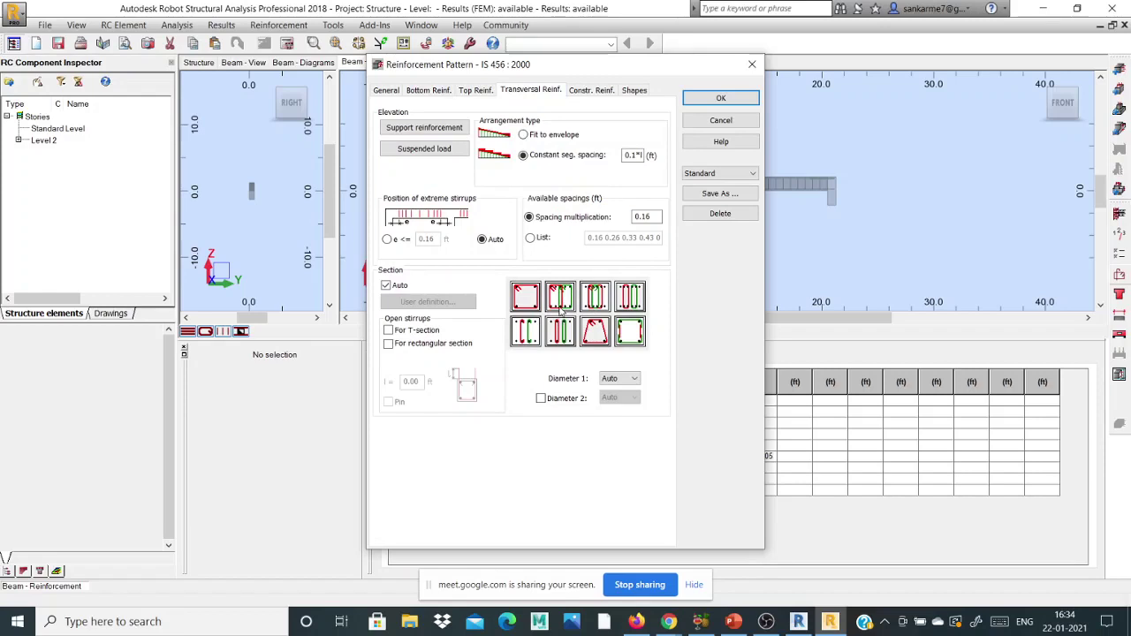
click(592, 92)
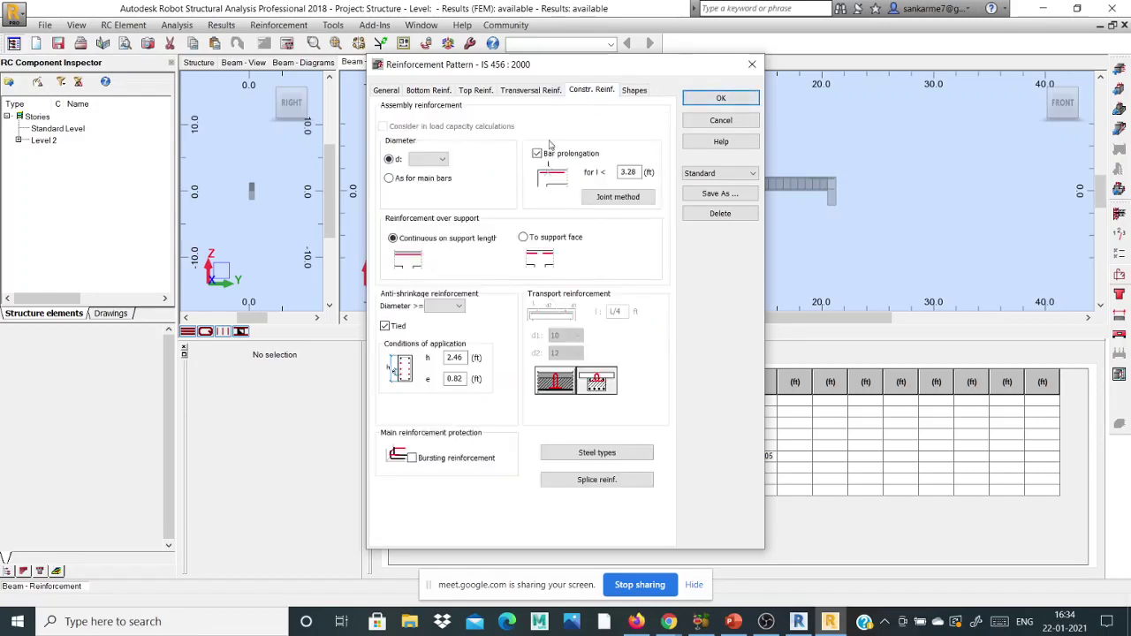
click(632, 92)
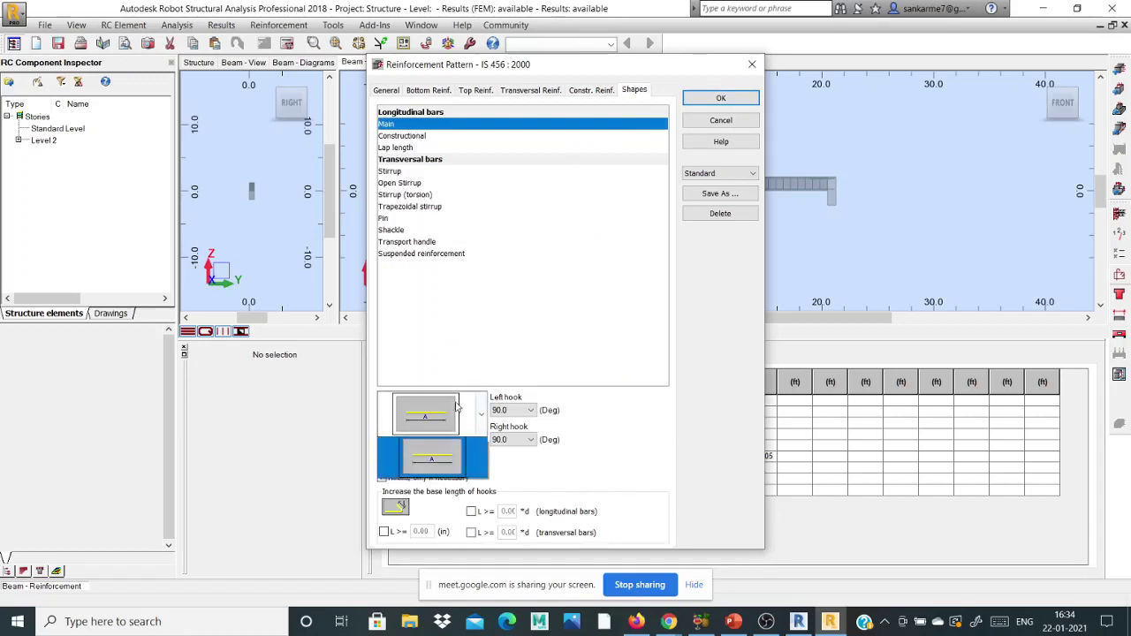
click(720, 98)
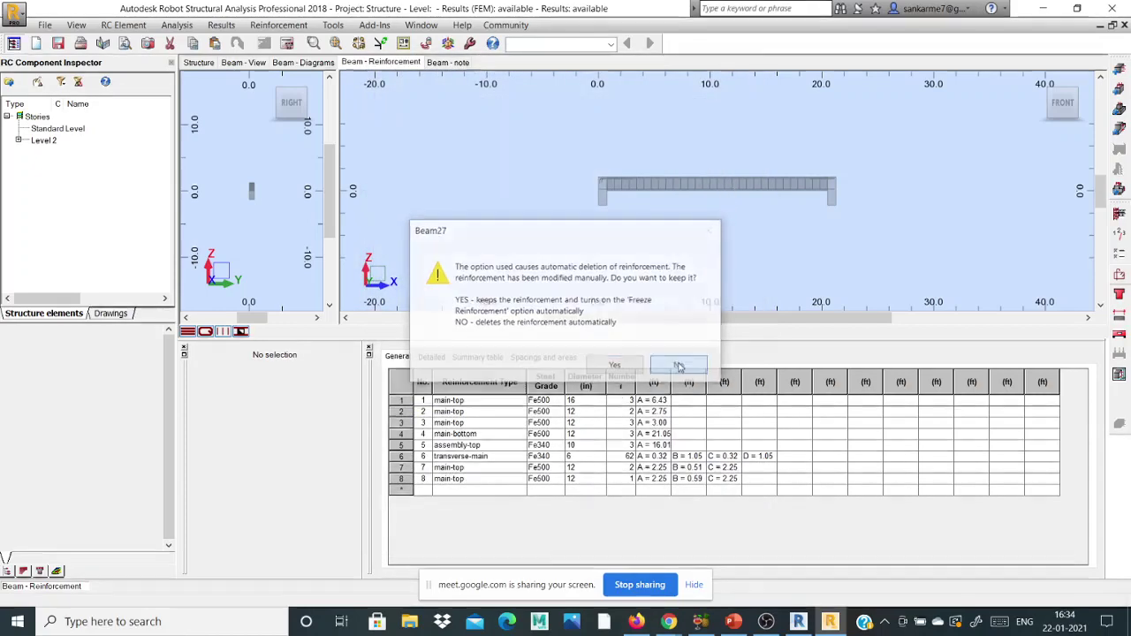
click(676, 365)
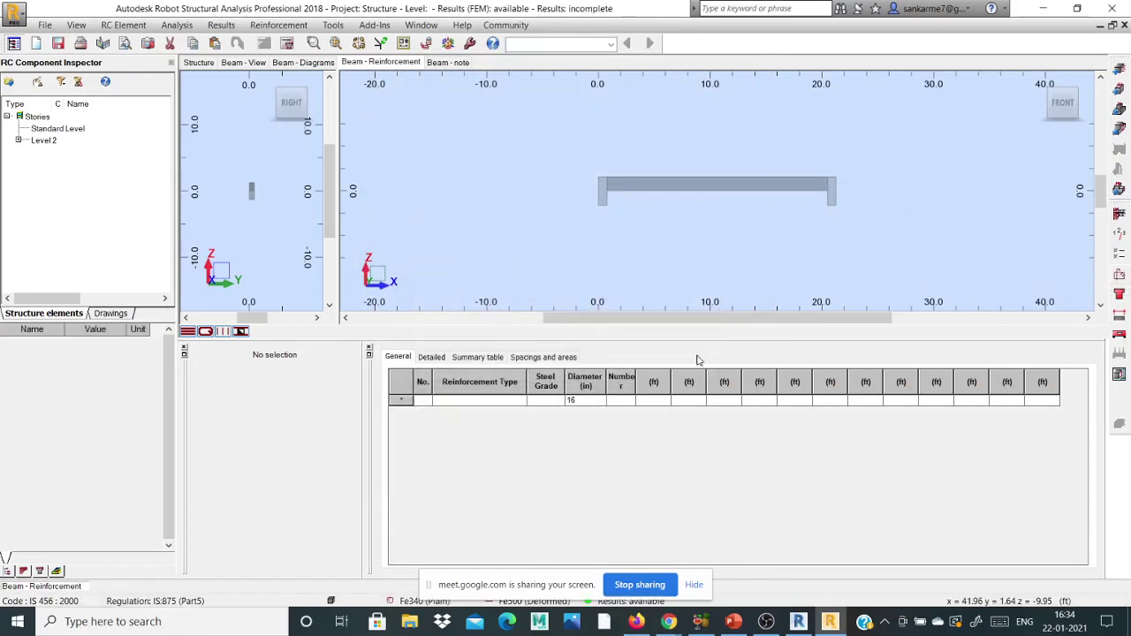
Step: Check the beam's detailed, summary, and spacings and areas tables after the reinforcement deletion
click(436, 358)
click(476, 357)
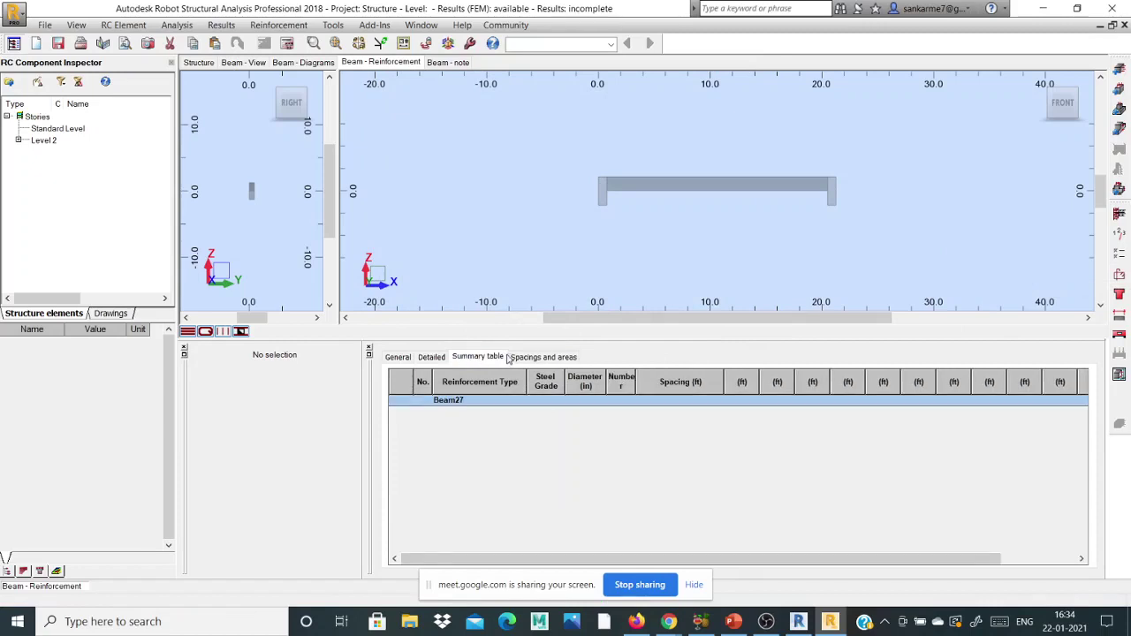
click(516, 357)
click(432, 357)
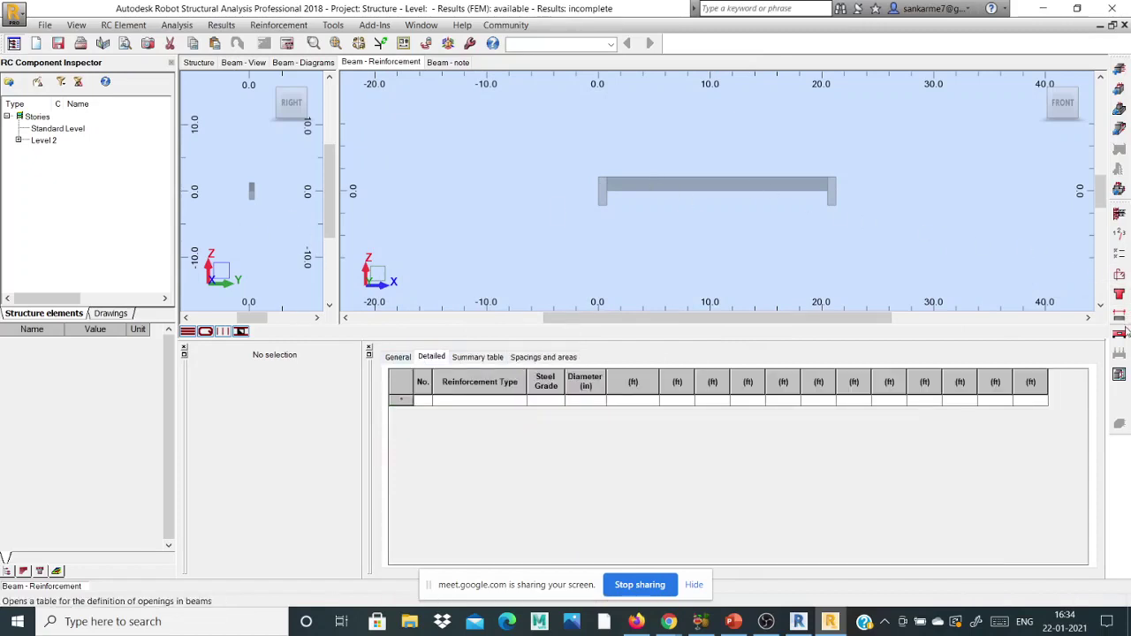
Step: Open the beam's calculation options and set the concrete to M 25
click(1120, 258)
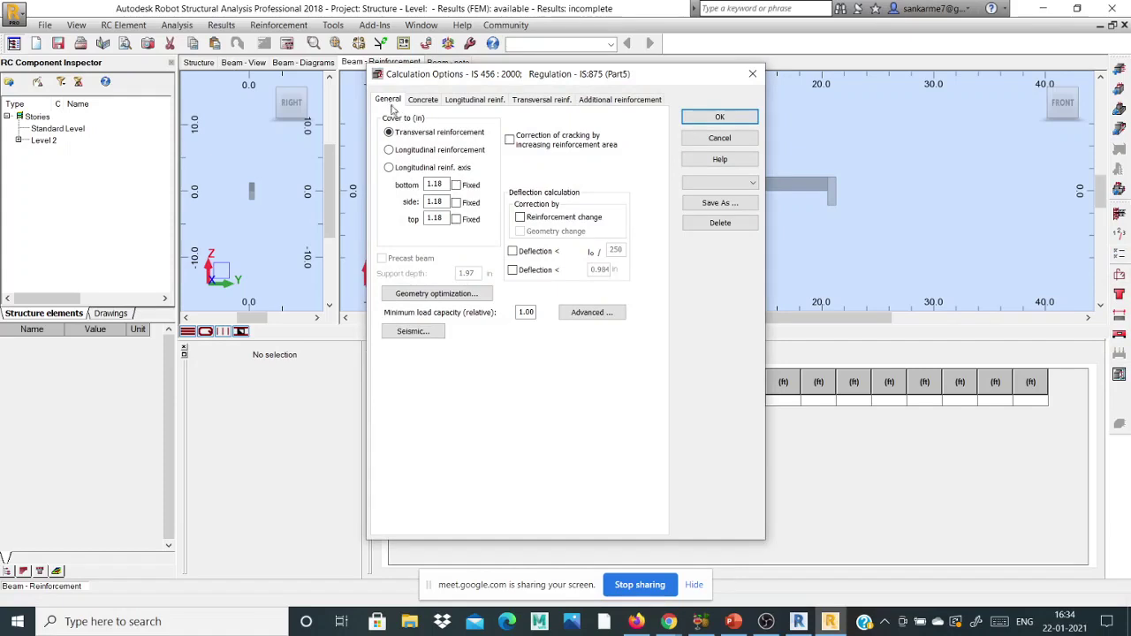
click(440, 184)
click(424, 100)
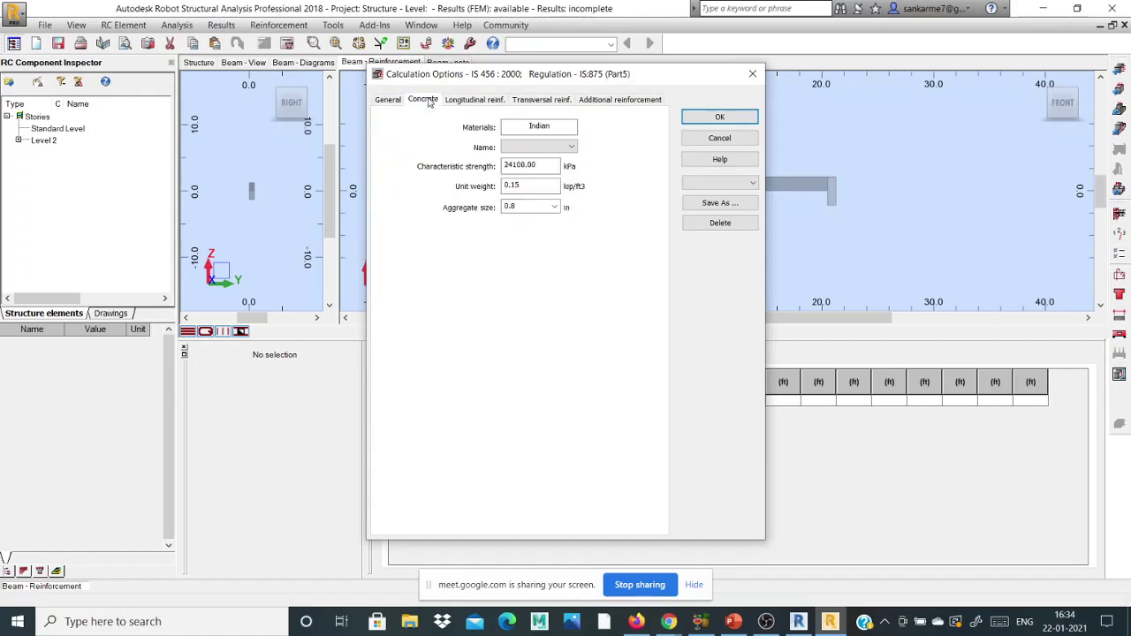
click(534, 149)
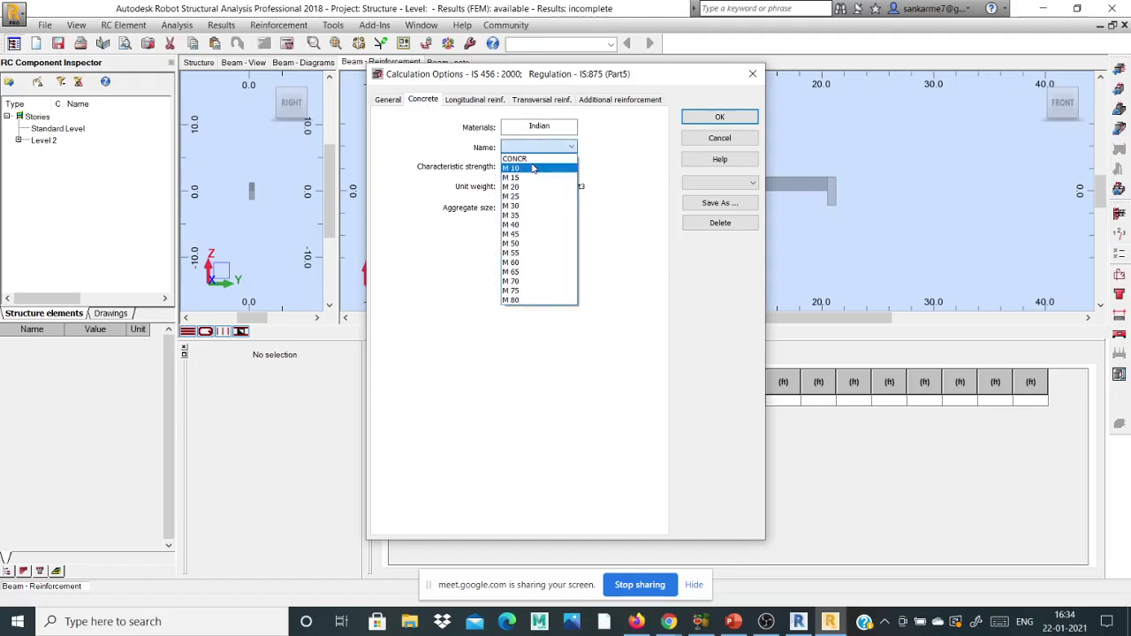
click(532, 196)
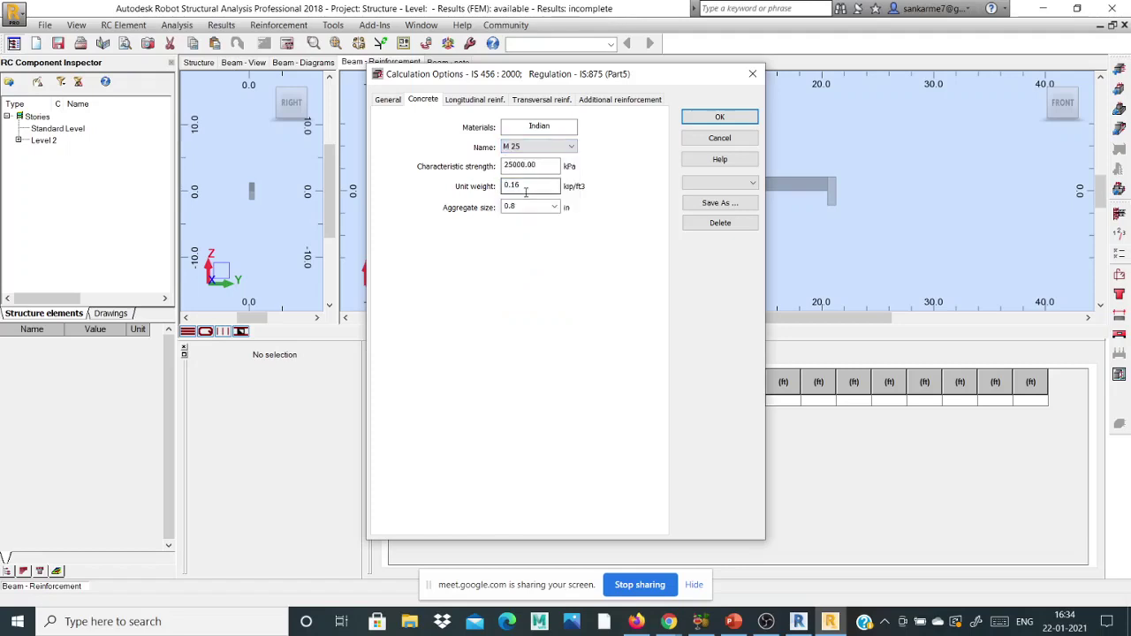
Step: Restrict the bar diameters allowed for the longitudinal and transversal reinforcement to 16 only
click(472, 102)
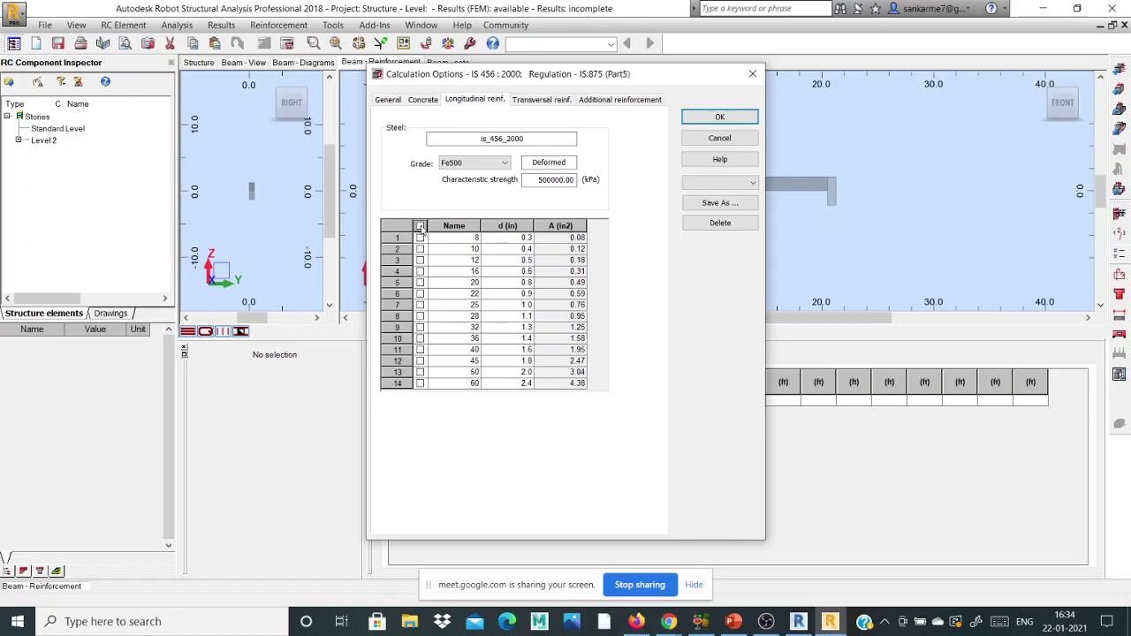
click(421, 272)
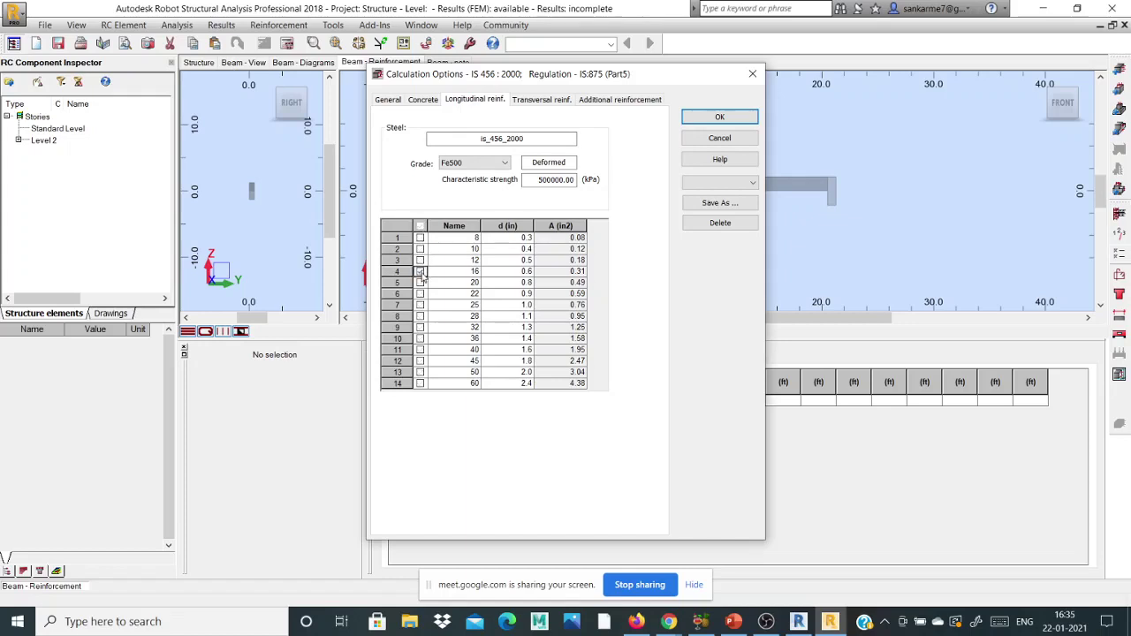
click(536, 100)
click(421, 227)
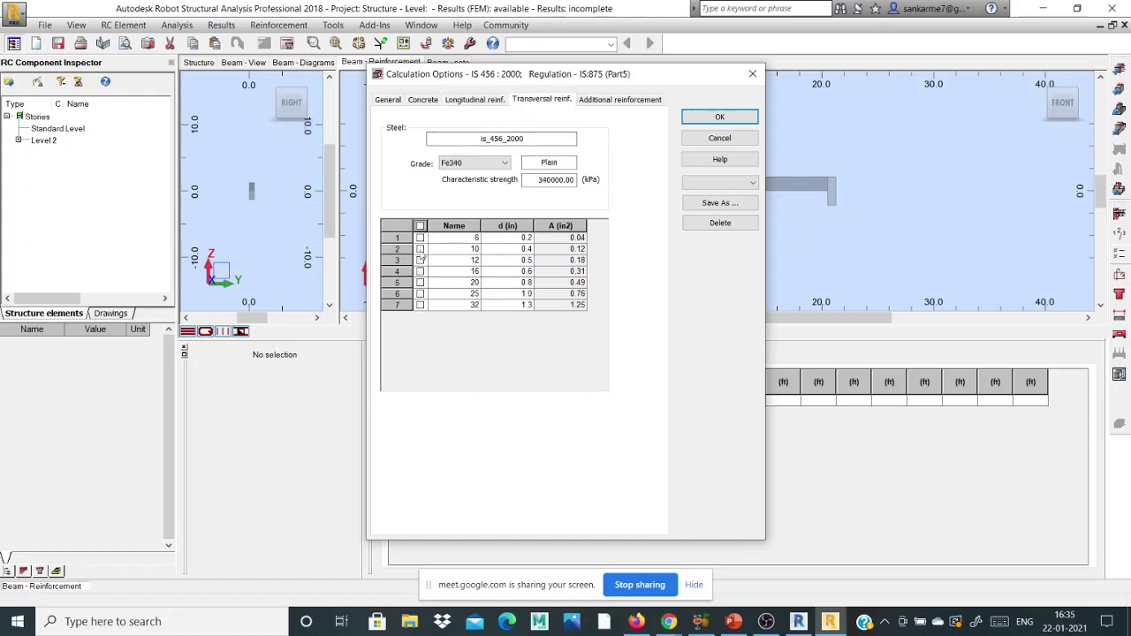
Step: Set the additional reinforcement's steel grade to Fe415 and allow only the 16 diameter
click(620, 99)
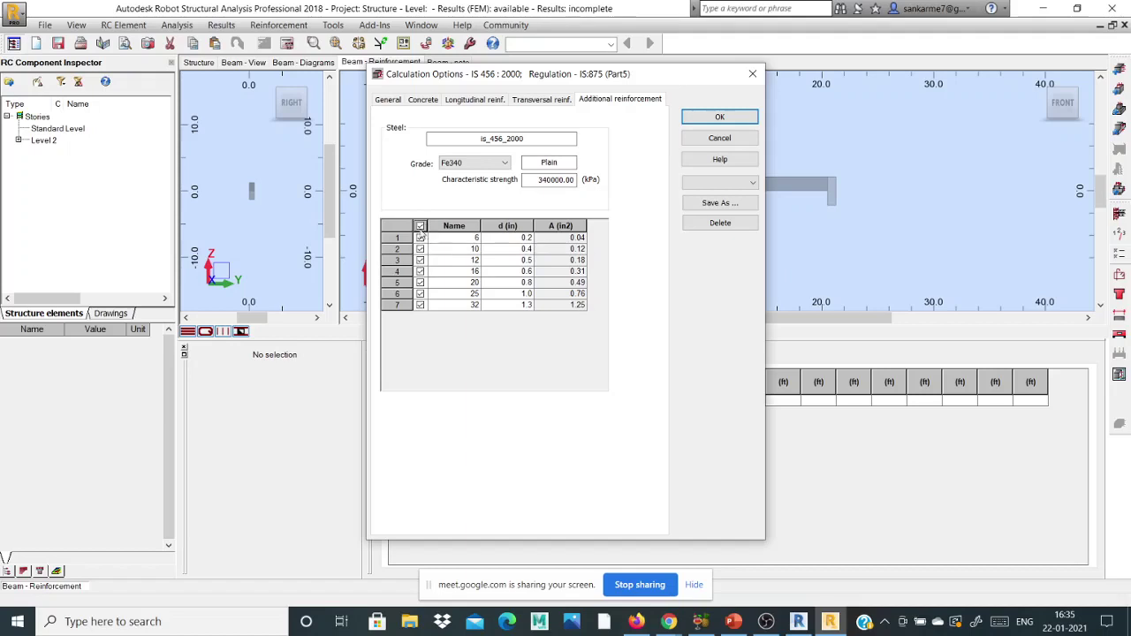
click(420, 271)
click(506, 162)
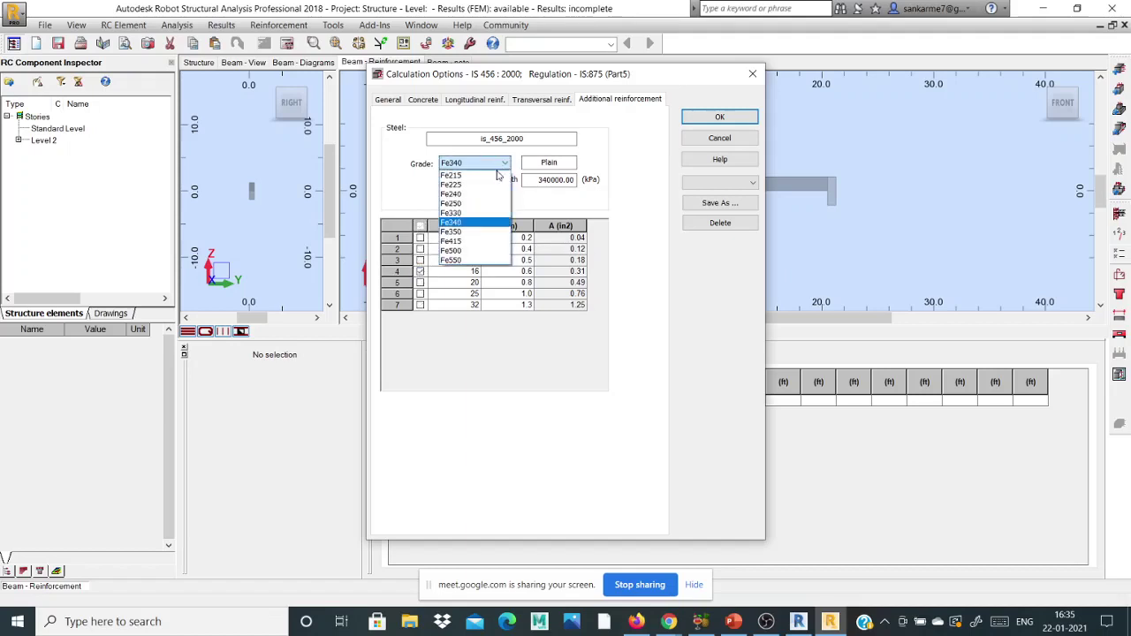
click(458, 241)
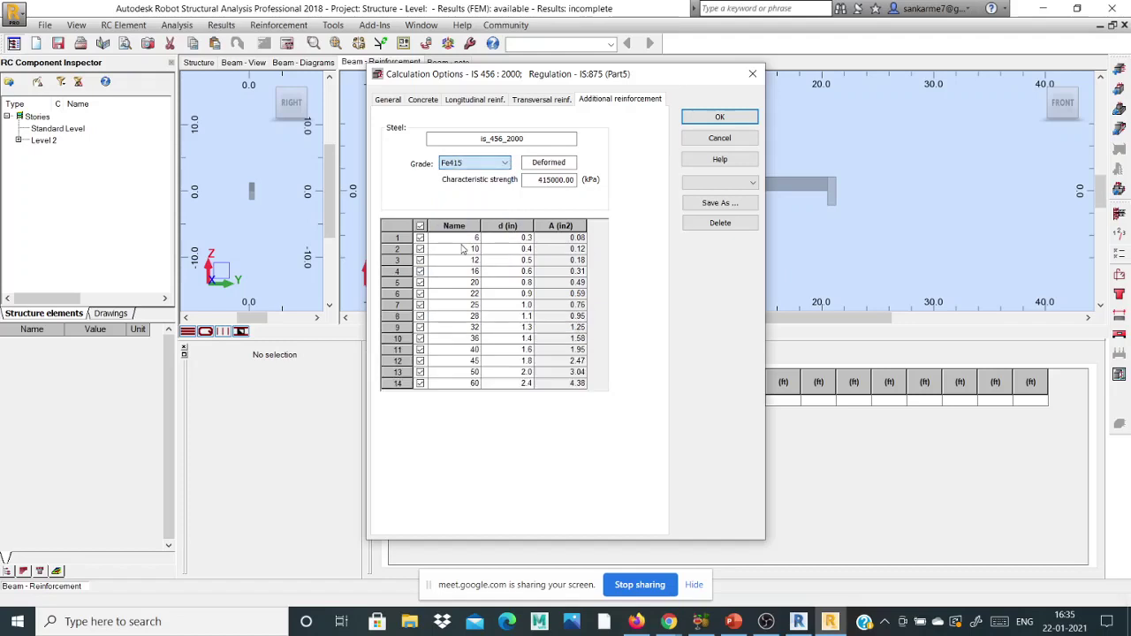
click(420, 226)
click(420, 271)
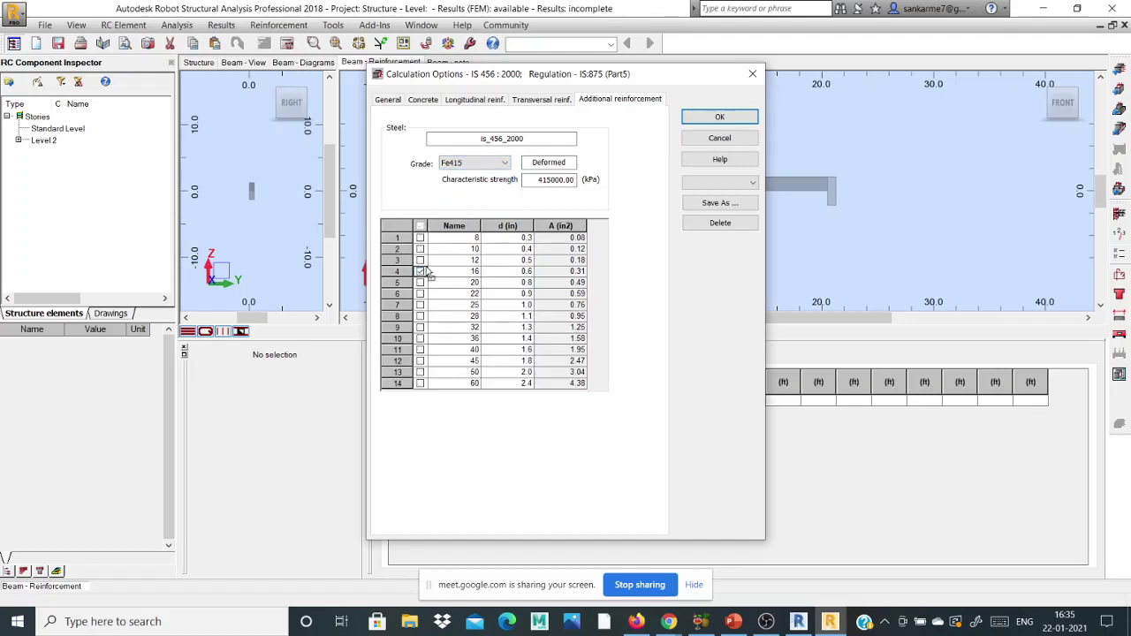
Step: Set the transversal reinforcement's steel grade to Fe415, allow only the 16 diameter, and return to the longitudinal reinforcement settings
click(521, 99)
click(477, 165)
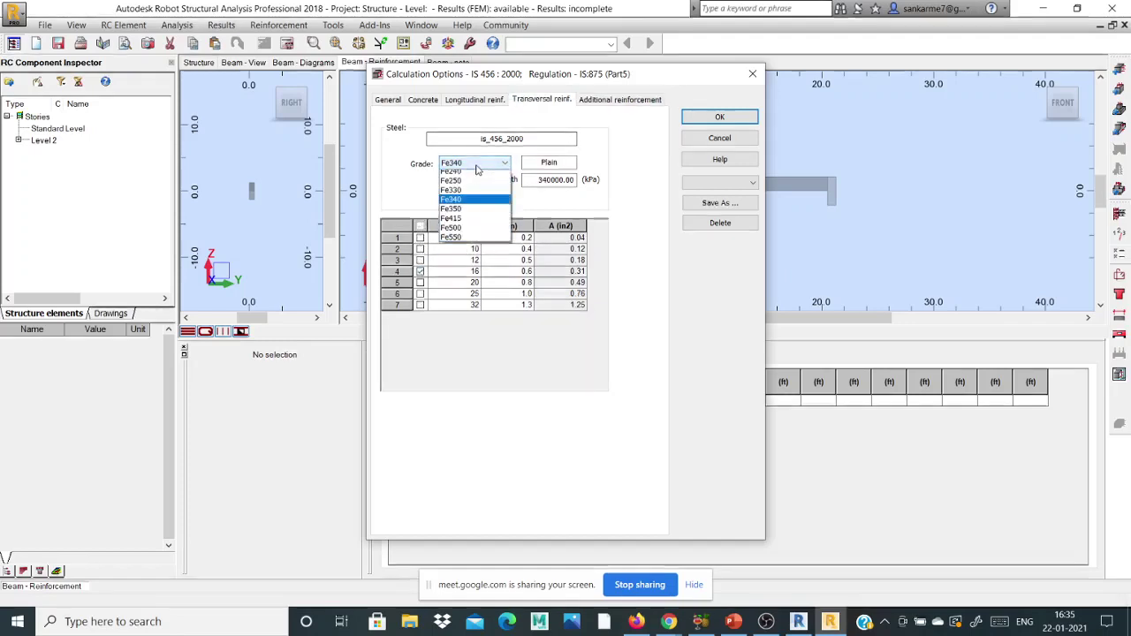
click(471, 217)
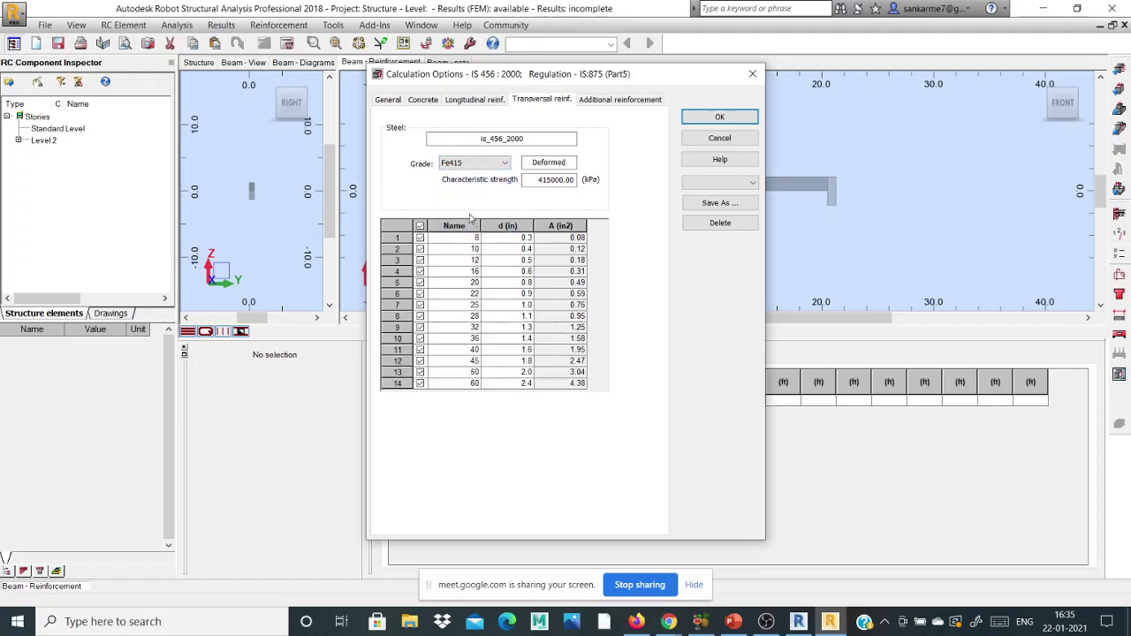
click(420, 226)
click(420, 271)
click(495, 100)
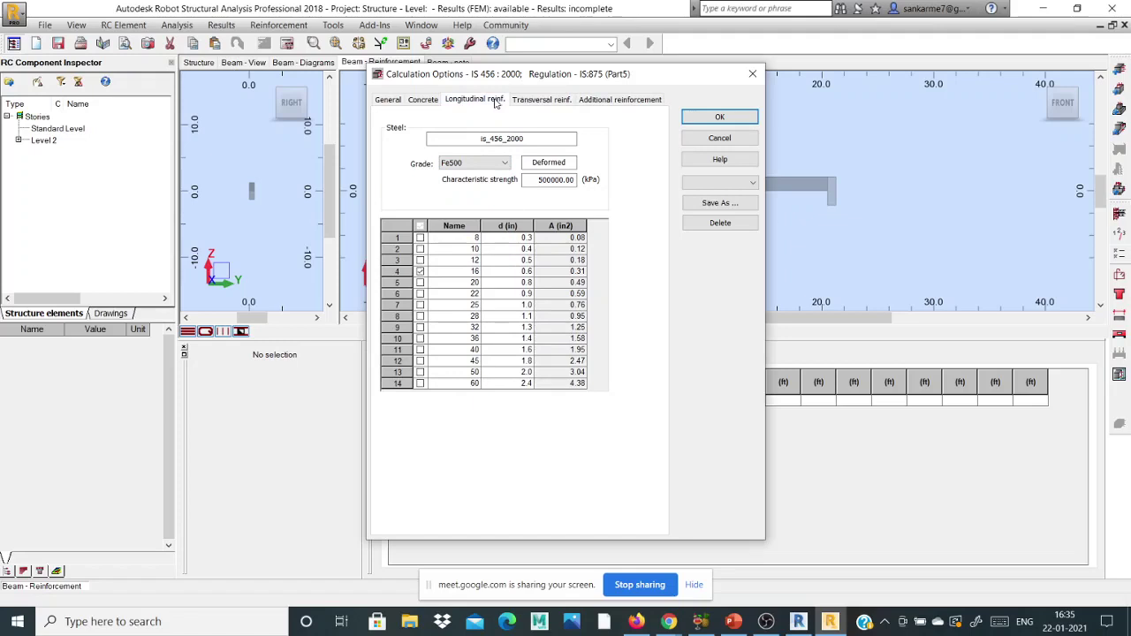
Step: Check the concrete and additional reinforcement settings, and accept the beam's calculation options
click(427, 100)
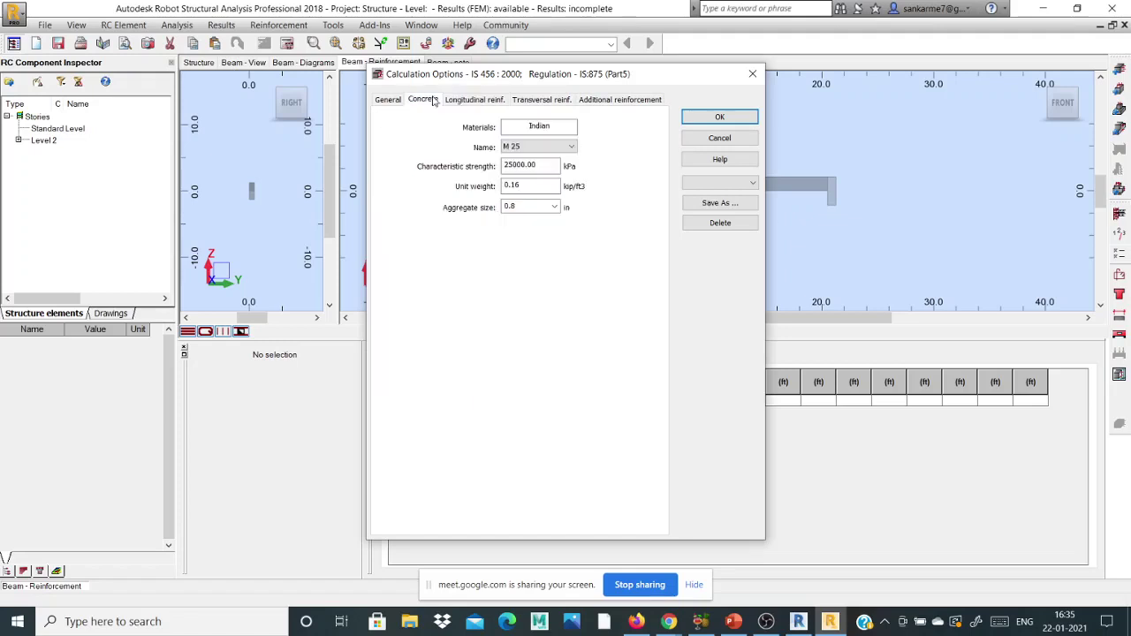
click(602, 101)
click(733, 116)
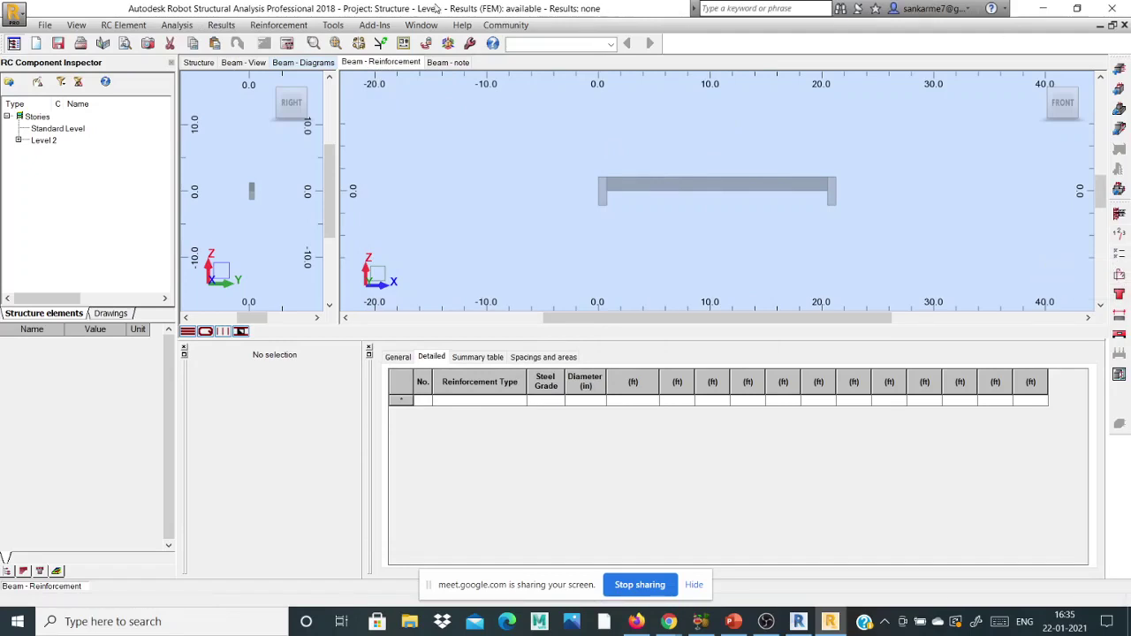
Step: Calculate the beam's reinforcement with drawings generated, check the cracking error's details, and dismiss the error list
click(177, 24)
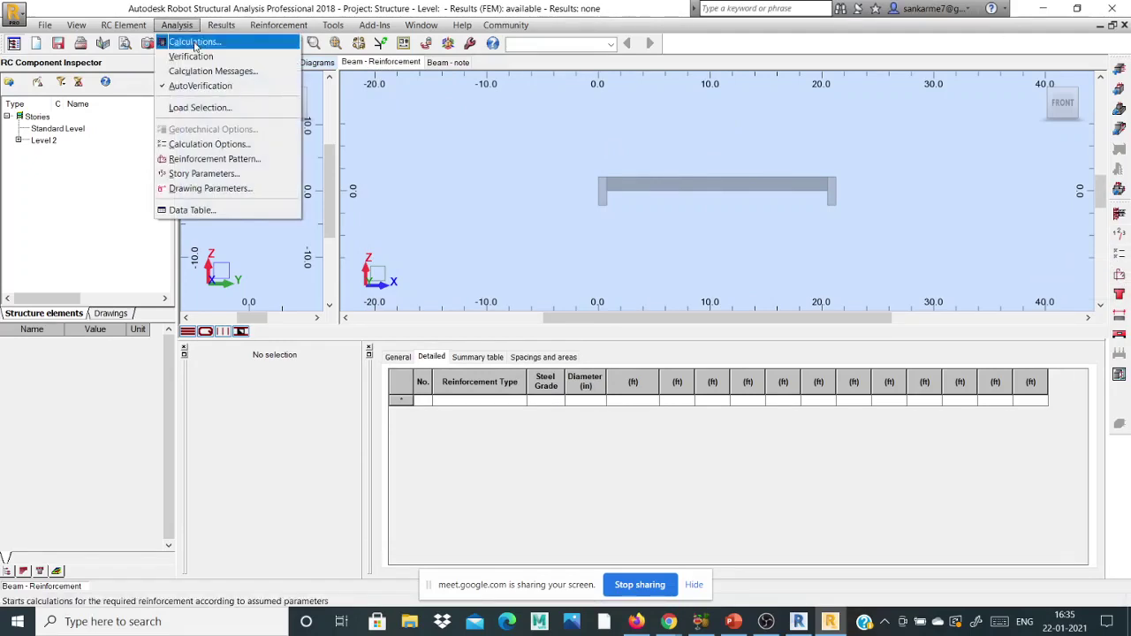
click(195, 43)
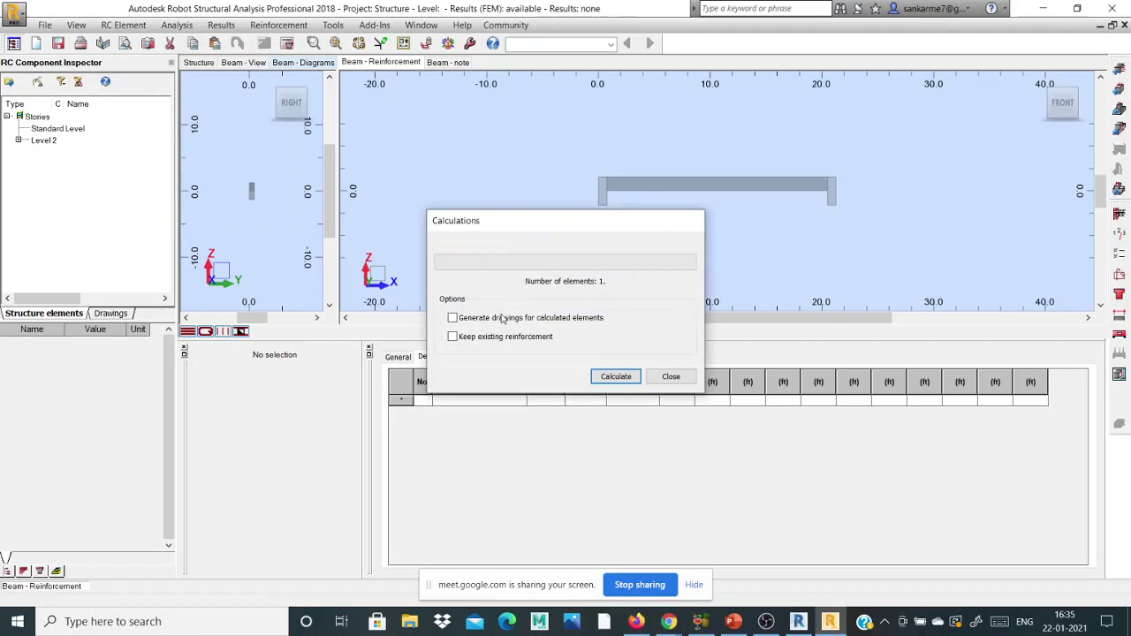
click(501, 319)
click(612, 376)
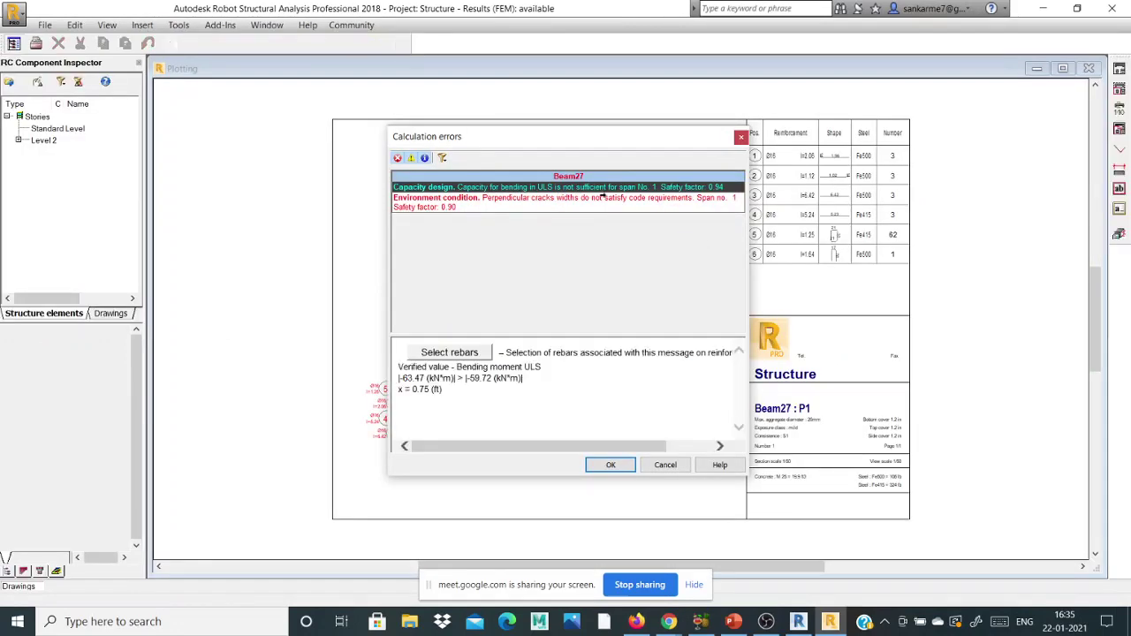
click(496, 201)
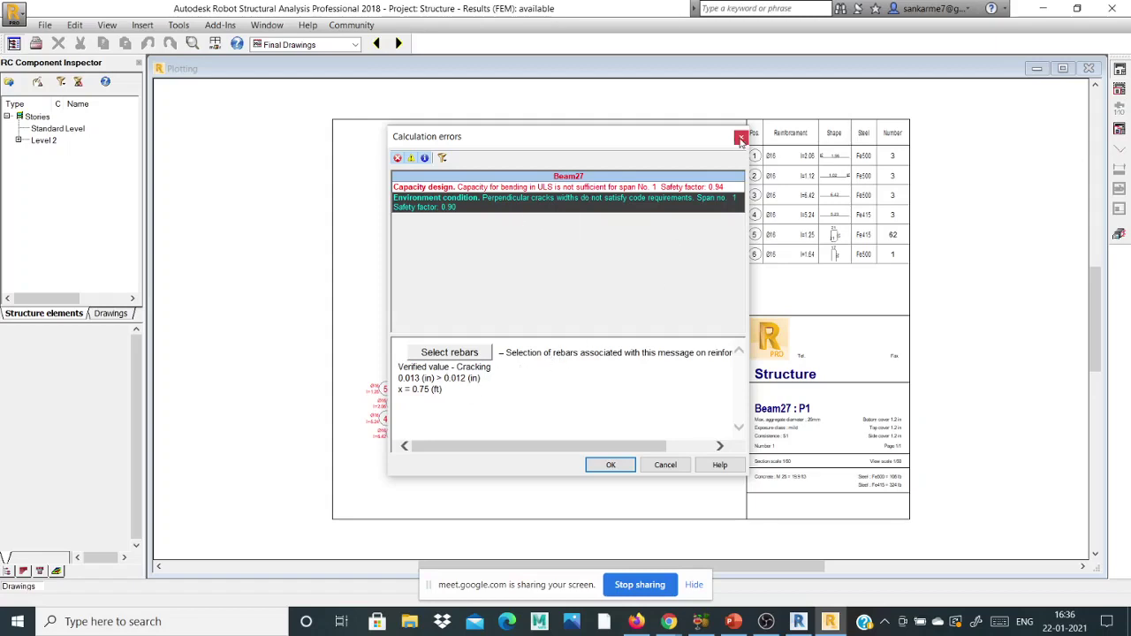
click(740, 136)
Step: Examine sections A-A and B-B and the longitudinal elevation in the beam's reinforcement drawing, and return to the beam's reinforcement layout
scroll(426, 432, up, 2)
scroll(426, 432, up, 2)
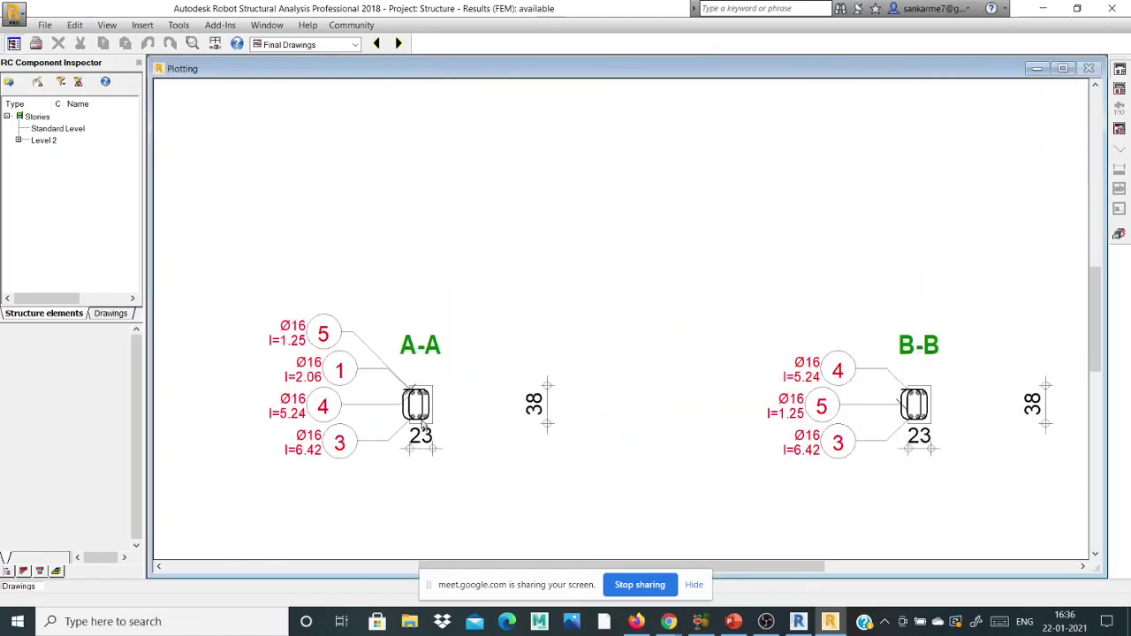
scroll(361, 379, down, 3)
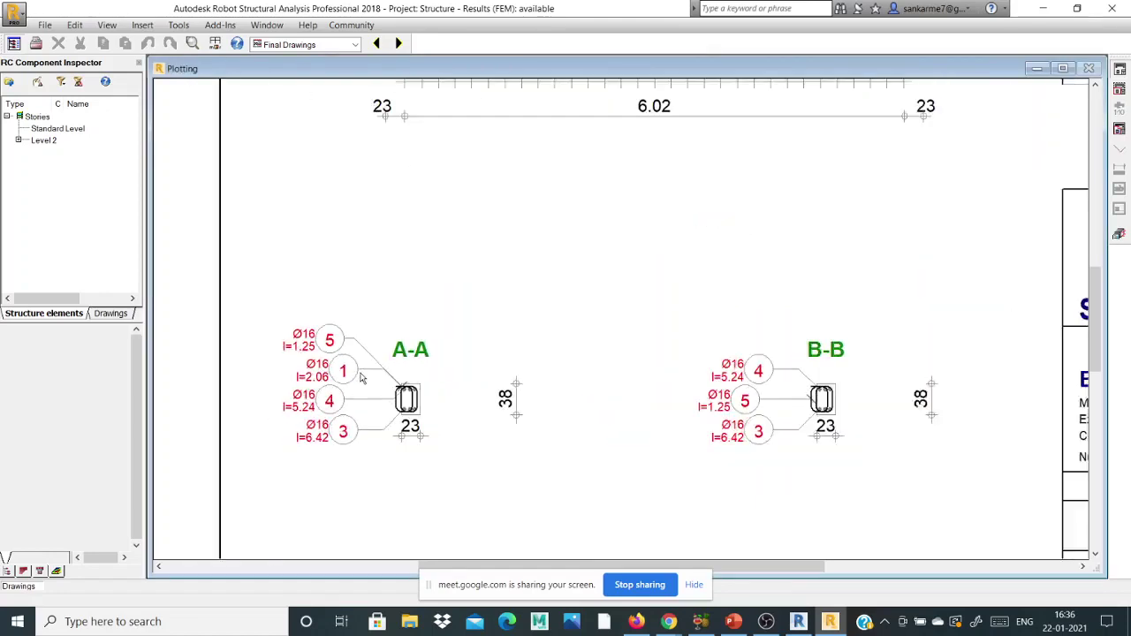
scroll(368, 401, up, 3)
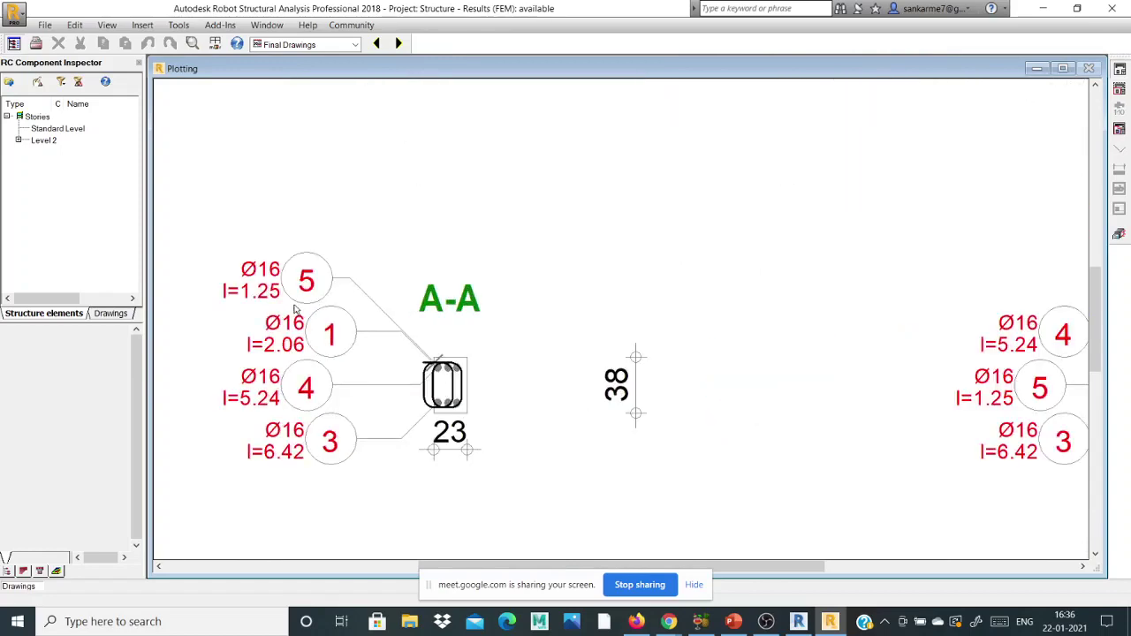
scroll(288, 432, down, 4)
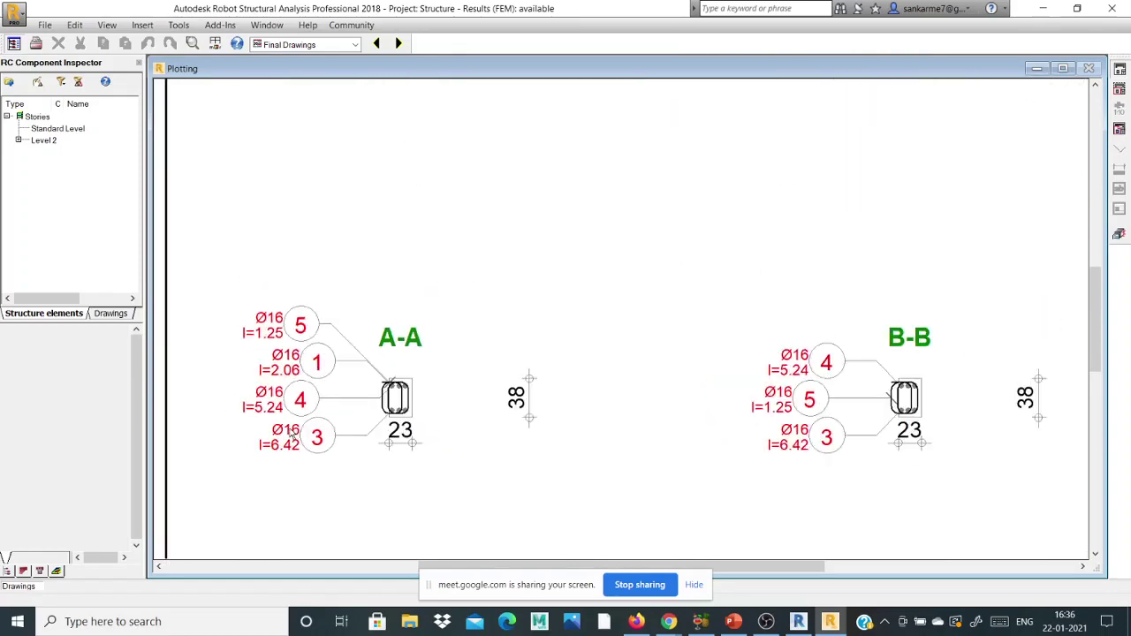
scroll(323, 440, down, 2)
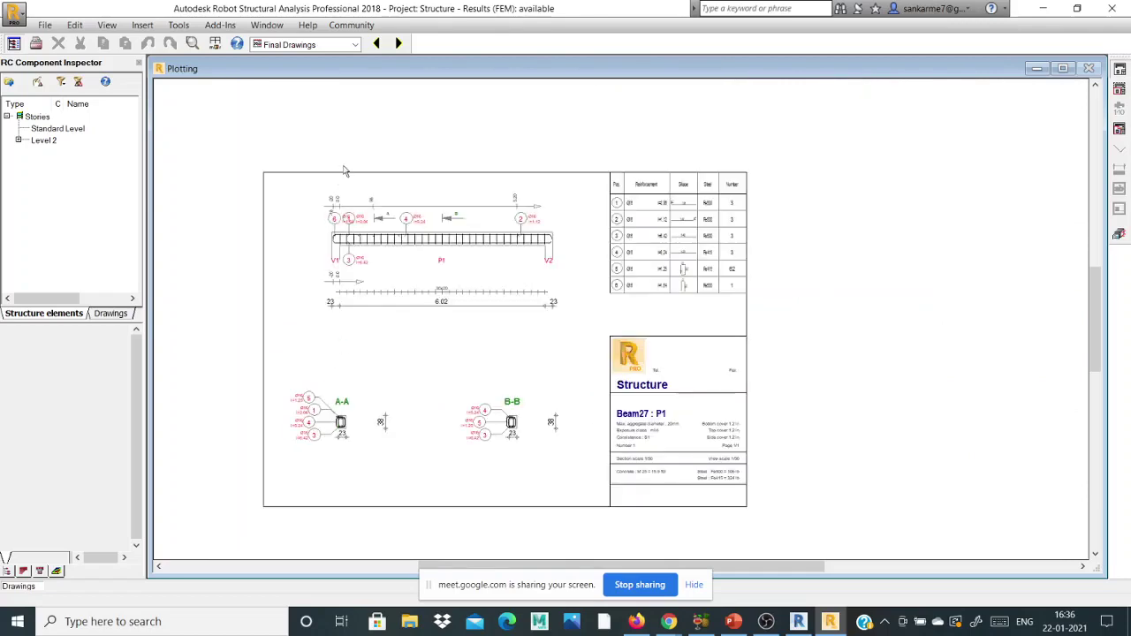
scroll(377, 251, up, 5)
scroll(393, 224, up, 2)
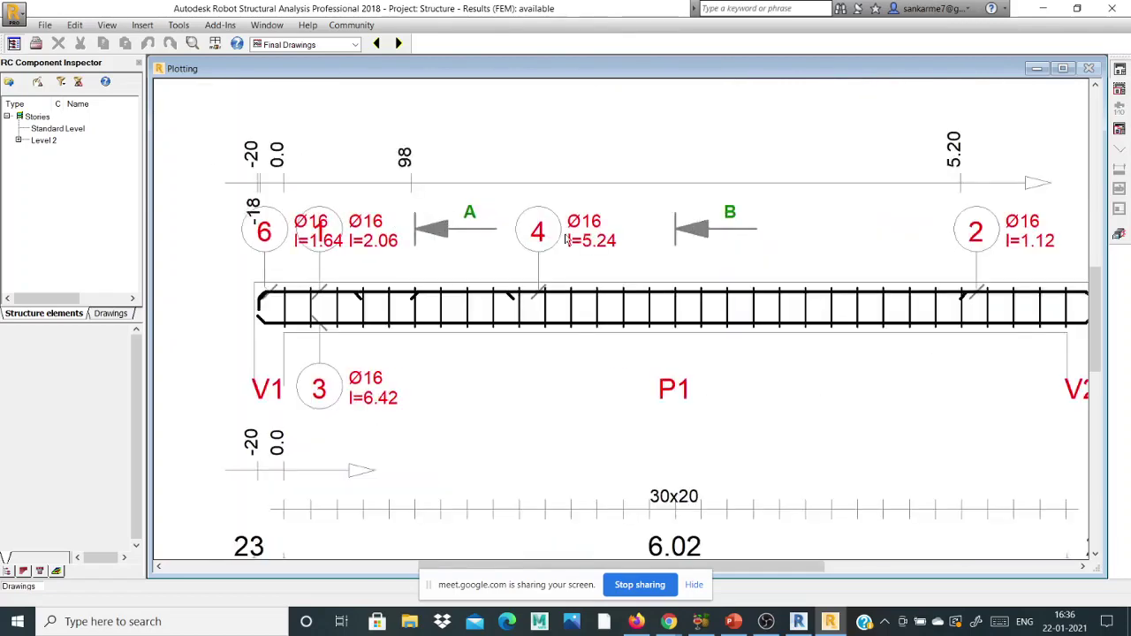
scroll(537, 231, down, 3)
click(1120, 235)
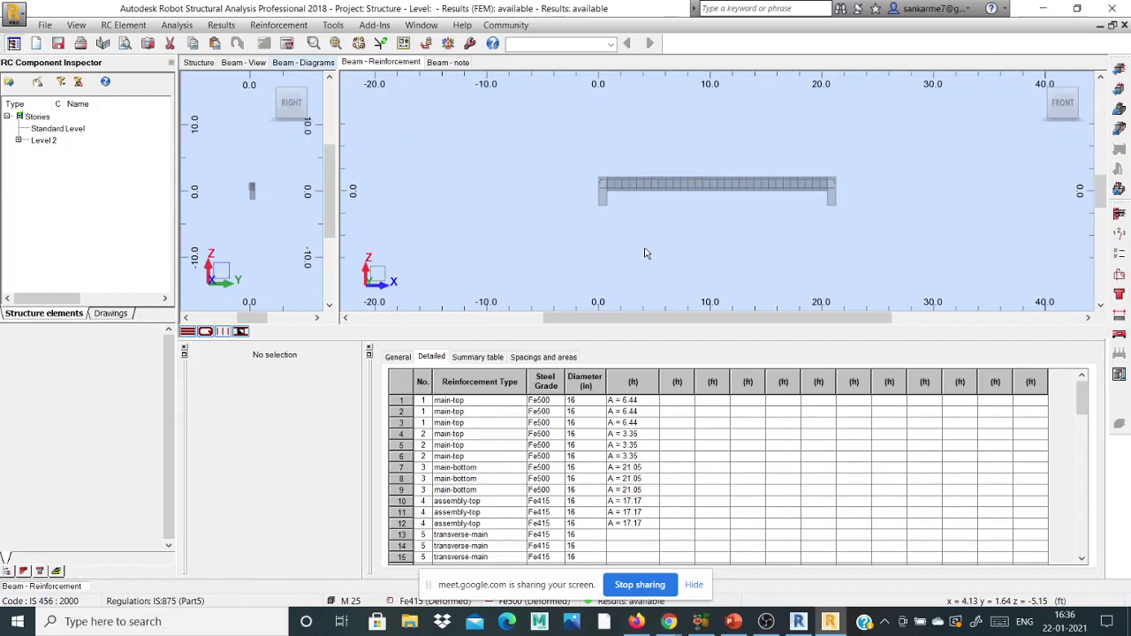
Step: Return to the whole structure and load the column at grid C-2 for provided reinforcement design with simple cases DL1 and LL1
click(199, 62)
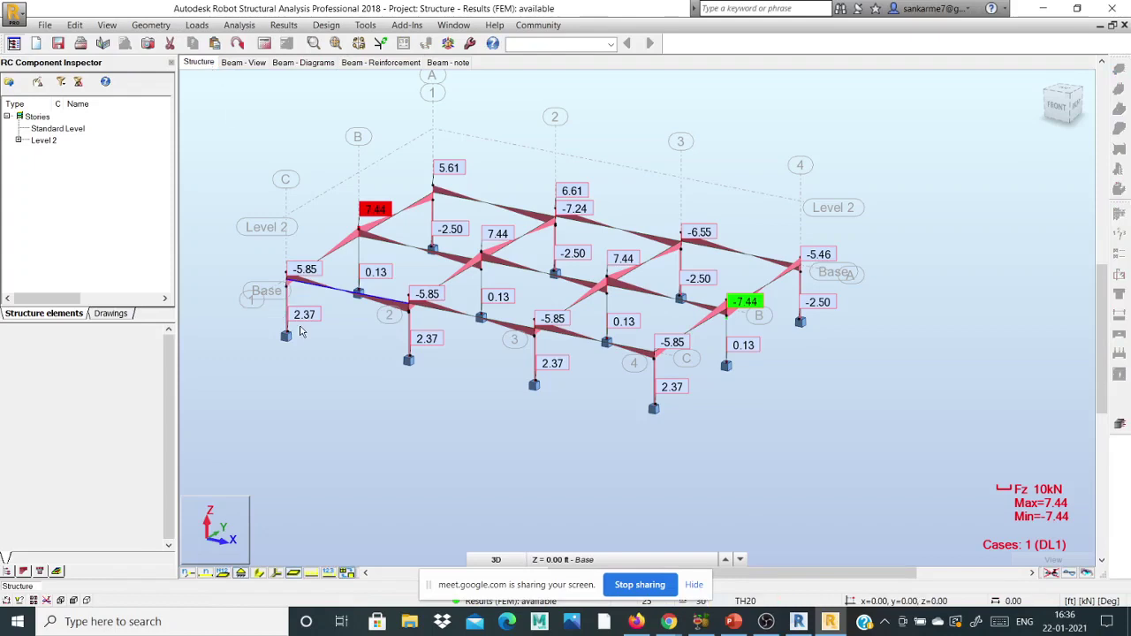
scroll(299, 330, up, 3)
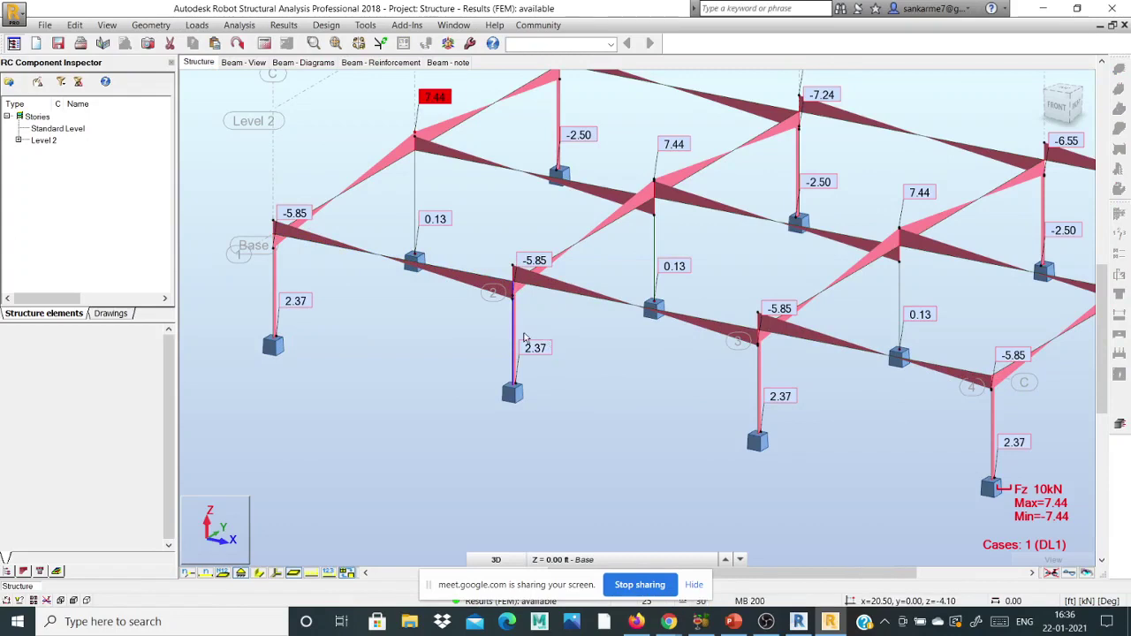
click(1123, 426)
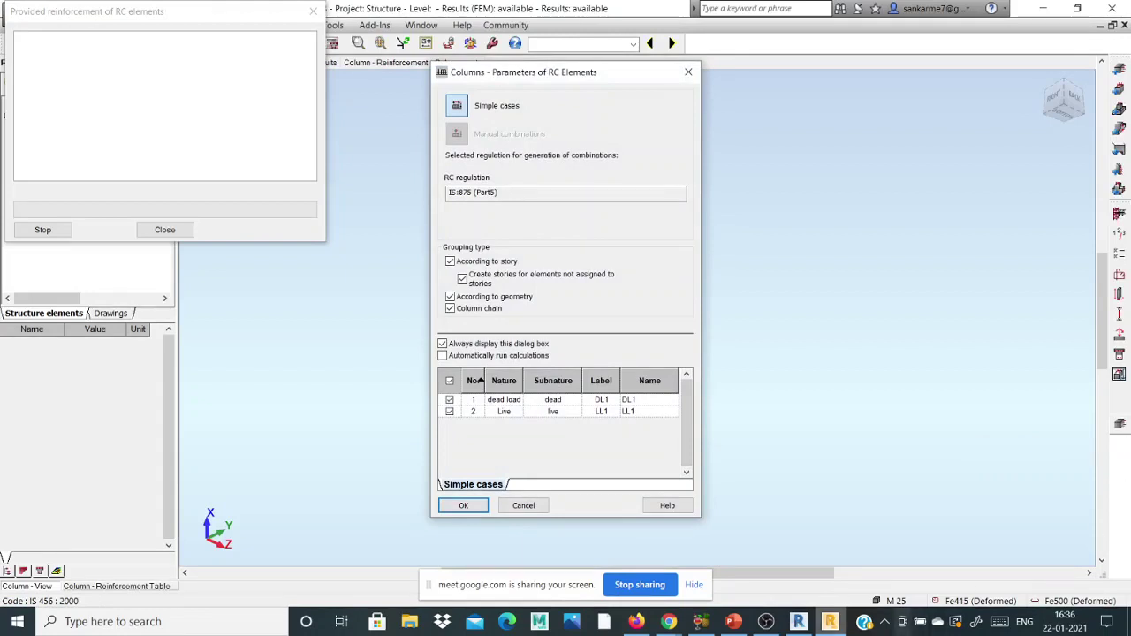
click(483, 503)
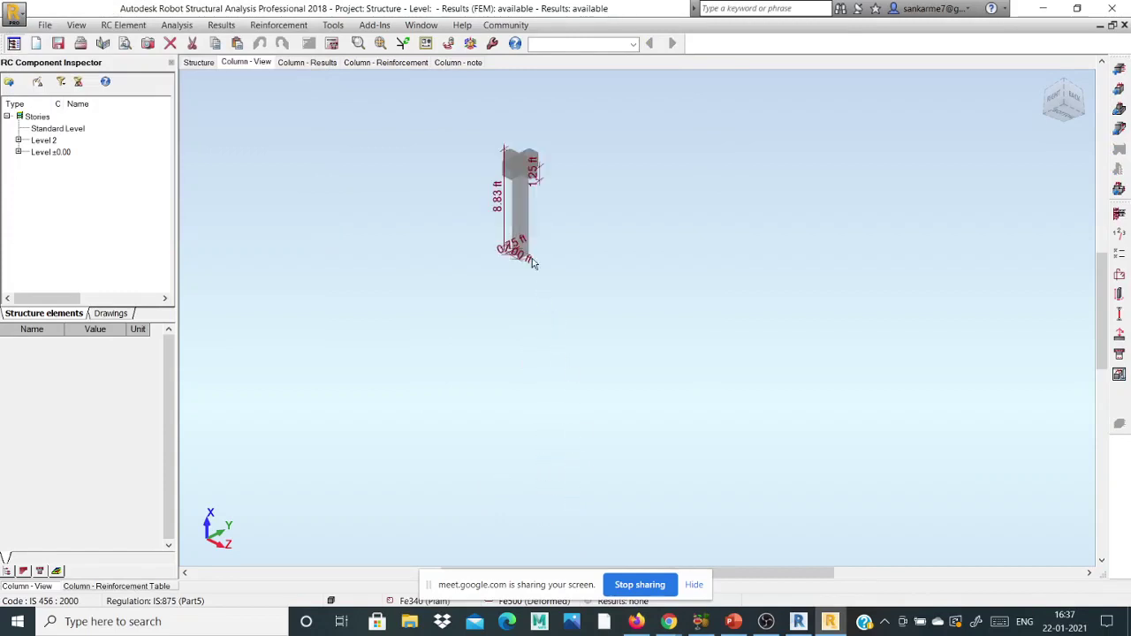
Step: Look over the column's 3D geometry, results, reinforcement and calculation note before it is calculated
middle_drag(447, 219, 458, 280)
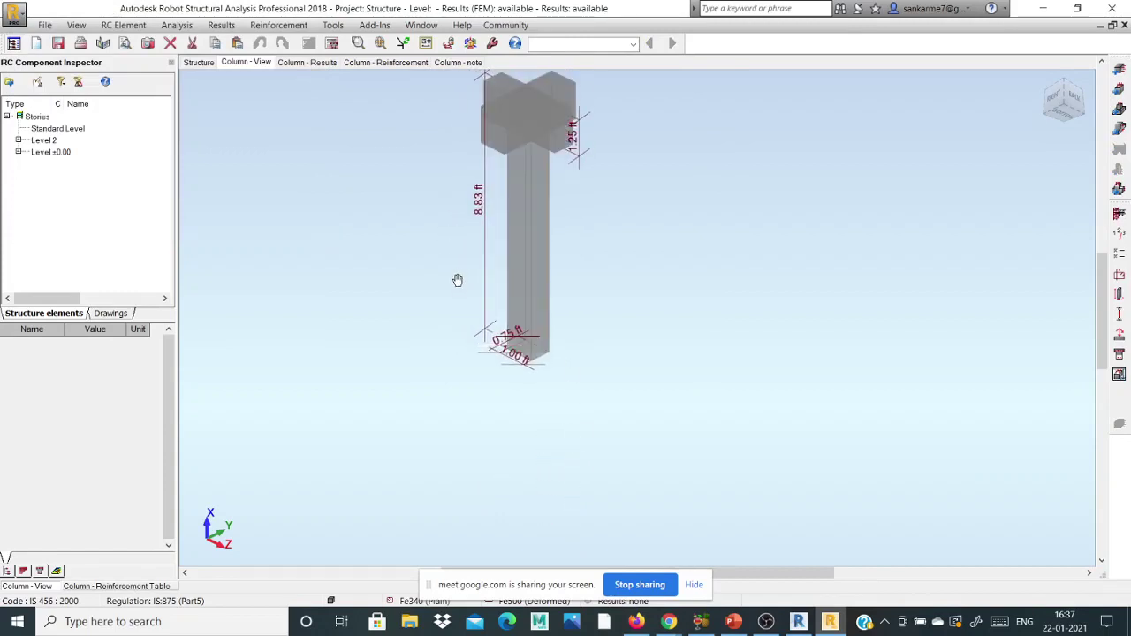
click(288, 62)
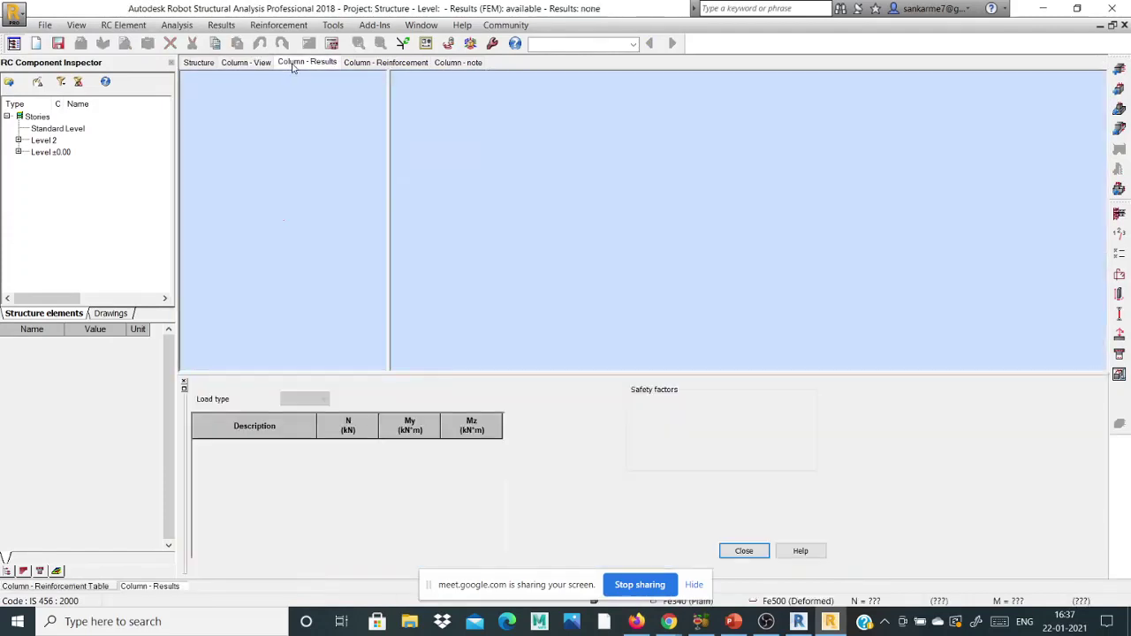
click(379, 63)
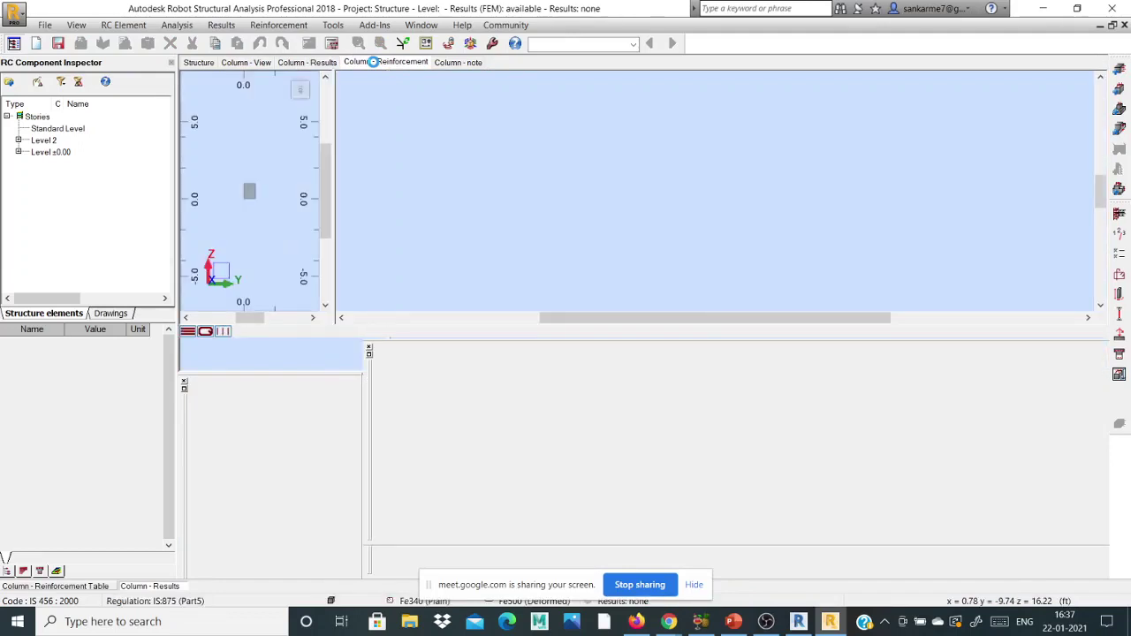
click(458, 63)
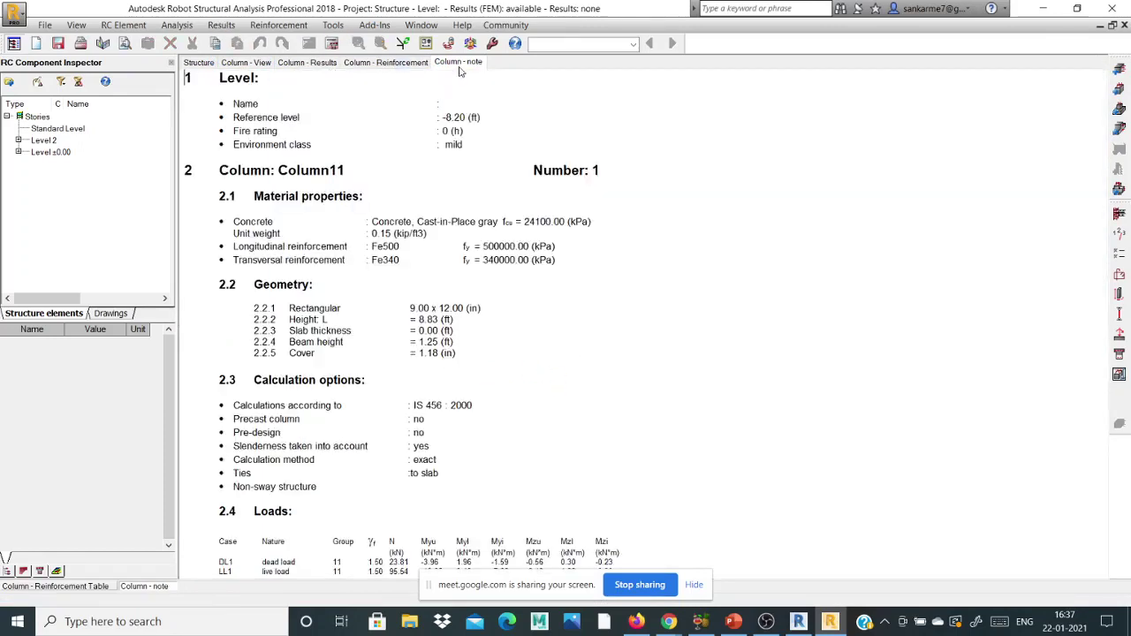
Step: Calculate the column's reinforcement from its reinforcement layout, with drawings generated for the calculated elements
click(385, 61)
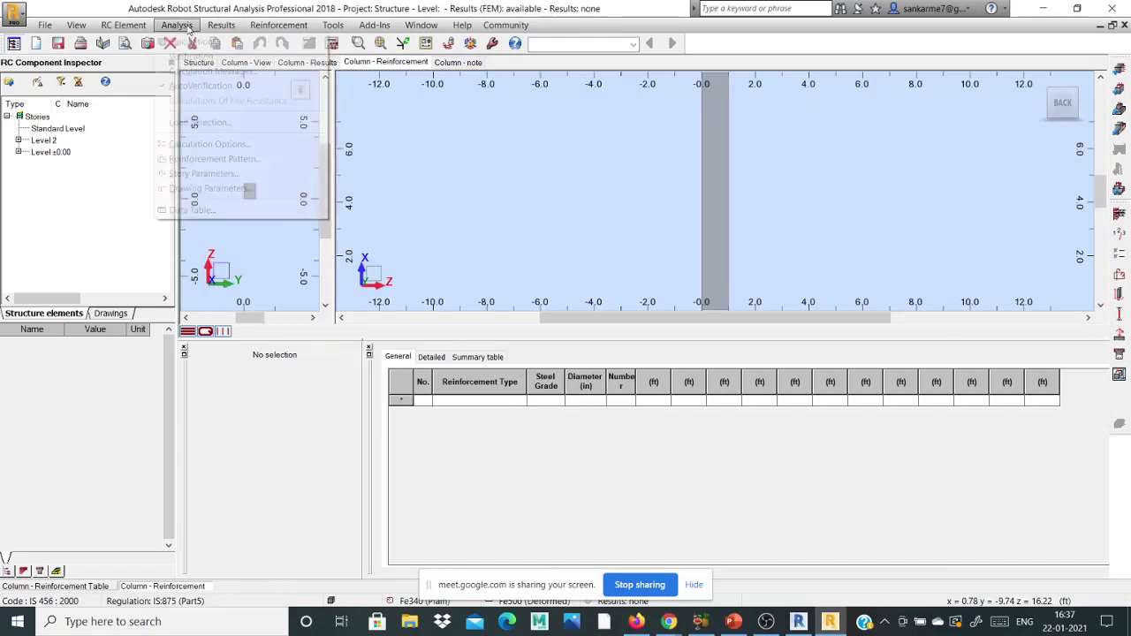
click(193, 28)
click(197, 42)
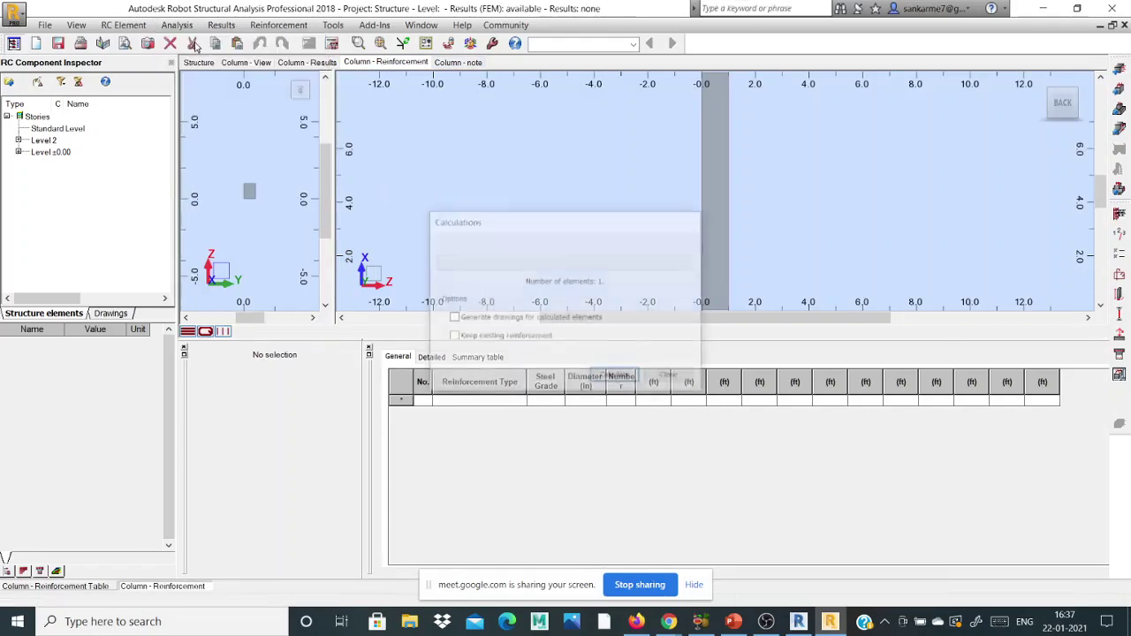
click(499, 320)
click(616, 376)
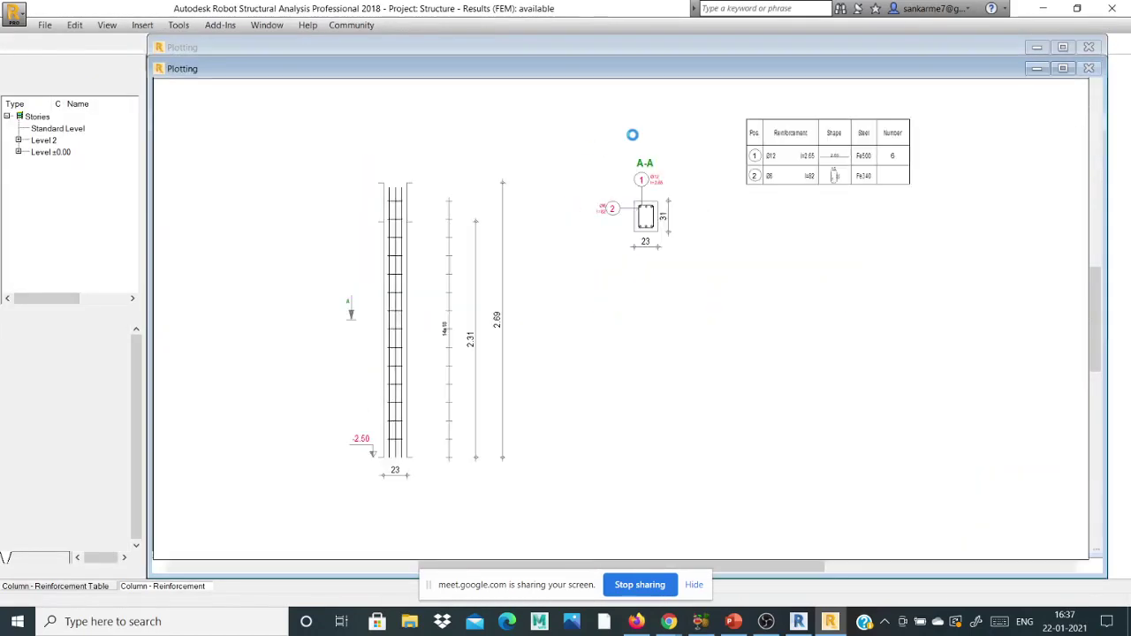
Step: Examine section A-A and the elevation in the column's reinforcement drawing, and return to the column's reinforcement layout
scroll(652, 212, up, 3)
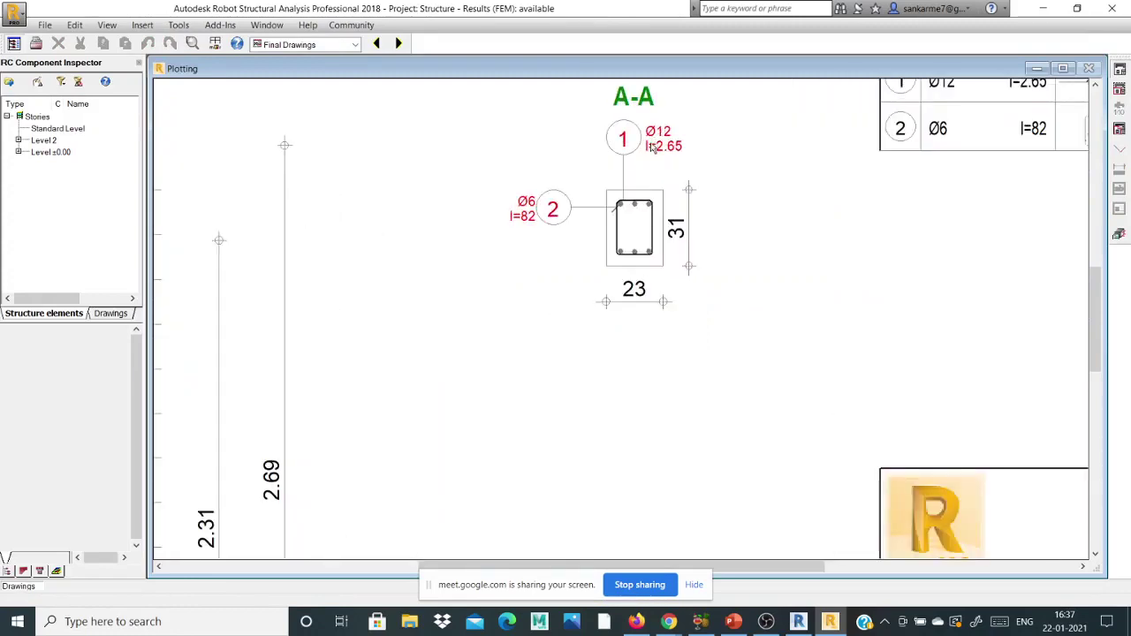
scroll(652, 147, down, 4)
scroll(709, 229, up, 2)
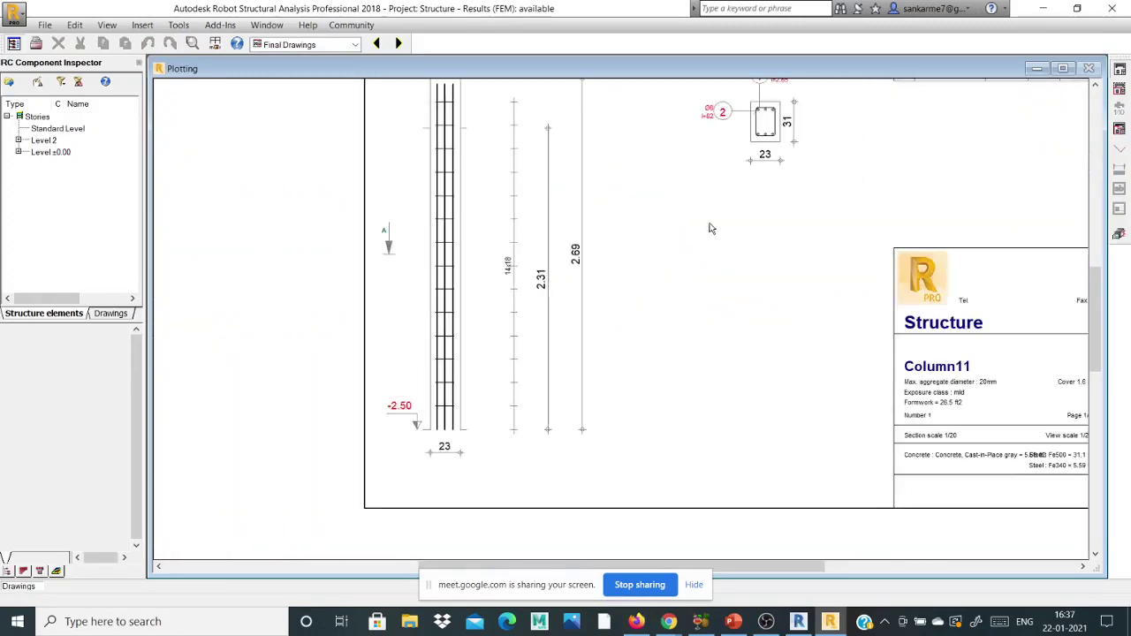
scroll(721, 237, down, 2)
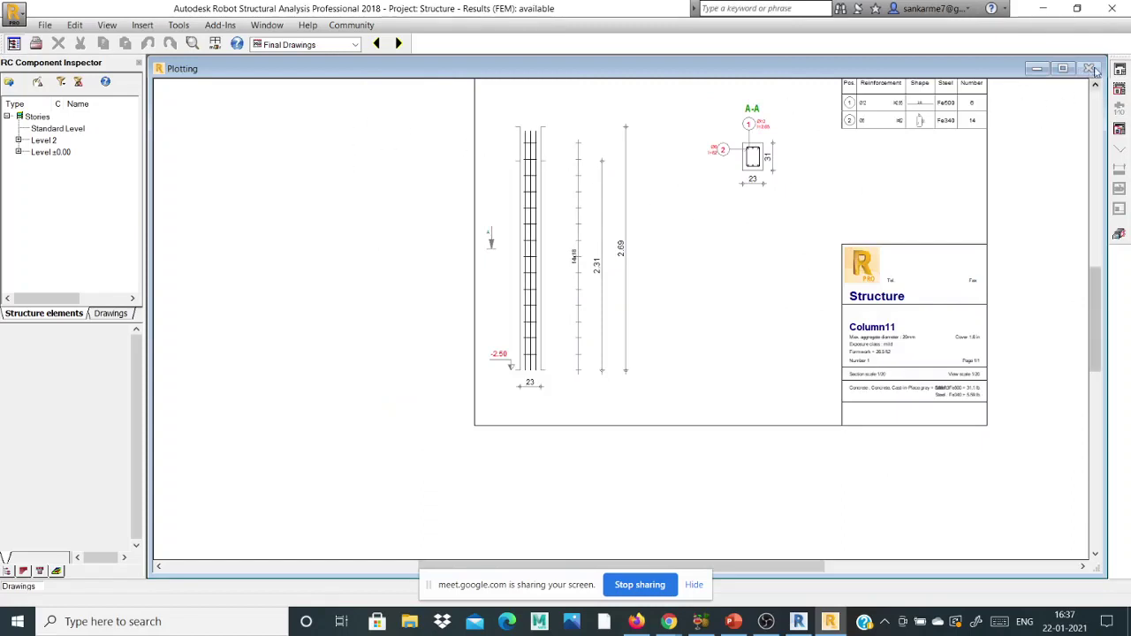
click(1119, 234)
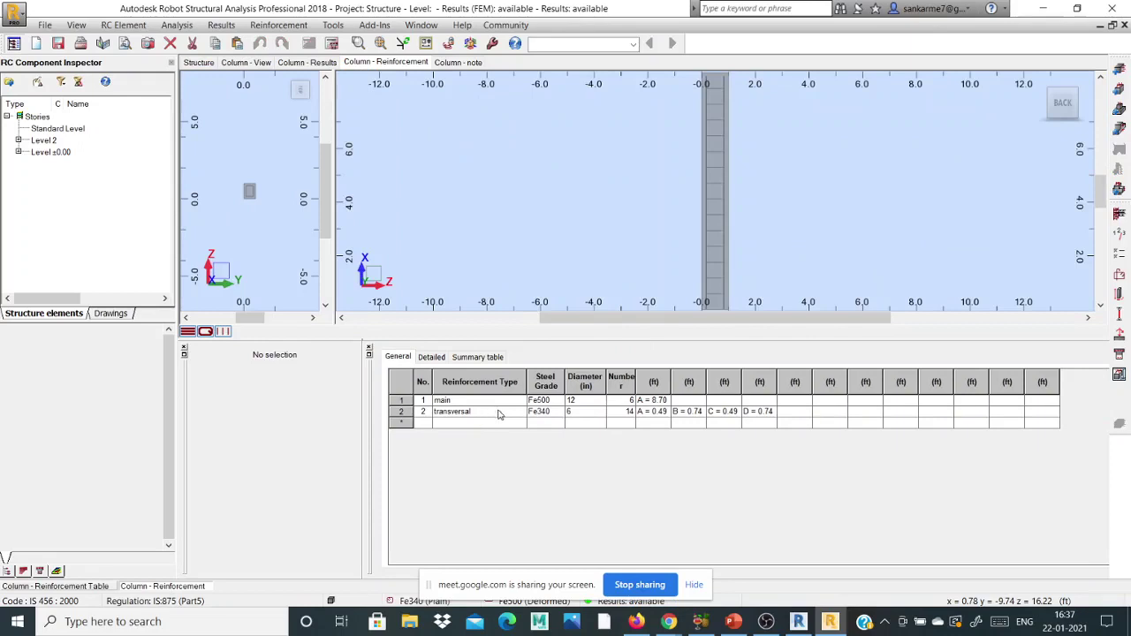
Step: Review the calculated column's reinforcement table, 3D geometry and interaction diagram with its safety factors
click(619, 414)
click(250, 62)
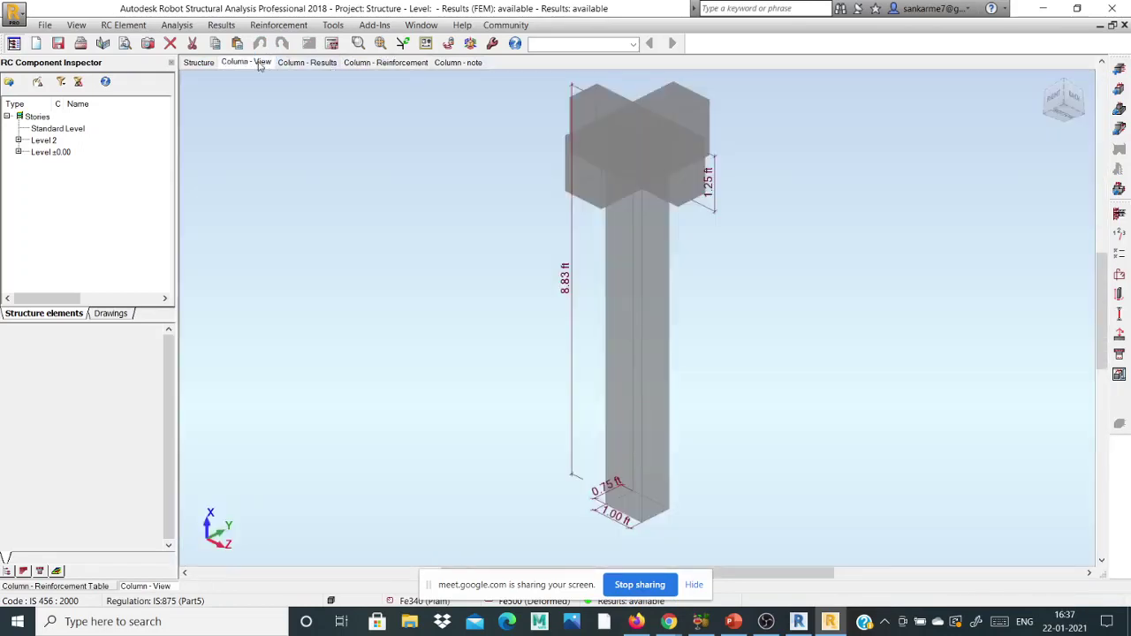
click(293, 66)
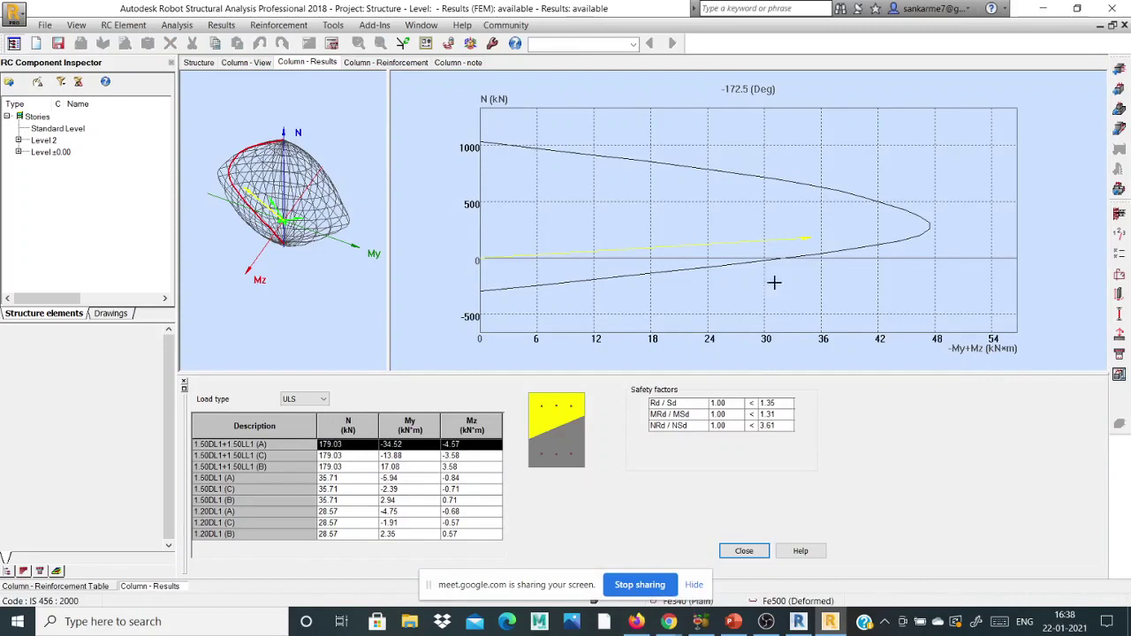
click(350, 62)
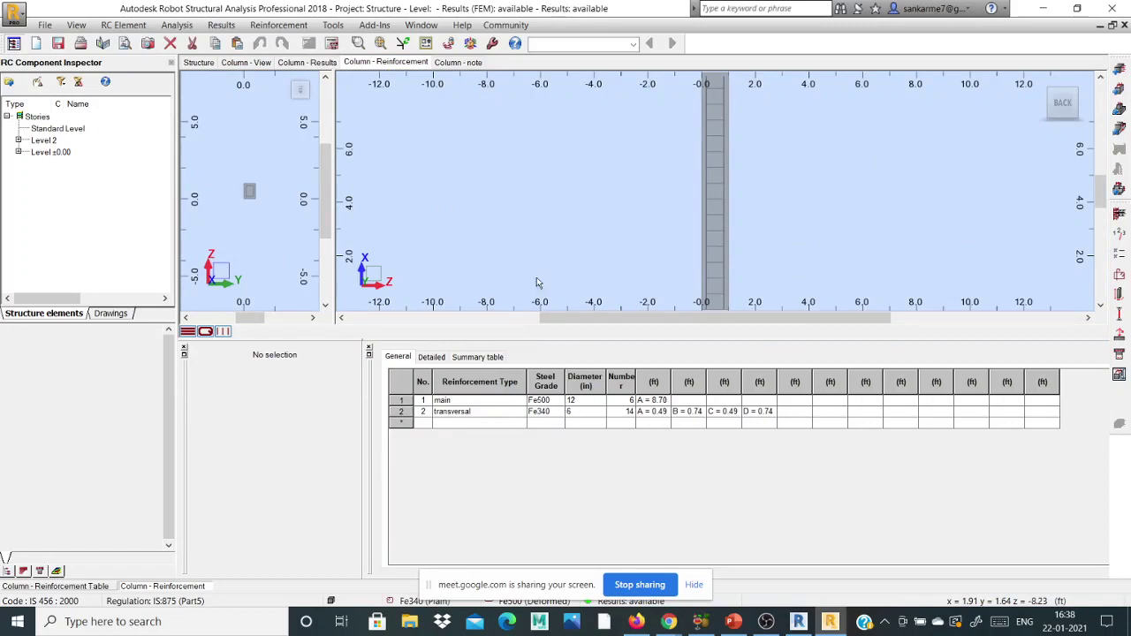
Step: Read the column's calculation note from material properties and geometry through loads to the ULS calculation results
click(454, 62)
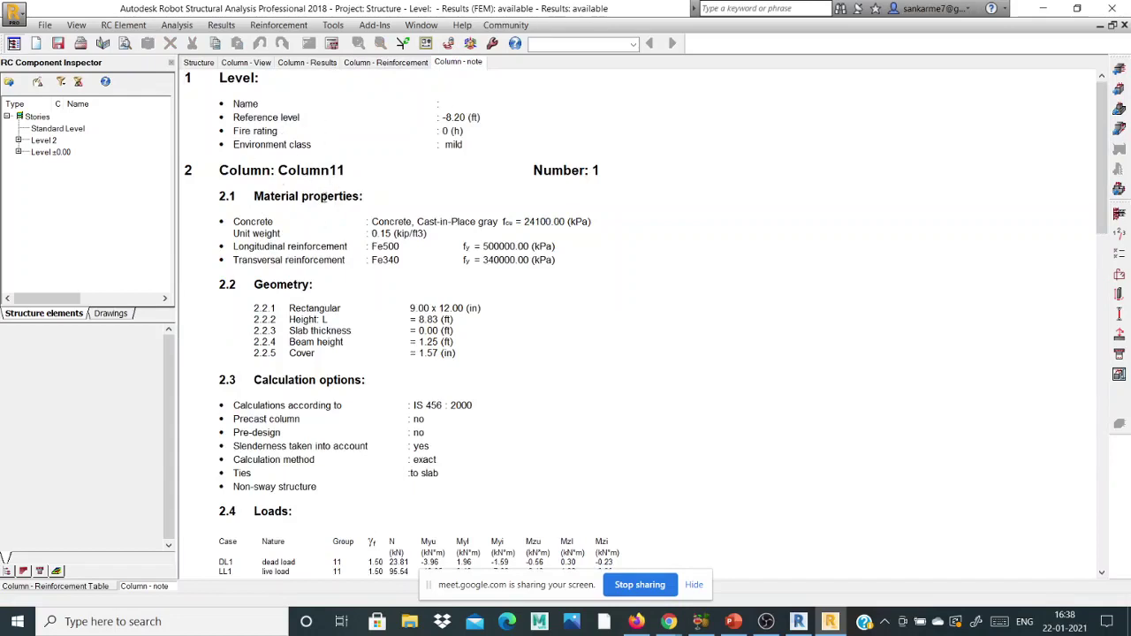
scroll(315, 198, down, 3)
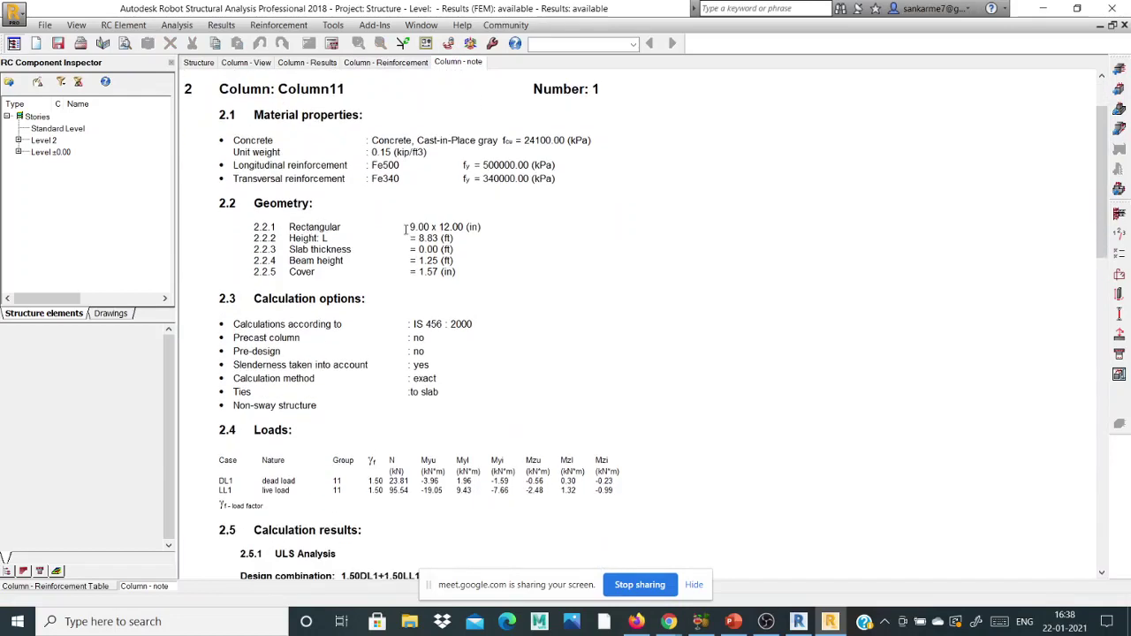
scroll(315, 240, down, 2)
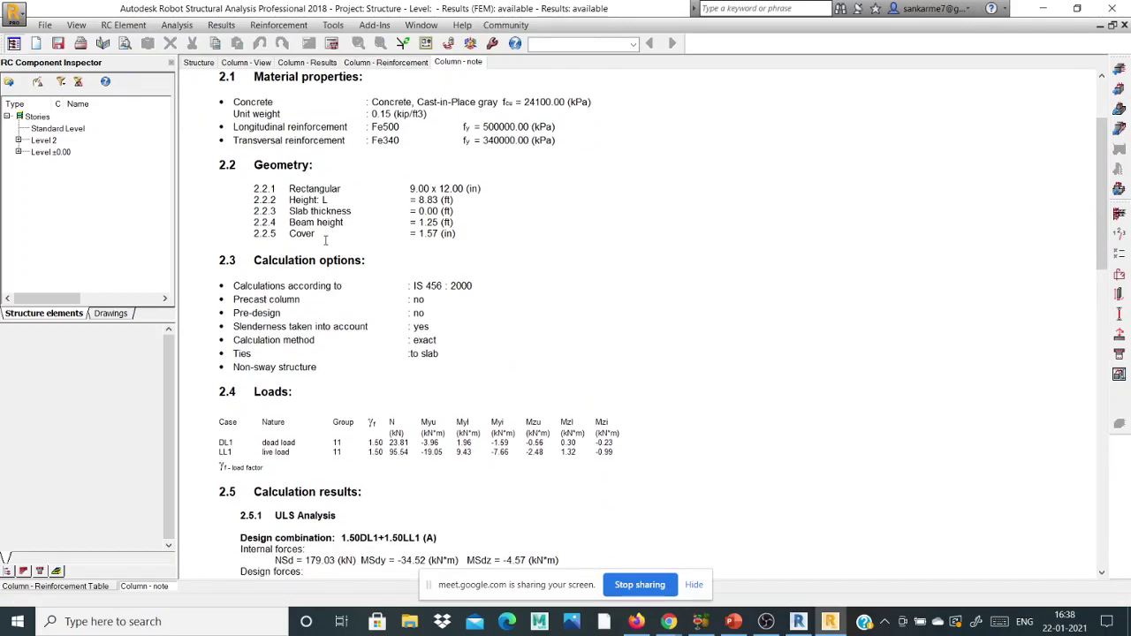
scroll(324, 212, down, 1)
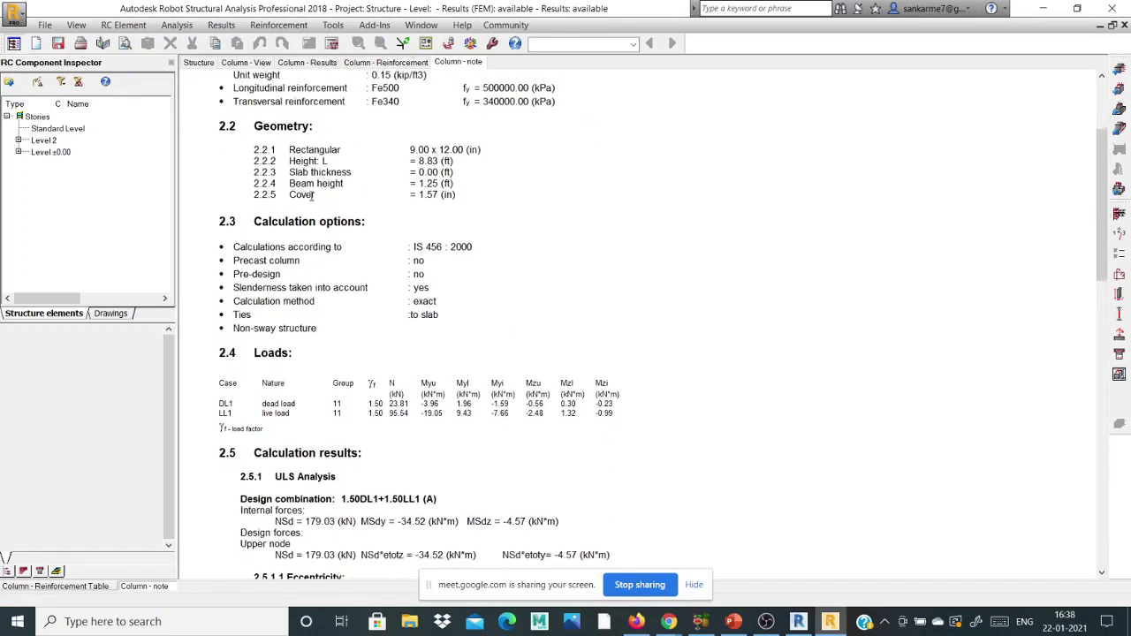
Step: Read the rest of the column's calculation note through its reinforcement and material survey, and return to the column's reinforcement table
scroll(313, 196, down, 4)
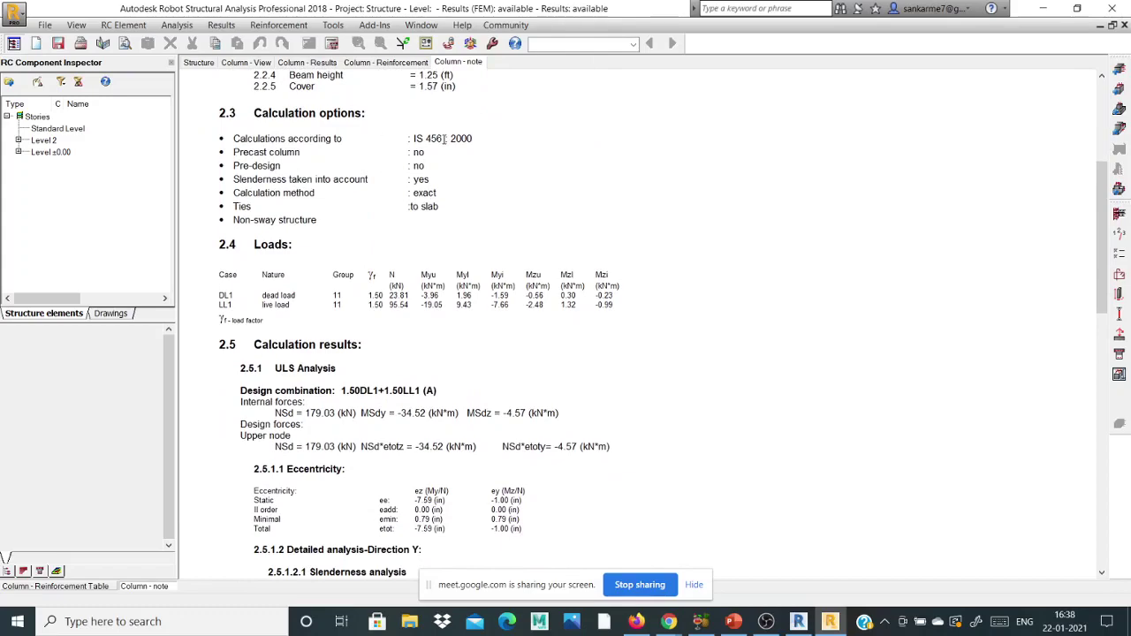
scroll(444, 264, down, 5)
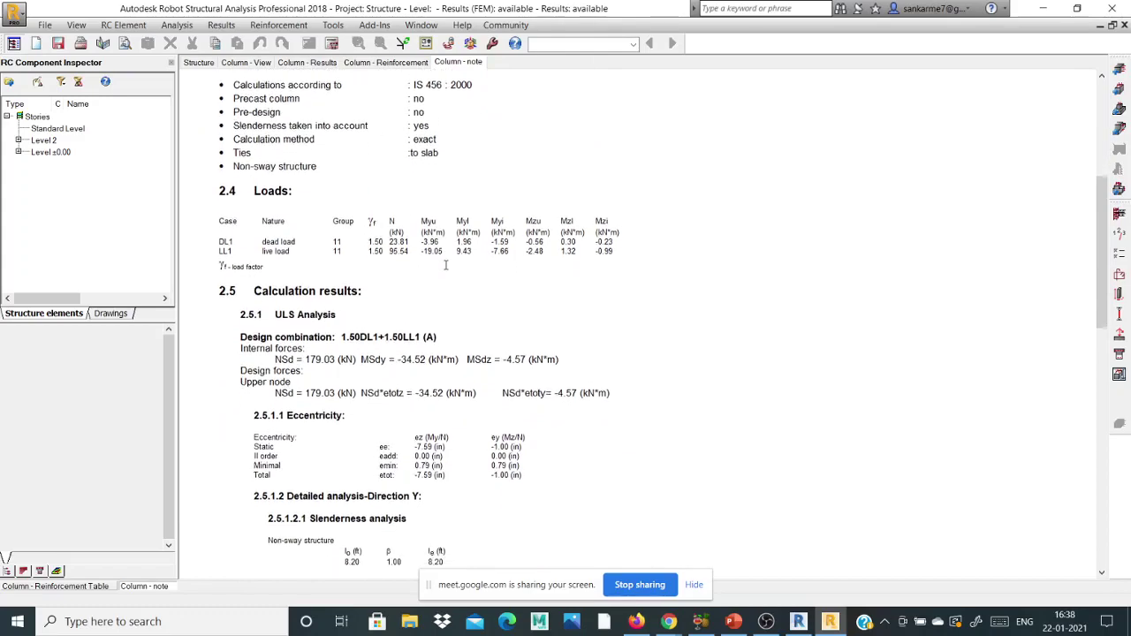
scroll(444, 263, down, 15)
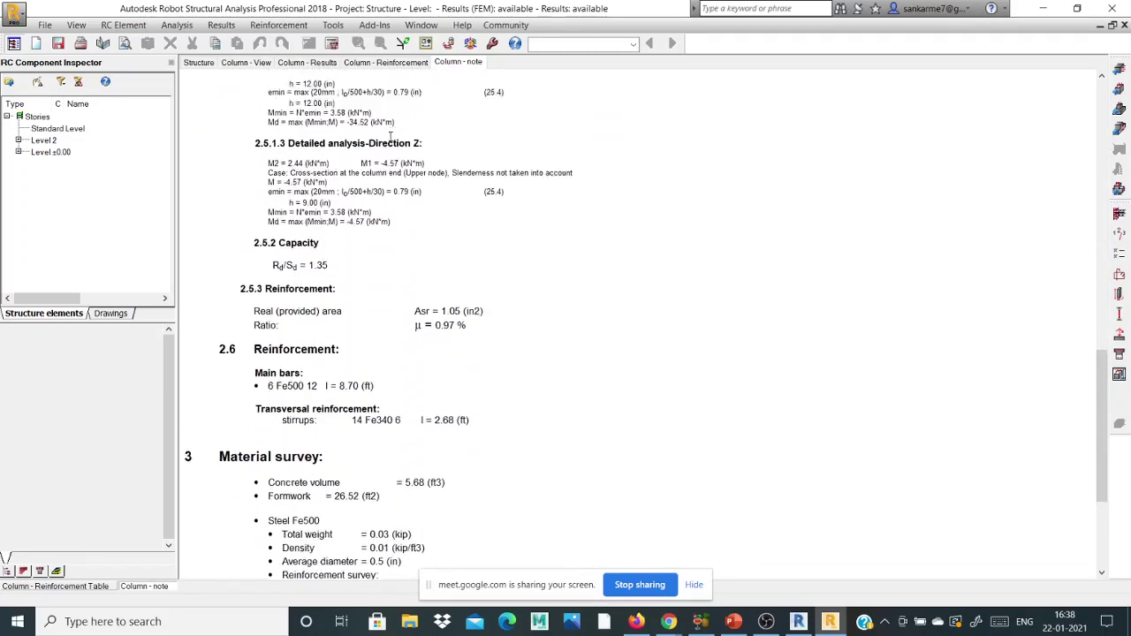
scroll(305, 240, down, 11)
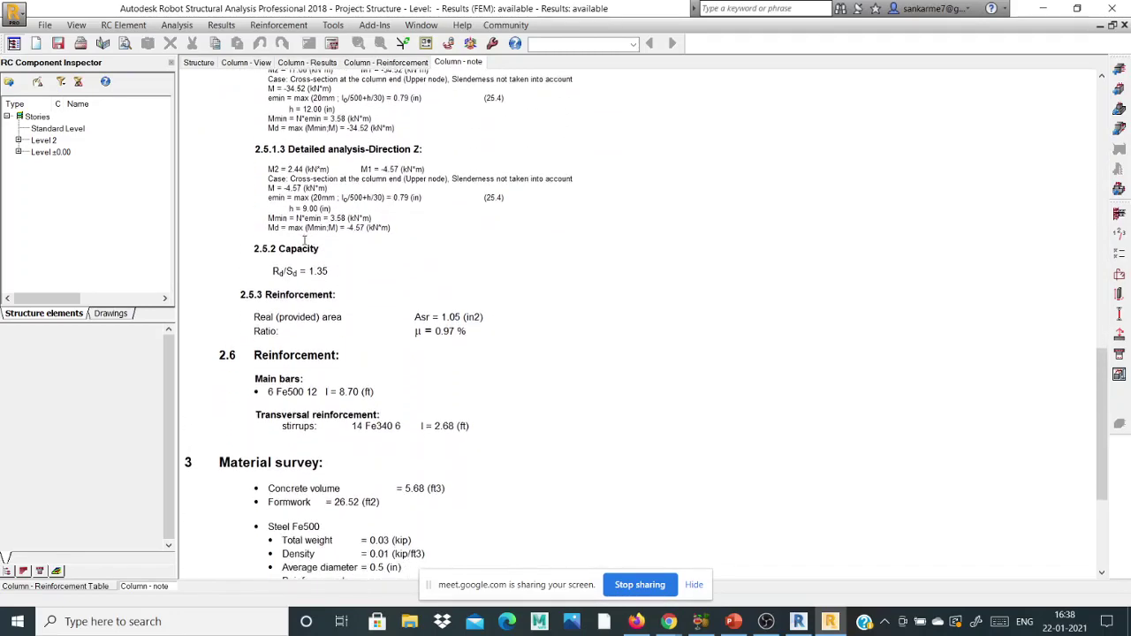
scroll(305, 241, down, 3)
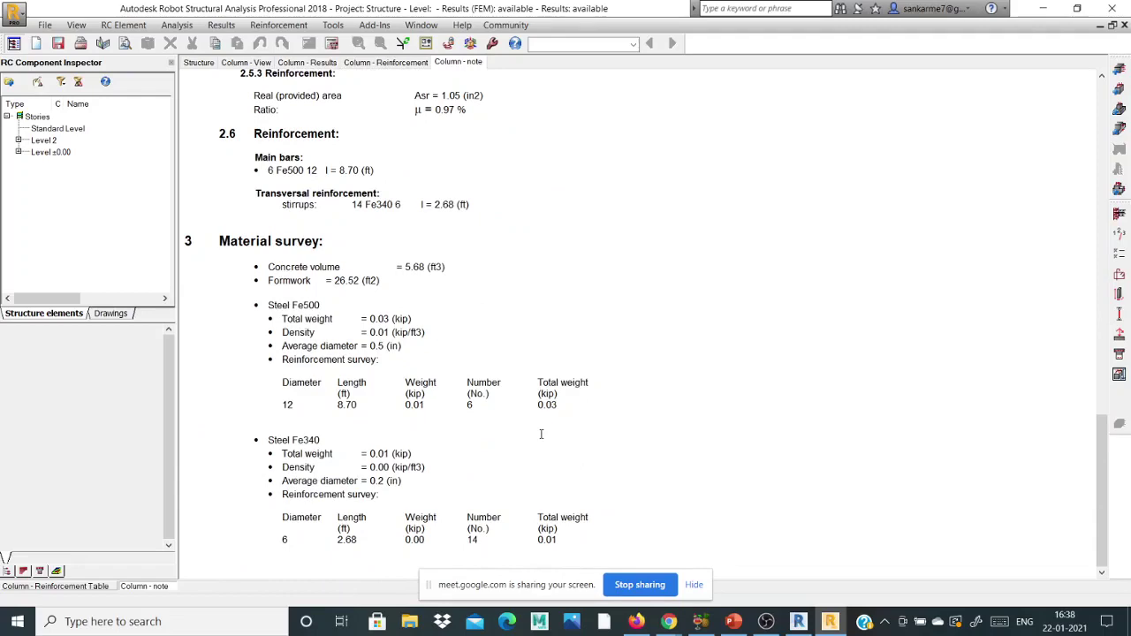
scroll(541, 434, up, 20)
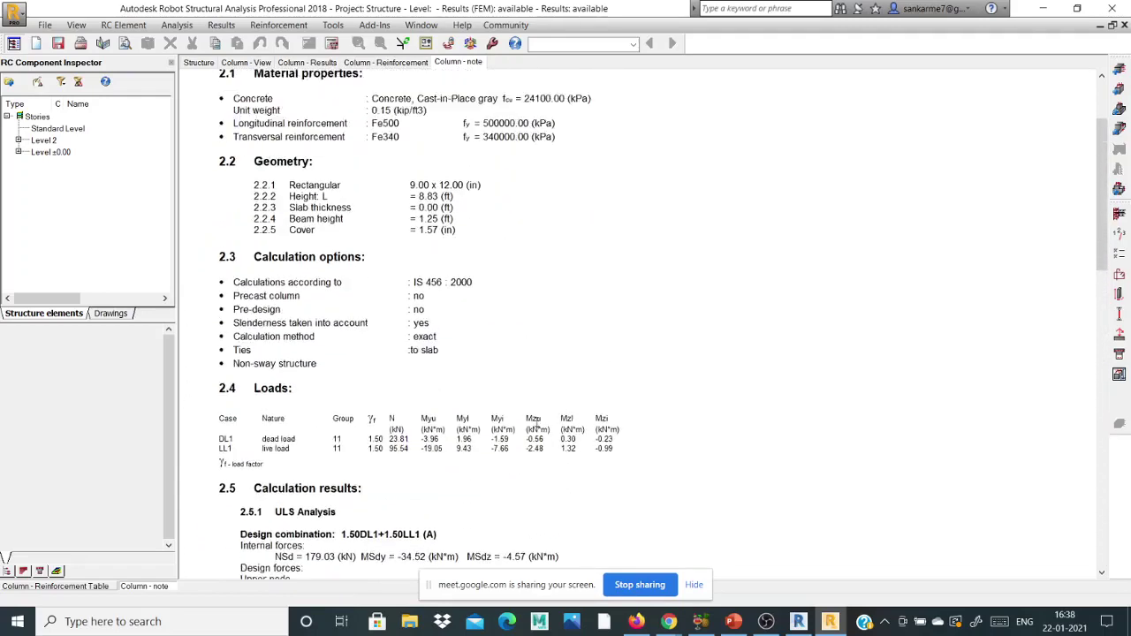
scroll(535, 423, up, 5)
click(386, 64)
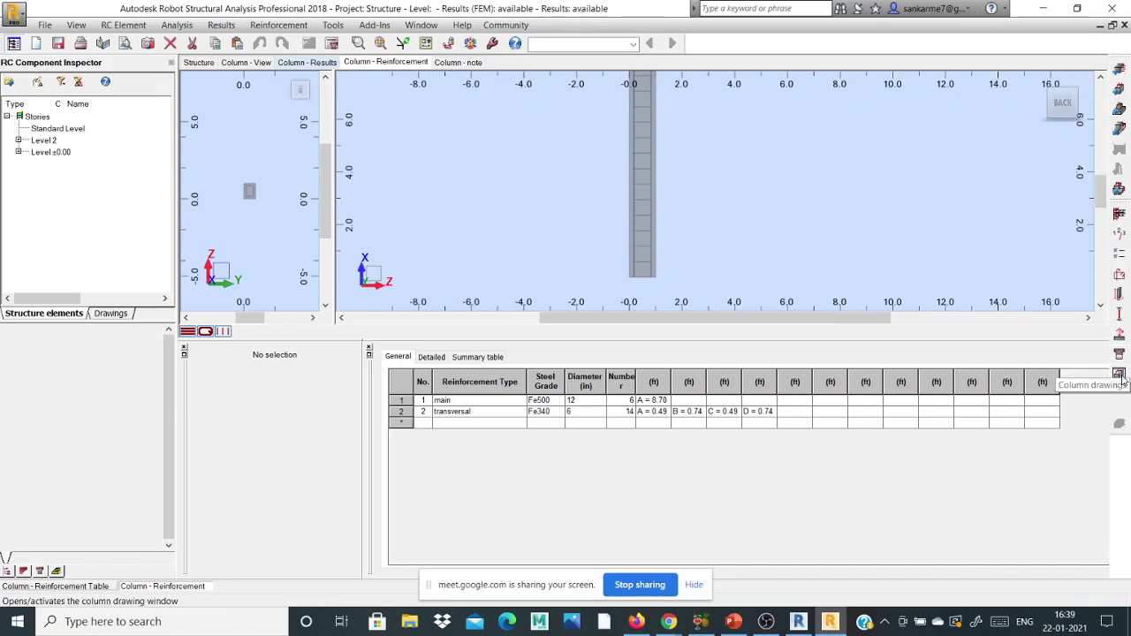
click(1120, 377)
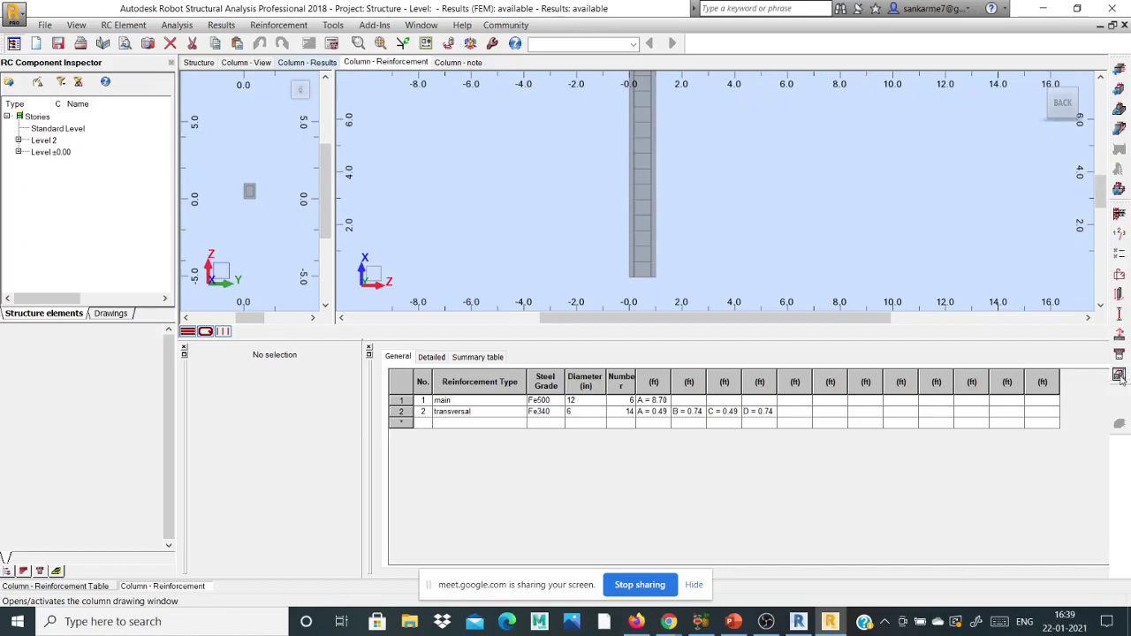
click(558, 415)
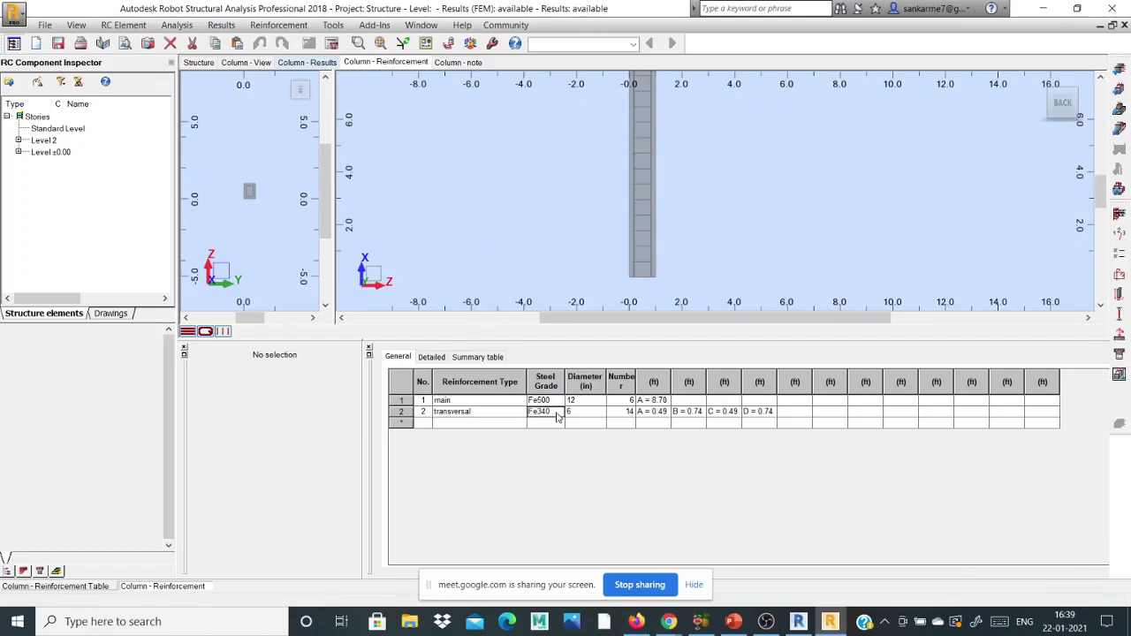
Step: Set the column's calculation options to M 30 concrete and Fe500 transversal reinforcement steel
click(1121, 255)
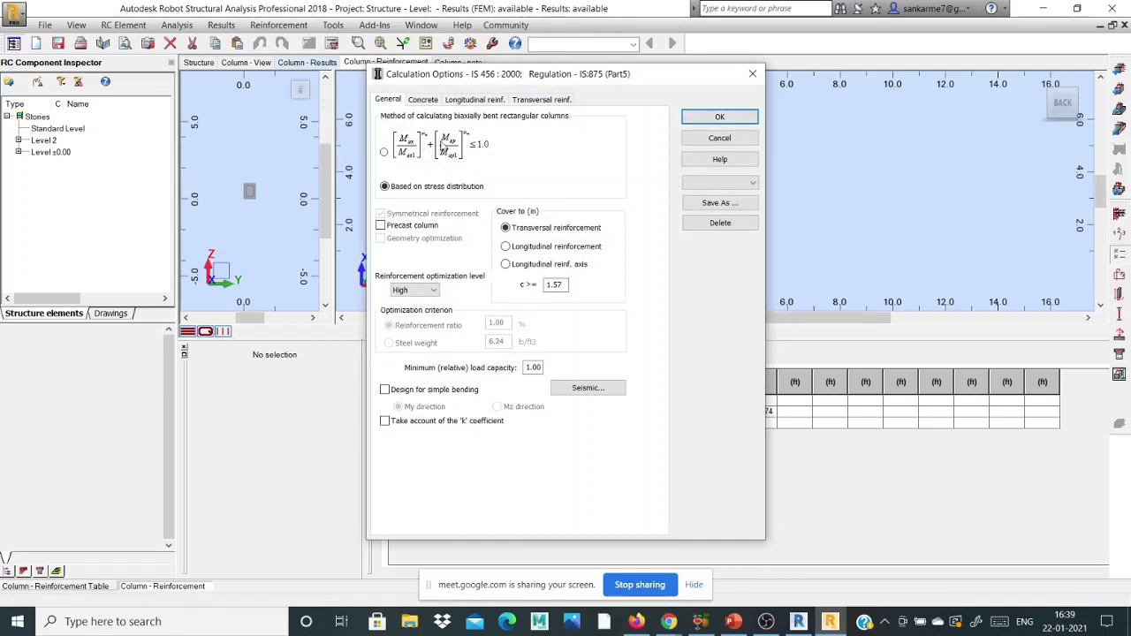
click(421, 100)
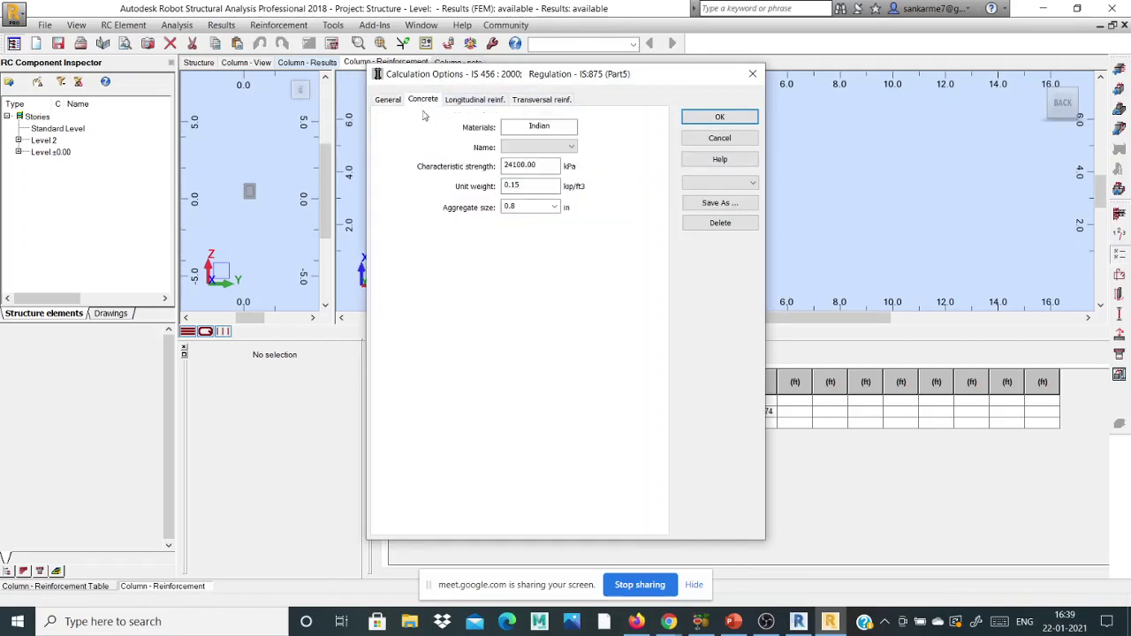
click(573, 147)
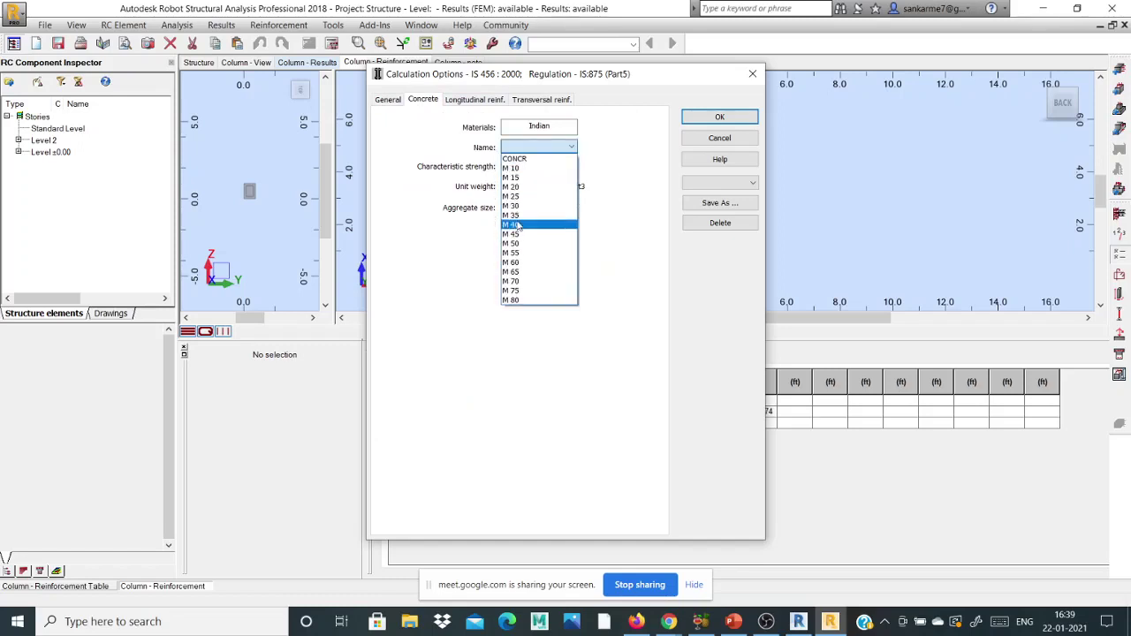
click(518, 212)
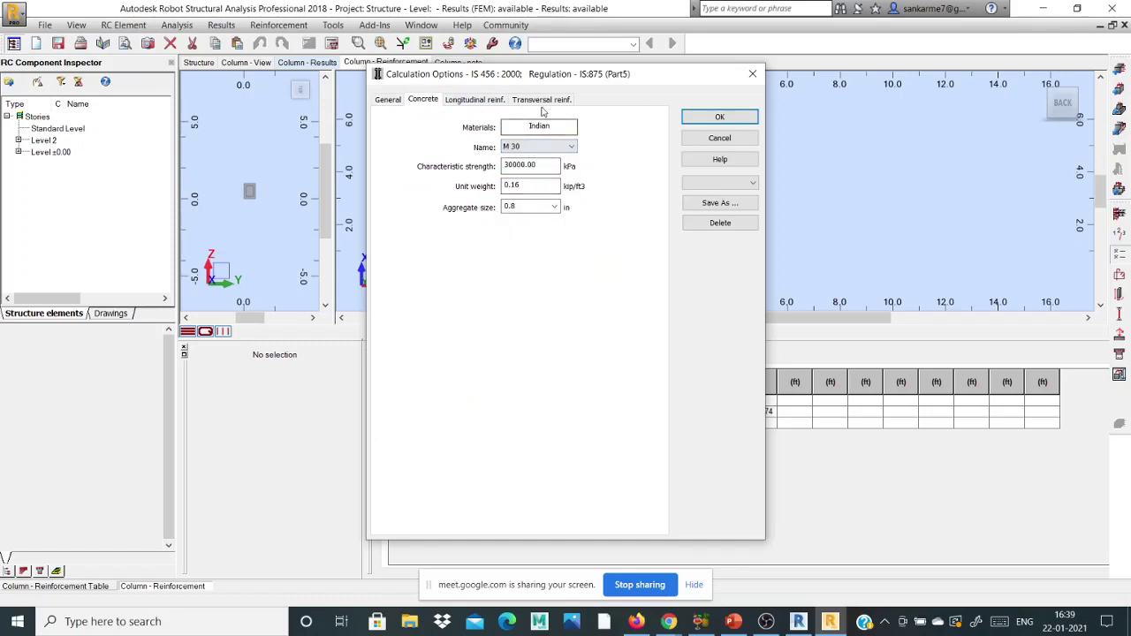
click(478, 100)
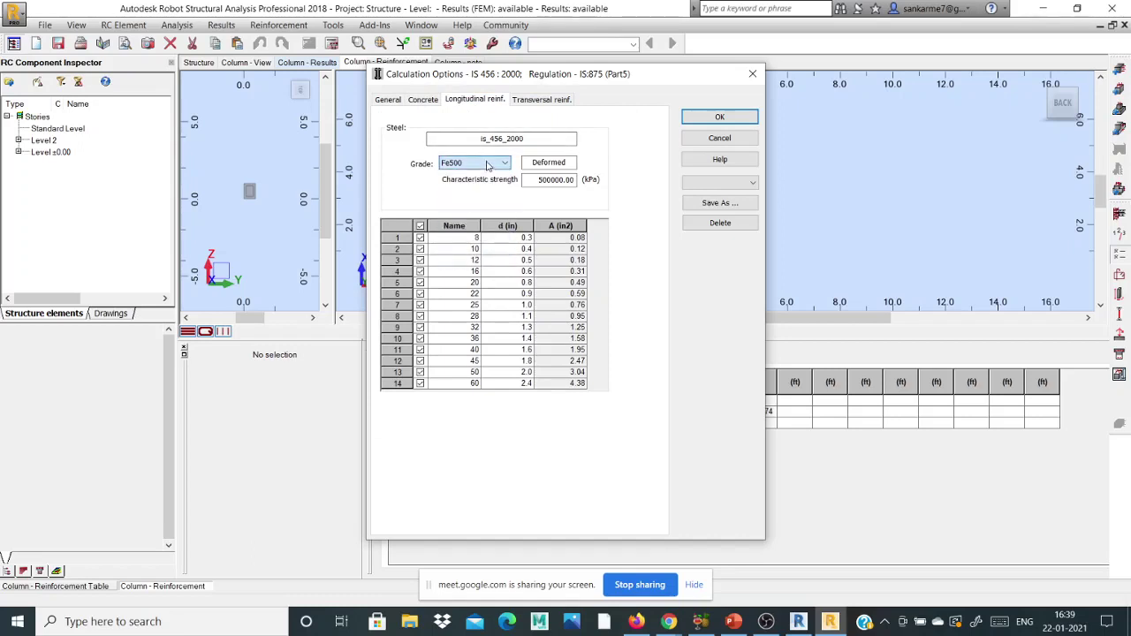
key(ctrl+Tab)
click(500, 167)
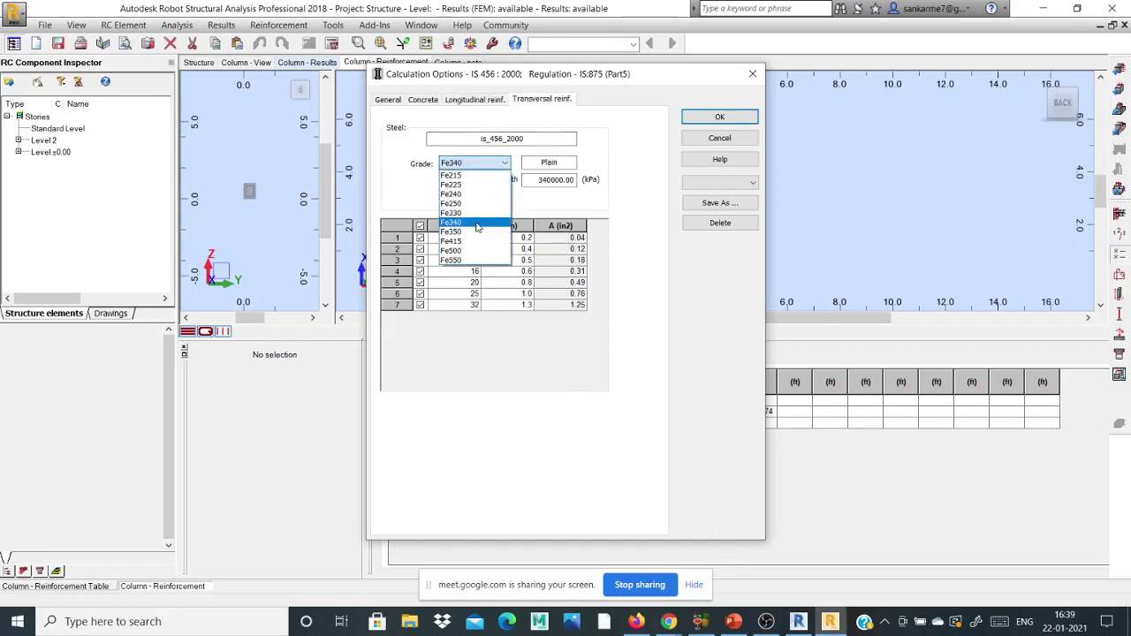
click(472, 252)
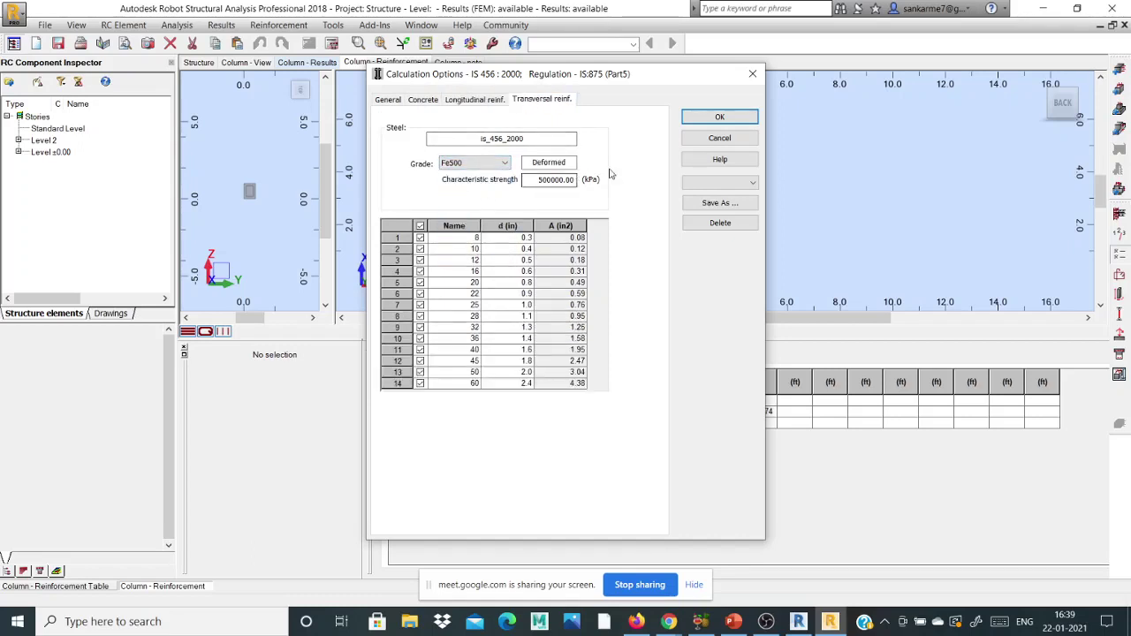
click(719, 117)
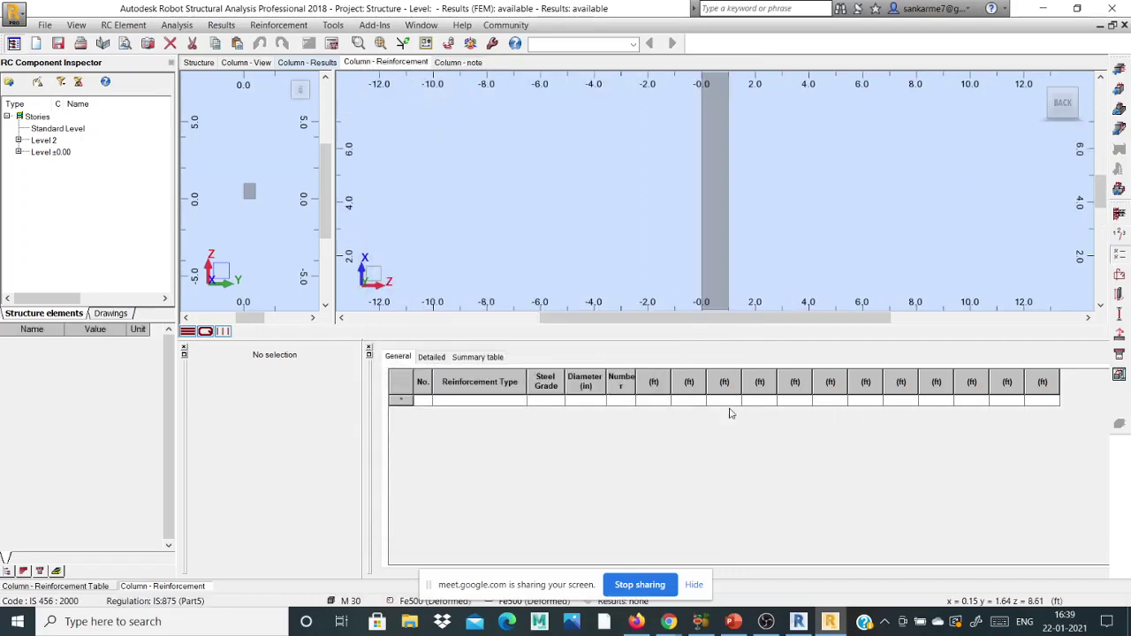
Step: Recalculate the column's reinforcement with drawings generated for the calculated elements
click(221, 25)
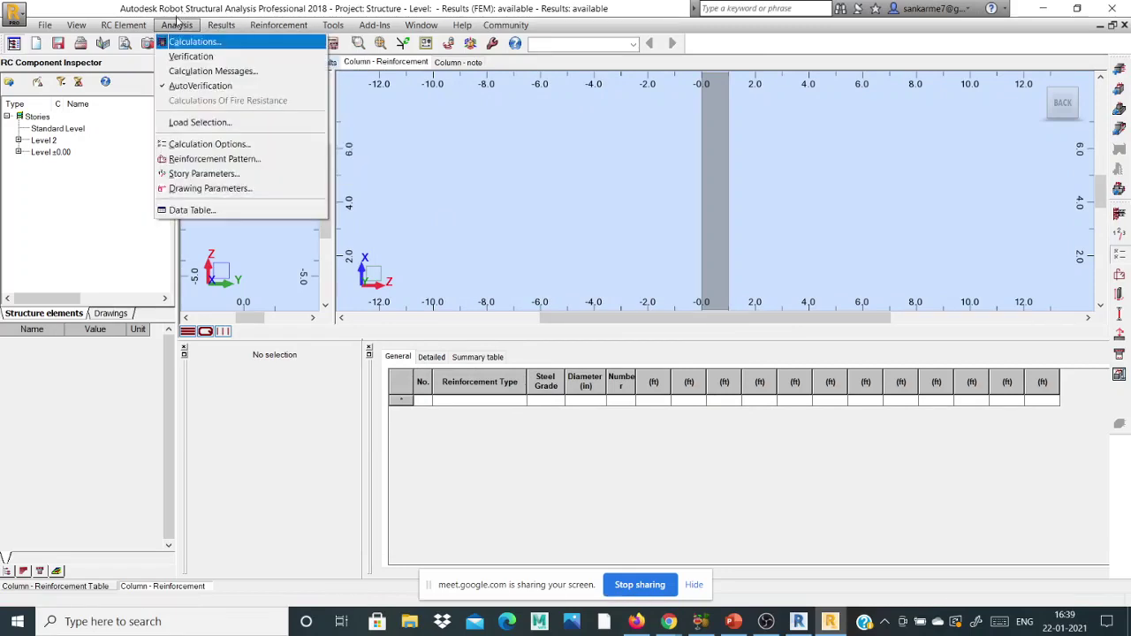
click(188, 41)
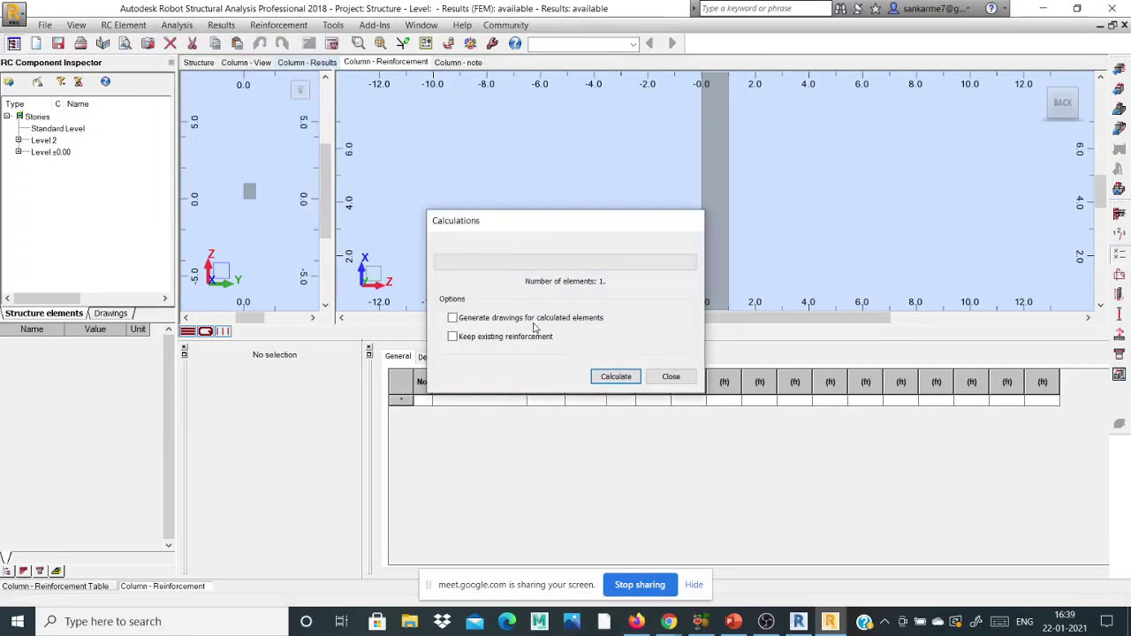
click(616, 376)
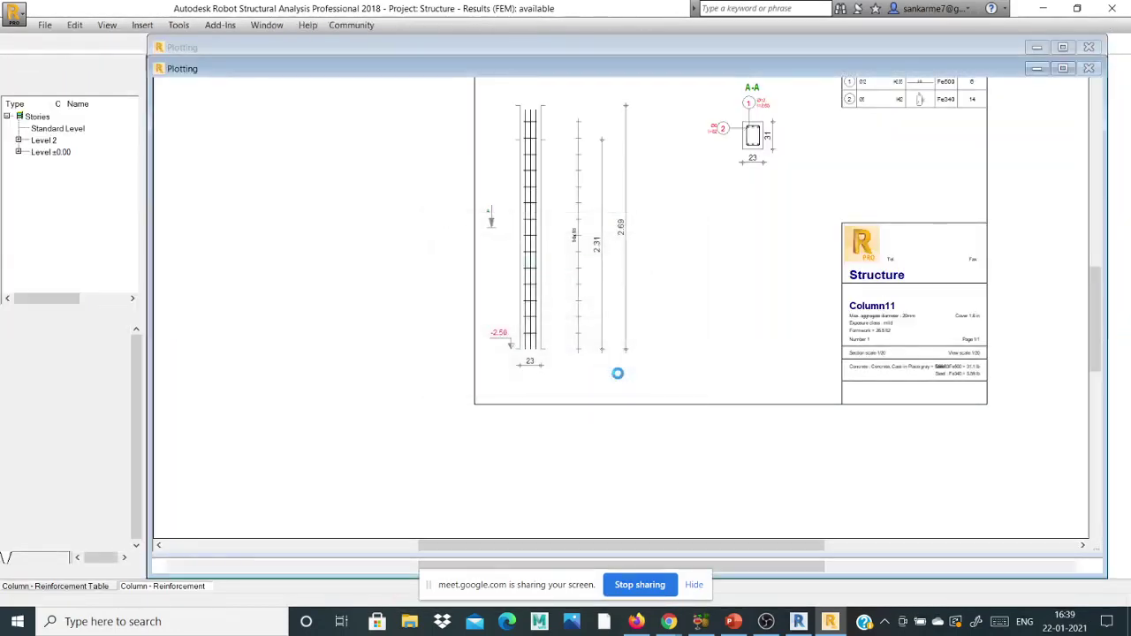
Step: Examine section A-A and the bar schedule in the recalculated column's drawing, and return to its reinforcement layout
scroll(654, 206, up, 4)
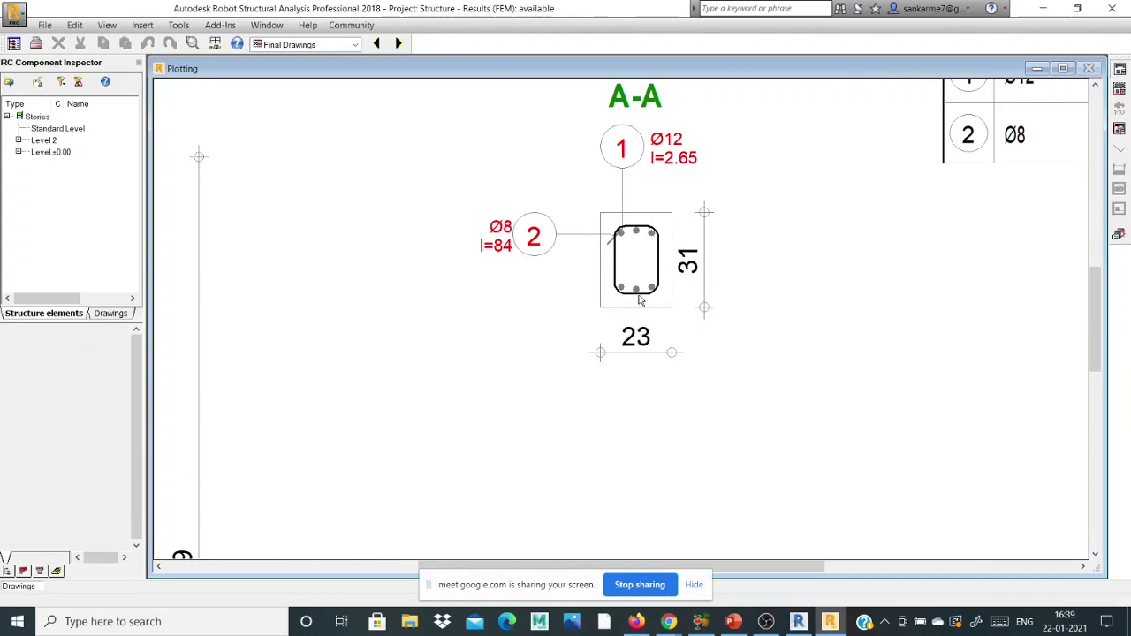
scroll(640, 301, down, 5)
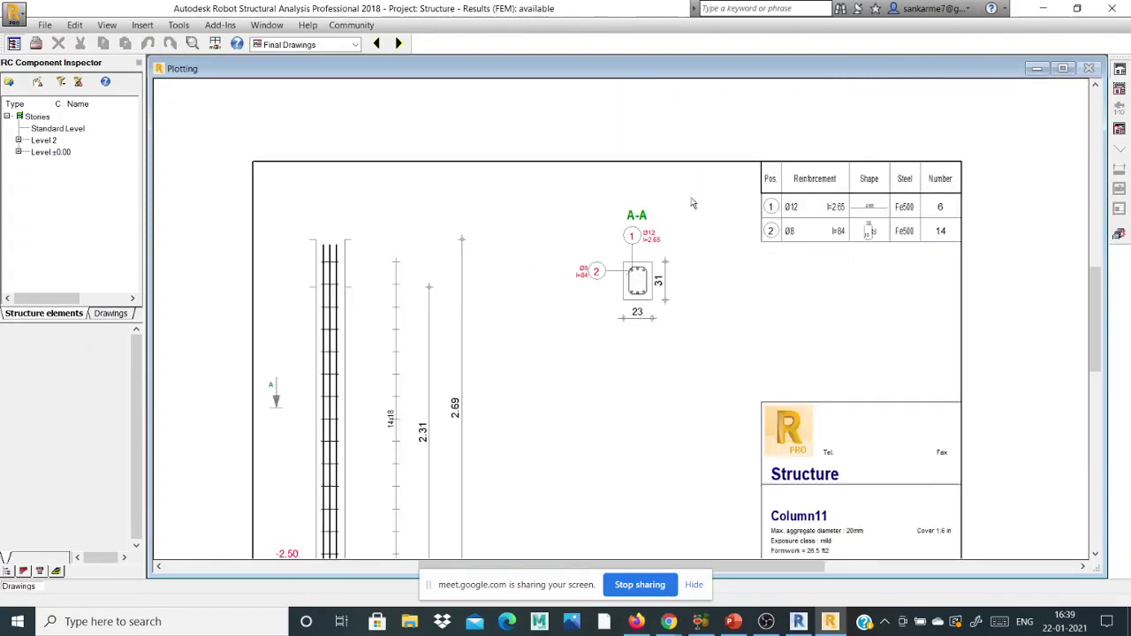
scroll(693, 204, down, 2)
click(1119, 235)
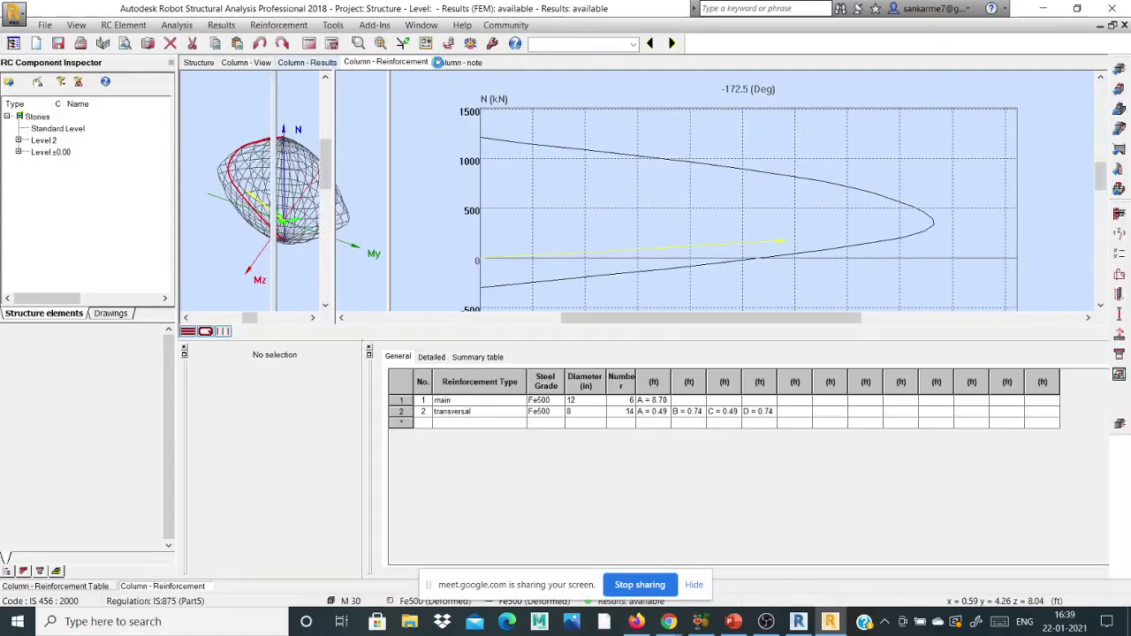
Step: Check the steel grades of the column's main and transversal bars, and review and accept the column geometry
click(546, 415)
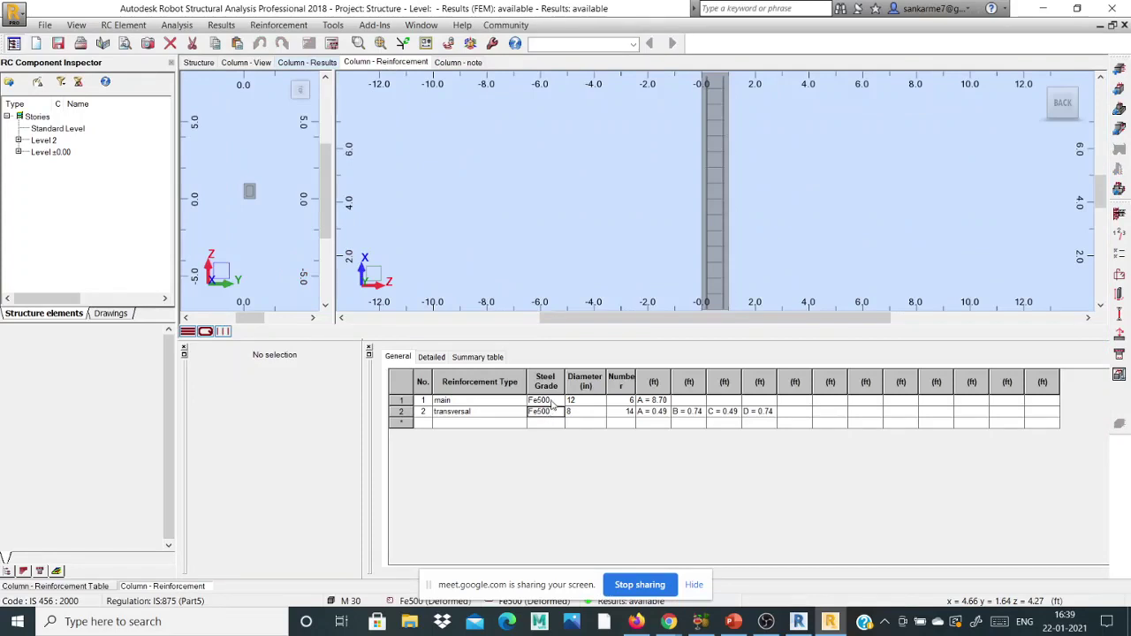
click(553, 402)
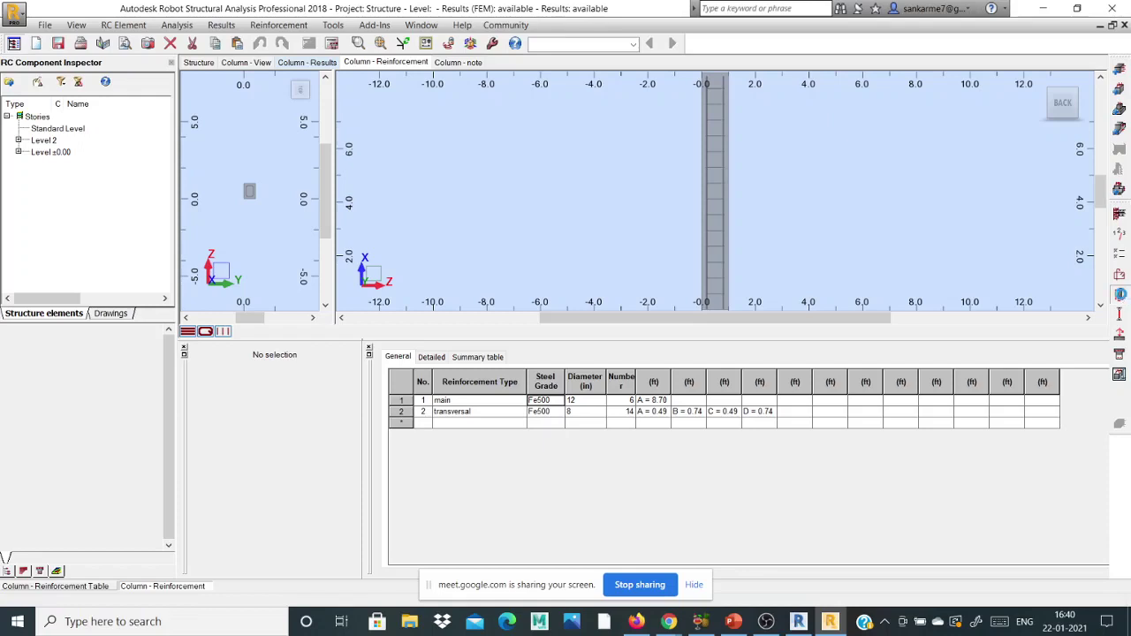
click(1120, 294)
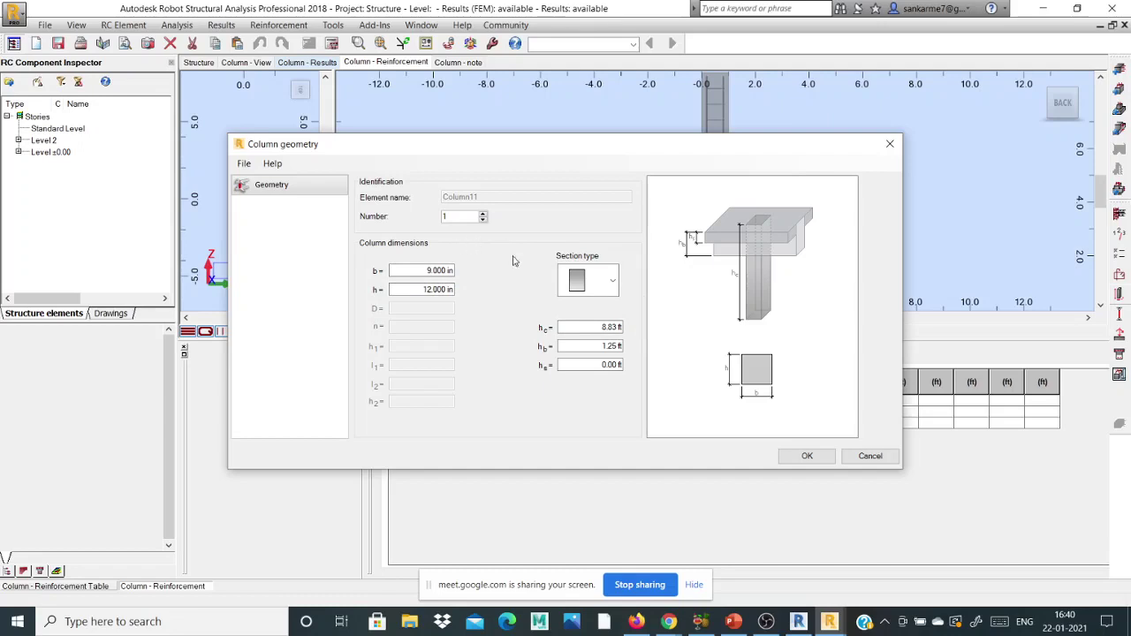
click(820, 454)
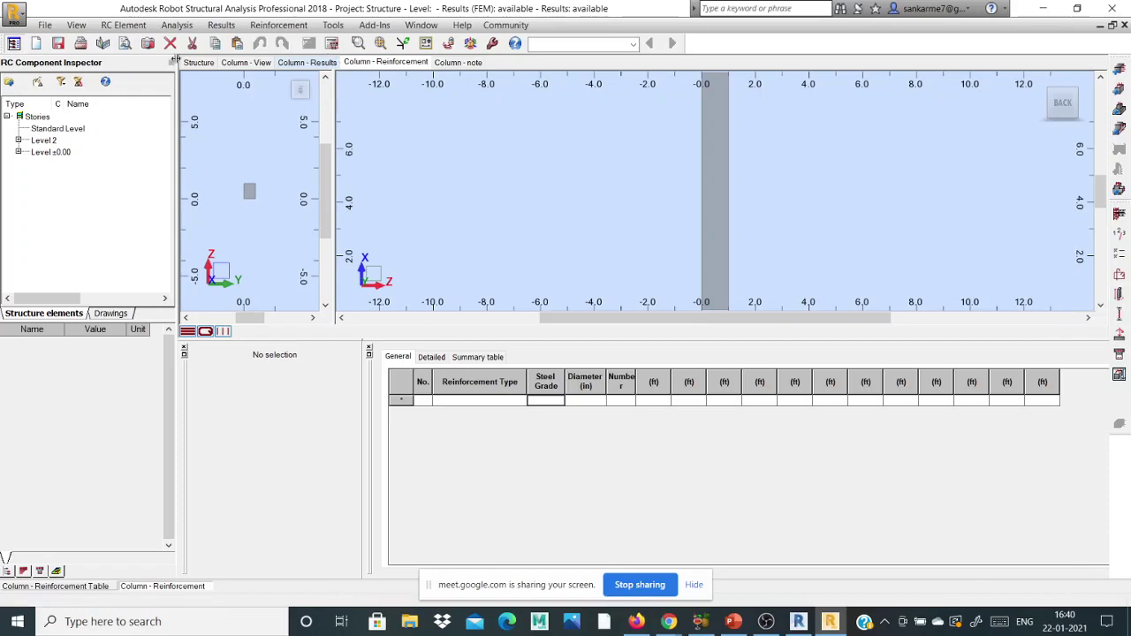
Step: Return to the frame model and calculate the beam's provided reinforcement for simple cases DL1 and LL1, grouped according to story
click(208, 65)
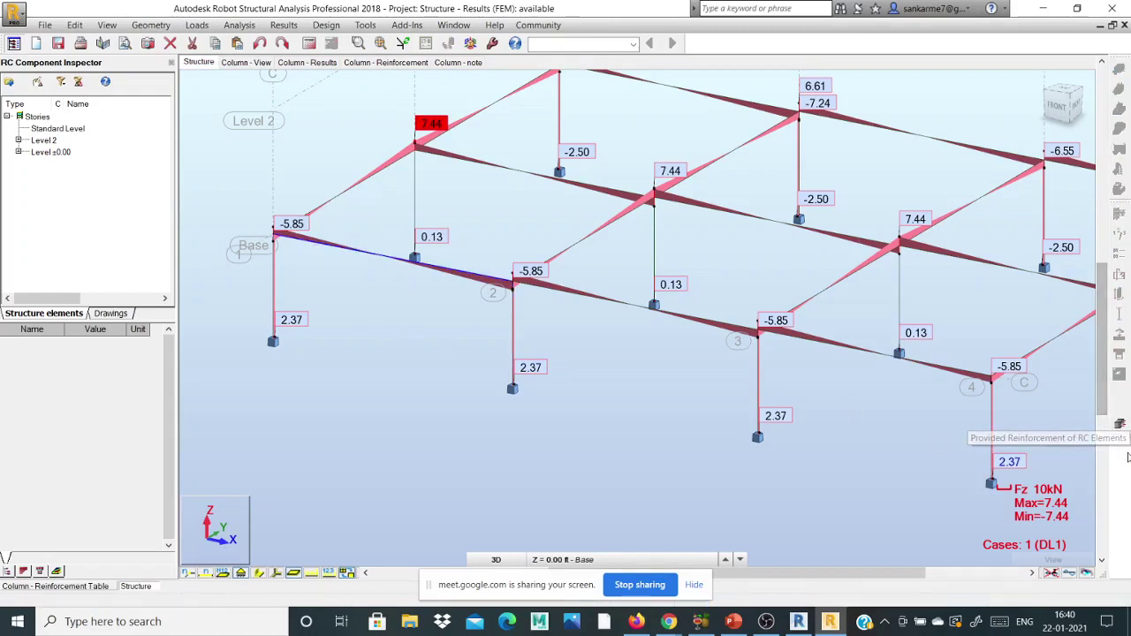
click(1120, 424)
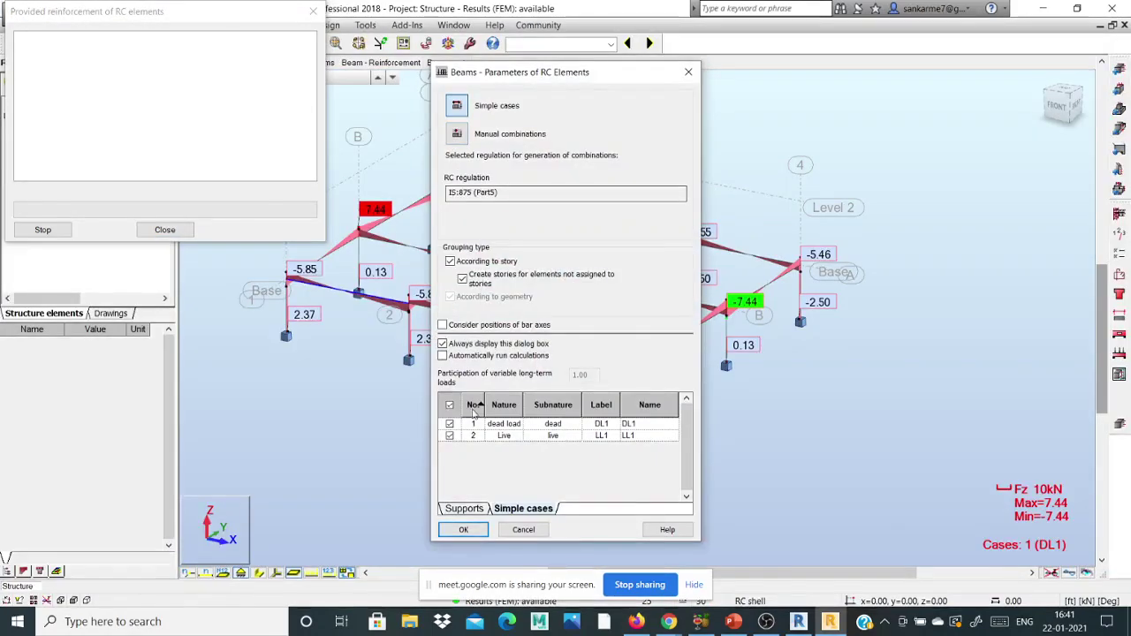
click(466, 530)
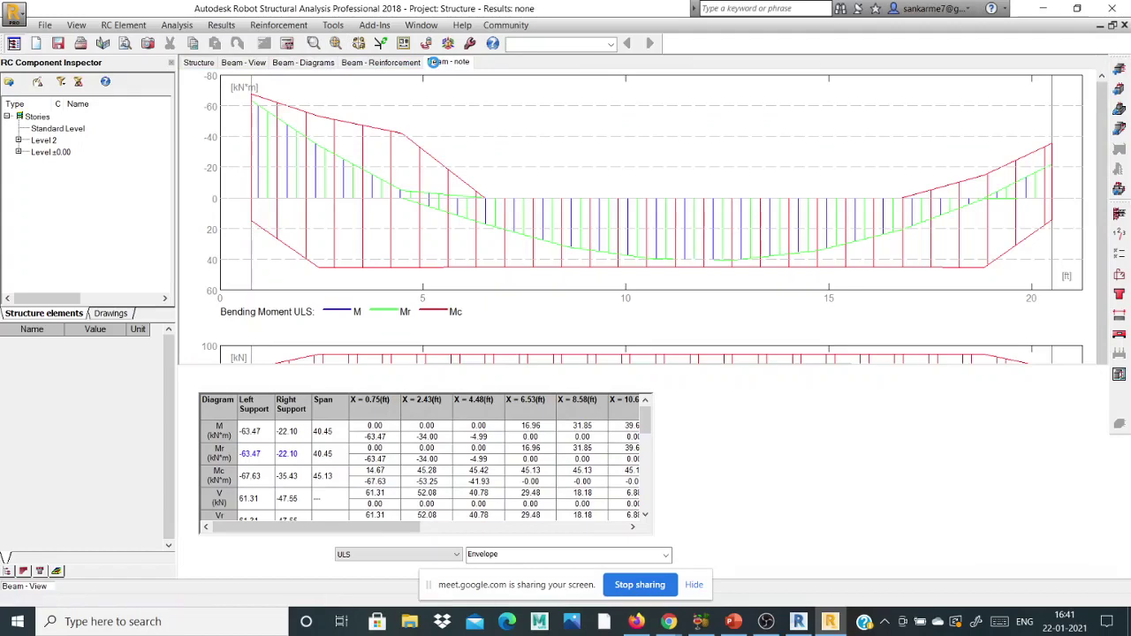
Step: Read the beam's calculation note from materials and geometry through detailed results to reinforcement, and open the beam's elevation view
click(434, 62)
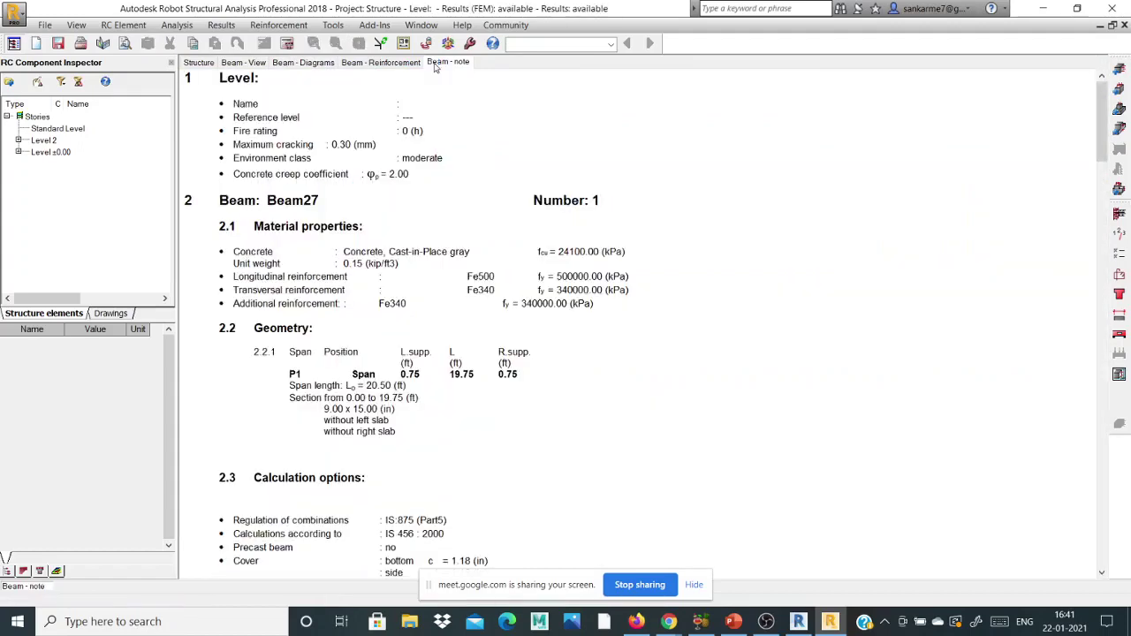
scroll(430, 243, down, 3)
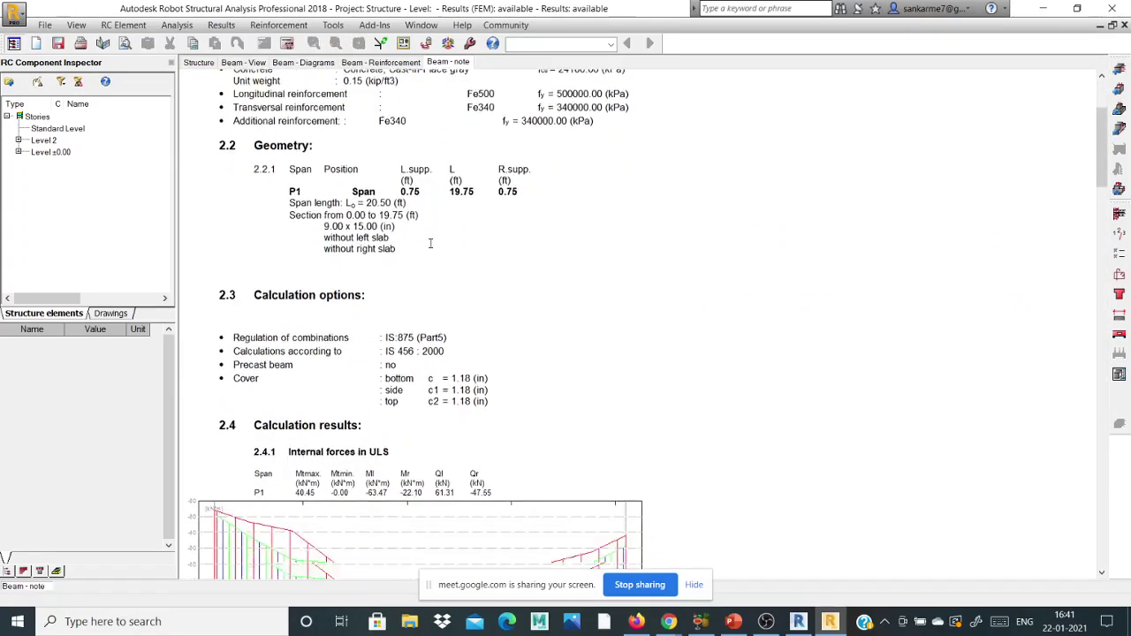
scroll(431, 243, down, 20)
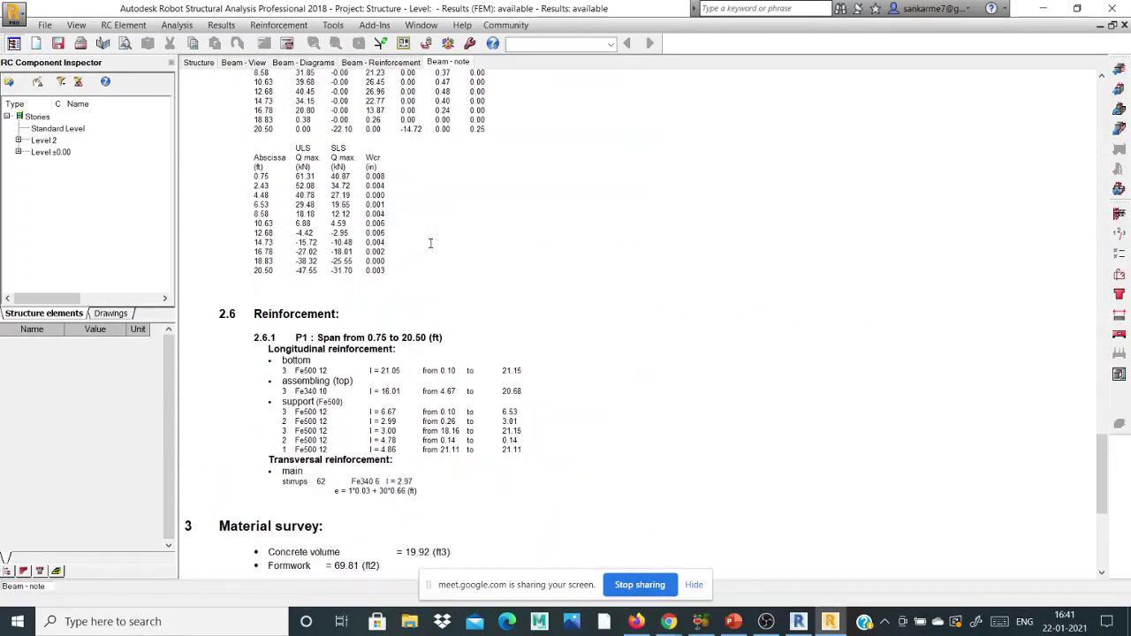
scroll(431, 243, up, 3)
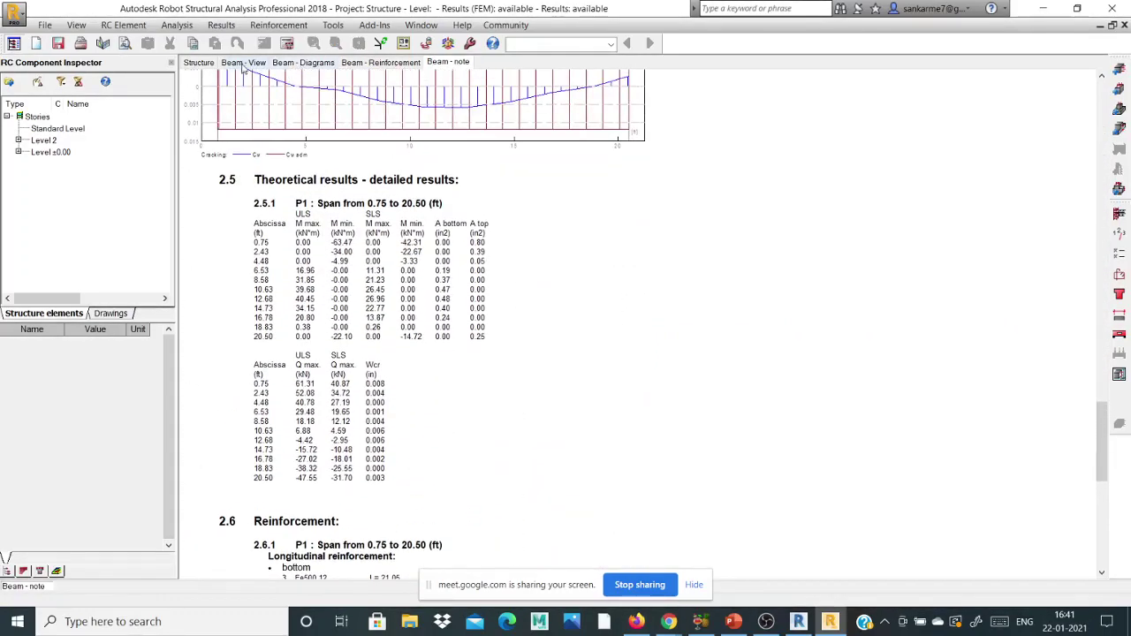
click(243, 63)
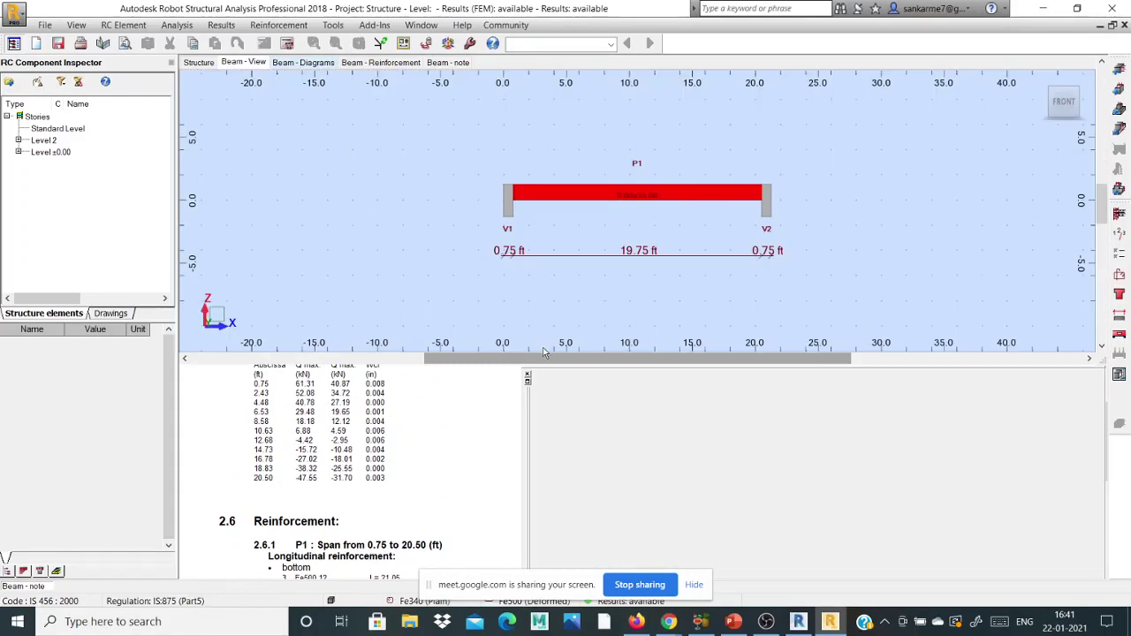
Step: Set the beam section's depth h to 18 in and apply it to the 19.75 ft span
click(643, 395)
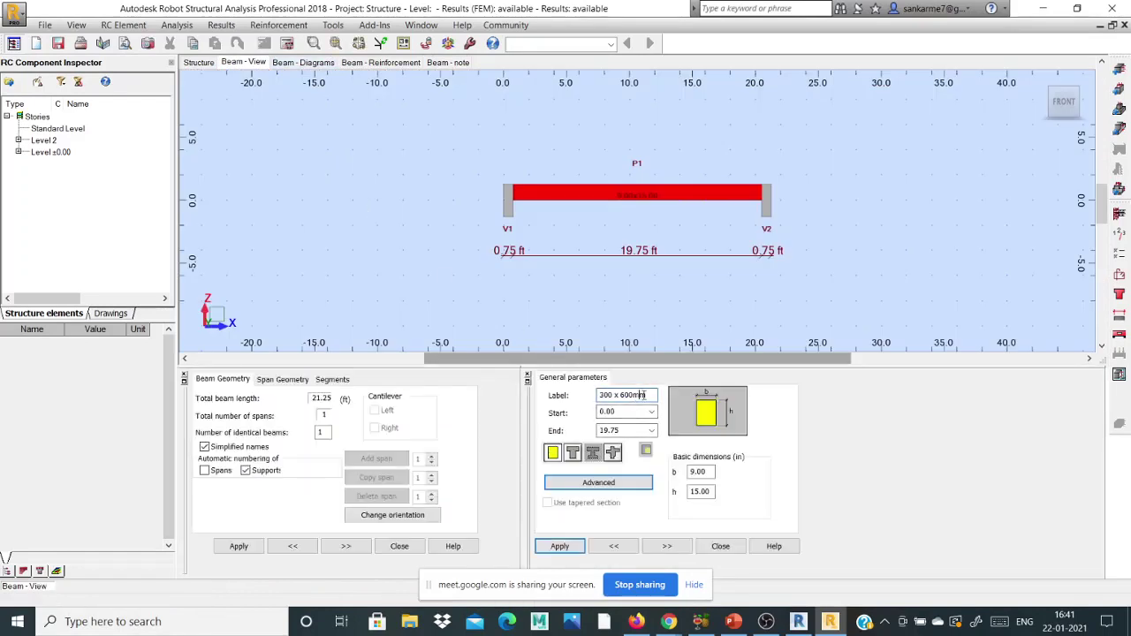
drag(644, 395, 547, 410)
double_click(698, 472)
double_click(691, 492)
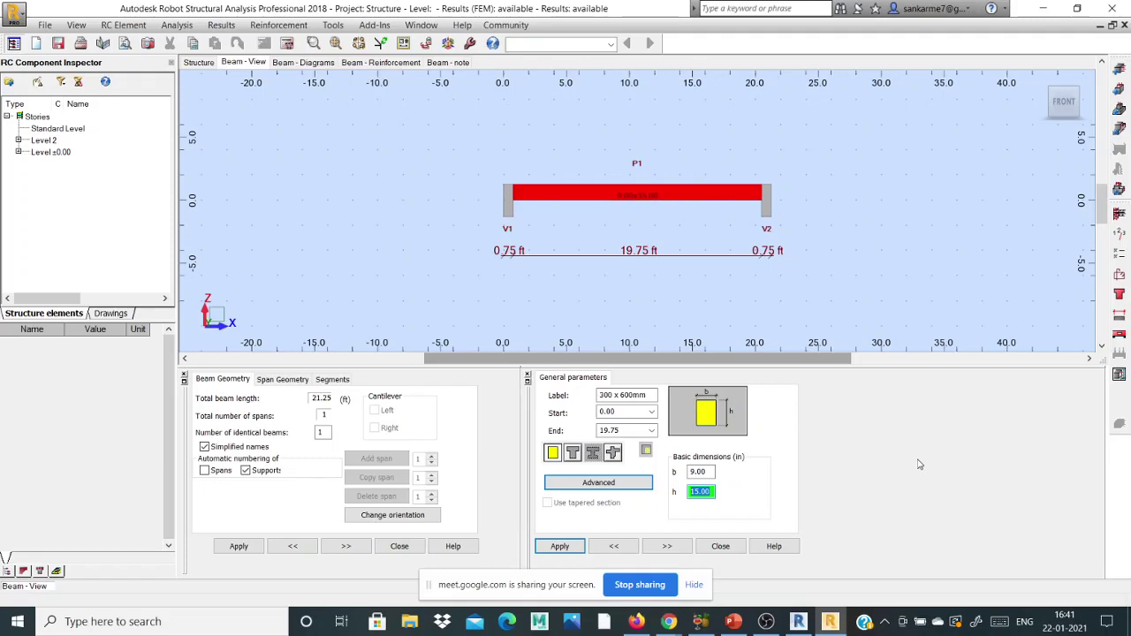
key(BackSpace)
text(18)
click(566, 547)
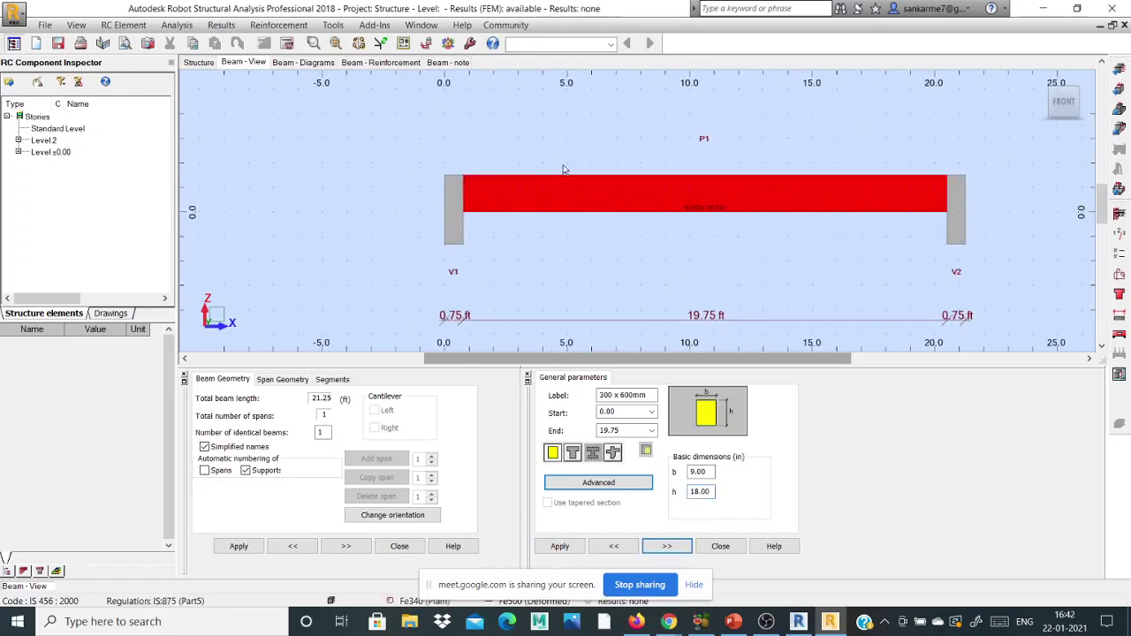
scroll(564, 168, down, 3)
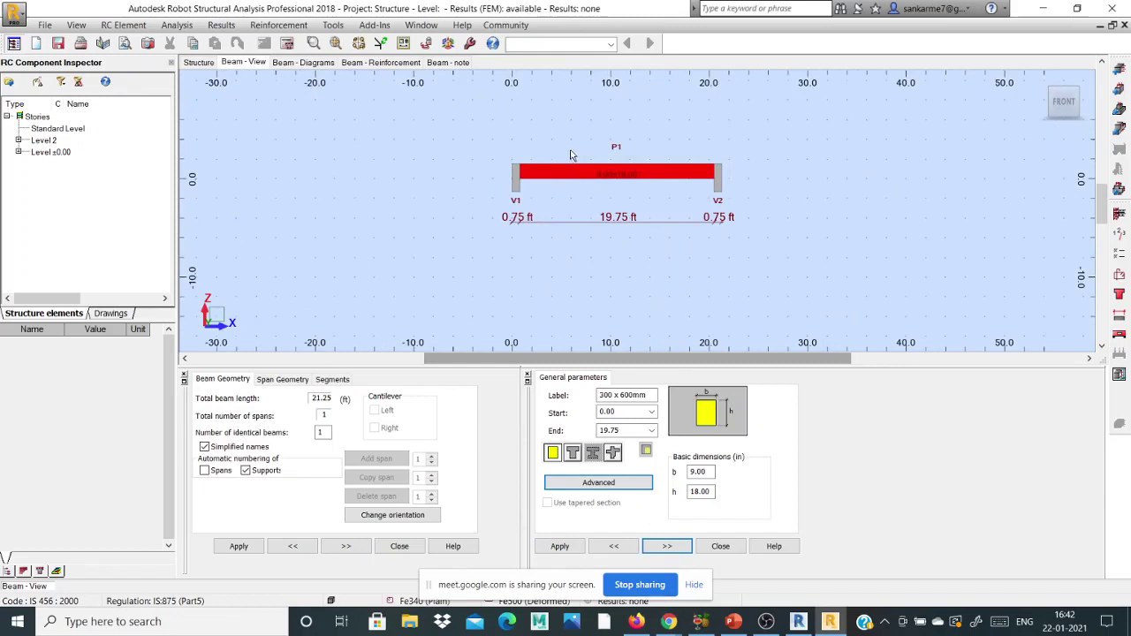
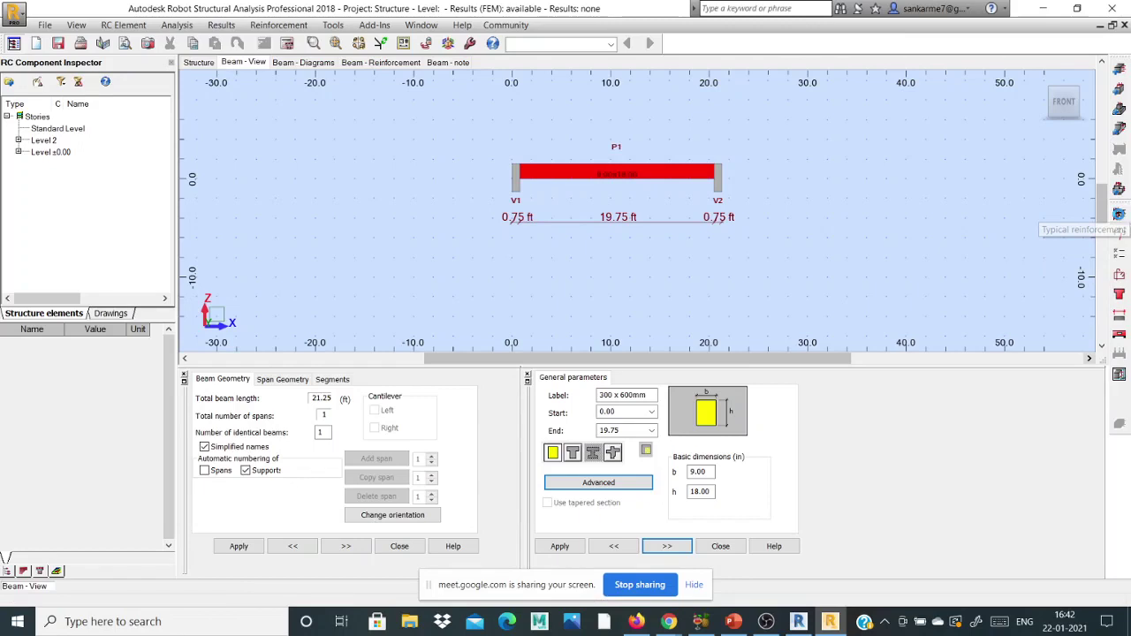
Step: Review the beam's typical reinforcement settings for stirrups, stirrup distribution, main bars and bar division, and close them without applying
click(1119, 216)
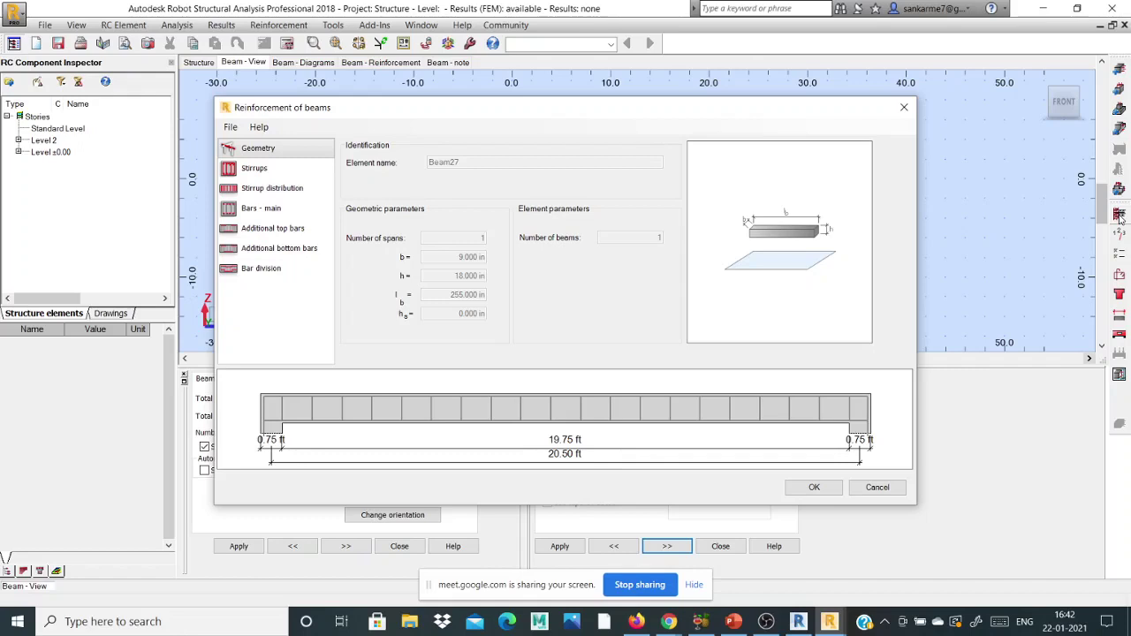
click(274, 166)
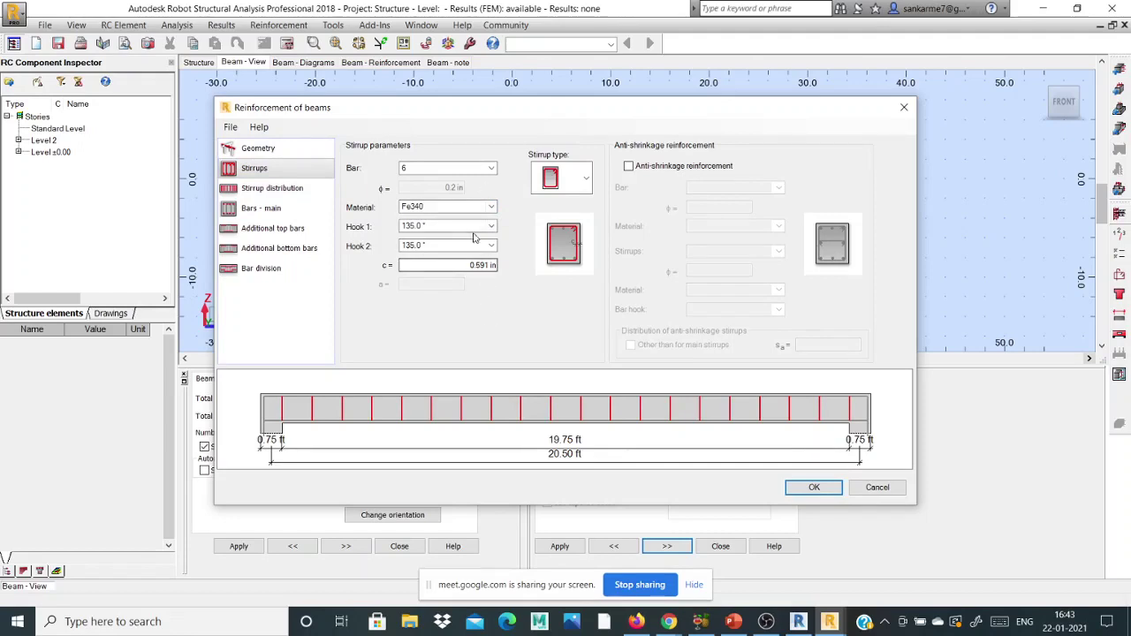
click(463, 262)
click(291, 188)
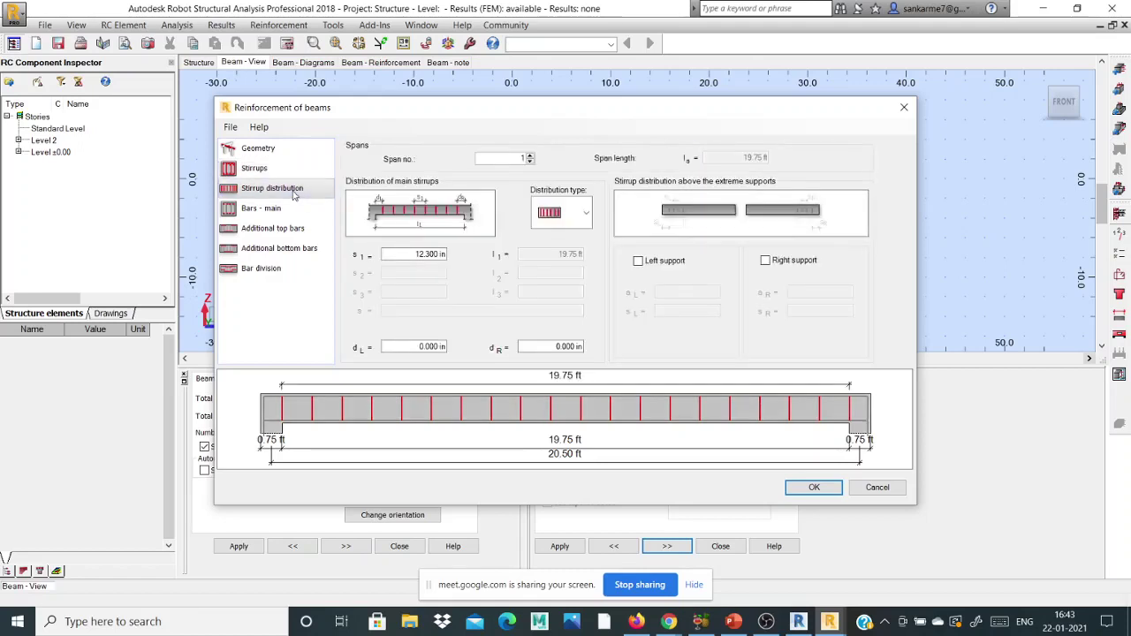
click(292, 211)
click(292, 228)
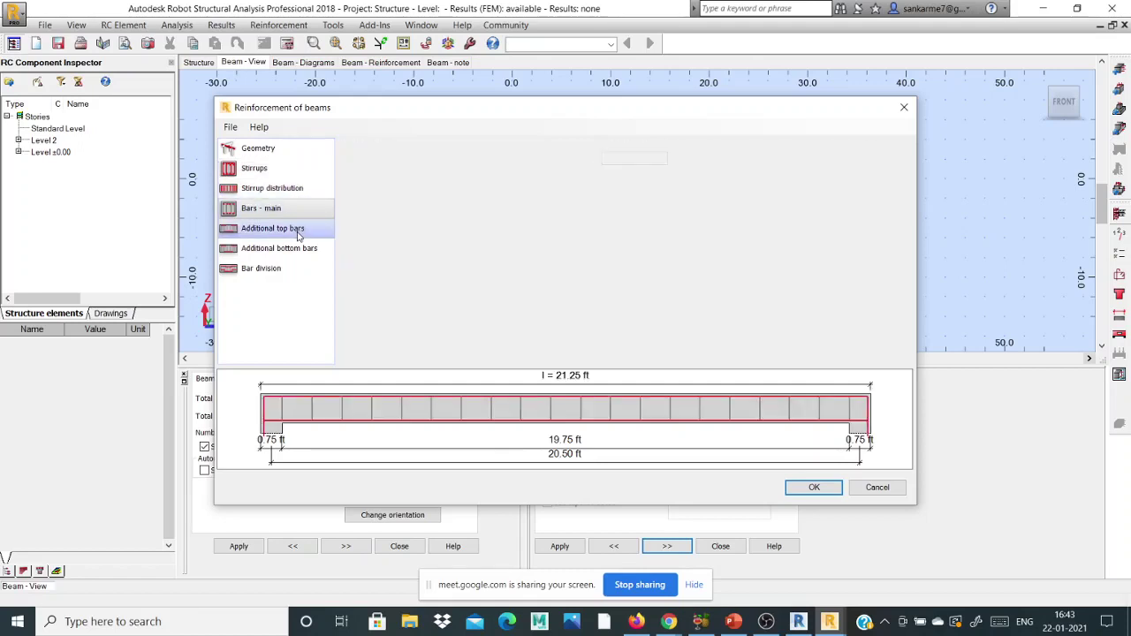
click(265, 268)
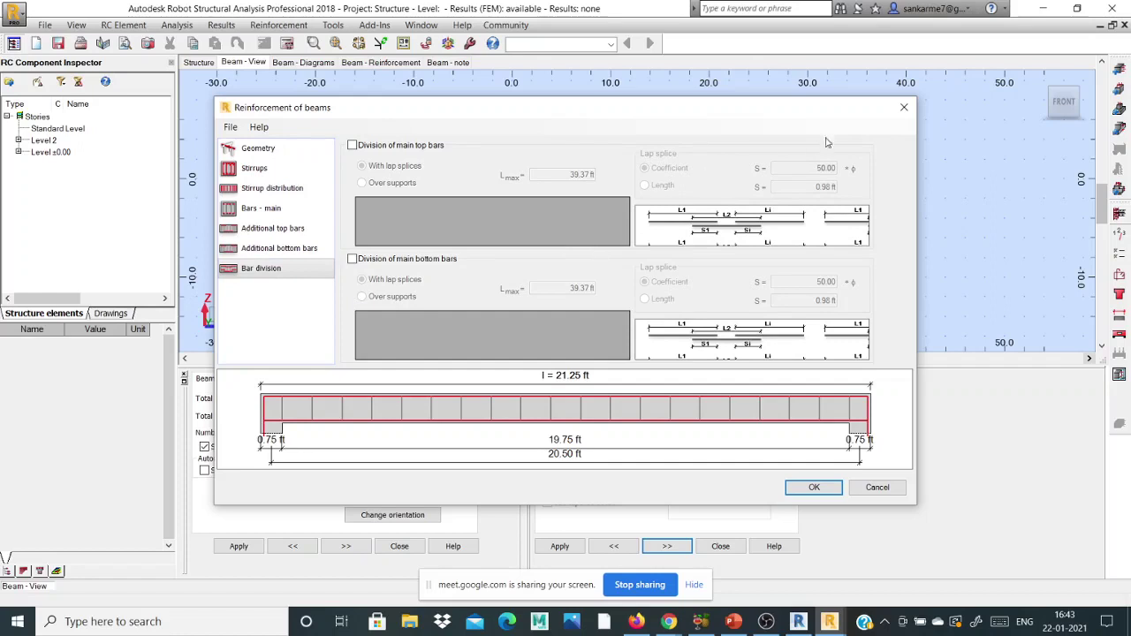
click(905, 107)
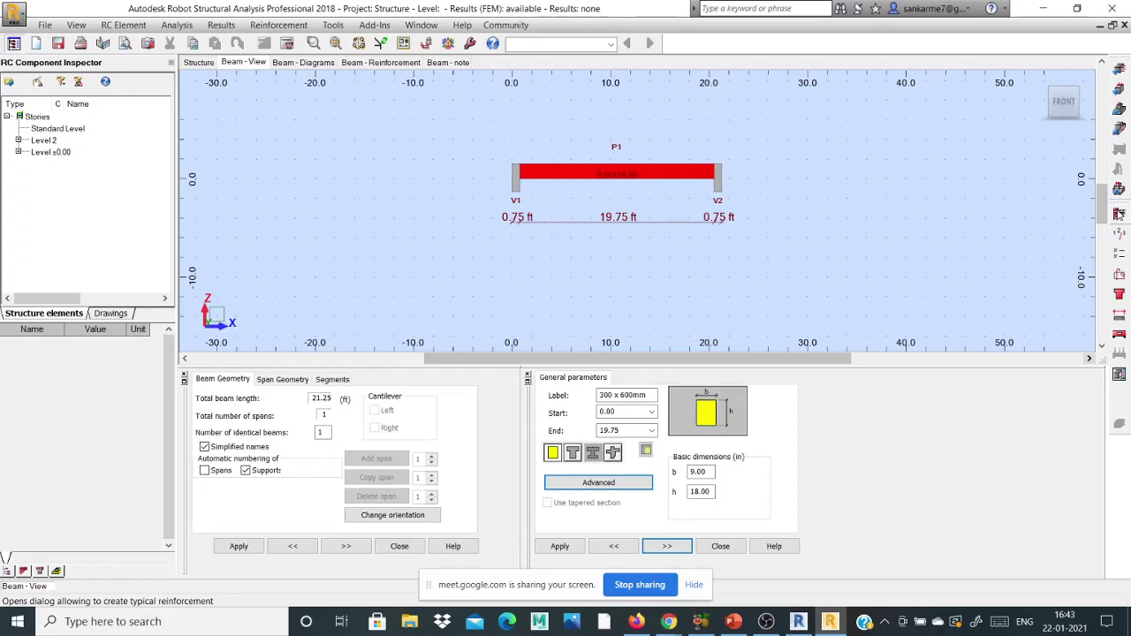
scroll(466, 191, down, 4)
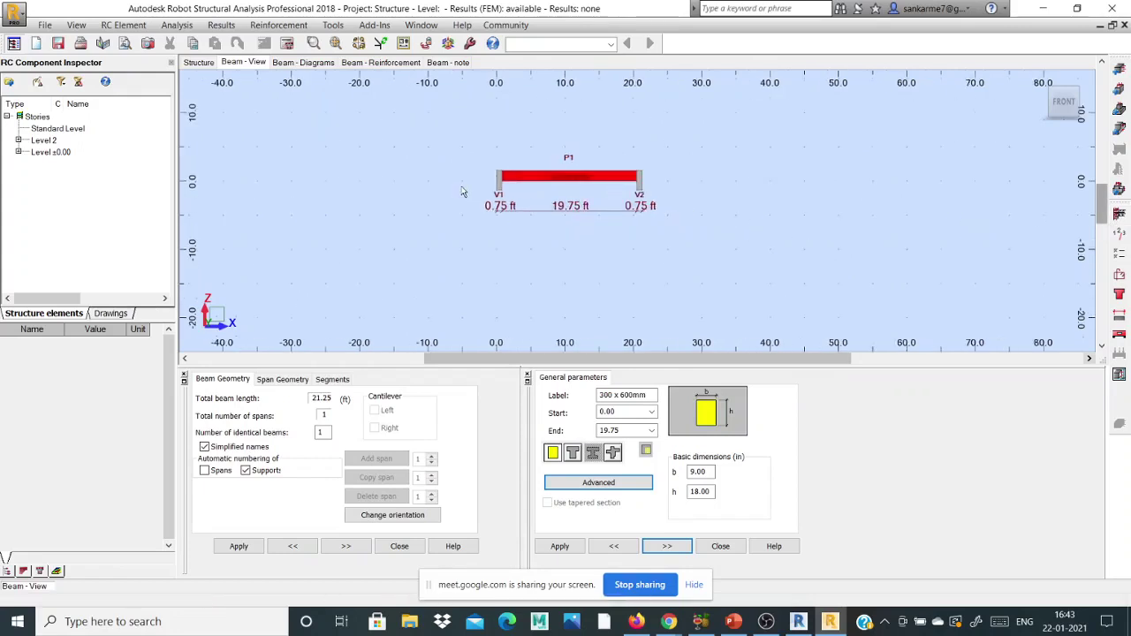
scroll(478, 192, up, 2)
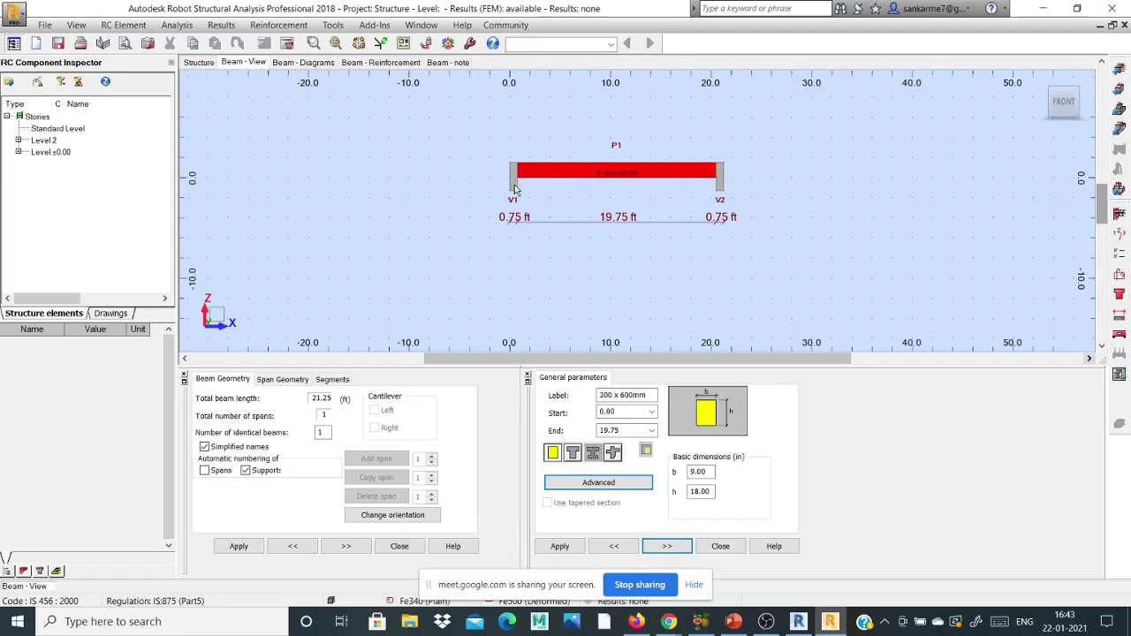
scroll(554, 213, down, 1)
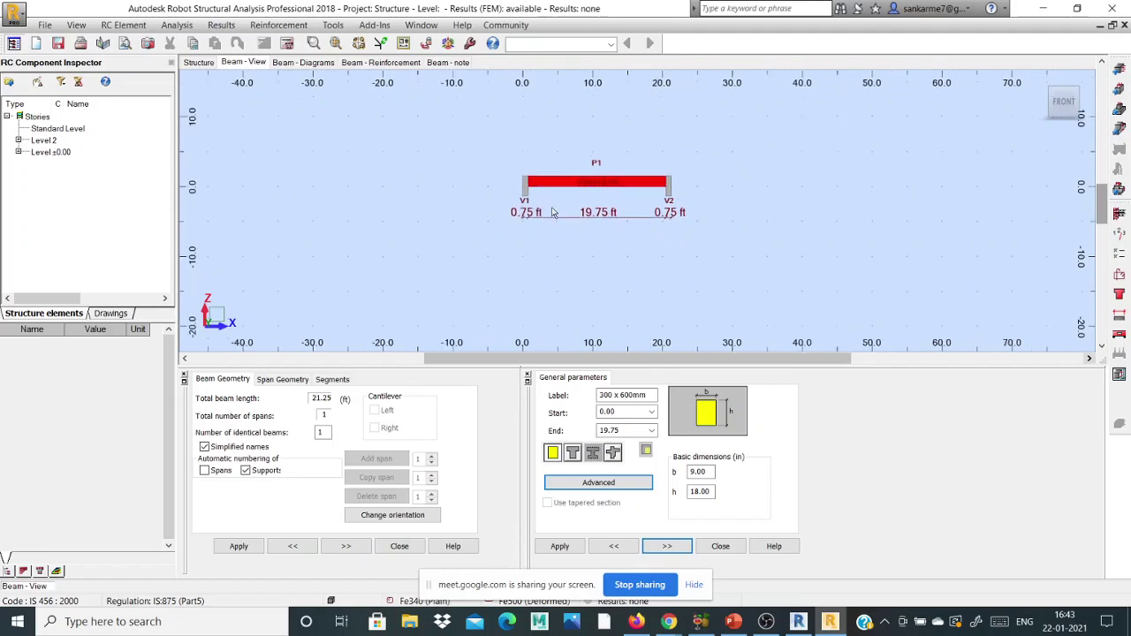
scroll(571, 213, up, 2)
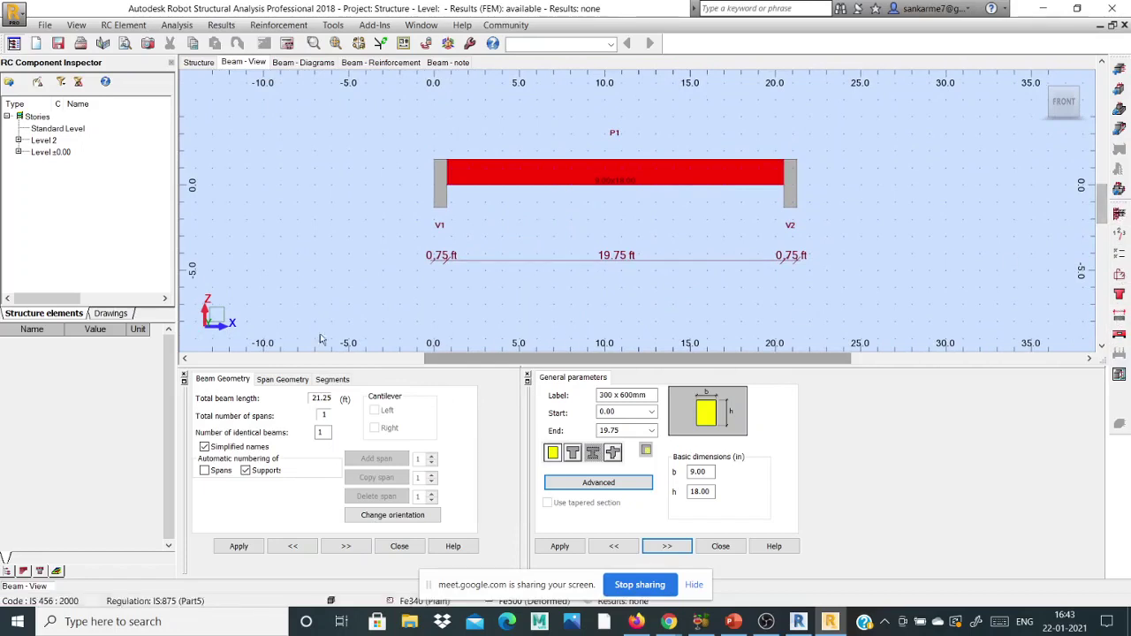
Step: Return to the structure model and bring the frame's column bases into view
click(198, 62)
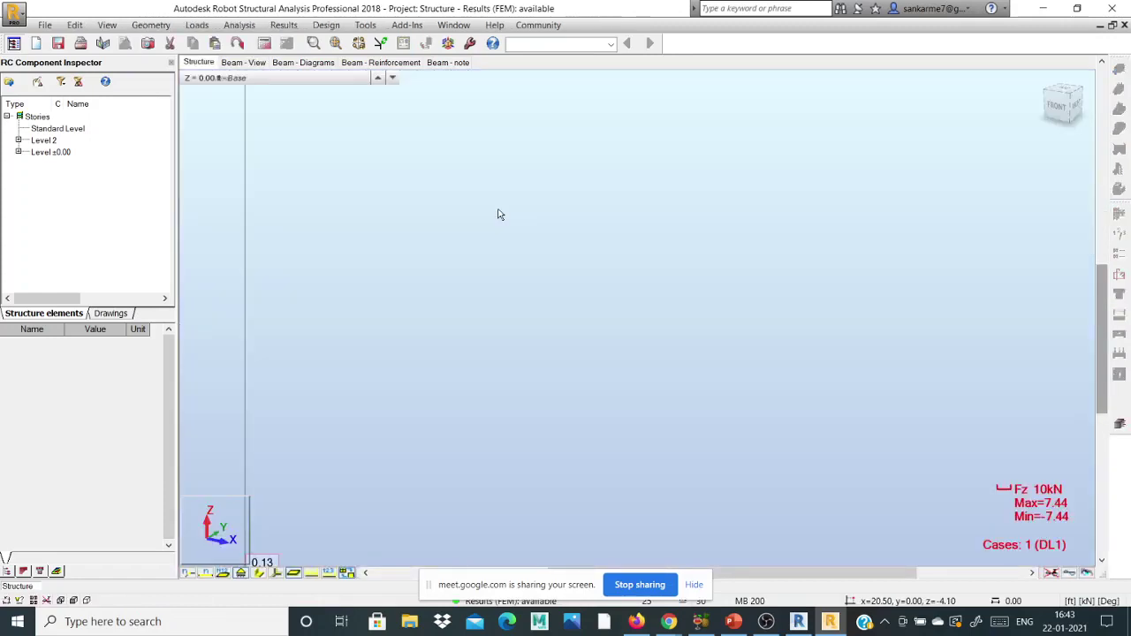
scroll(495, 253, down, 1)
scroll(505, 287, down, 3)
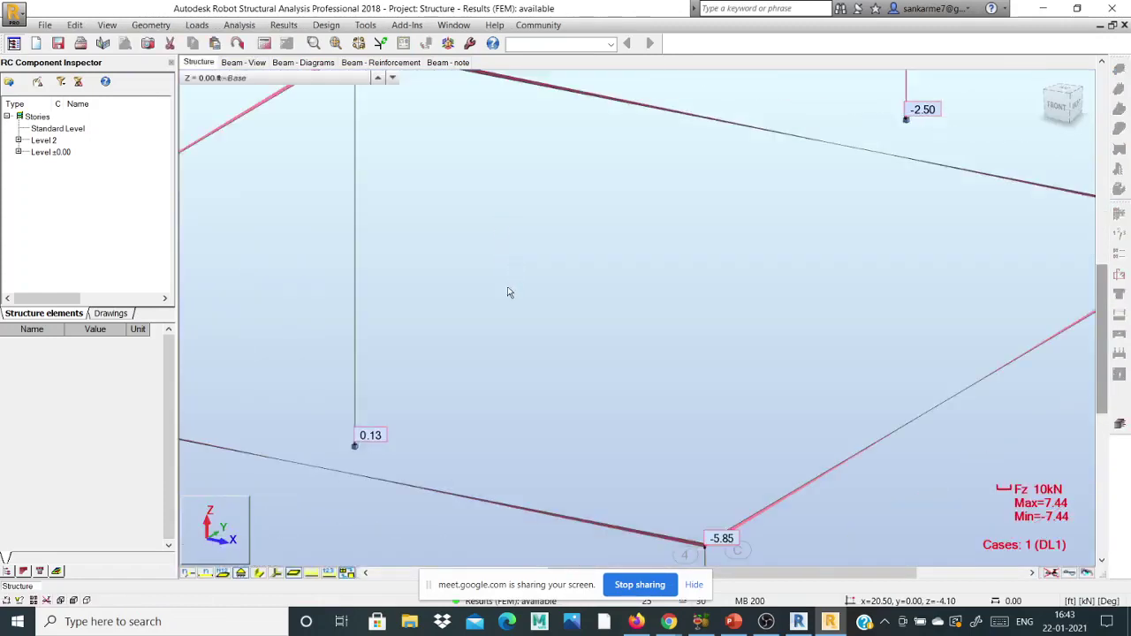
scroll(624, 336, down, 3)
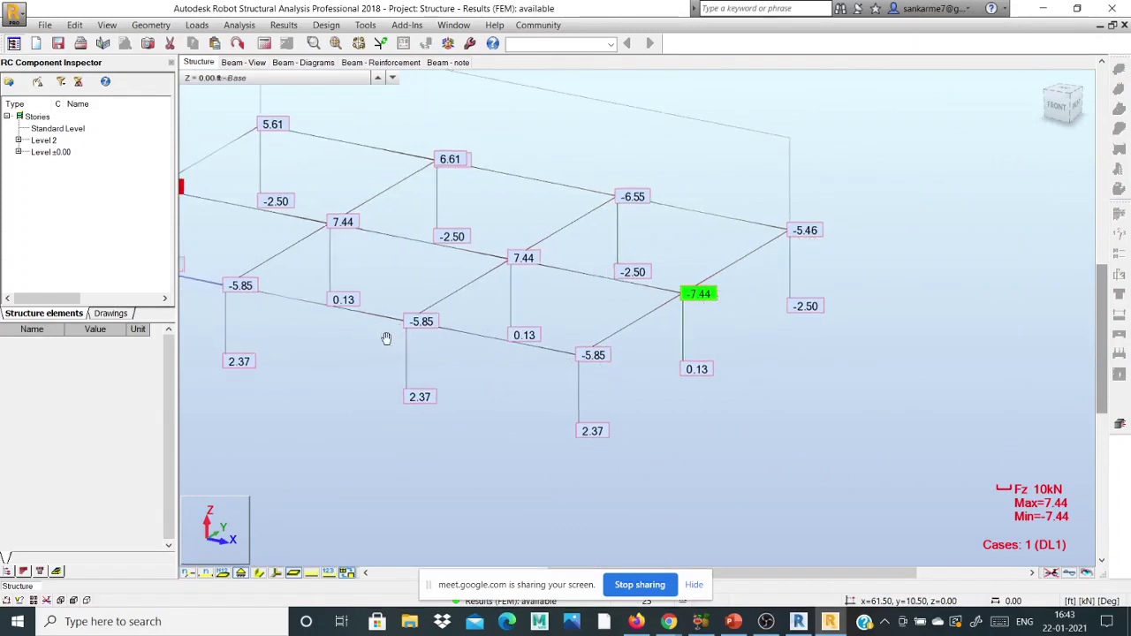
middle_drag(386, 336, 587, 338)
scroll(371, 296, up, 2)
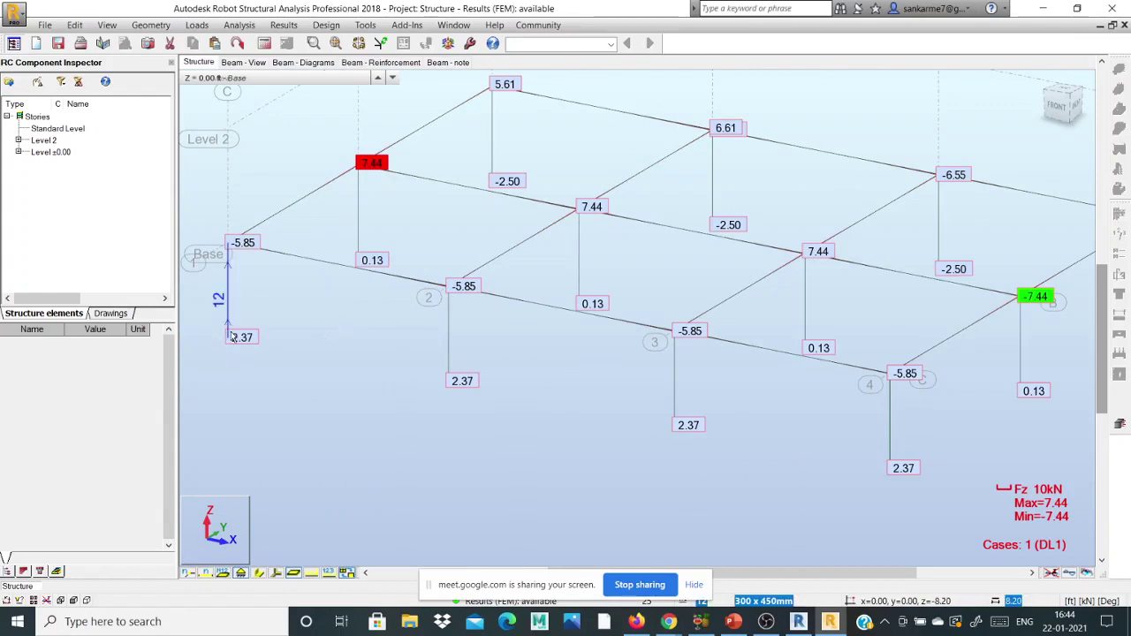
drag(231, 336, 343, 340)
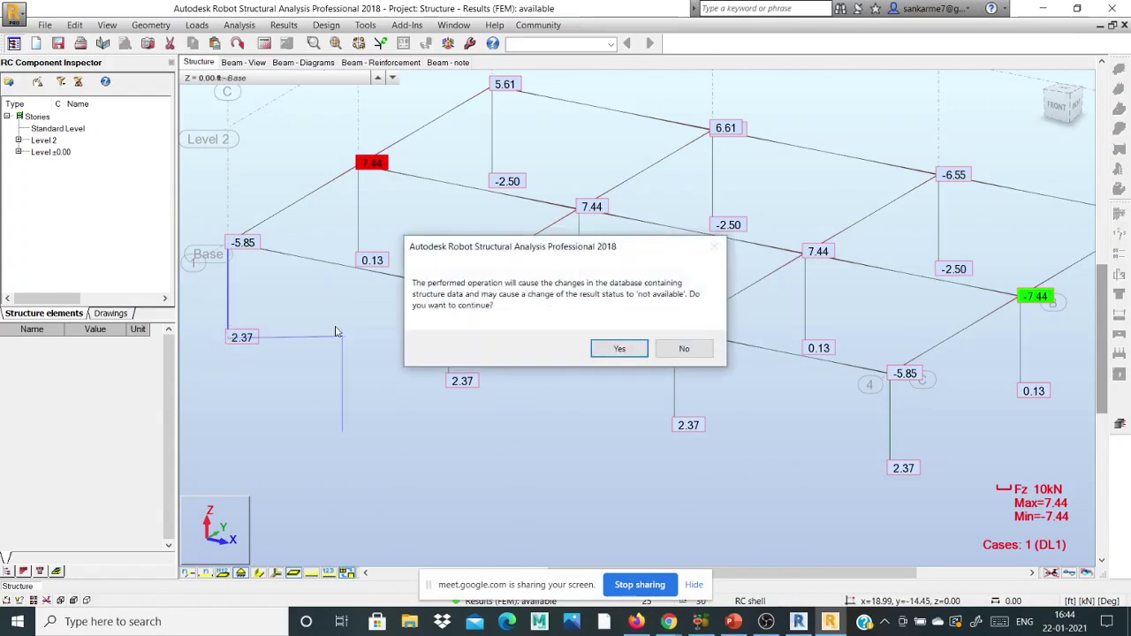
click(682, 348)
scroll(601, 397, down, 2)
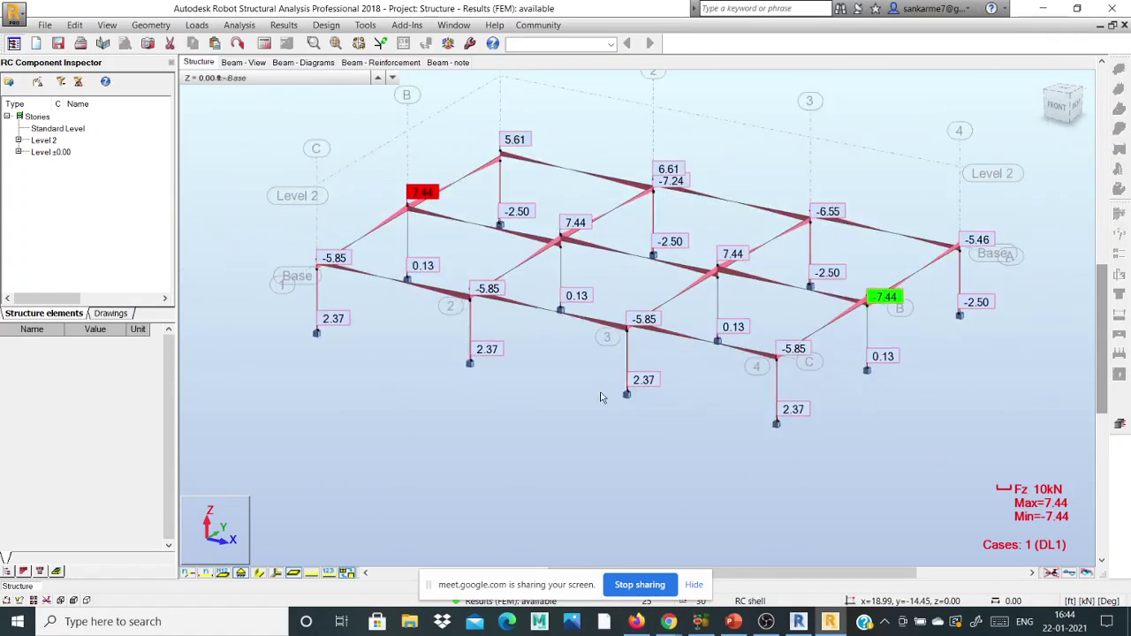
Step: Calculate the provided spread footing reinforcement at the grid C-2 column base for simple cases DL1 and LL1, grouped according to story and geometry
scroll(616, 396, up, 4)
scroll(487, 373, down, 2)
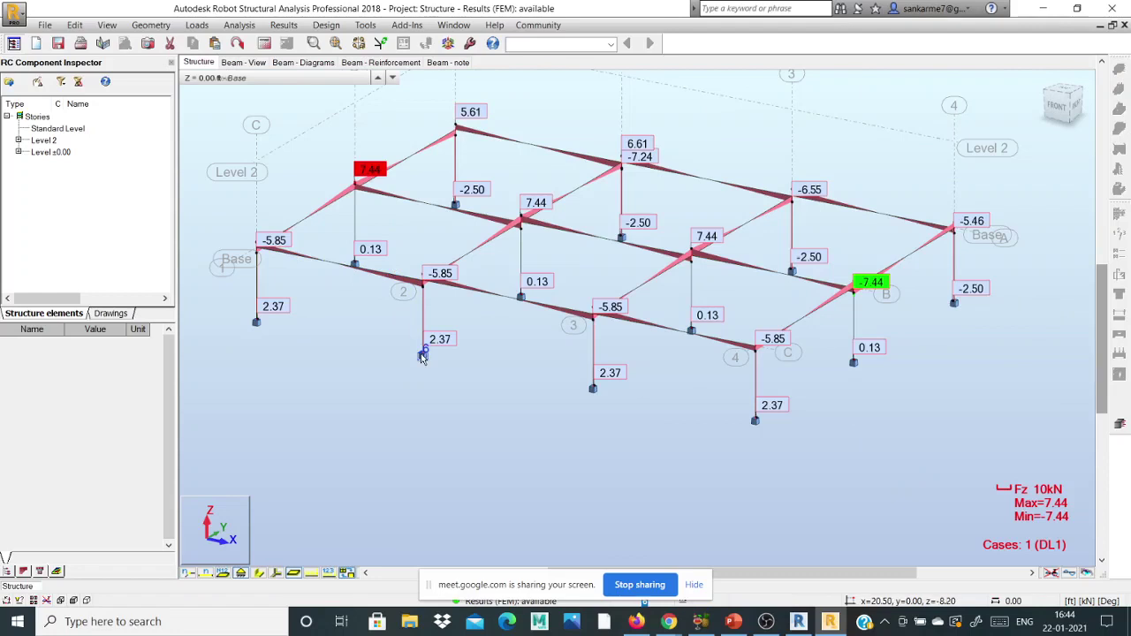
scroll(423, 355, up, 3)
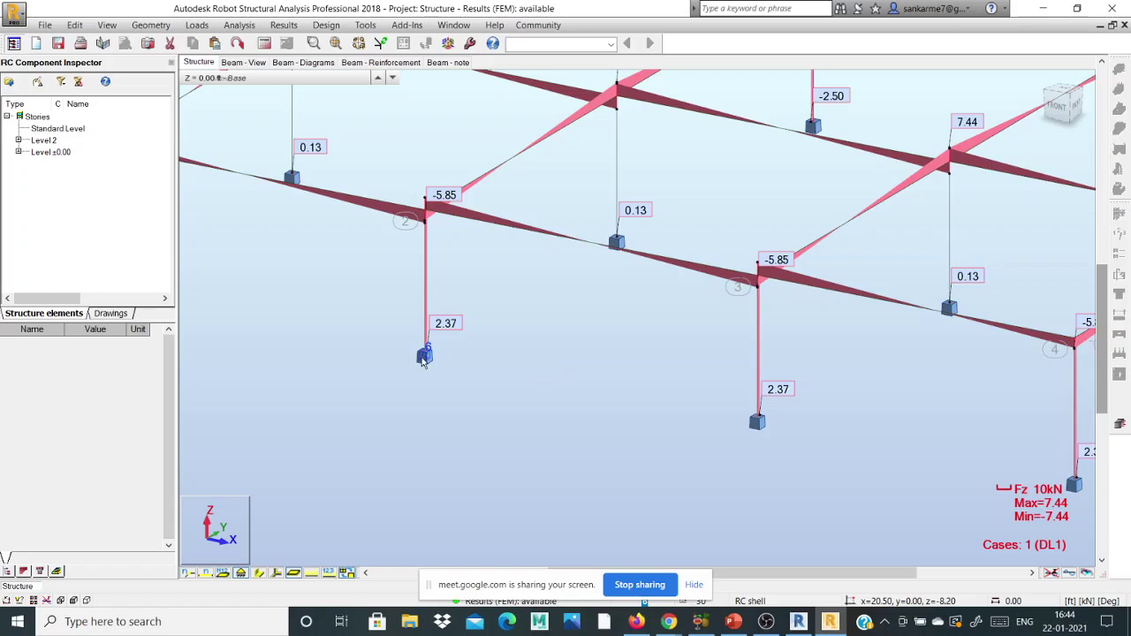
scroll(422, 356, down, 3)
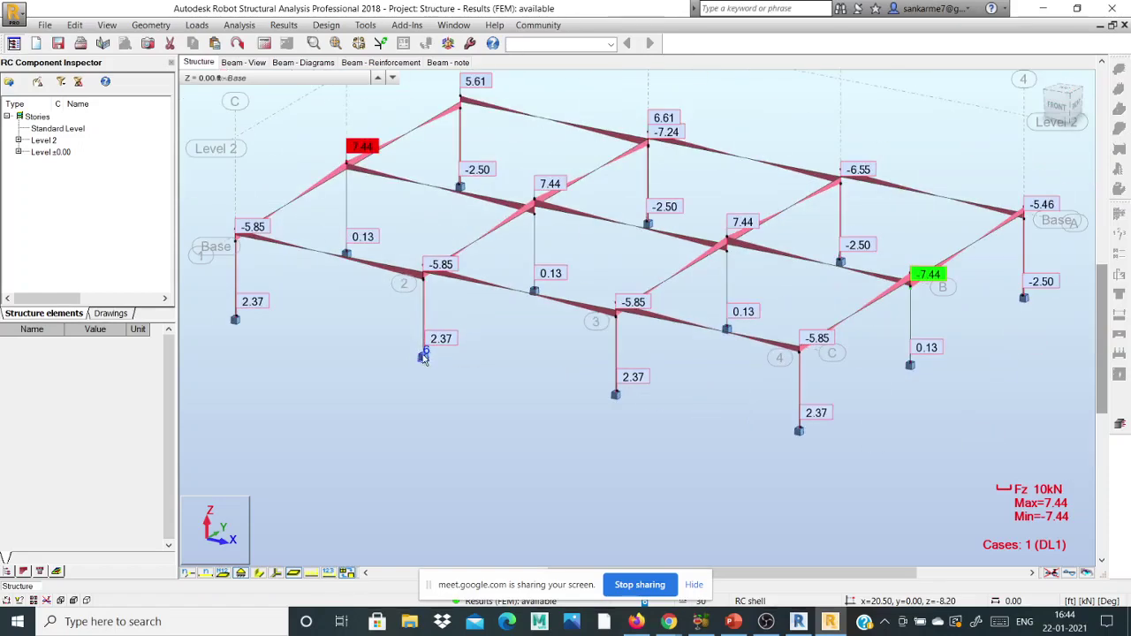
scroll(424, 361, up, 5)
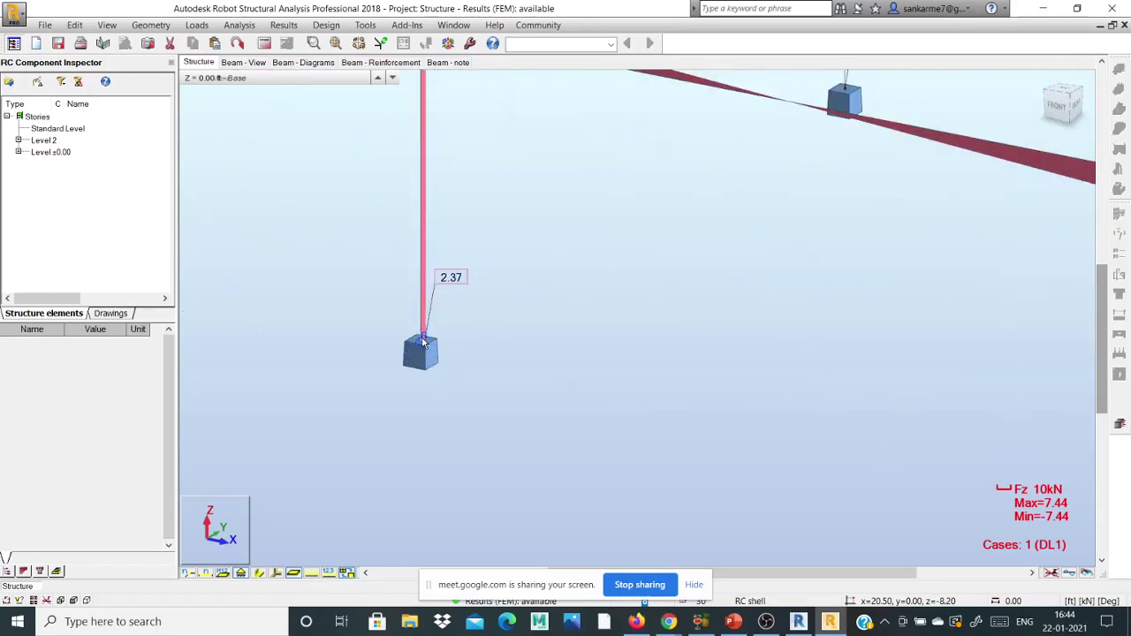
click(424, 340)
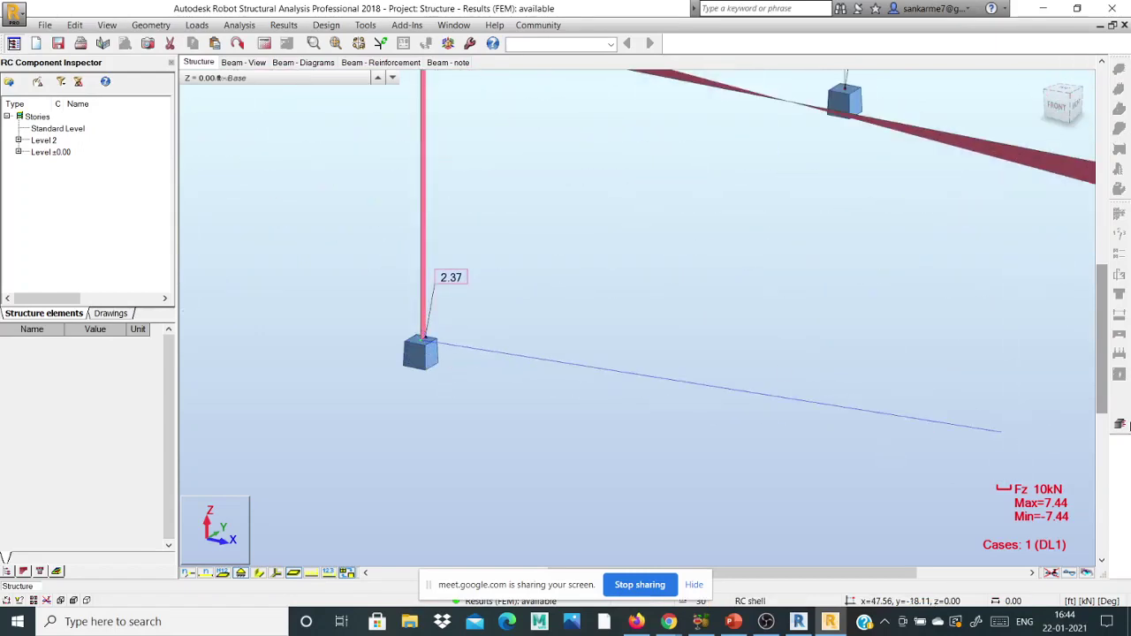
click(1119, 426)
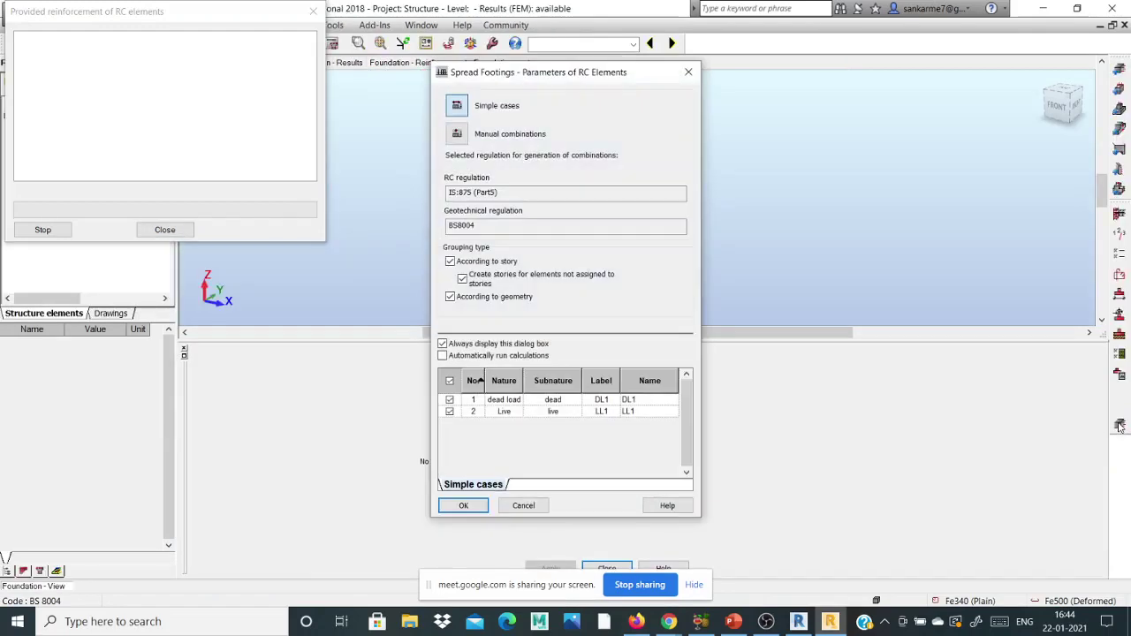
click(470, 506)
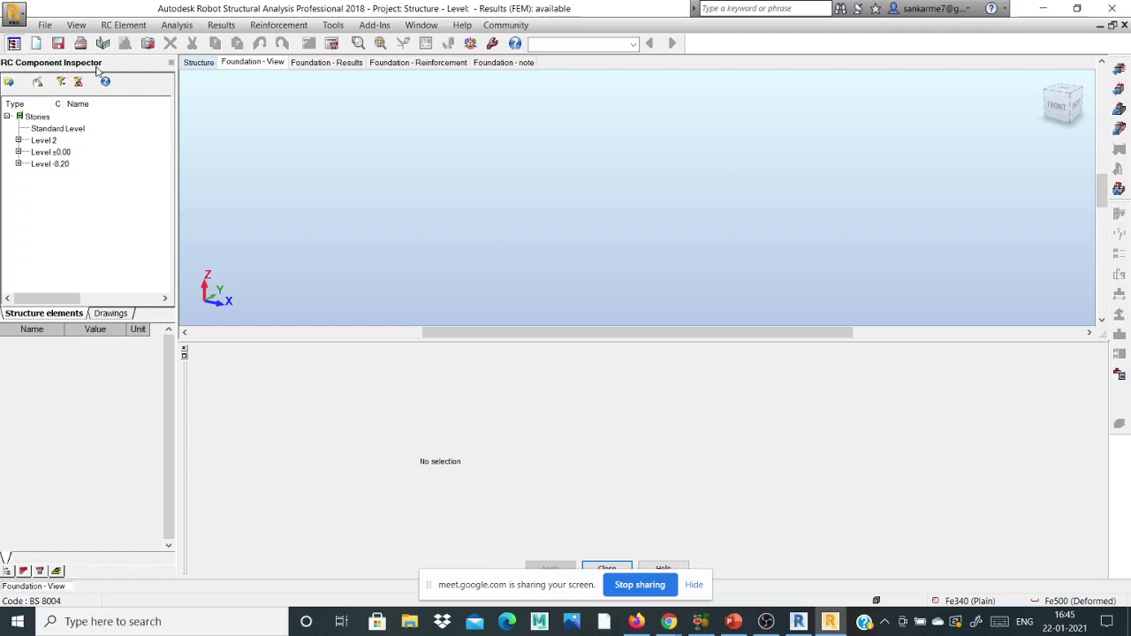
Step: Open the foundation on Level -8.20 and show the whole footing with its dimensions
click(17, 140)
click(18, 176)
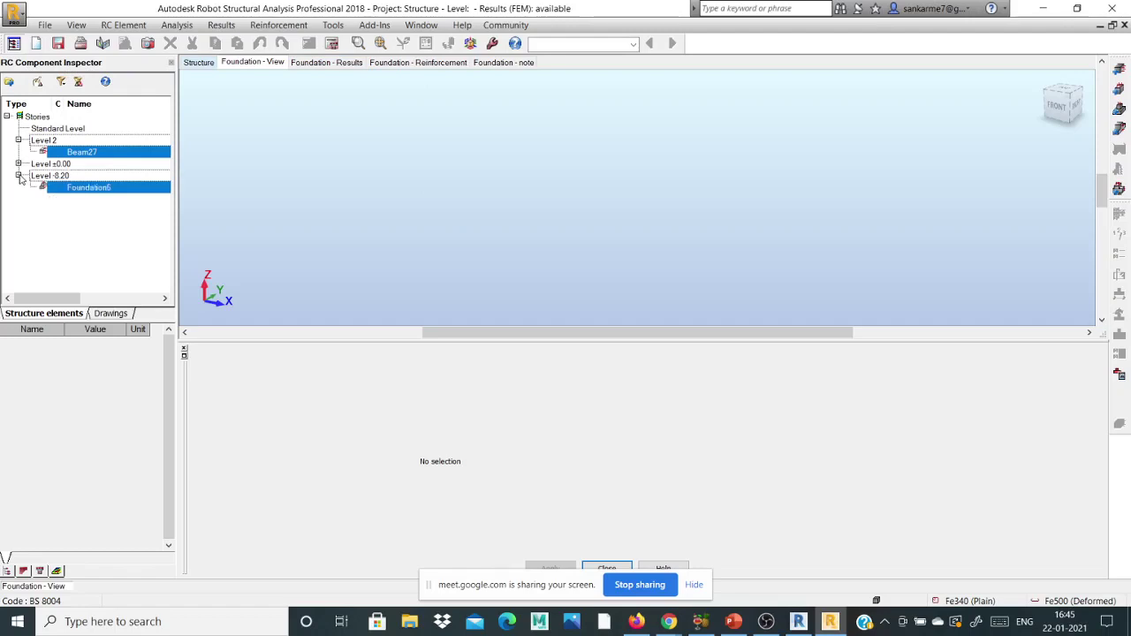
click(66, 189)
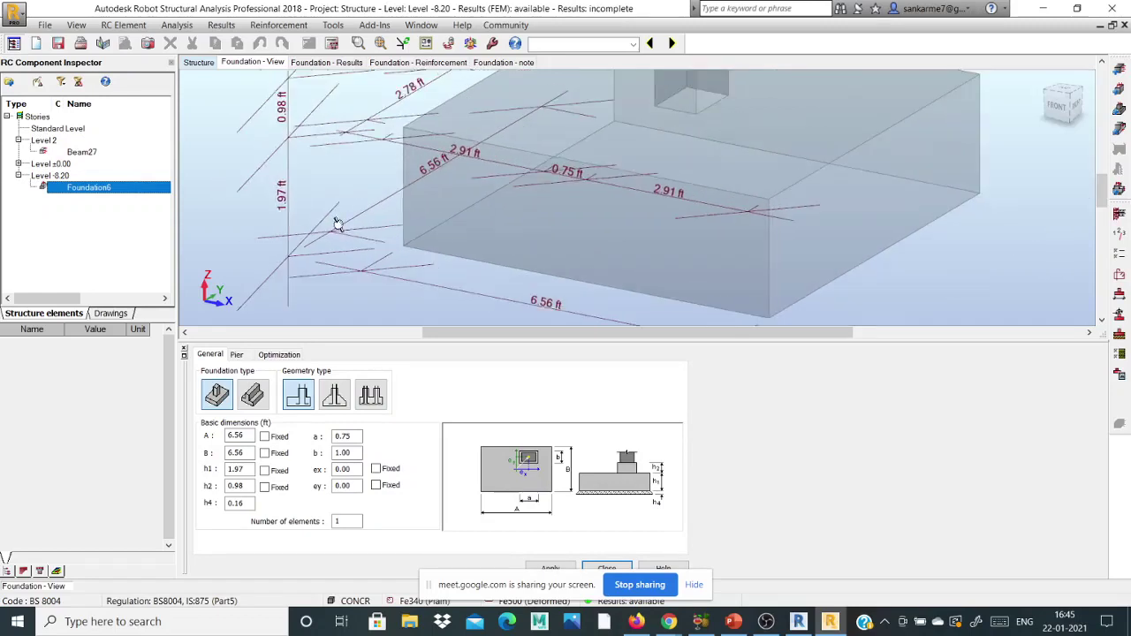
scroll(428, 203, down, 3)
middle_drag(569, 251, 696, 223)
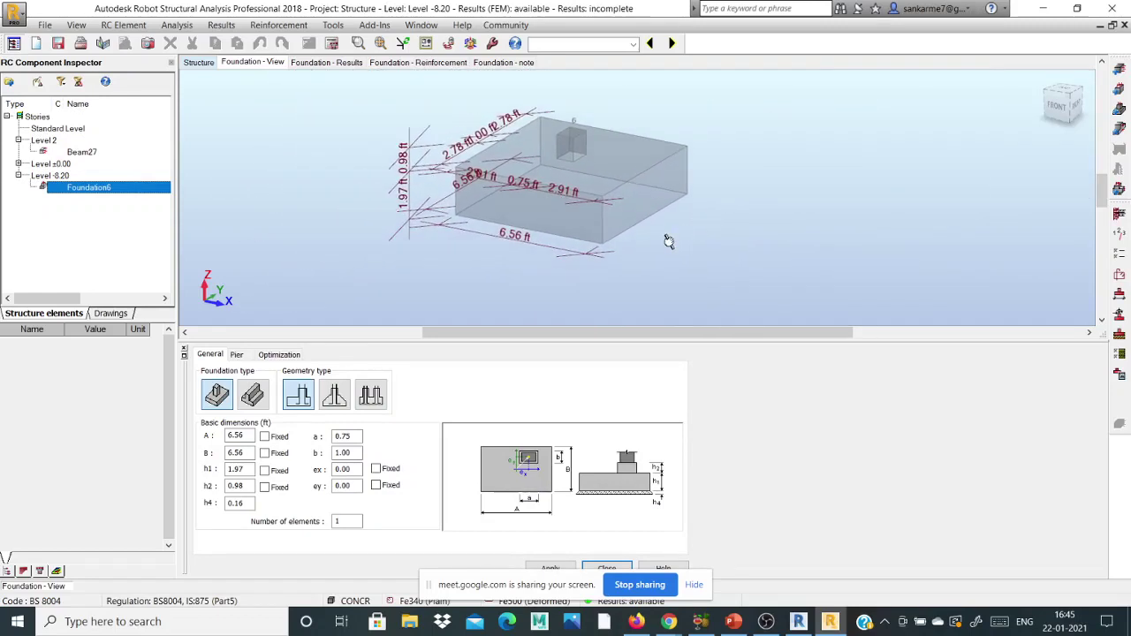
scroll(577, 162, up, 1)
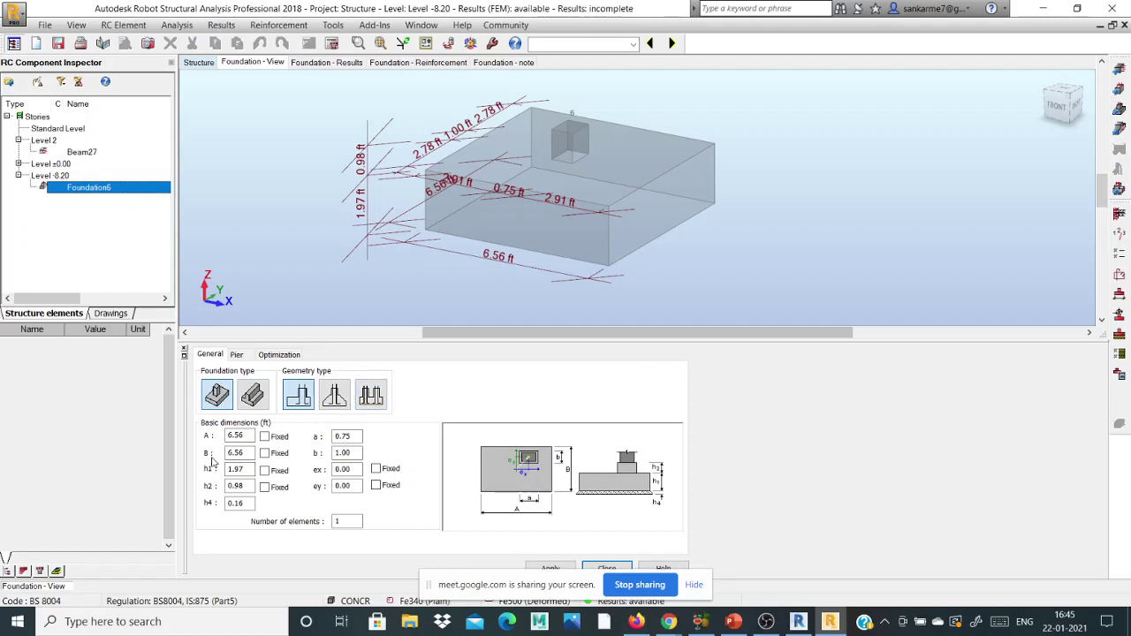
Step: Mark the footing's A and B dimensions and its ex and ey eccentricities as fixed, and apply the geometry
click(265, 437)
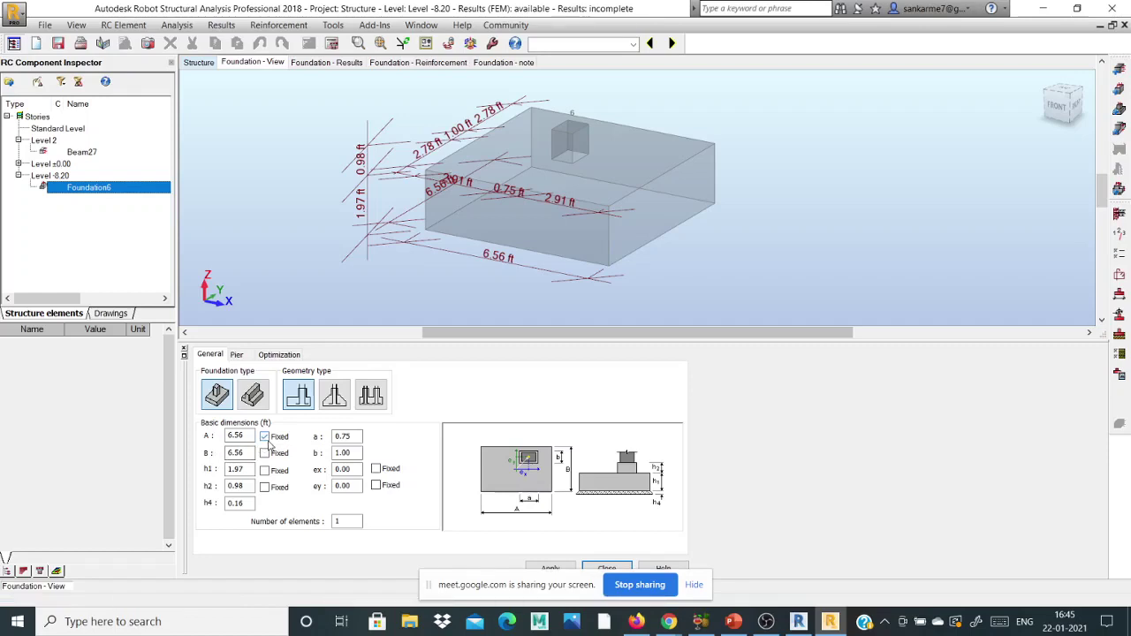
click(265, 454)
click(239, 452)
click(375, 469)
click(377, 486)
click(352, 469)
click(550, 567)
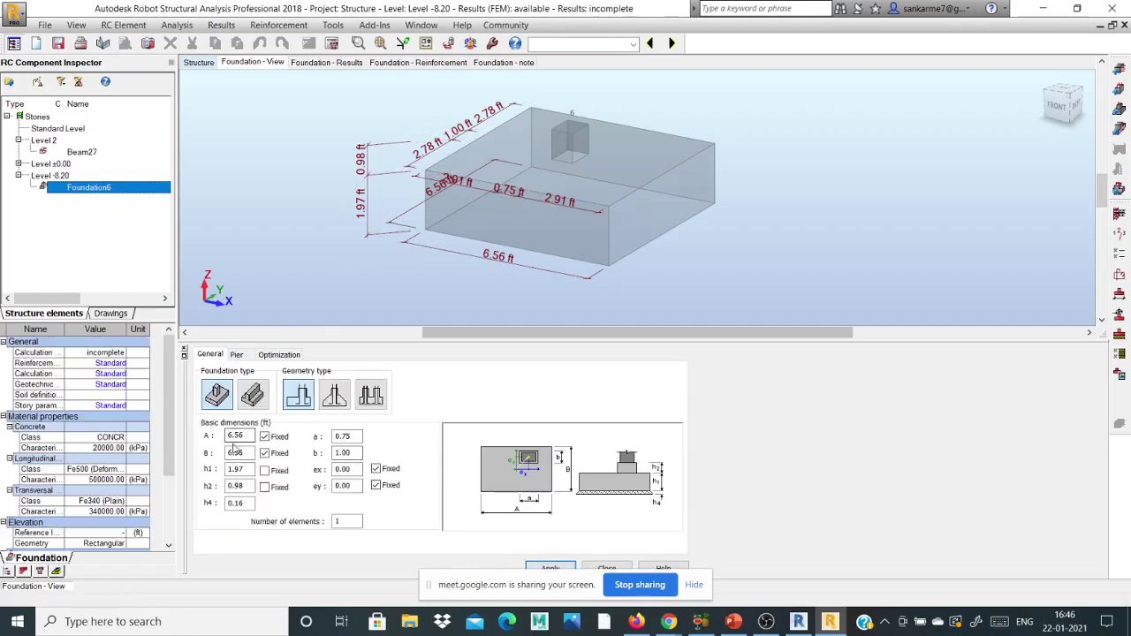
scroll(591, 112, up, 2)
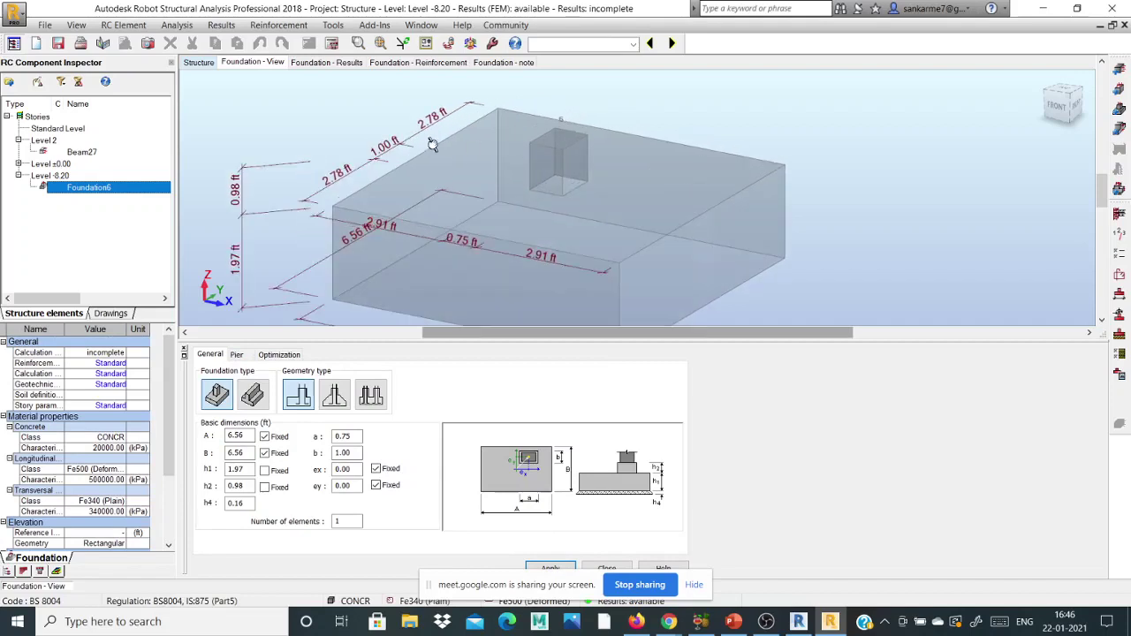
Step: Calculate the spread footing with drawings generated for the calculated element, and dismiss the calculation messages
scroll(380, 166, down, 2)
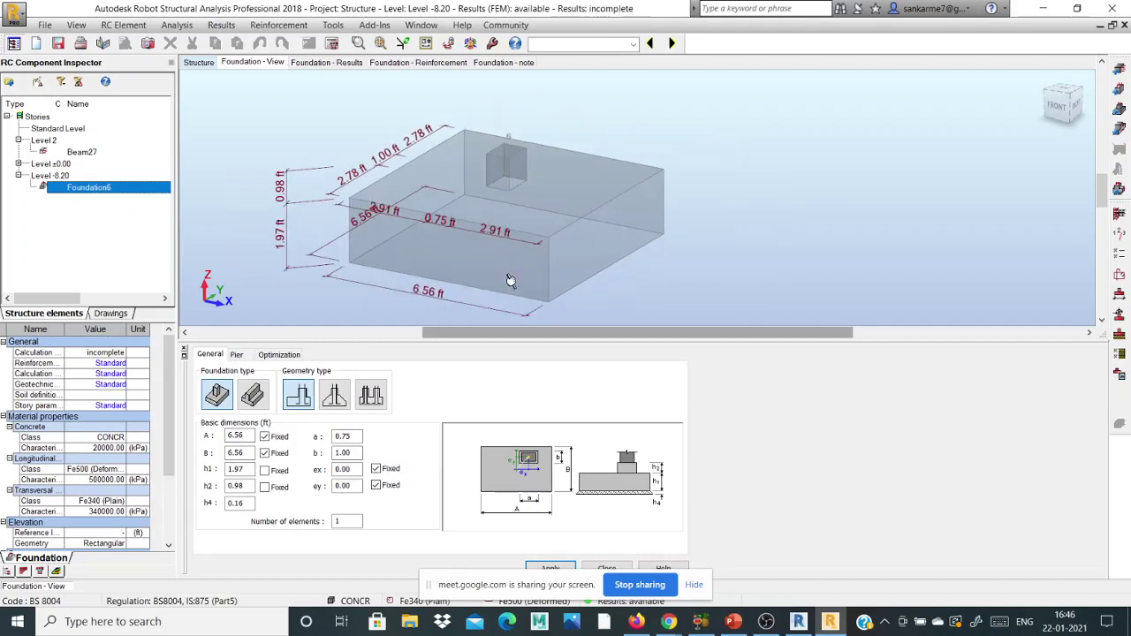
click(324, 64)
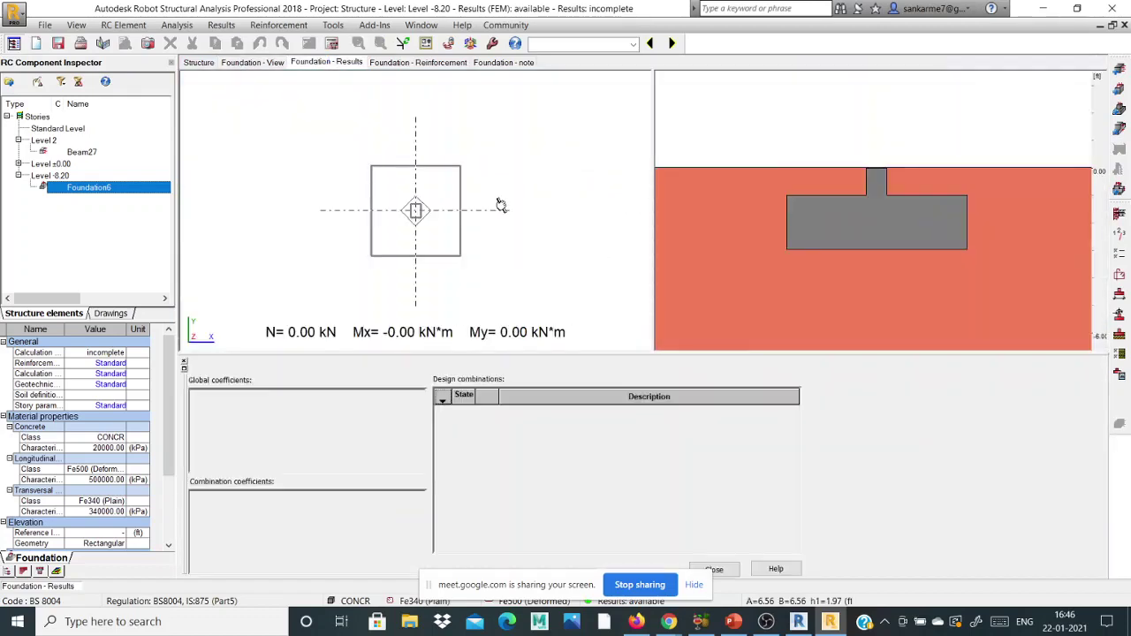
click(253, 64)
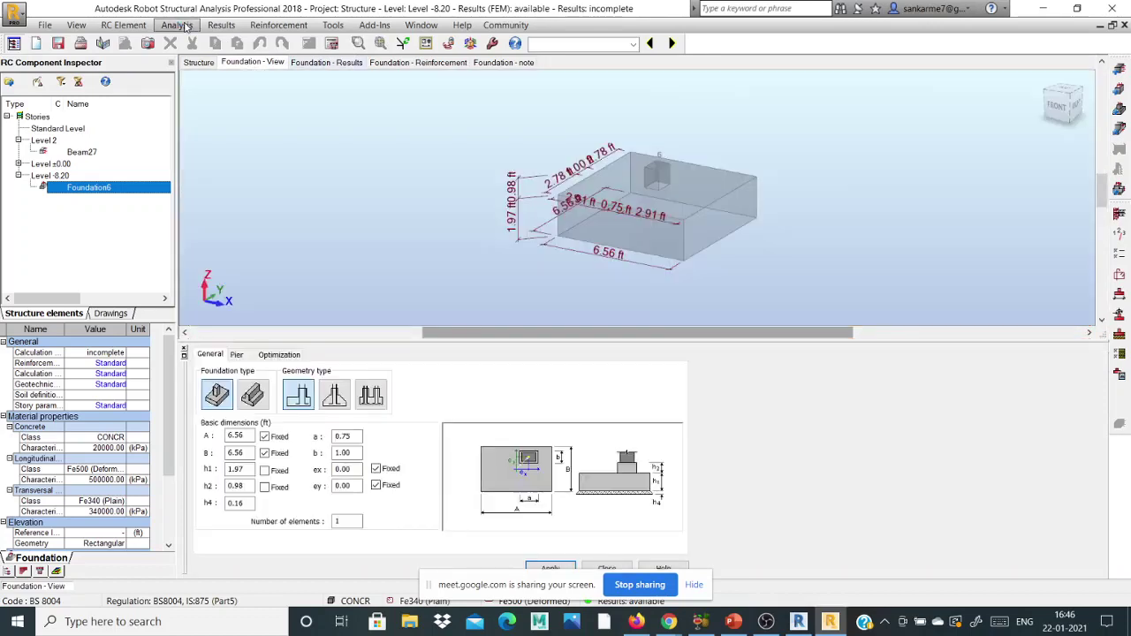
click(181, 24)
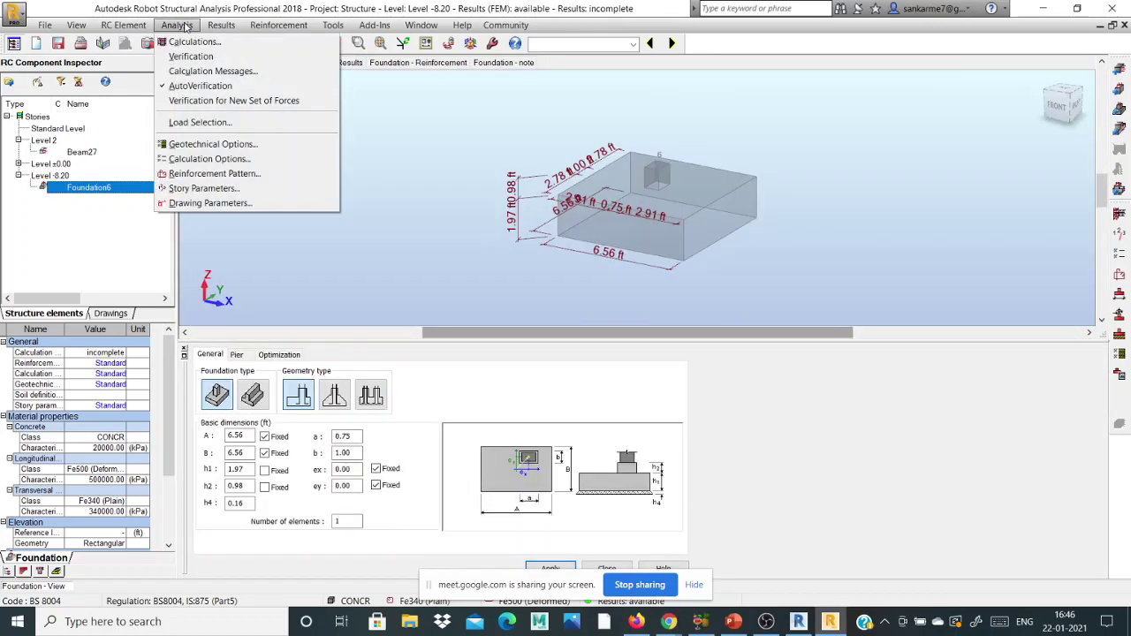
click(195, 42)
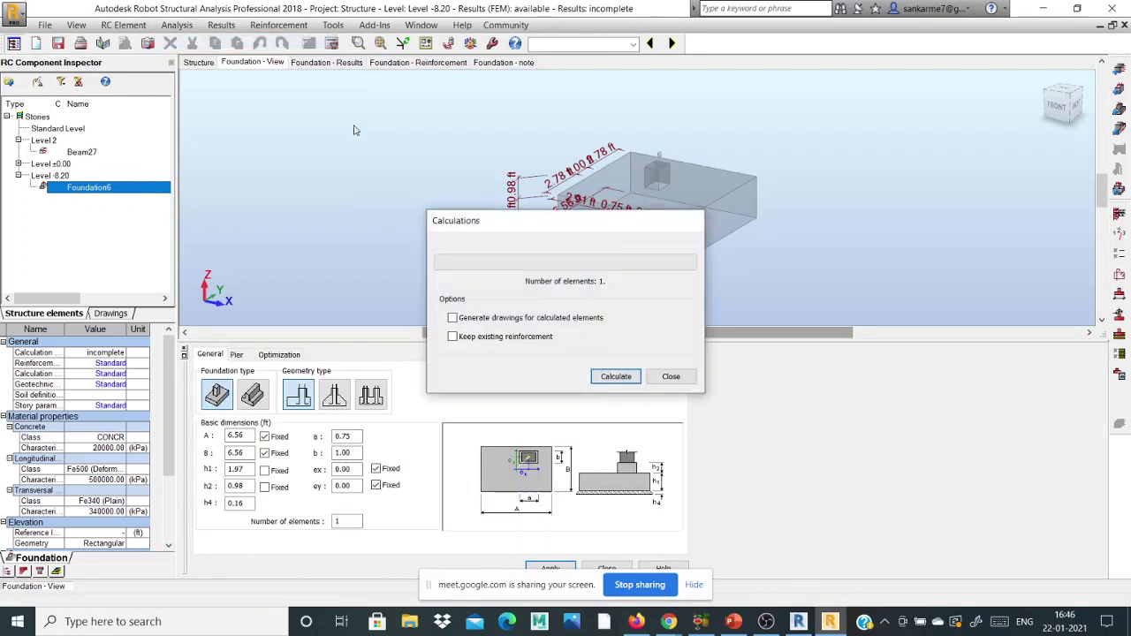
click(518, 318)
click(616, 377)
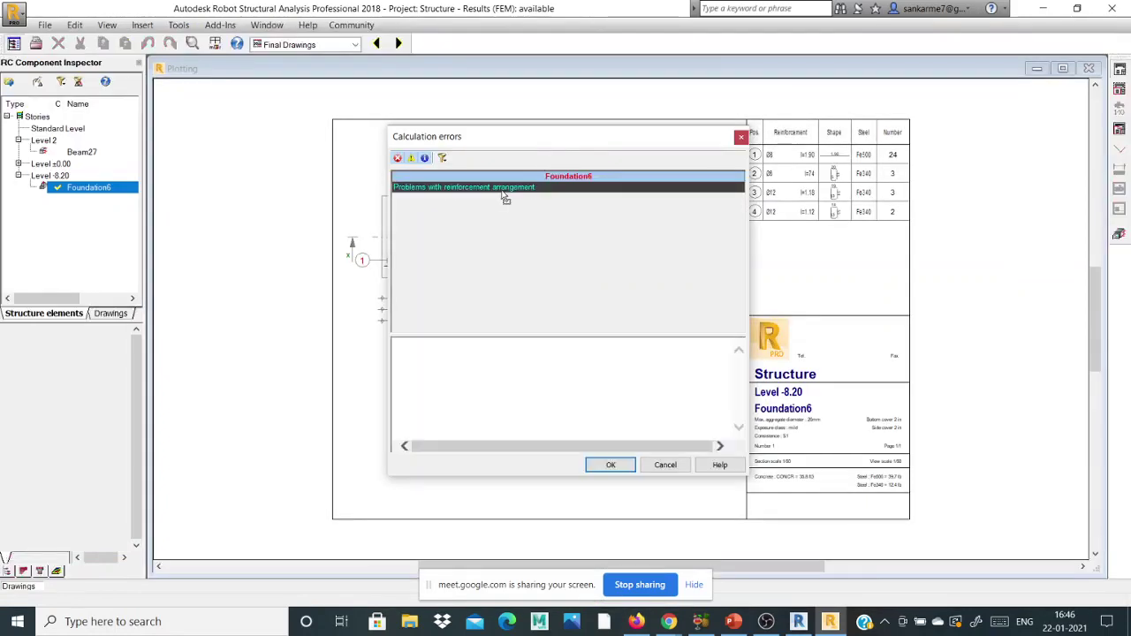
click(672, 466)
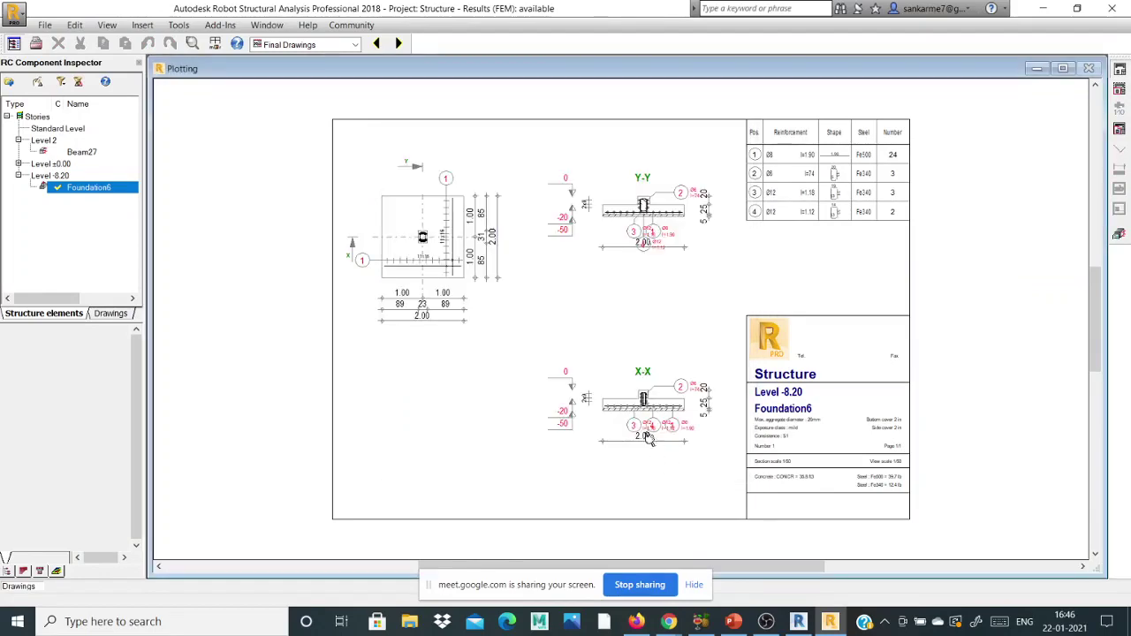
Step: Examine the footing drawing's plan, Y-Y and X-X sections and bar schedule, and return to the foundation geometry
scroll(452, 212, up, 2)
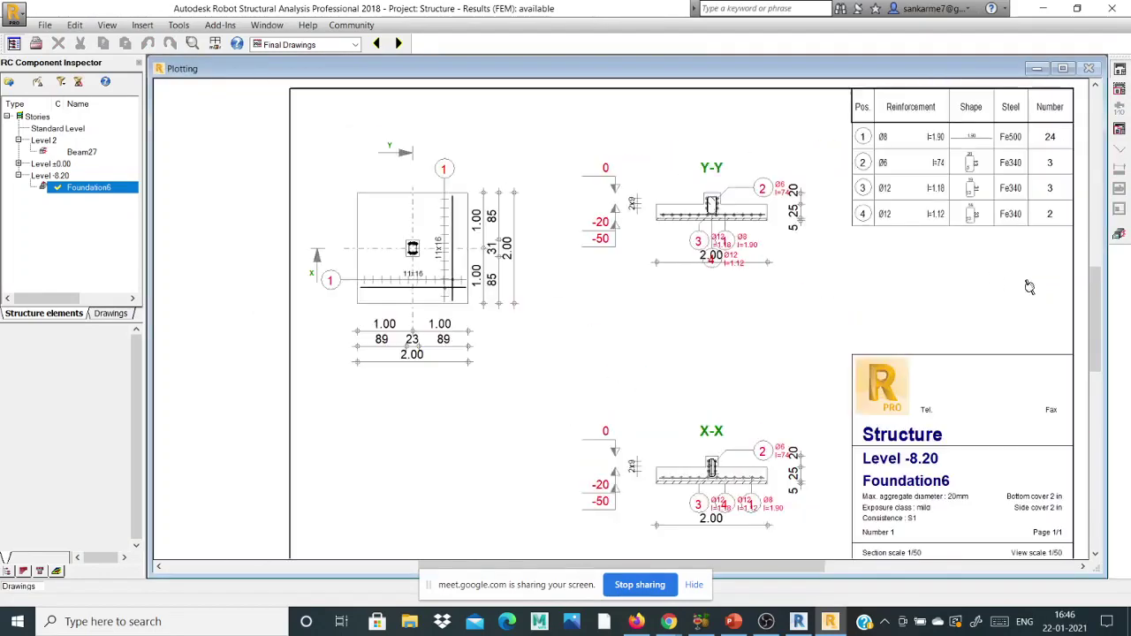
scroll(489, 227, up, 2)
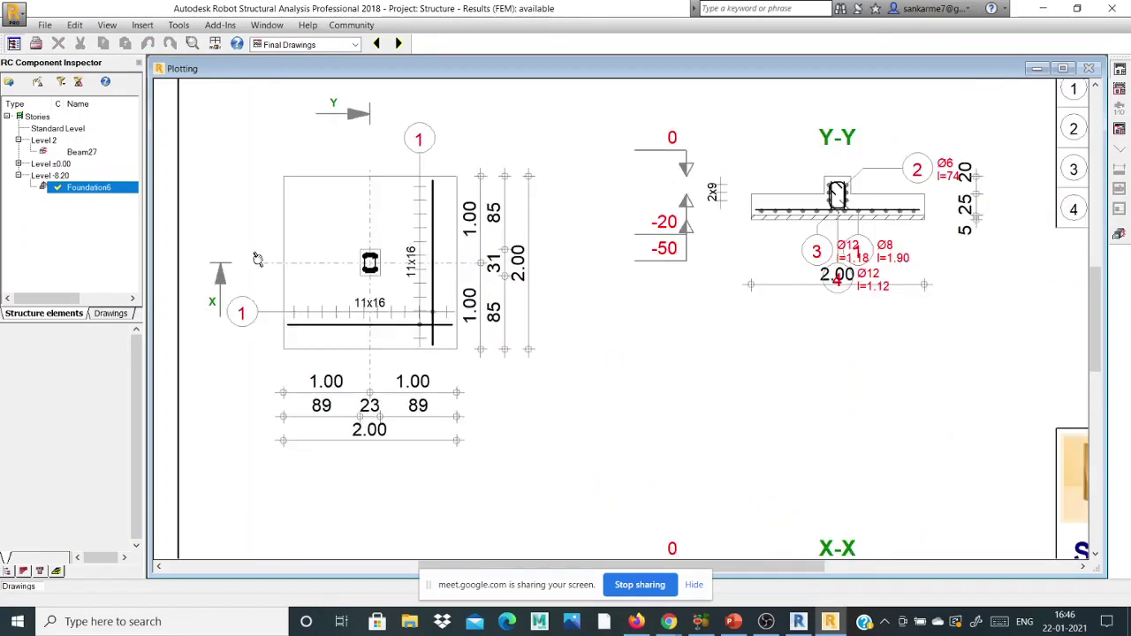
scroll(256, 258, up, 1)
scroll(292, 212, down, 2)
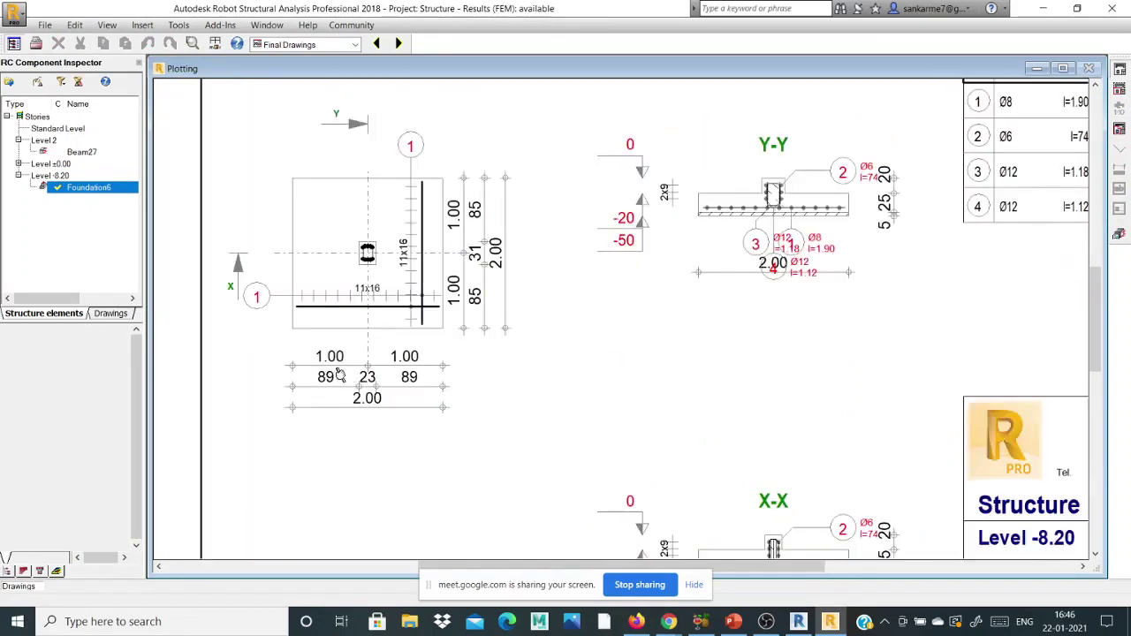
scroll(740, 285, down, 2)
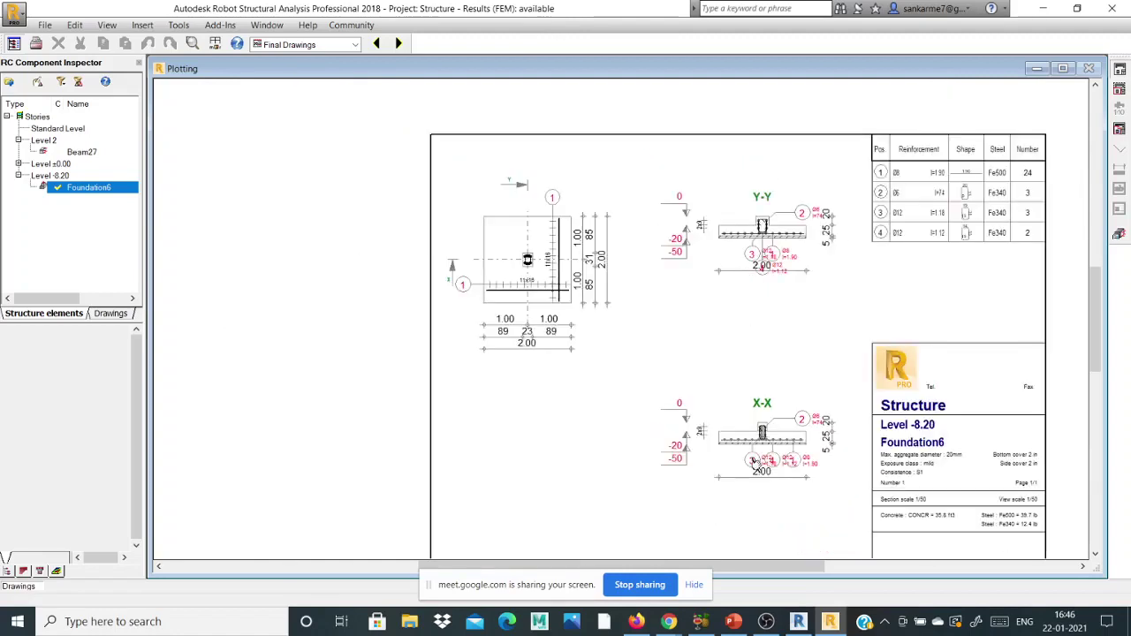
scroll(752, 461, up, 1)
scroll(686, 370, down, 2)
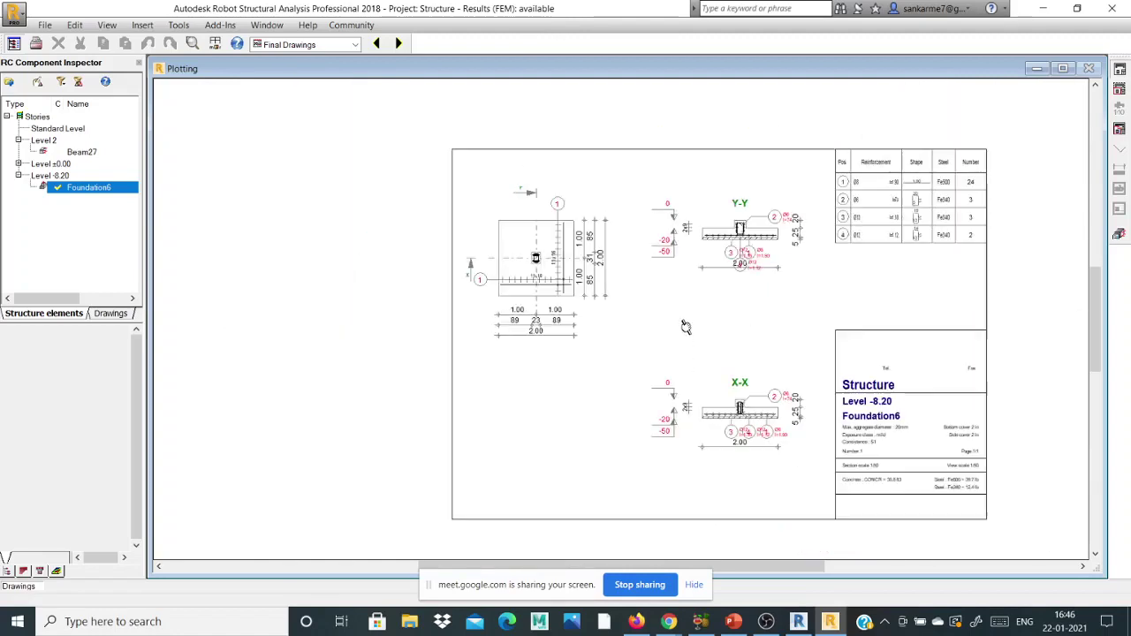
click(1120, 235)
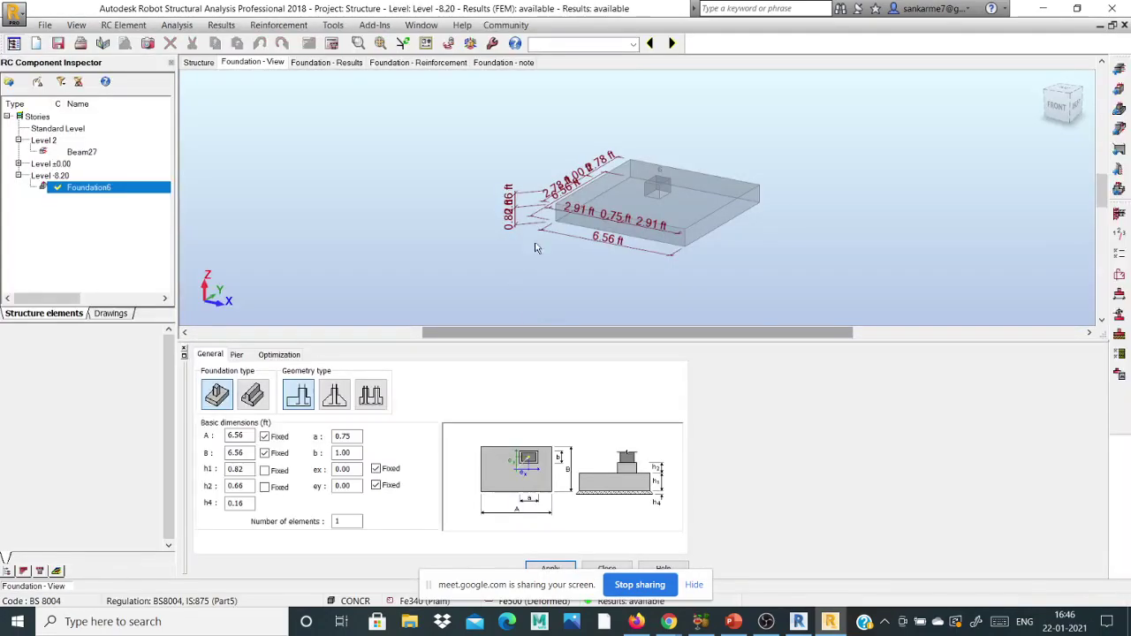
Step: Try to enter 8 ft for the footing's A and B dimensions and mark both as fixed
click(264, 437)
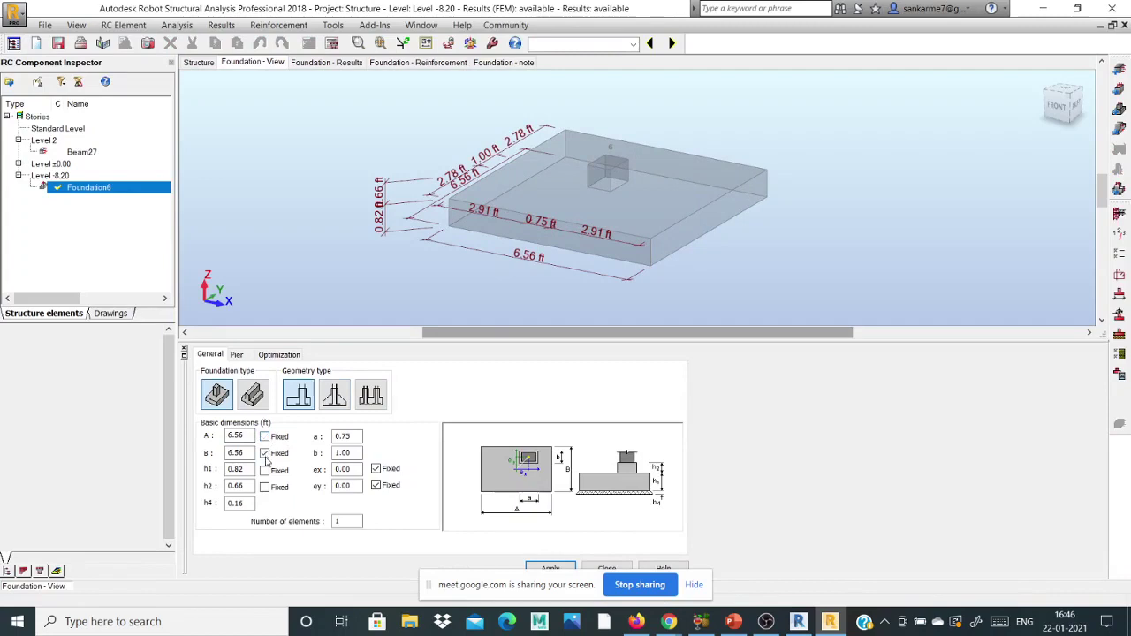
click(265, 453)
drag(253, 437, 221, 439)
text(8)
key(Tab)
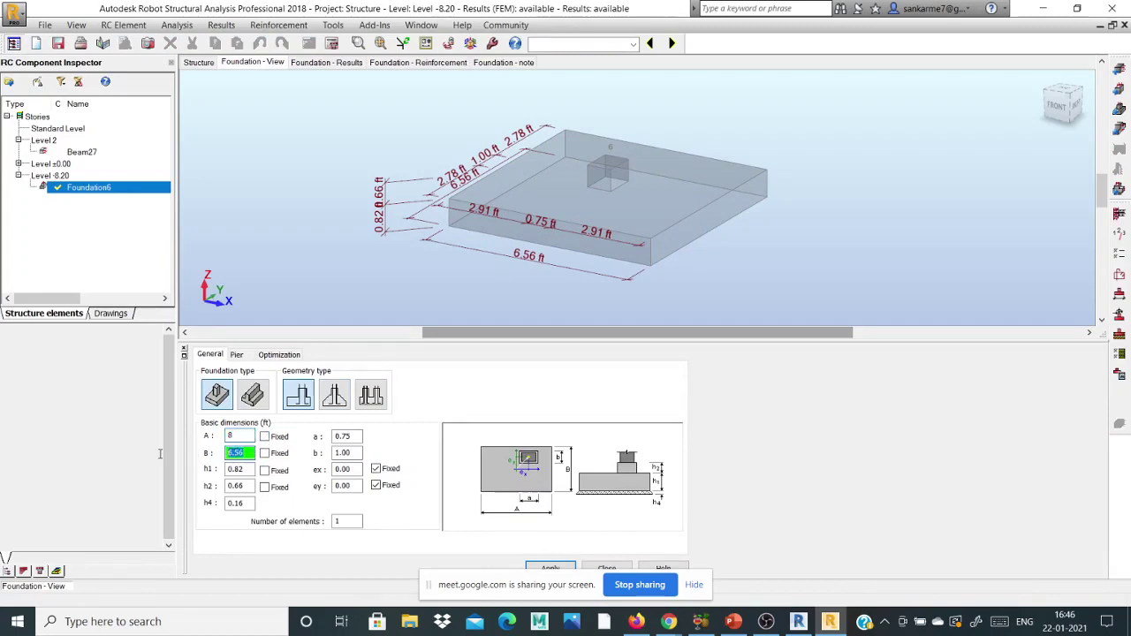
text(8)
click(264, 436)
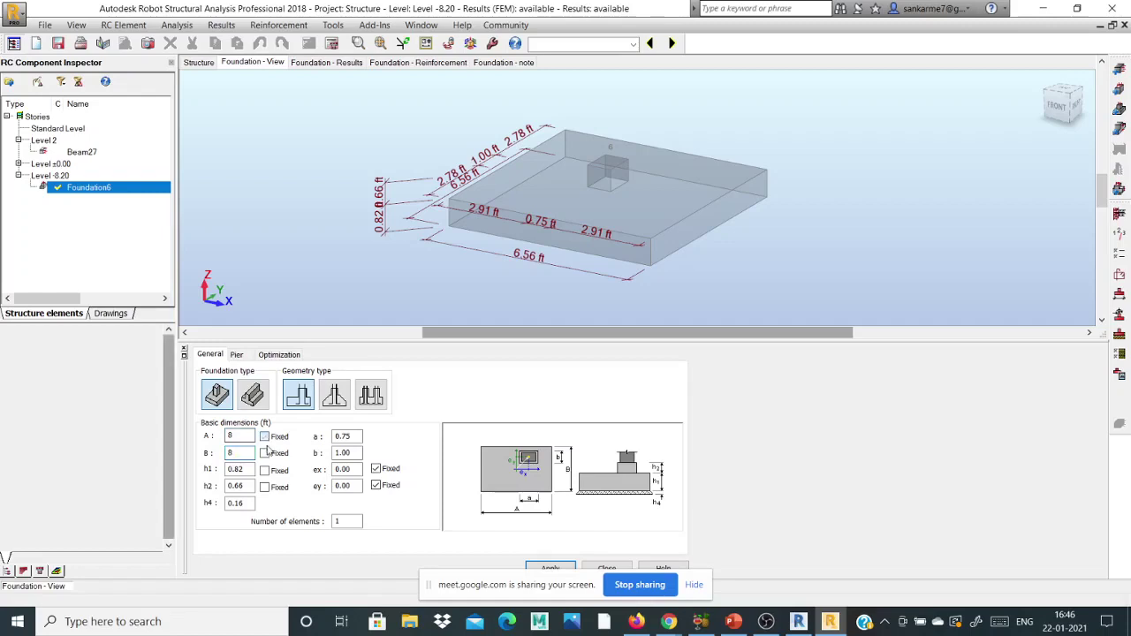
click(264, 453)
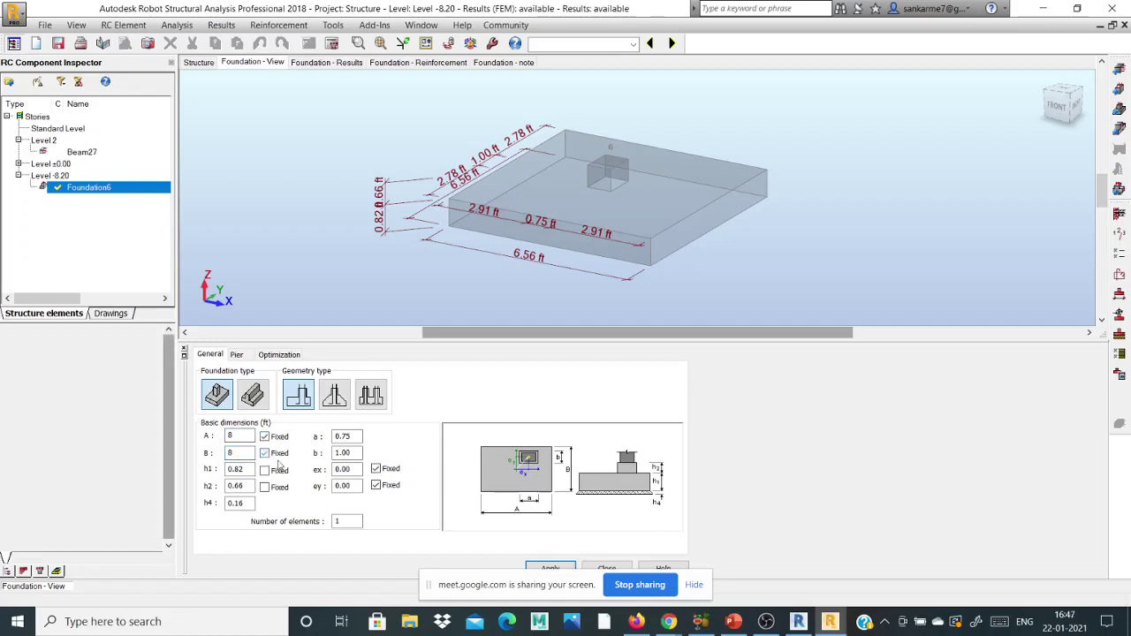
Step: Calculate the footing without generating drawings, and dismiss the calculation messages
click(177, 25)
click(191, 42)
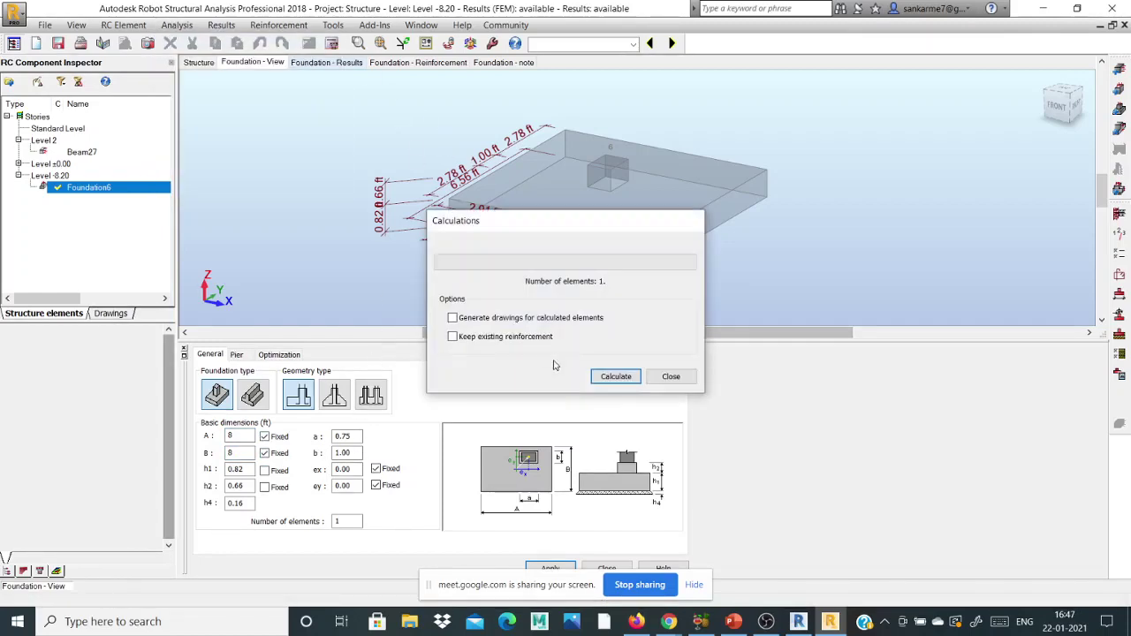
click(610, 377)
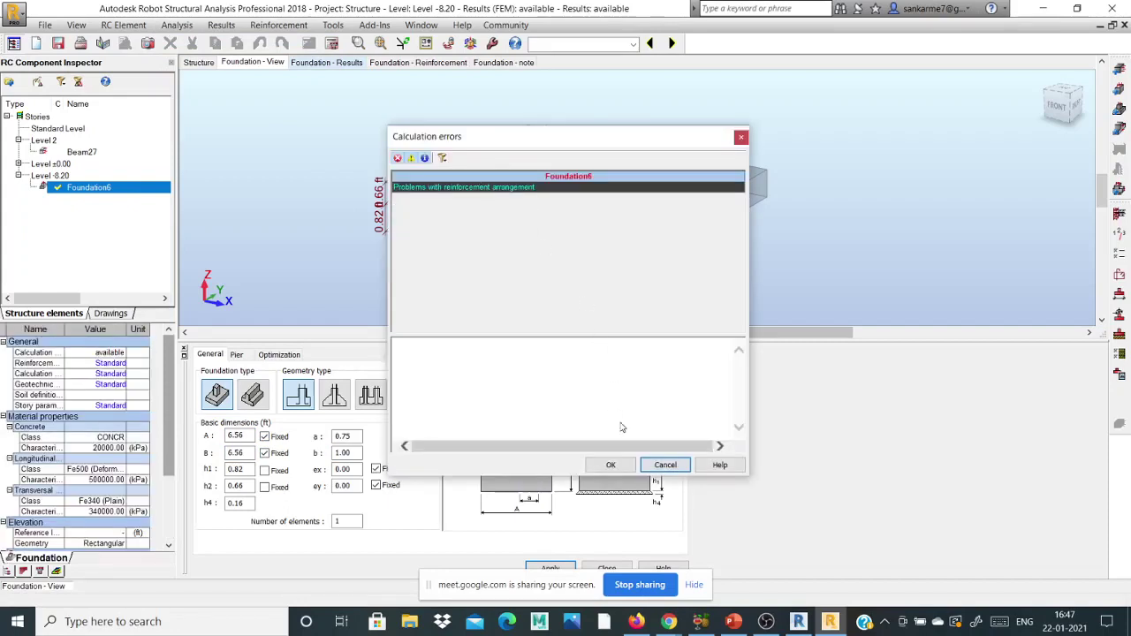
click(665, 465)
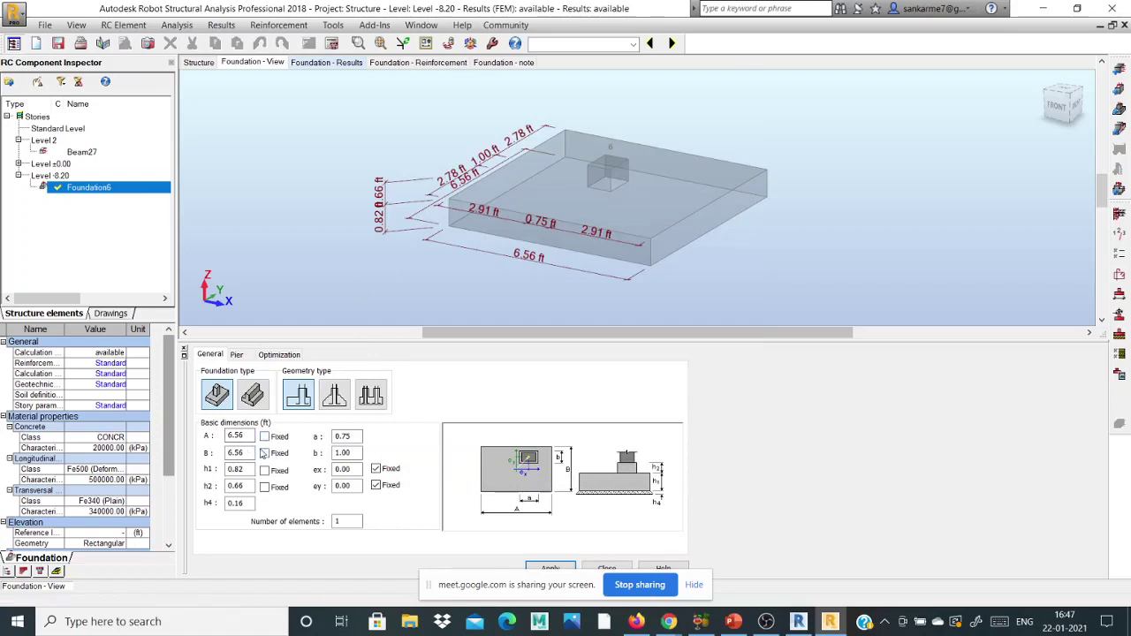
Step: Set the footing's A and B dimensions to 8 ft, mark both as fixed and apply the geometry
double_click(238, 436)
text(8)
key(Tab)
text(8)
click(279, 437)
click(279, 452)
click(550, 566)
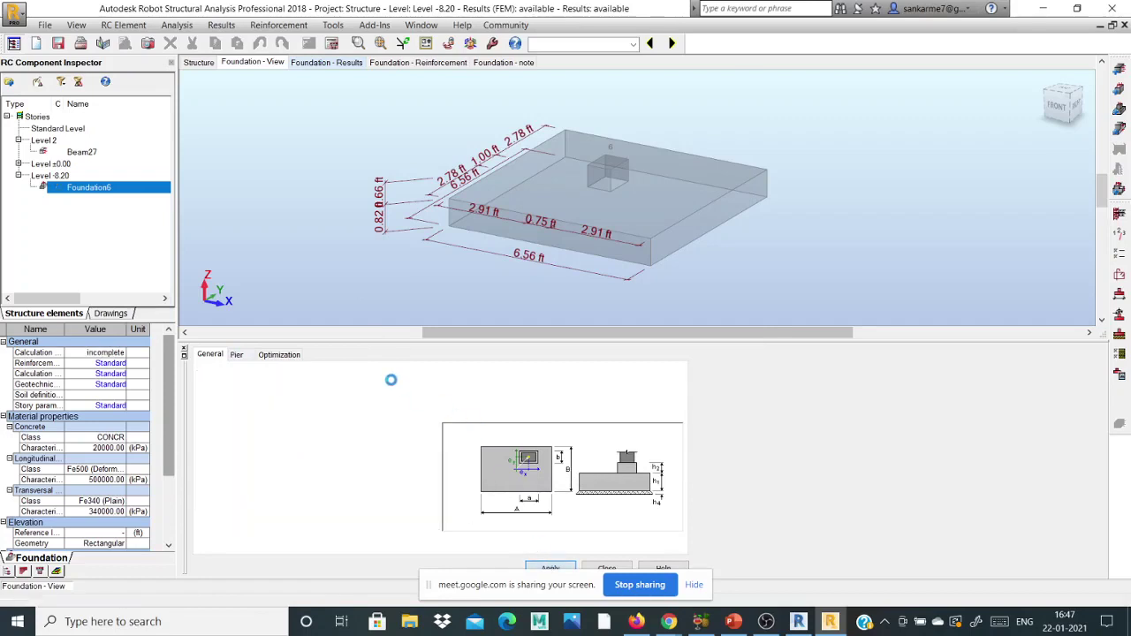
Step: Recalculate the resized 8 ft footing with drawings generated, and dismiss the calculation messages
click(177, 25)
click(196, 41)
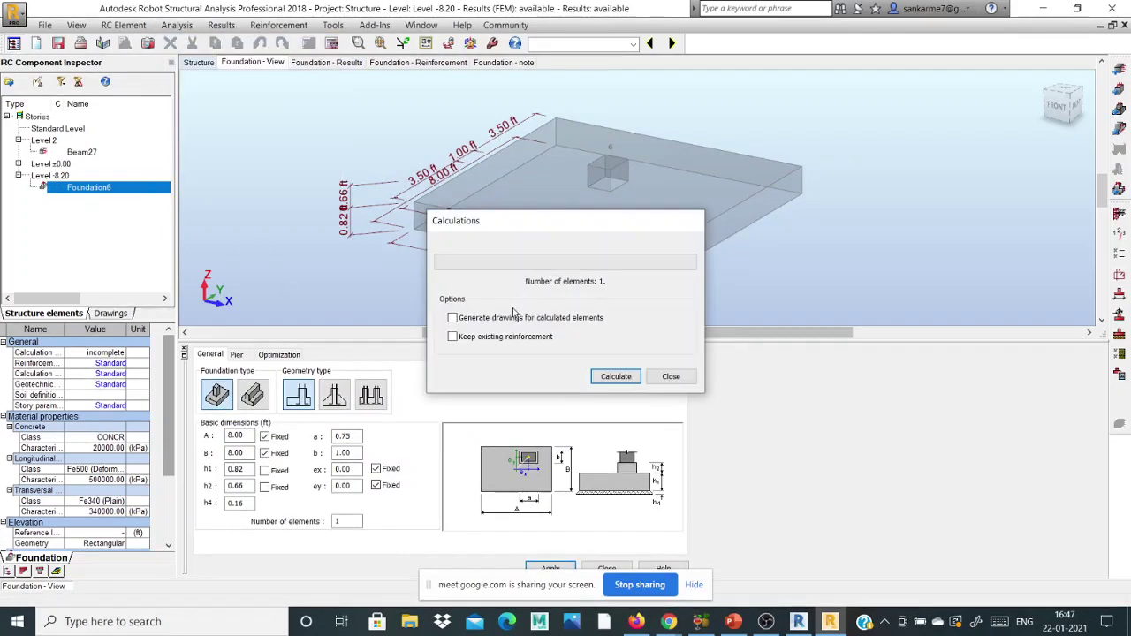
click(516, 318)
click(622, 377)
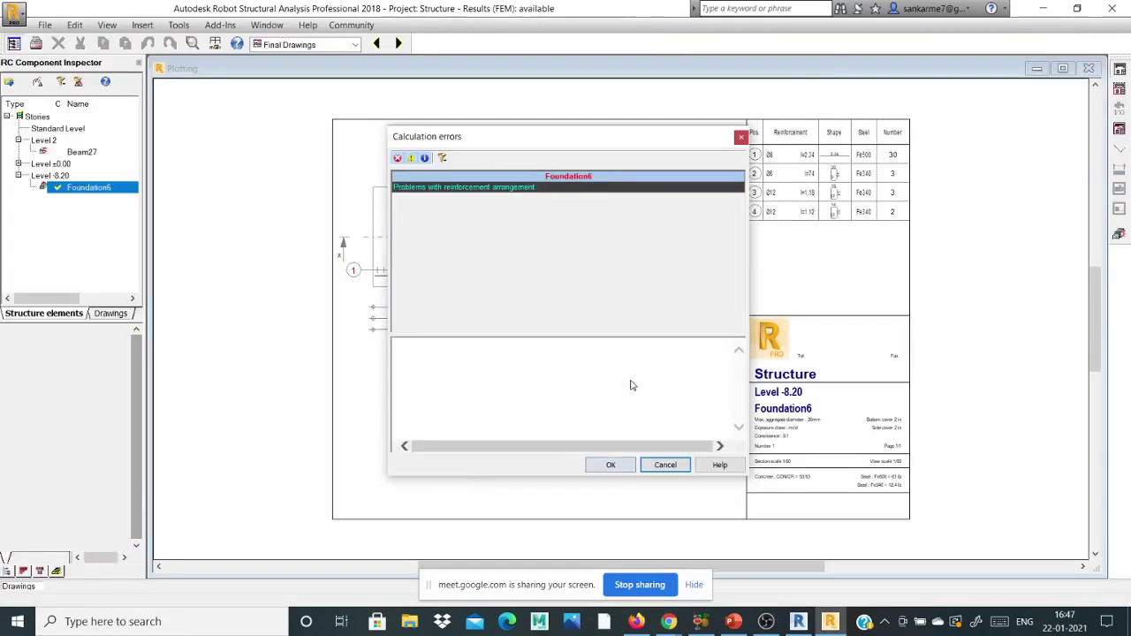
click(741, 138)
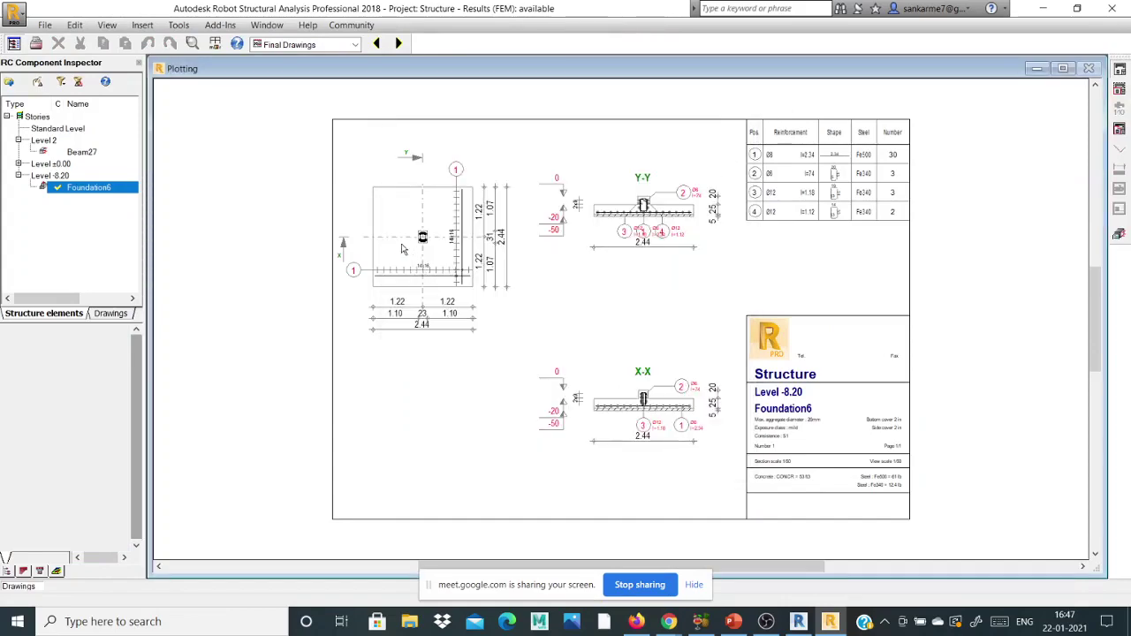
Step: Examine the resized footing's plan and sections on the drawing, and go back to the foundation geometry
scroll(403, 250, up, 3)
scroll(507, 157, down, 3)
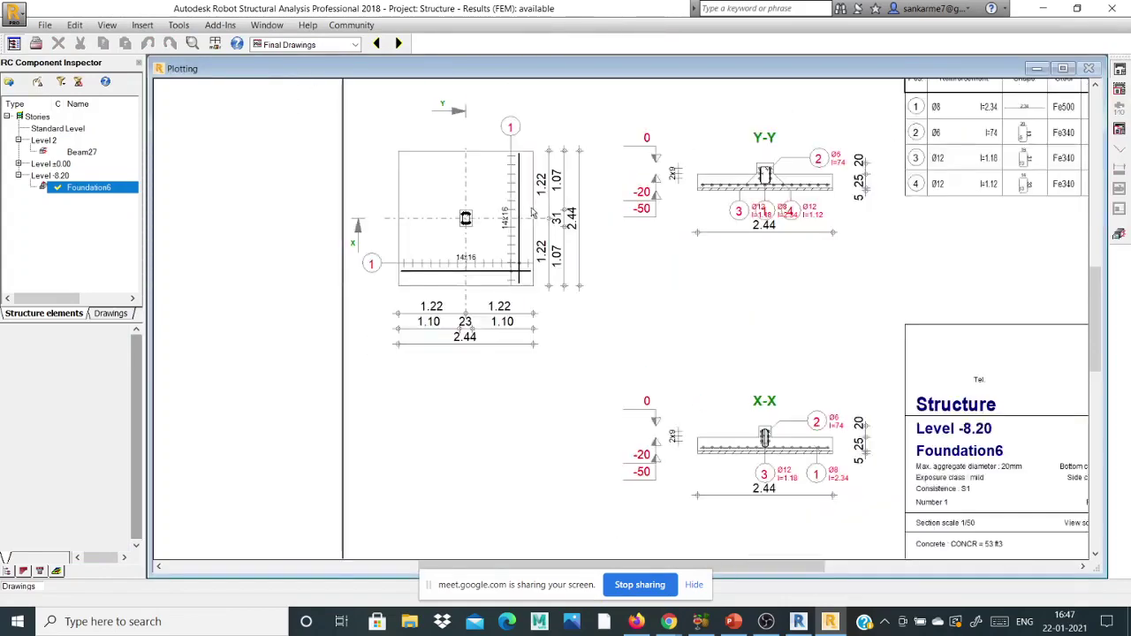
click(1038, 70)
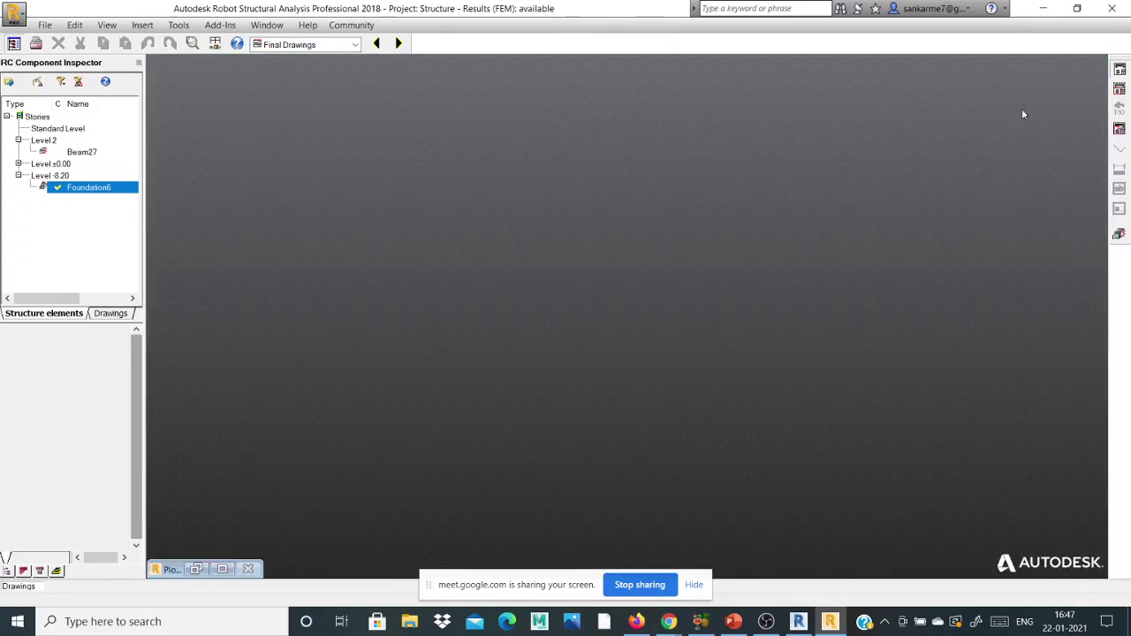
click(837, 622)
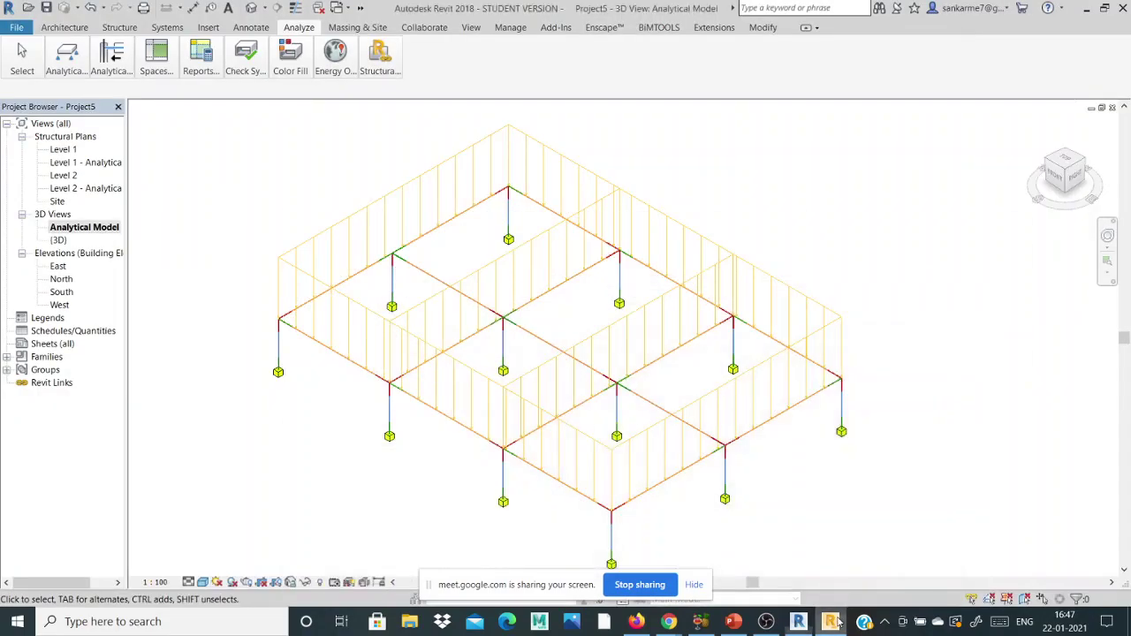
click(837, 622)
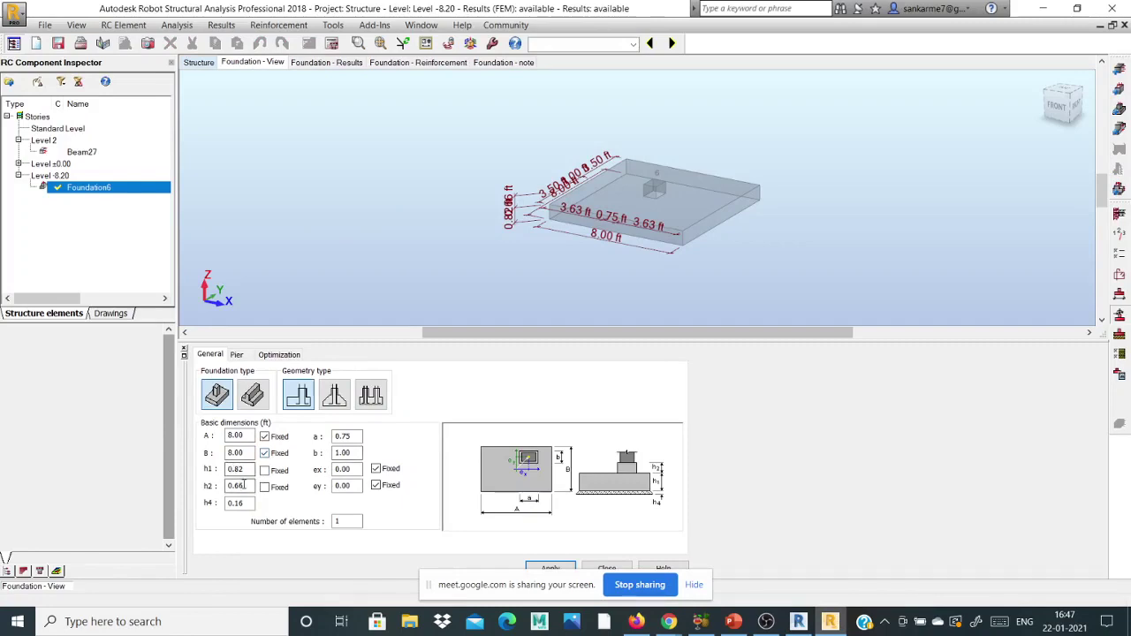
Step: Check the footing's column pier settings and review its soil pressure, stability and design combination results
click(239, 357)
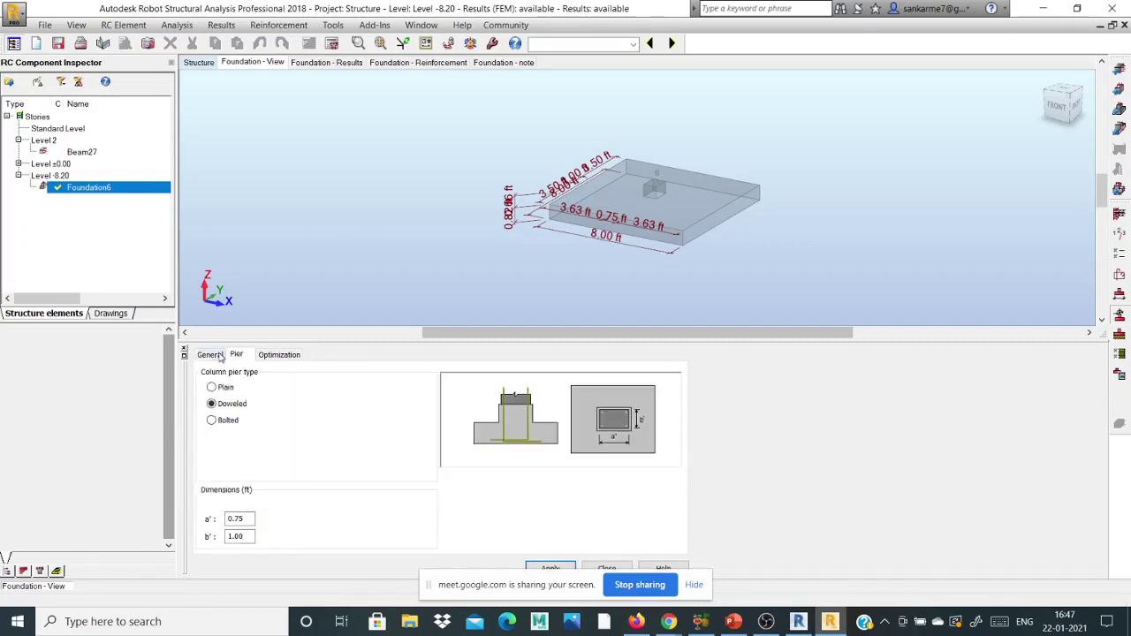
click(218, 356)
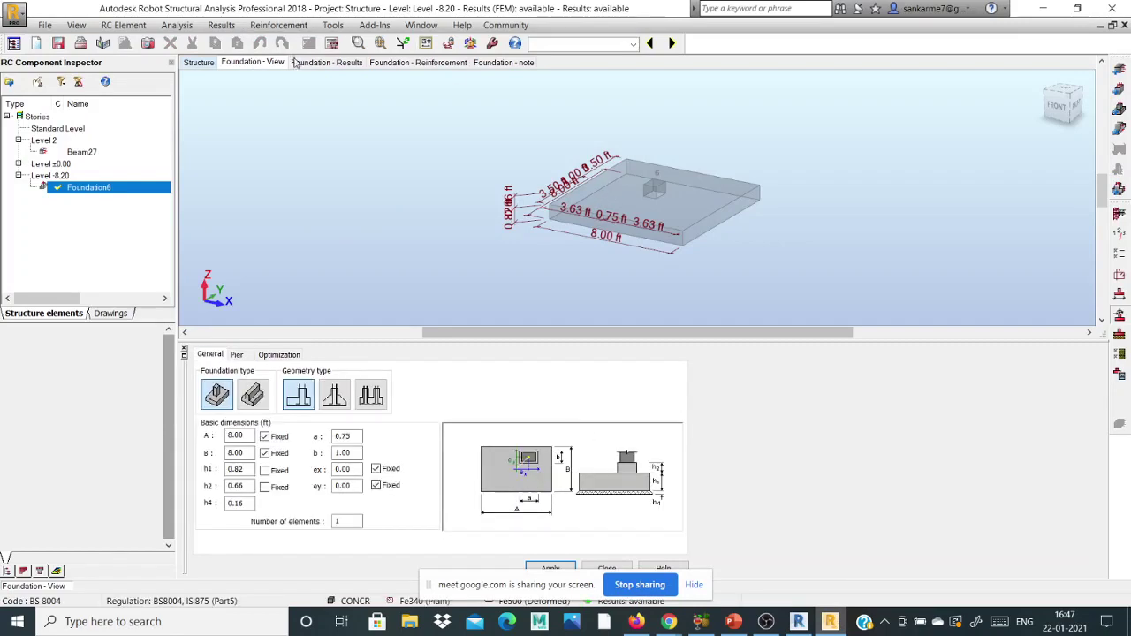
click(296, 64)
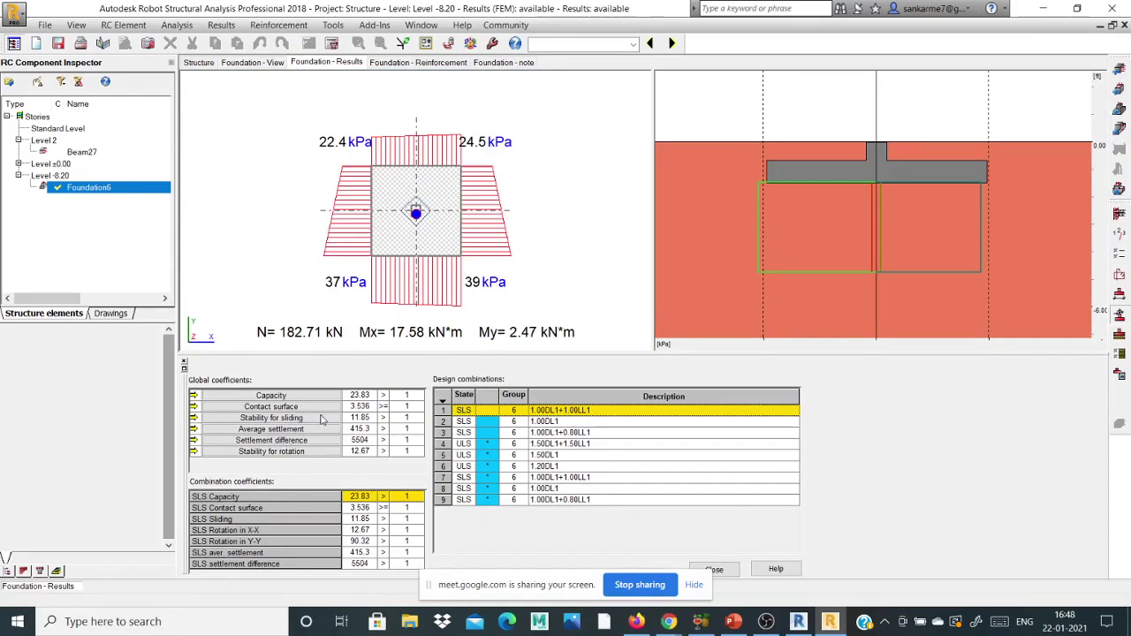
Step: Review the 8 ft footing's reinforcement layout and bar table, and read through its calculation note
click(393, 62)
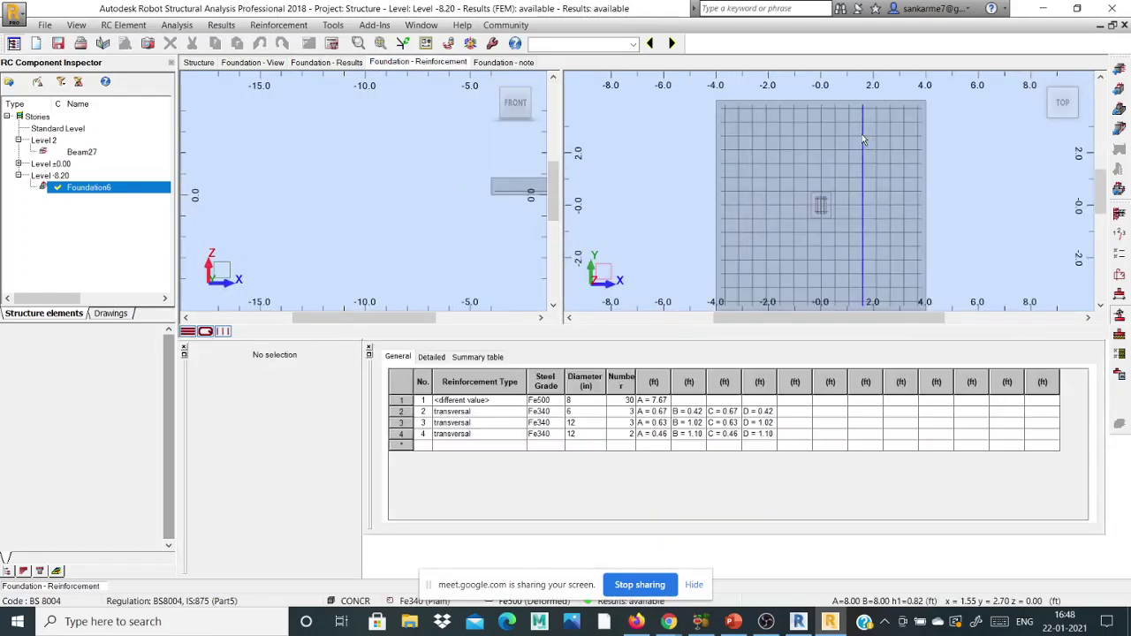
click(504, 61)
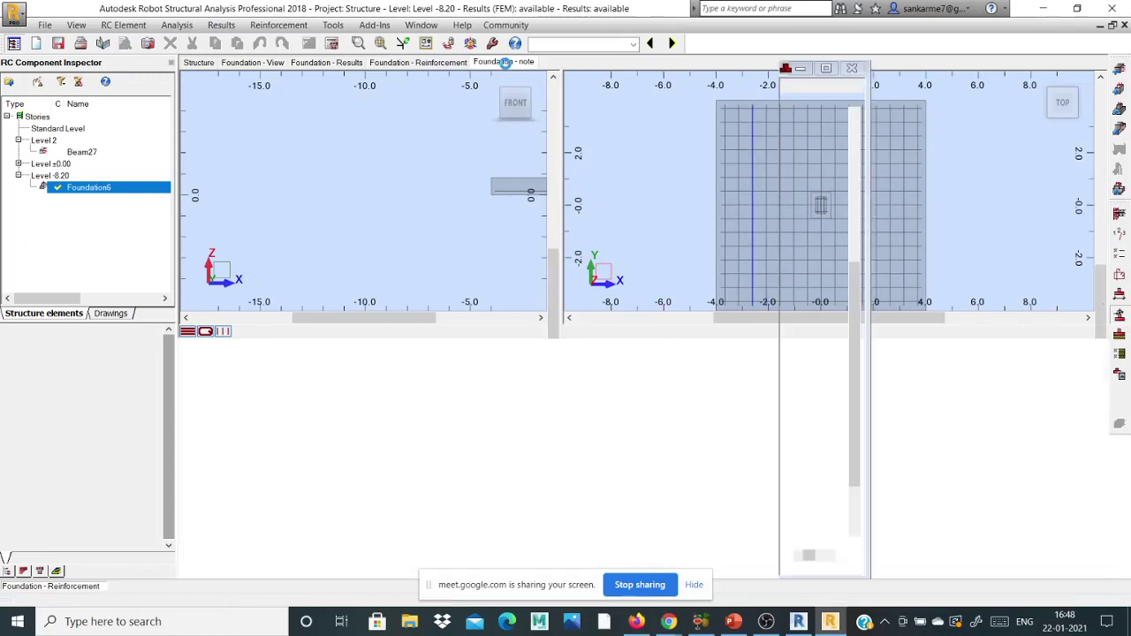
scroll(423, 330, down, 5)
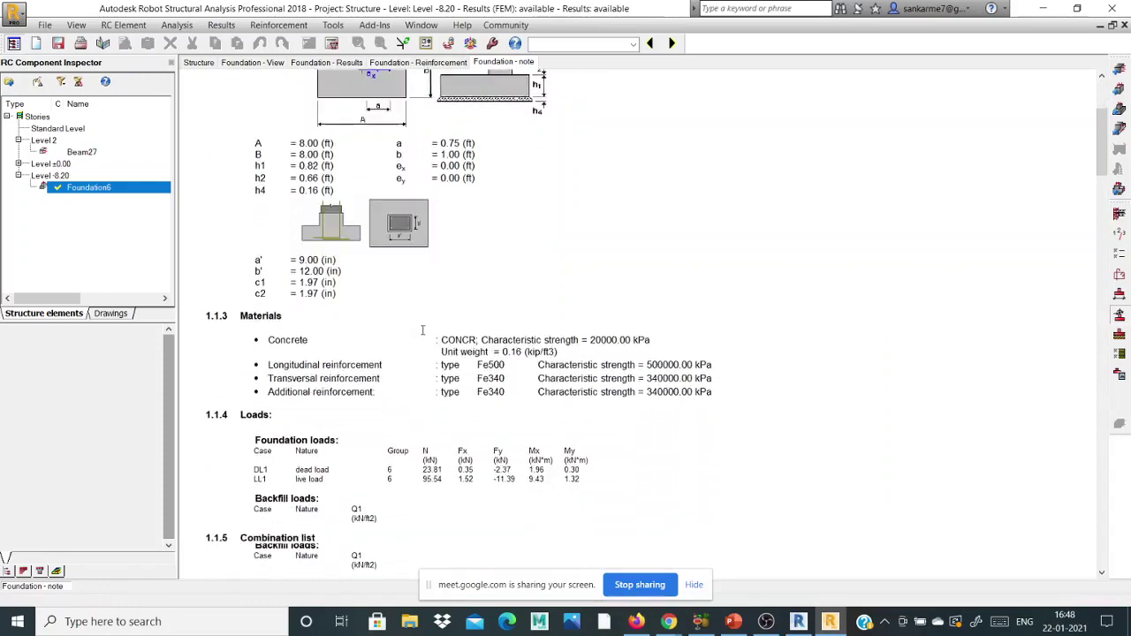
scroll(423, 331, down, 15)
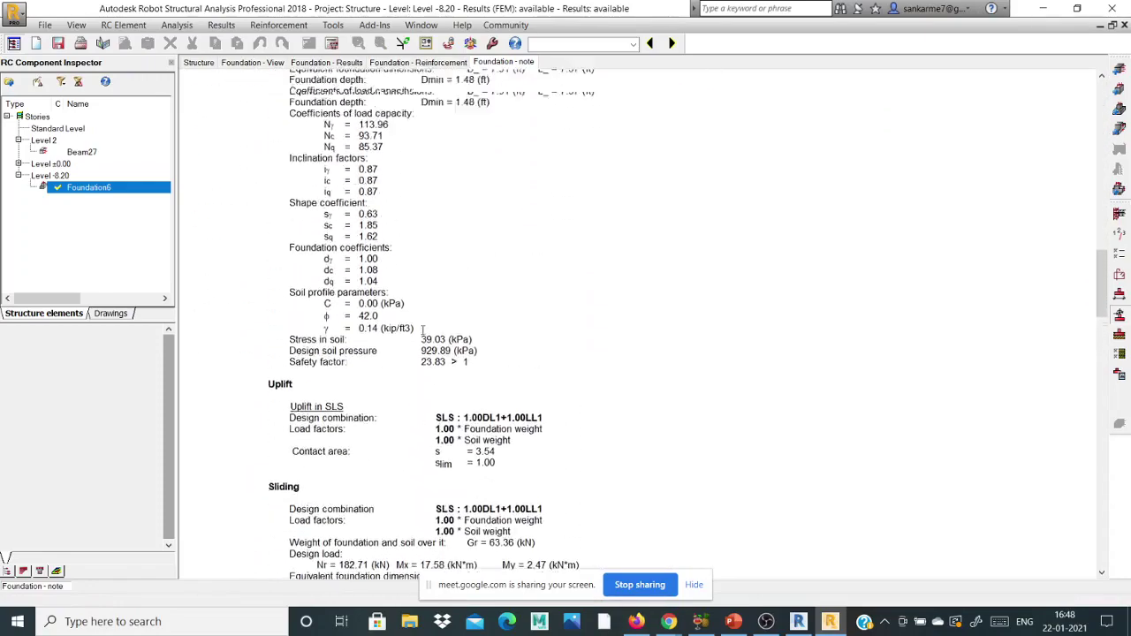
scroll(422, 330, up, 20)
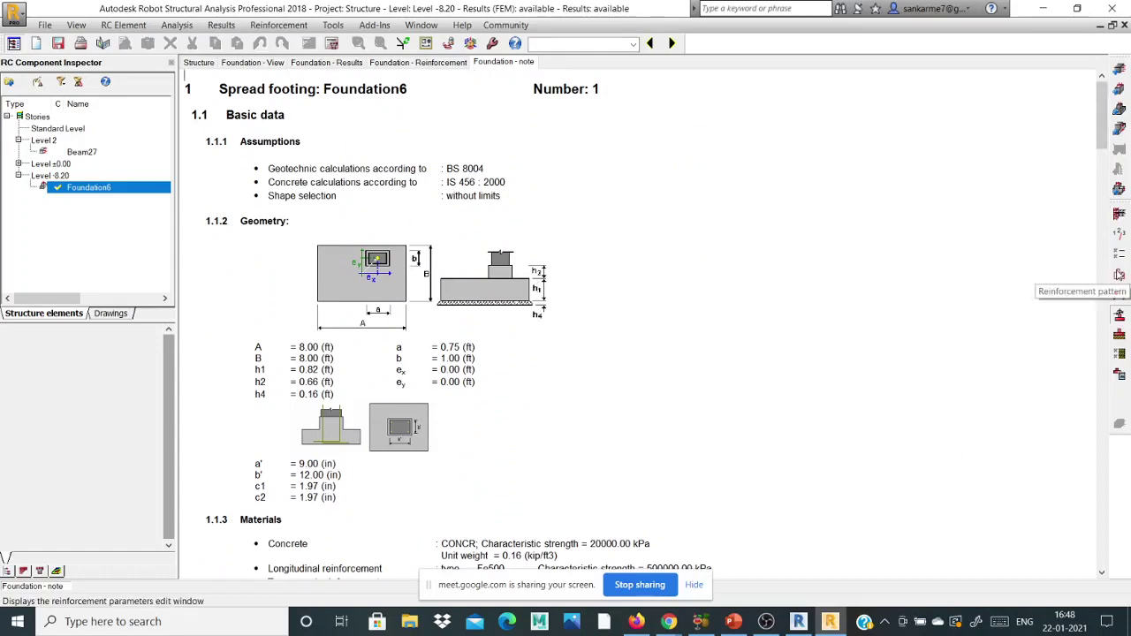
Step: Check the footing's reinforcement pattern settings for footing bars, pier, dowel bars and bar shapes, and accept them
click(1119, 275)
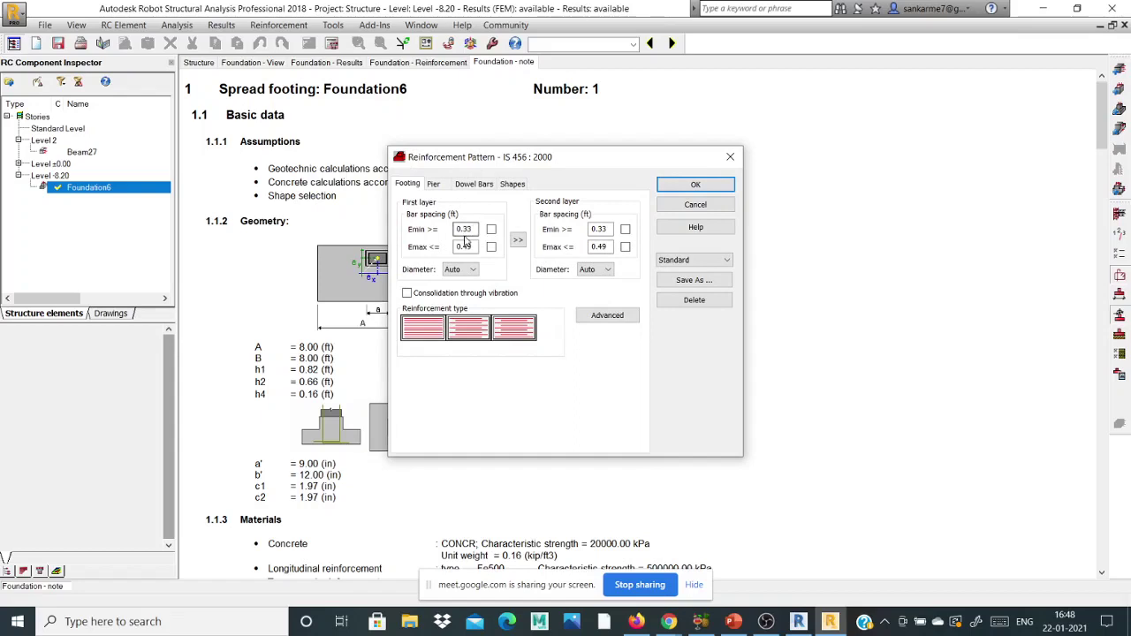
click(434, 183)
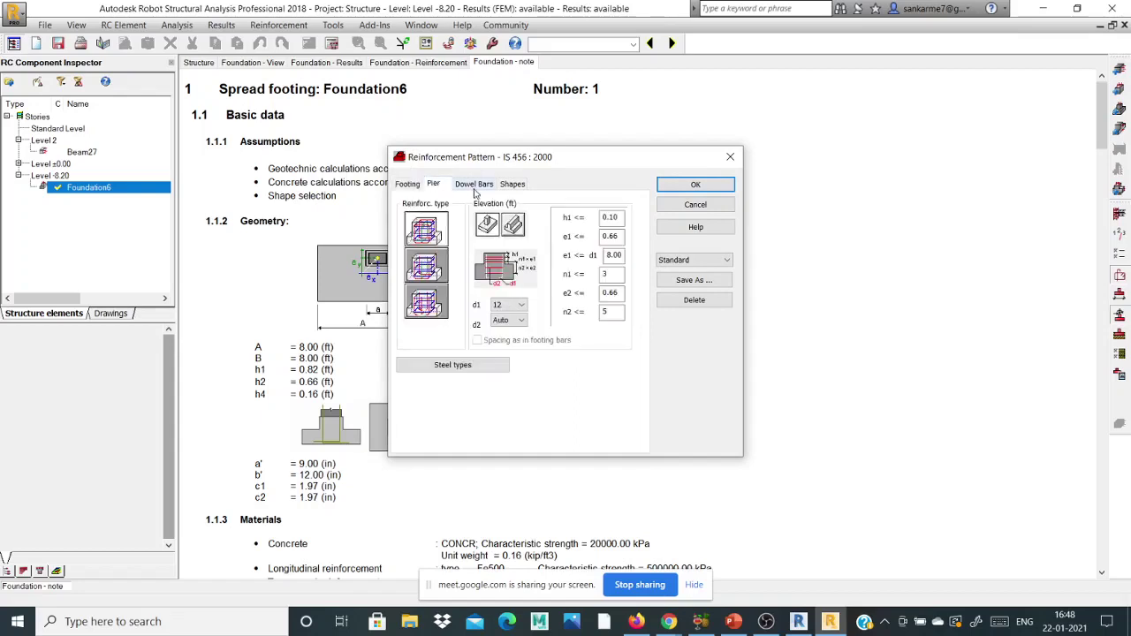
click(475, 185)
click(514, 185)
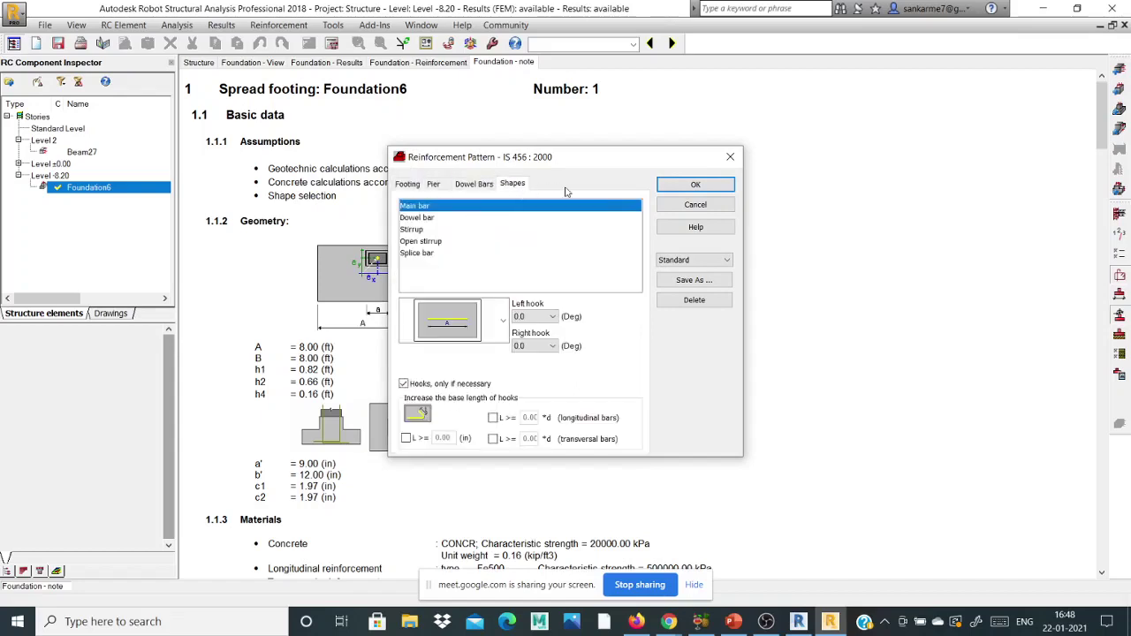
click(703, 185)
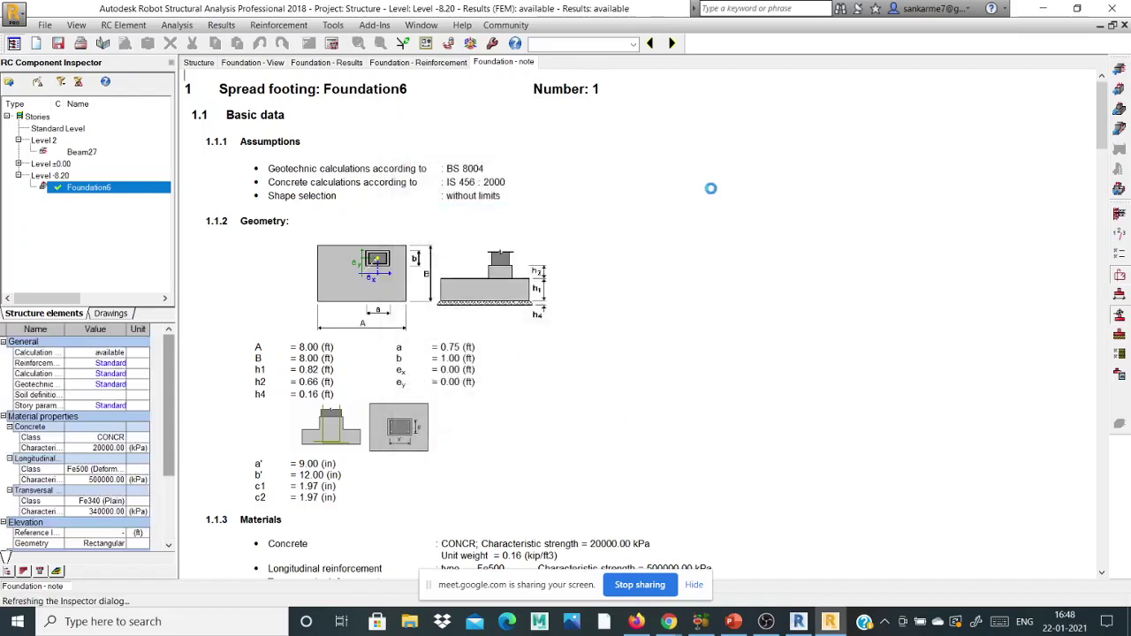
Step: Set the environment class to moderate in the footing's story parameters and confirm
click(1121, 242)
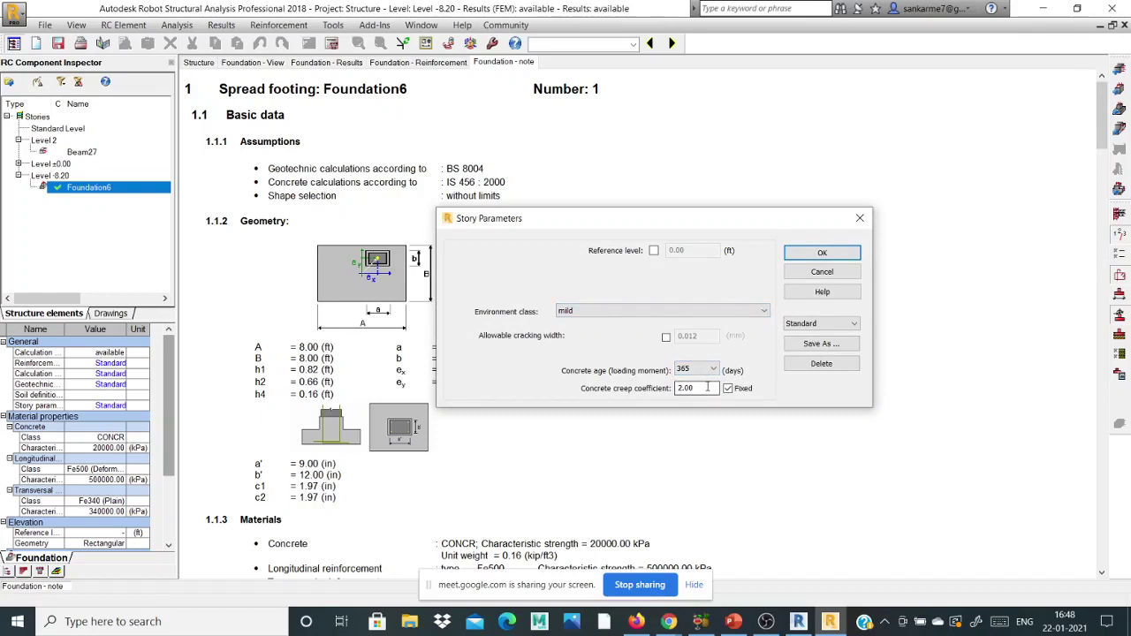
click(633, 312)
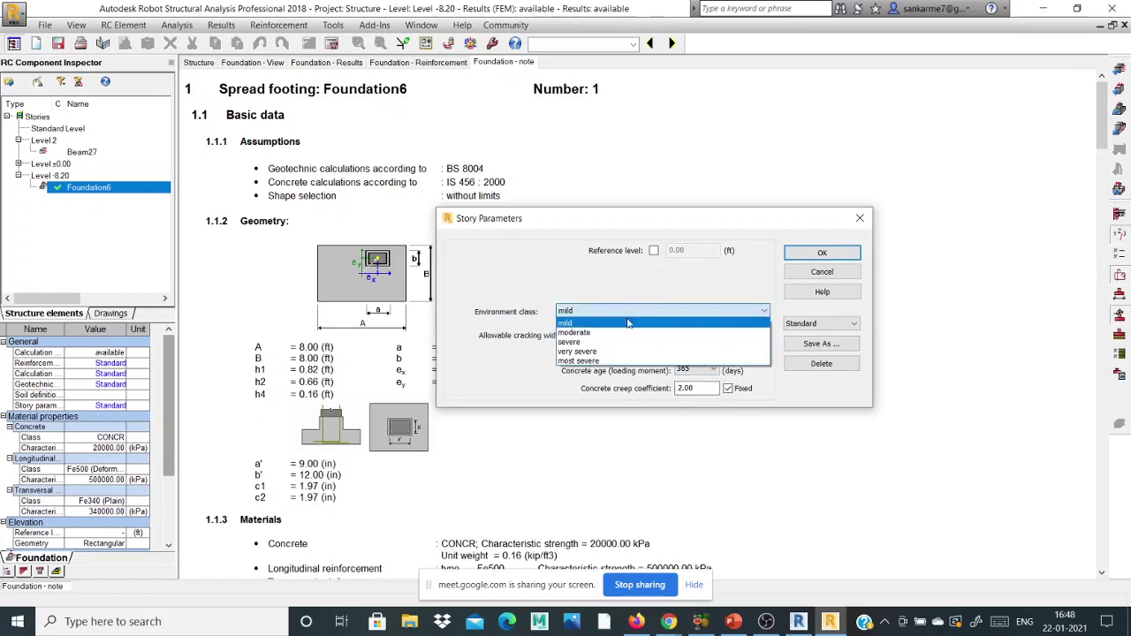
click(628, 333)
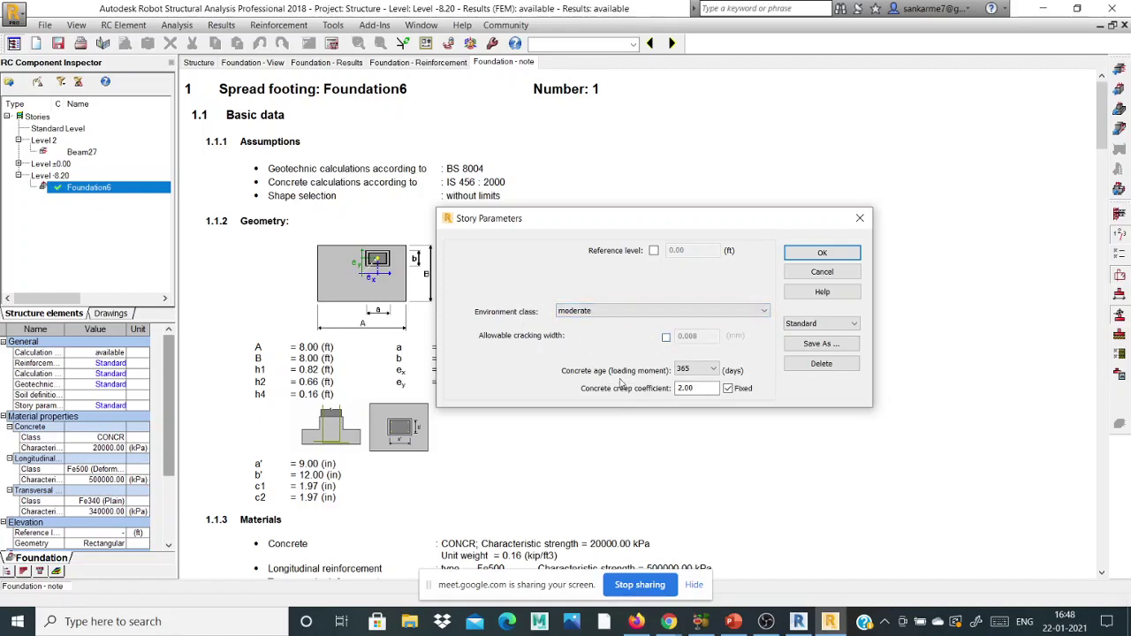
click(687, 371)
click(687, 373)
click(821, 254)
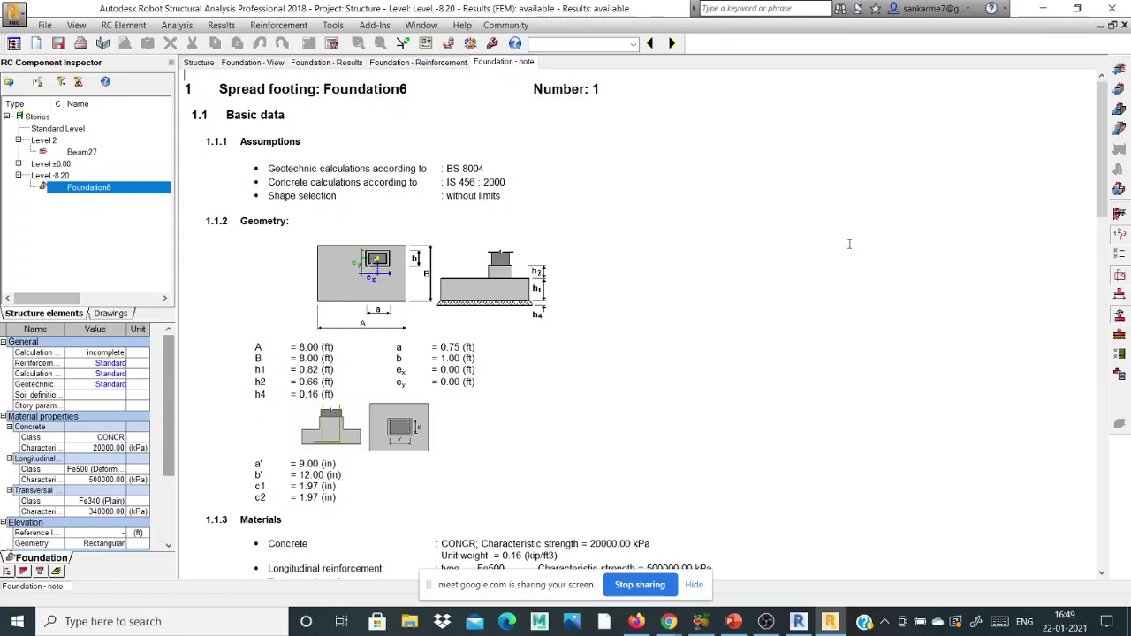
Step: Check the footing's soil layer parameters and its load definition options, closing both without changes
click(1119, 343)
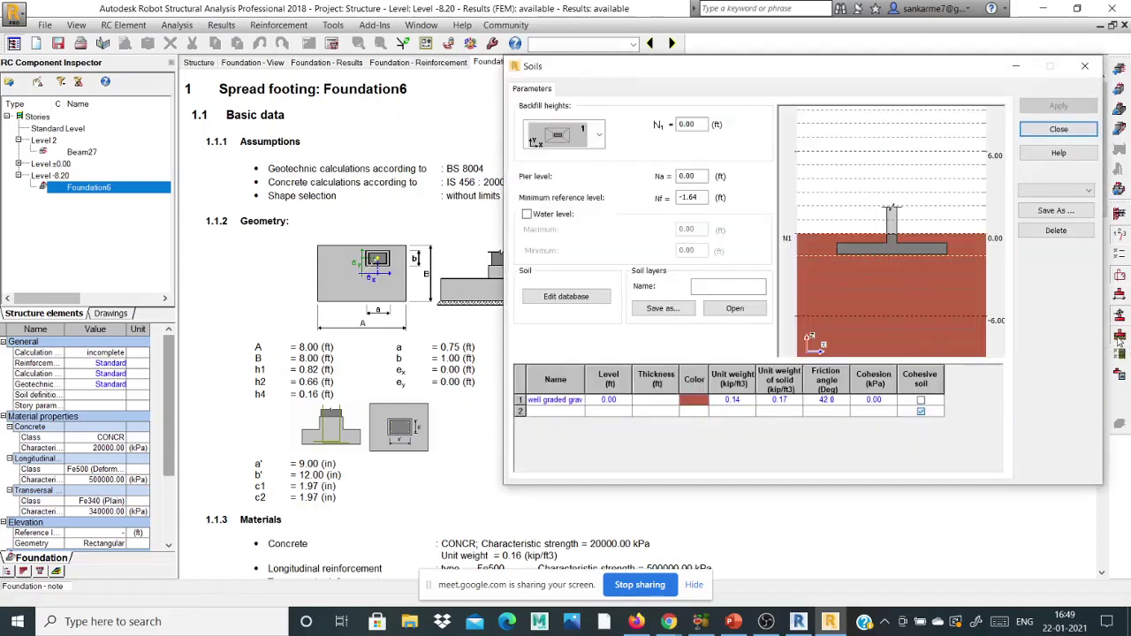
drag(689, 76, 519, 68)
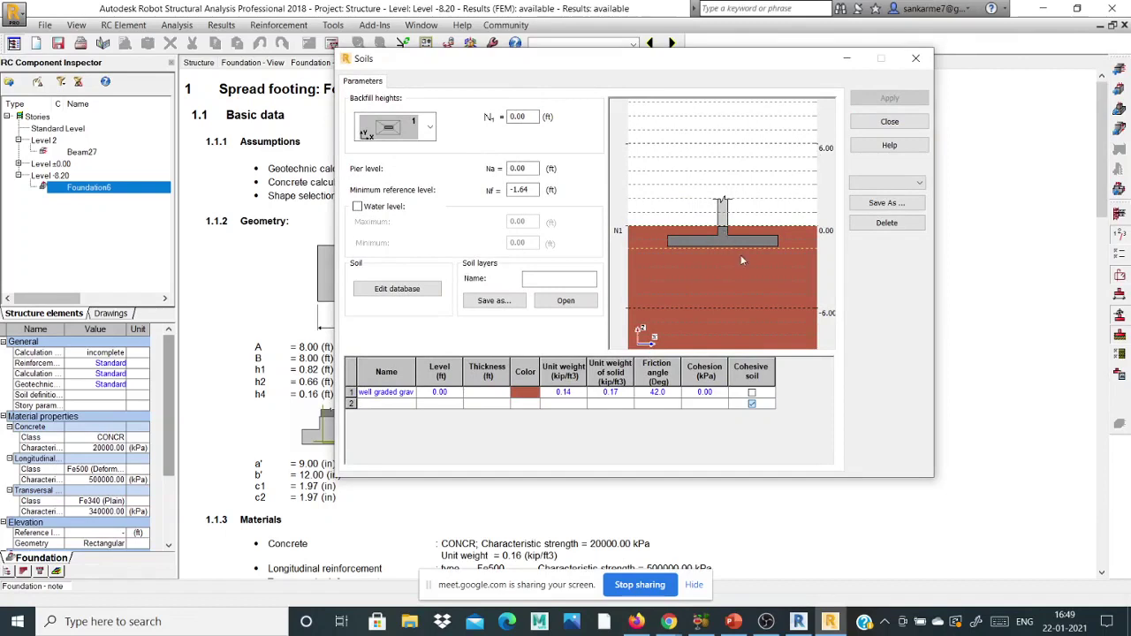
click(552, 278)
click(916, 58)
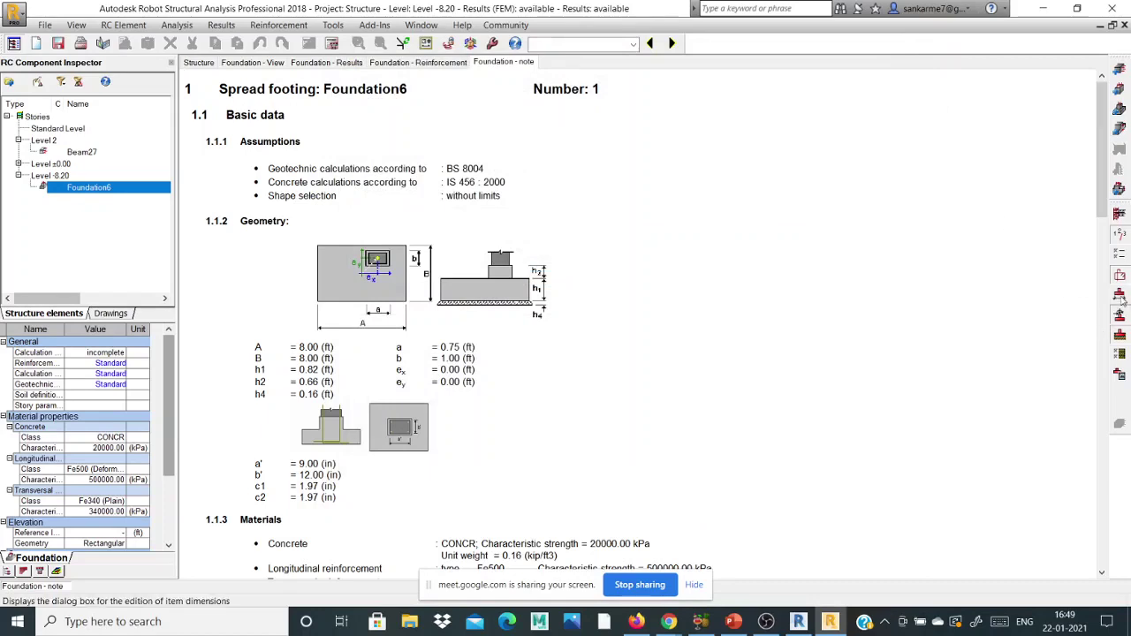
click(1119, 317)
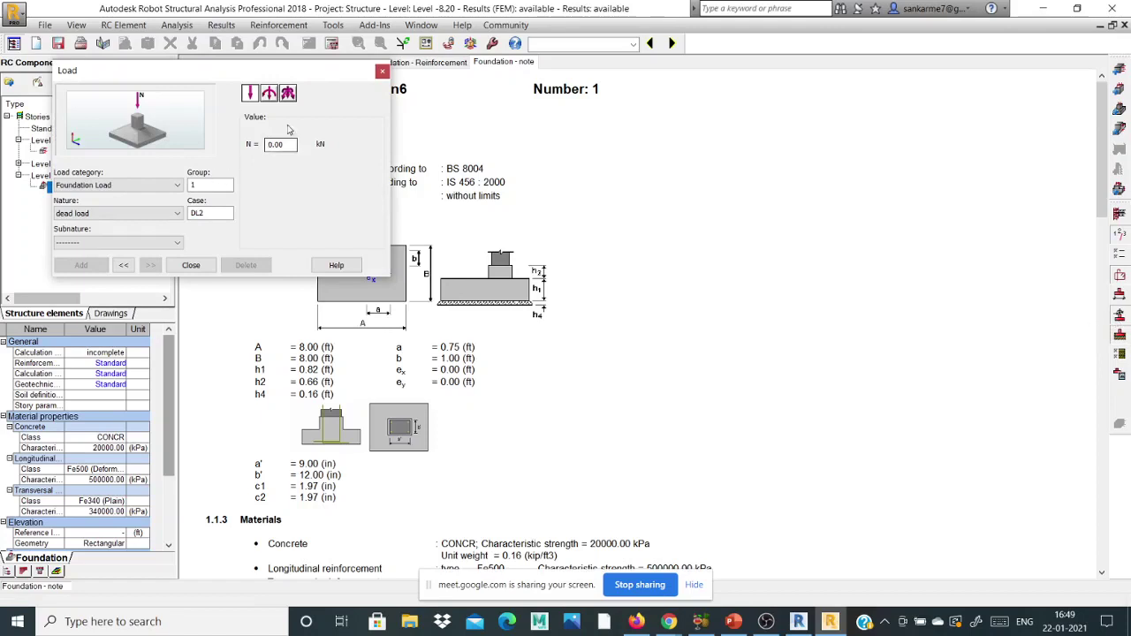
click(381, 72)
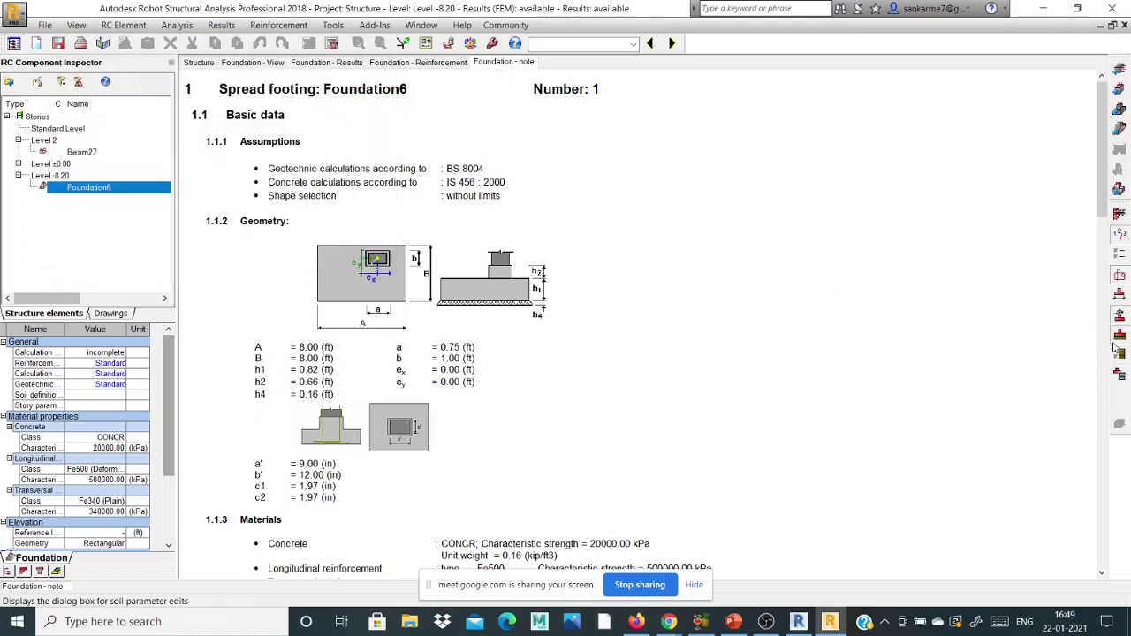
Step: Examine the footing's general geotechnical verification options and limits, close them and go back over the calculation note
click(1120, 355)
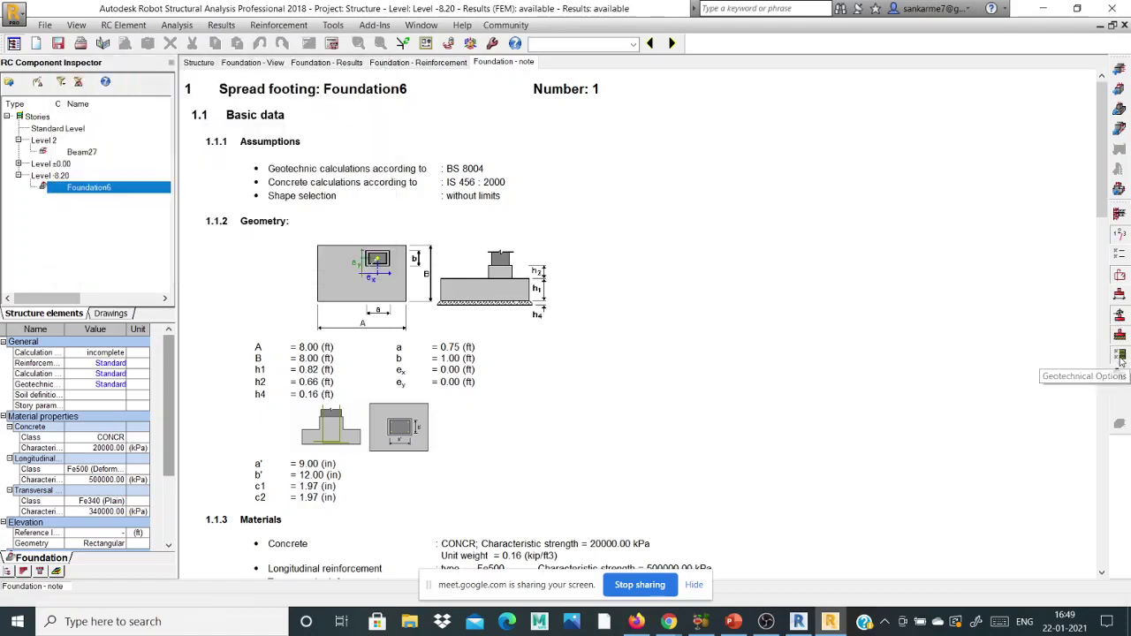
drag(472, 222, 466, 97)
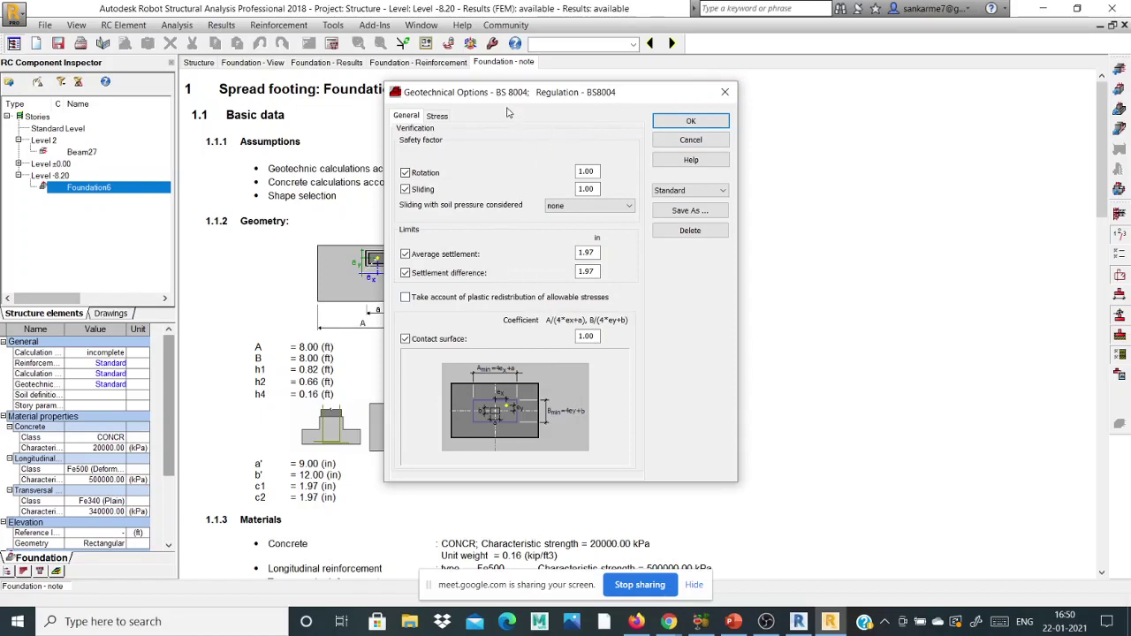
click(723, 93)
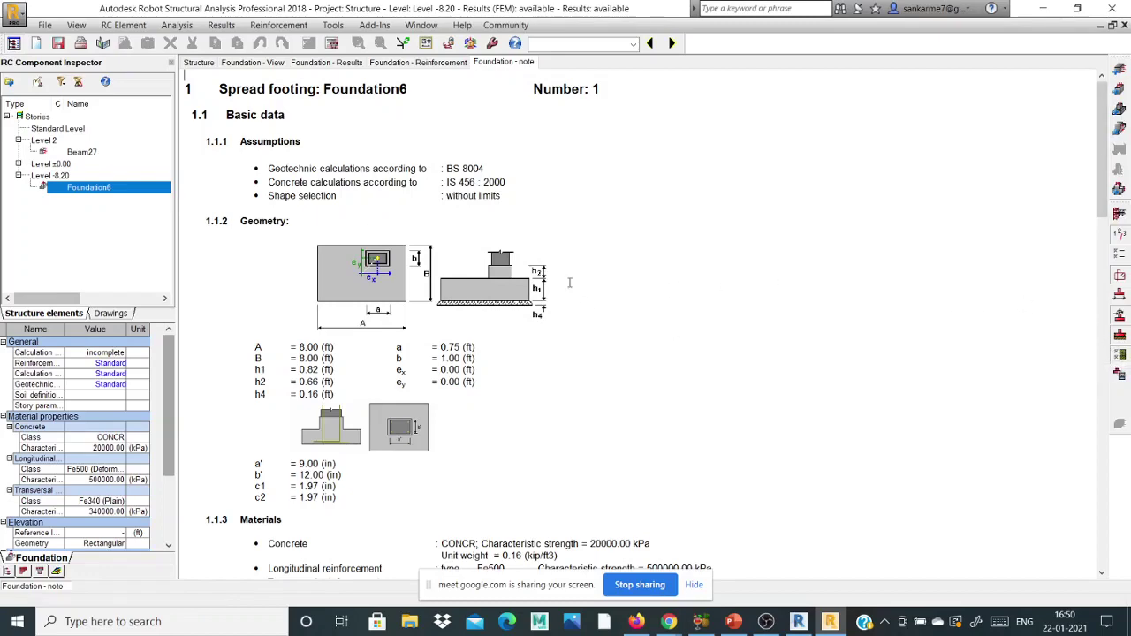
scroll(570, 282, down, 3)
scroll(506, 269, up, 3)
scroll(480, 236, up, 1)
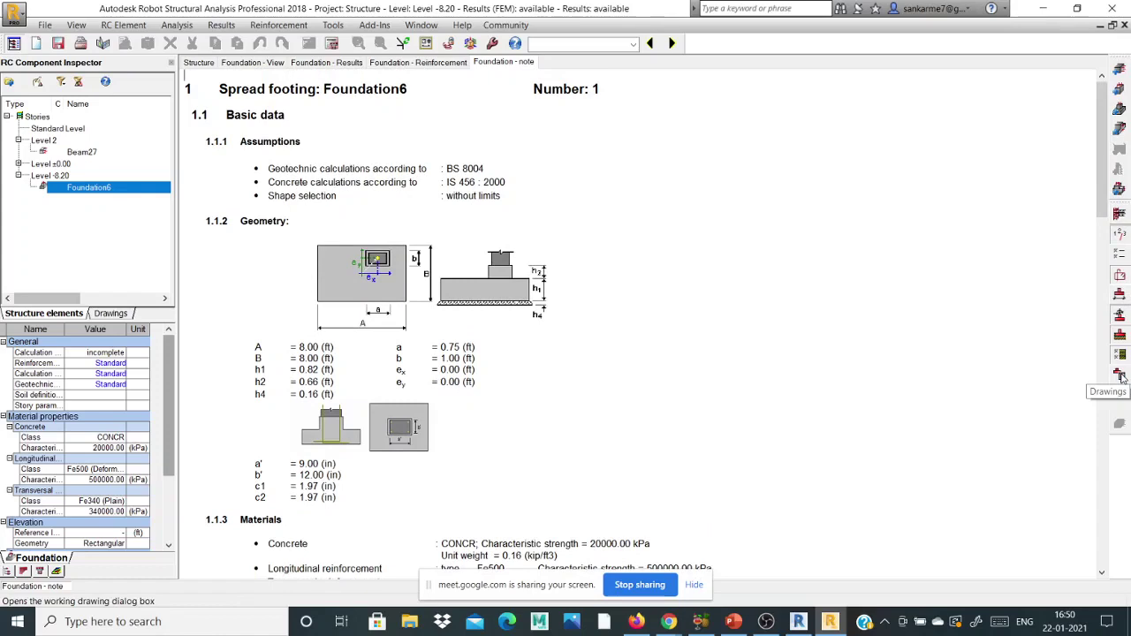
Step: Set the footing's ex and ey eccentricities to 1 ft, mark both as fixed, apply and inspect the offset pier
click(252, 63)
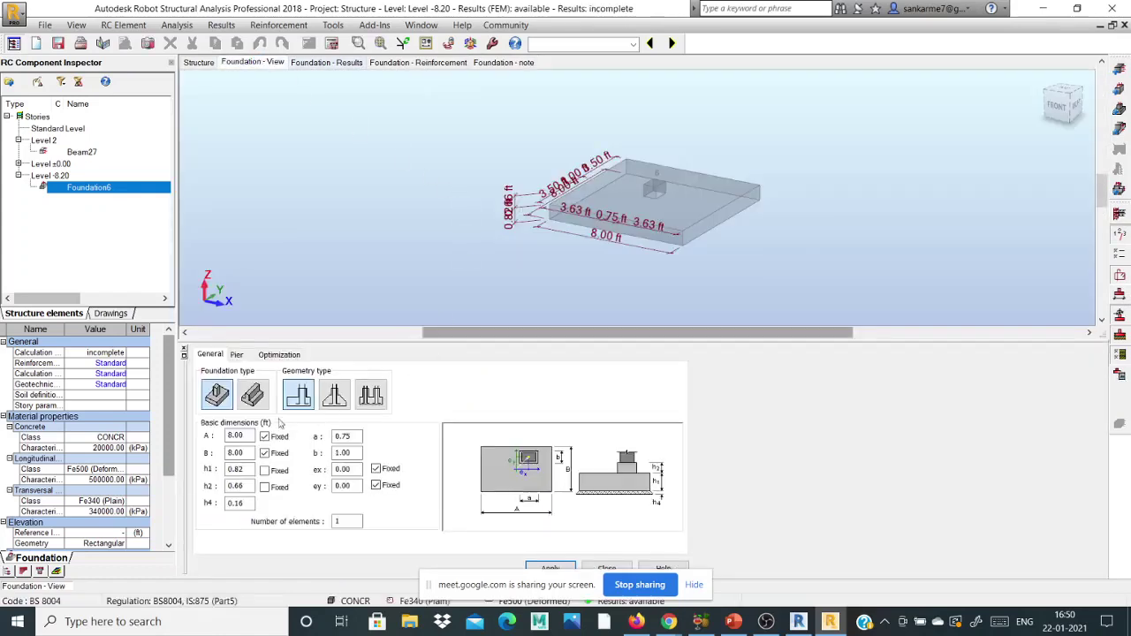
drag(243, 437, 217, 457)
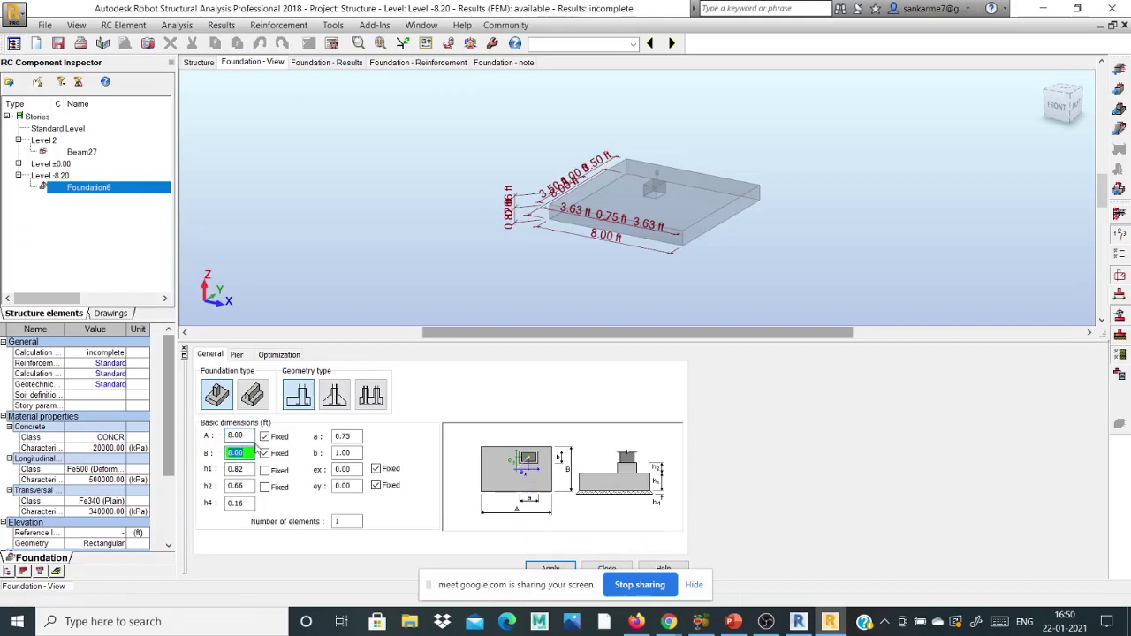
scroll(617, 183, up, 4)
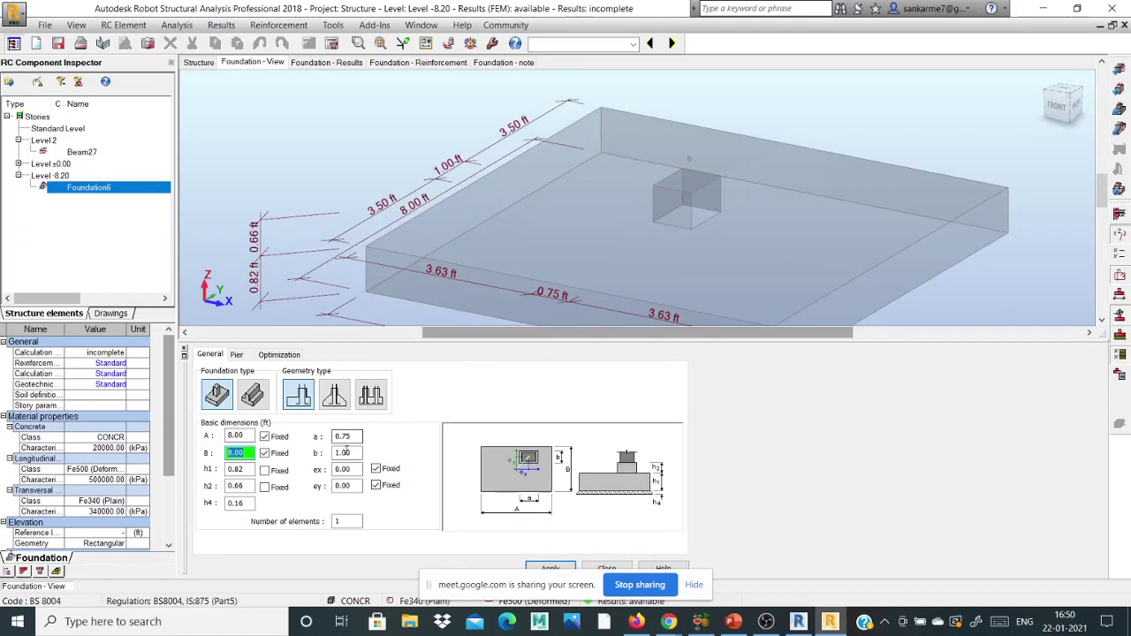
click(376, 468)
click(376, 486)
drag(356, 469, 332, 485)
text(11)
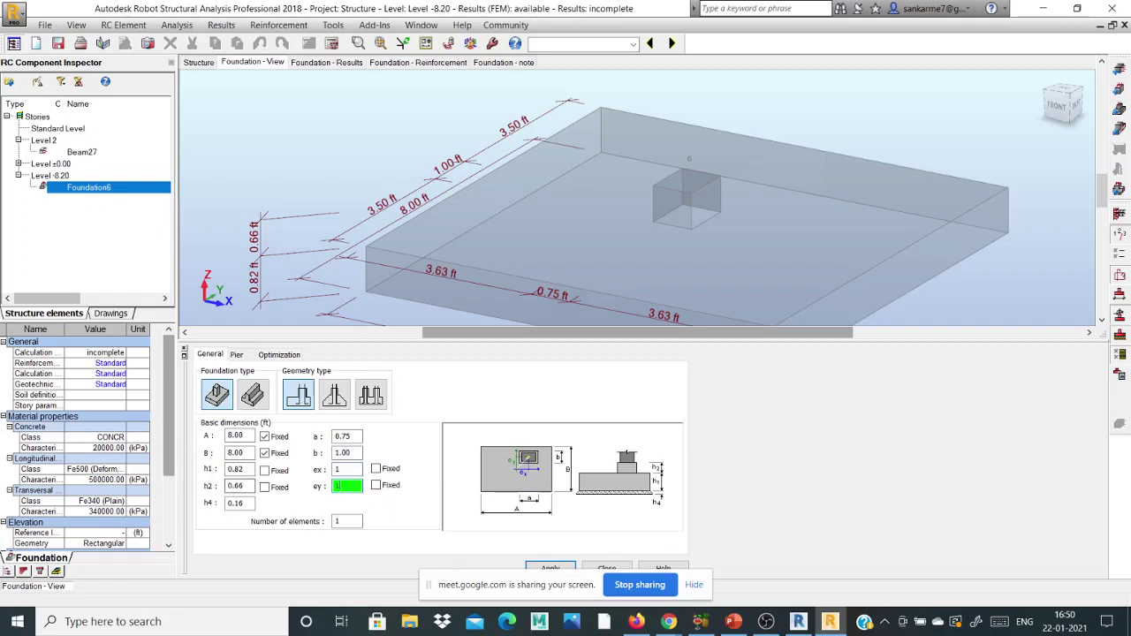
click(376, 469)
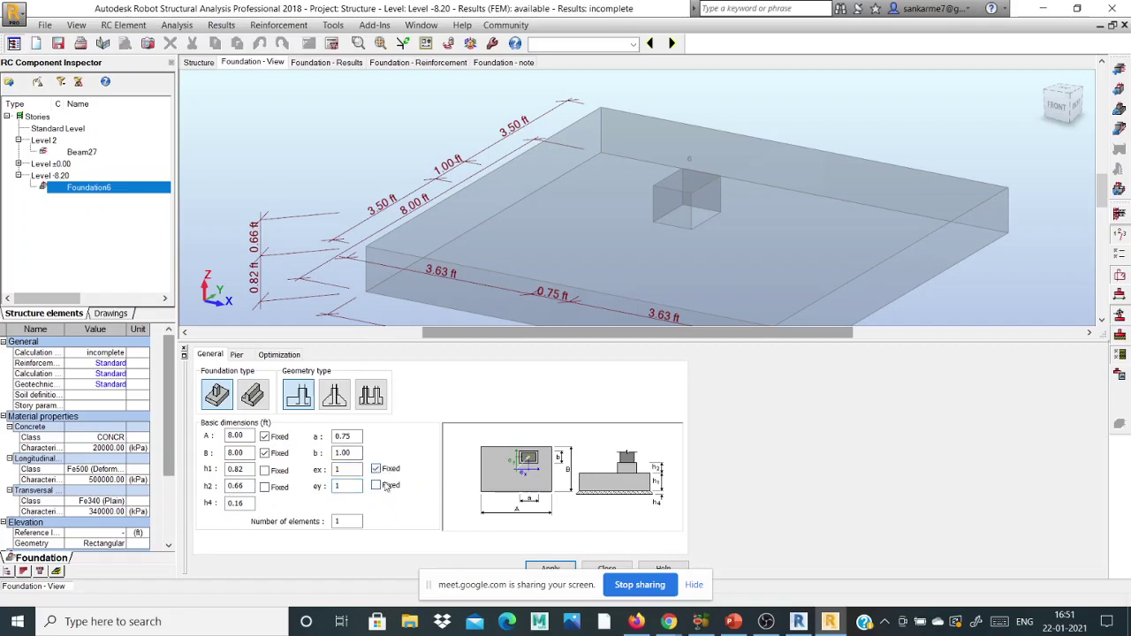
click(527, 566)
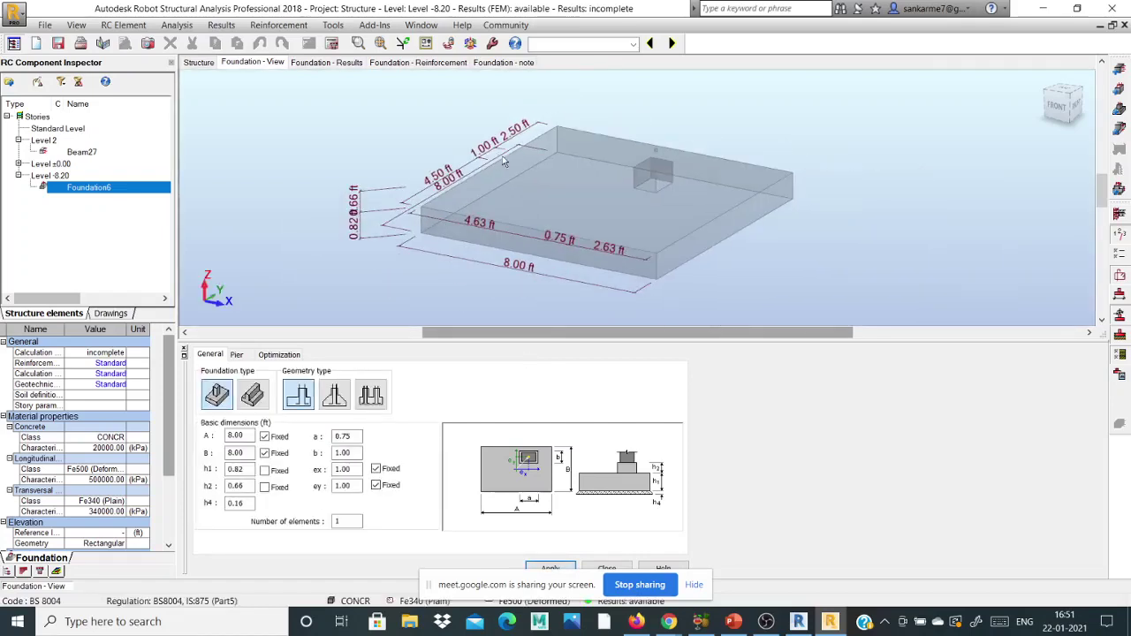
scroll(683, 171, up, 2)
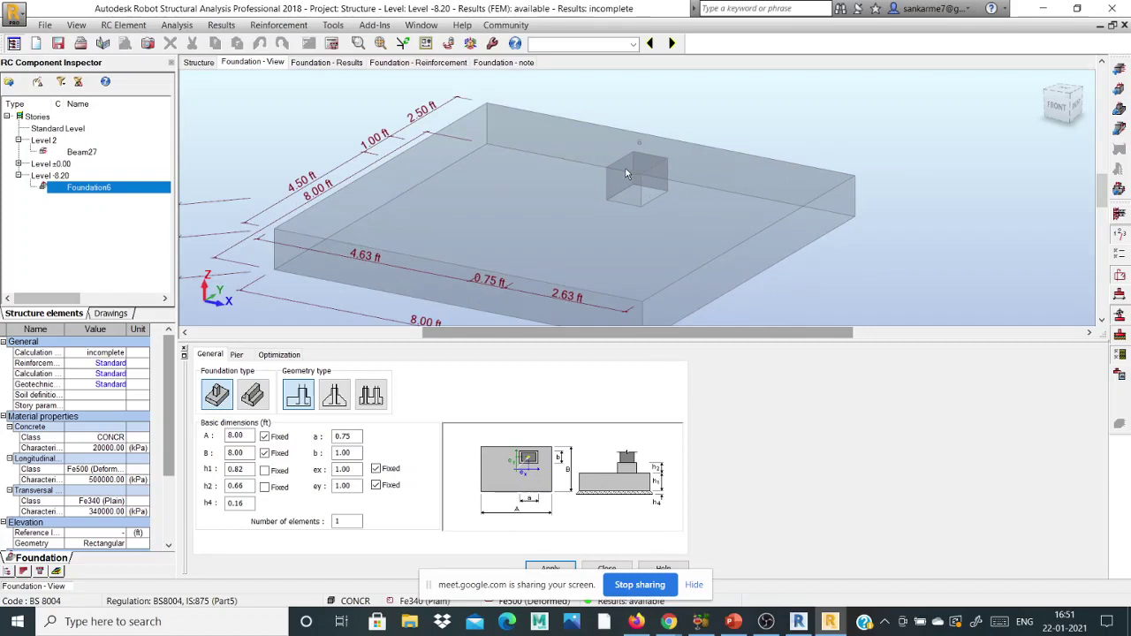
scroll(625, 167, down, 3)
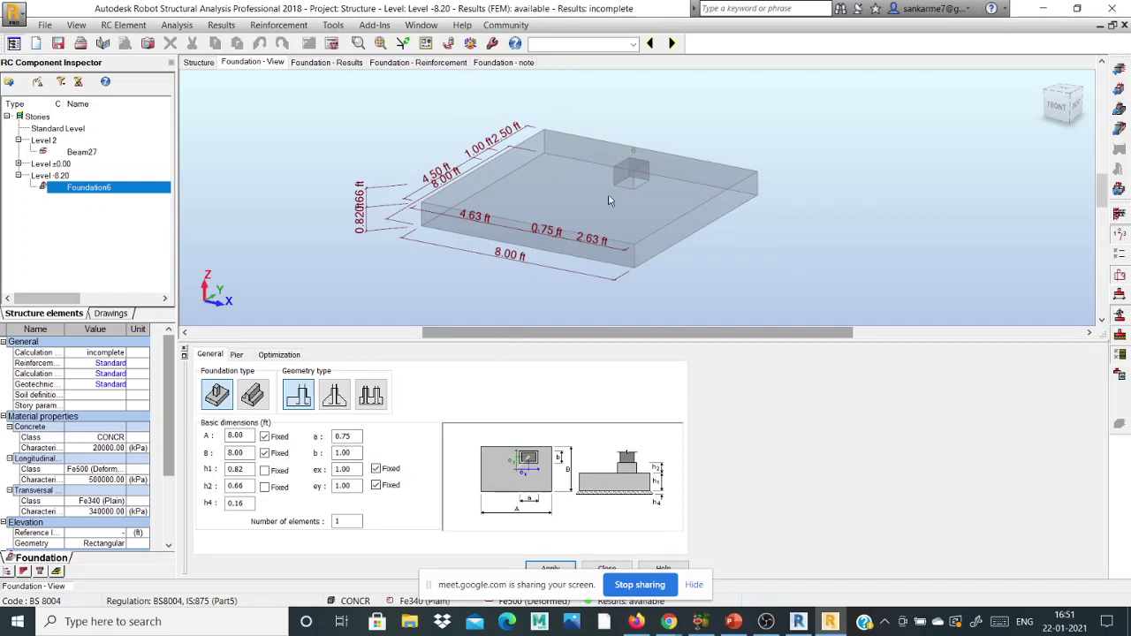
Step: Change the footing's geometry type to trapezoidal, mark ex and ey as fixed and apply the geometry
click(336, 398)
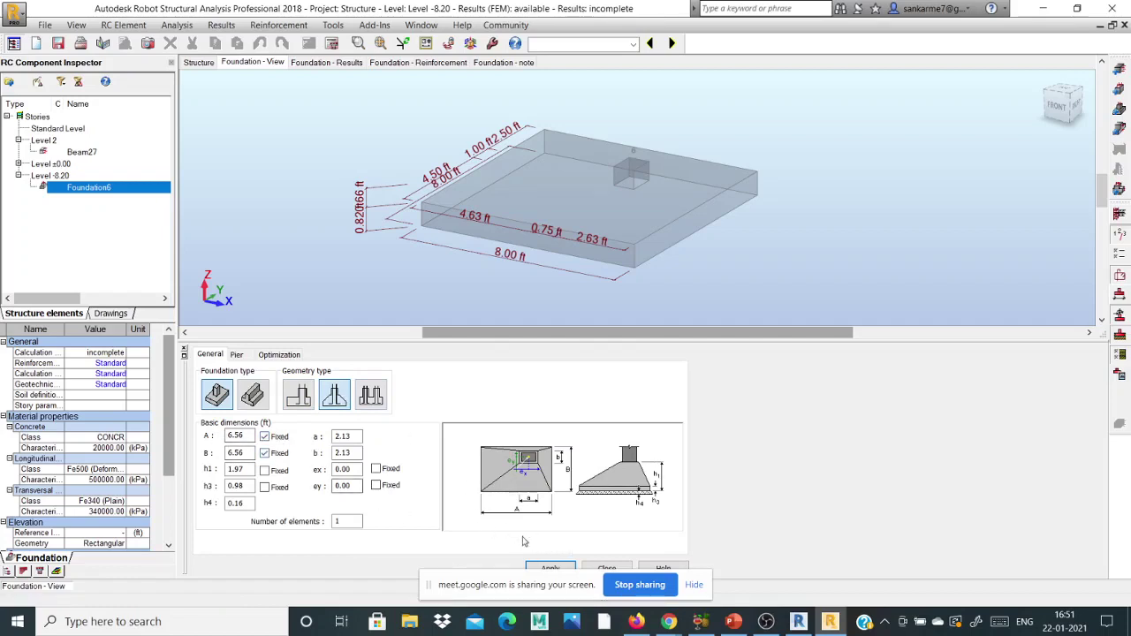
click(376, 469)
click(376, 486)
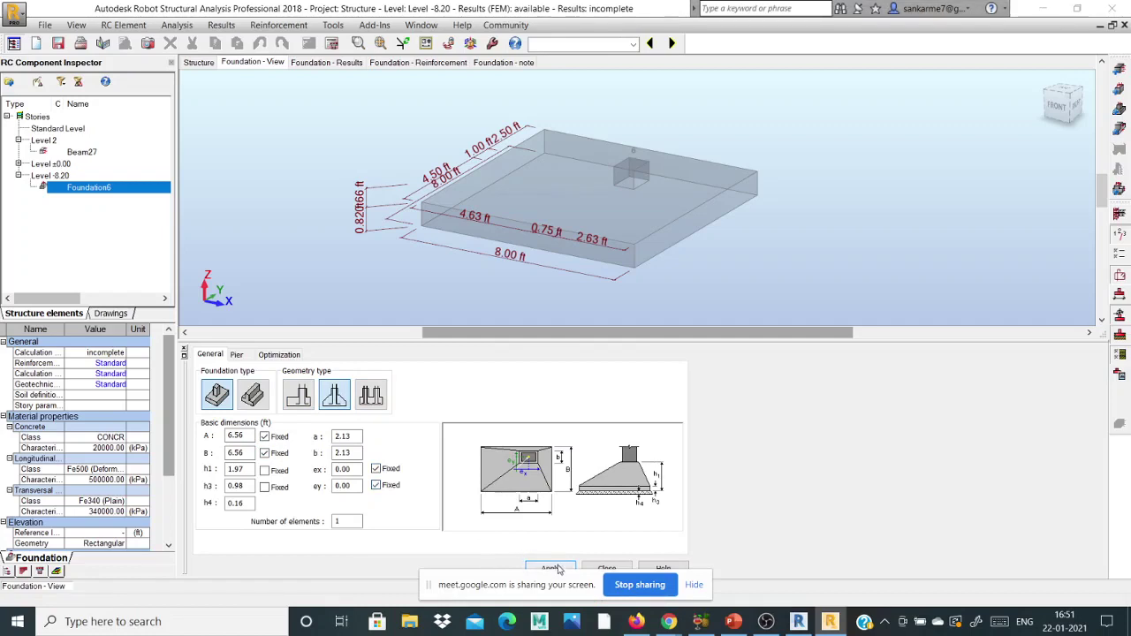
click(551, 569)
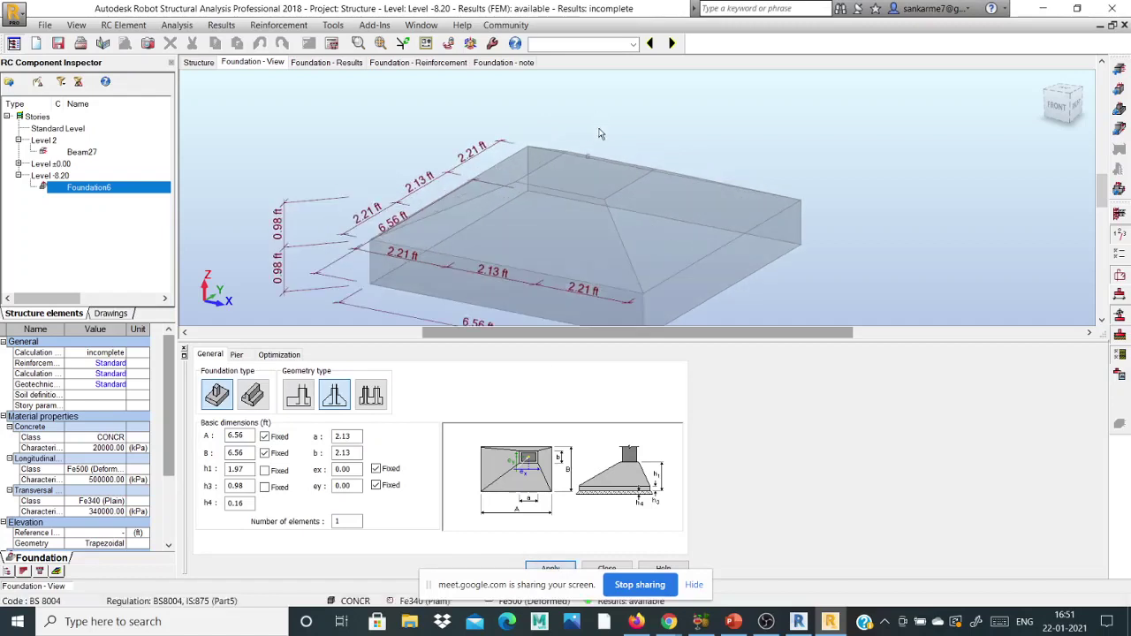
scroll(487, 202, up, 1)
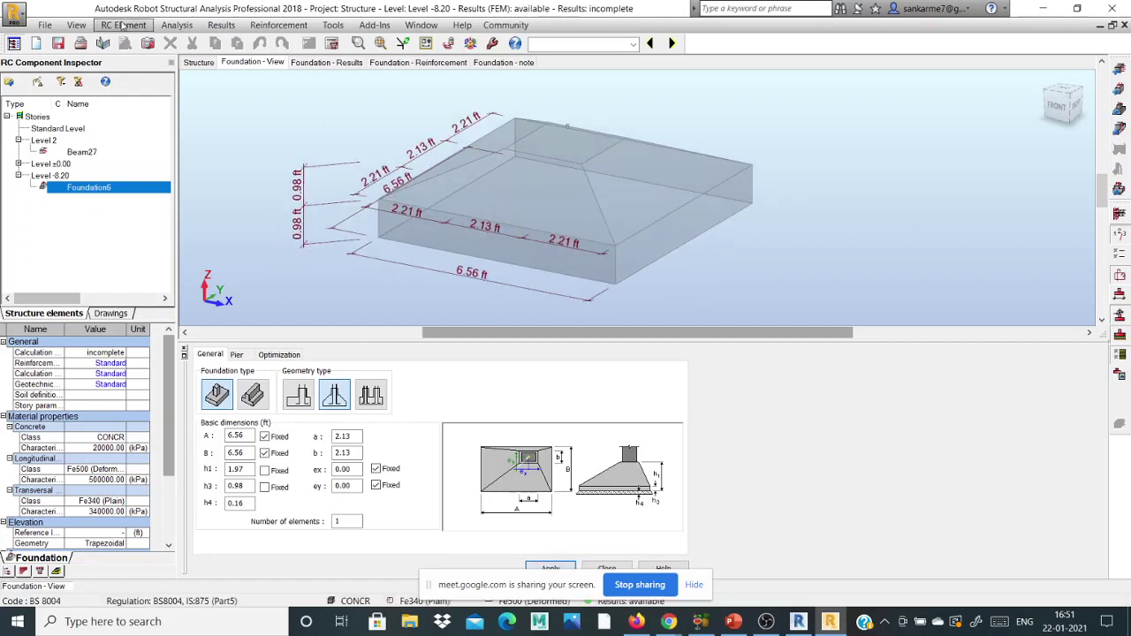
Step: Run the calculation for the trapezoidal footing with the proposed options and return from the final drawings to the foundation view
click(177, 25)
click(191, 41)
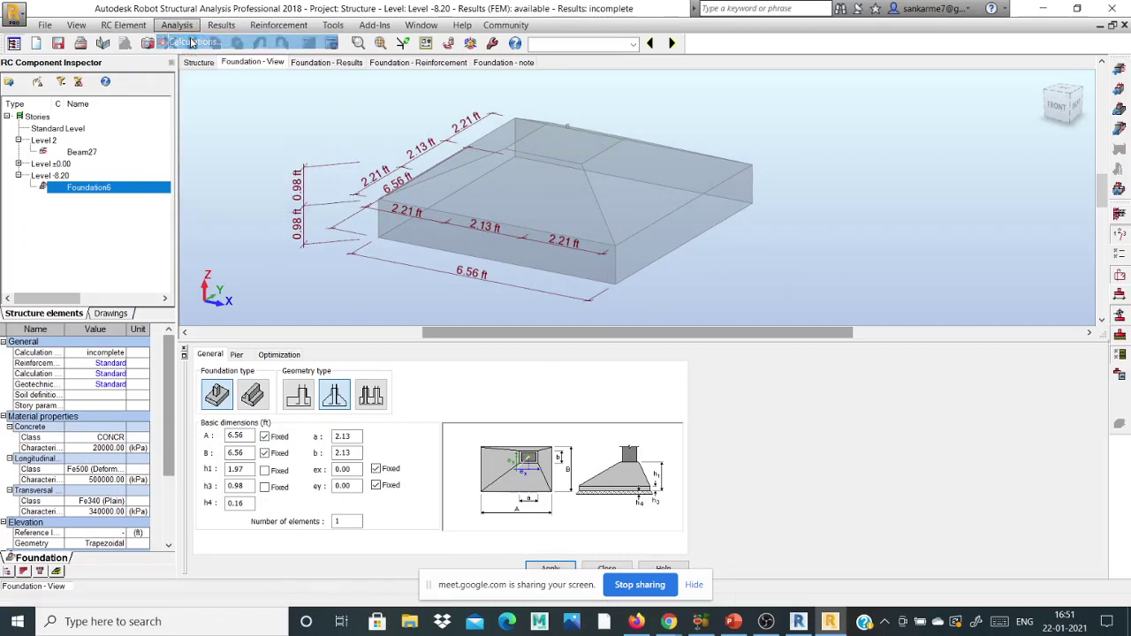
click(601, 376)
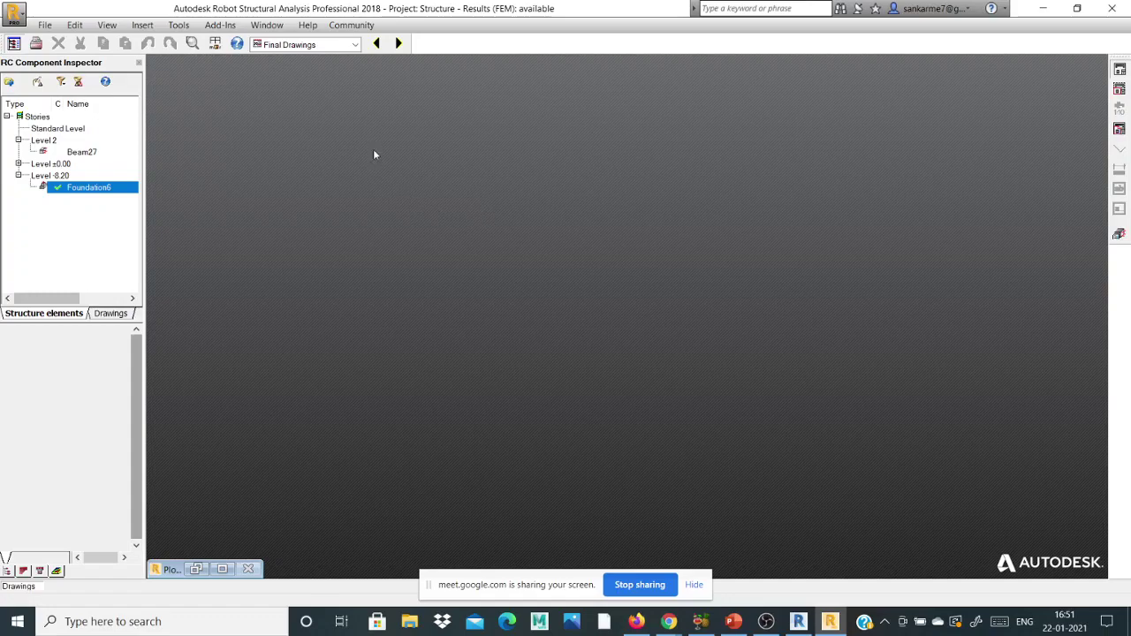
click(356, 47)
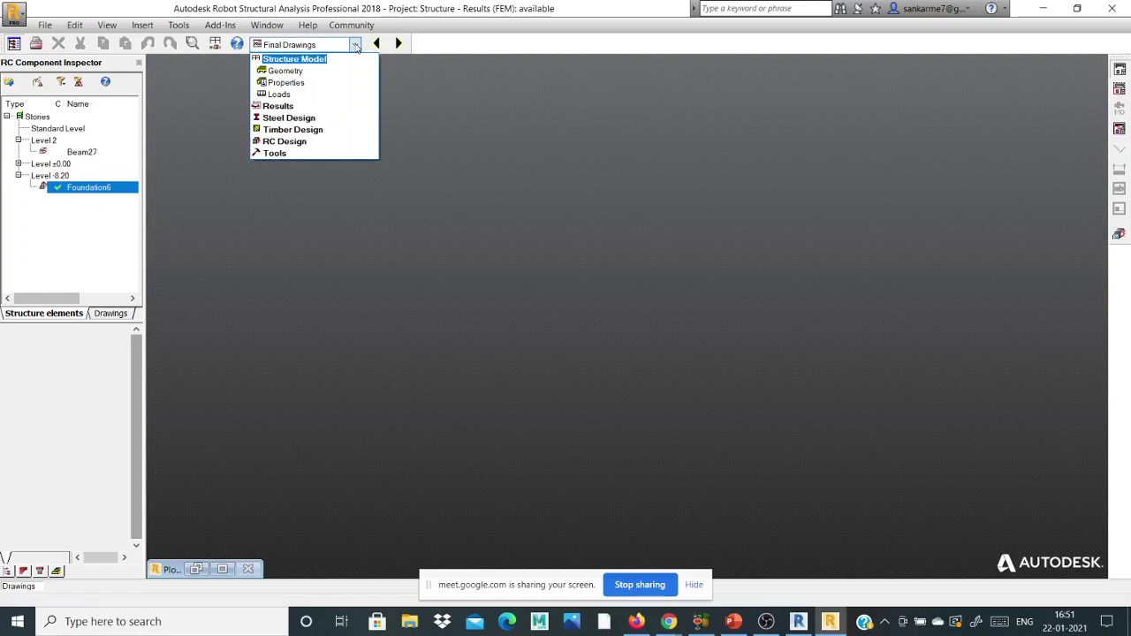
click(356, 47)
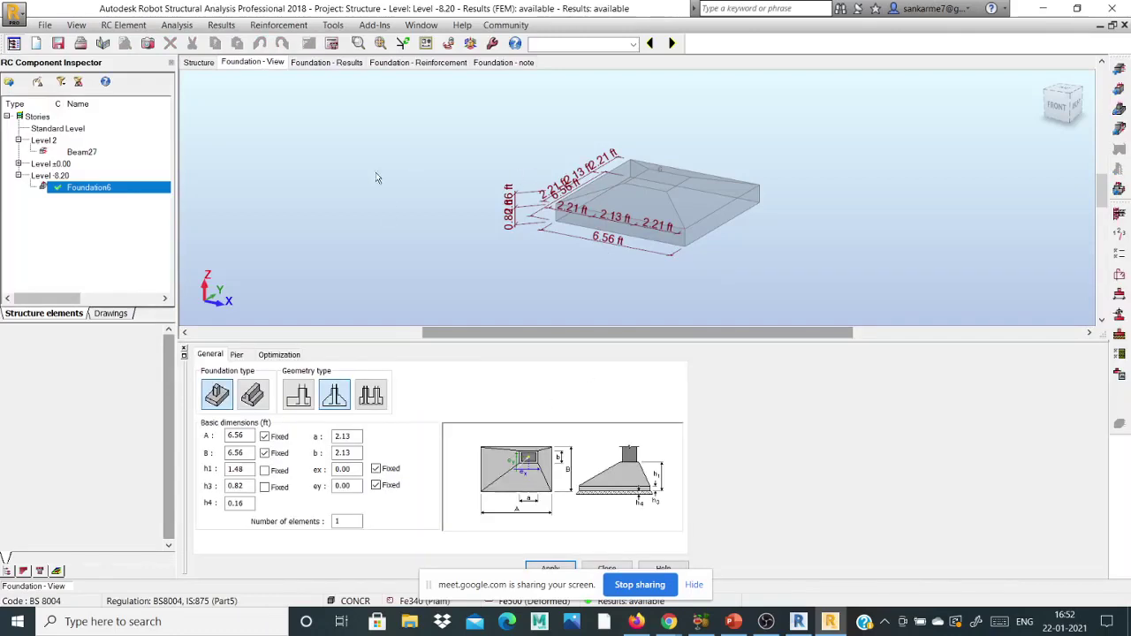
Step: Review the trapezoidal footing's results and inspect its reinforcement cage in a 3D view
click(329, 64)
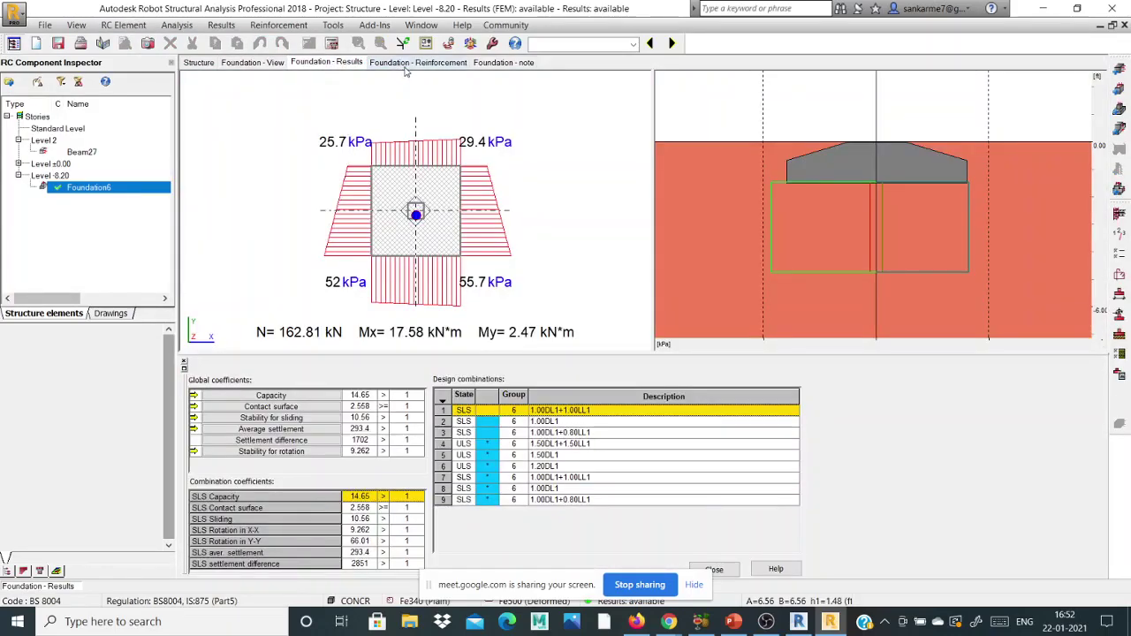
click(410, 63)
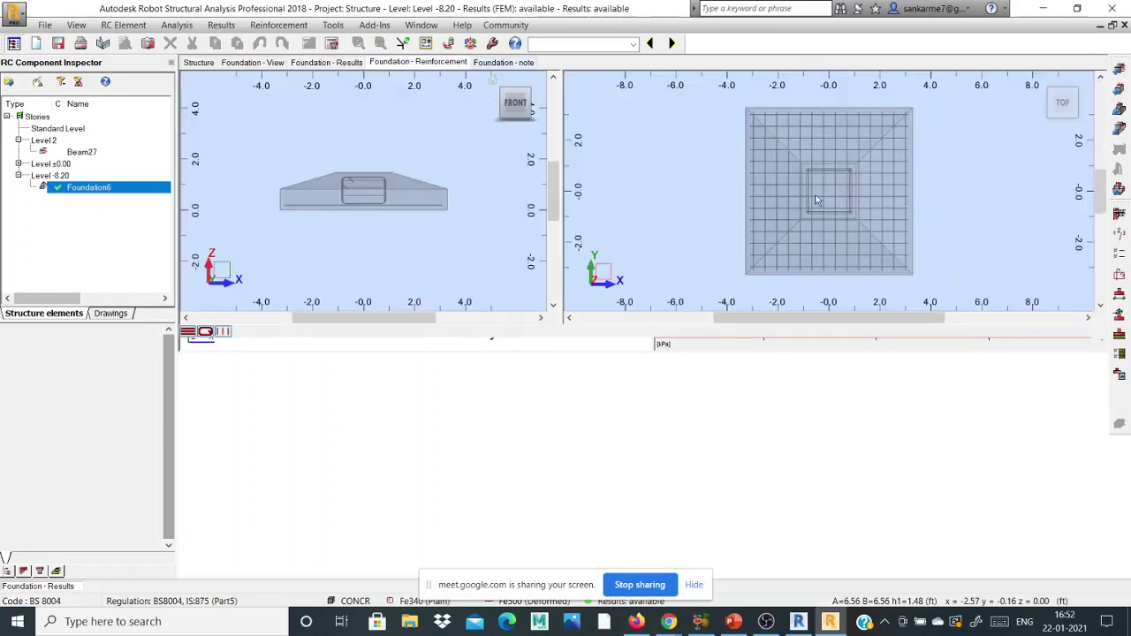
click(1063, 102)
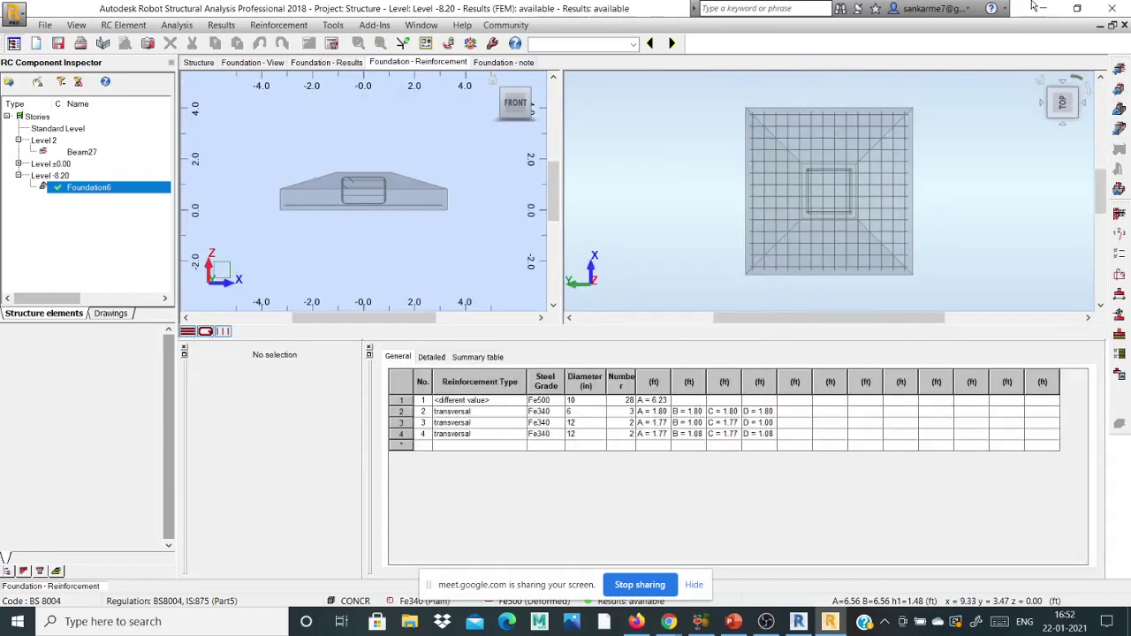
click(1044, 92)
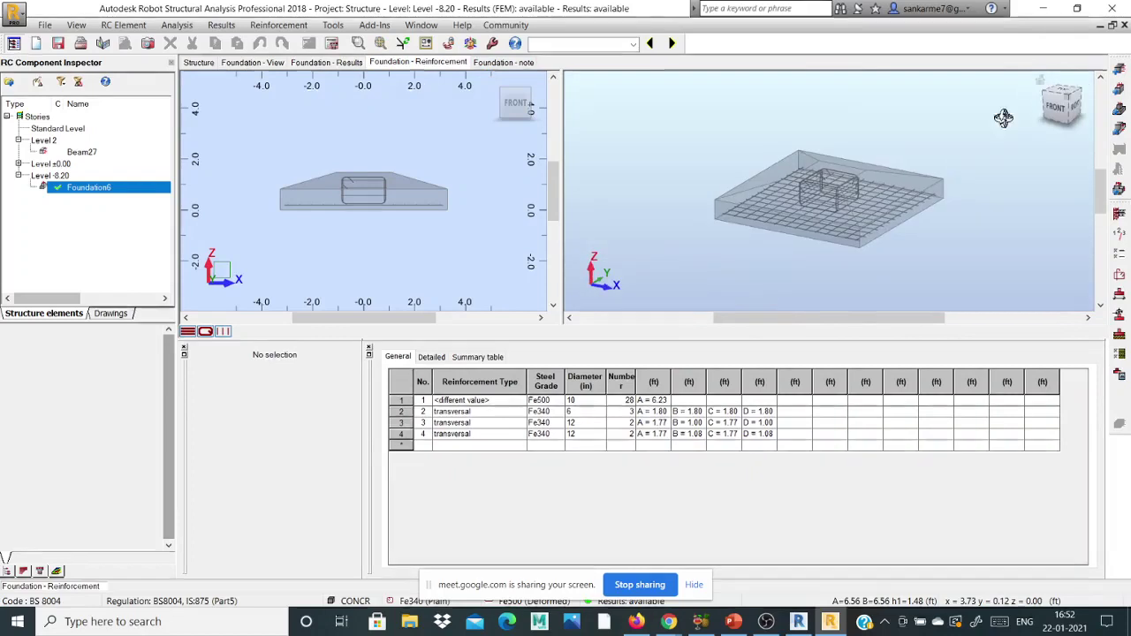
scroll(826, 260, up, 3)
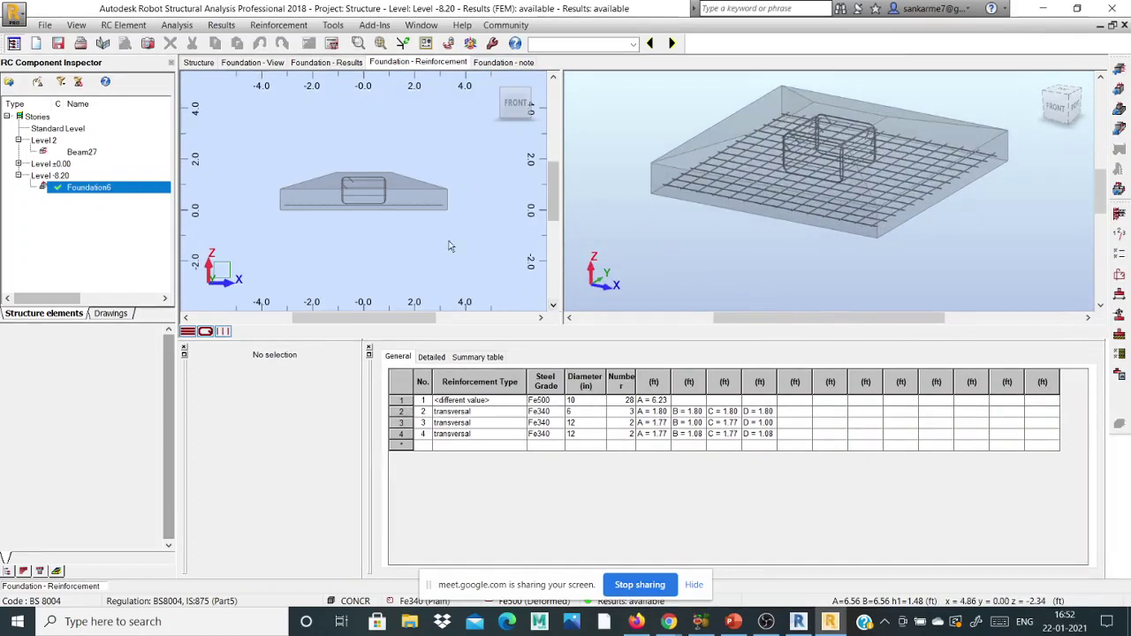
Step: Read through the trapezoidal footing's calculation note, from geometry and geotechnical checks to the material survey, and return to its reinforcement
click(515, 64)
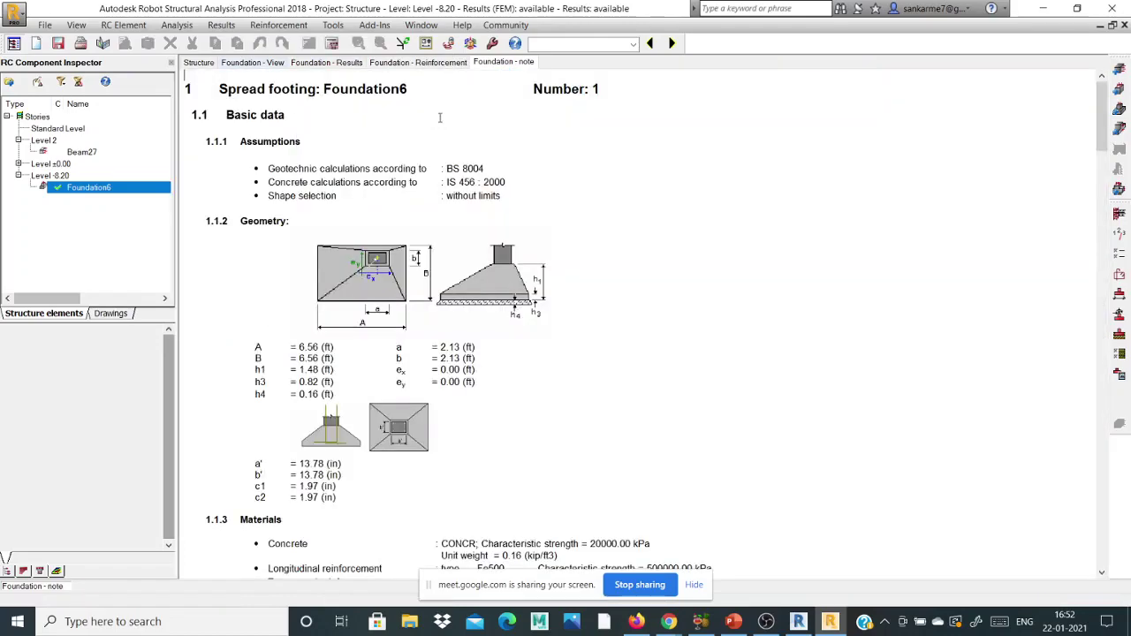
scroll(402, 252, down, 10)
scroll(398, 252, up, 1)
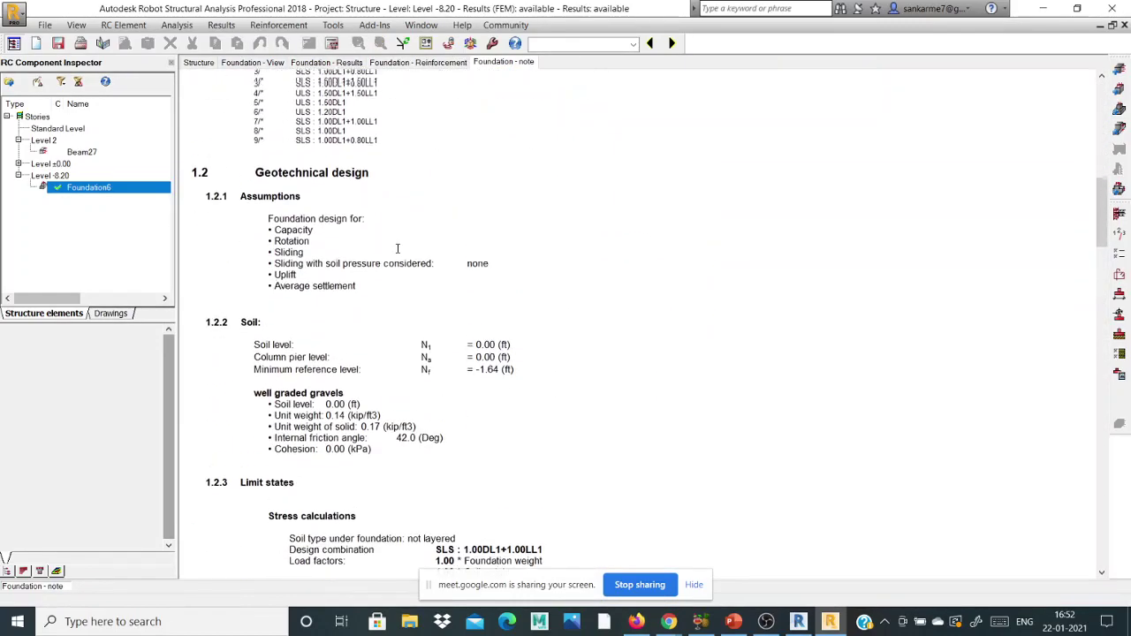
scroll(398, 247, up, 2)
scroll(396, 246, down, 7)
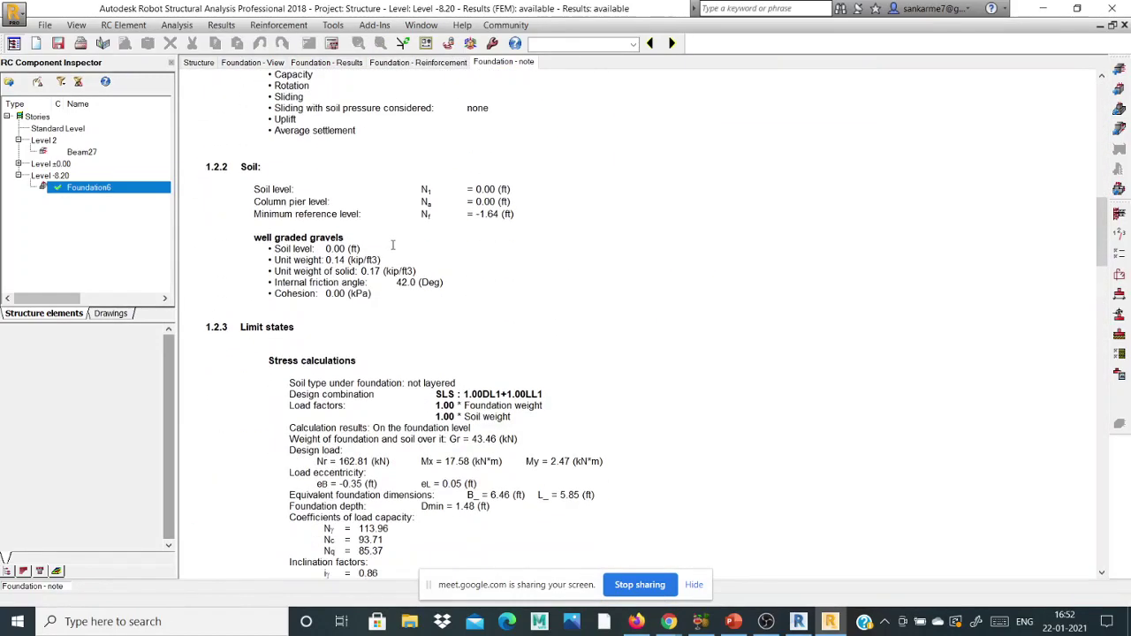
scroll(393, 245, down, 10)
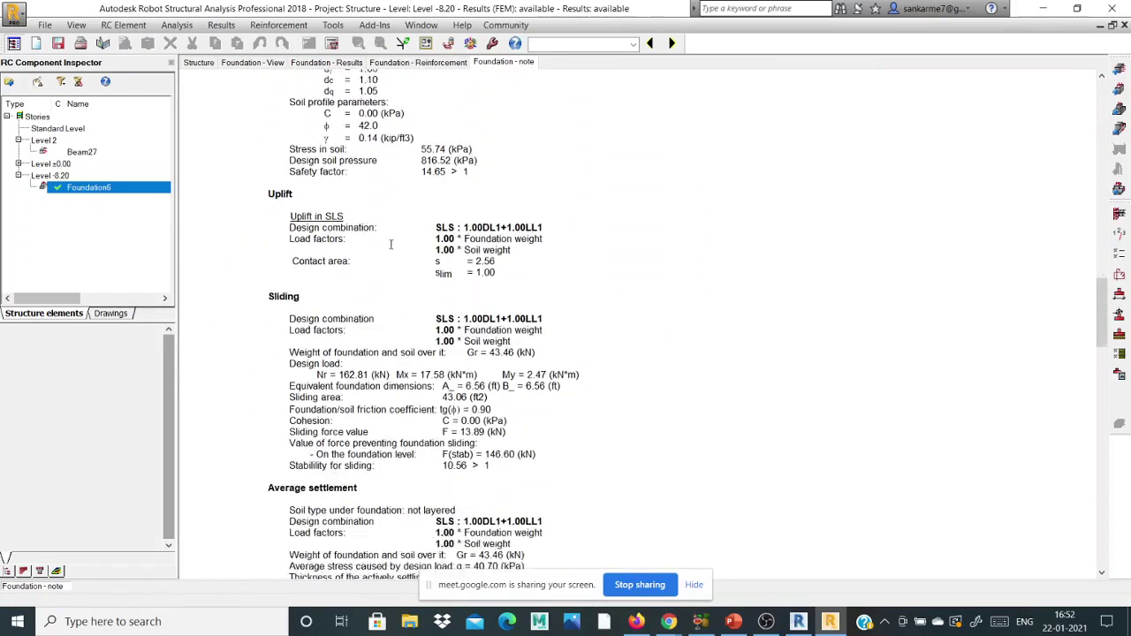
scroll(389, 241, down, 5)
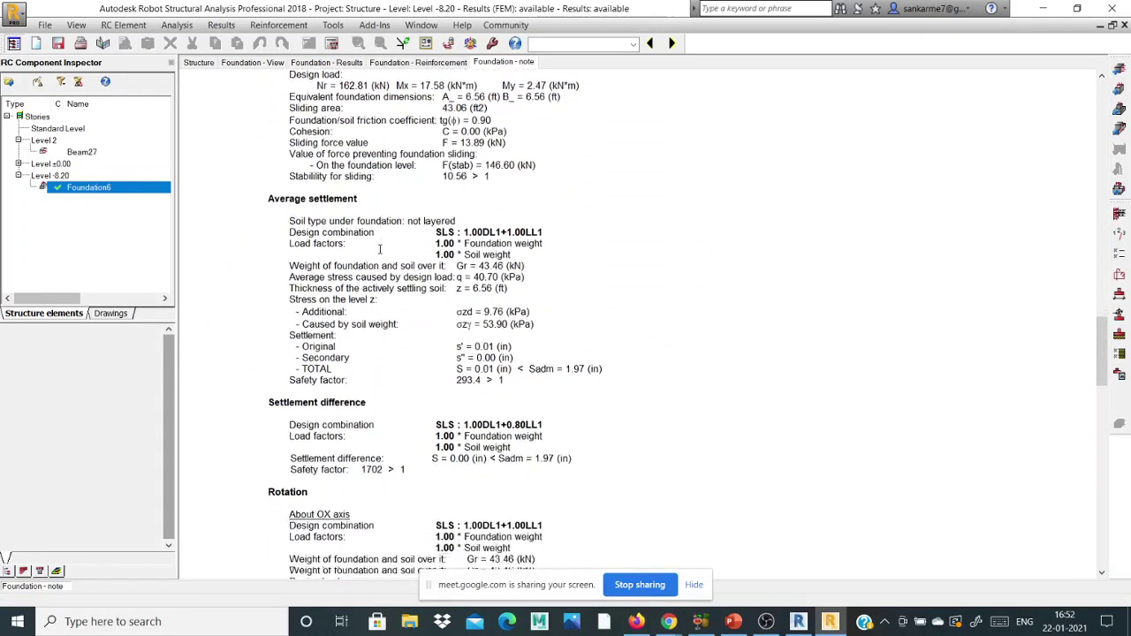
scroll(375, 252, down, 10)
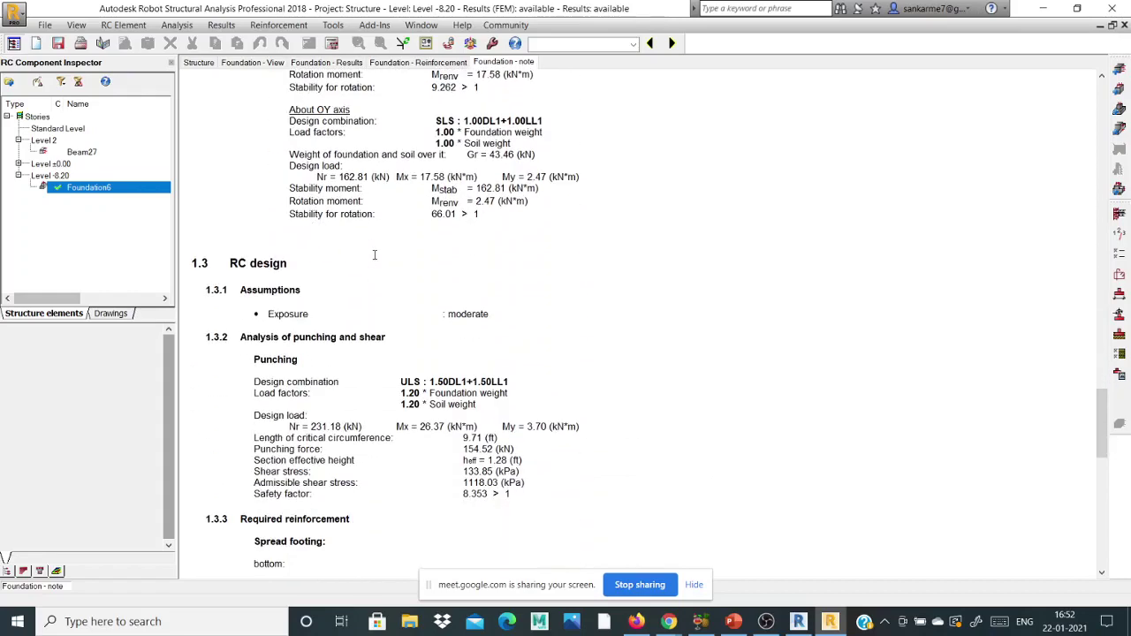
scroll(374, 254, down, 10)
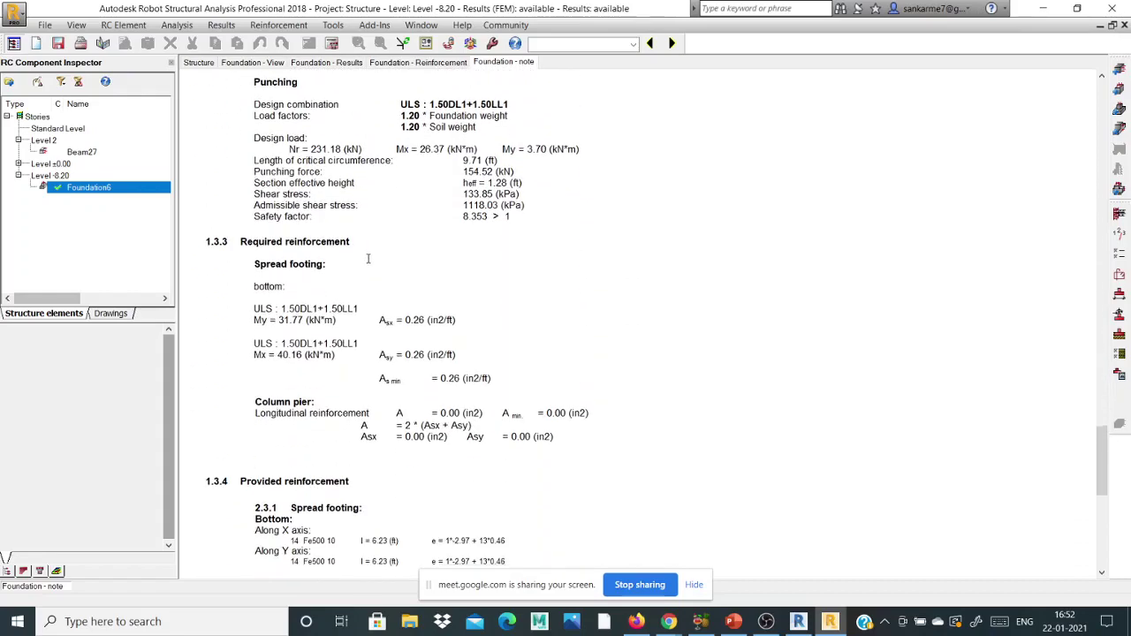
scroll(358, 250, down, 3)
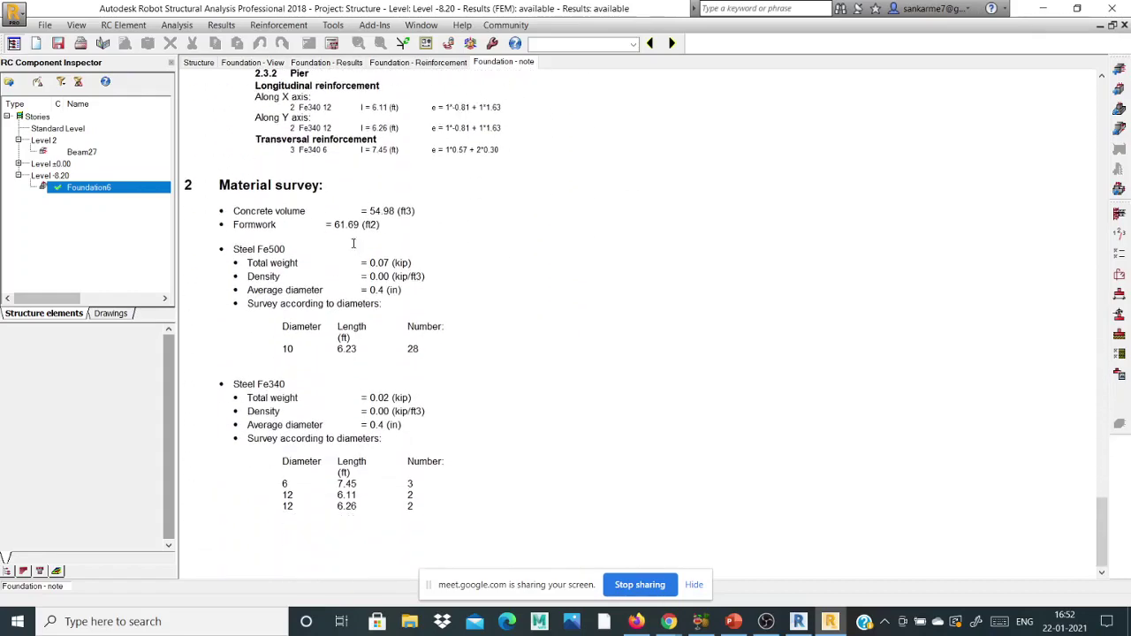
scroll(335, 227, up, 20)
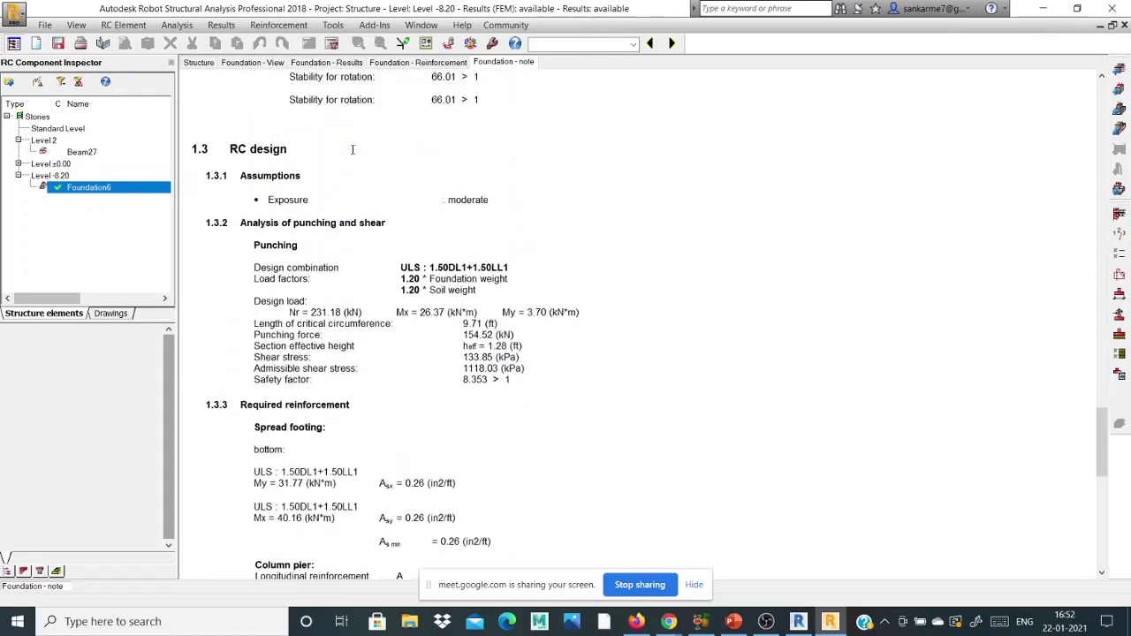
click(414, 62)
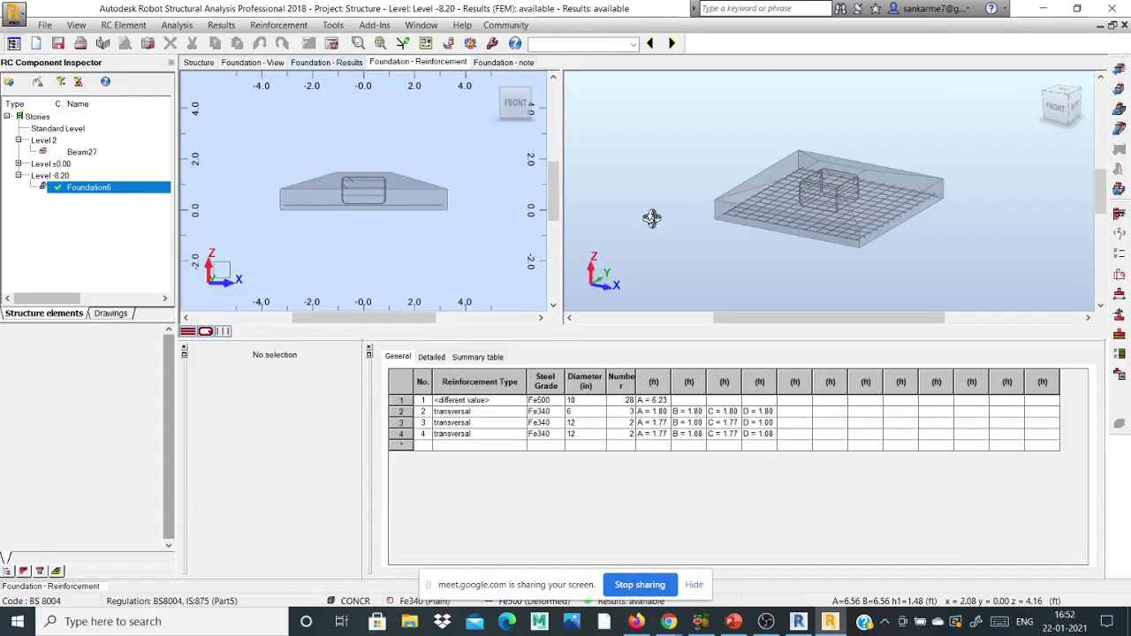
Step: Change the footing's geometry type to the two-column footing, apply it and inspect the two piers in the 3D view
click(252, 62)
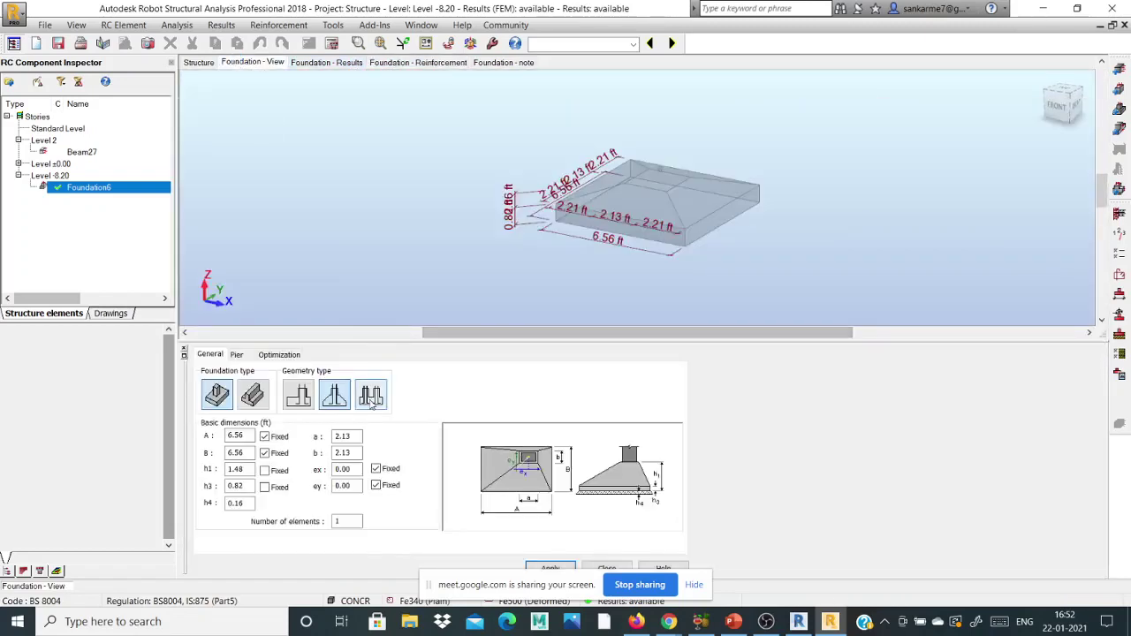
click(371, 398)
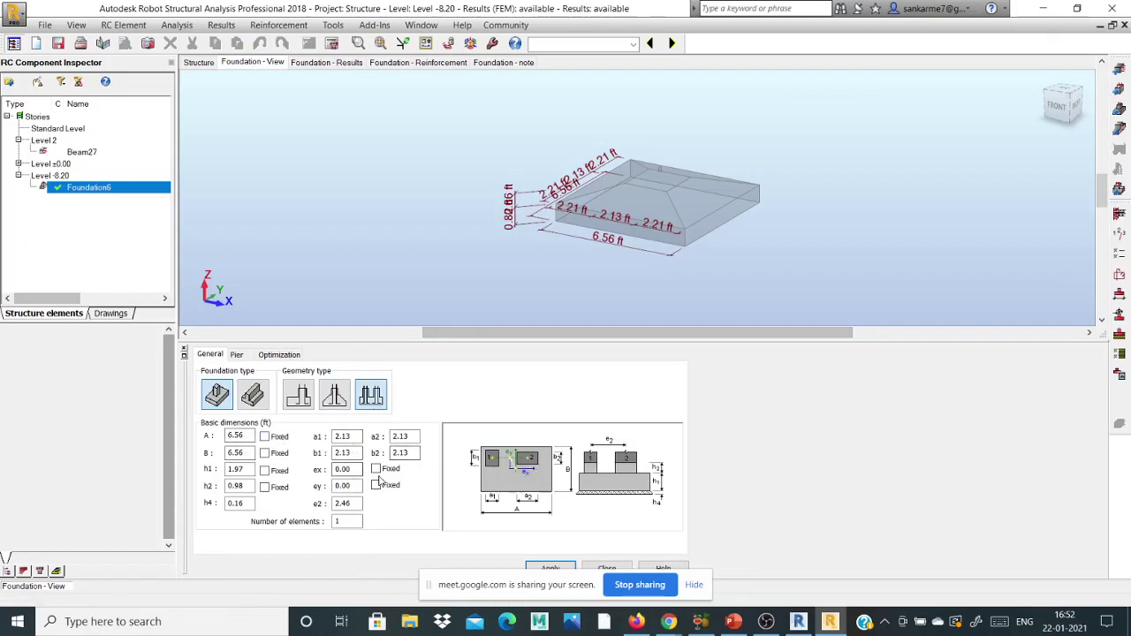
click(551, 568)
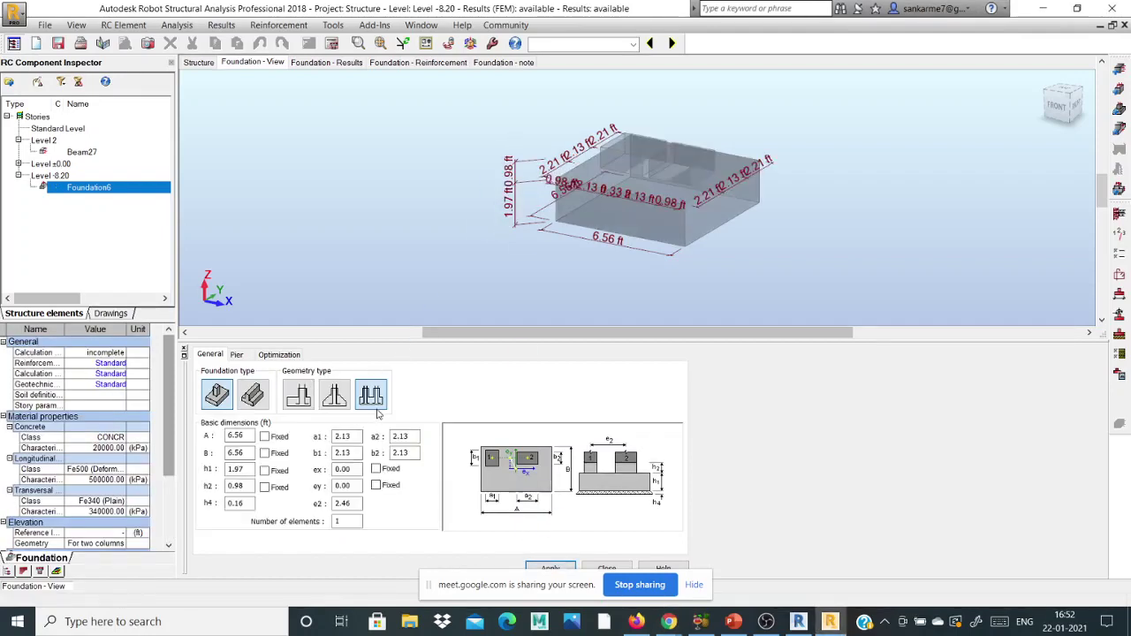
scroll(501, 177, up, 3)
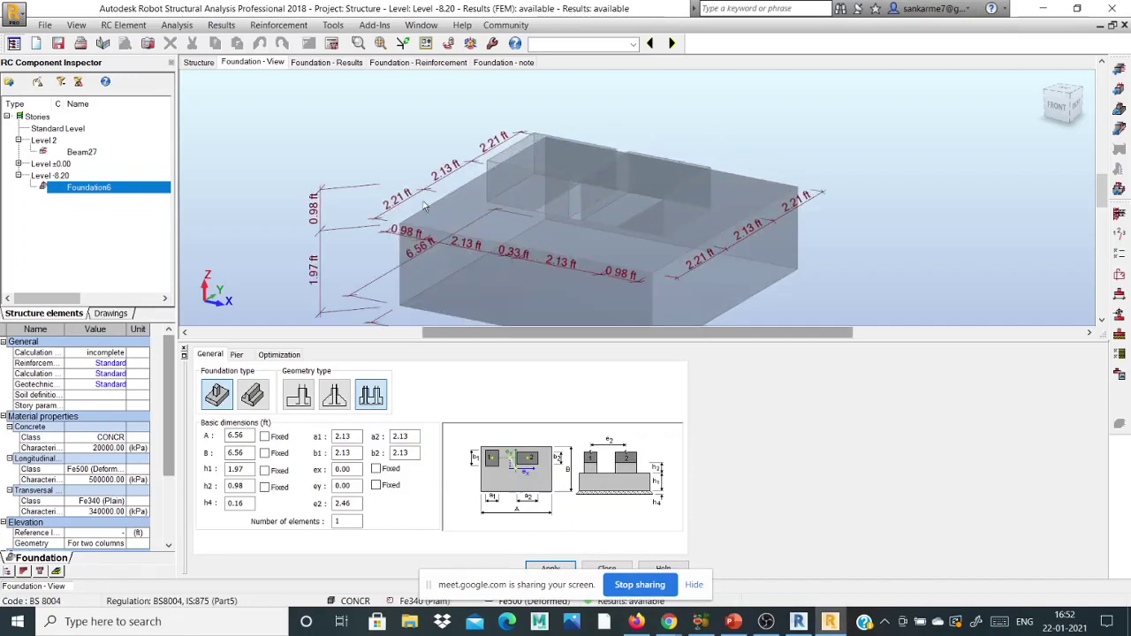
scroll(543, 211, down, 2)
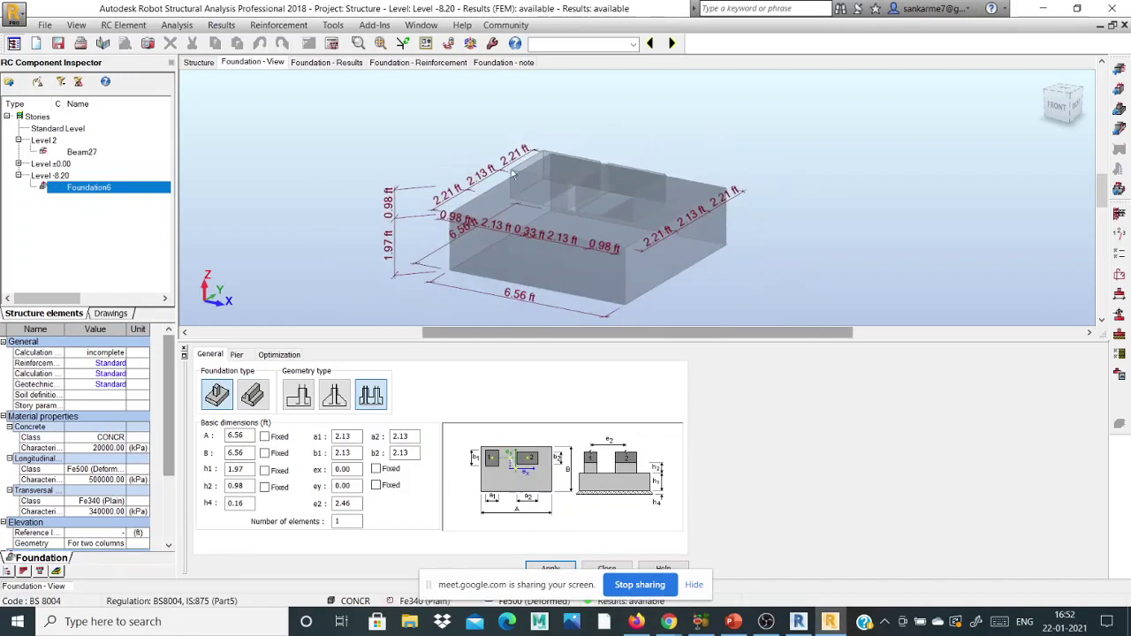
scroll(539, 183, up, 3)
scroll(606, 186, down, 4)
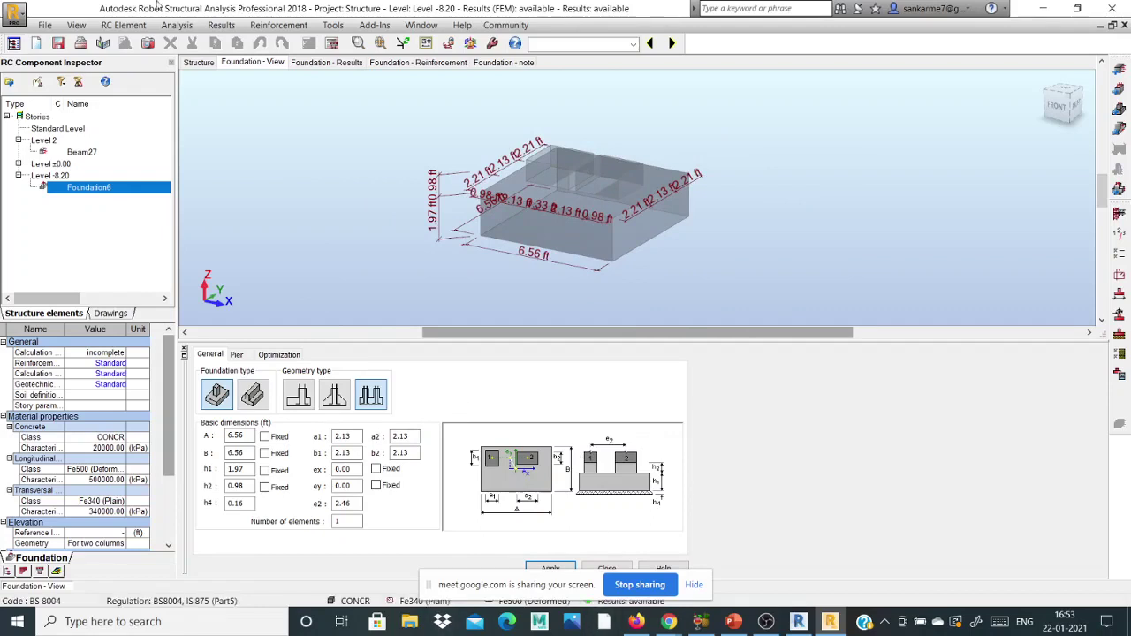
Step: Check the two-column footing's results and reinforcement, and examine the geometry, loads and soil data in its calculation note
click(331, 63)
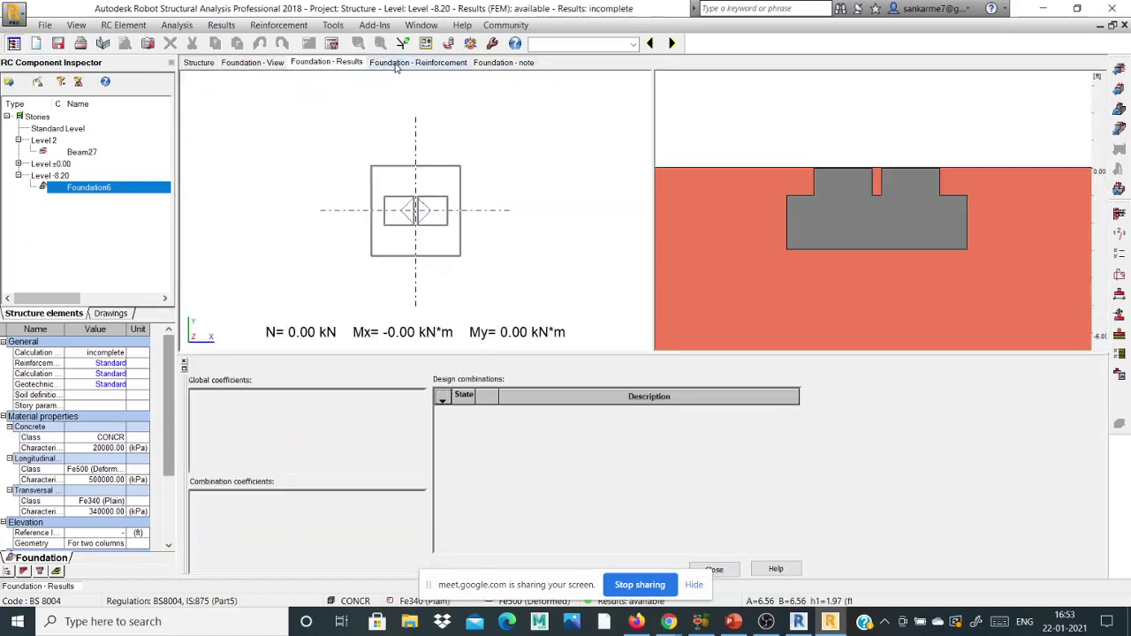
click(396, 64)
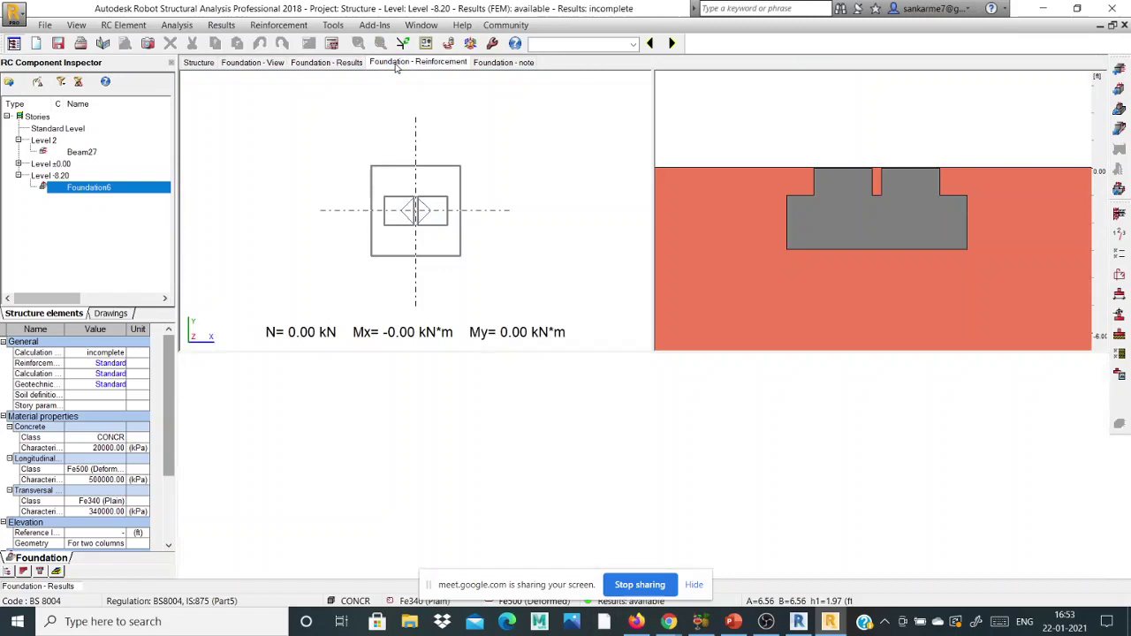
click(504, 61)
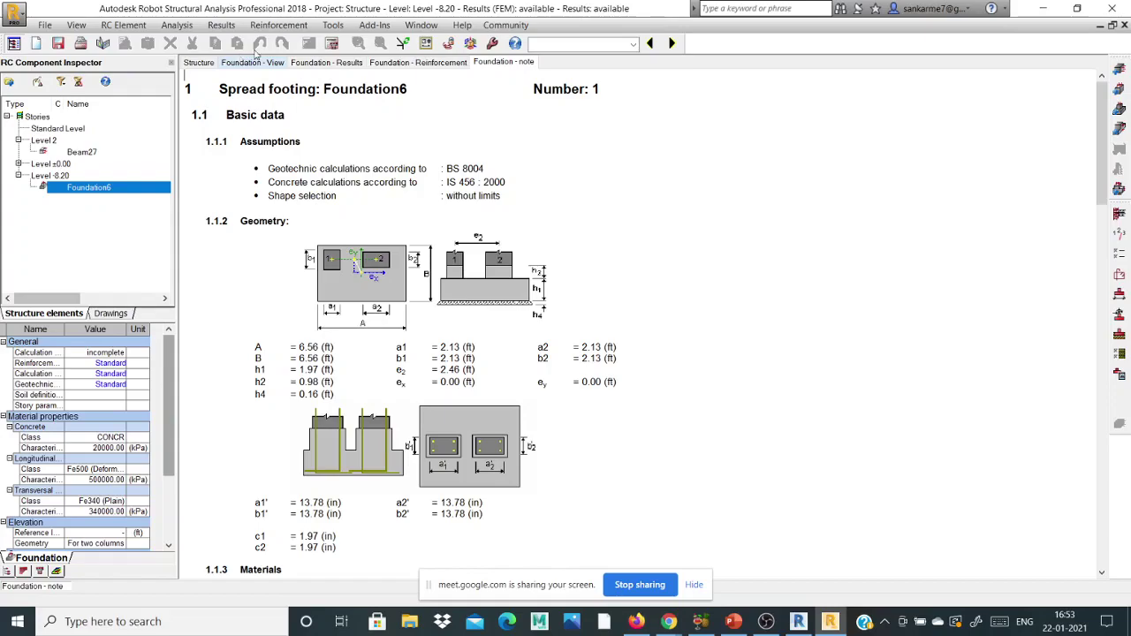
scroll(495, 209, down, 10)
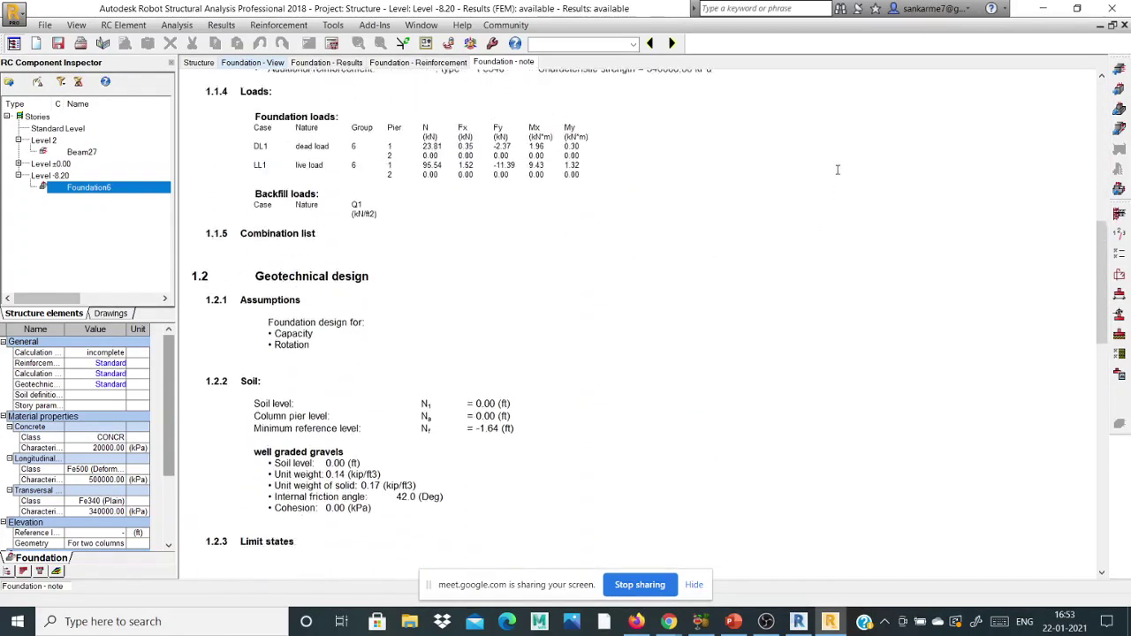
scroll(838, 169, up, 10)
scroll(1109, 205, down, 5)
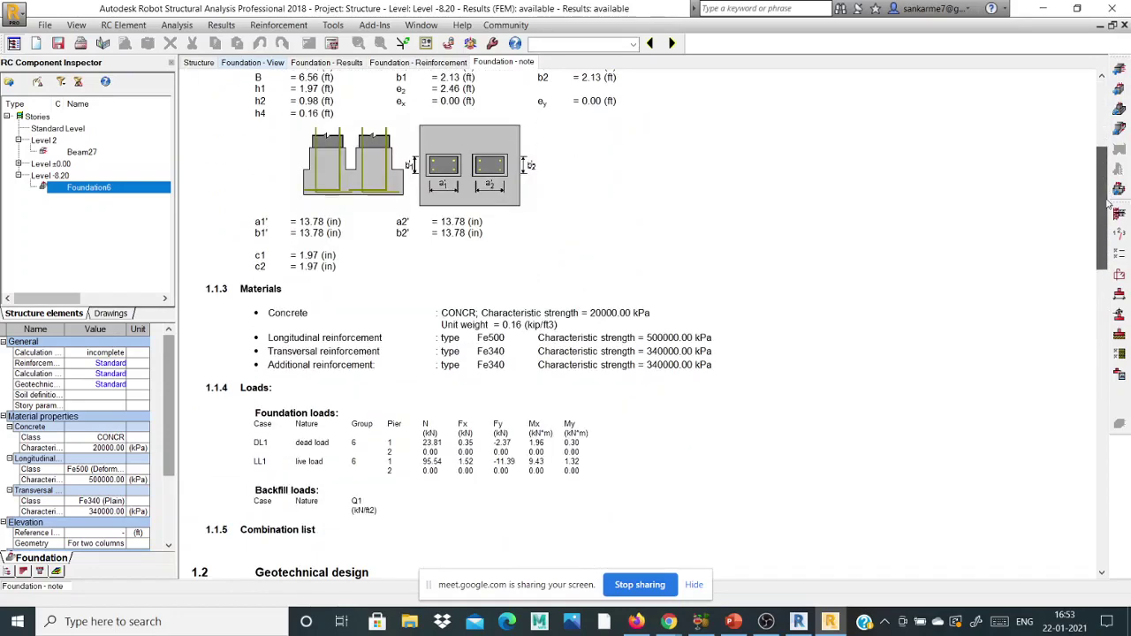
scroll(466, 127, up, 4)
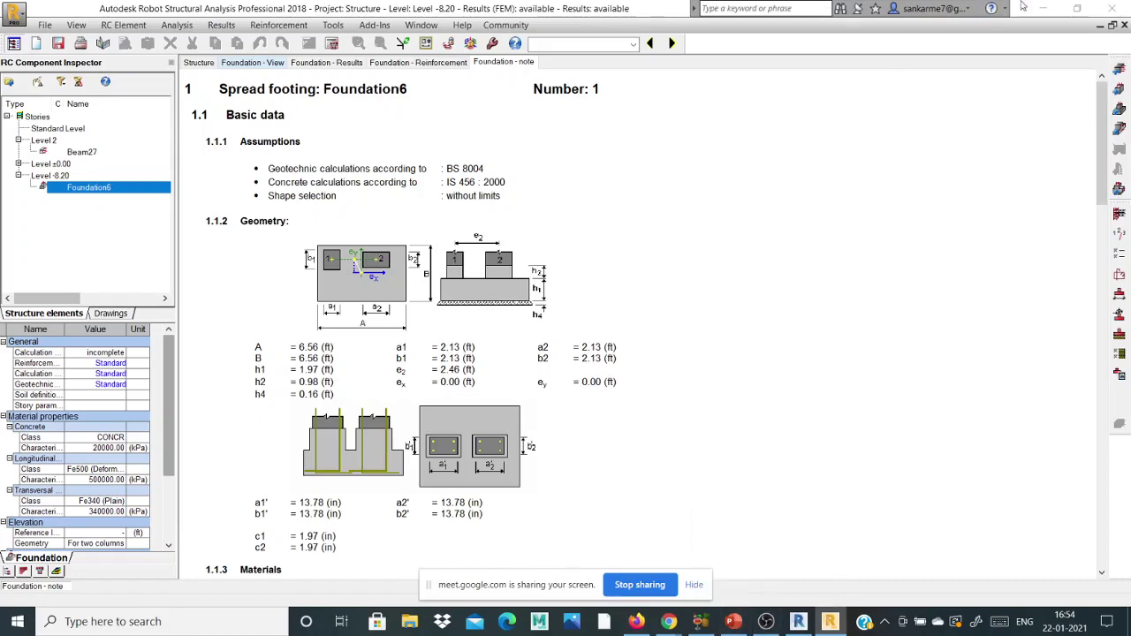
Step: Minimize Robot and Revit, switch to the PowerPoint presentation on basic building design tips, and restore its window to a smaller size
click(1047, 9)
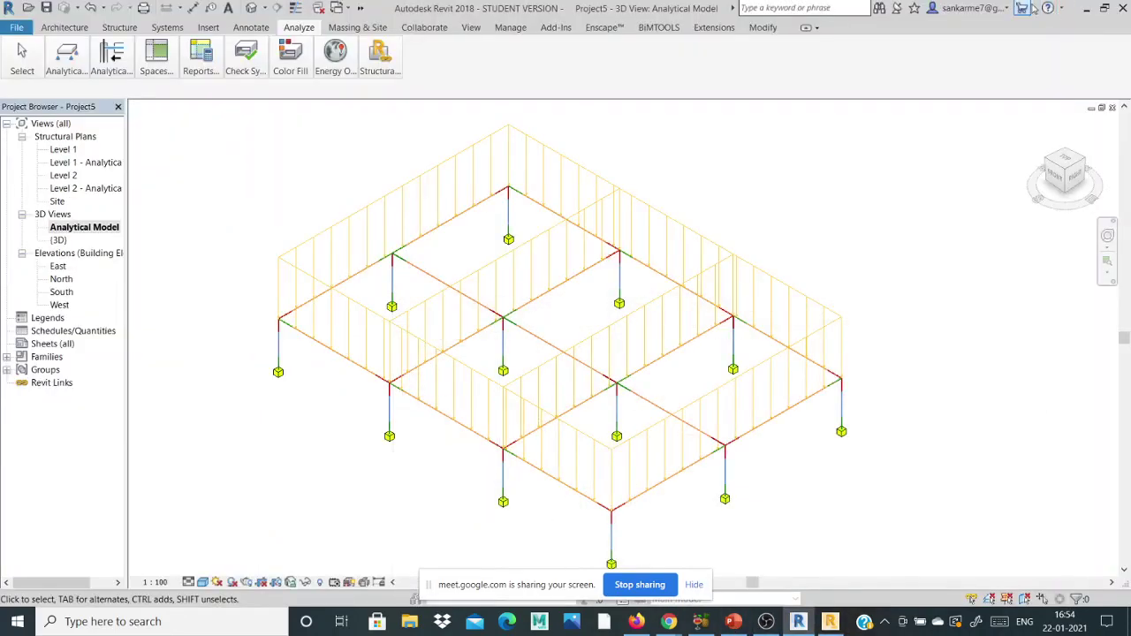
click(1087, 9)
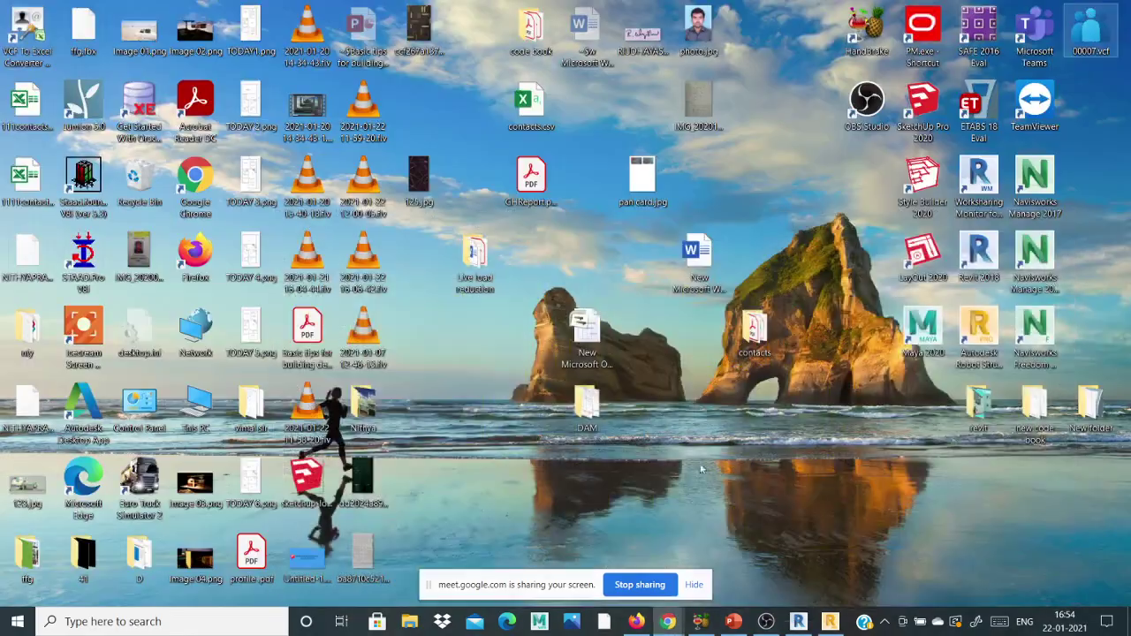
click(735, 622)
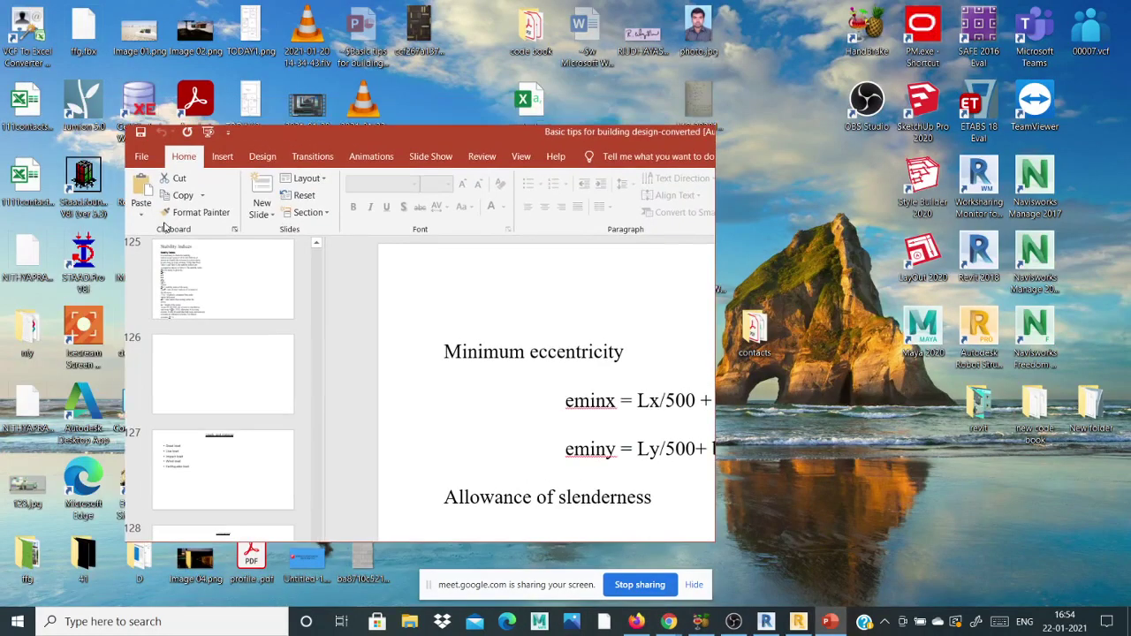
drag(668, 10, 668, 131)
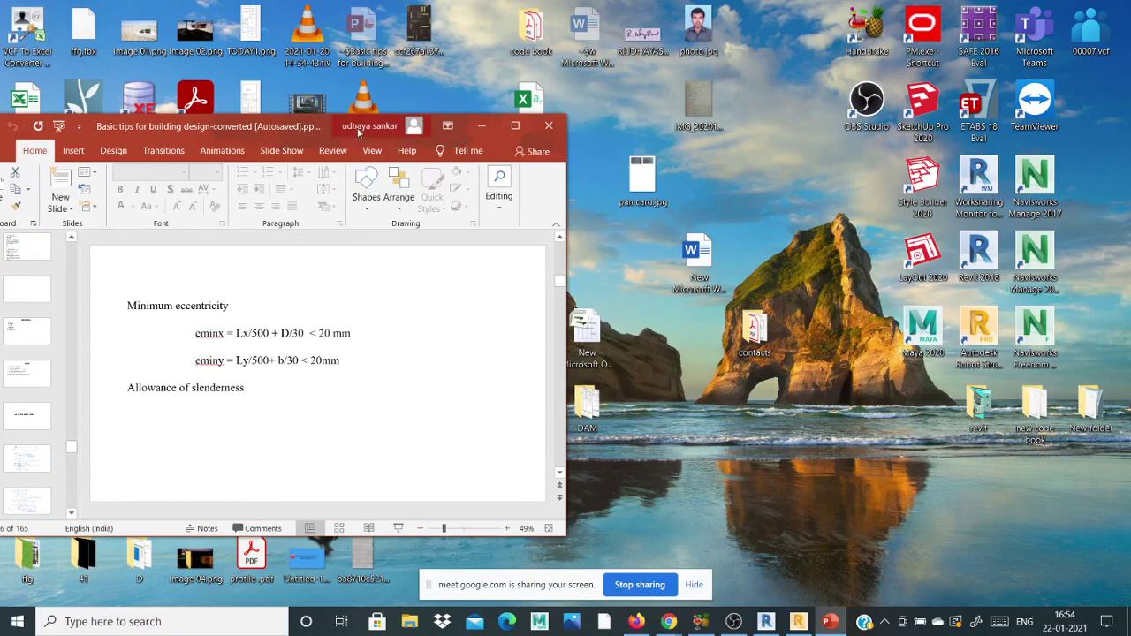
Step: Maximize the presentation window and open the "Design of footing" slide to read its list of design checks
drag(358, 130, 388, 132)
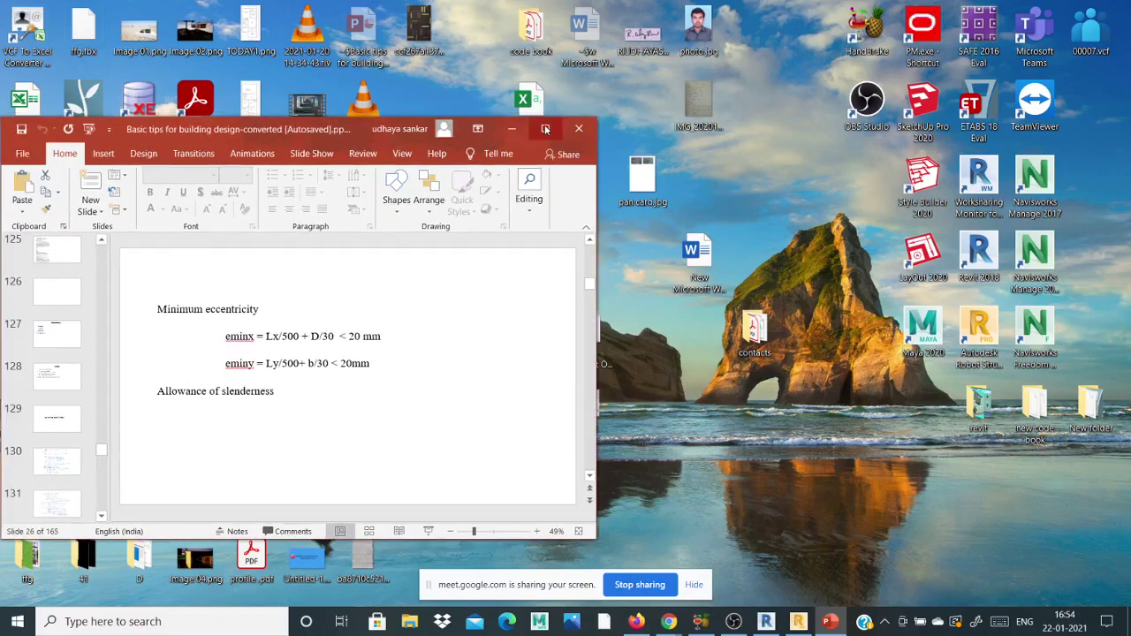
click(545, 129)
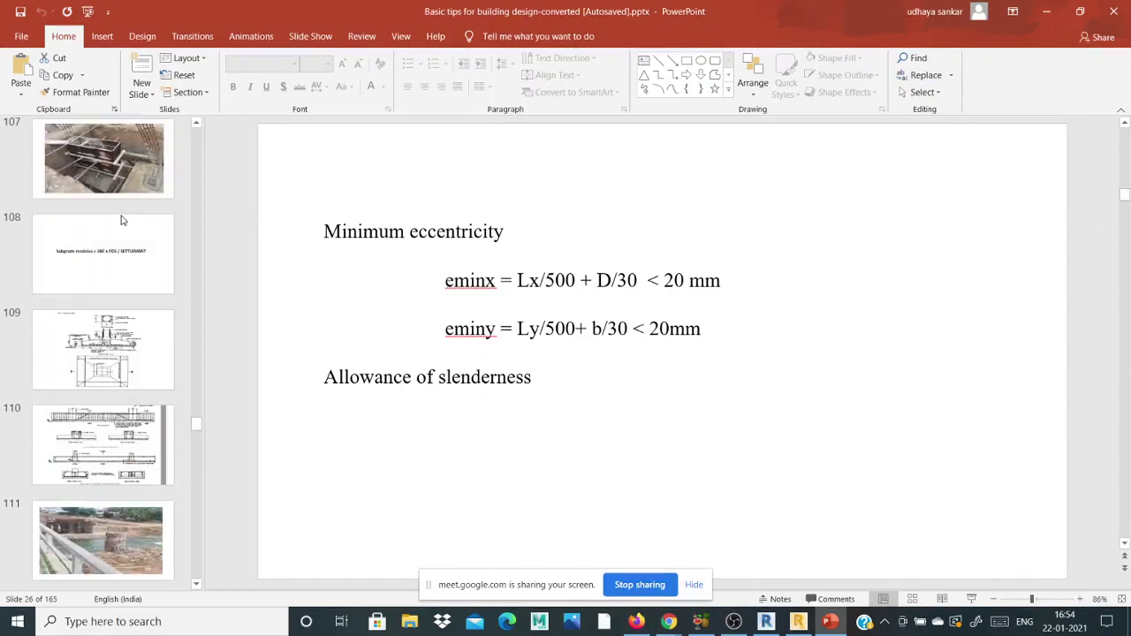
scroll(124, 212, up, 6)
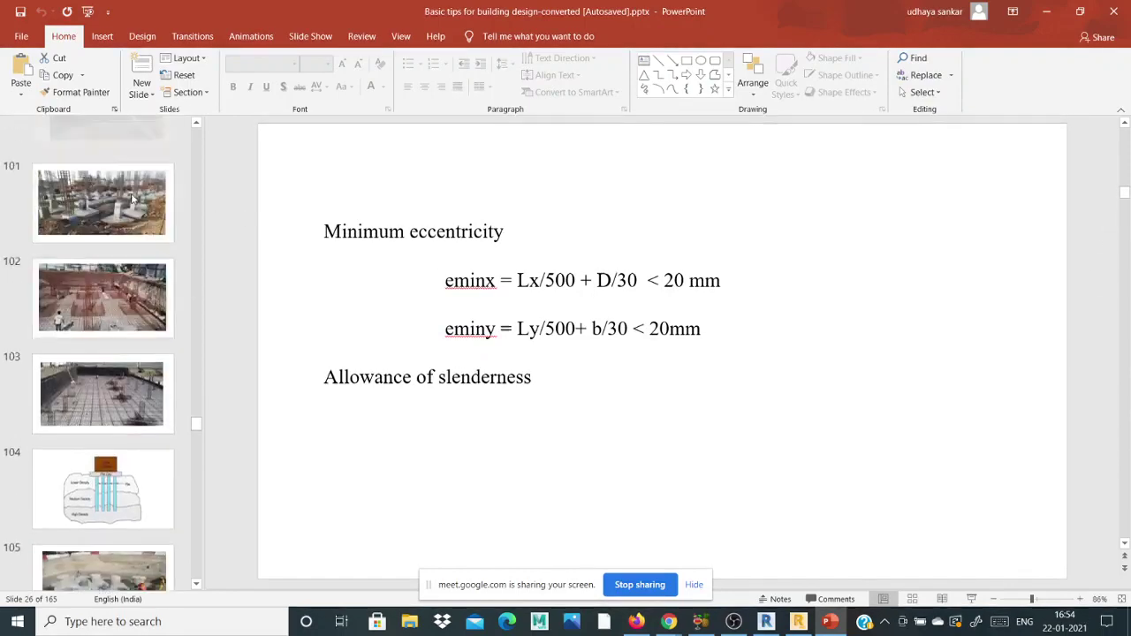
scroll(131, 199, up, 10)
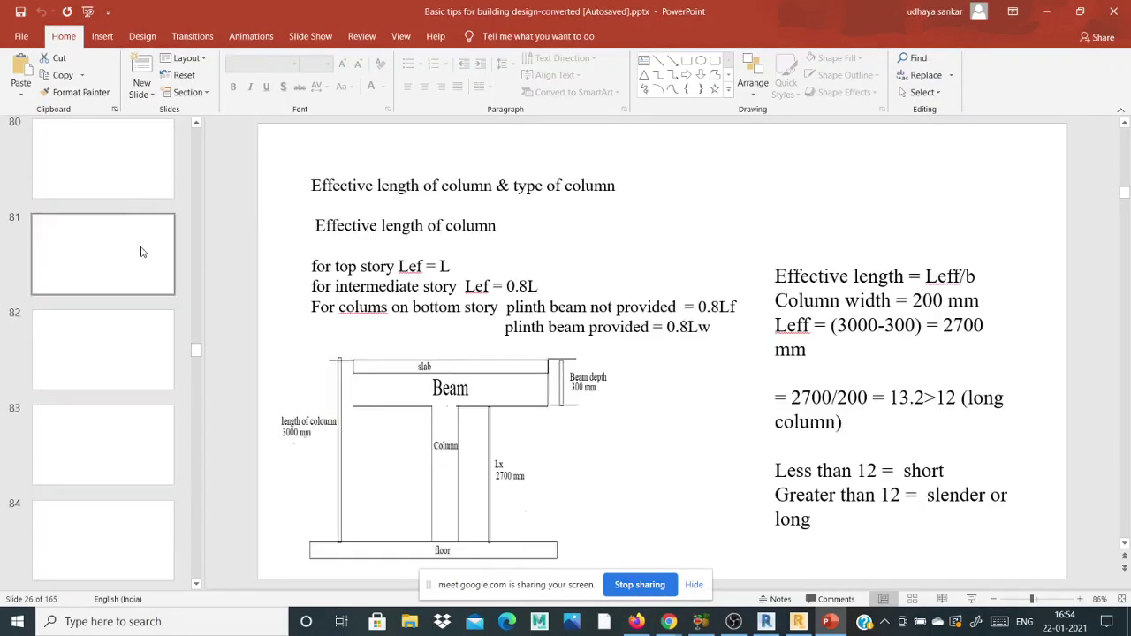
scroll(144, 283, down, 3)
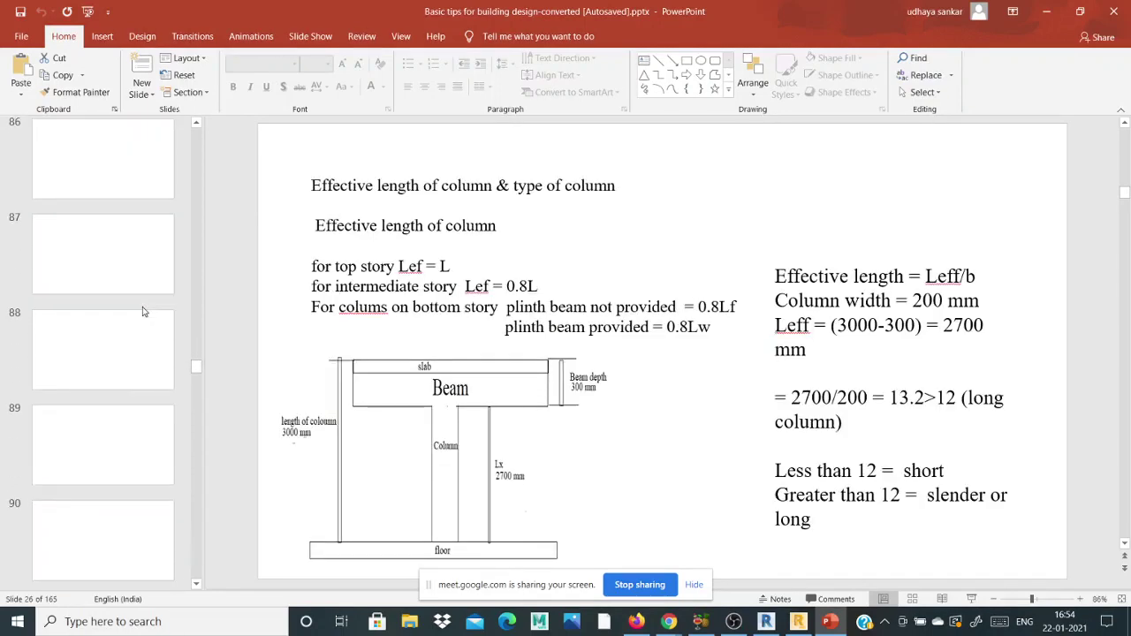
scroll(144, 311, up, 2)
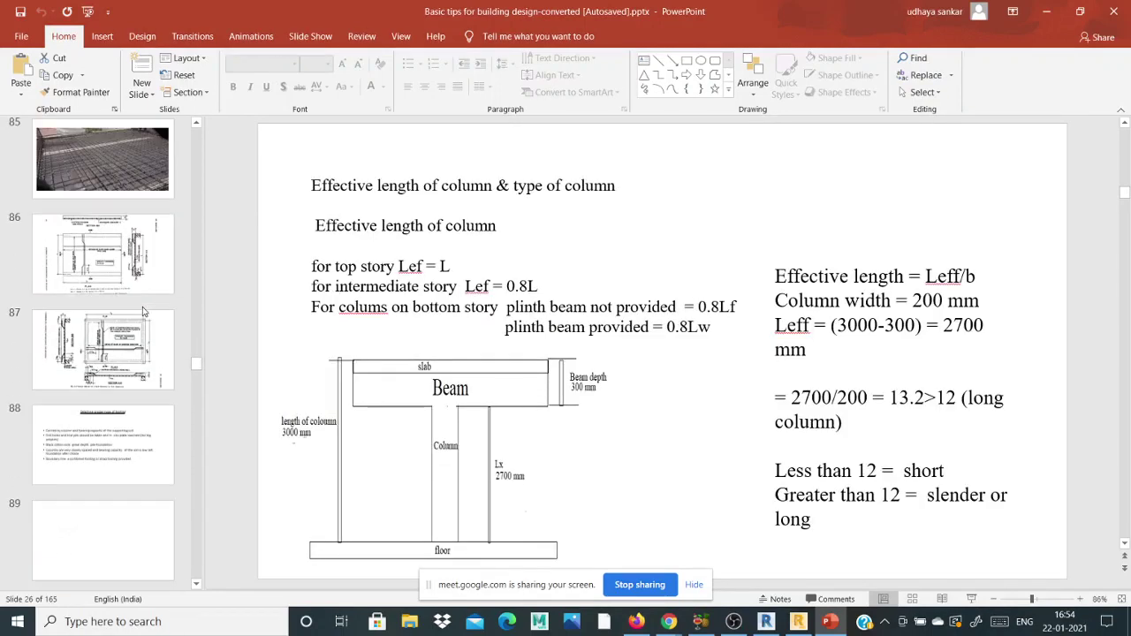
scroll(141, 307, down, 5)
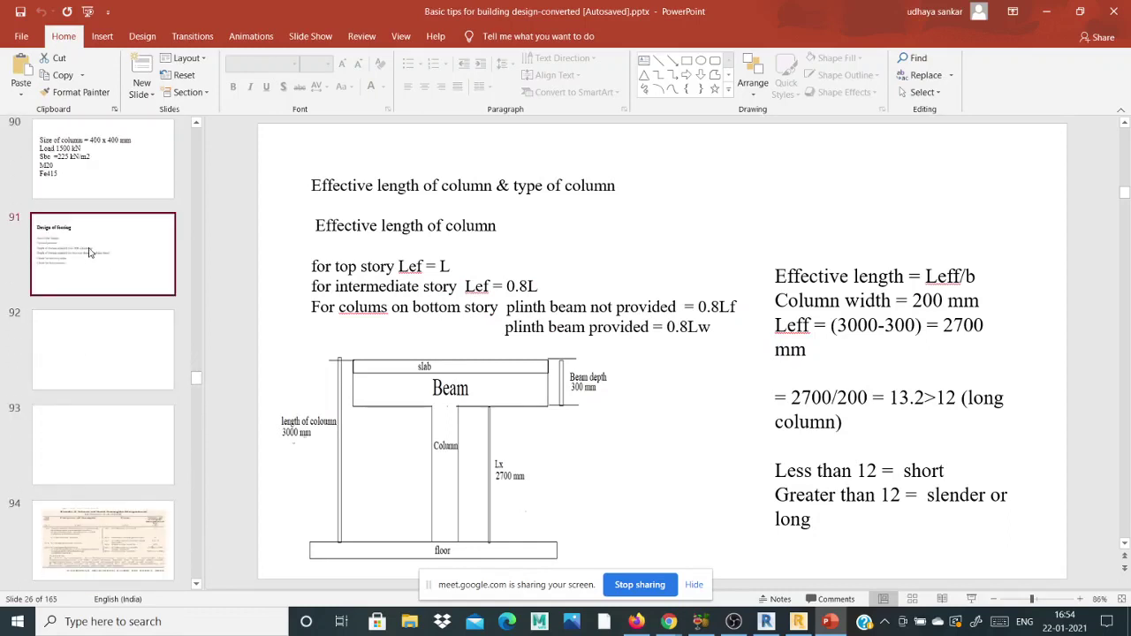
click(89, 252)
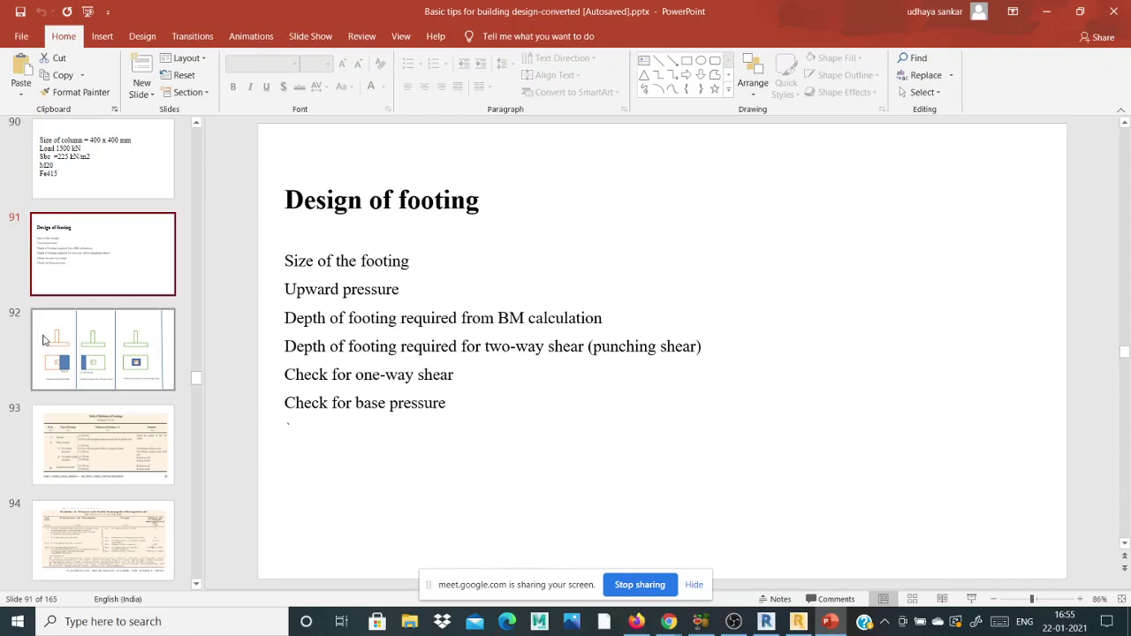
Step: Look through the slides around the footing design list and open "Selecting proper type of footing"
key(Down)
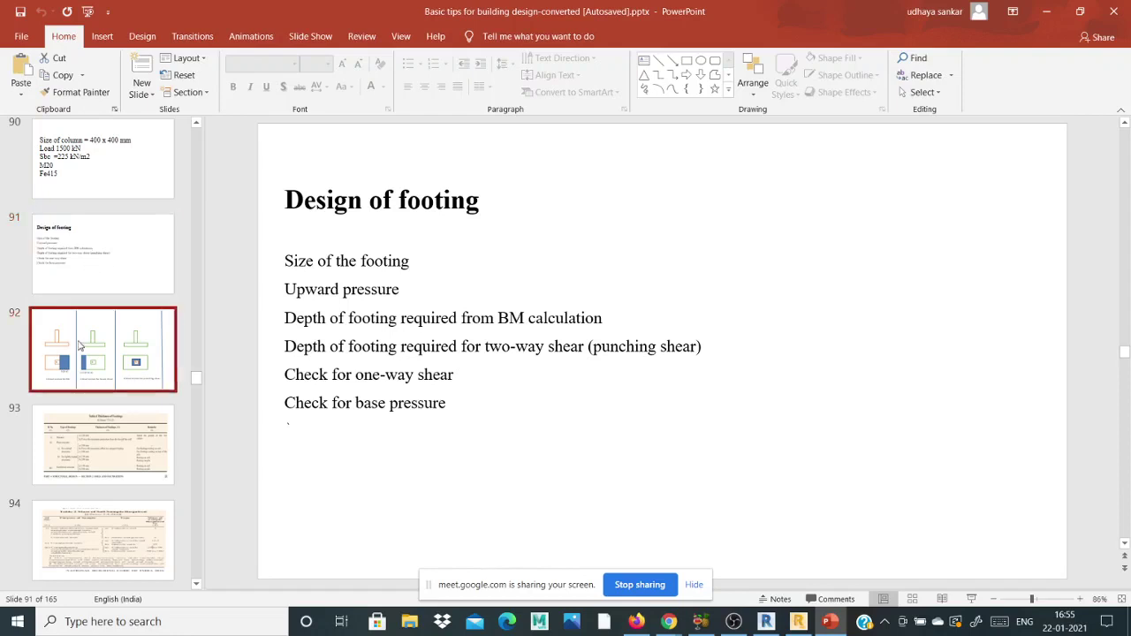
click(108, 268)
scroll(110, 269, up, 1)
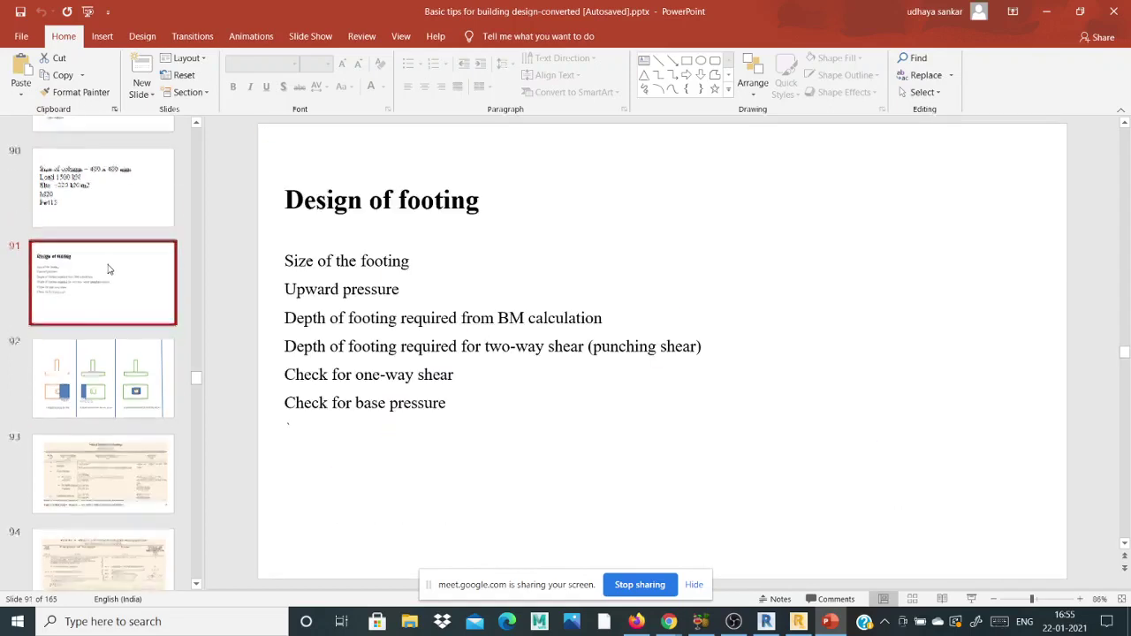
scroll(109, 270, up, 3)
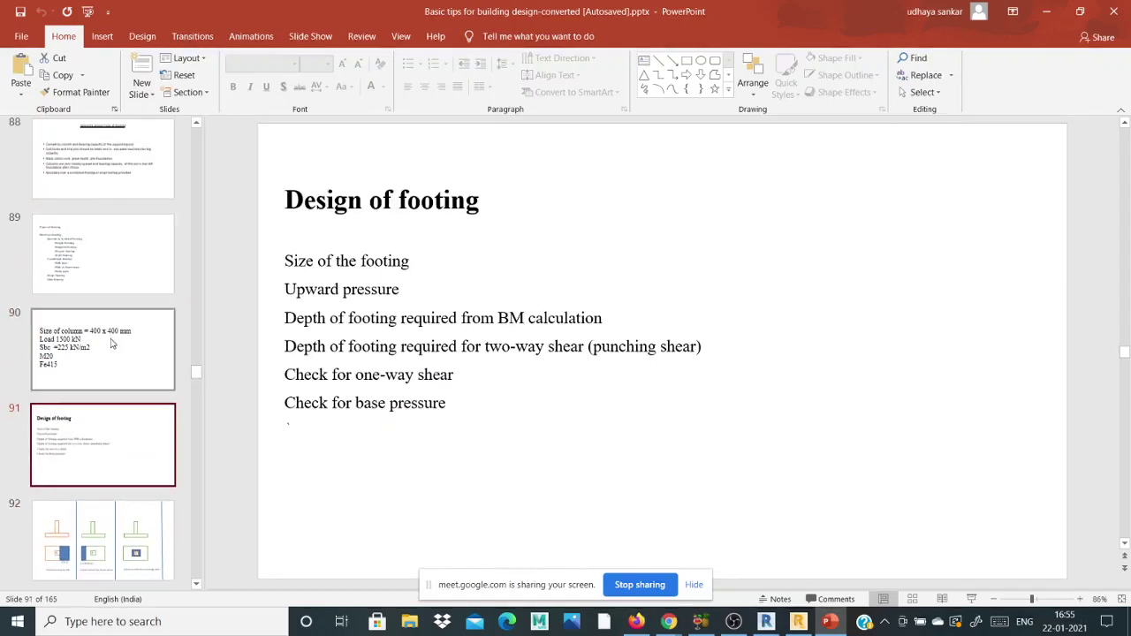
scroll(112, 344, up, 5)
click(124, 388)
Step: Go back through the deck to the beam slides and open the "Beam section" slide
scroll(128, 290, up, 5)
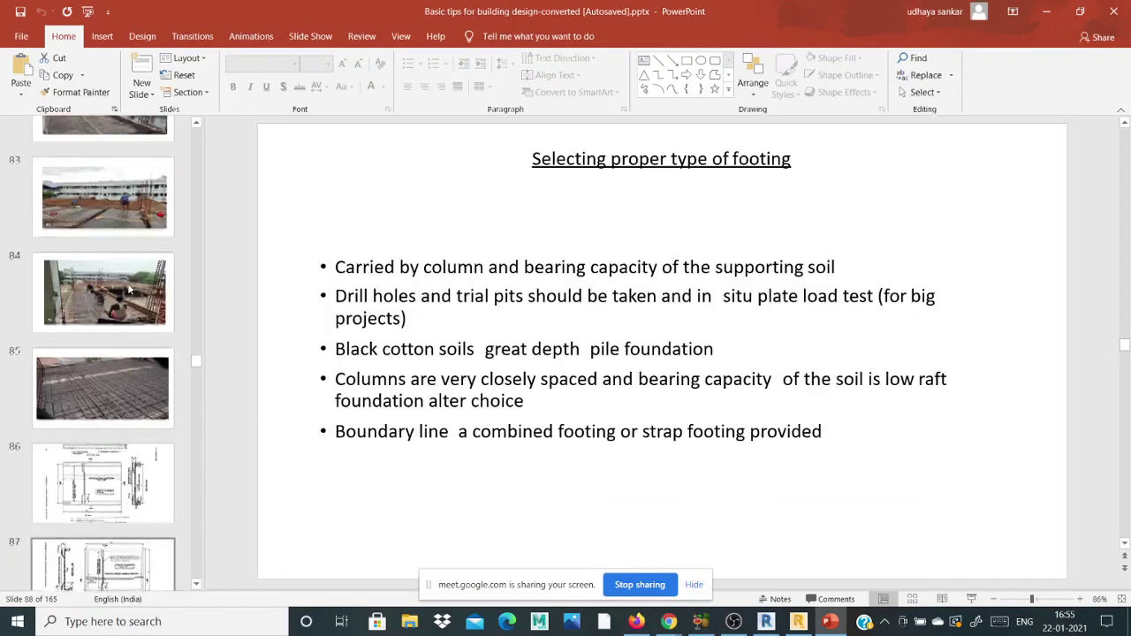
scroll(129, 289, up, 10)
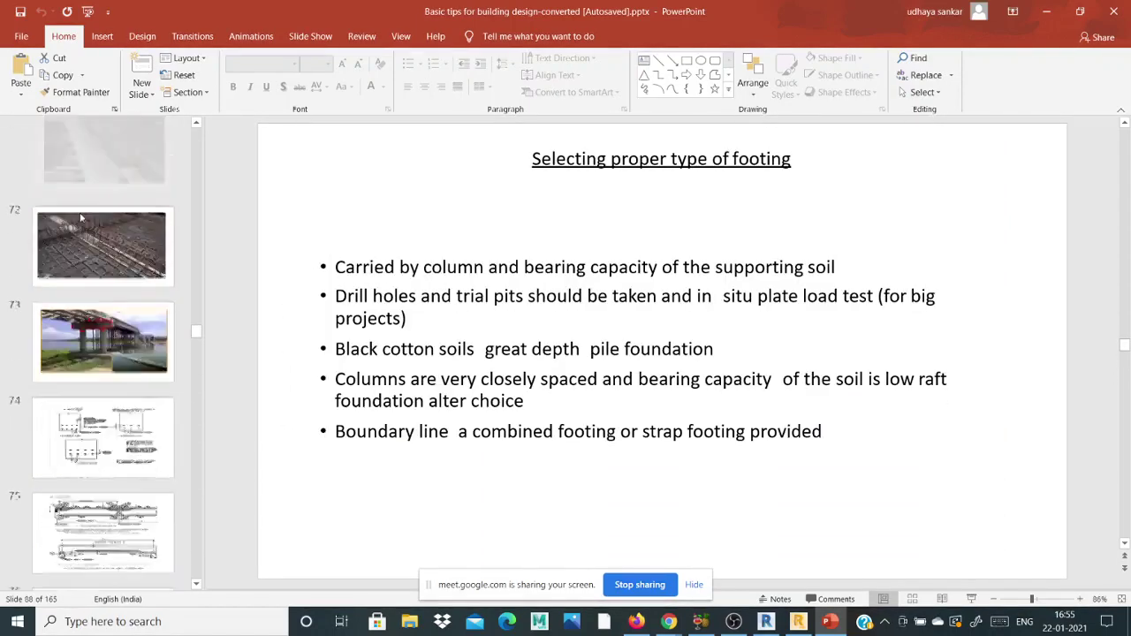
scroll(80, 217, up, 12)
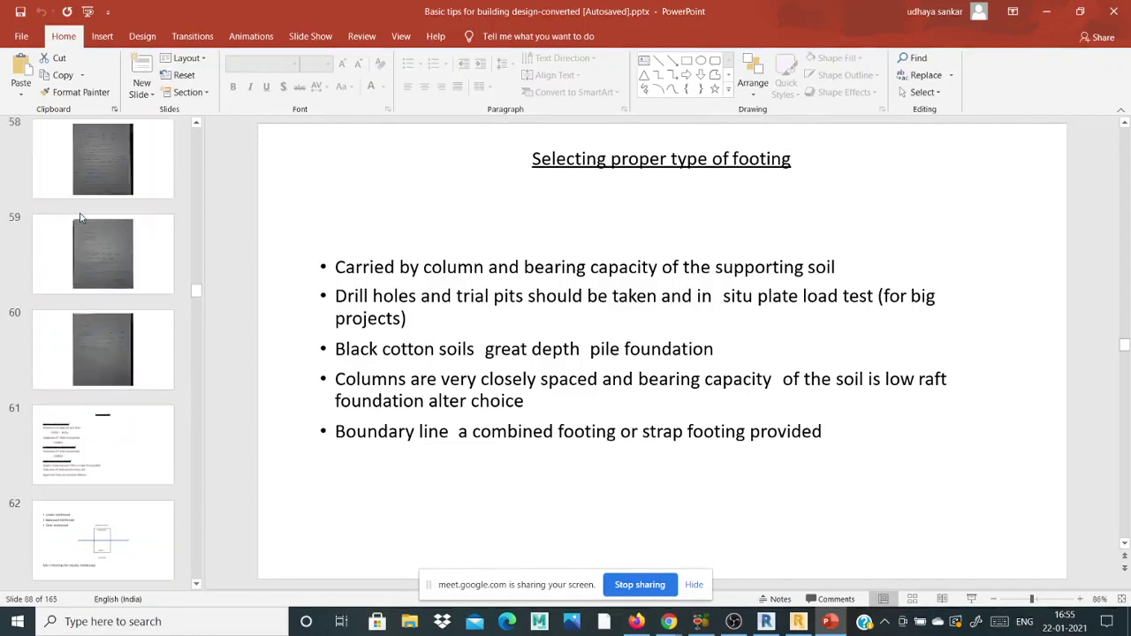
scroll(79, 217, up, 8)
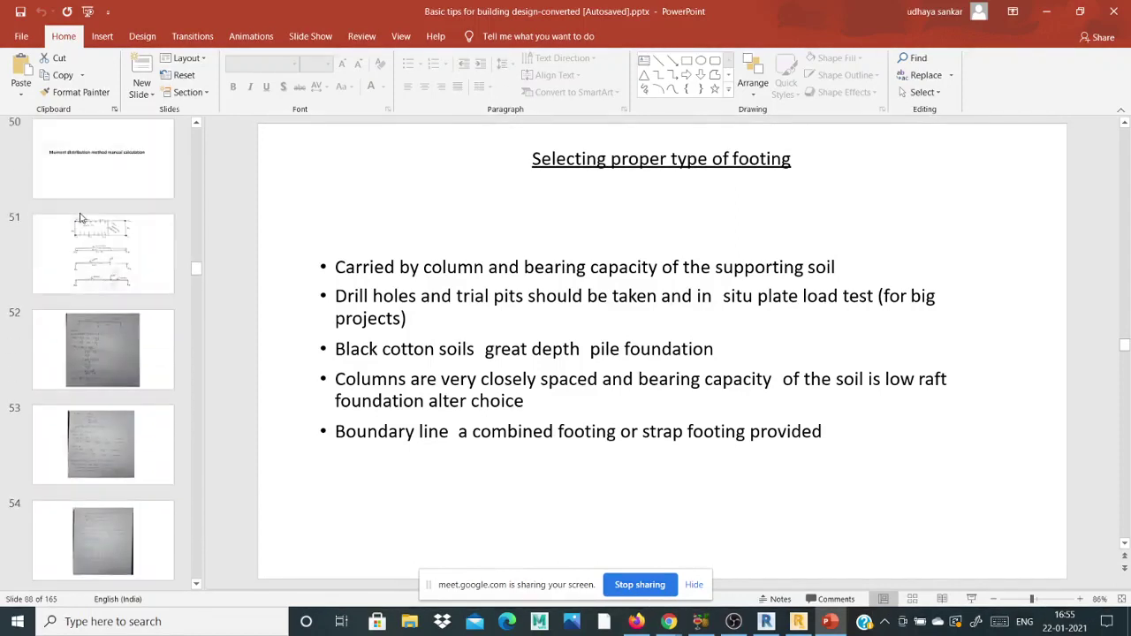
scroll(80, 217, up, 1)
scroll(80, 217, up, 1)
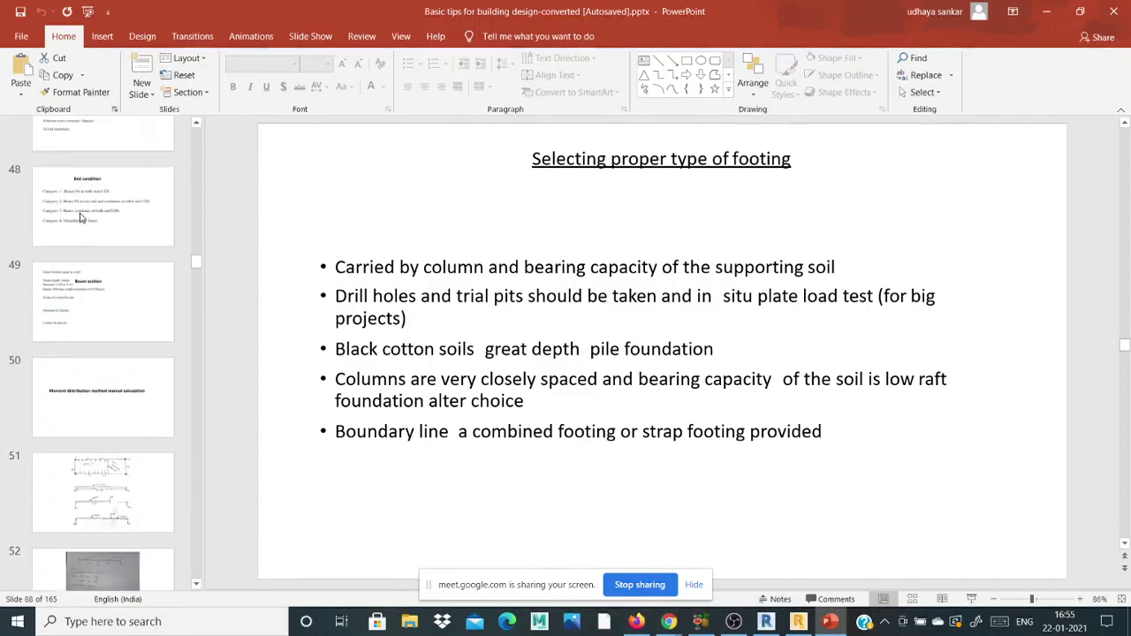
click(86, 220)
click(104, 296)
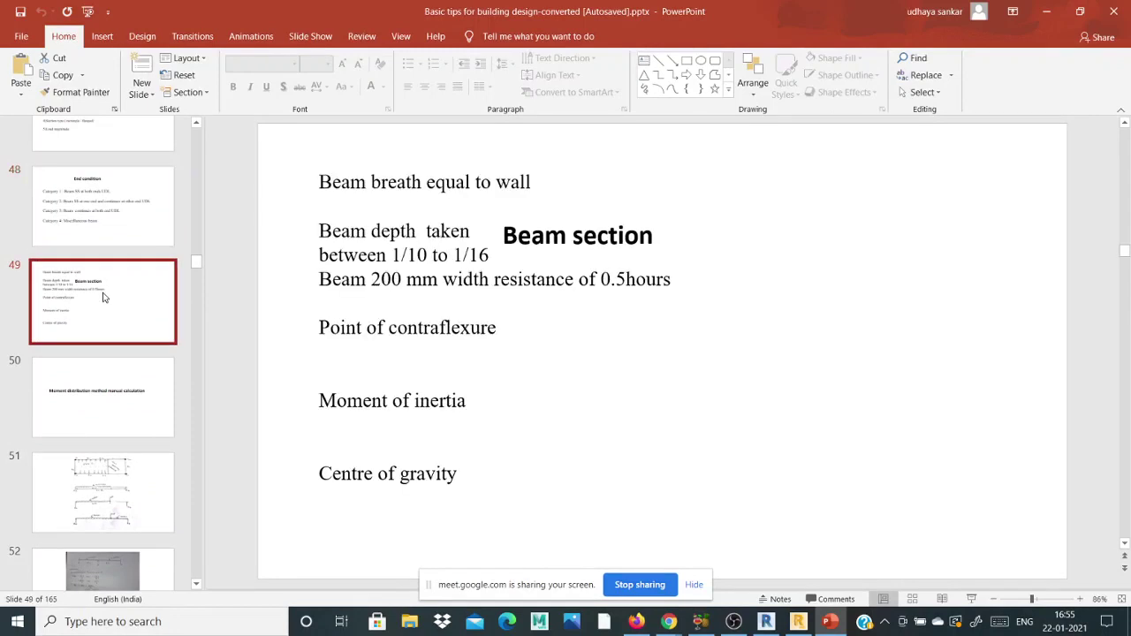
Step: Open the multi-storey column load table slide and the preceding slide on reduction in imposed loads on floors
scroll(100, 285, up, 3)
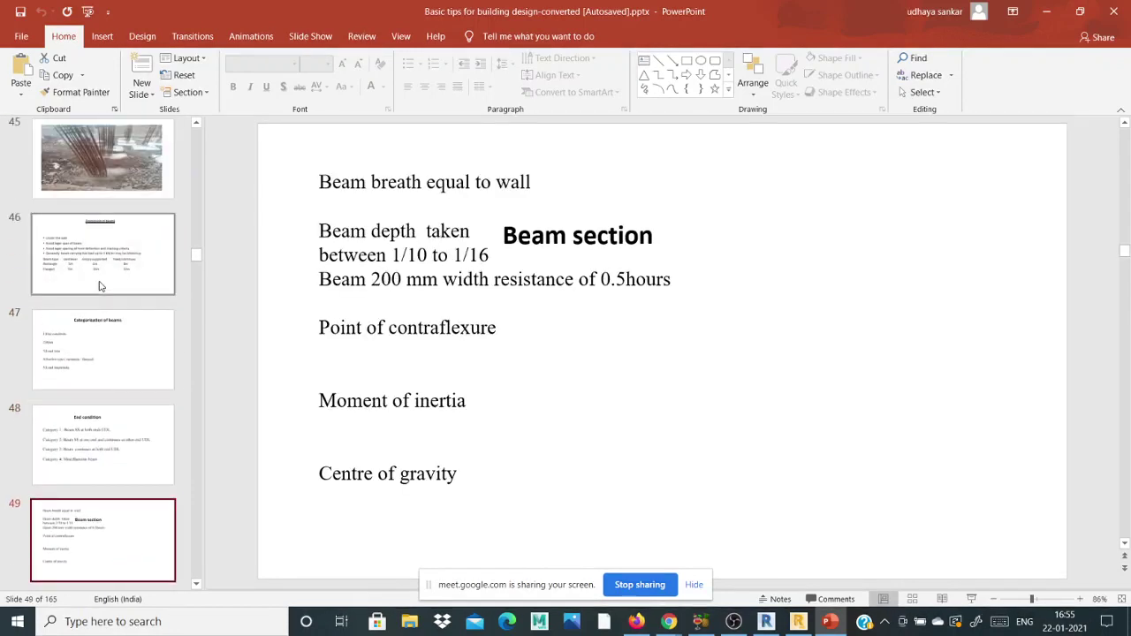
scroll(100, 286, up, 20)
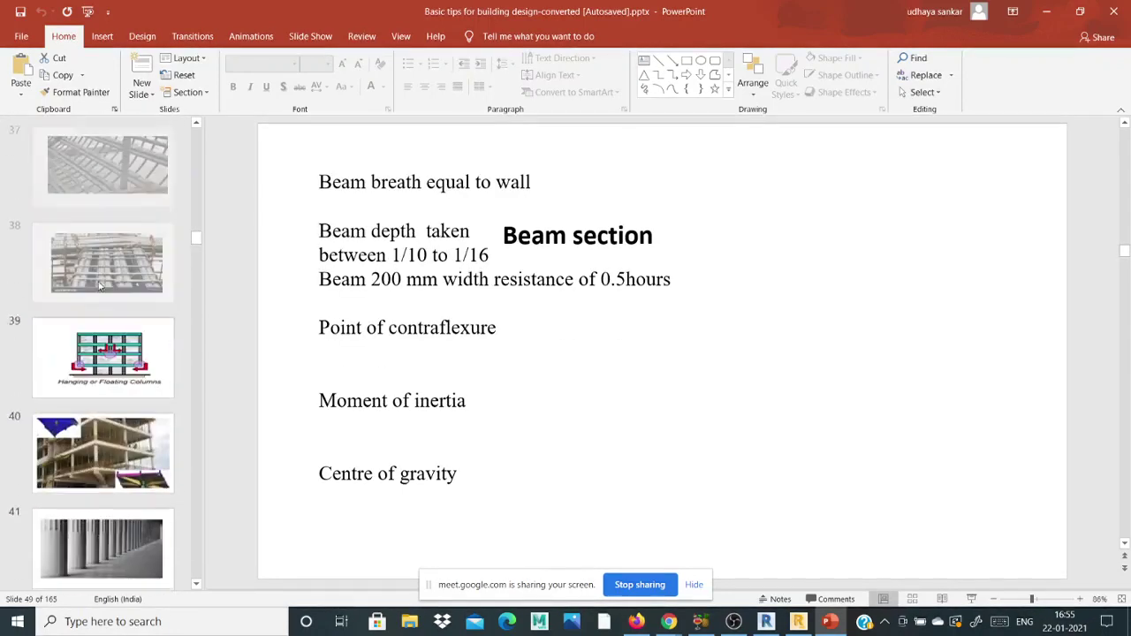
scroll(100, 286, up, 7)
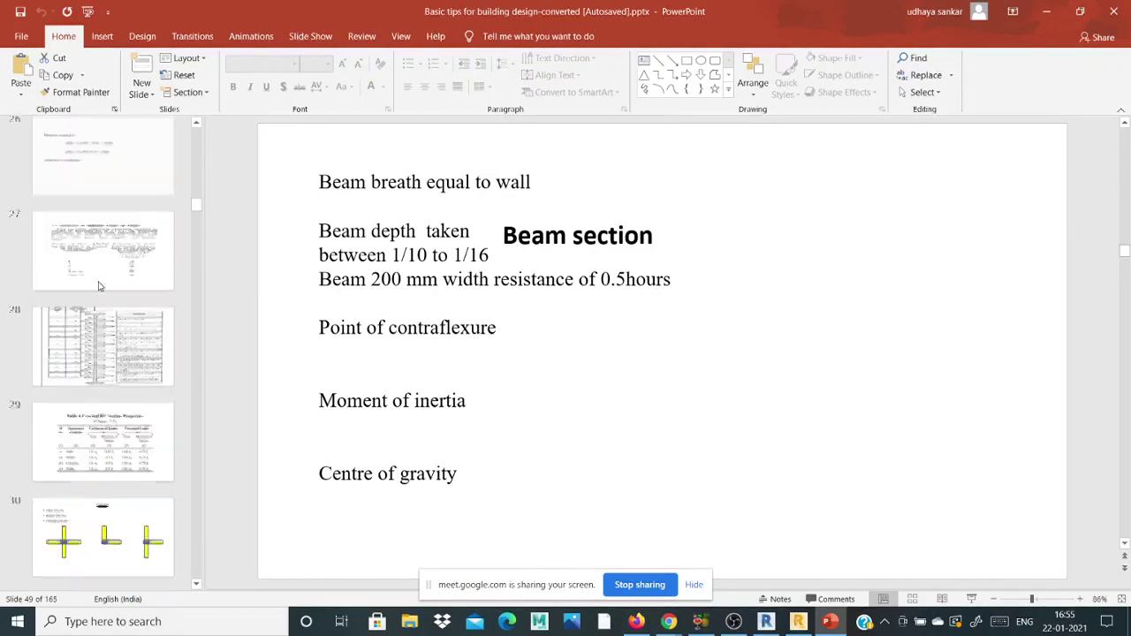
click(102, 347)
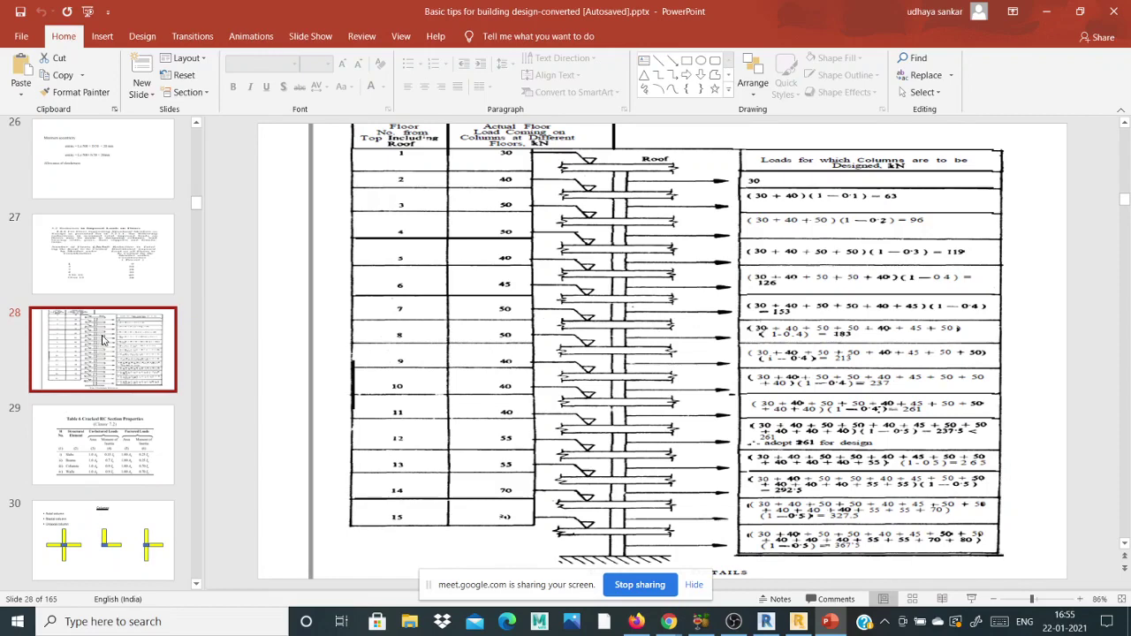
scroll(102, 340, up, 1)
click(107, 325)
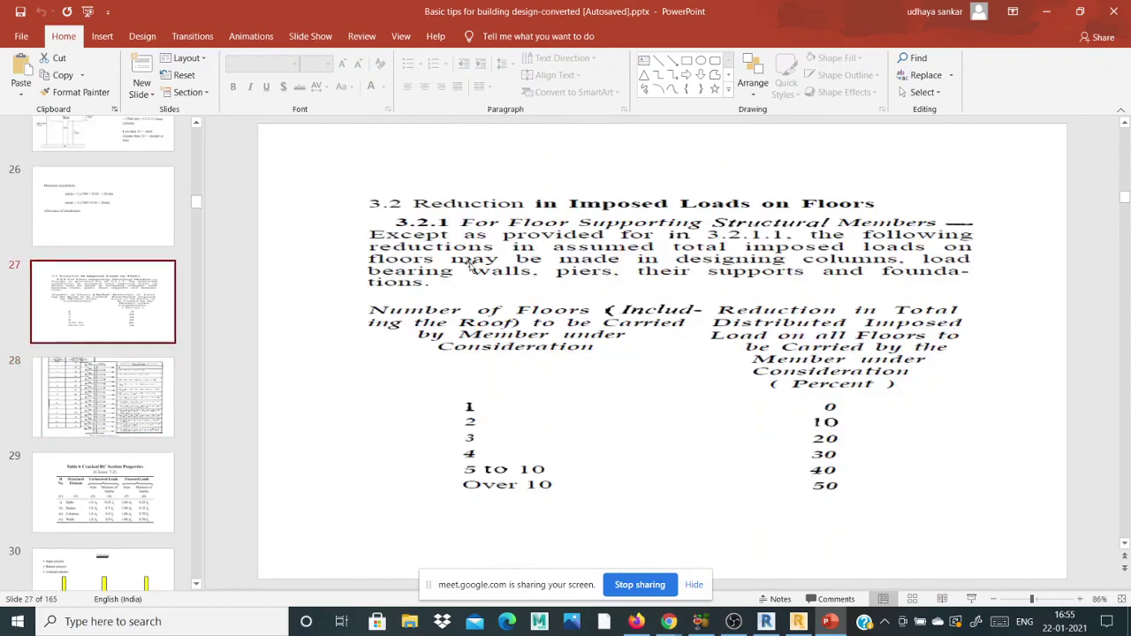
Step: Go back to the code books section and view the National Building Code, IS 456:2000 and IS 875 Part 1 slides
scroll(113, 289, up, 2)
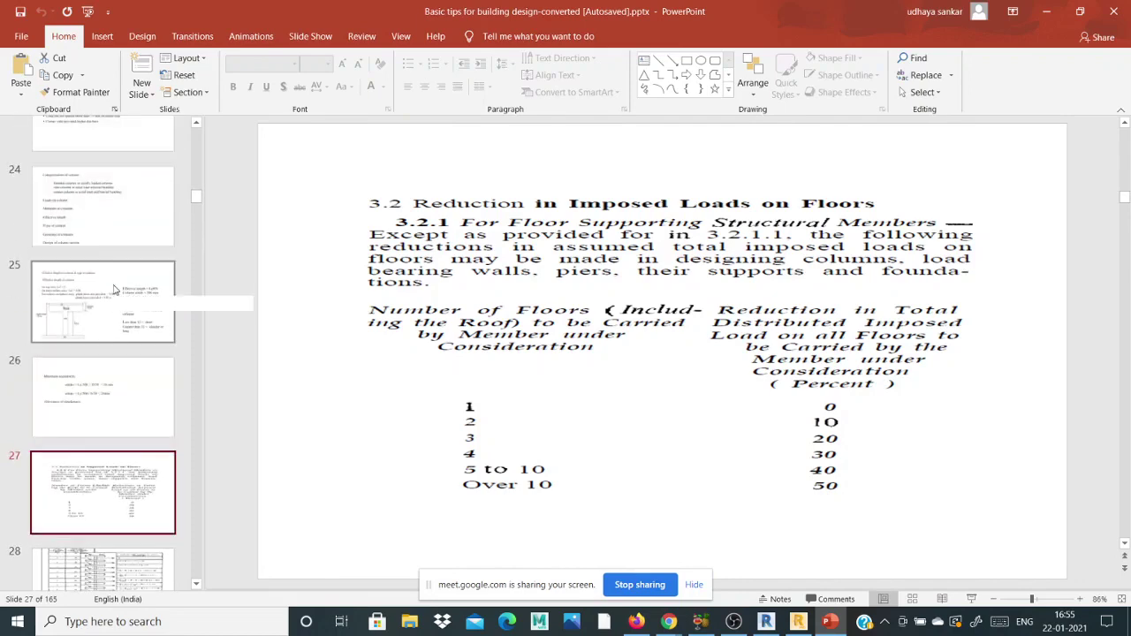
scroll(114, 289, up, 15)
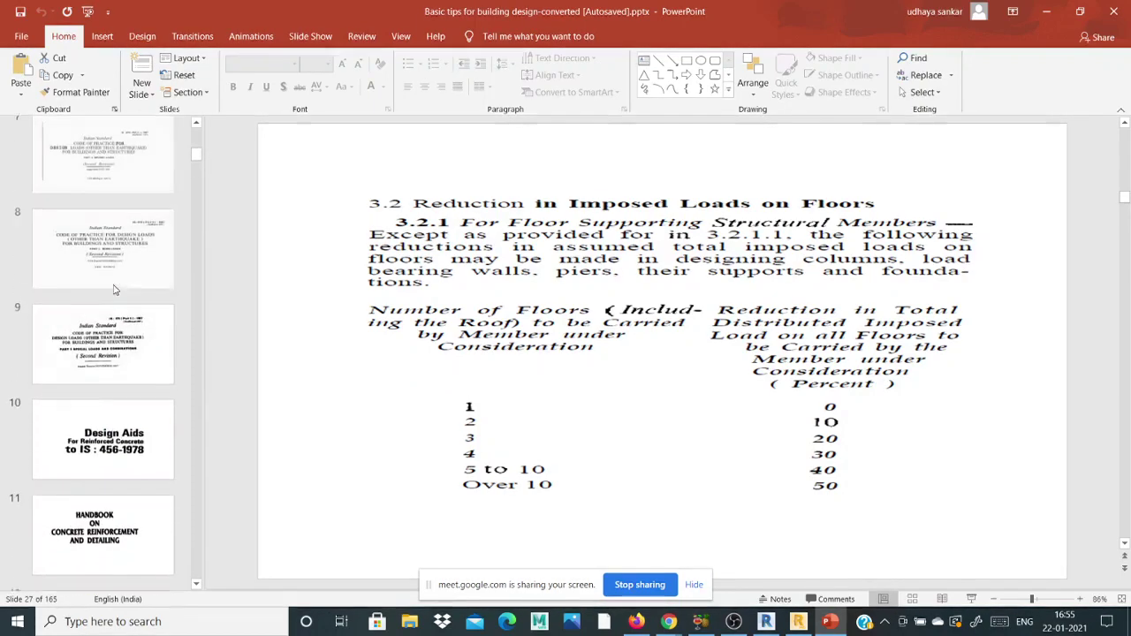
scroll(113, 289, up, 5)
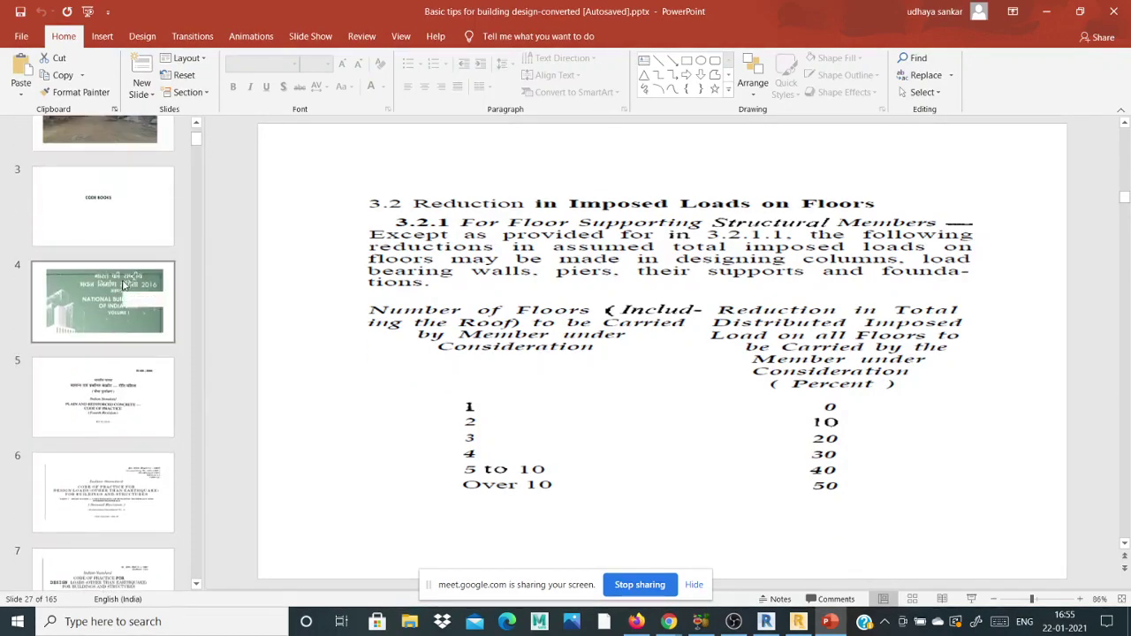
click(126, 285)
key(Down)
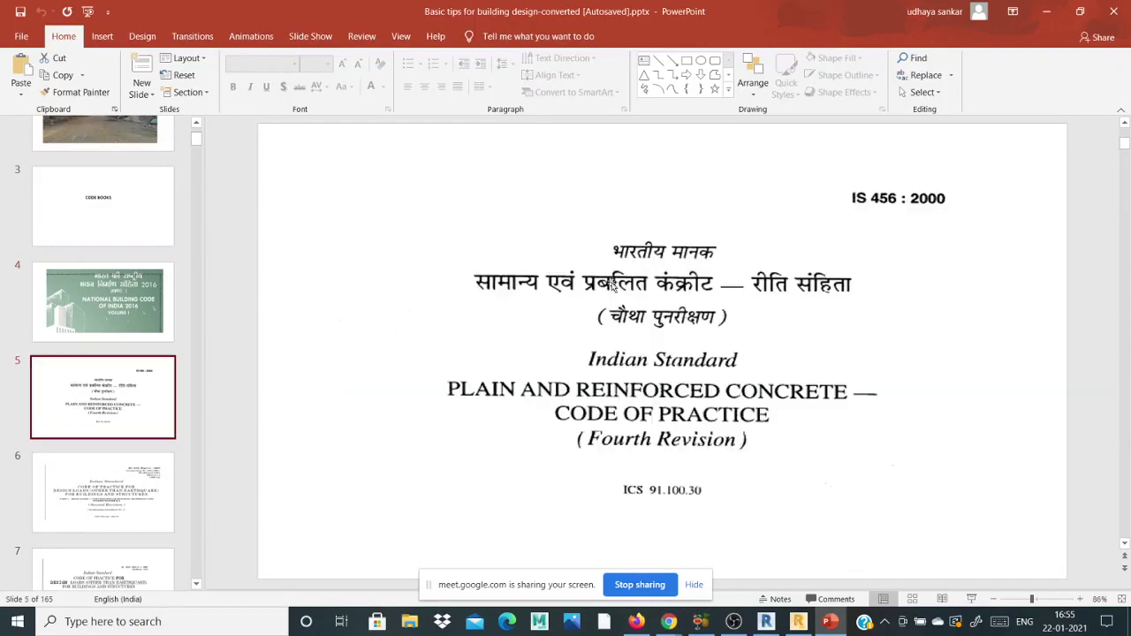
scroll(5, 301, down, 2)
key(Down)
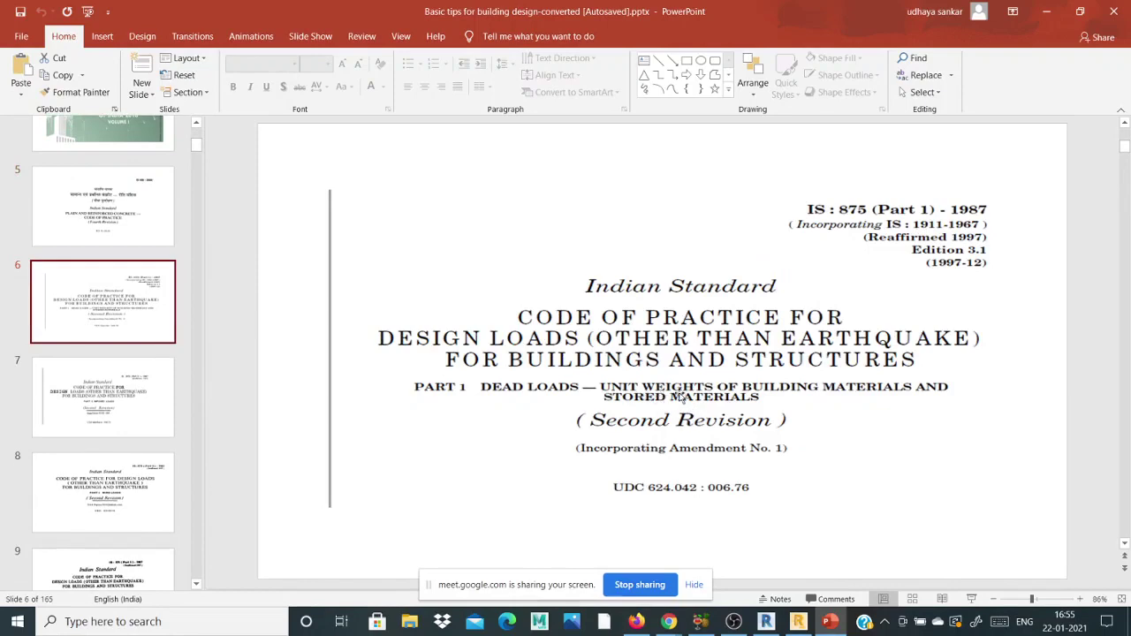
Step: View the IS 875 slides for Part 2 imposed loads, Part 3 wind loads and Part 5 special loads and combinations
click(101, 392)
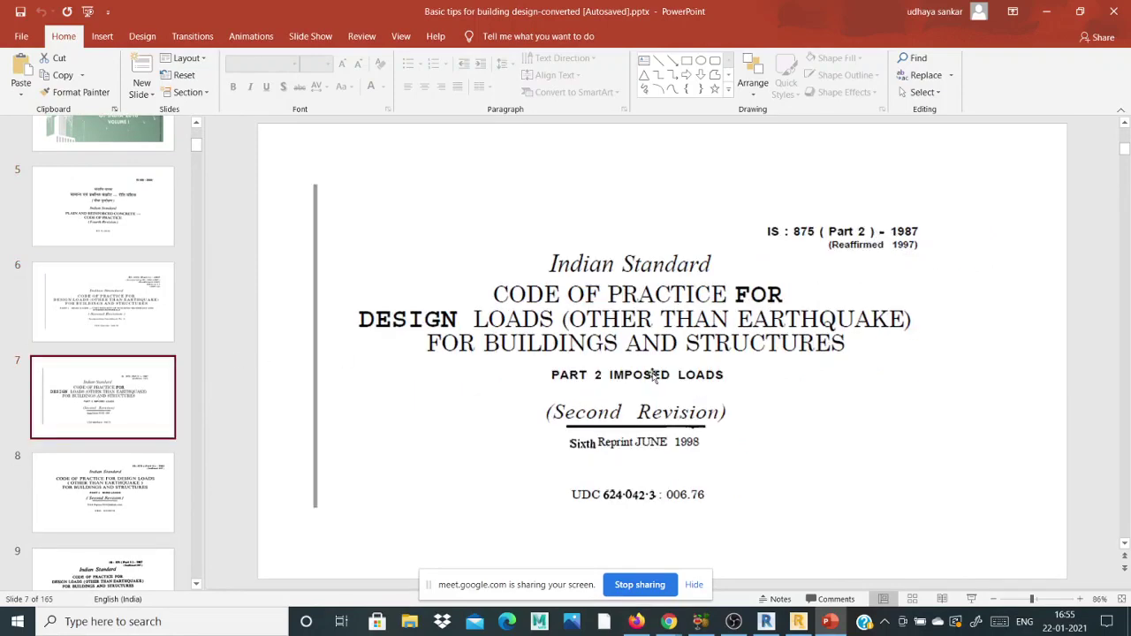
scroll(652, 382, down, 1)
scroll(651, 380, down, 1)
scroll(652, 366, up, 2)
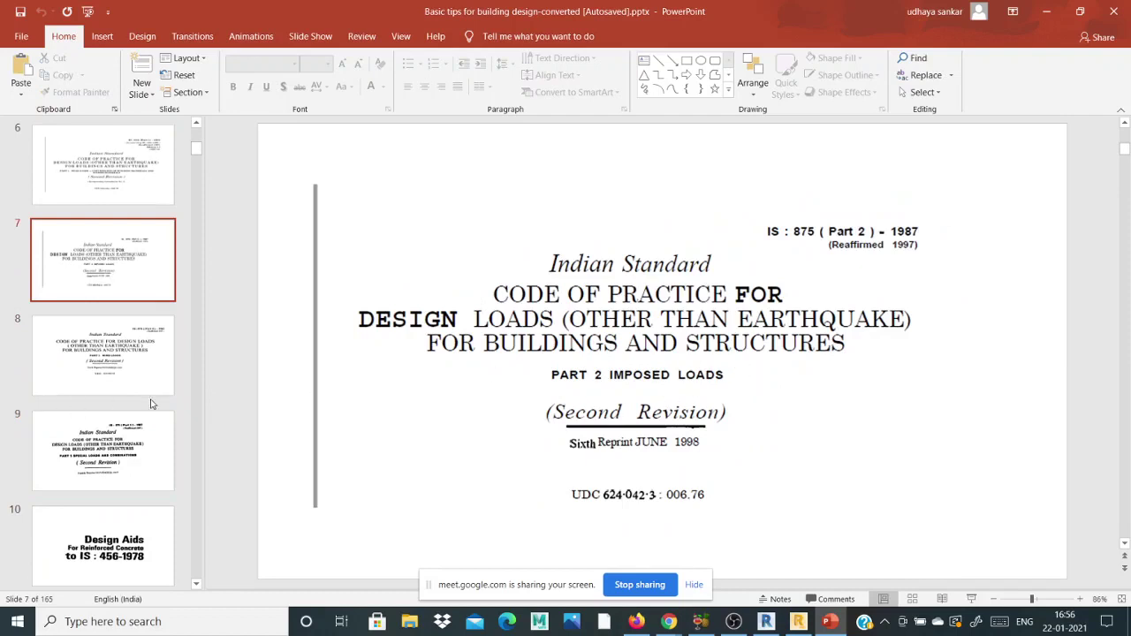
scroll(155, 404, down, 1)
click(129, 415)
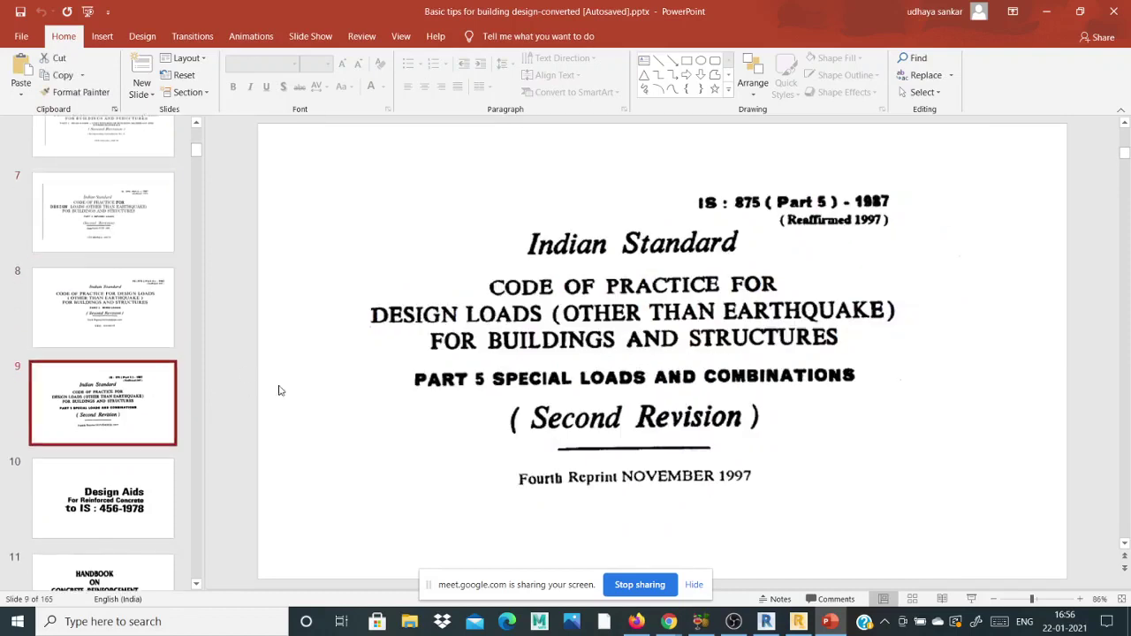
click(155, 267)
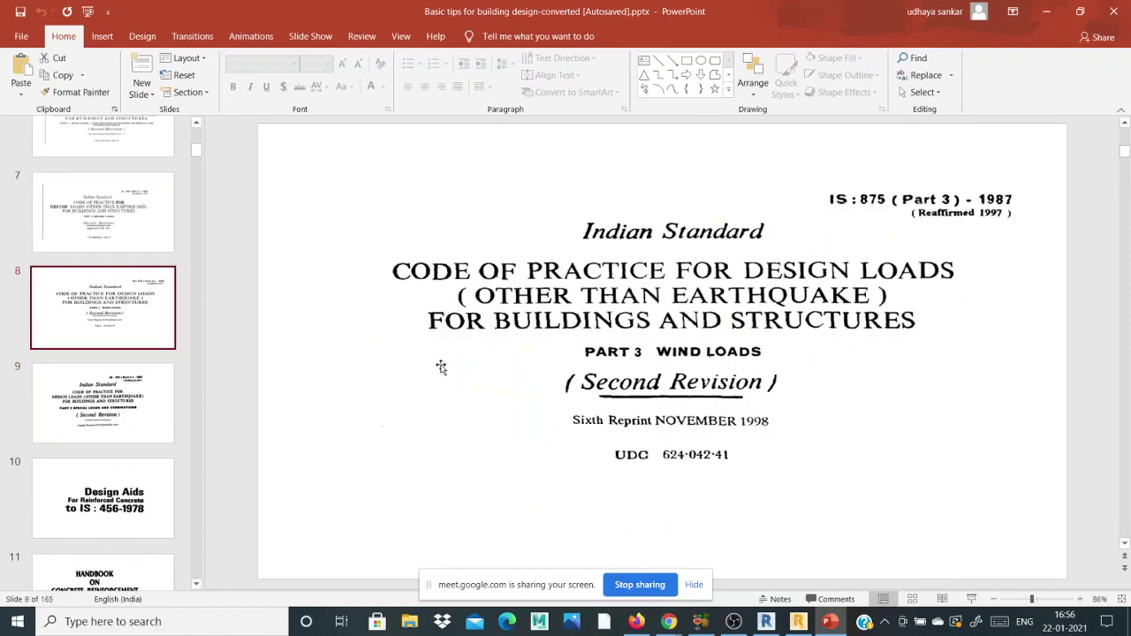
click(174, 385)
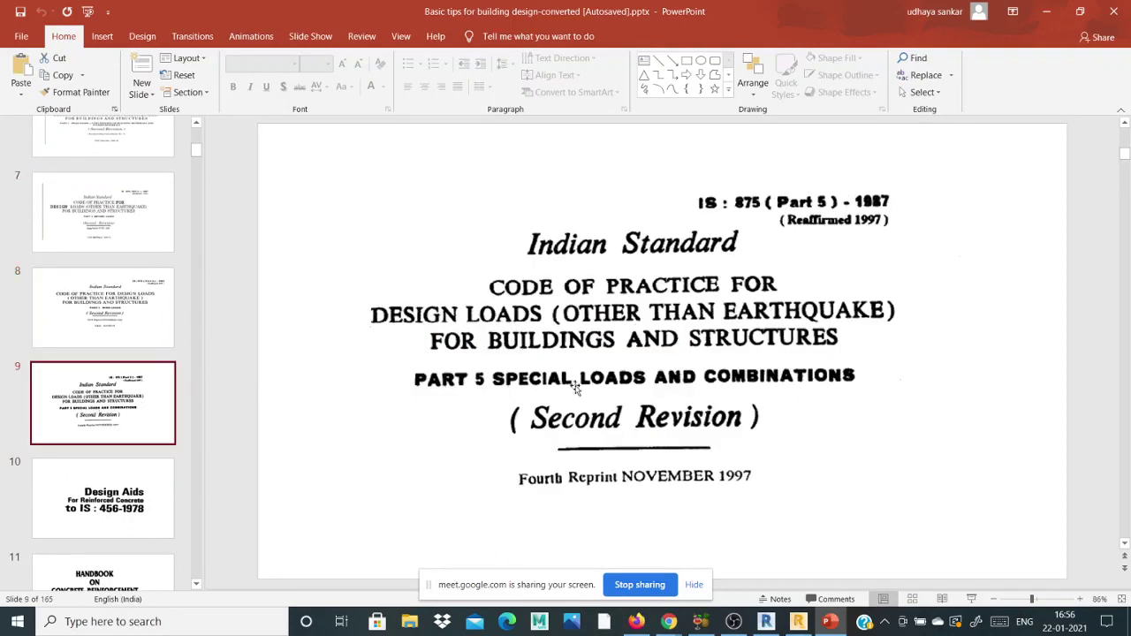
Step: View the slides from the IS 456 design aids to IS 16700, returning to the handbook on cracks in buildings
click(61, 509)
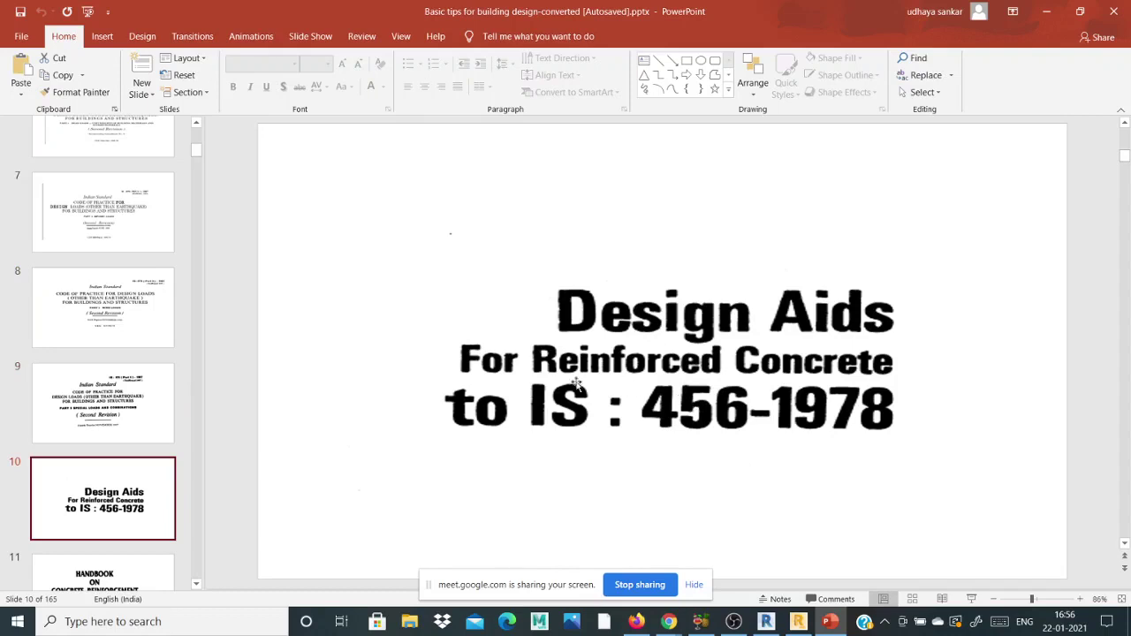
scroll(157, 486, down, 1)
scroll(157, 486, down, 2)
scroll(394, 434, down, 1)
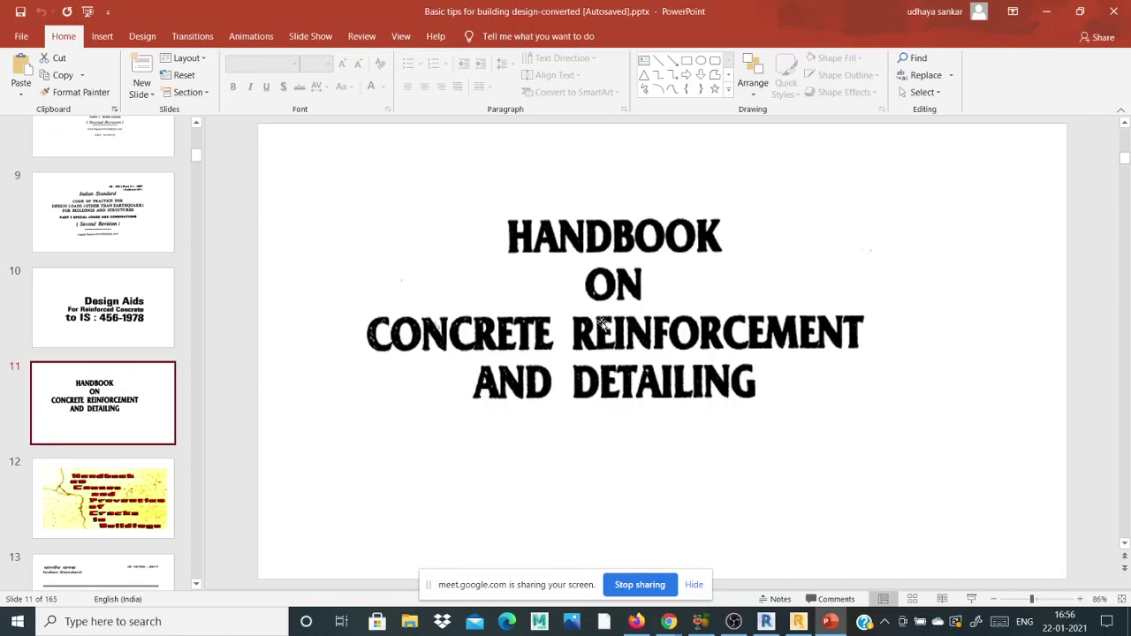
scroll(596, 309, down, 2)
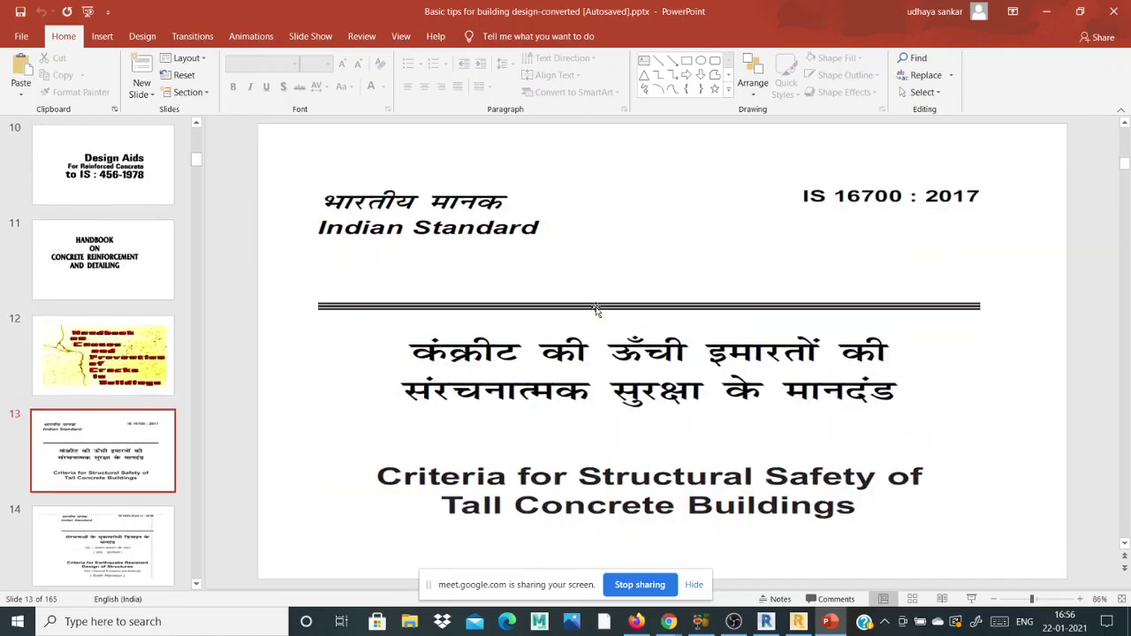
click(99, 350)
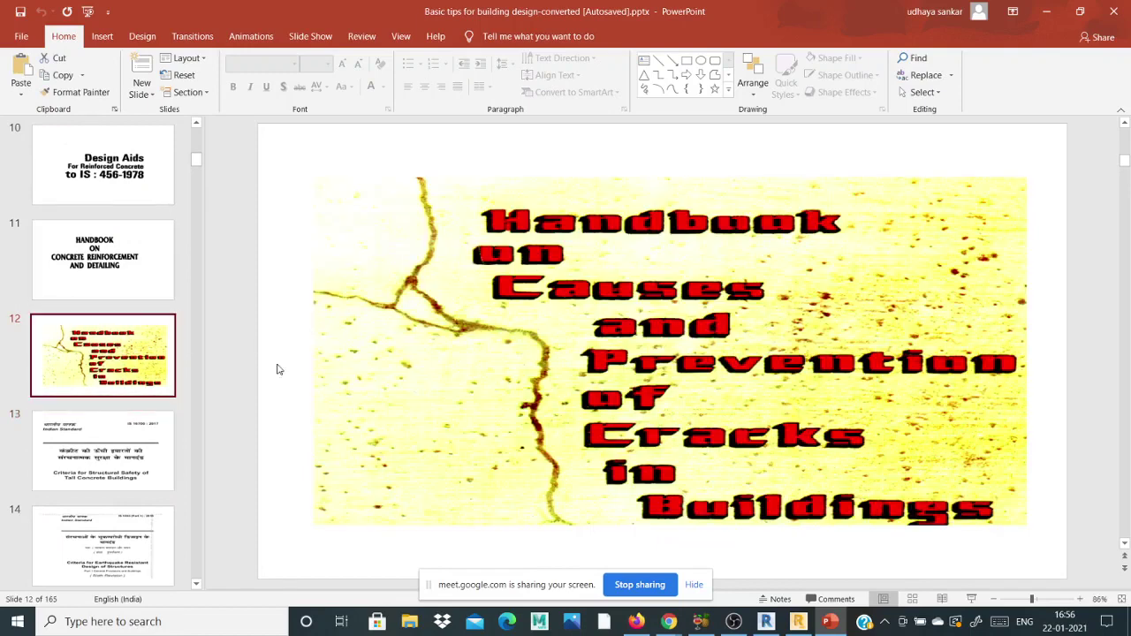